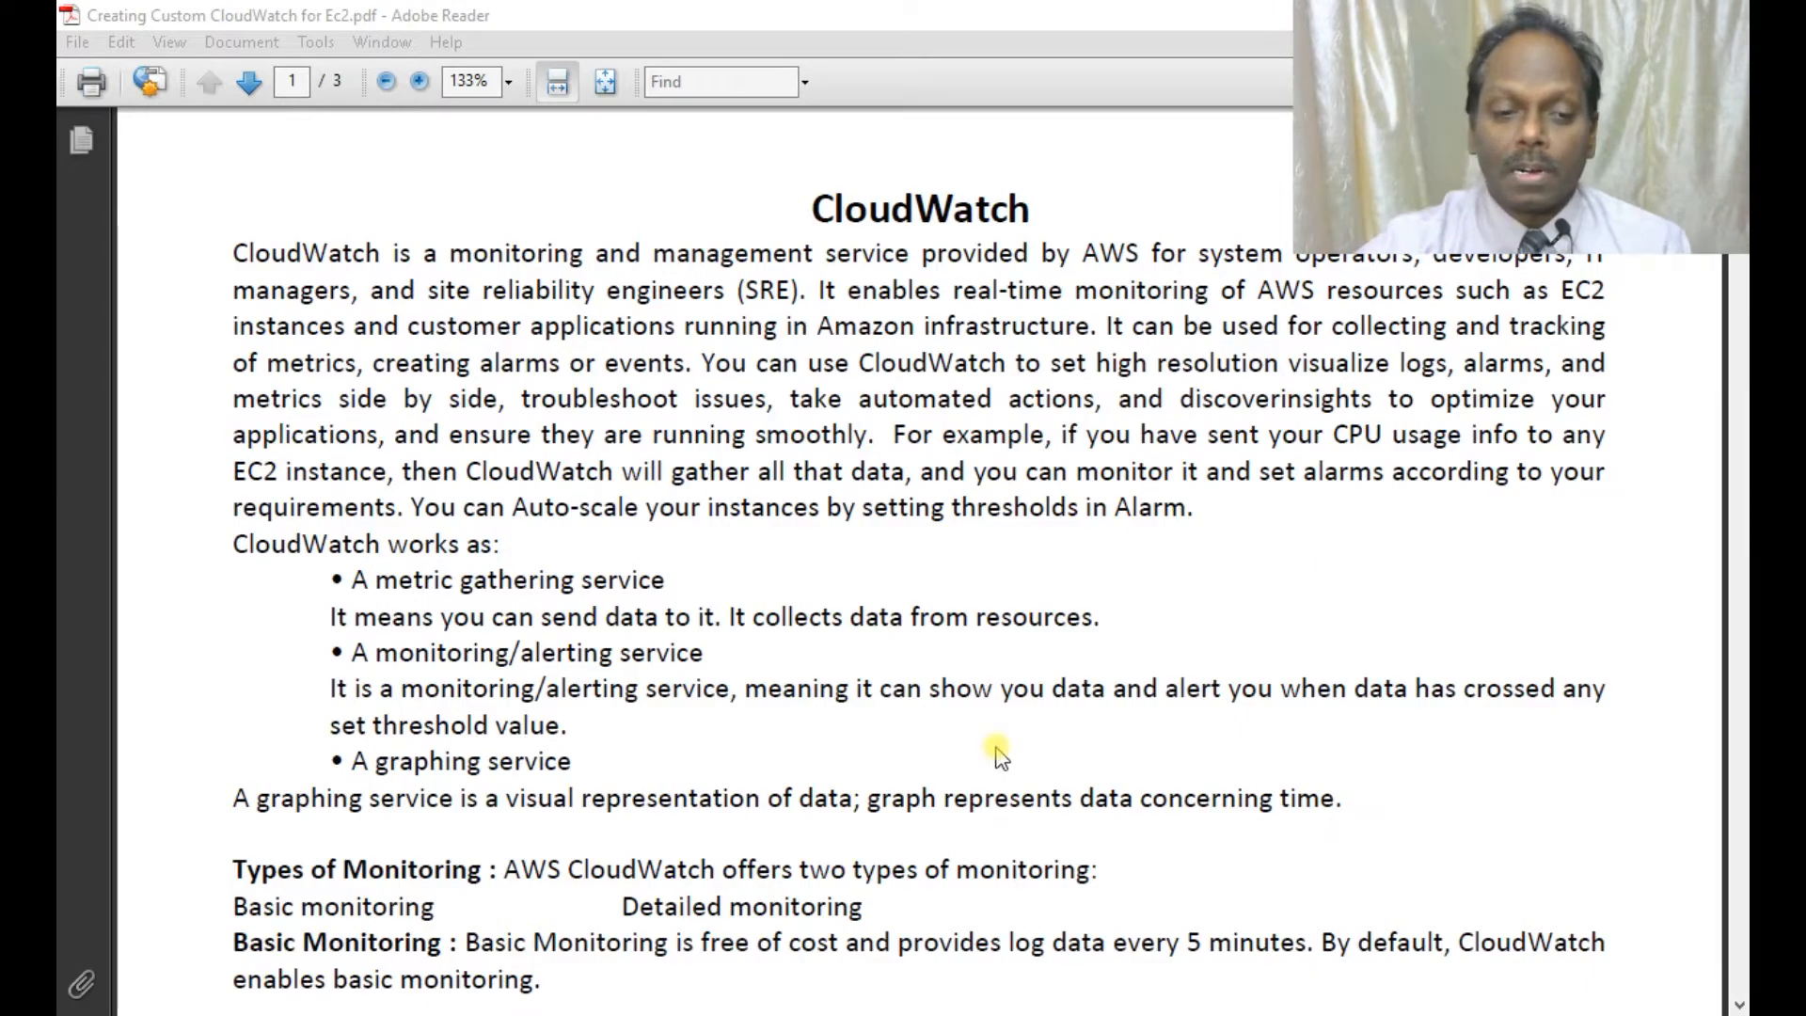
# Scroll the CloudWatch PDF down to the Basic Terminologies section on metrics, timestamps and namespaces.
pyautogui.scroll(-7, 1006, 704)
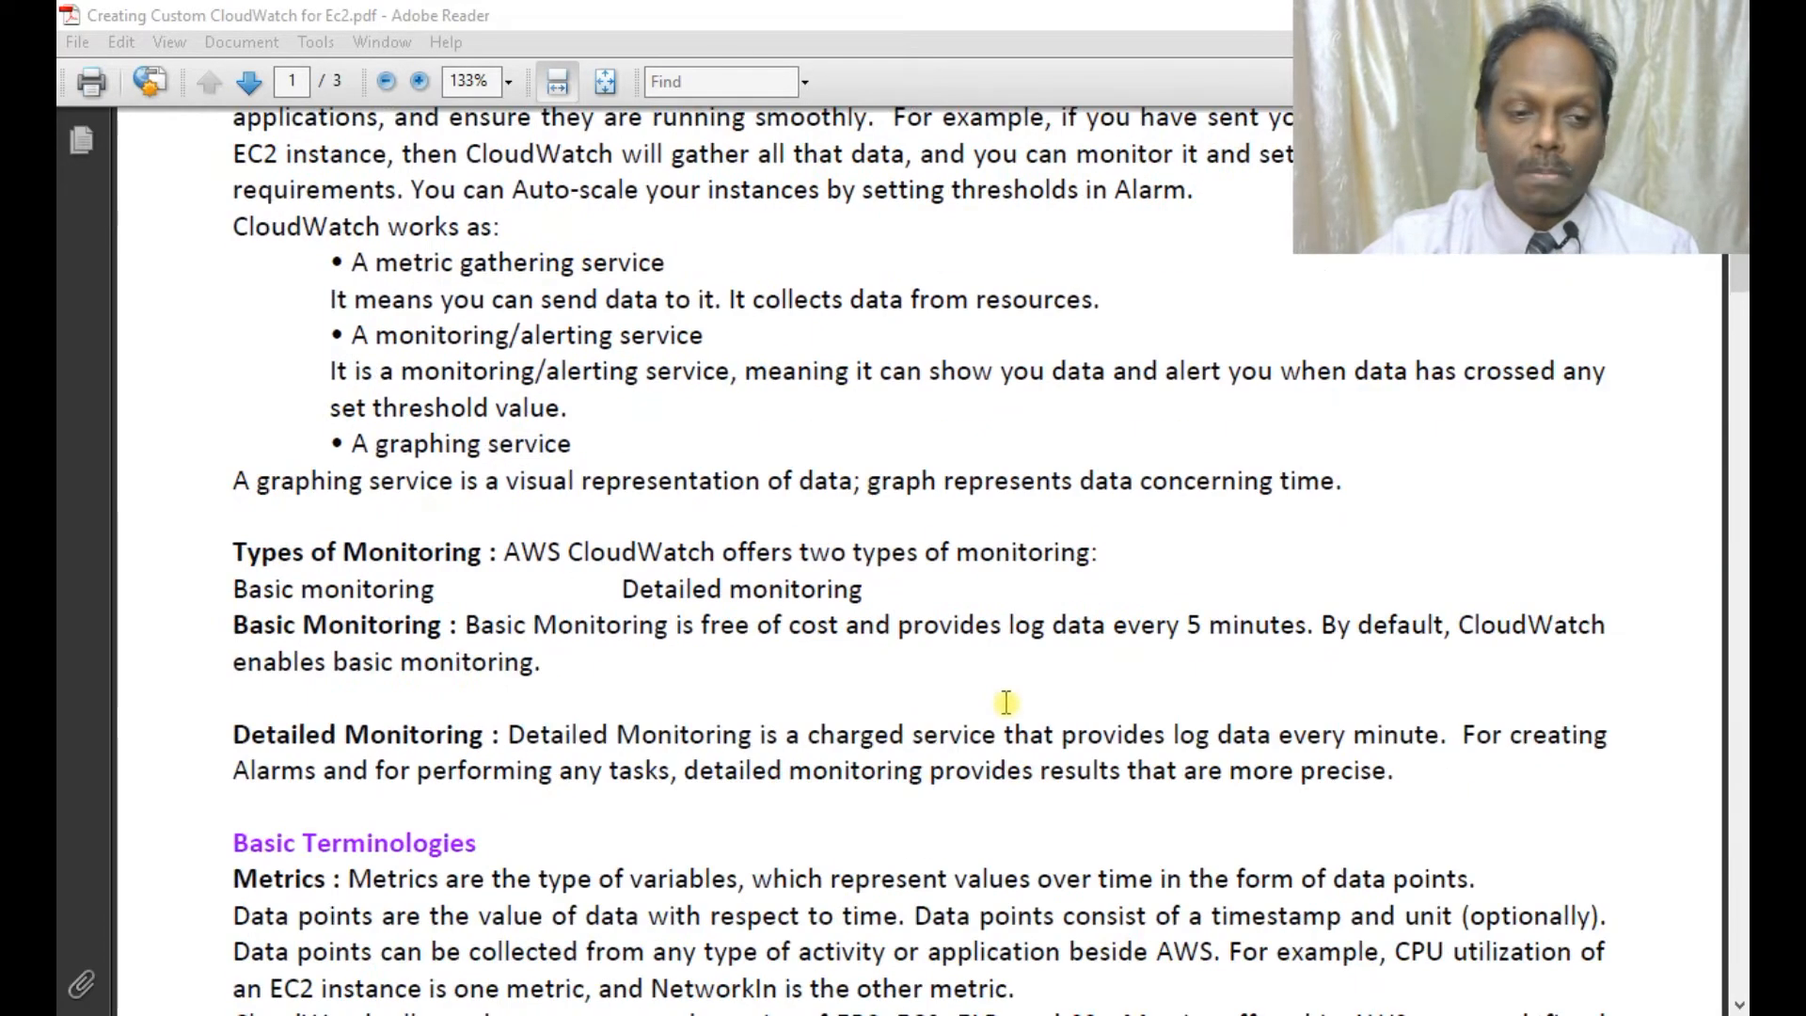
pyautogui.scroll(-1, 1005, 712)
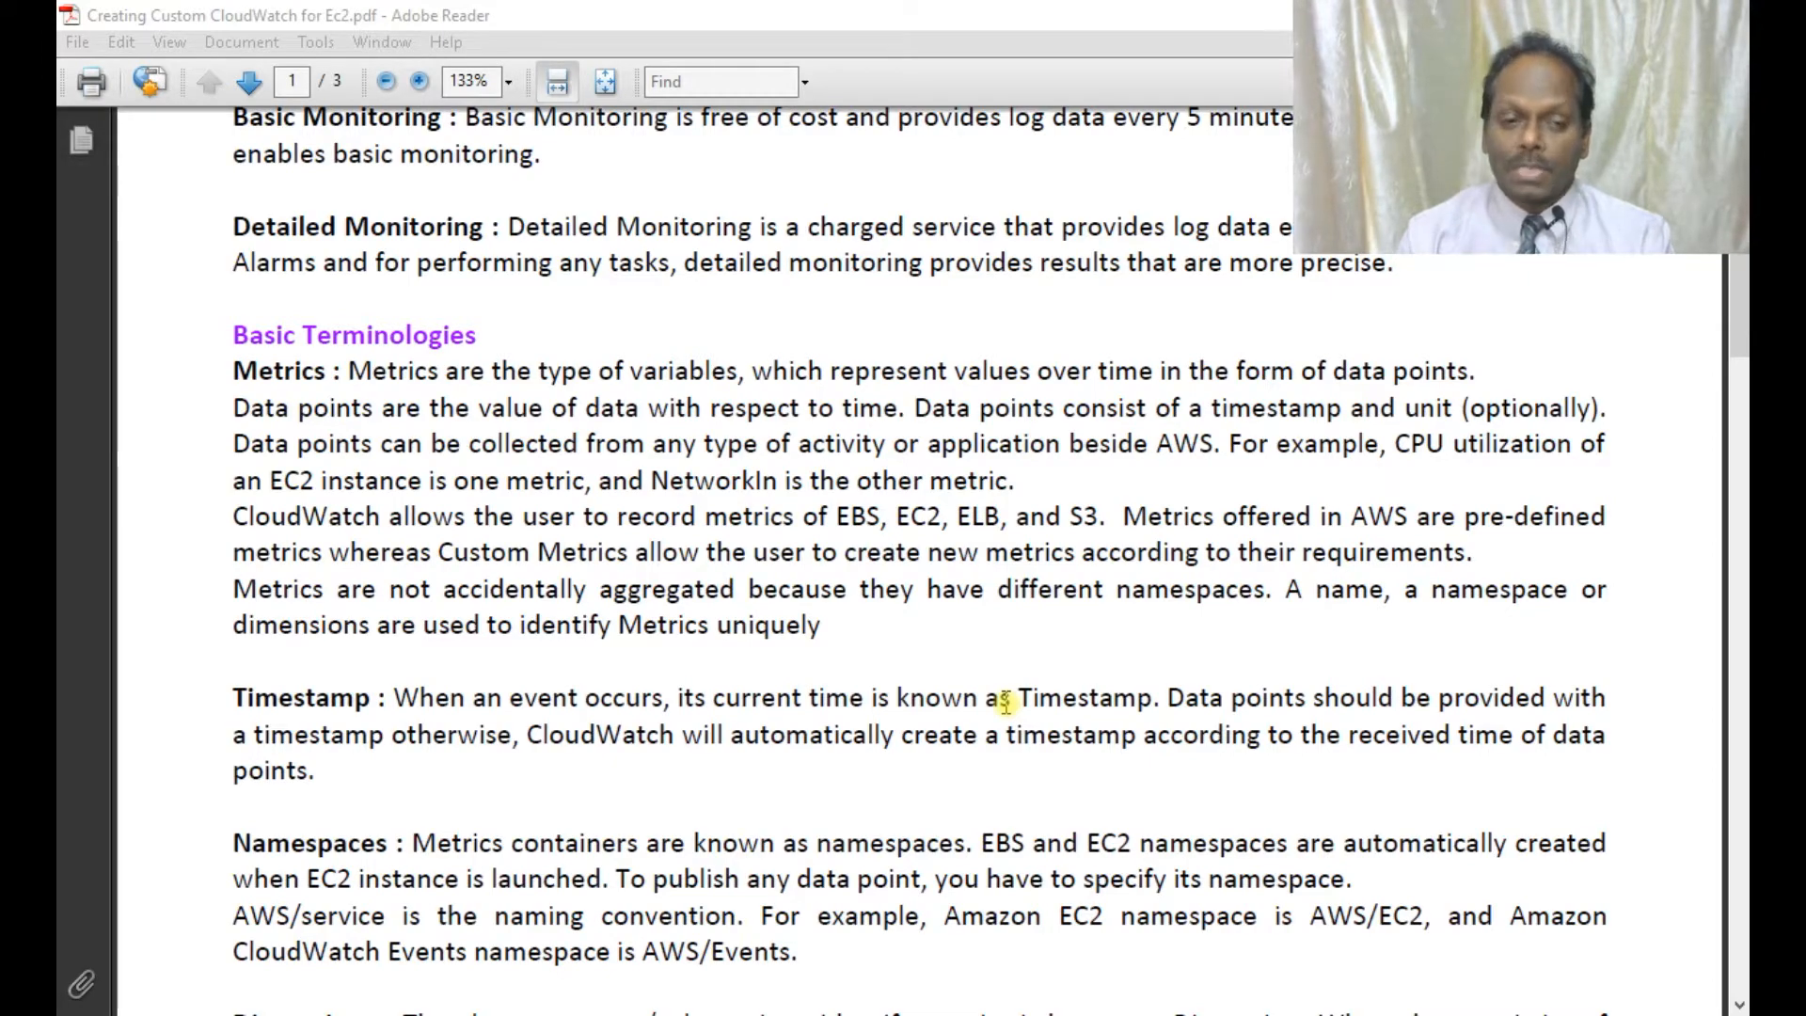
# Scroll on to the Dimensions and Statistics definitions and the 'LAB : Monitoring by CloudWatch Built-in Metrics' heading.
pyautogui.scroll(-5, 1005, 700)
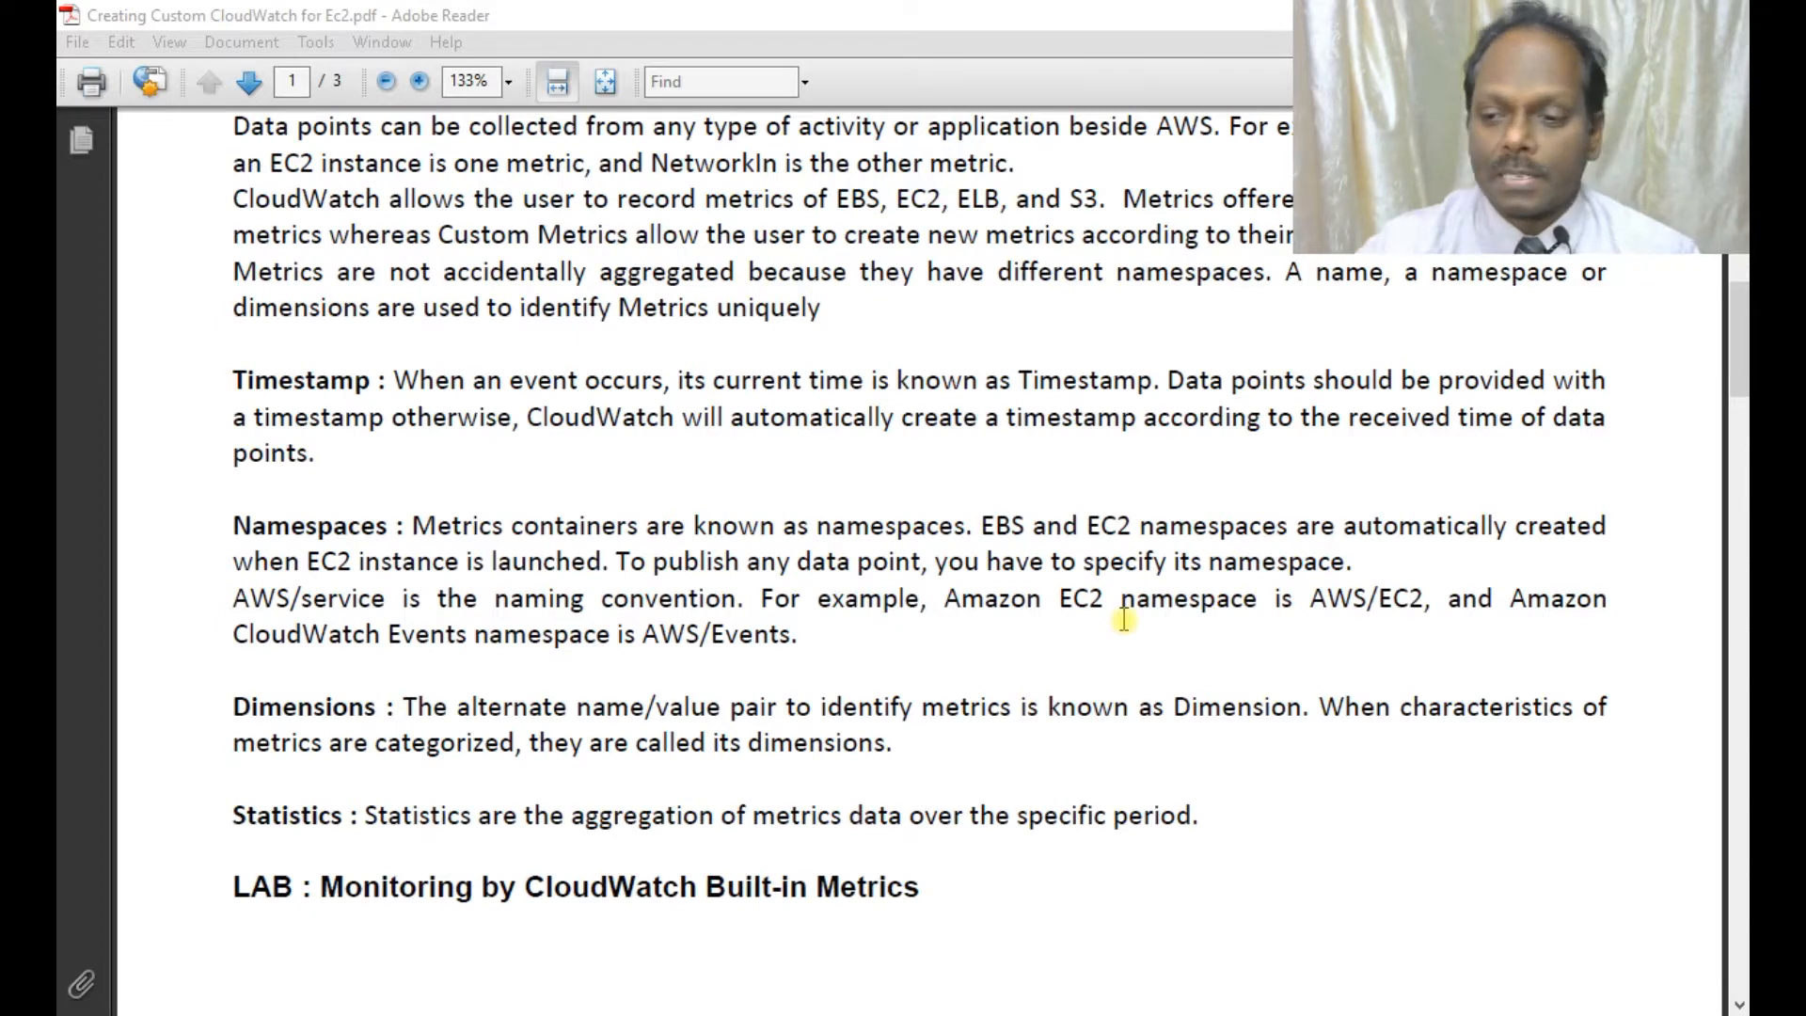
# In the EC2 Instances list, copy the running t2.micro instance's ID.
pyautogui.hotkey('alt', 'Tab')
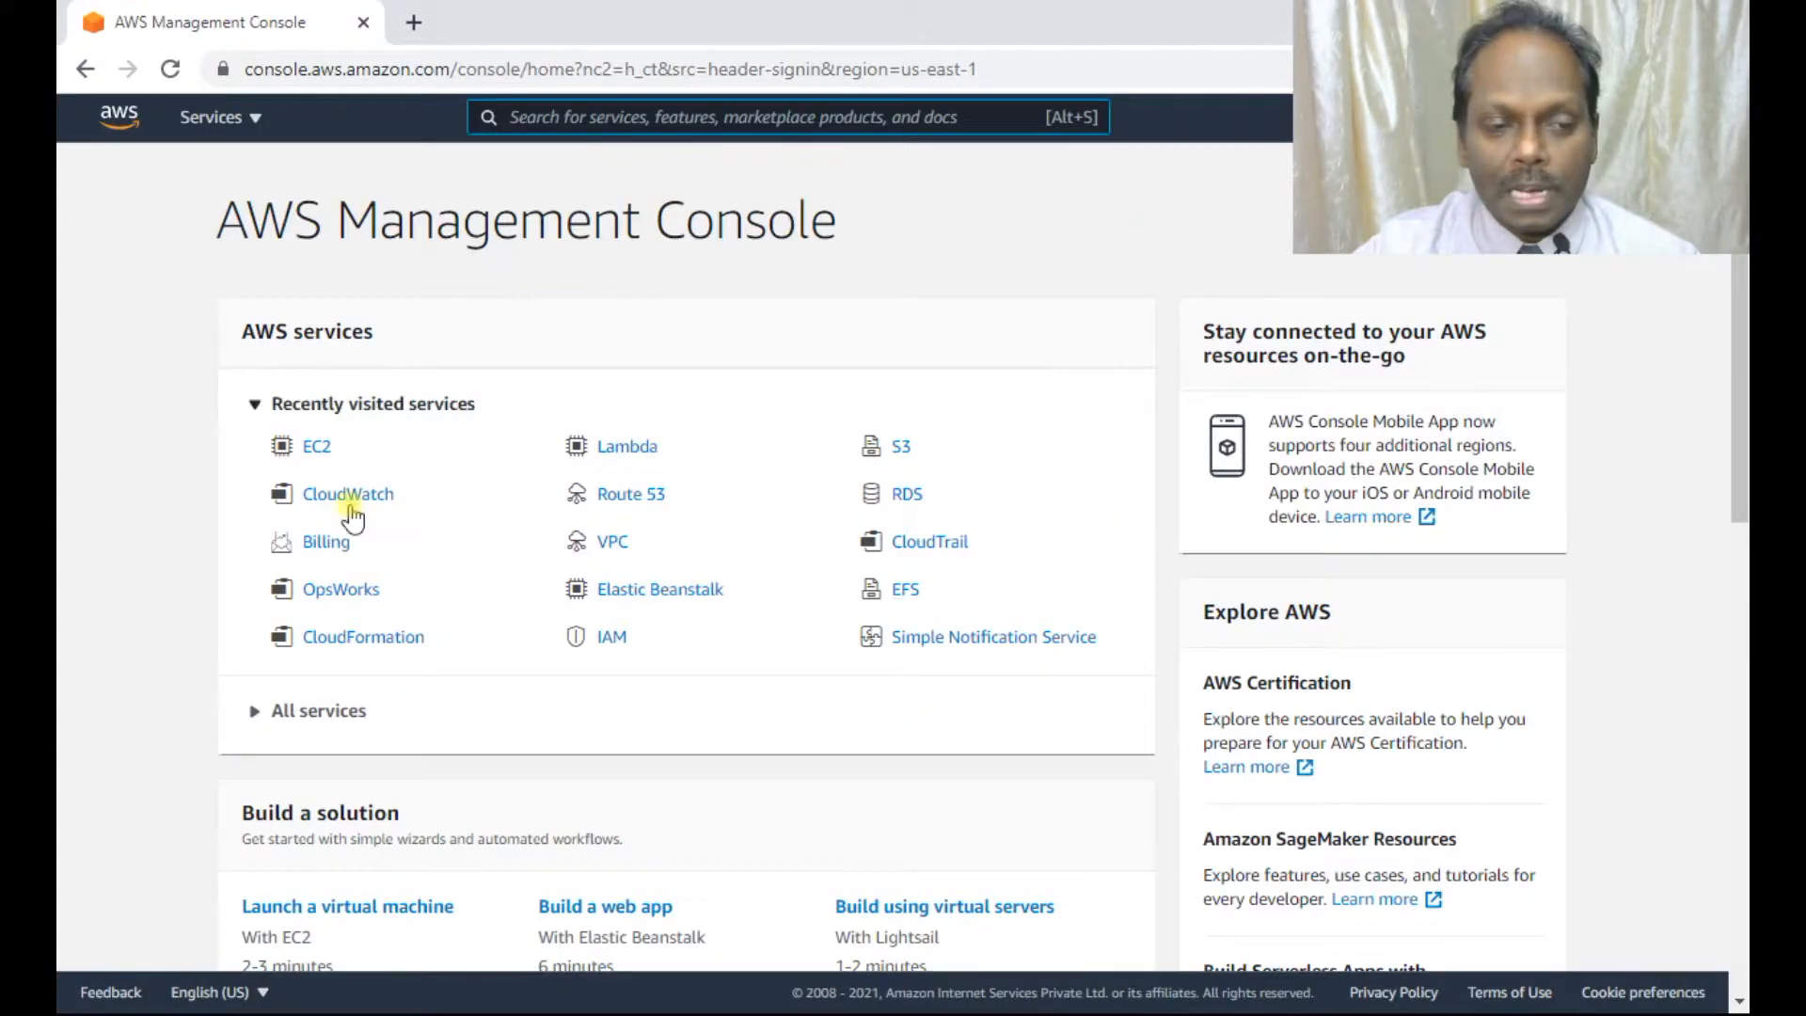
pyautogui.click(313, 445)
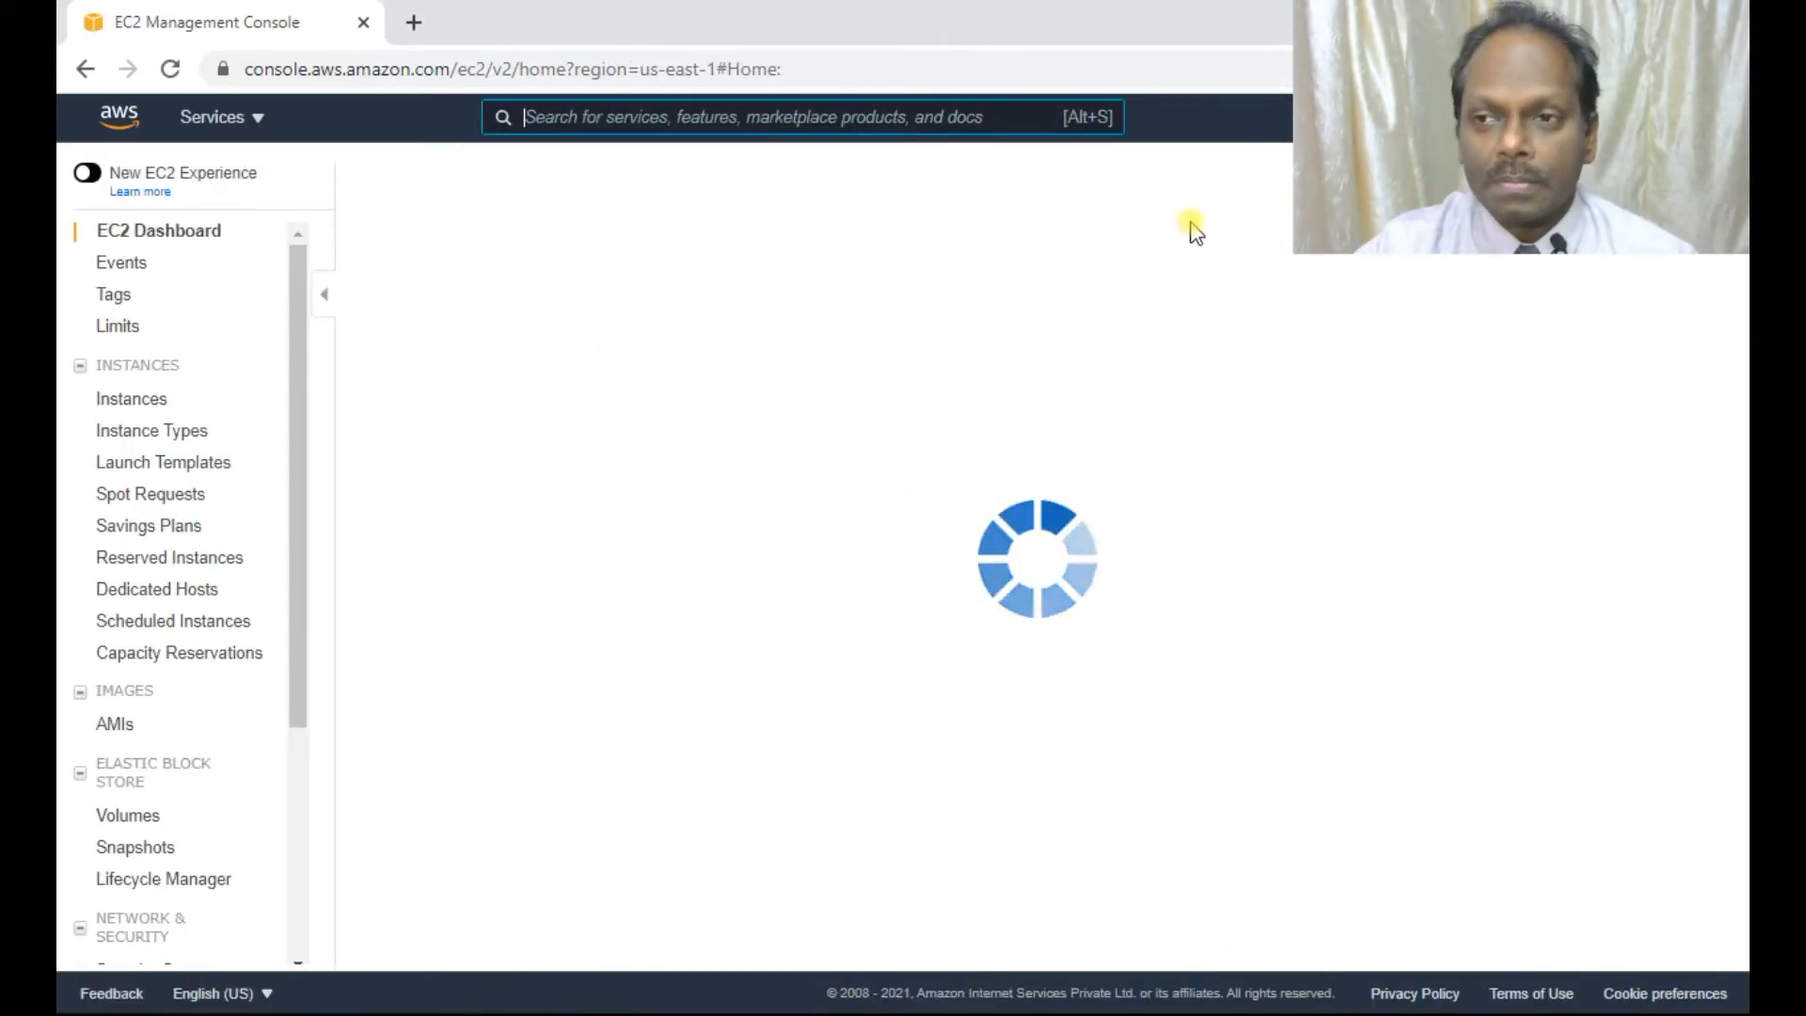
pyautogui.click(512, 403)
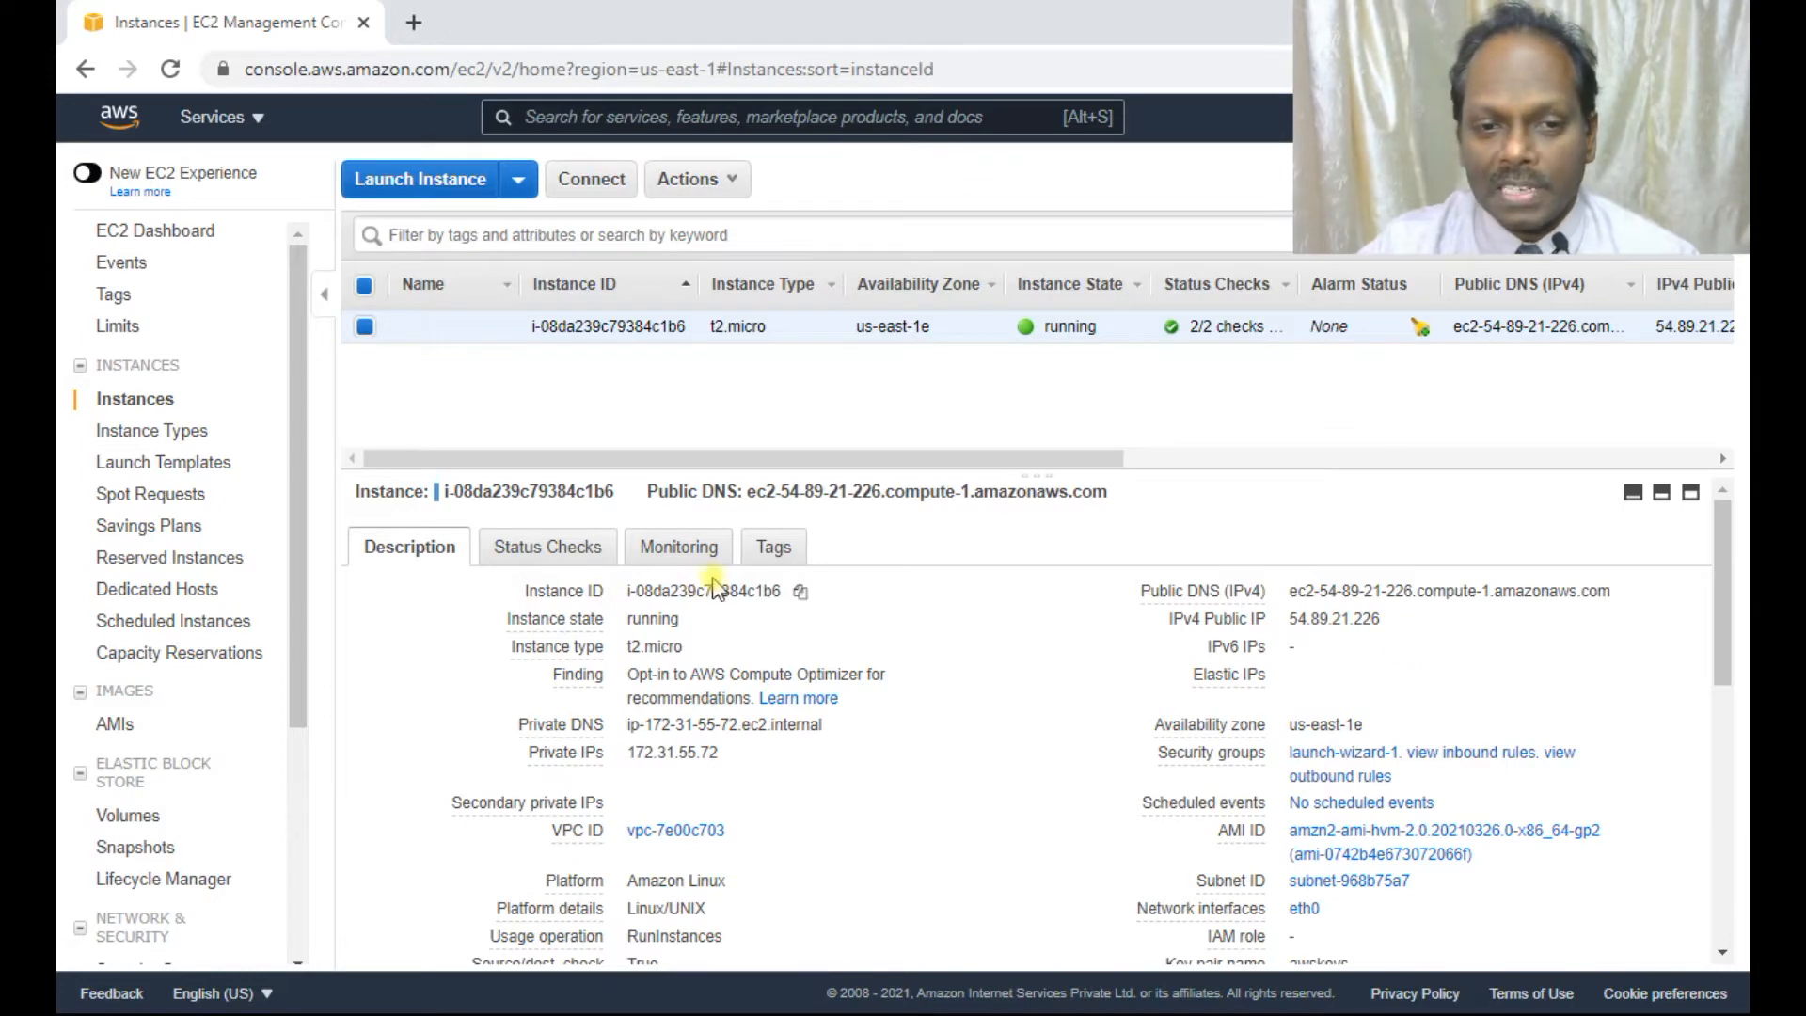
pyautogui.click(800, 592)
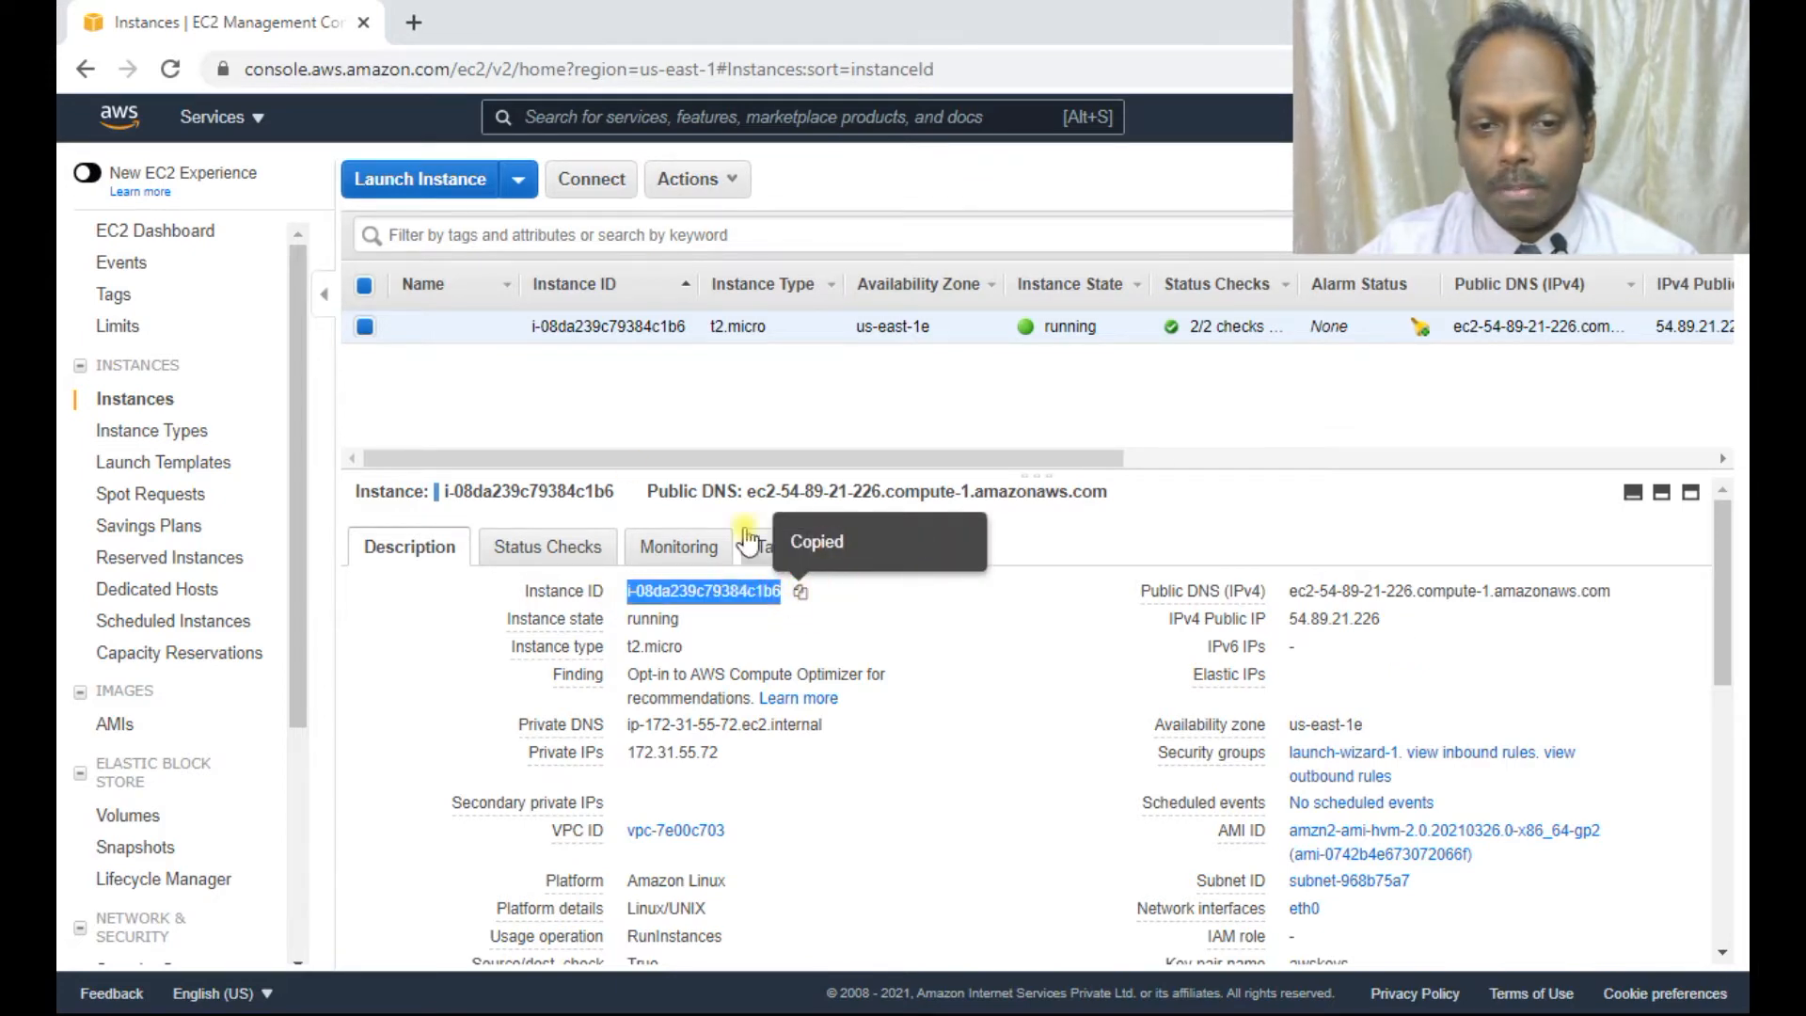
pyautogui.click(517, 179)
# Open CloudWatch from the Services list in a new browser tab.
pyautogui.click(226, 121)
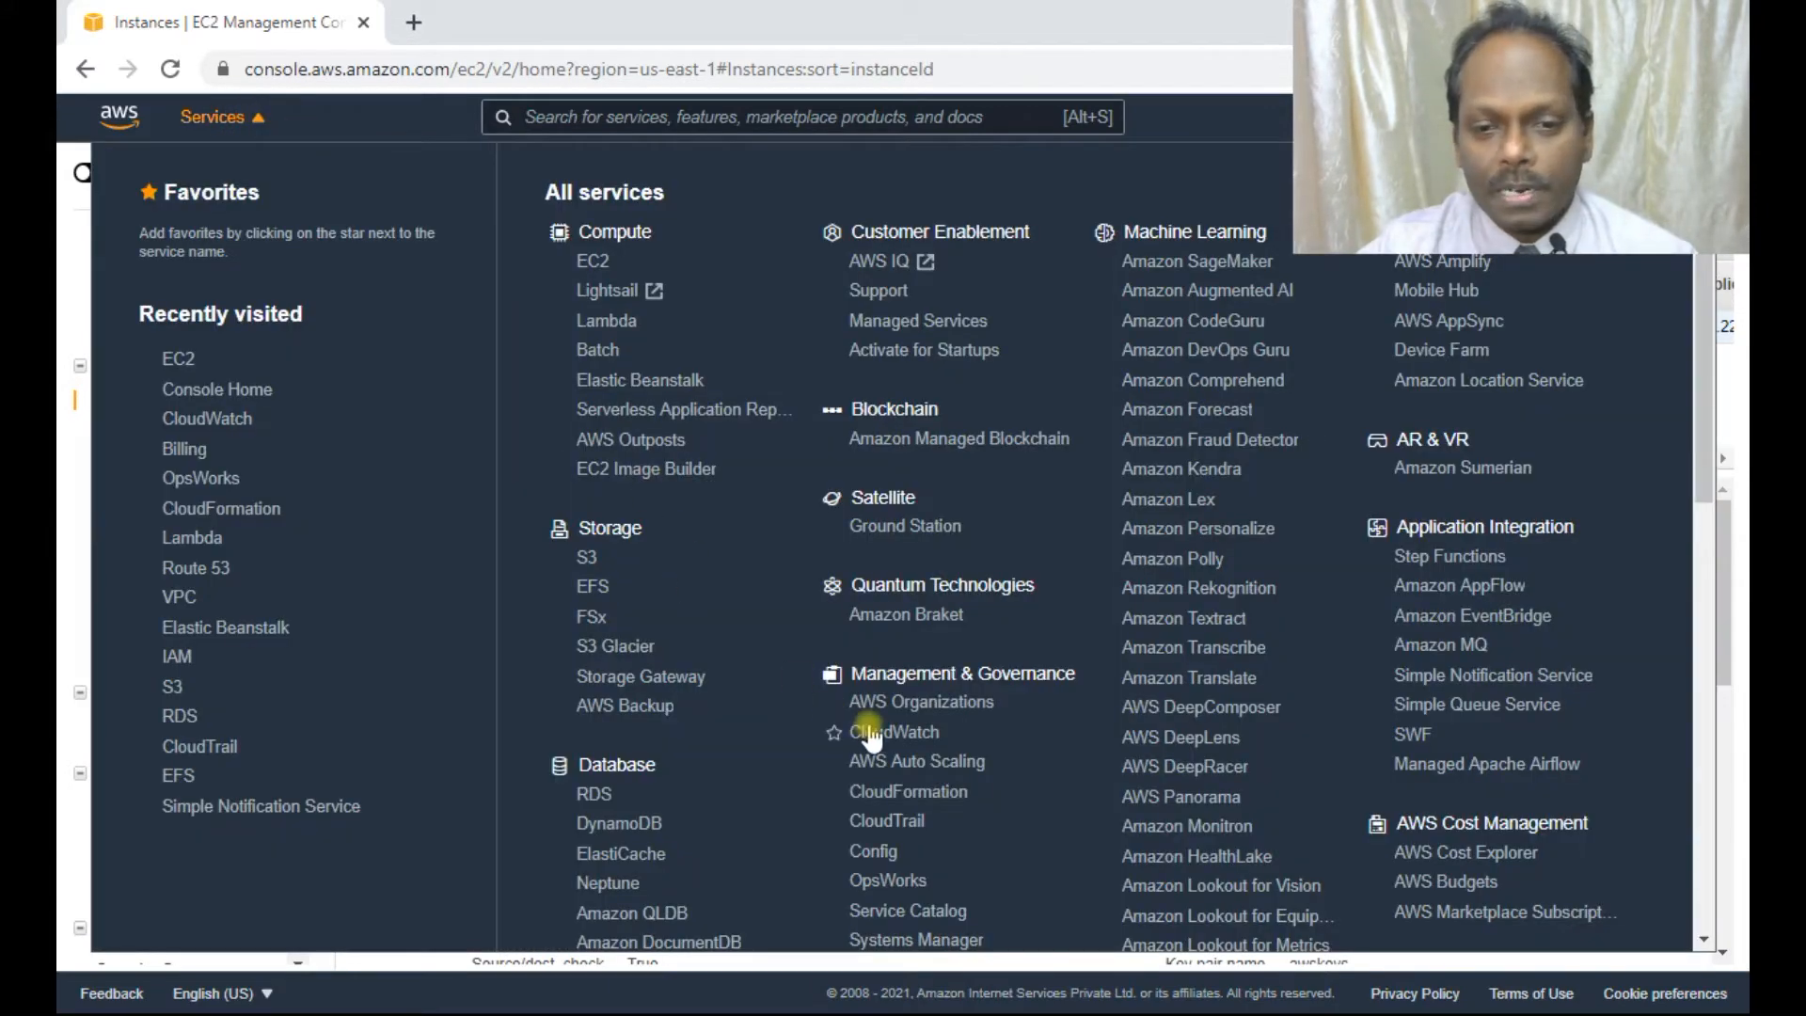
pyautogui.rightClick(870, 737)
pyautogui.click(915, 736)
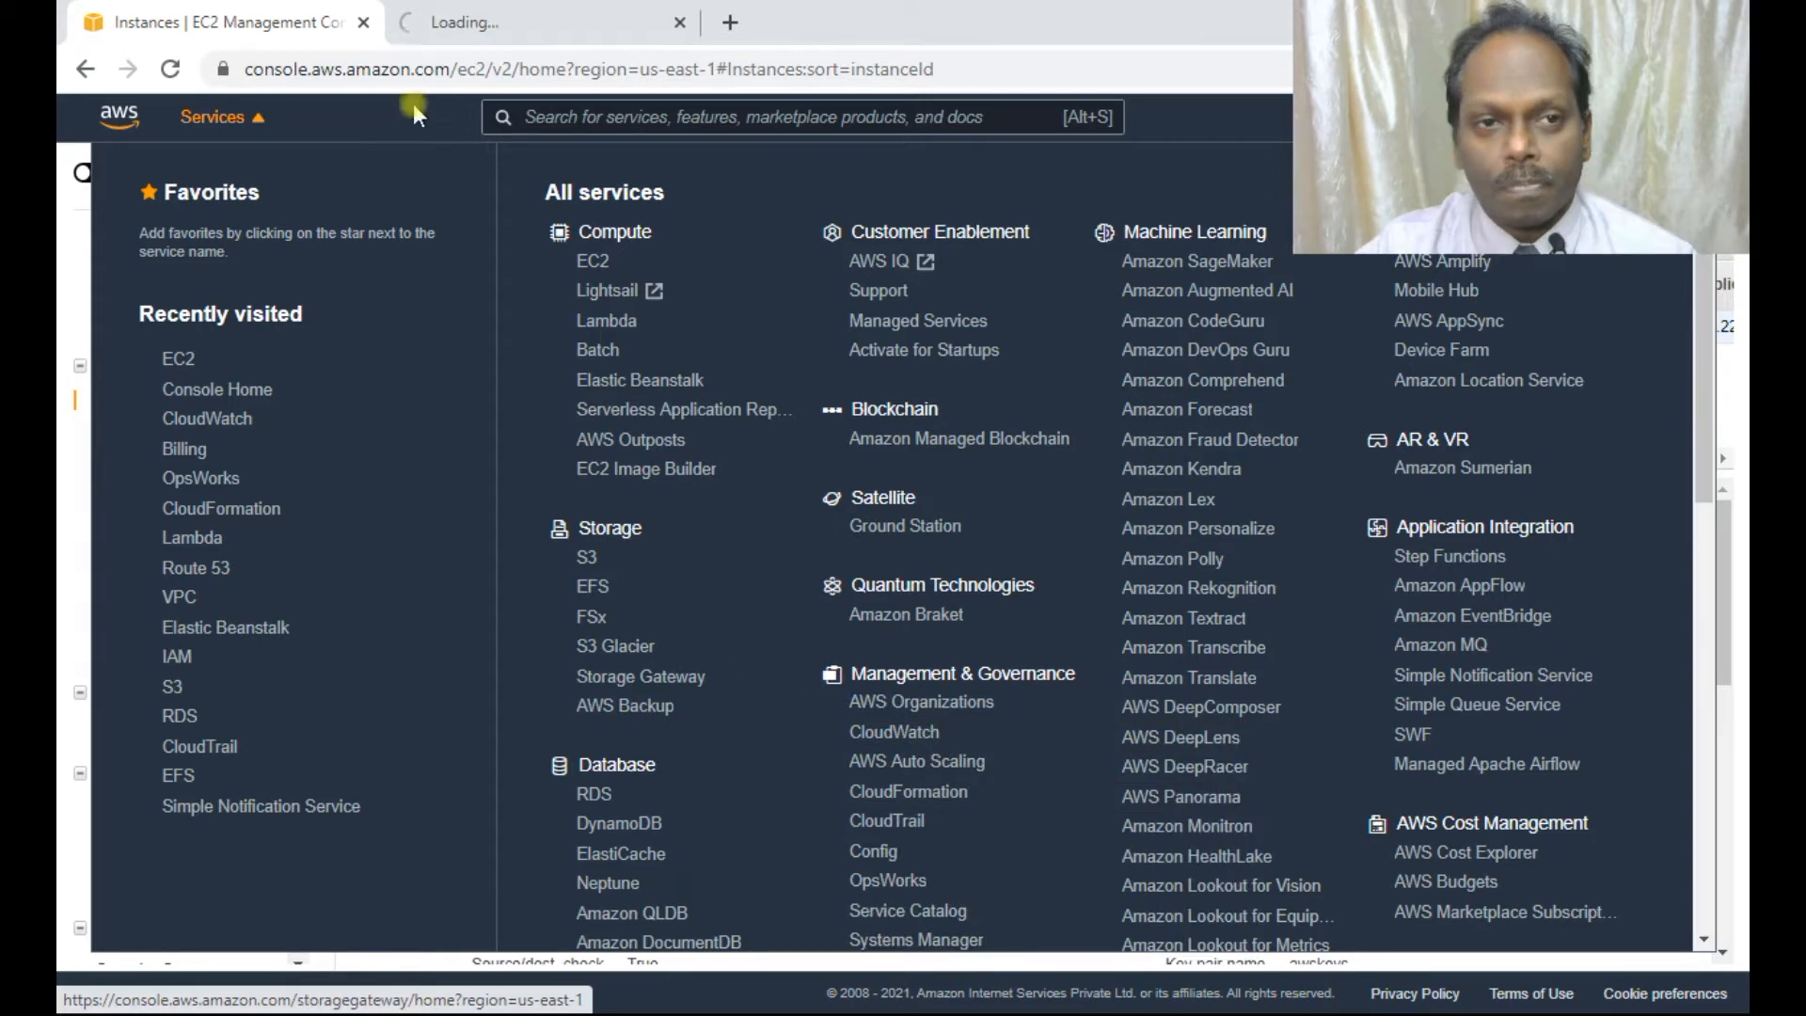
pyautogui.click(492, 19)
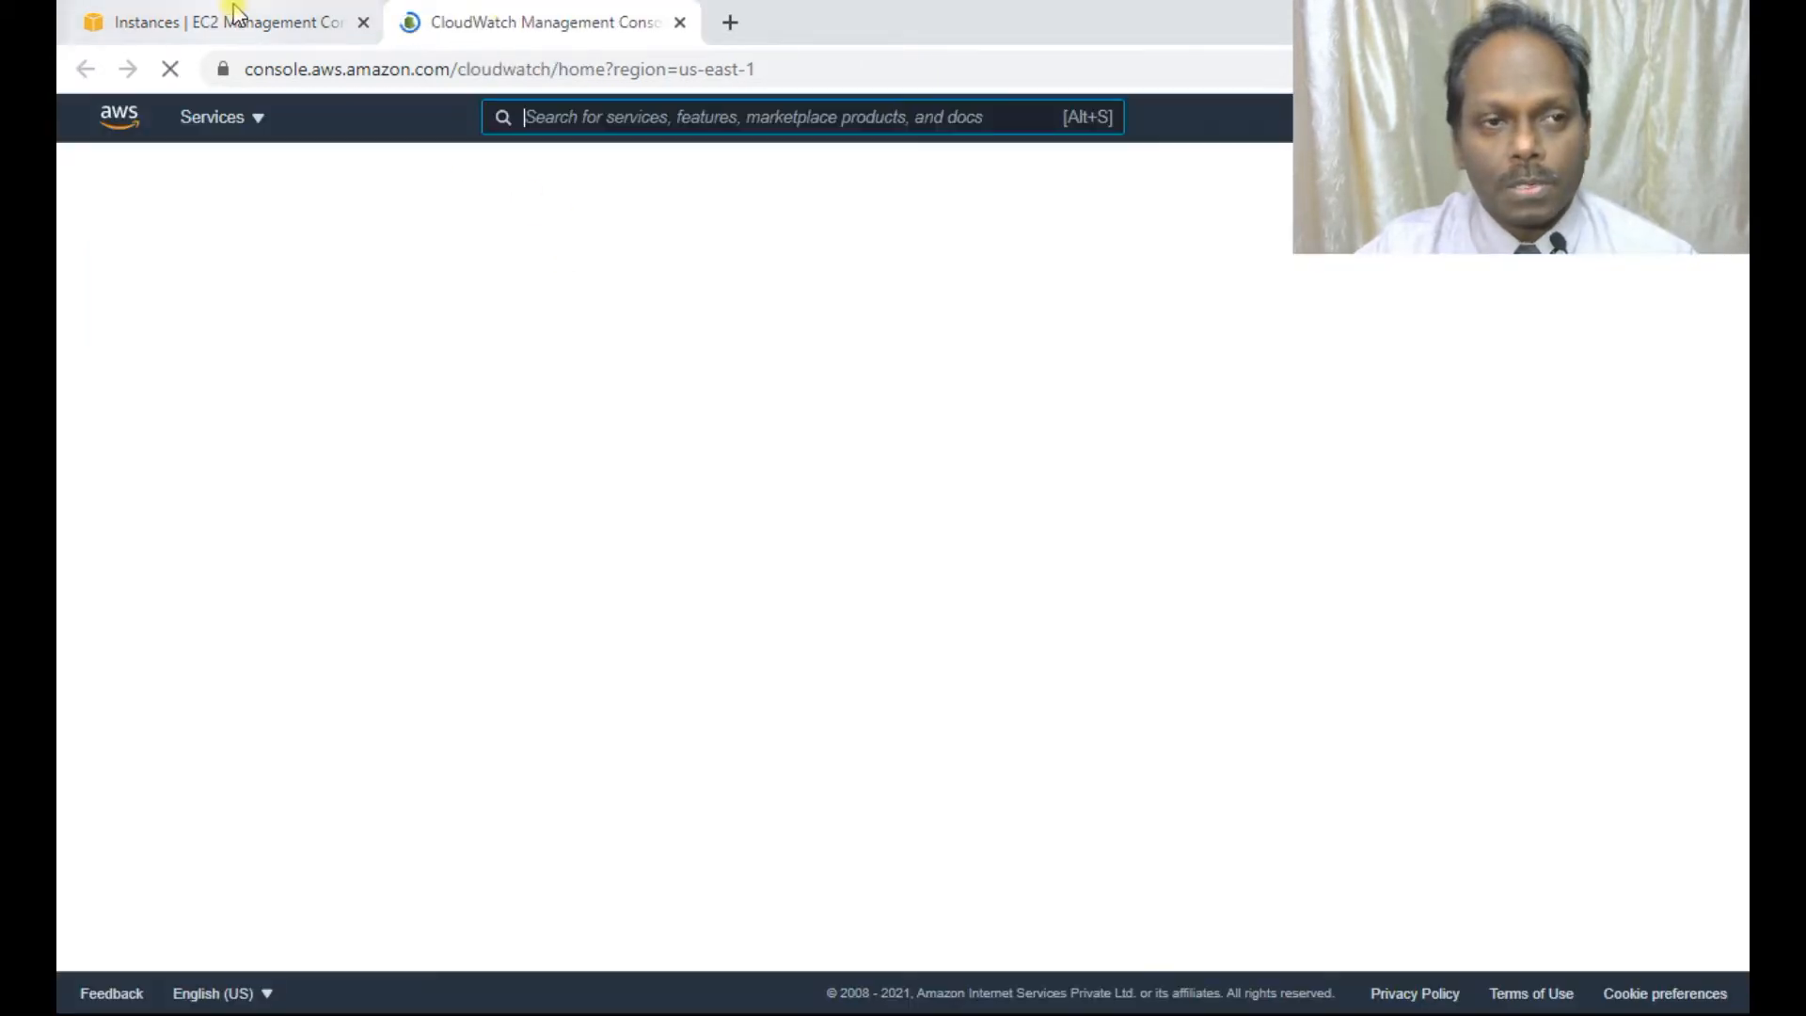
# Open CloudWatch Metrics and enter the EC2 namespace, rechecking the instance ID on the EC2 tab.
pyautogui.click(231, 17)
pyautogui.click(75, 489)
pyautogui.click(550, 23)
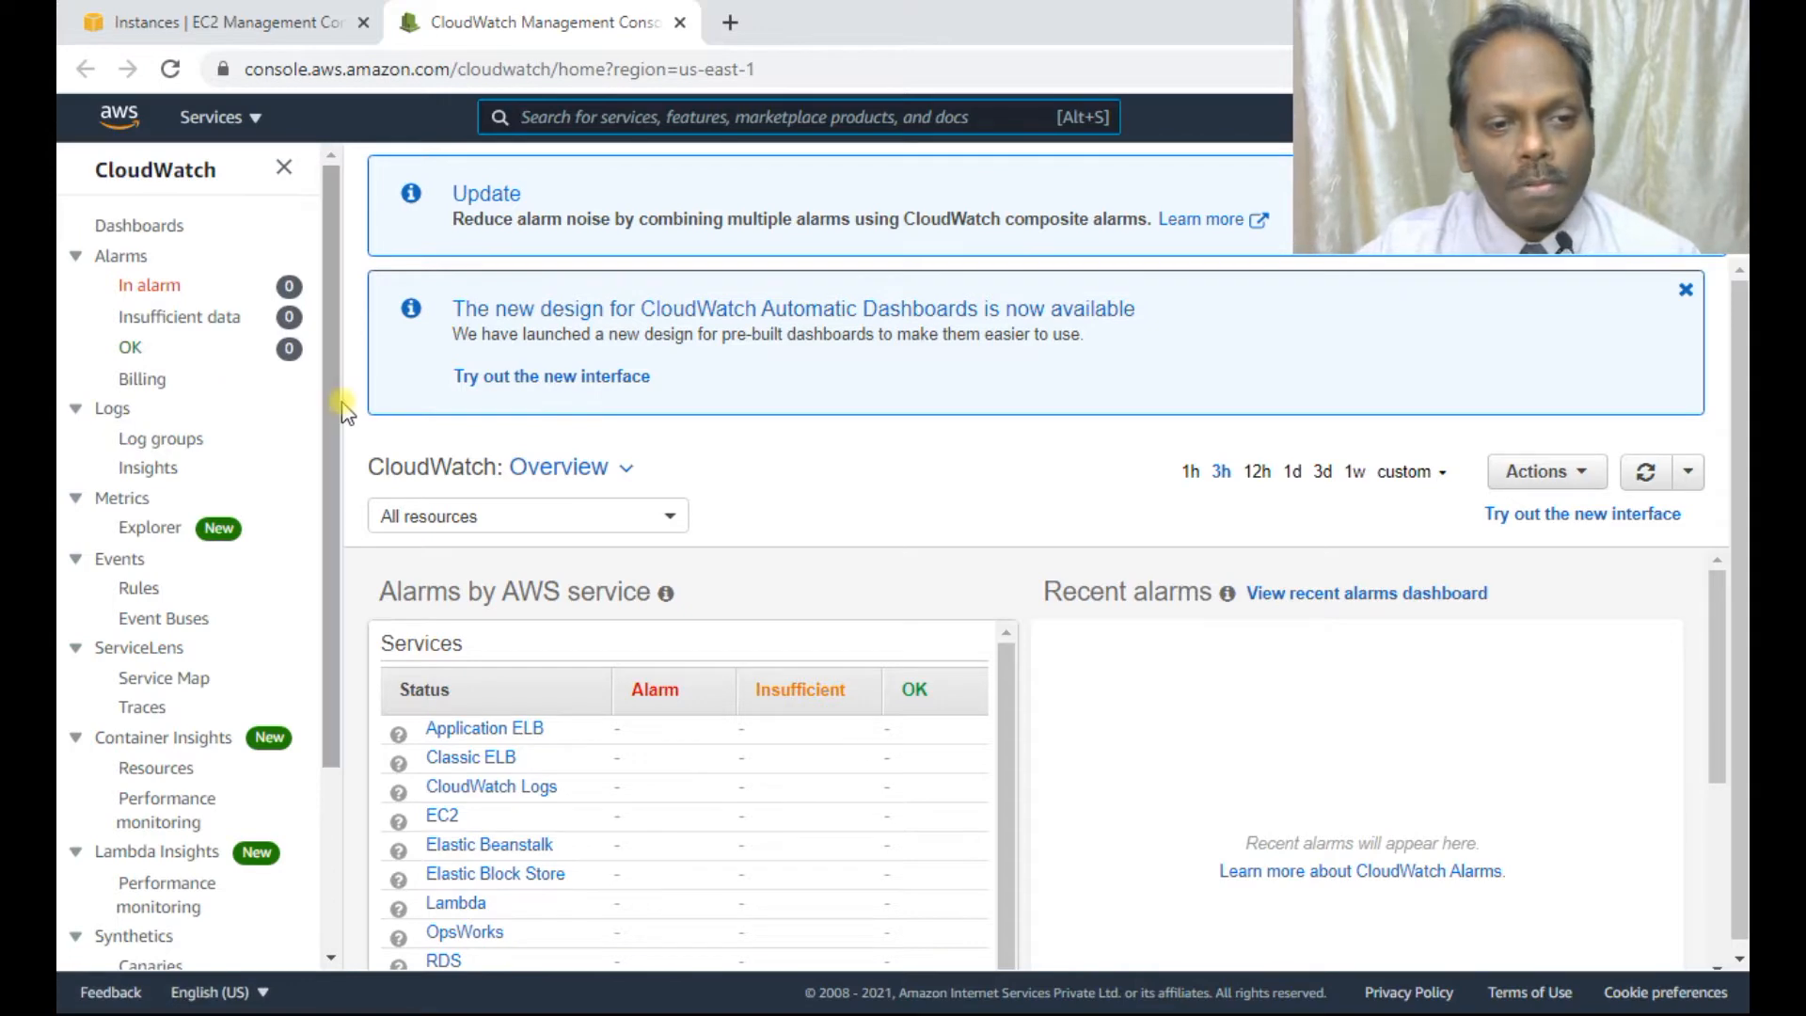
pyautogui.click(122, 502)
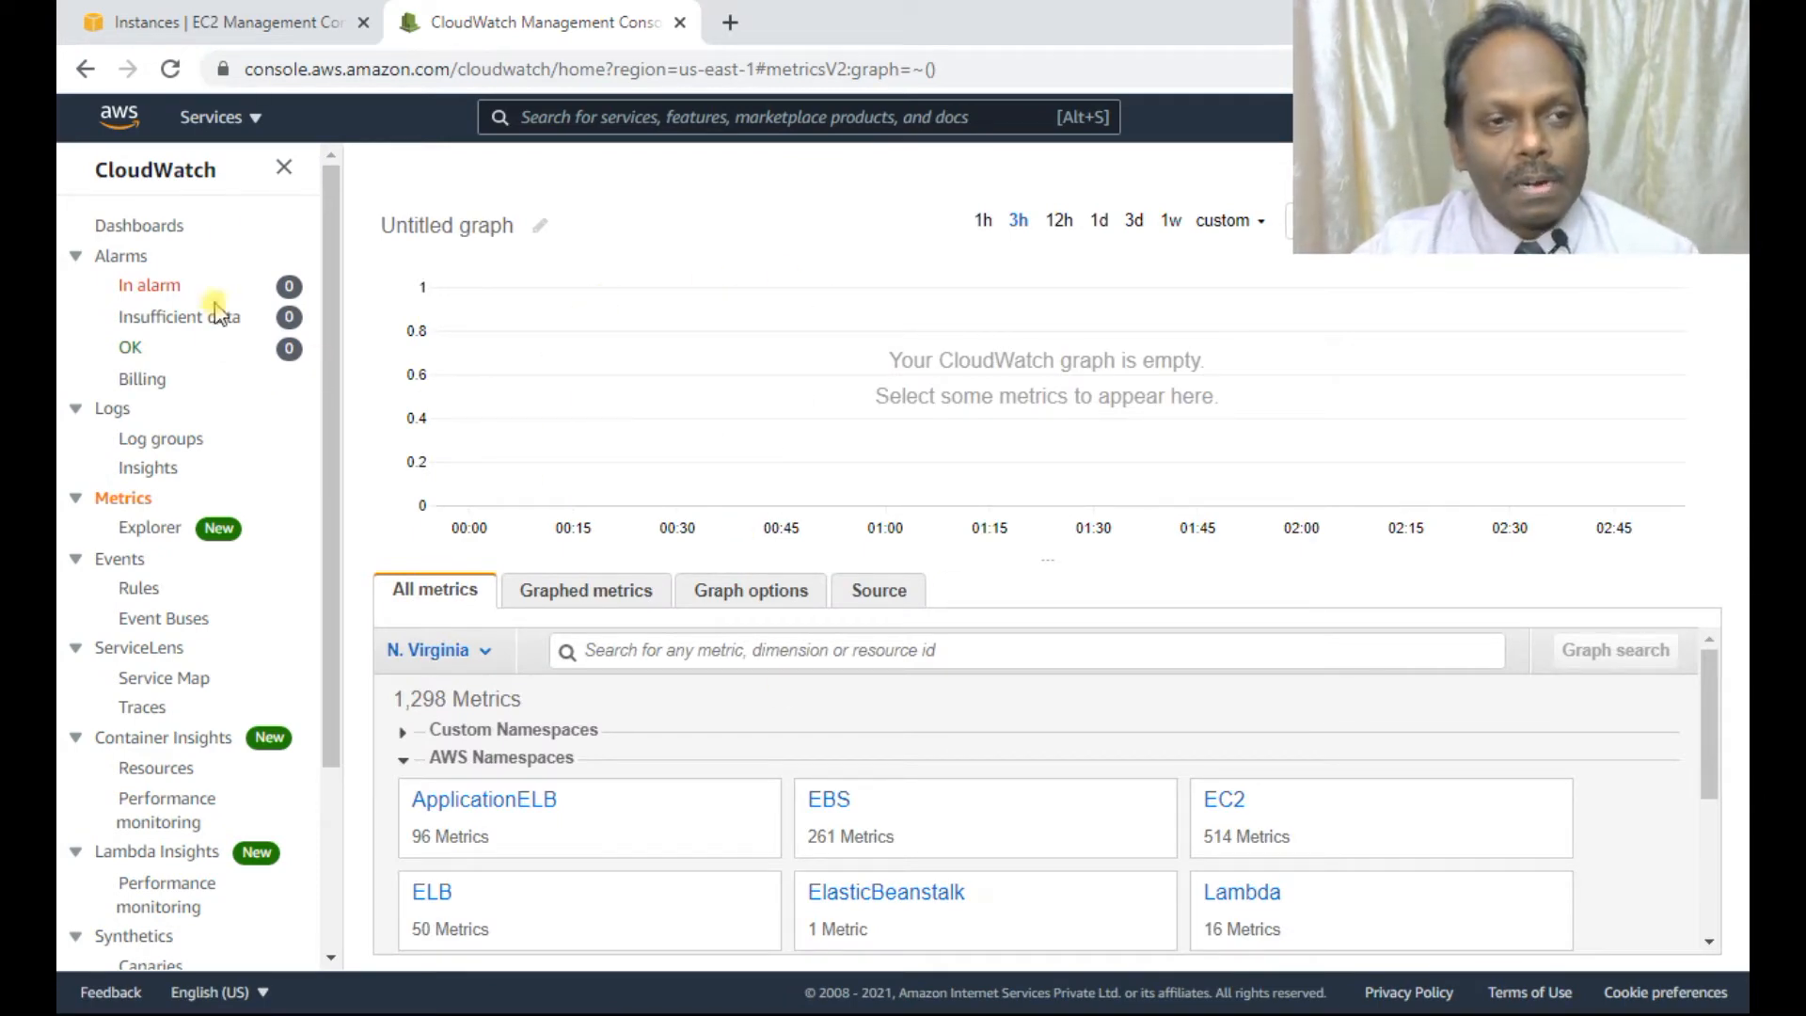
pyautogui.click(273, 31)
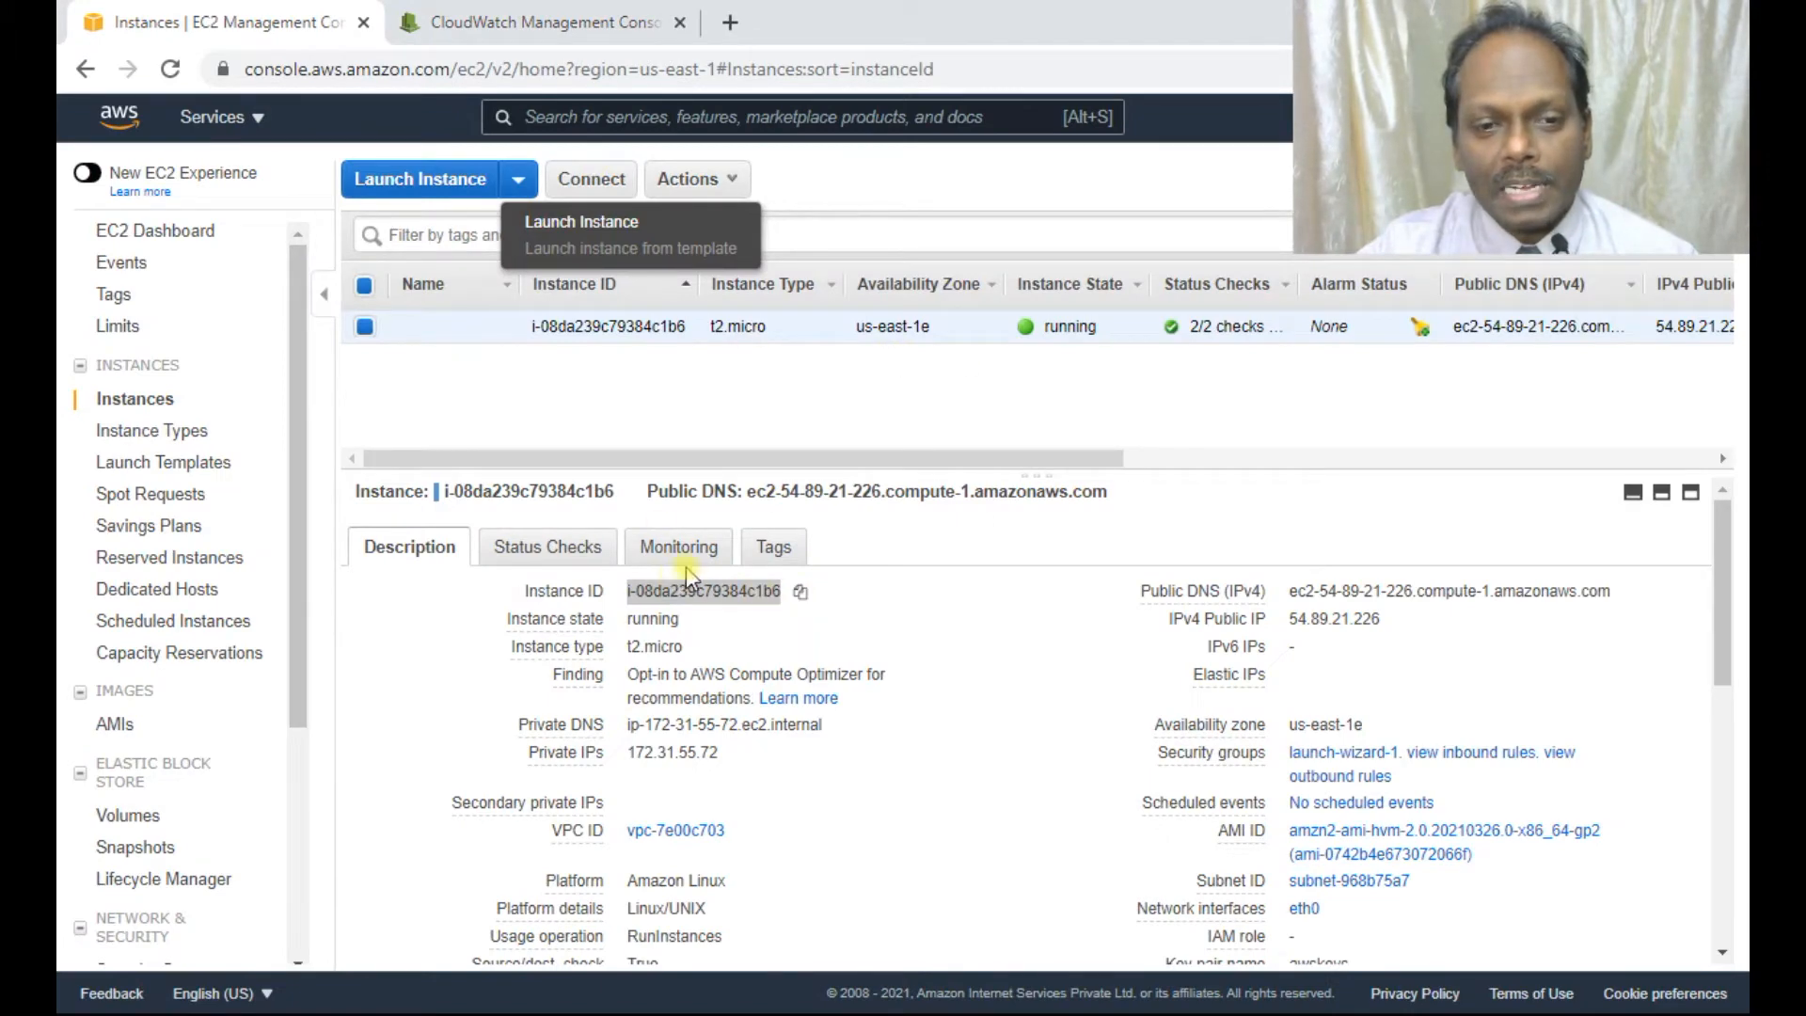
pyautogui.click(800, 592)
pyautogui.click(560, 26)
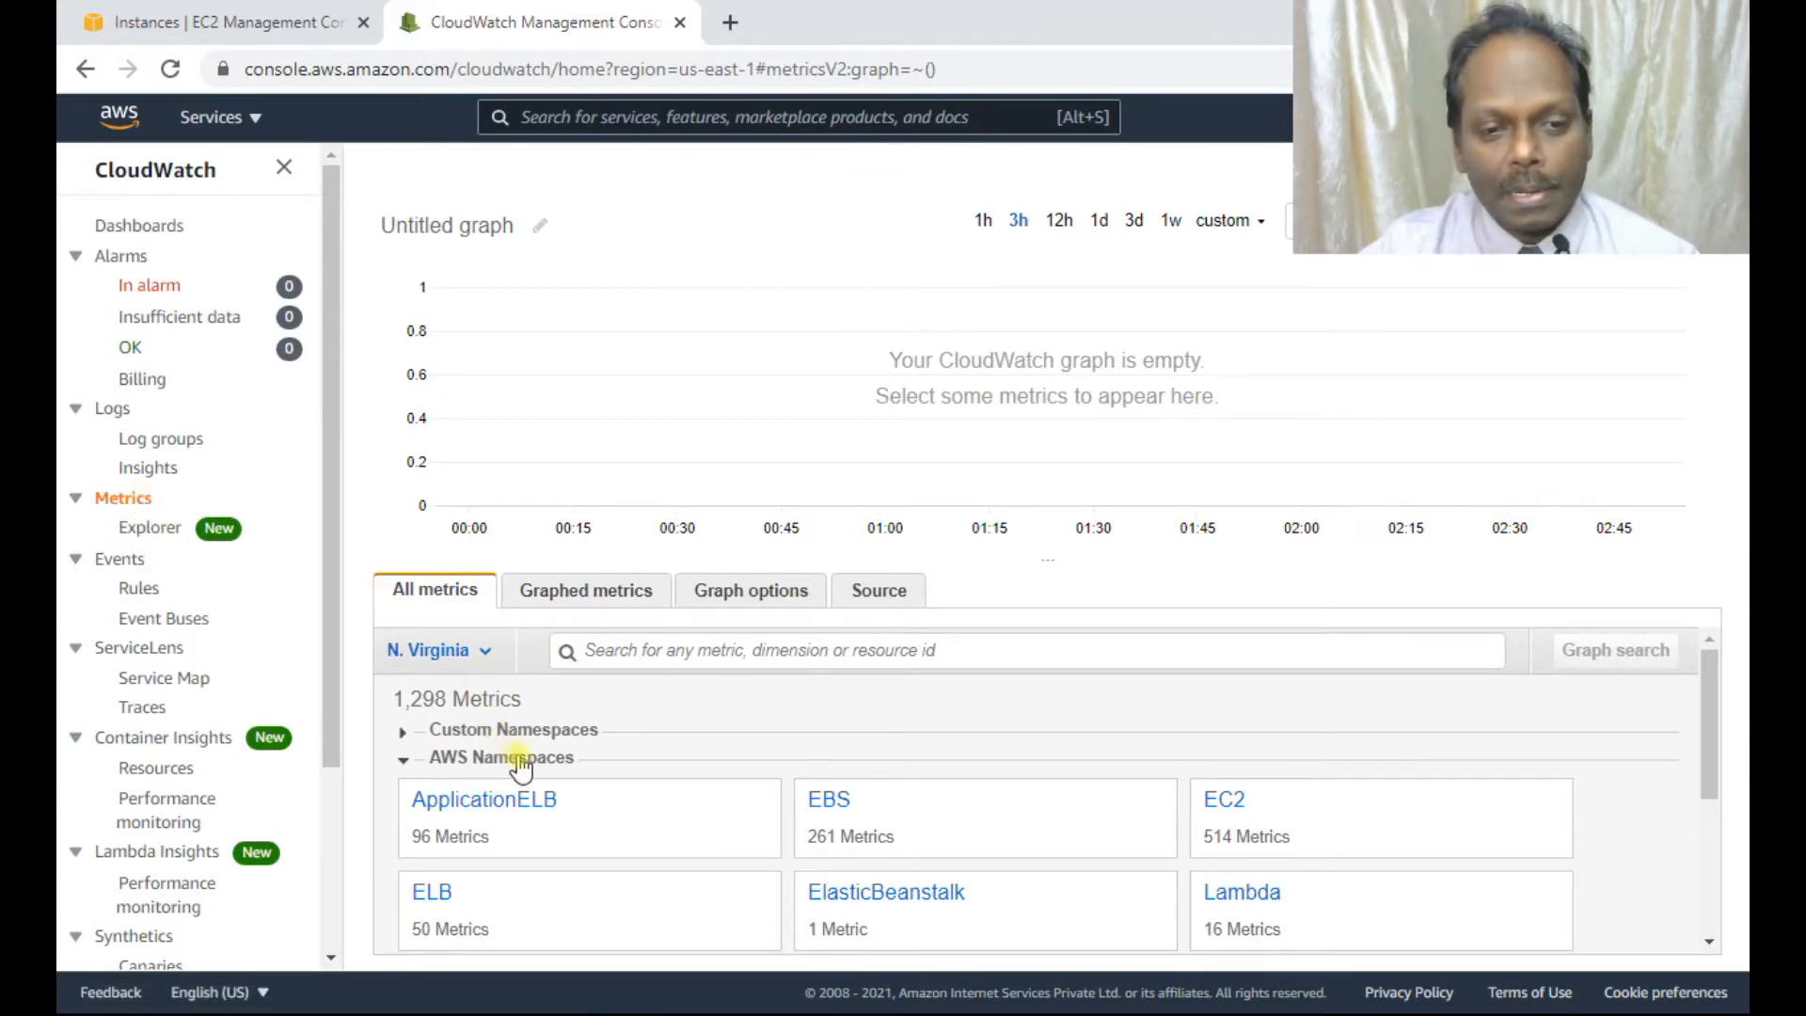
pyautogui.click(1234, 803)
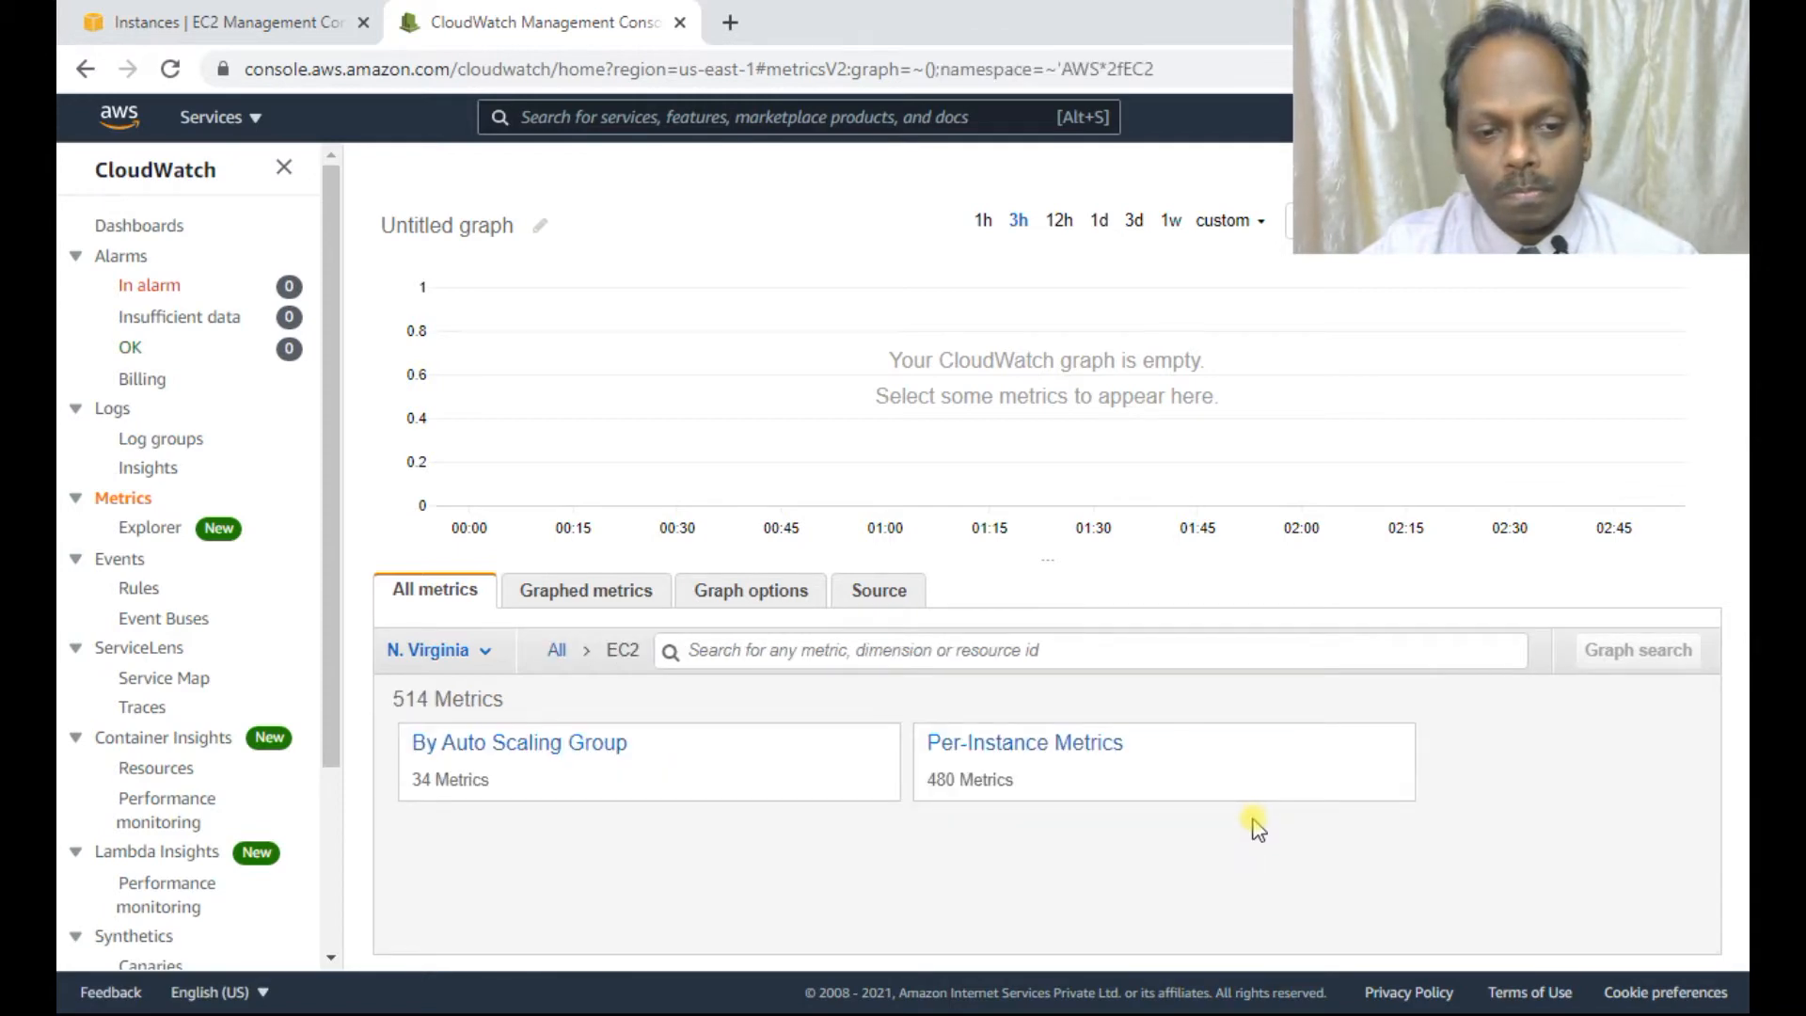
# Open the EC2 Per-Instance Metrics list and locate the rows for the copied instance ID.
pyautogui.click(1069, 749)
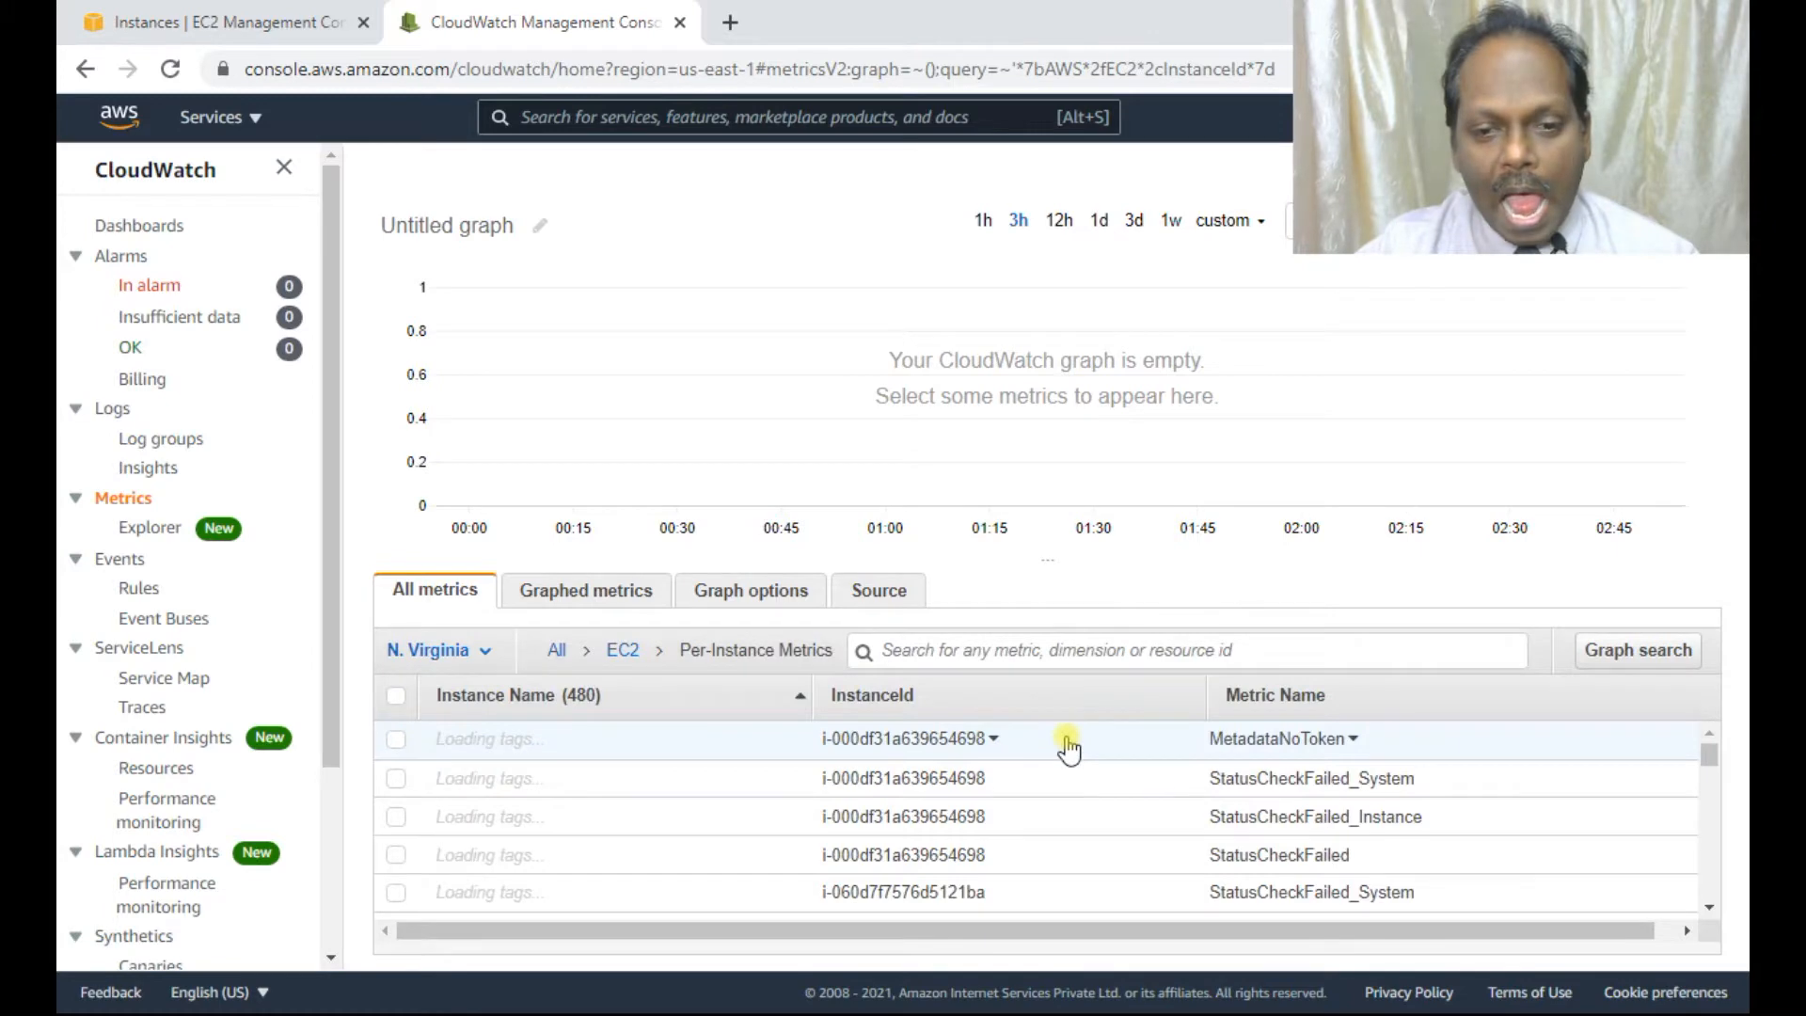
pyautogui.scroll(-5, 579, 819)
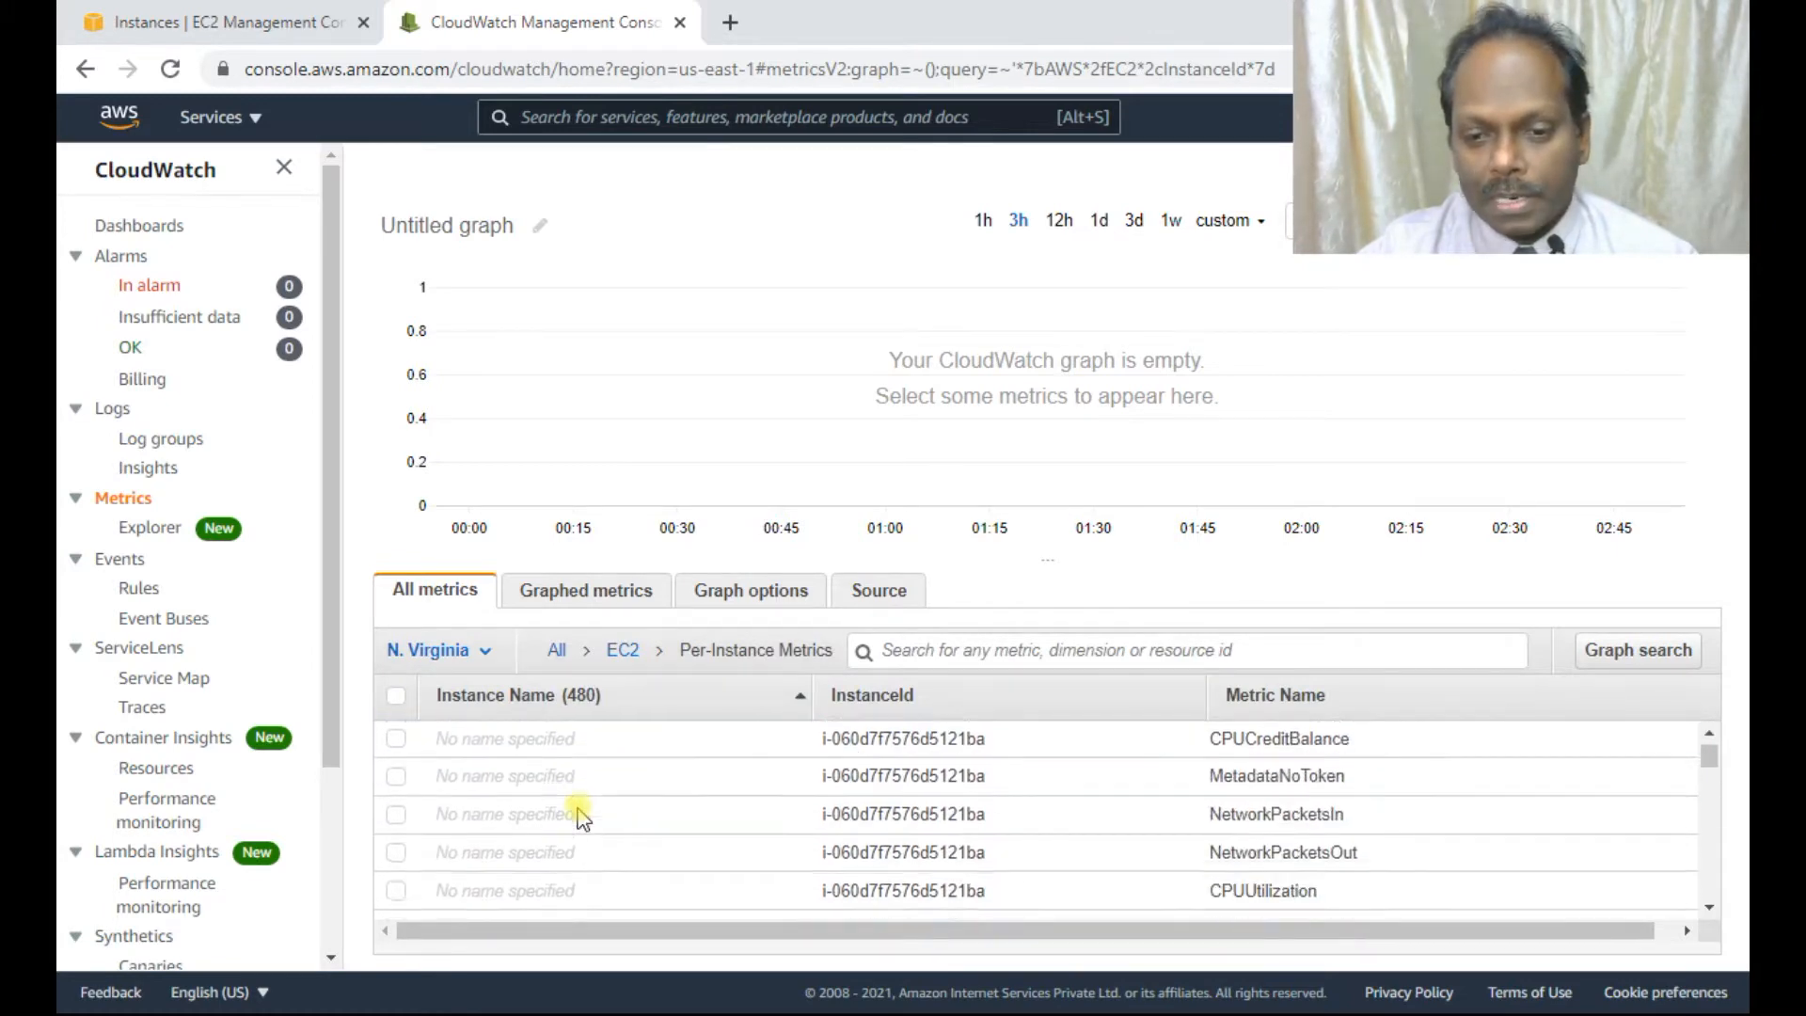
pyautogui.scroll(-10, 779, 811)
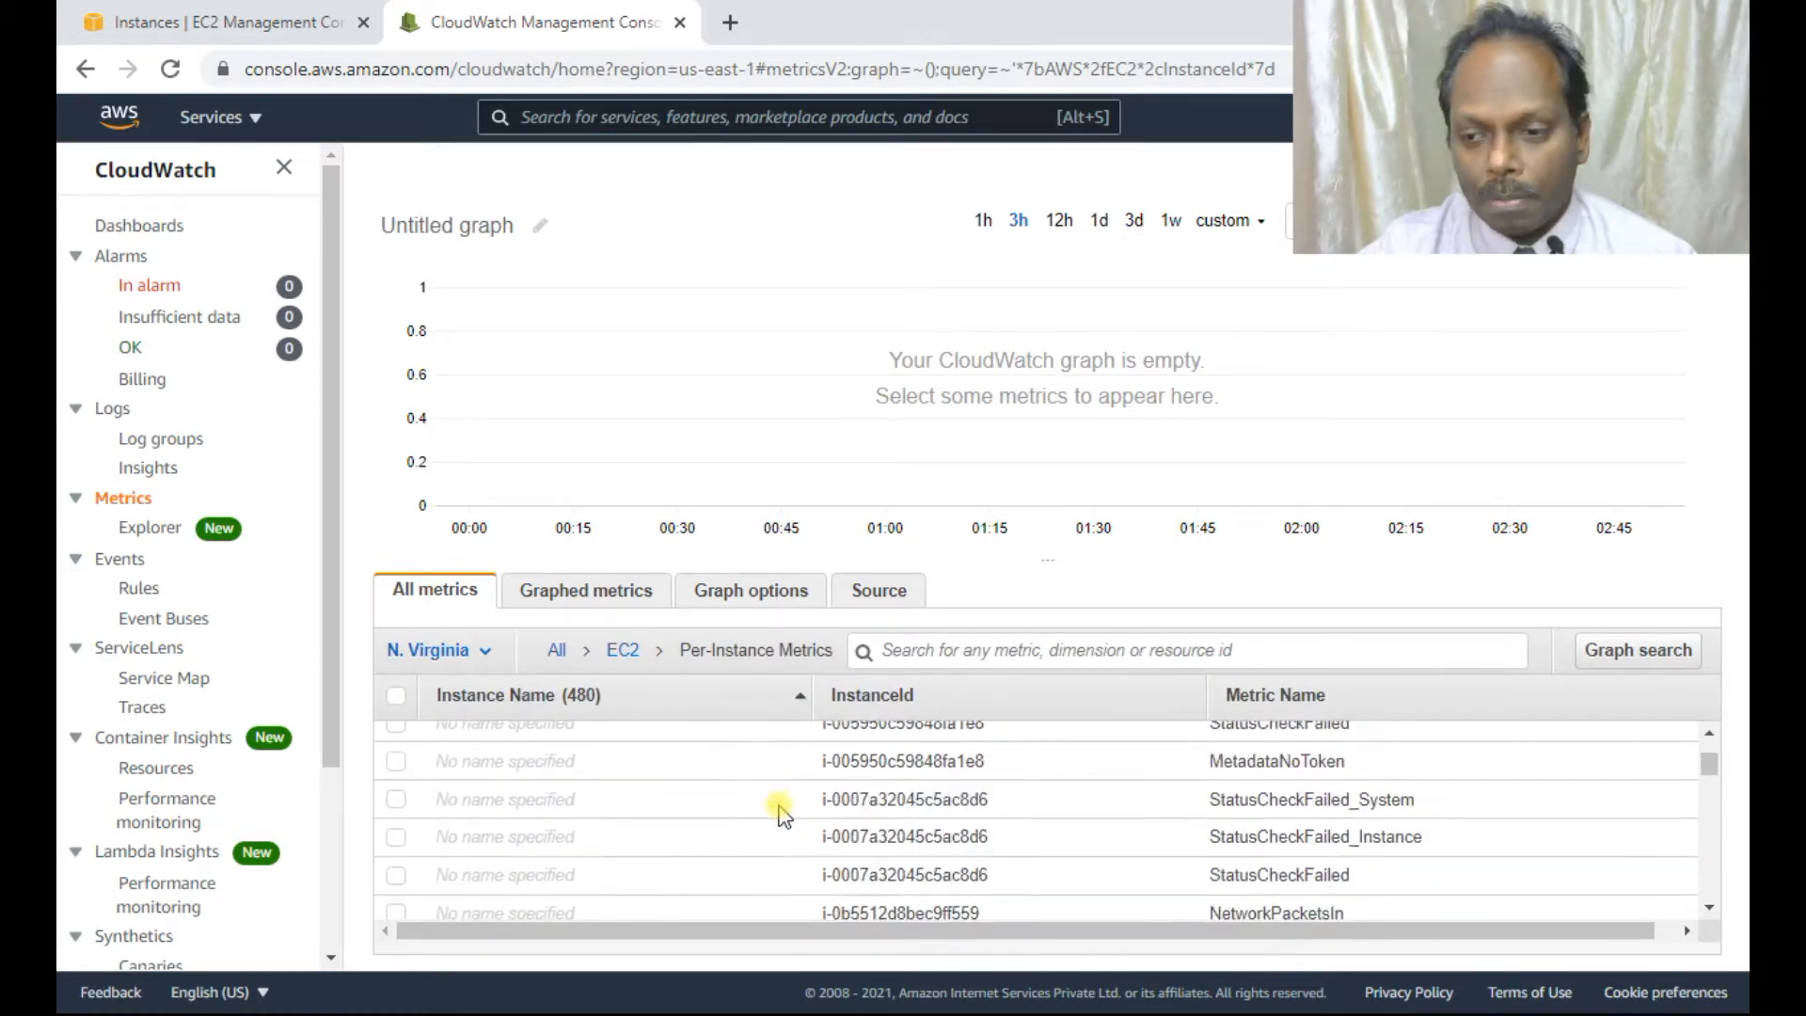
pyautogui.scroll(-3, 778, 811)
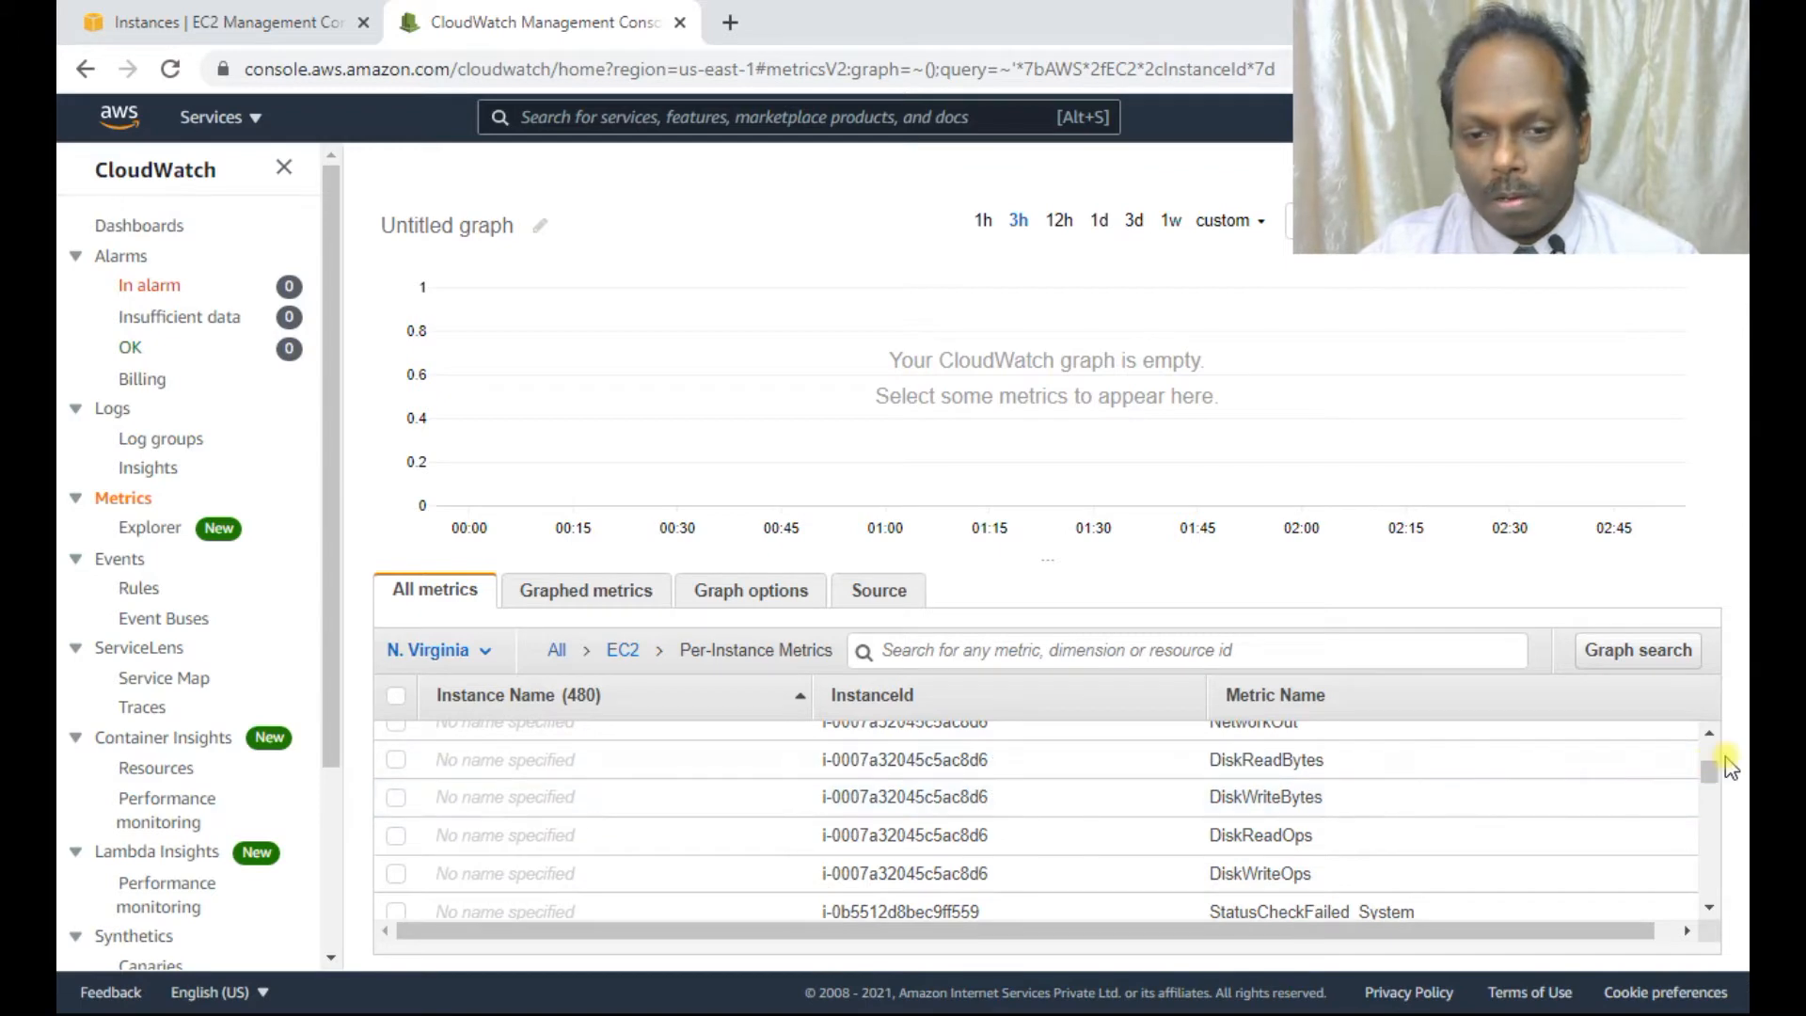
pyautogui.moveTo(1720, 779); pyautogui.dragTo(1710, 894)
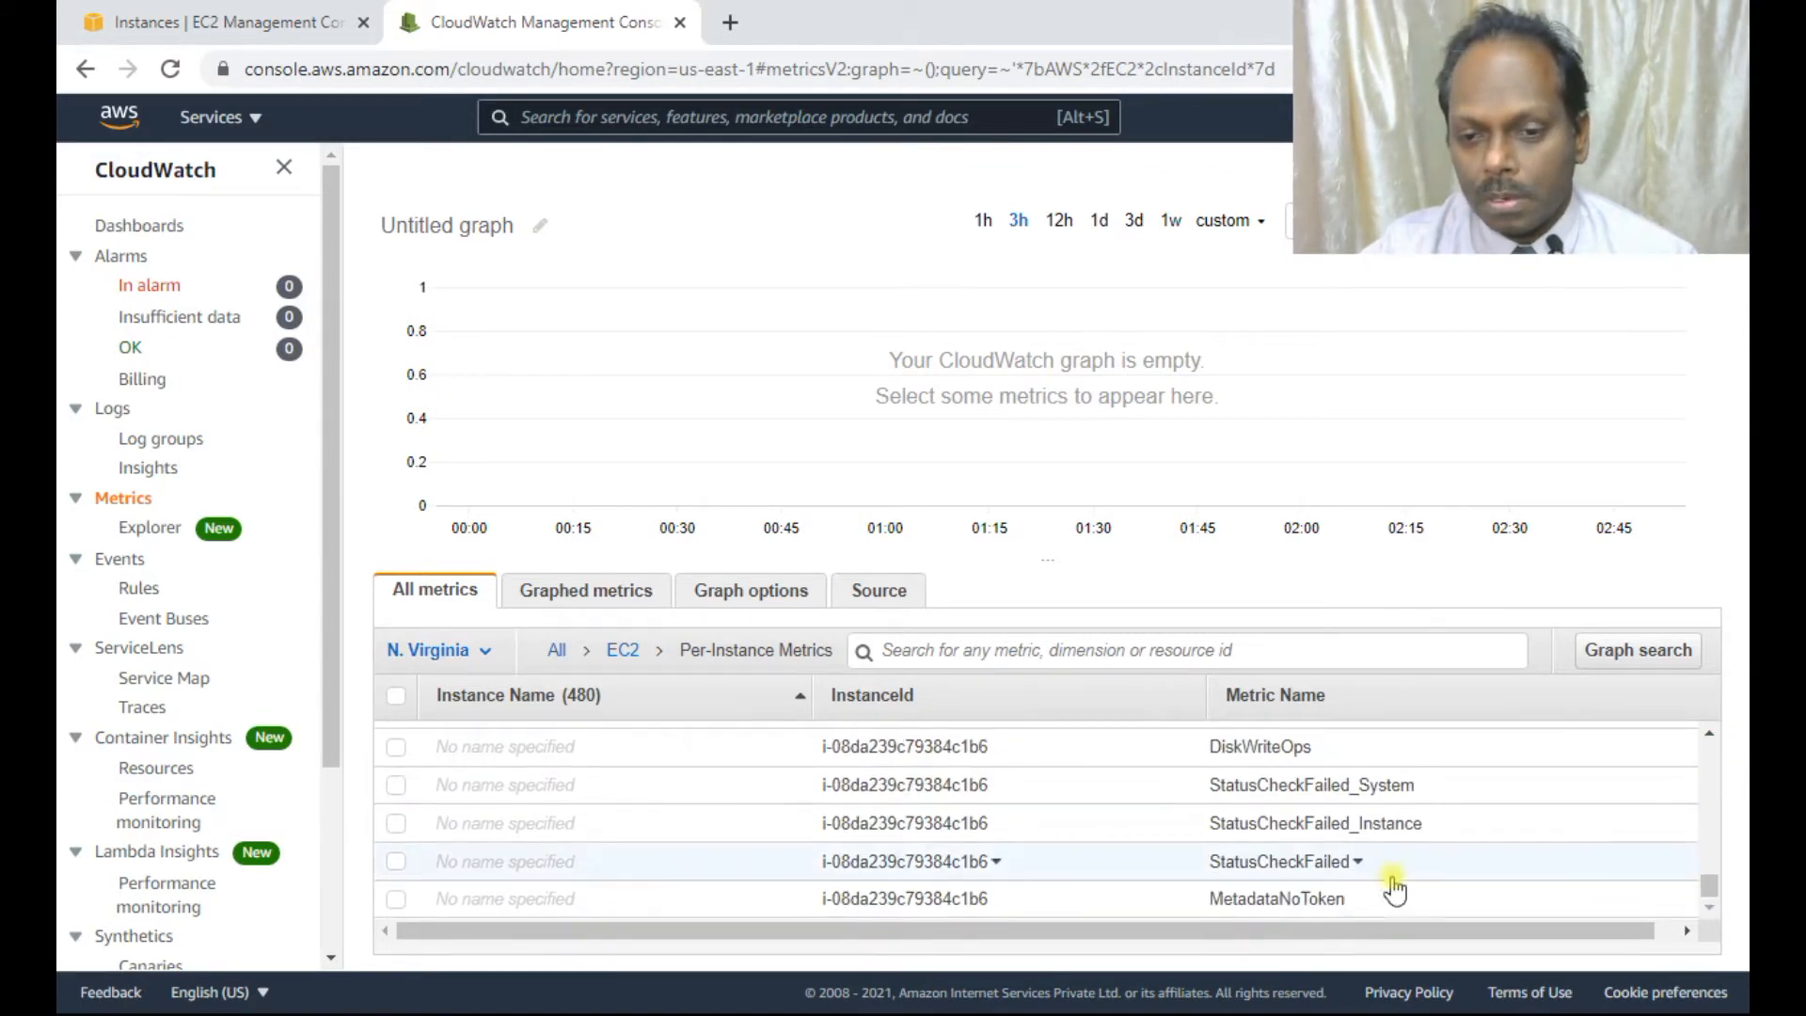
pyautogui.click(301, 20)
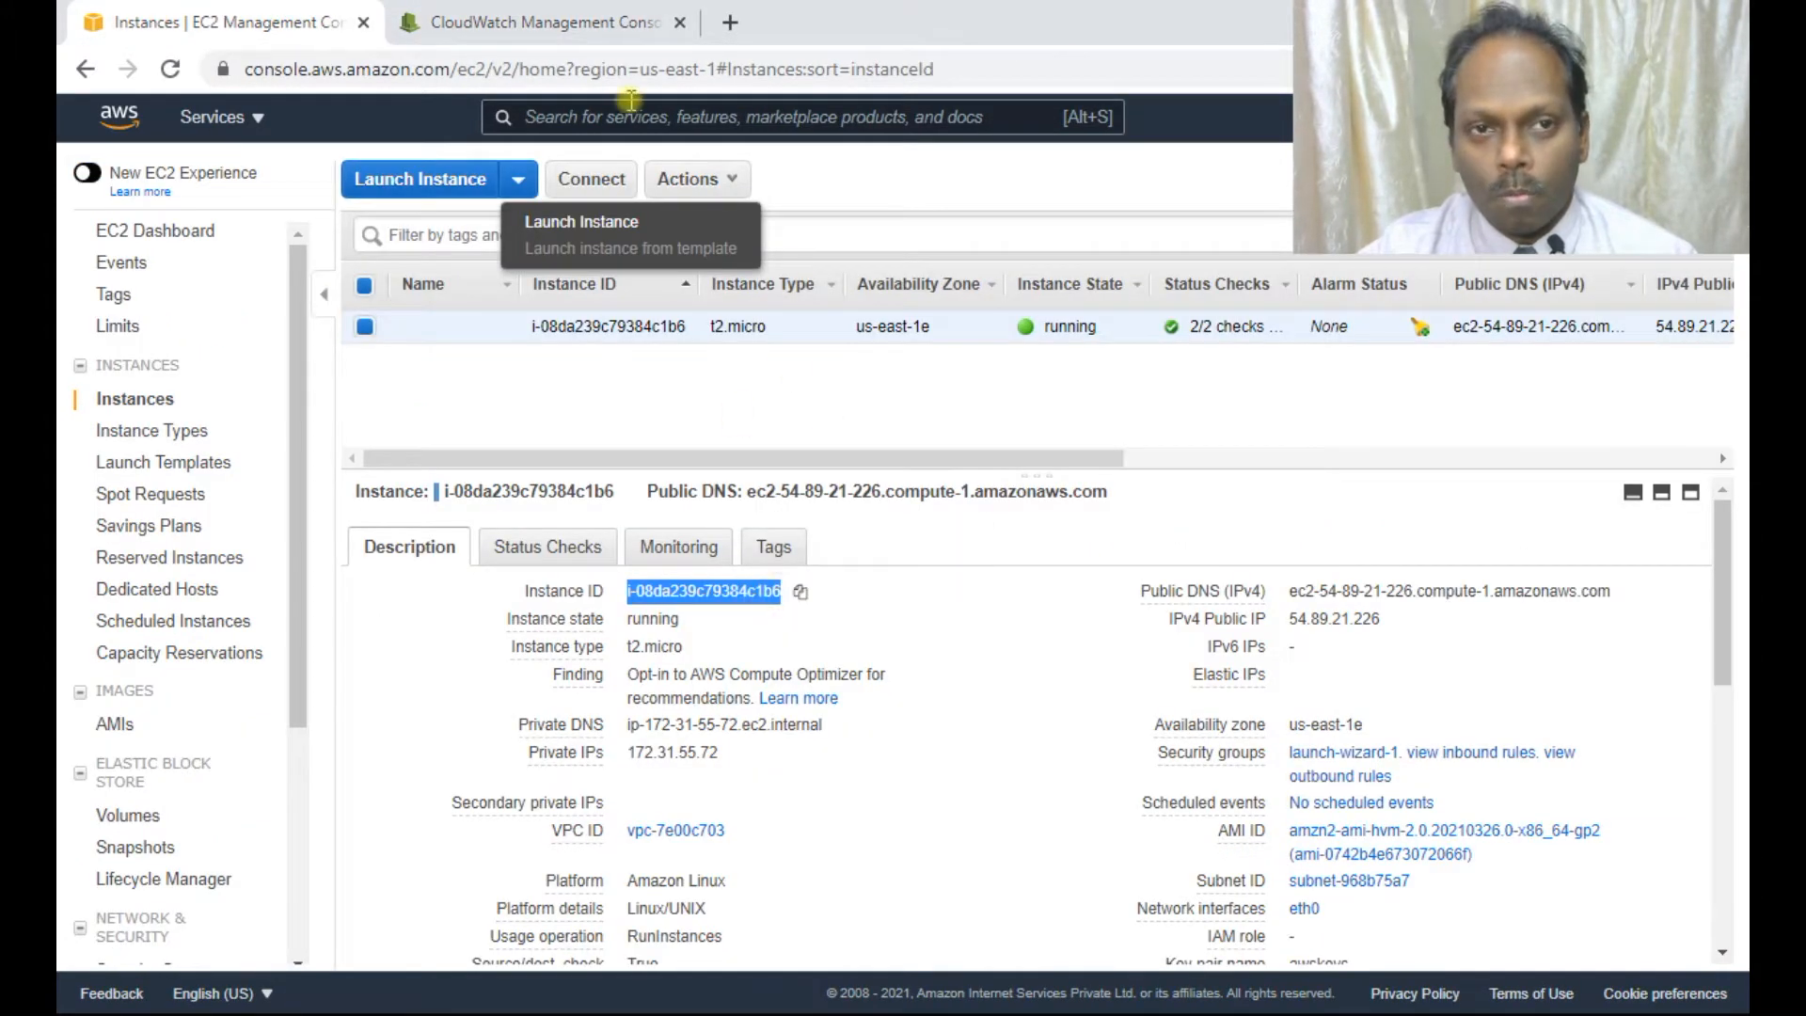
pyautogui.click(579, 23)
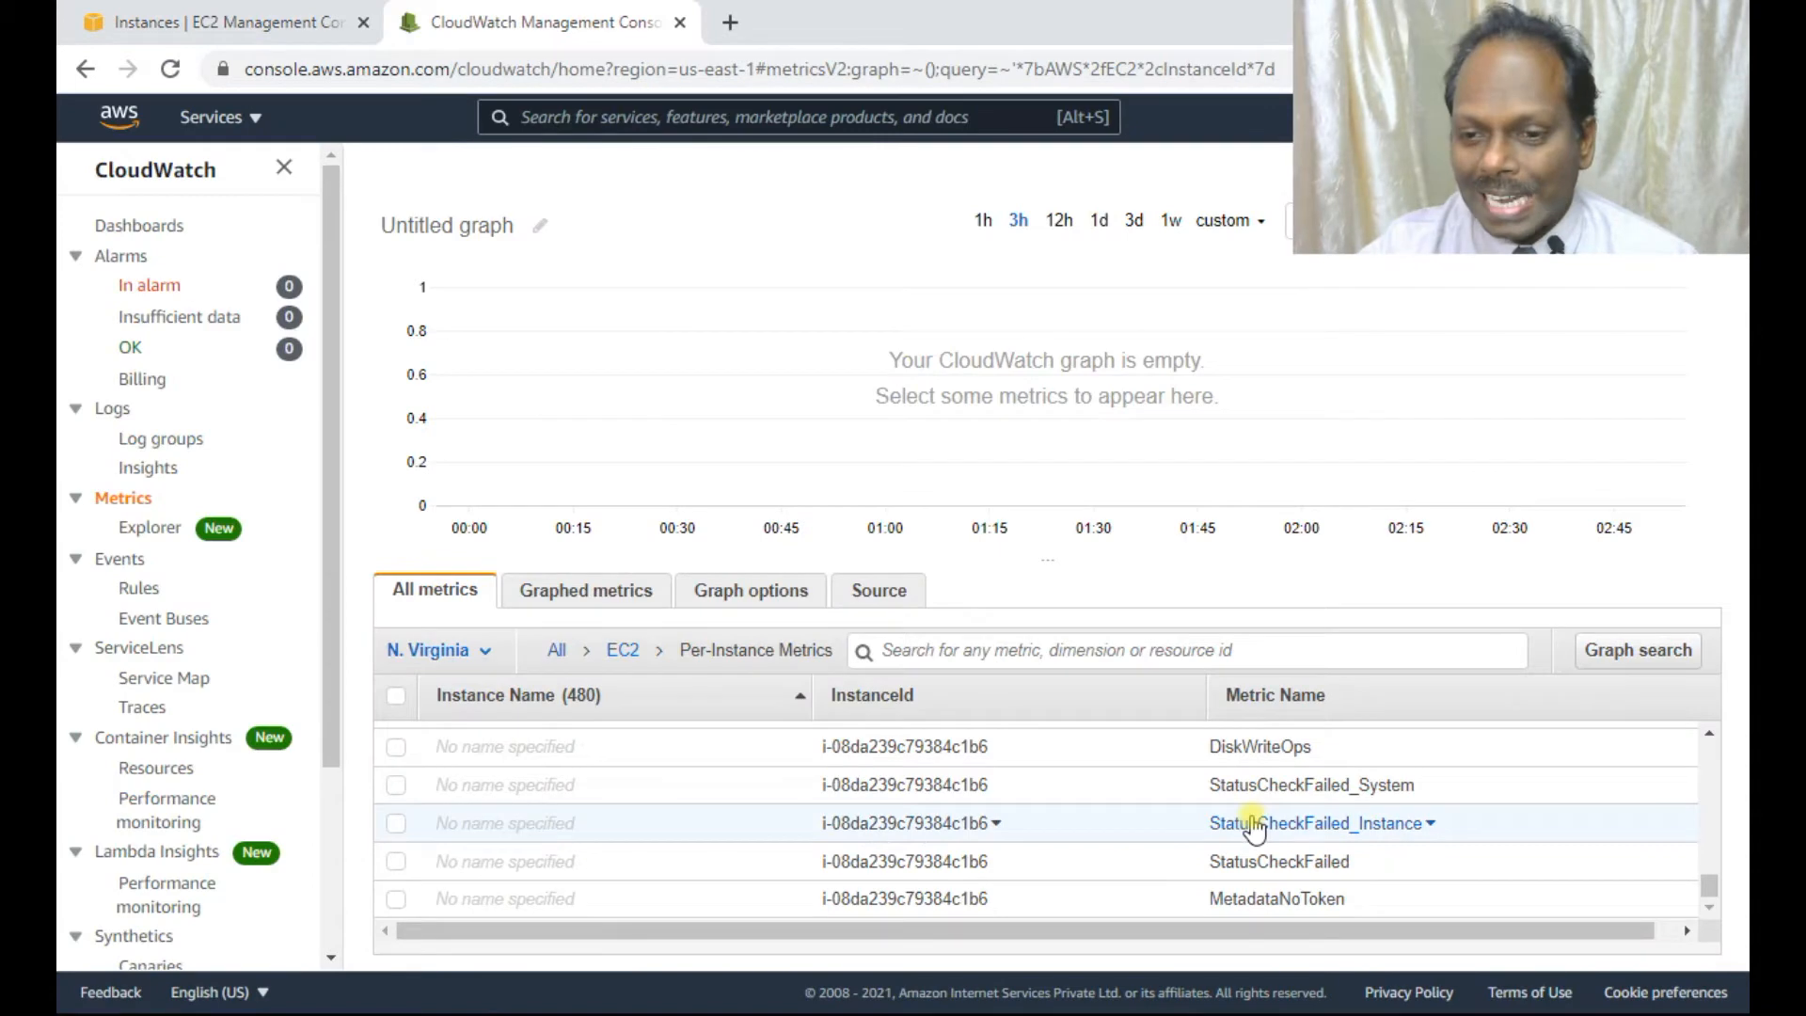
pyautogui.scroll(3, 1253, 828)
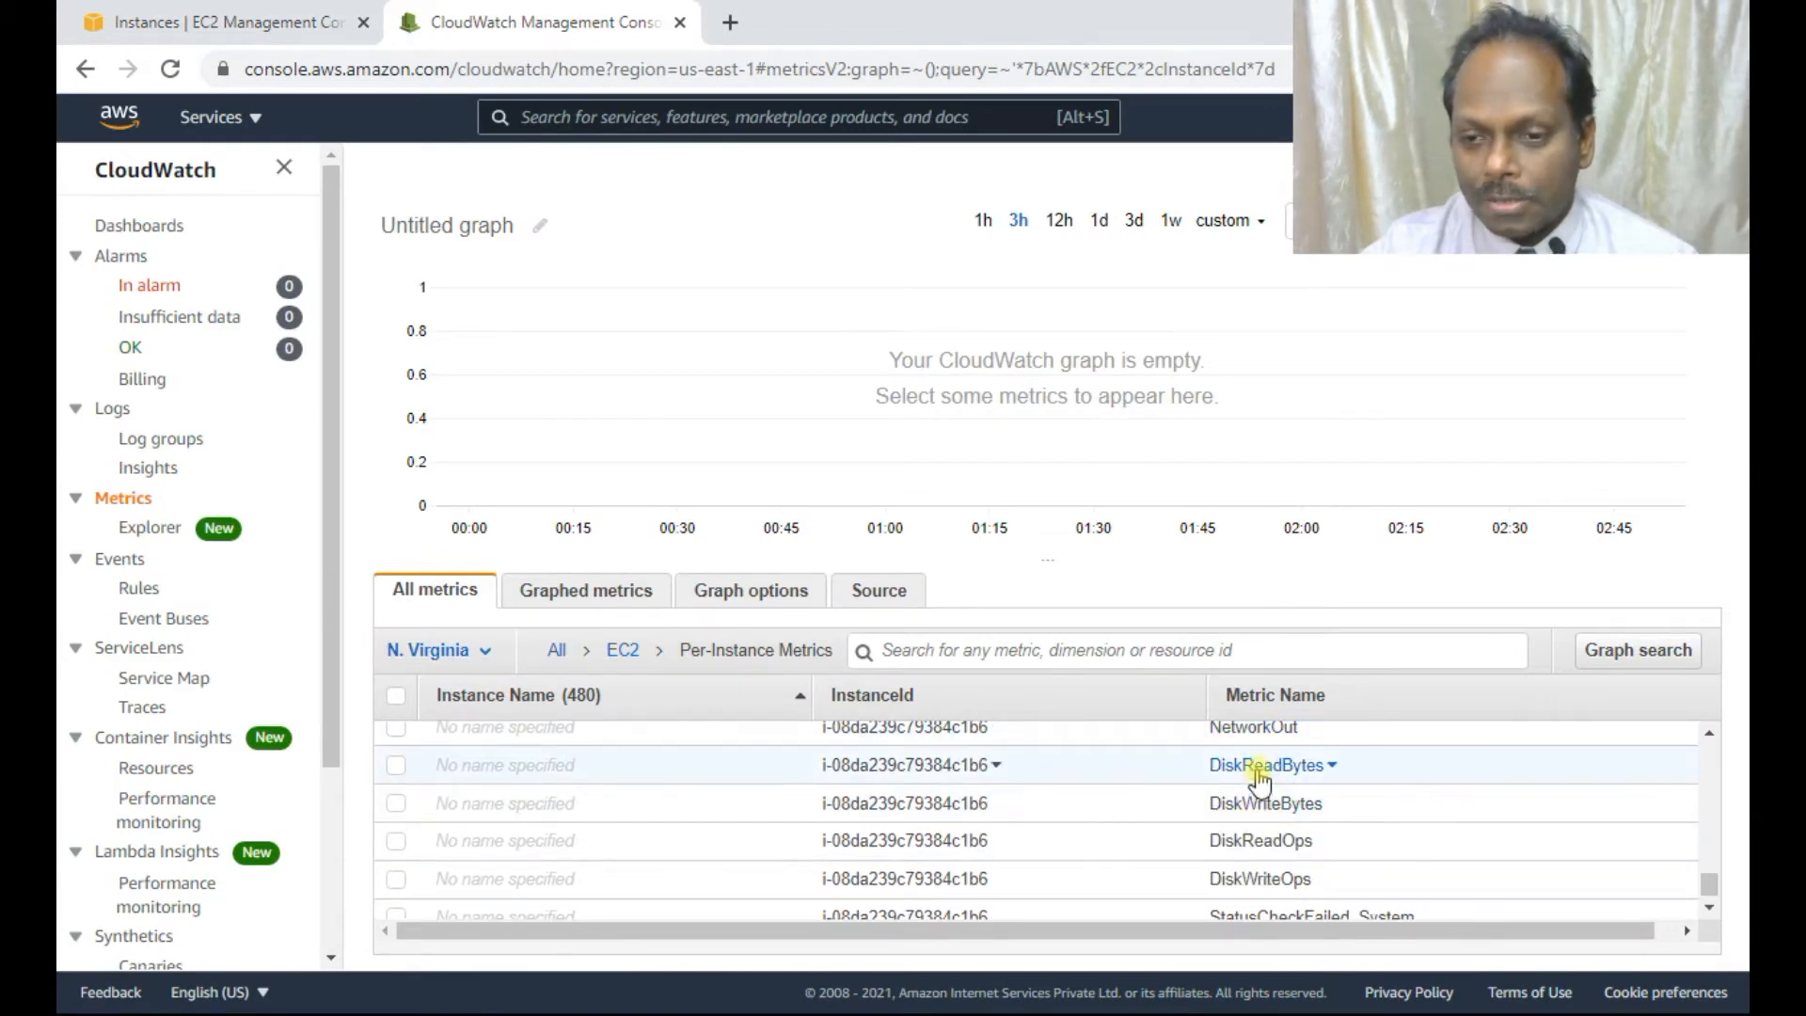
pyautogui.scroll(2, 1260, 779)
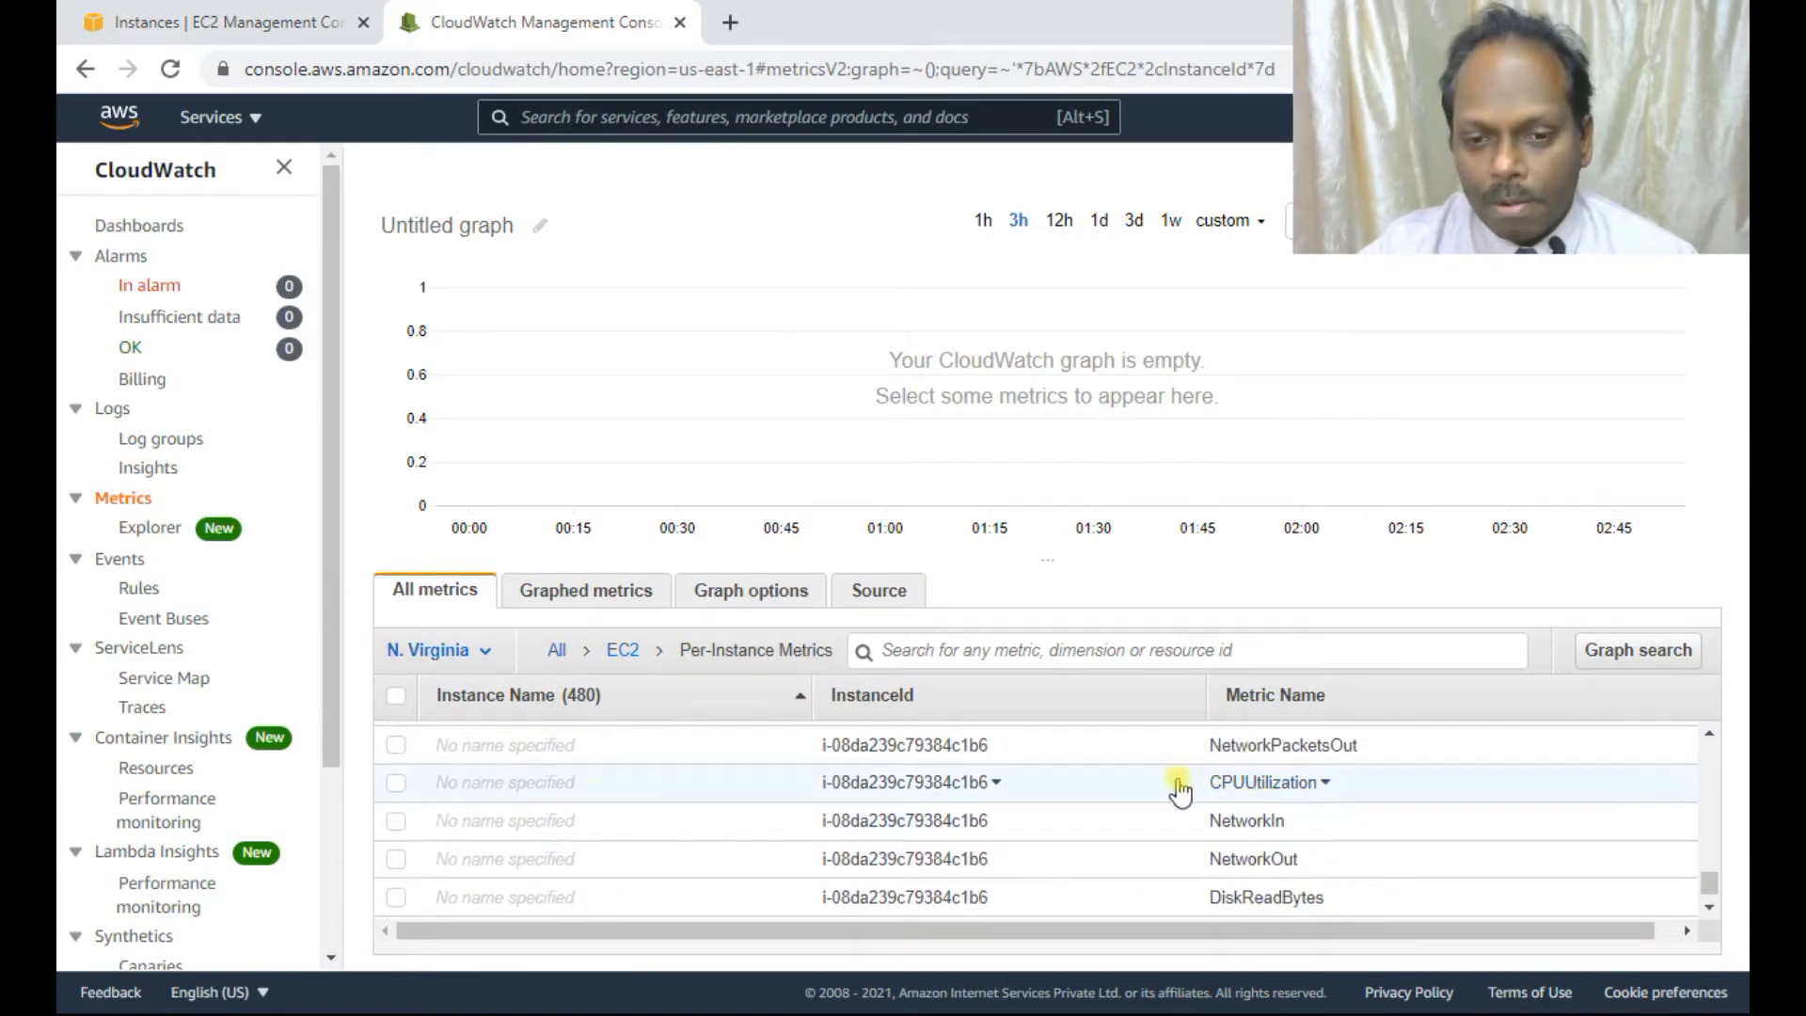
# Graph the instance's CPUUtilization, NetworkIn and DiskReadBytes metrics.
pyautogui.click(396, 784)
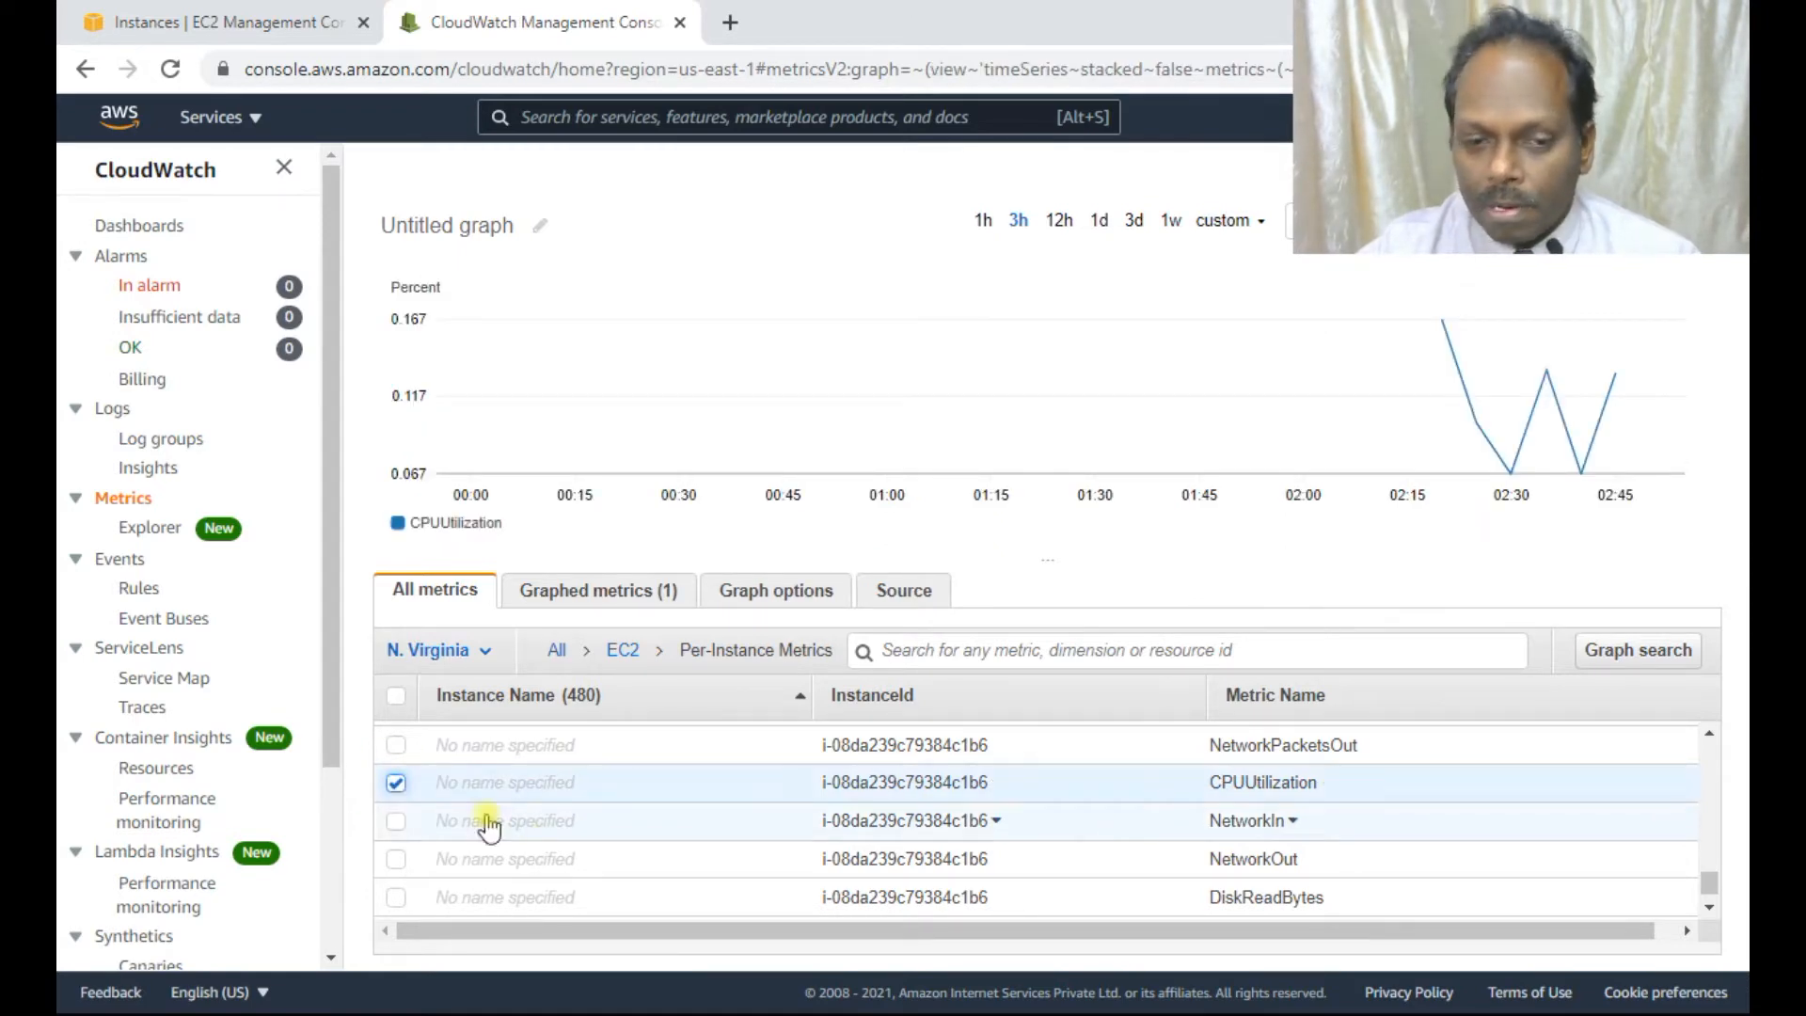
pyautogui.click(396, 824)
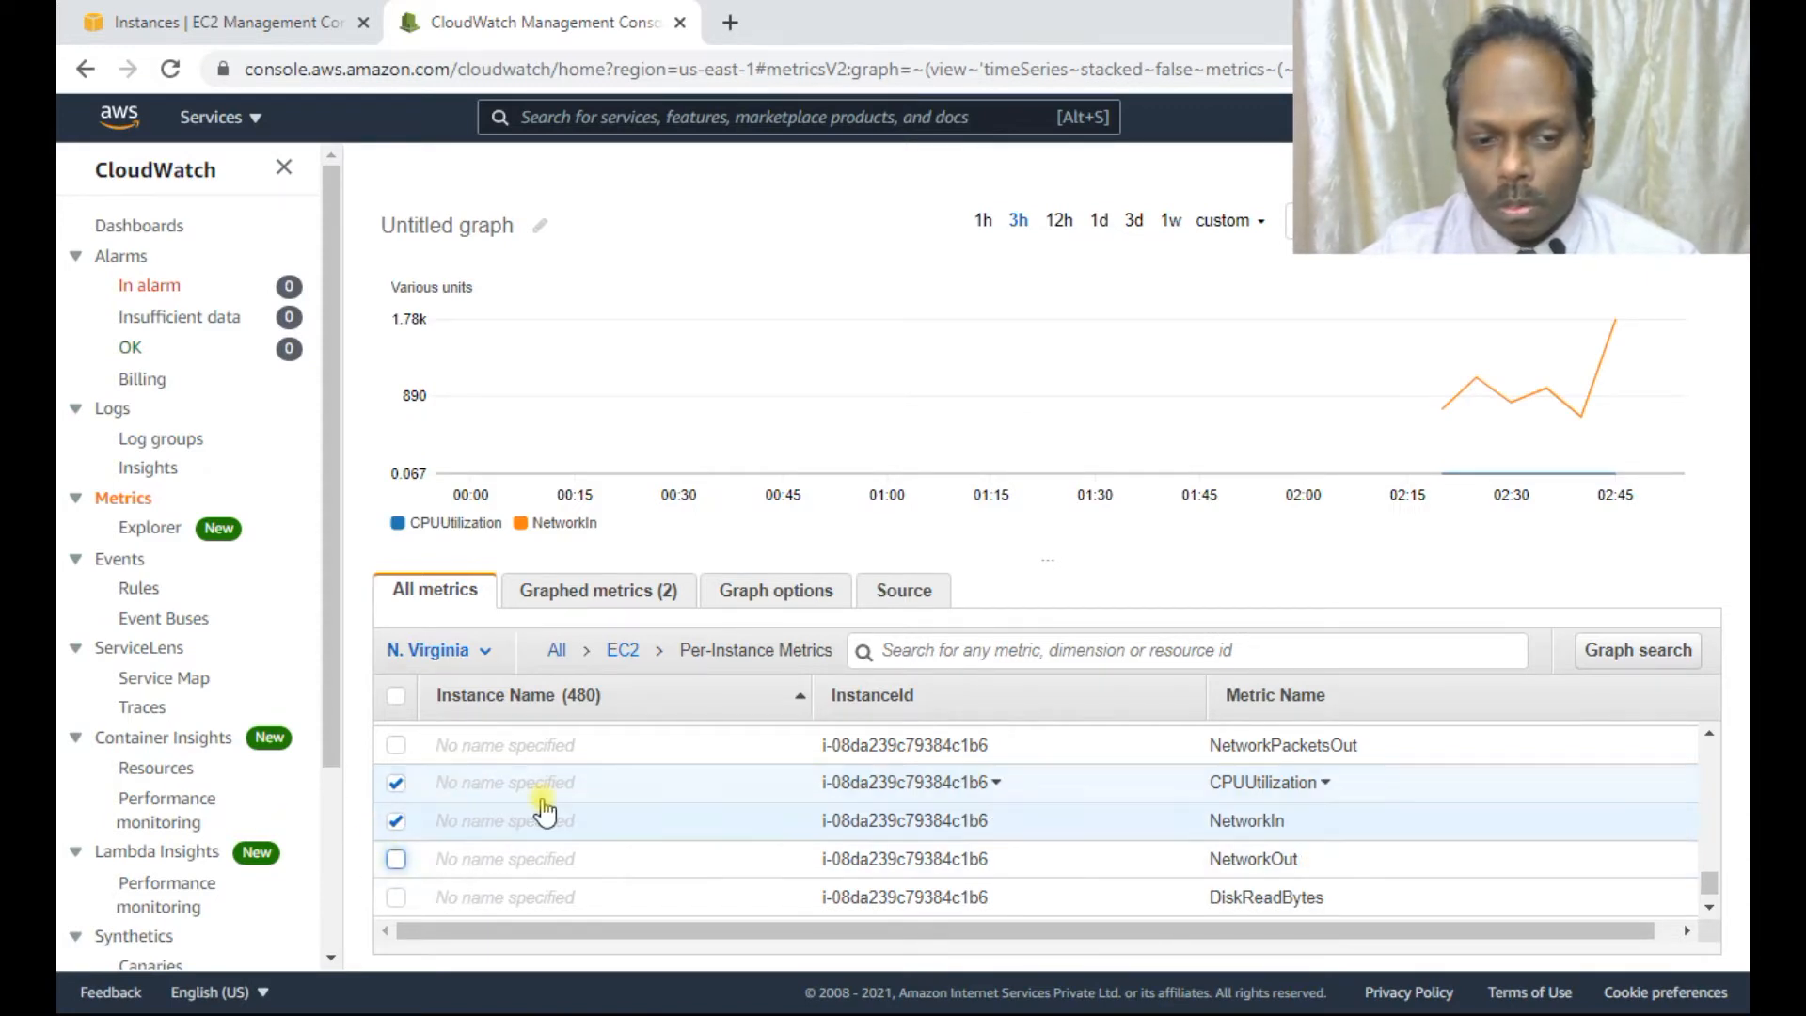
pyautogui.scroll(-2, 544, 811)
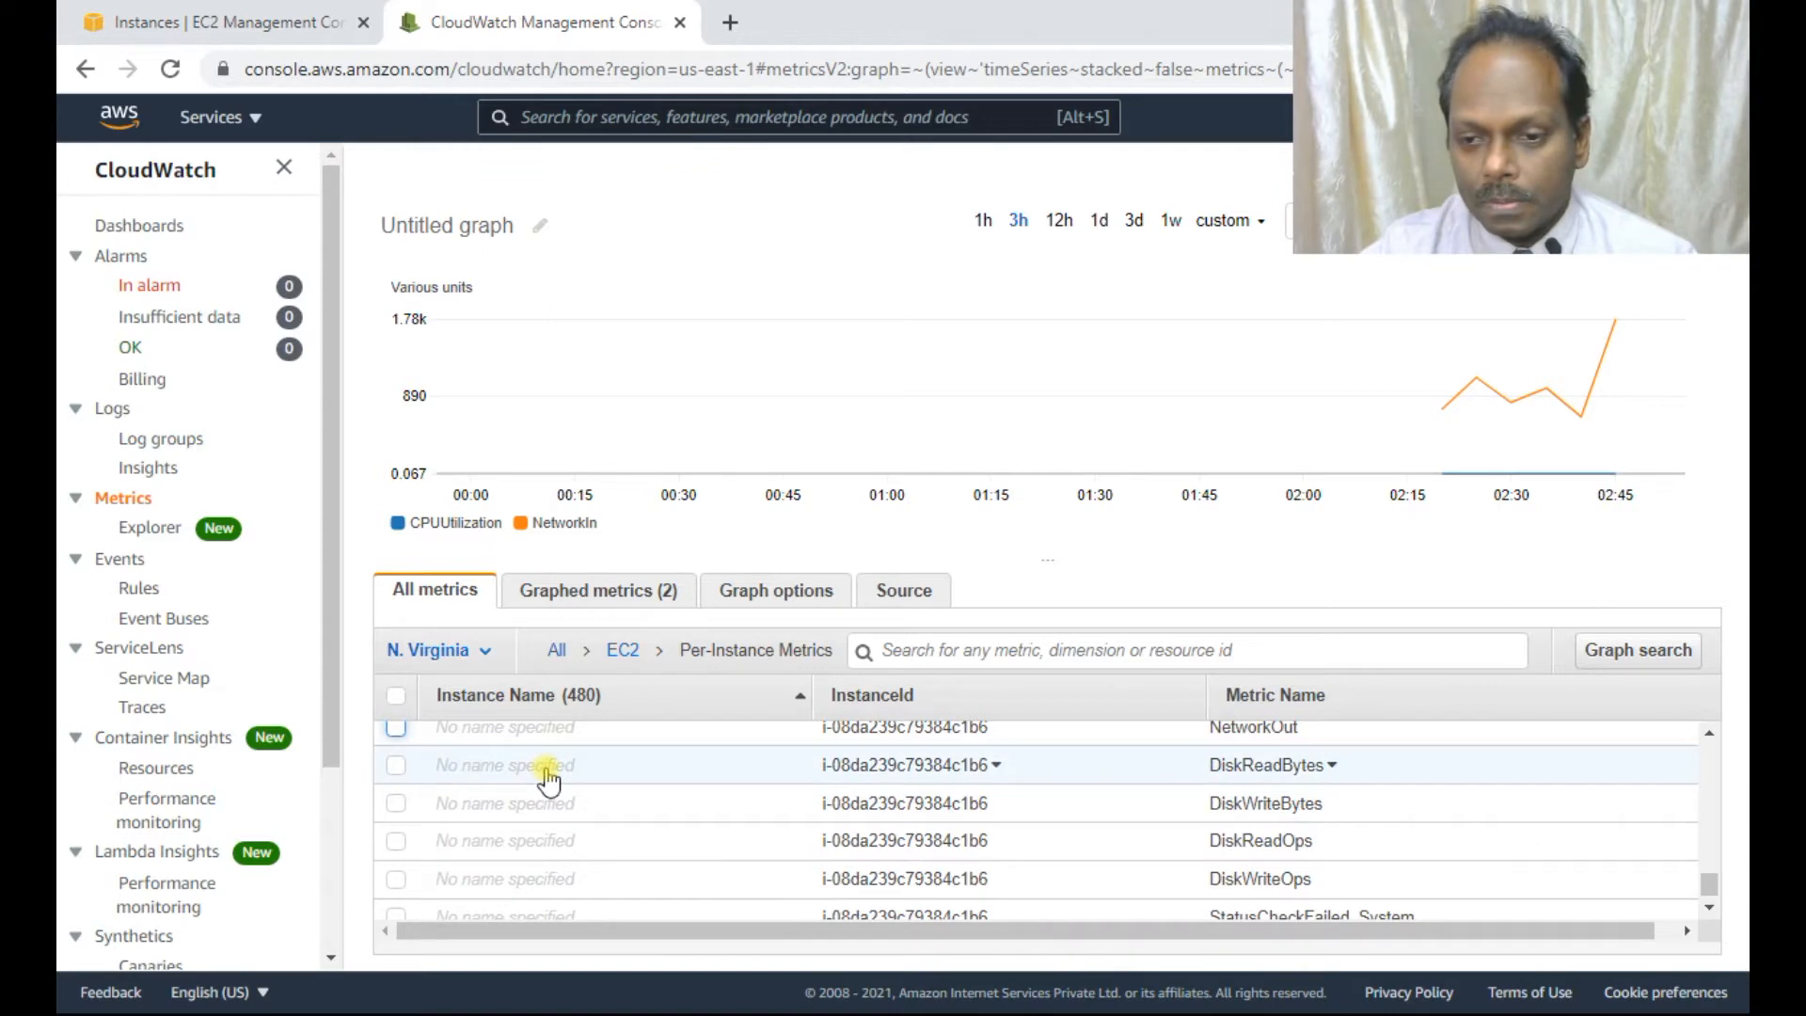
pyautogui.scroll(2, 549, 781)
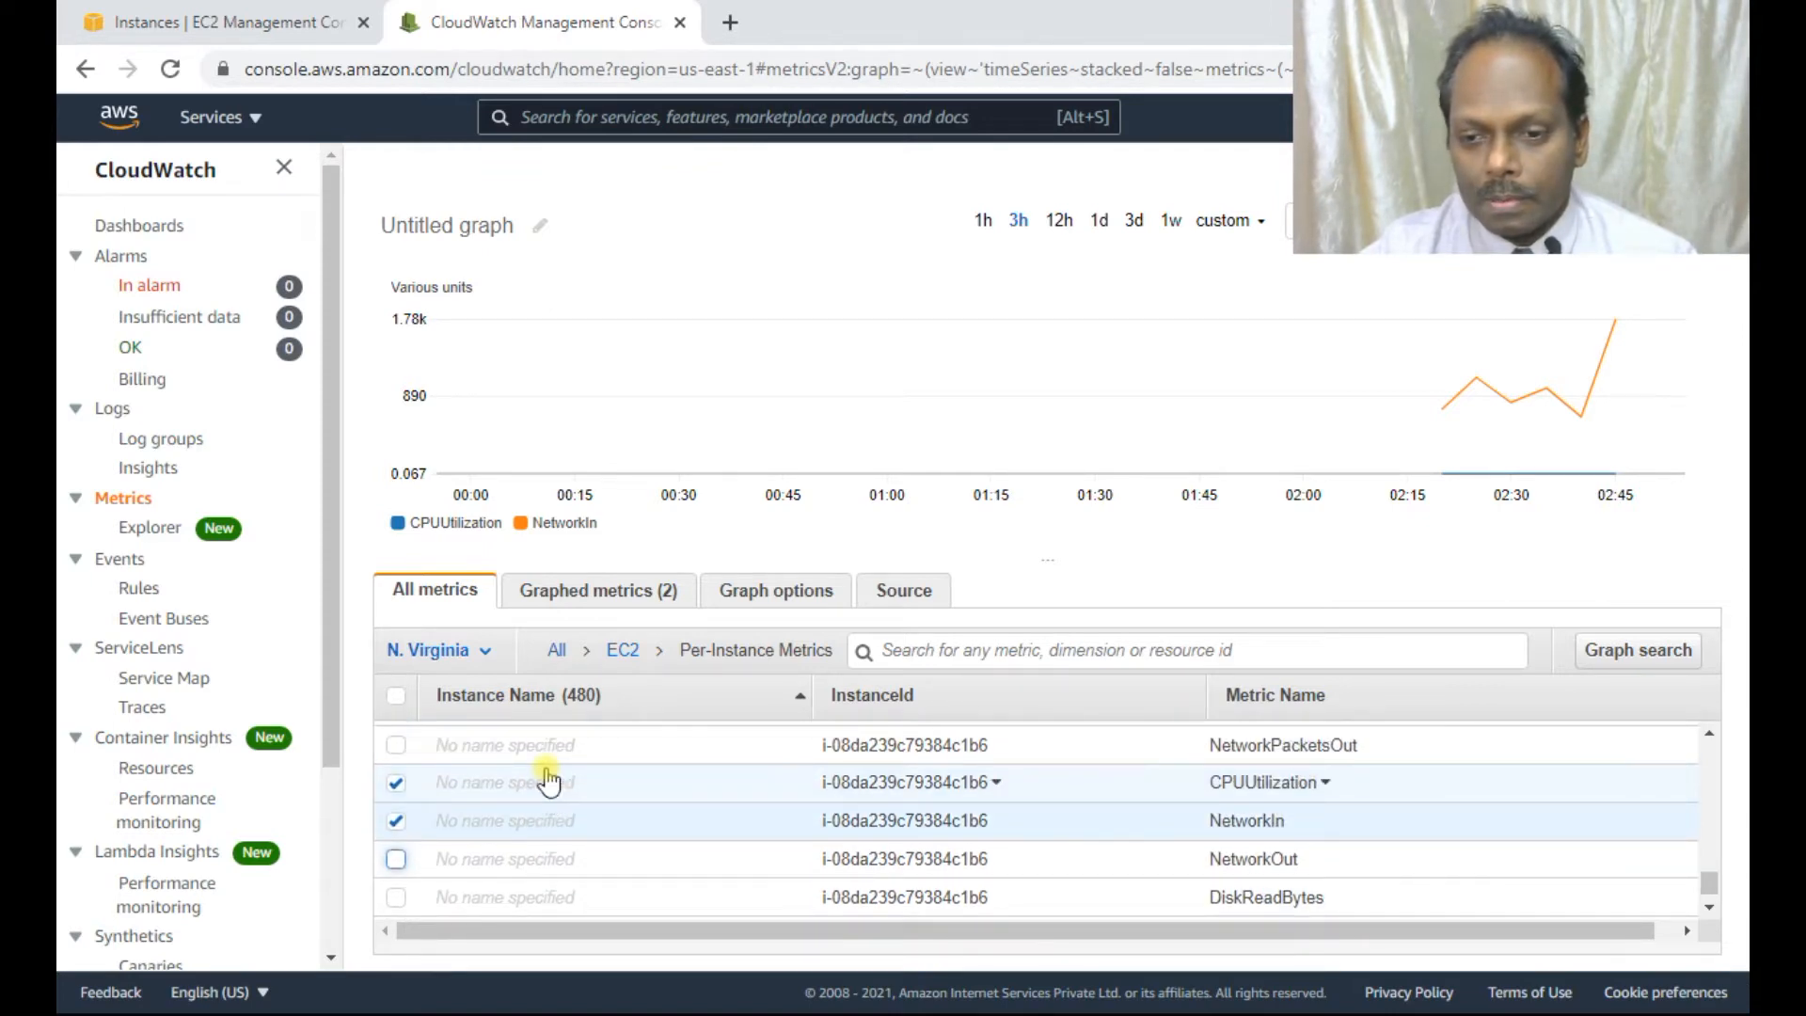
pyautogui.scroll(-2, 548, 781)
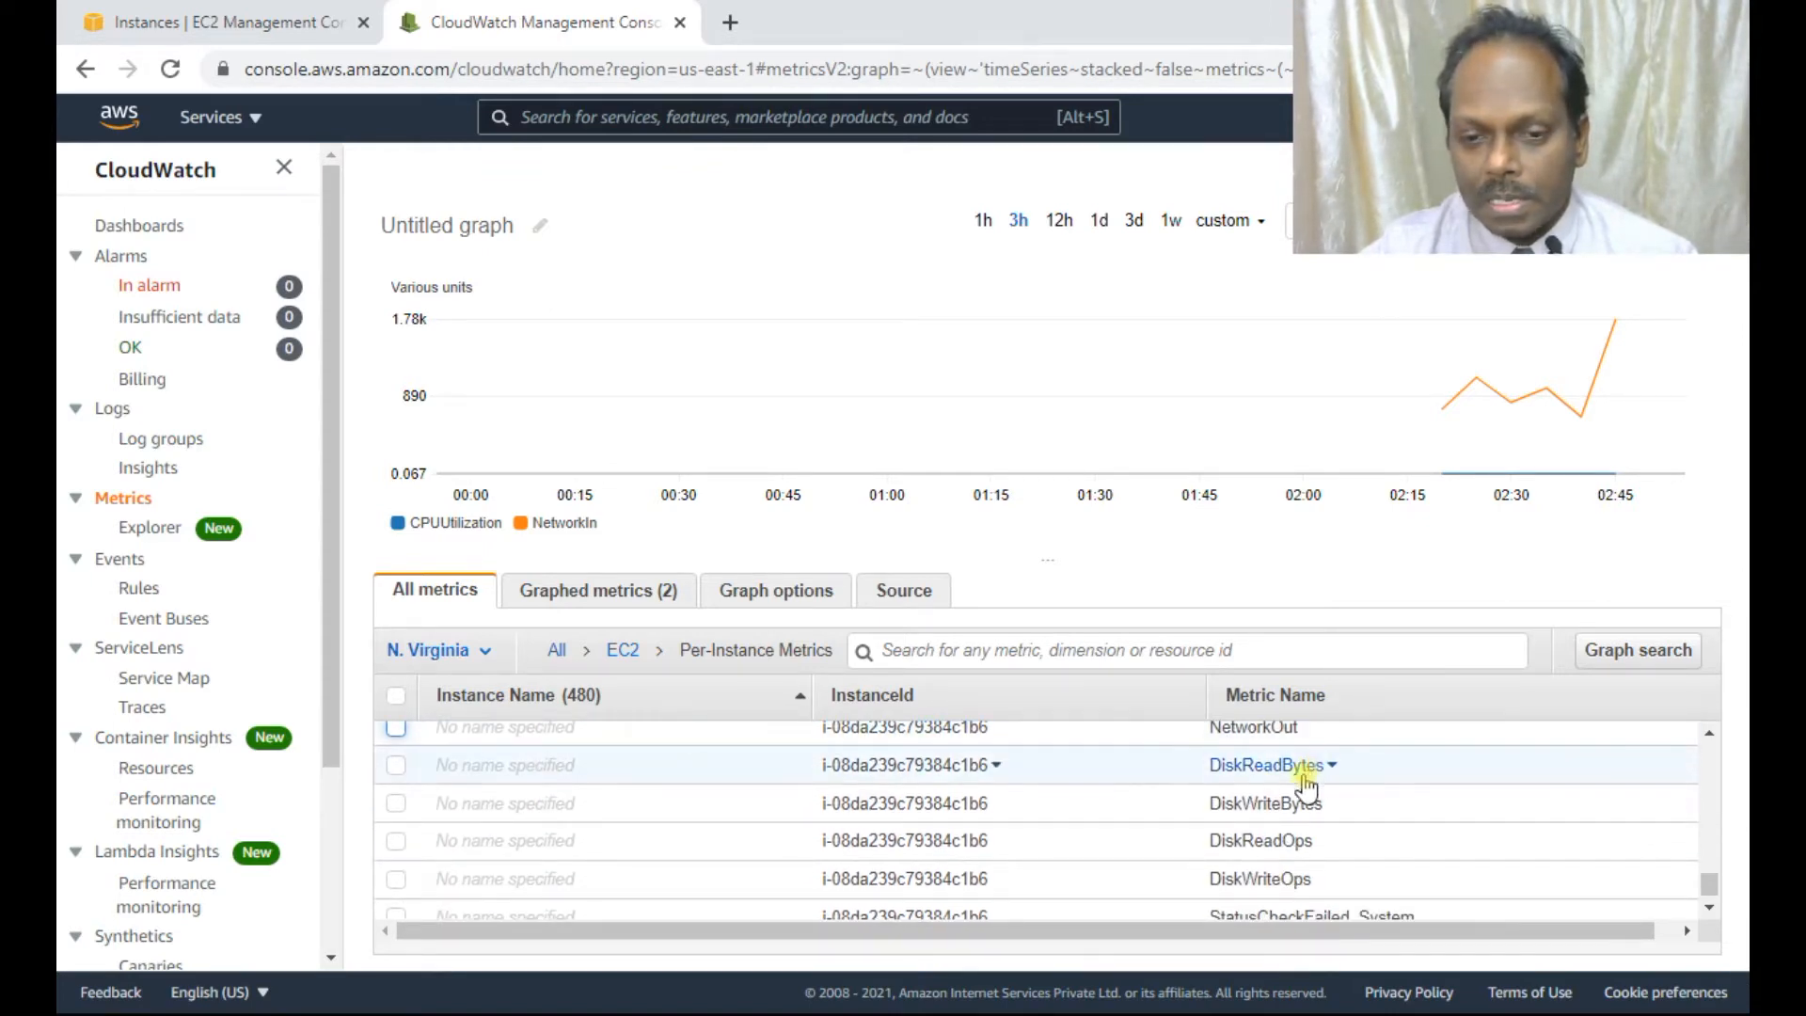
pyautogui.click(396, 766)
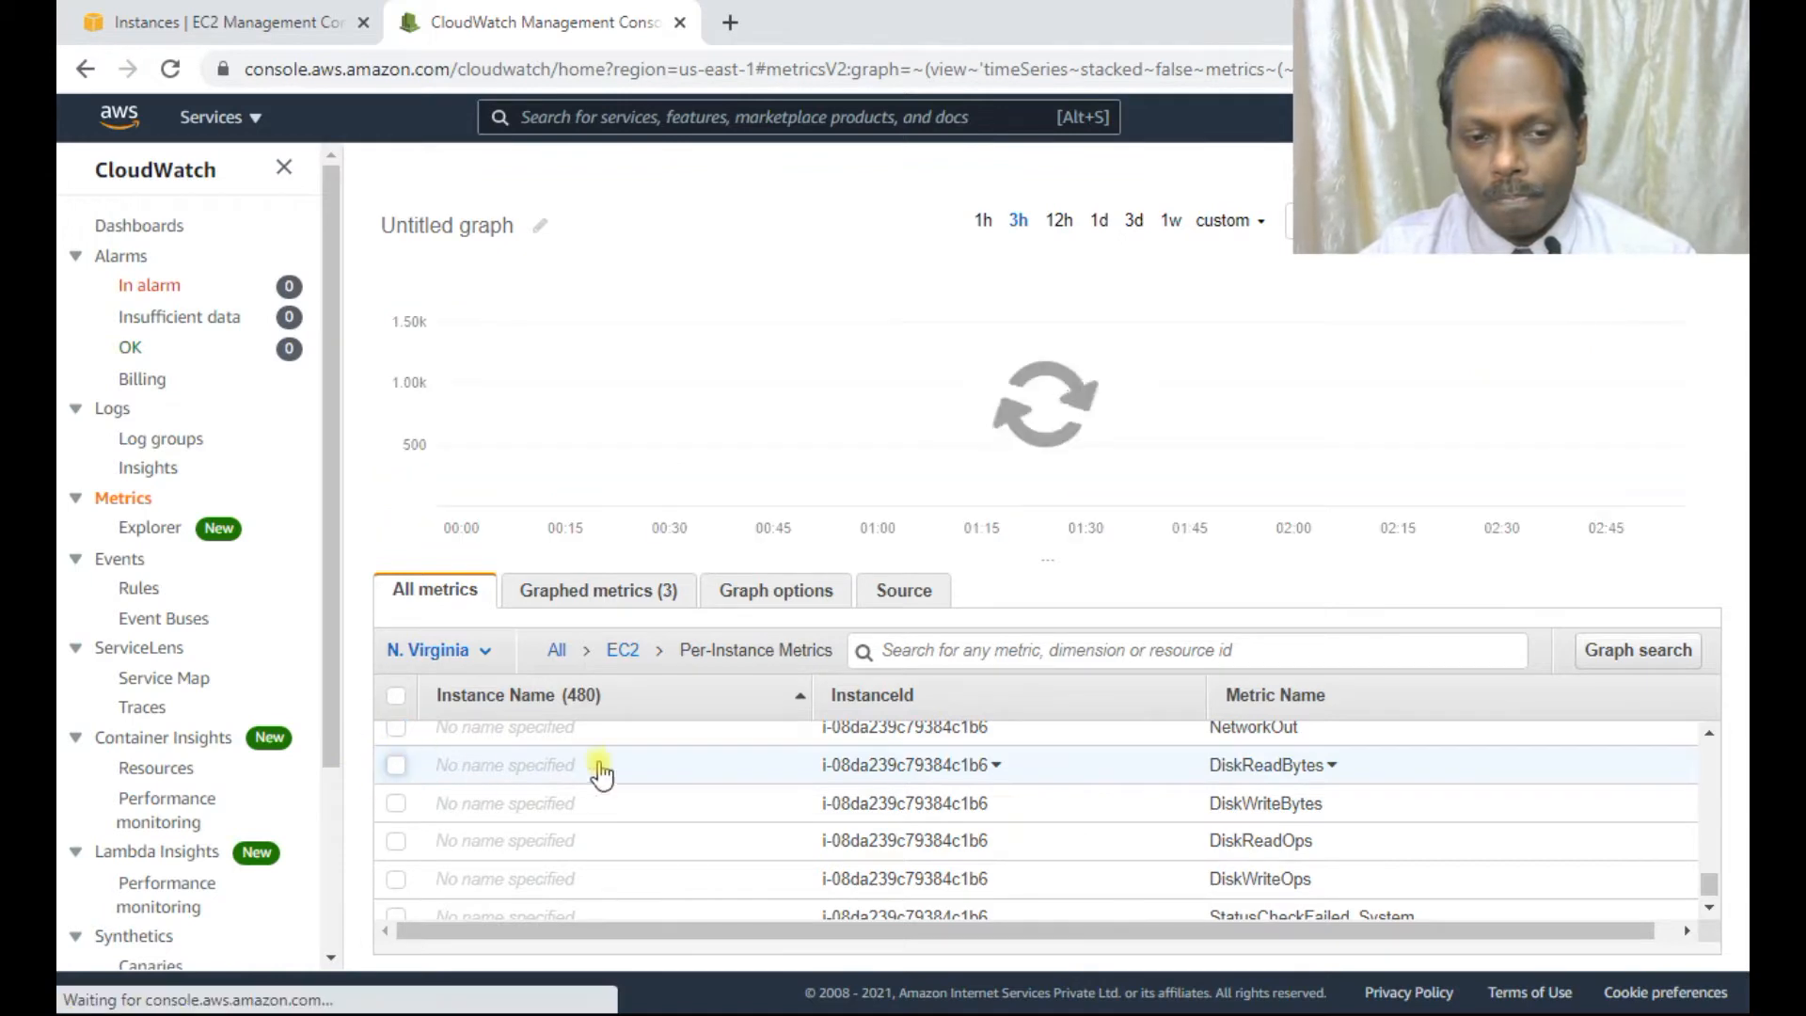
pyautogui.scroll(-2, 677, 757)
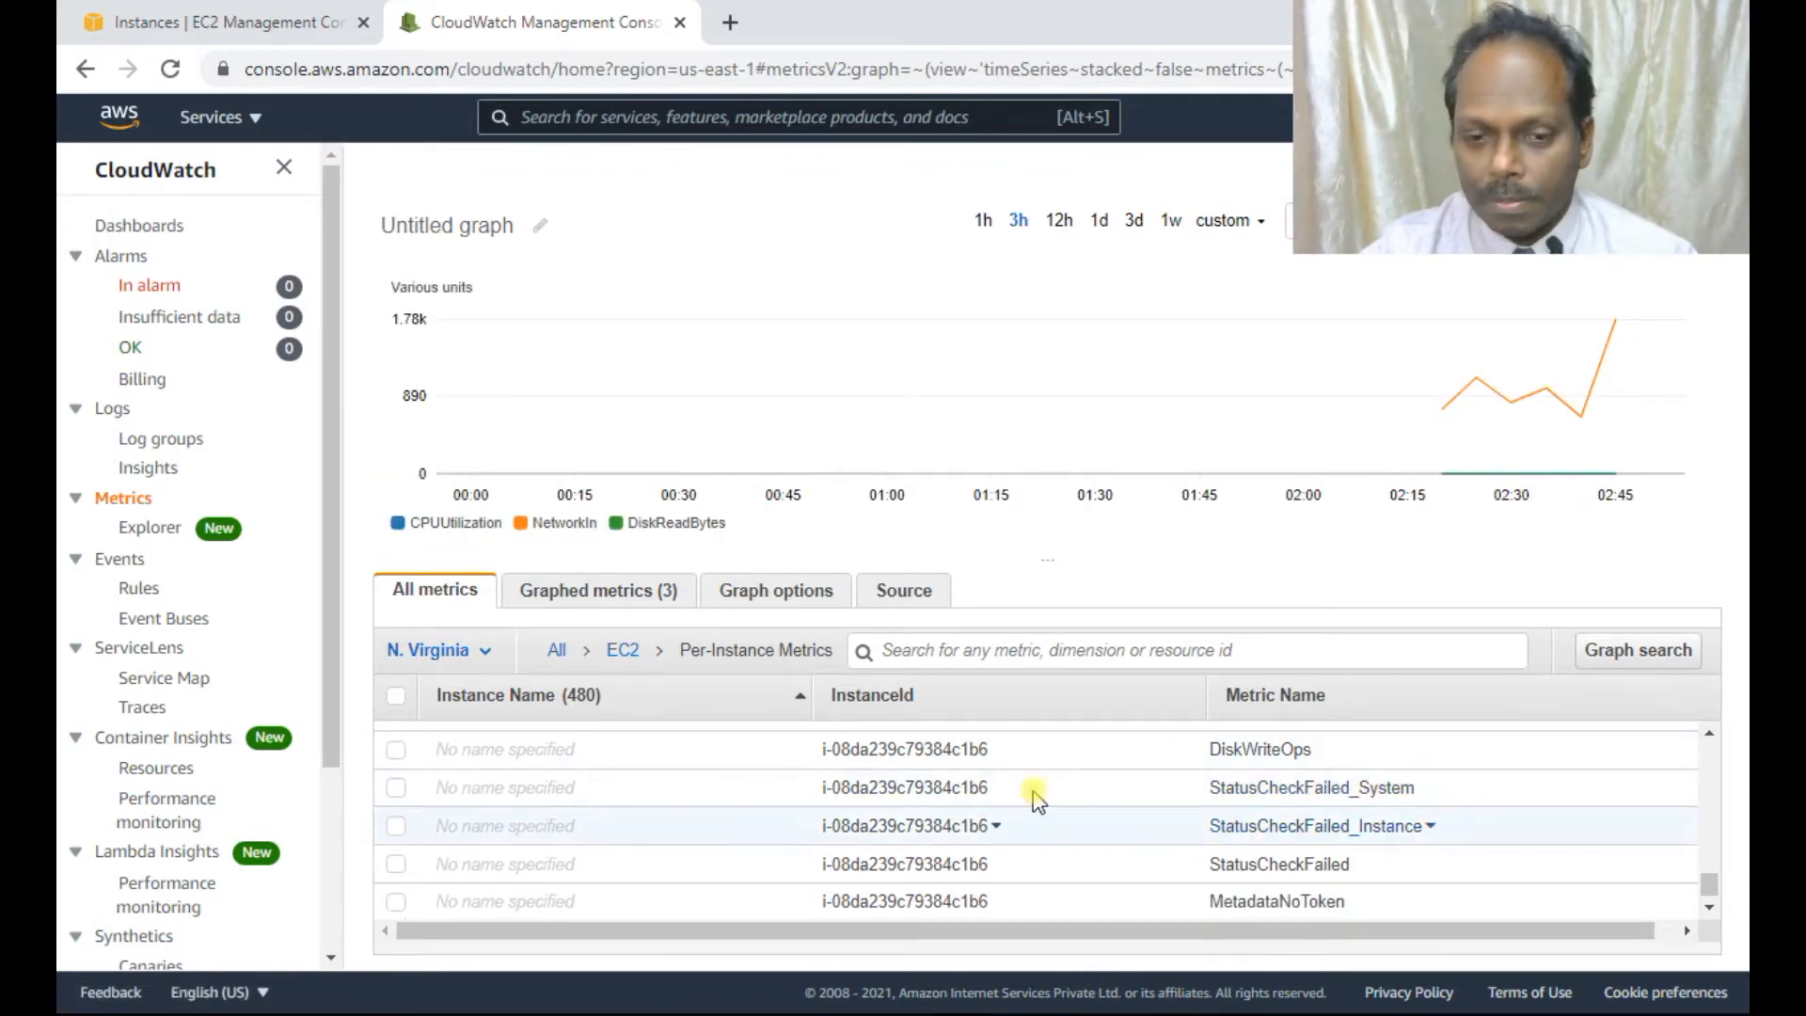
pyautogui.scroll(2, 818, 767)
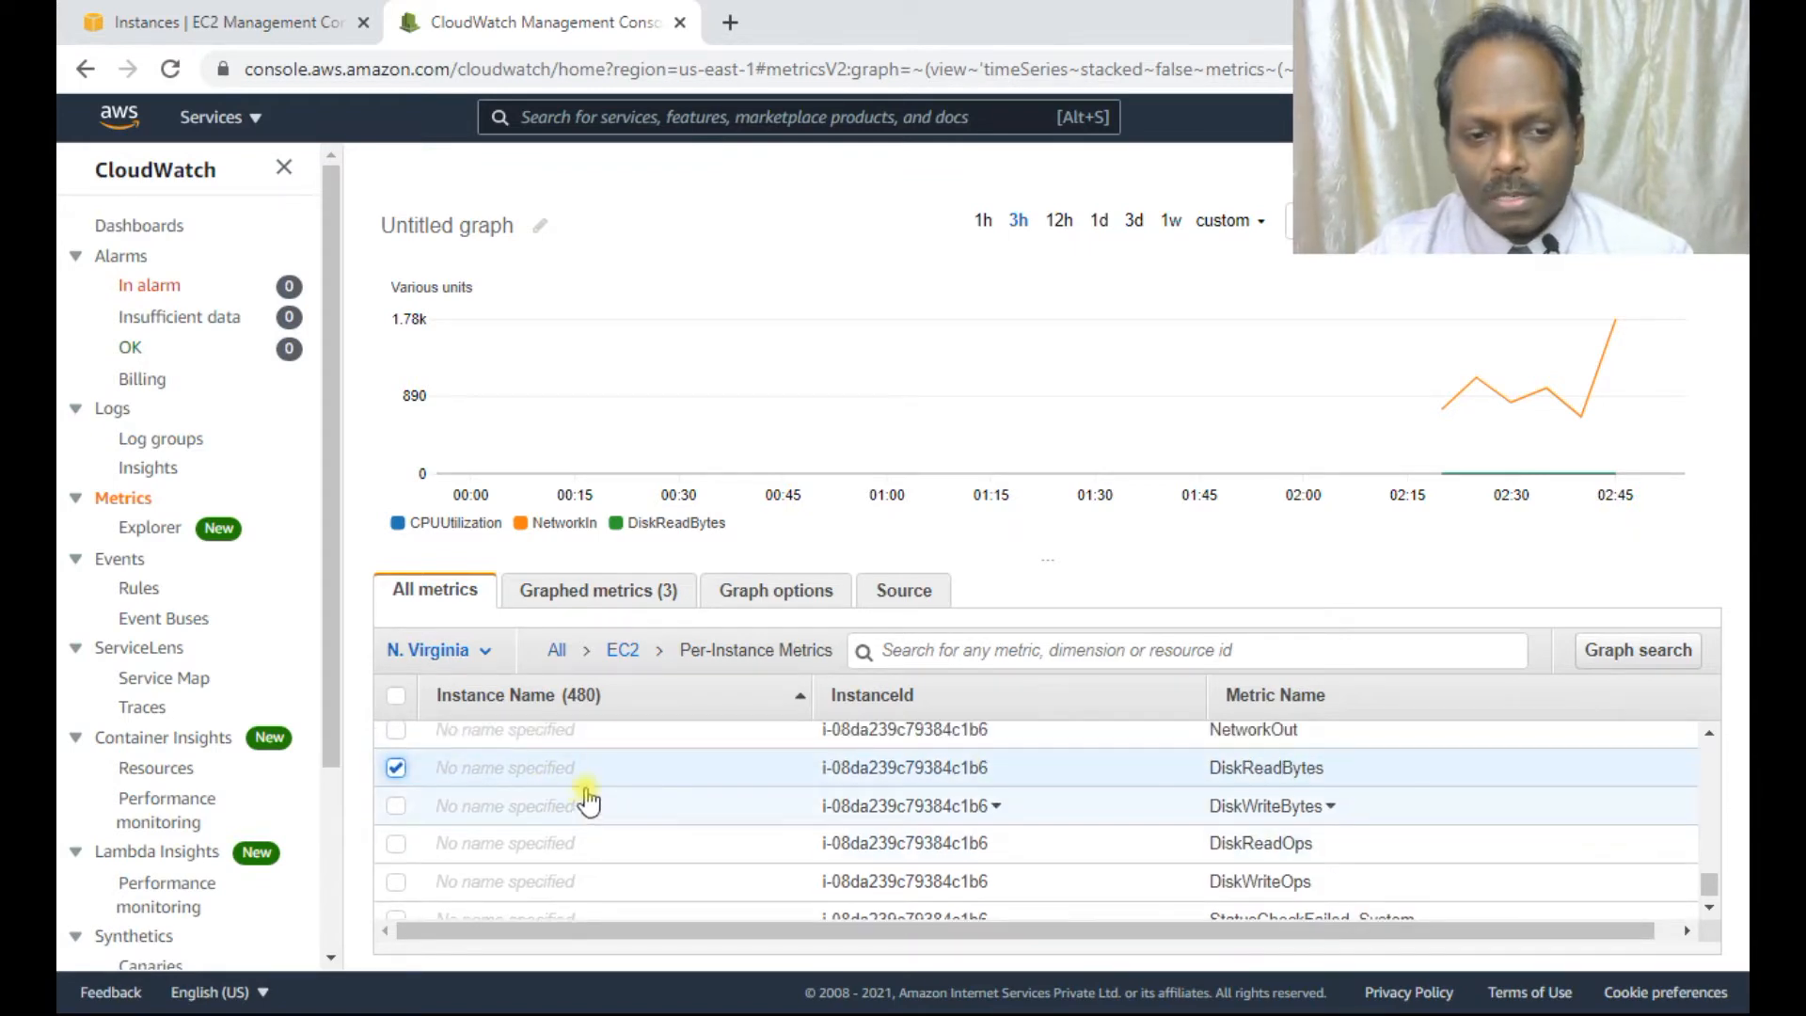
pyautogui.scroll(2, 483, 799)
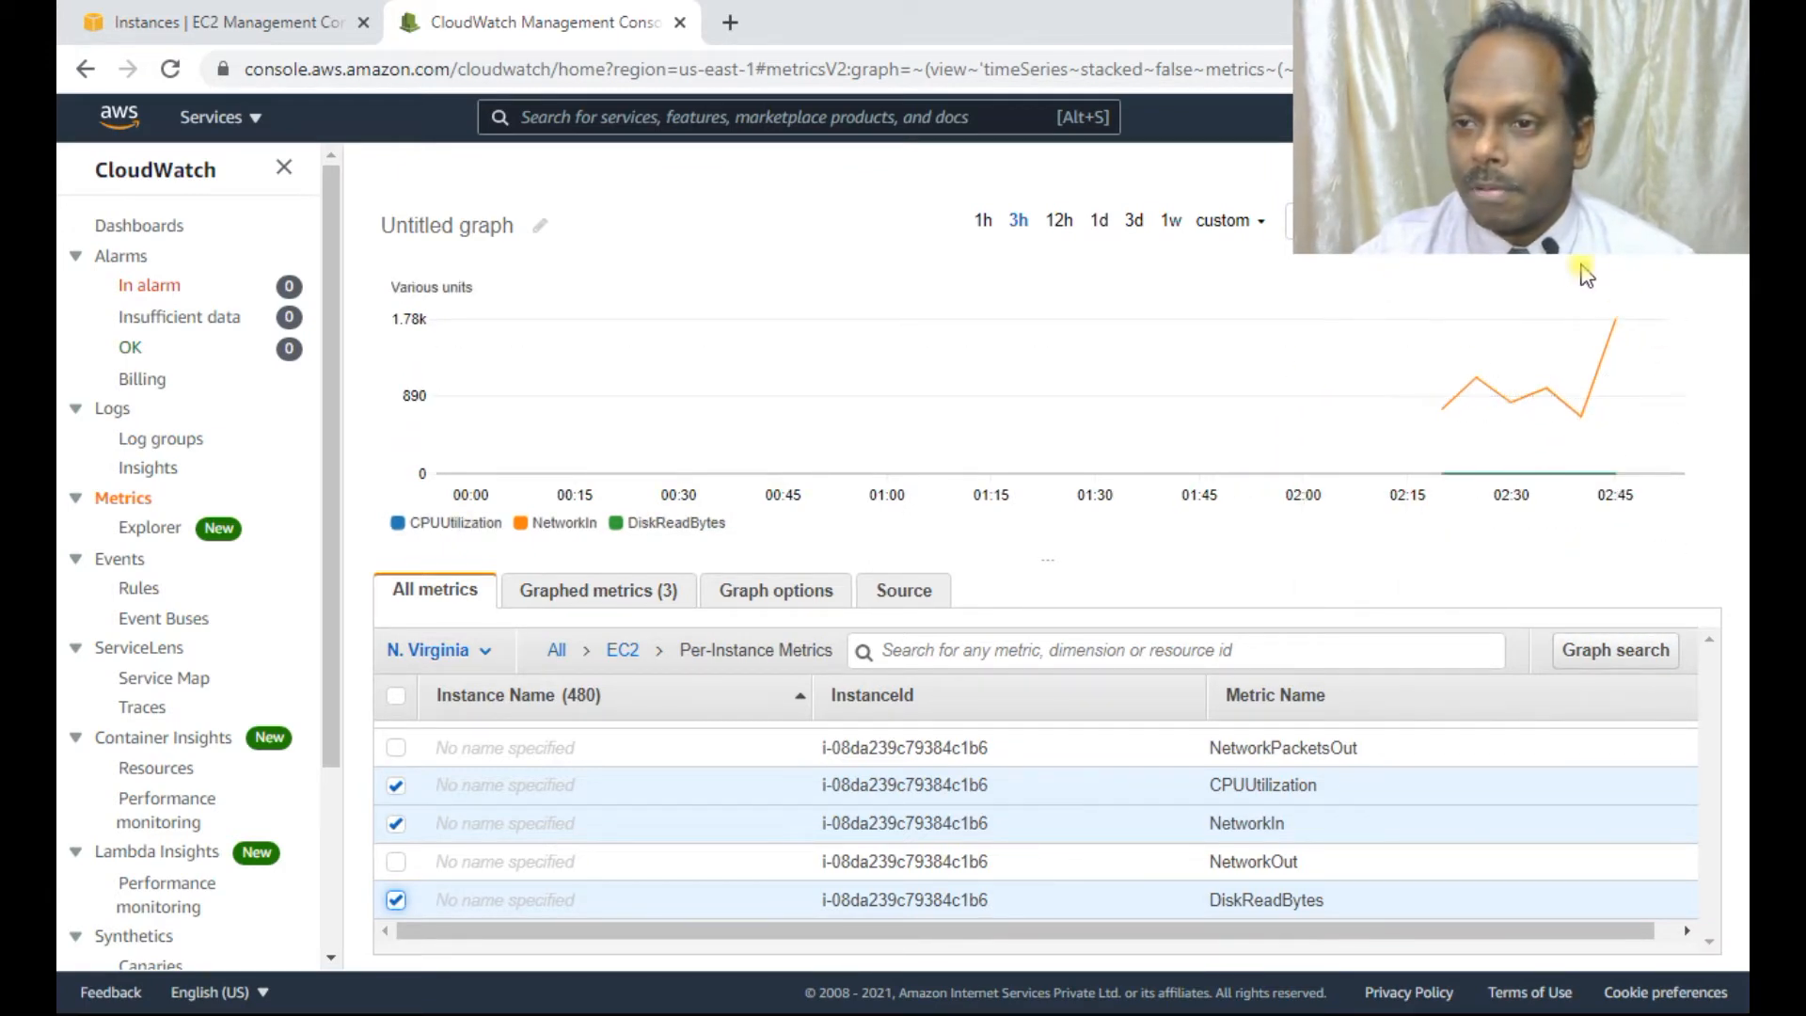
# Show the instance's CloudWatch monitoring graphs on the EC2 Instances tab.
pyautogui.click(1640, 221)
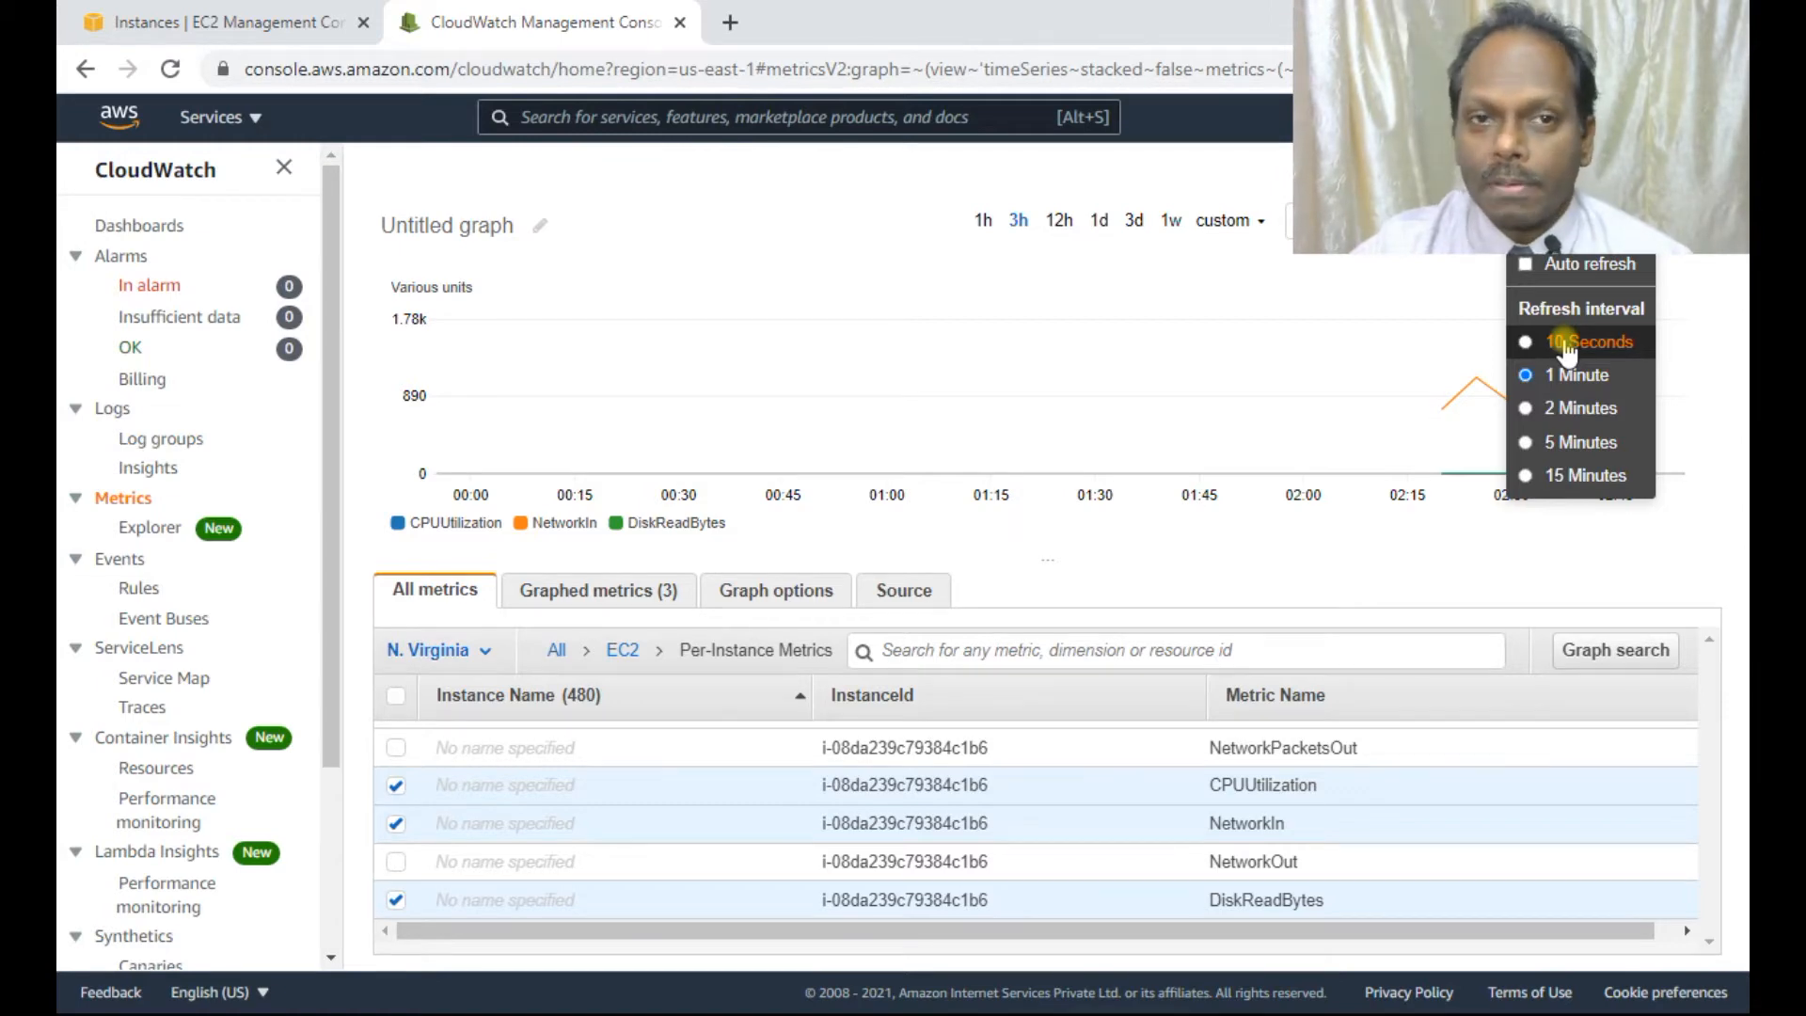
pyautogui.click(315, 24)
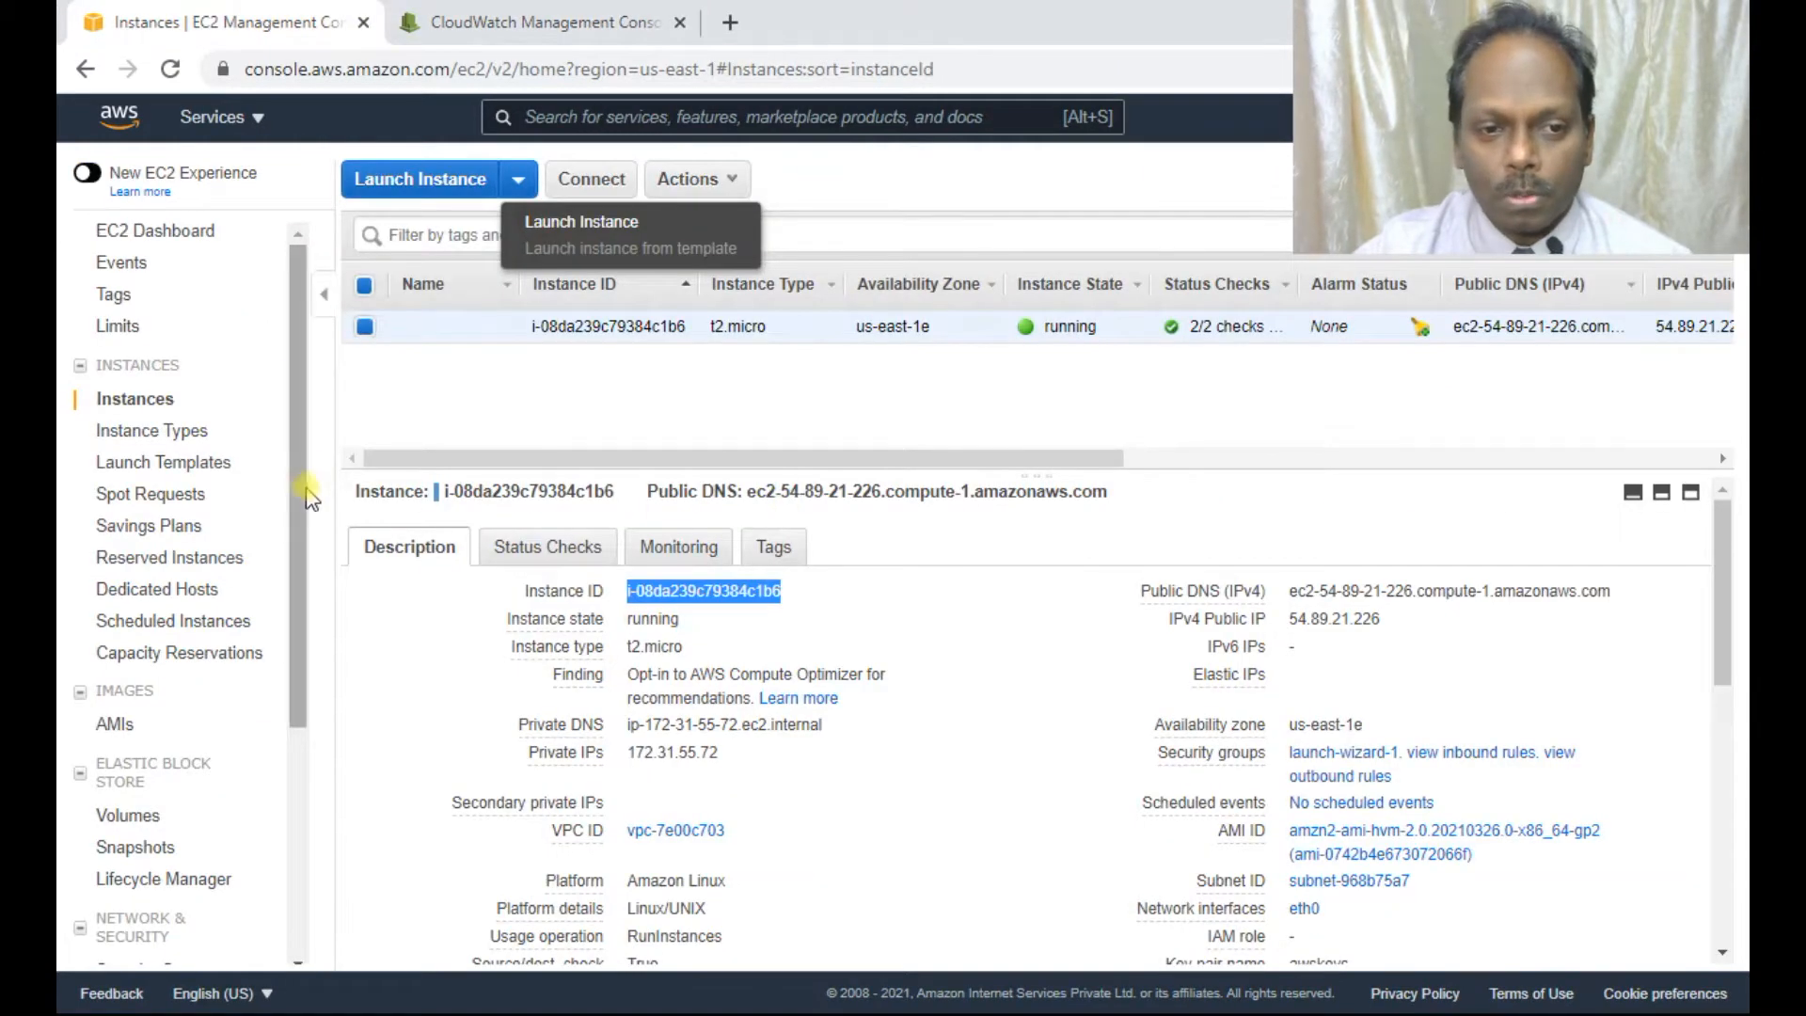
pyautogui.click(547, 547)
pyautogui.click(683, 540)
pyautogui.scroll(-1, 760, 698)
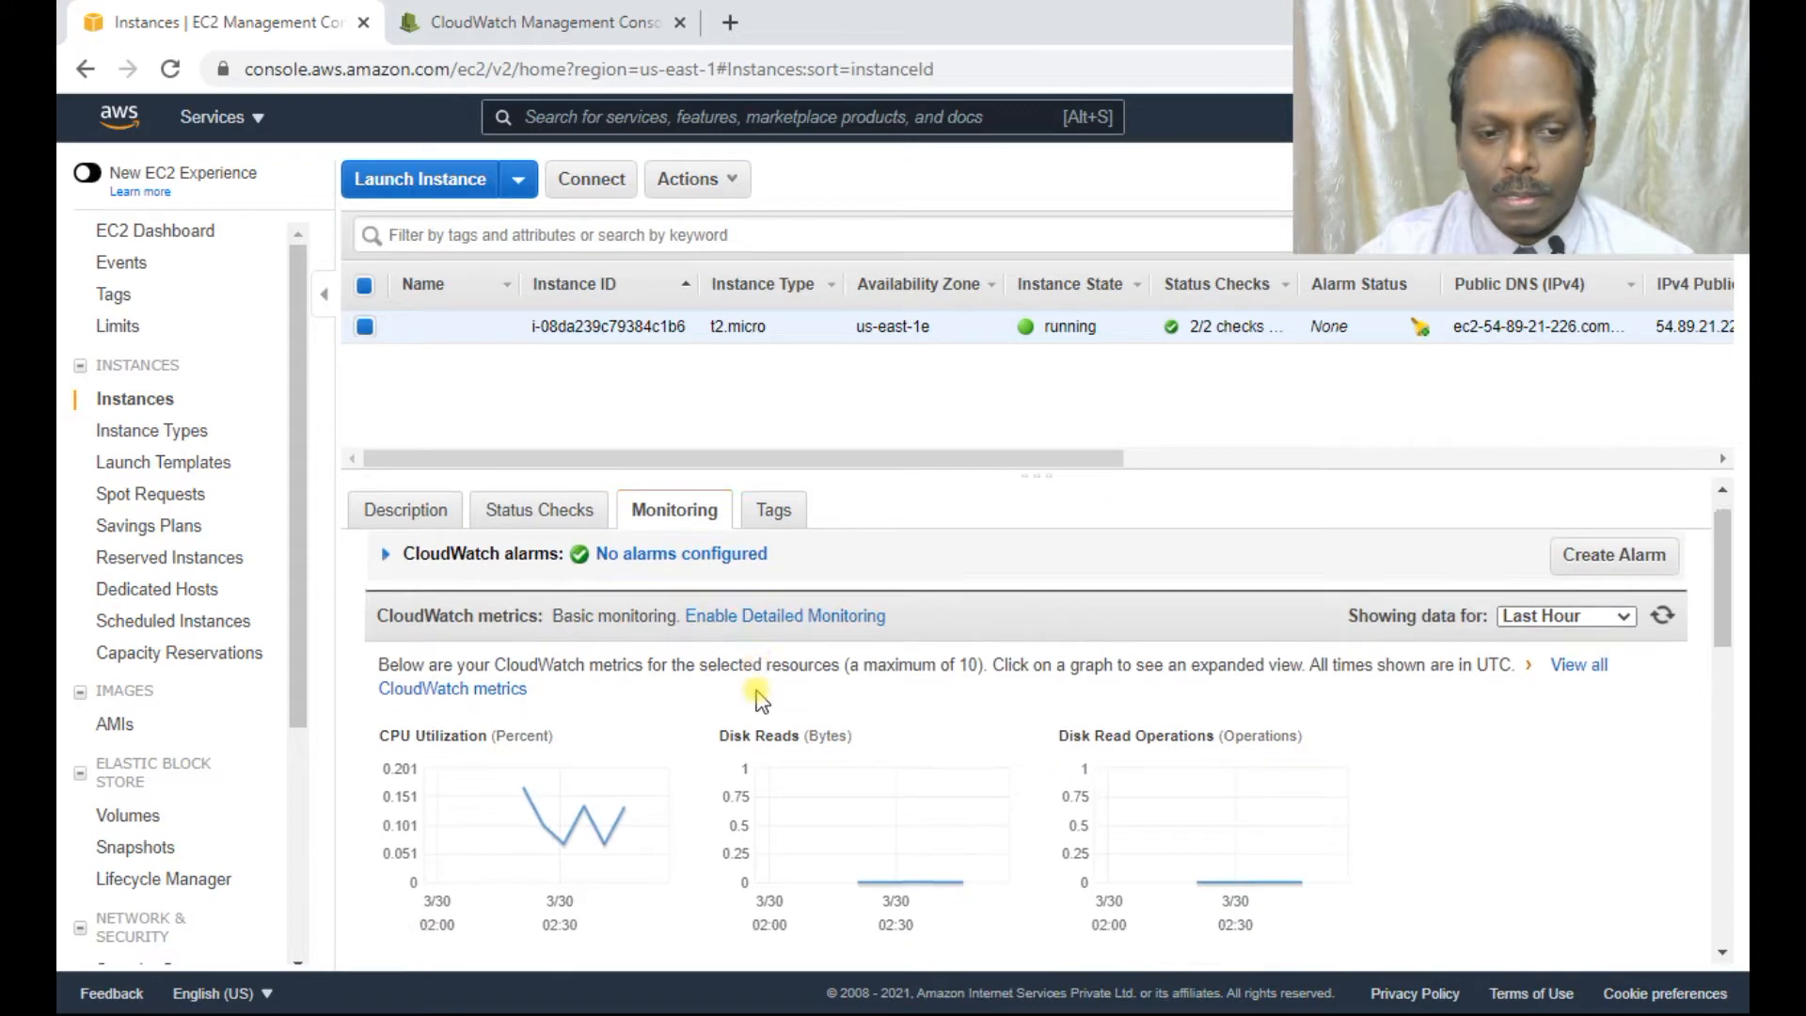
pyautogui.scroll(-2, 760, 698)
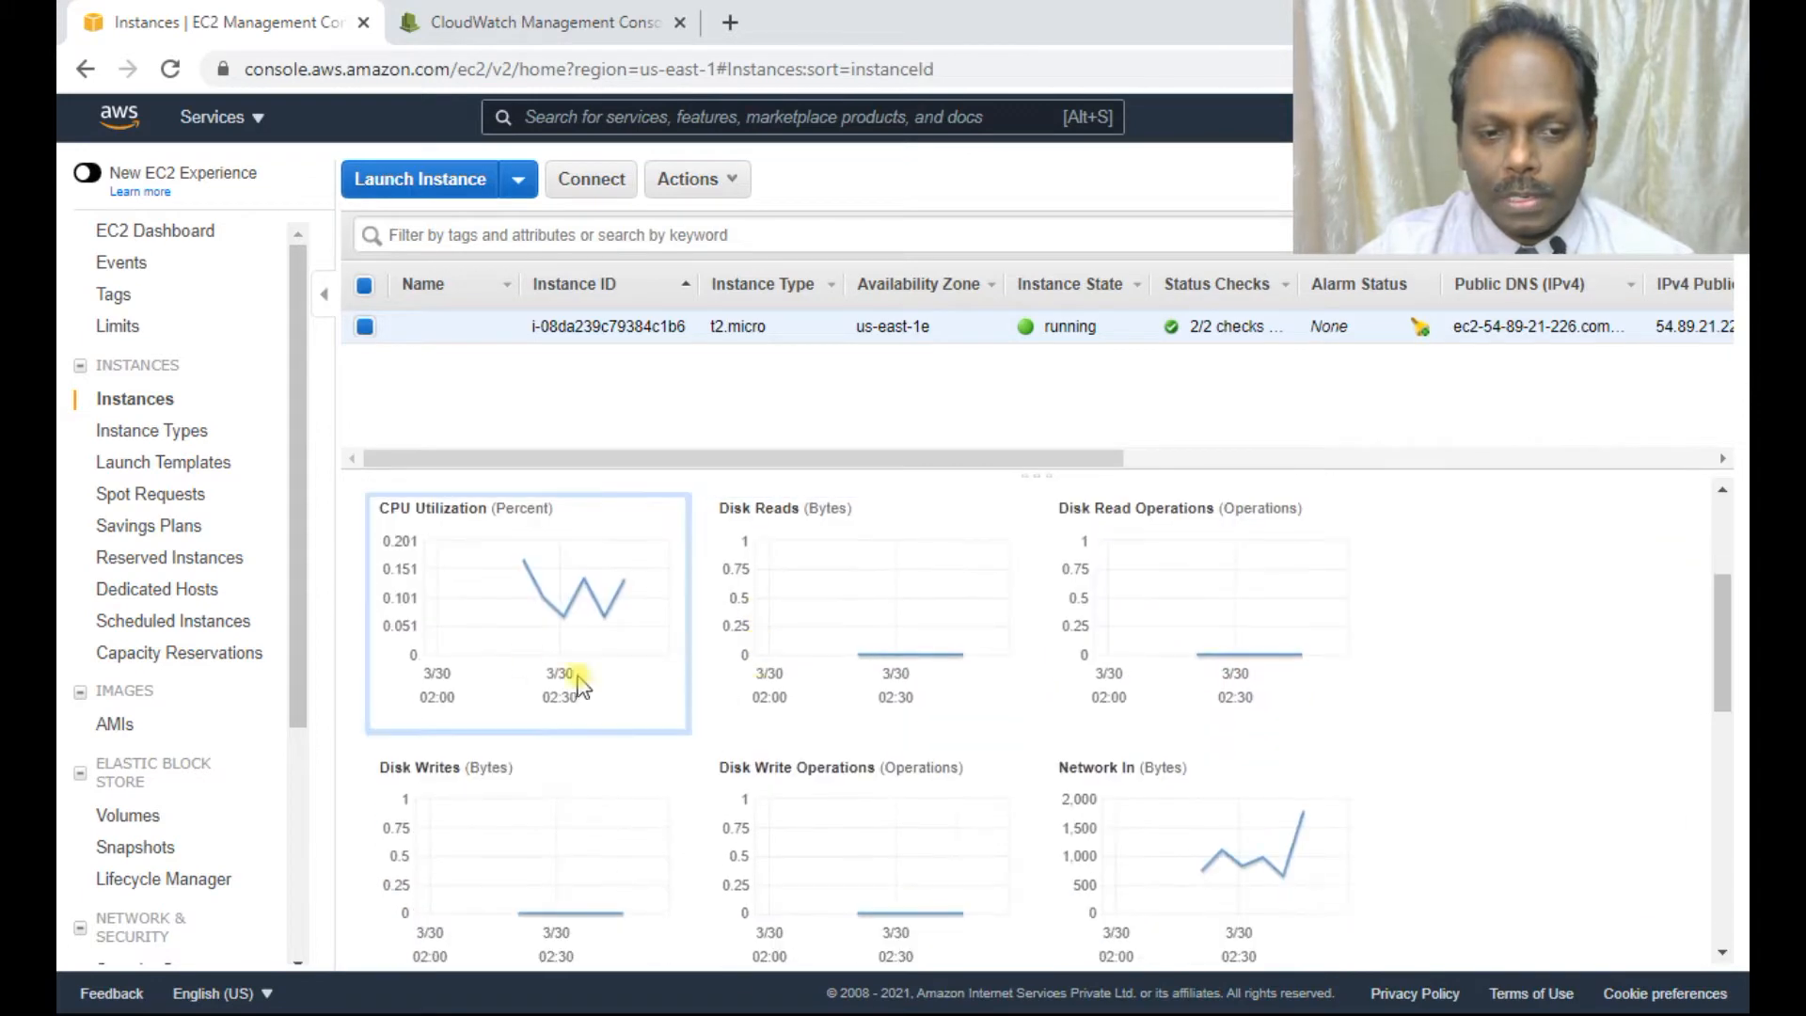
# Enlarge the CPU Utilization chart, keep its 5 Minutes period, then close it.
pyautogui.click(512, 597)
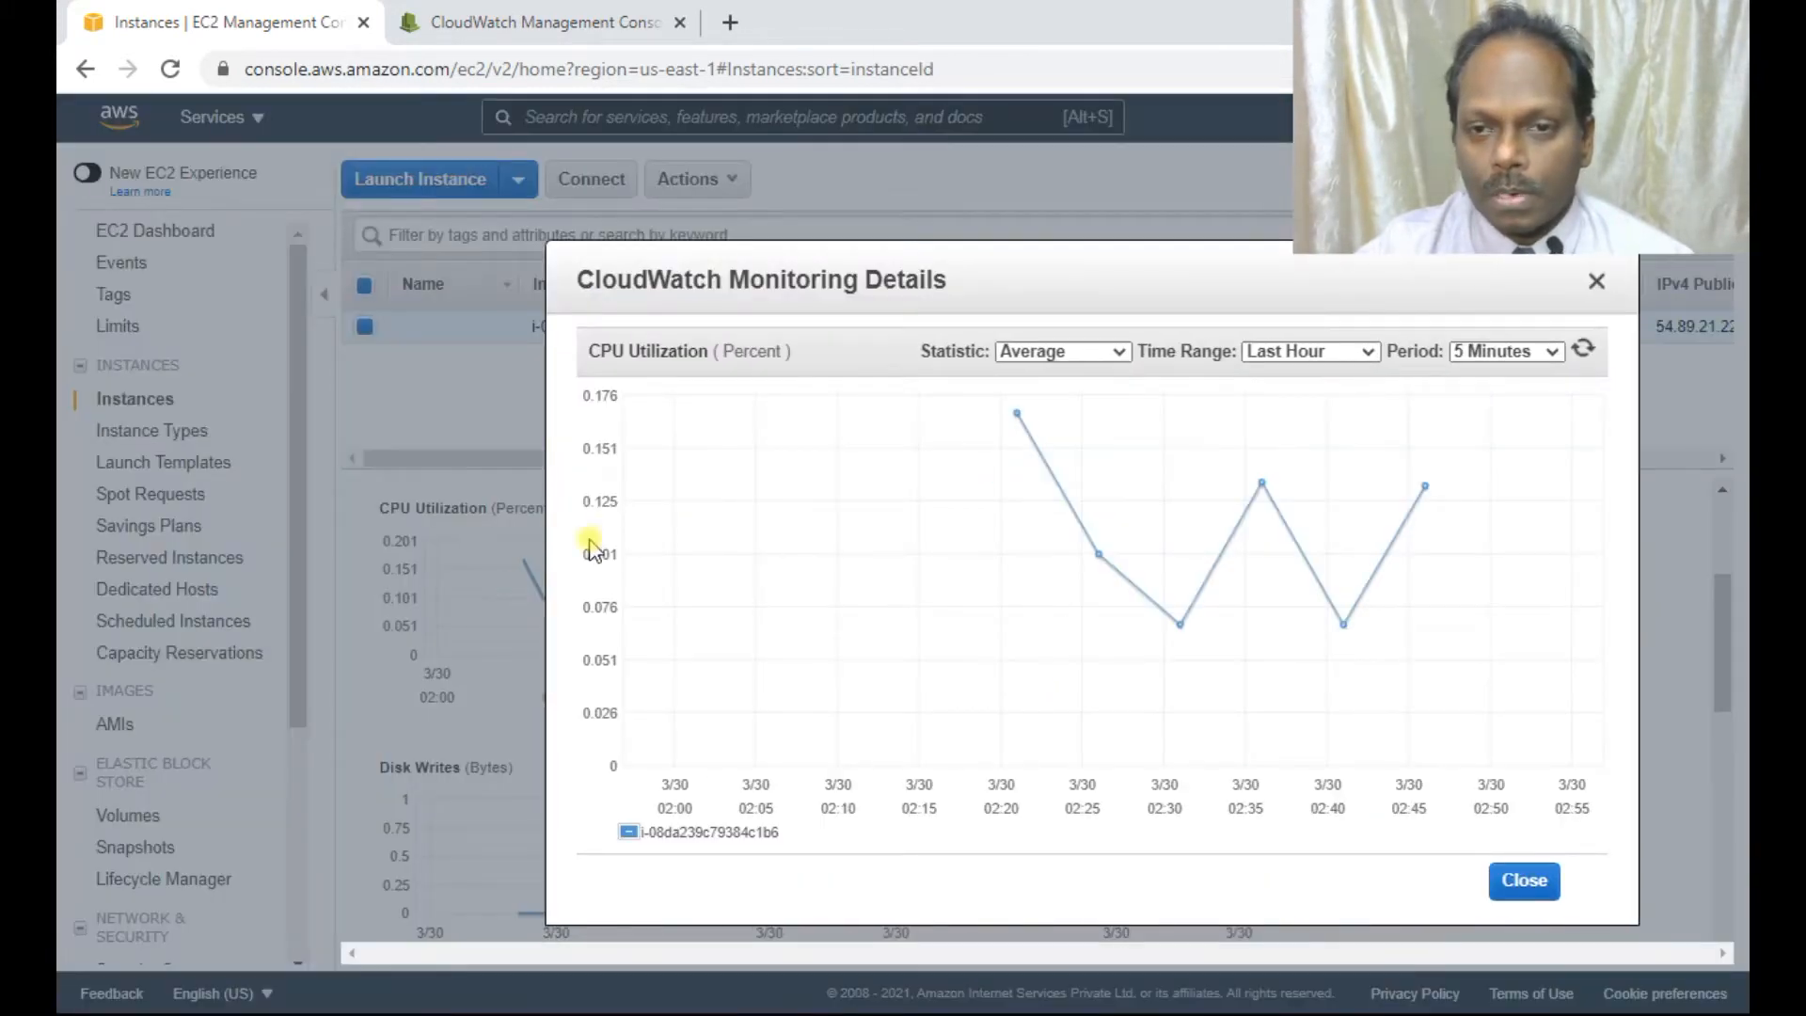
pyautogui.click(1542, 352)
pyautogui.click(1542, 352)
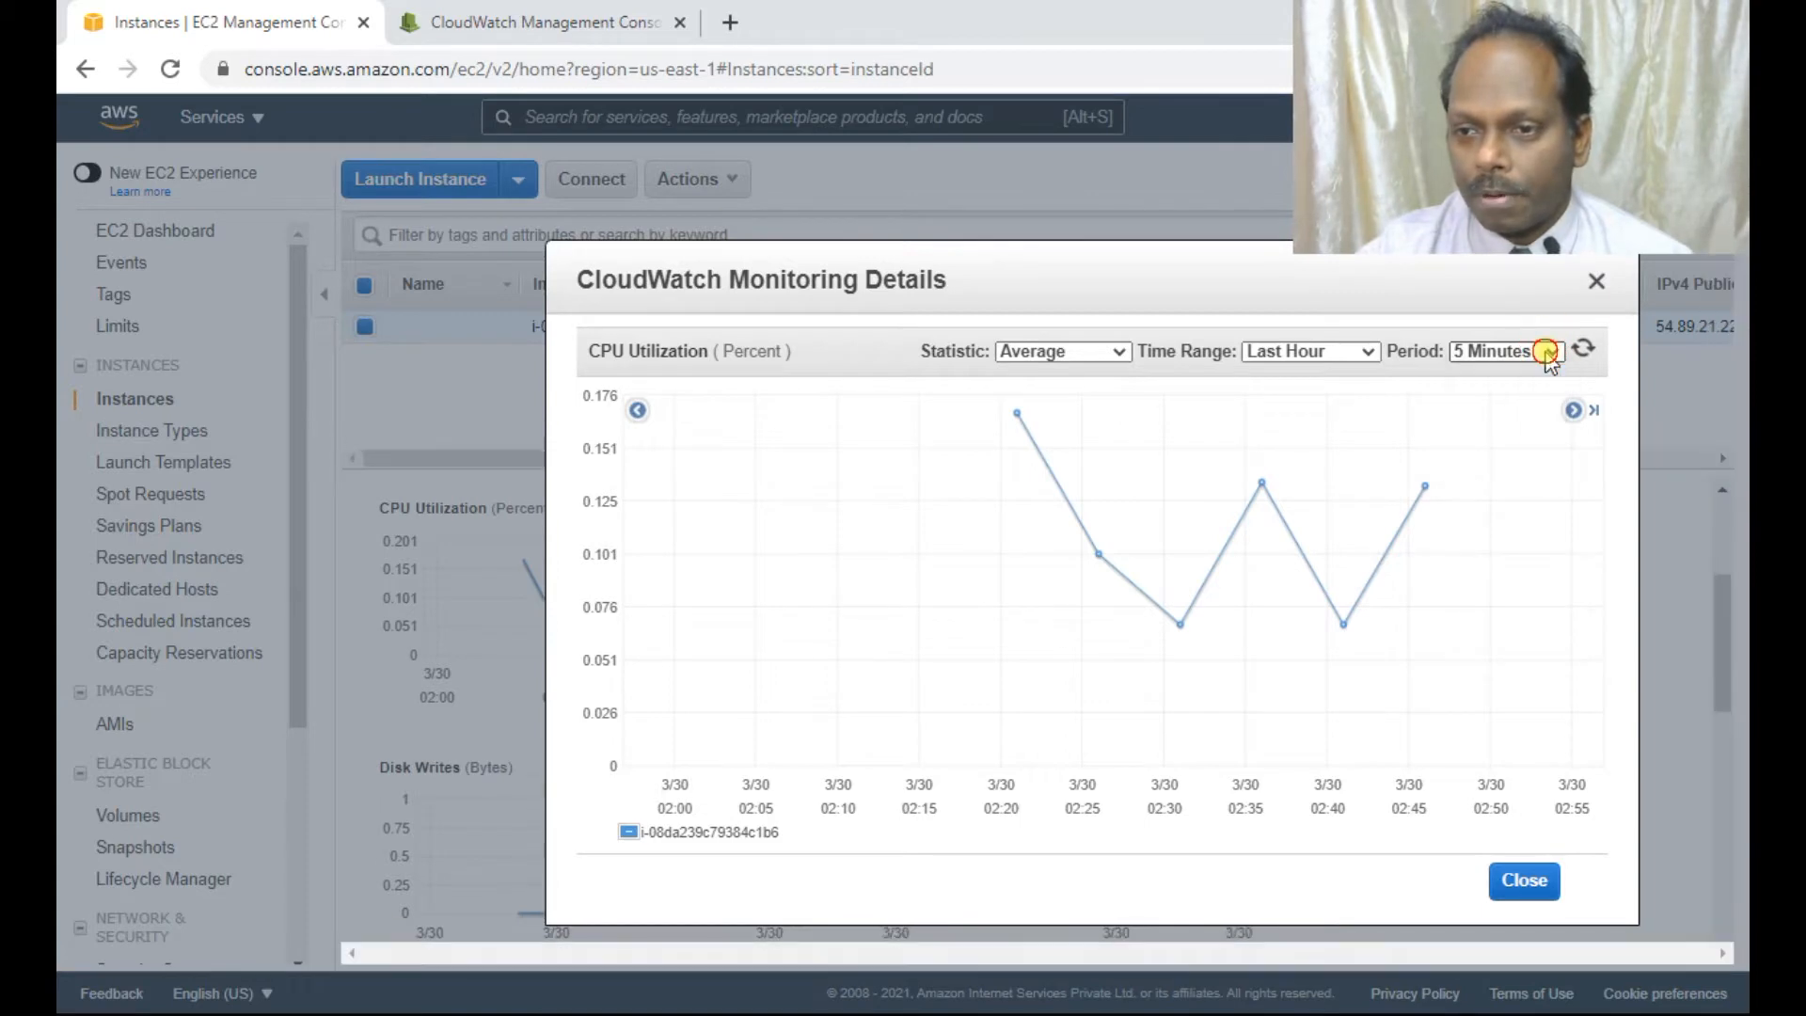
pyautogui.click(1525, 882)
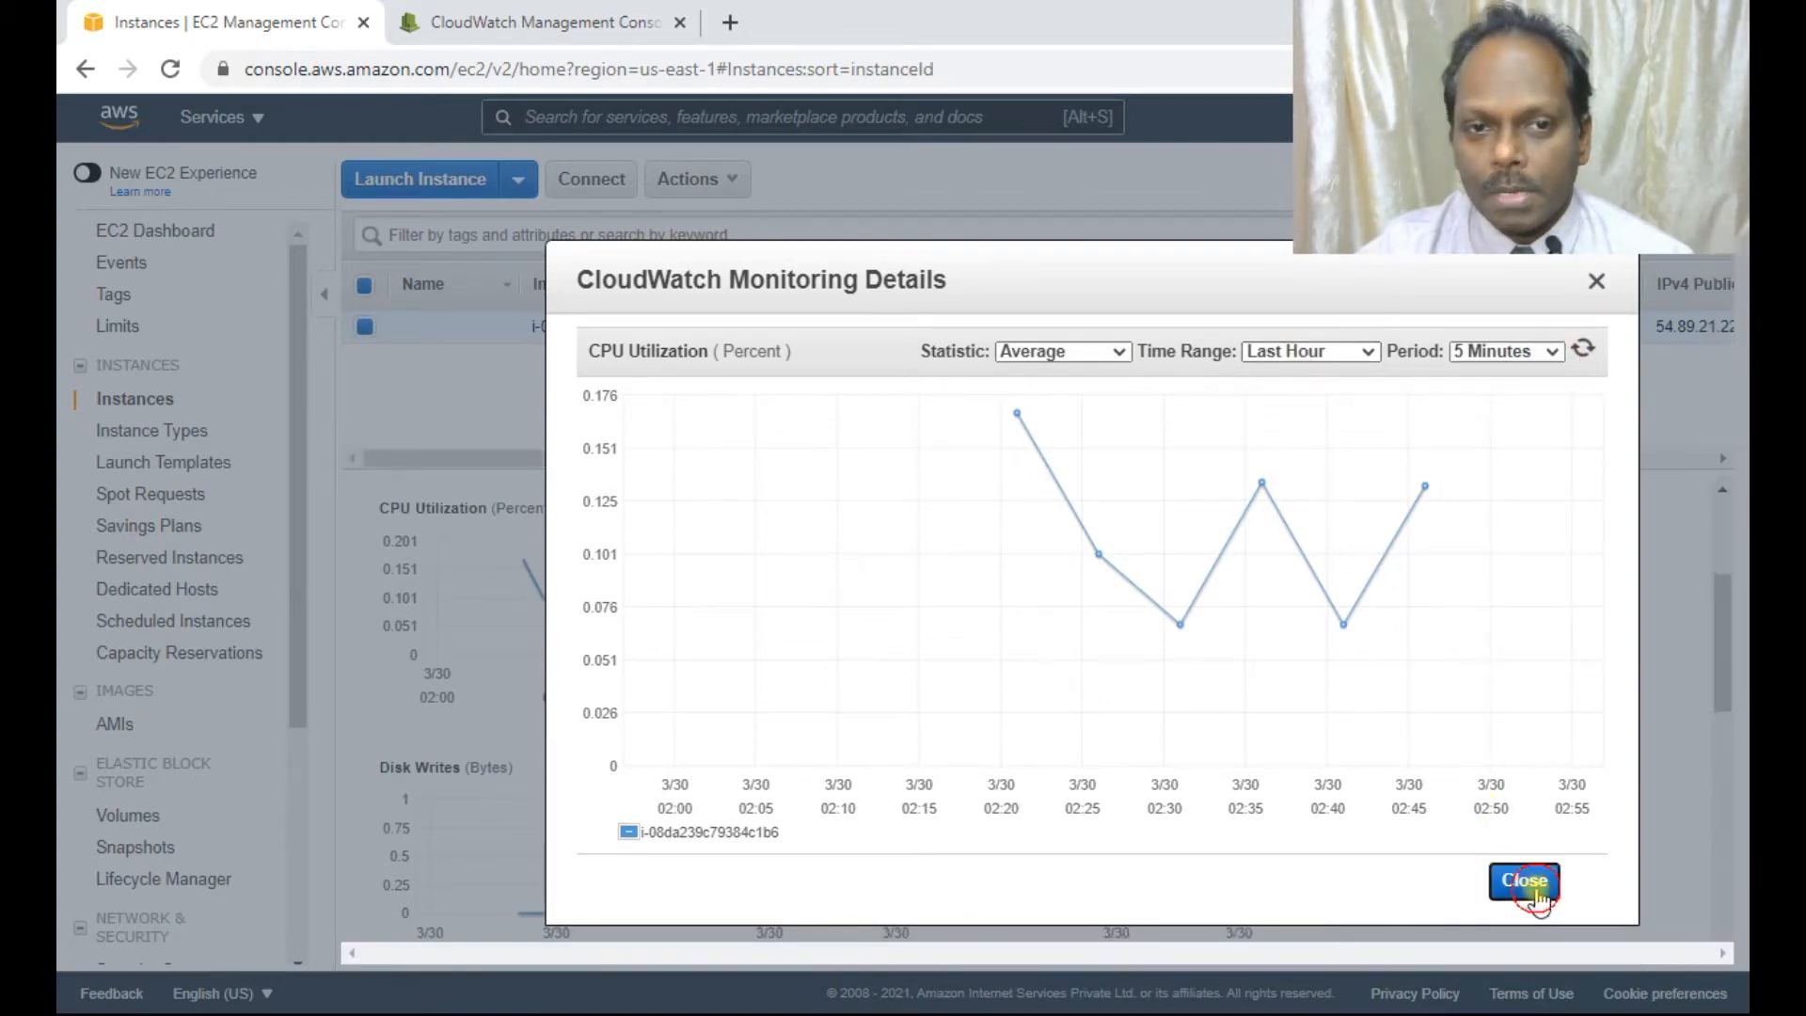
# Set the CloudWatch metrics graph to auto-refresh every 10 seconds.
pyautogui.click(498, 12)
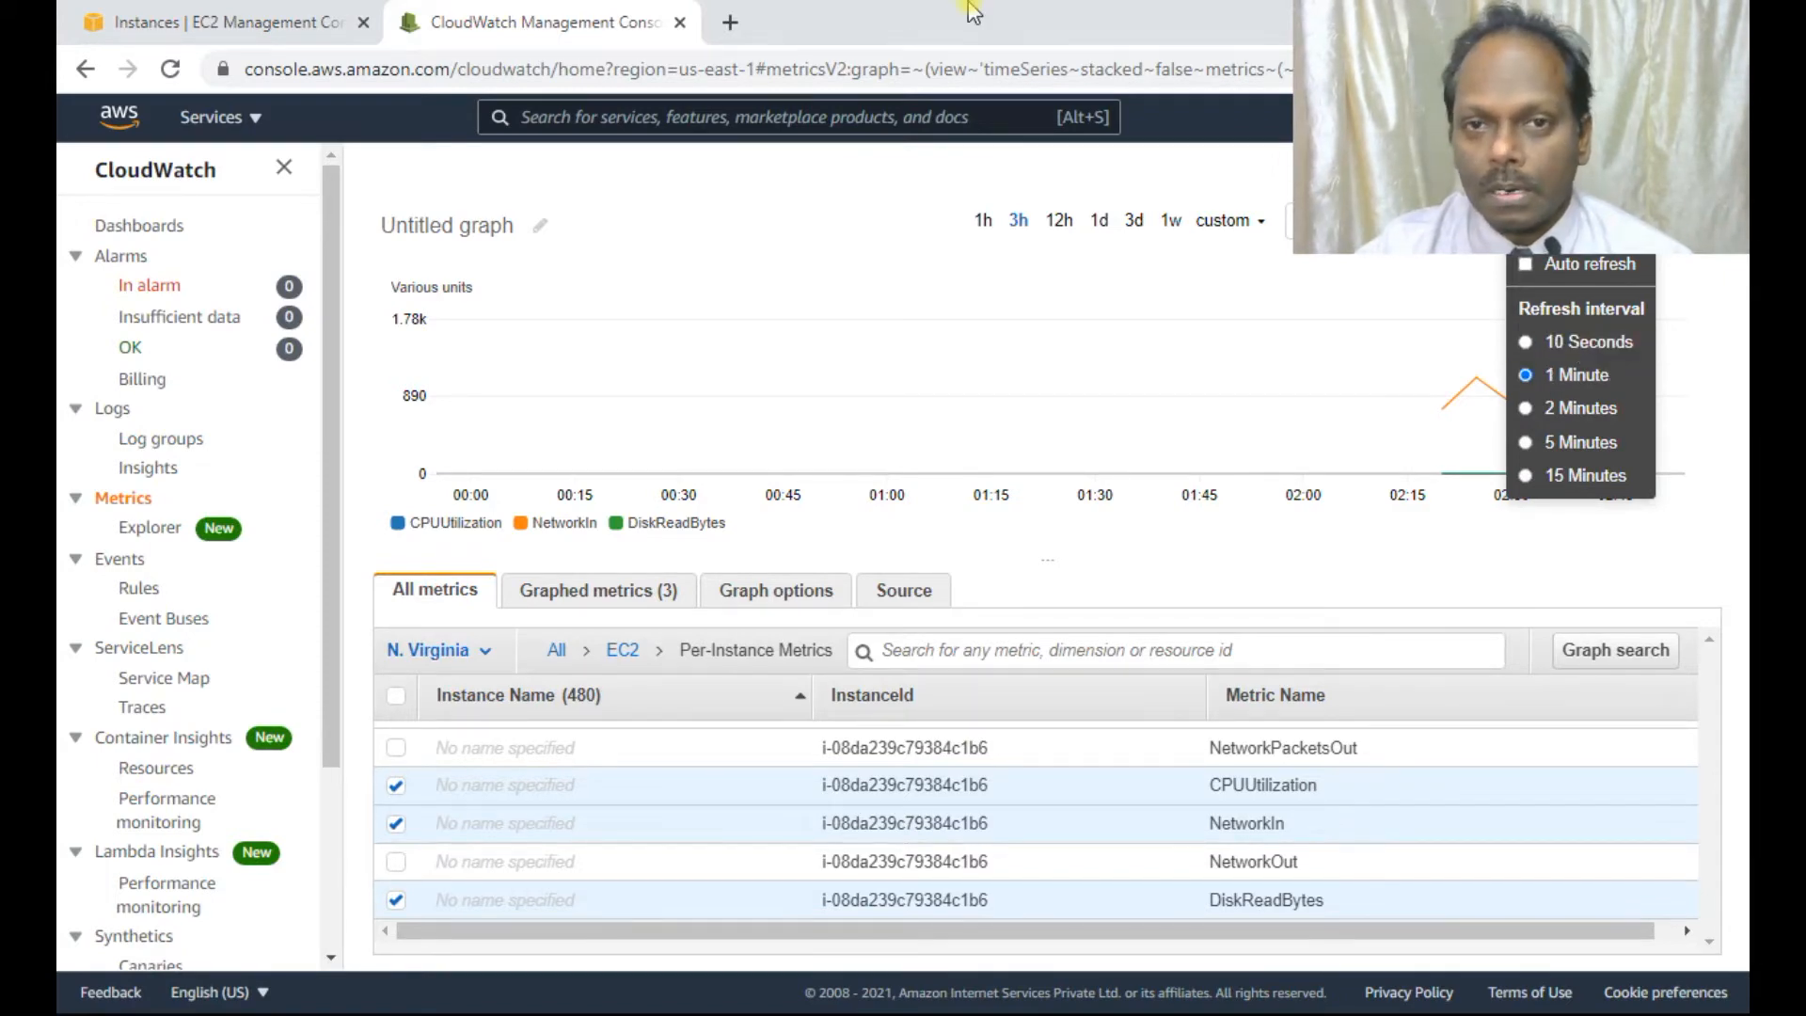
pyautogui.click(1588, 341)
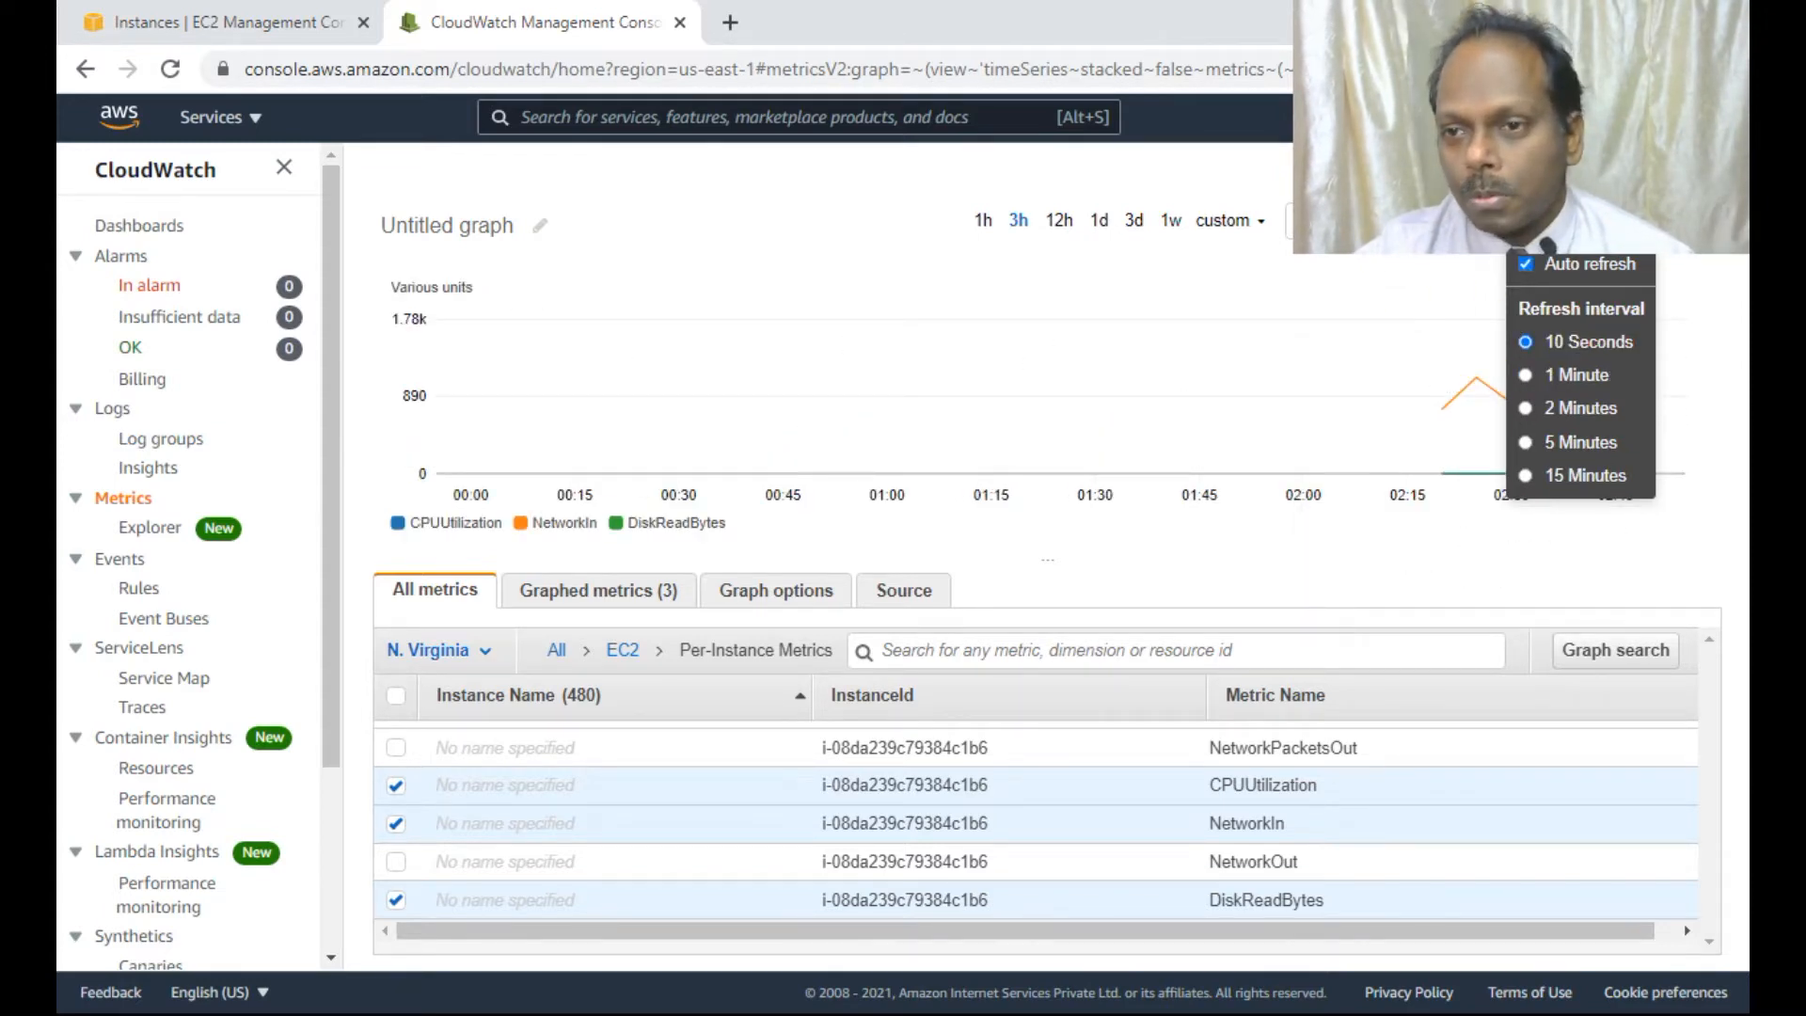
pyautogui.click(1638, 221)
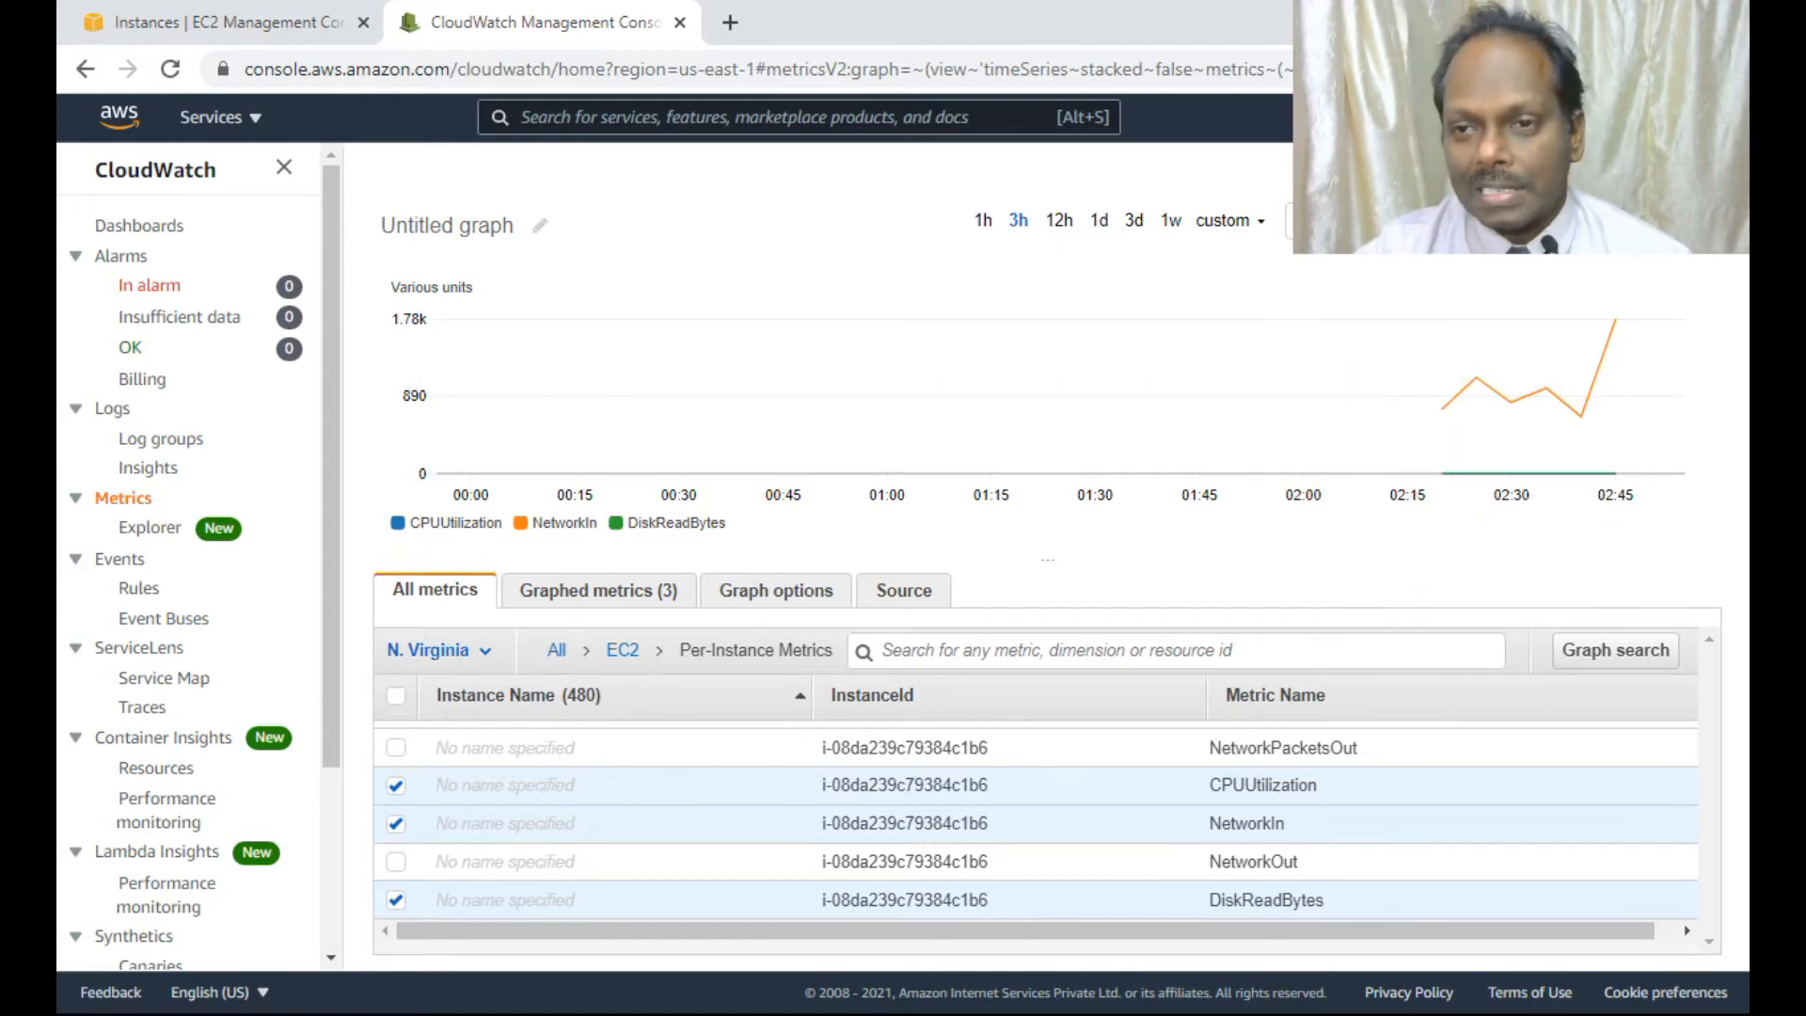
pyautogui.click(1355, 221)
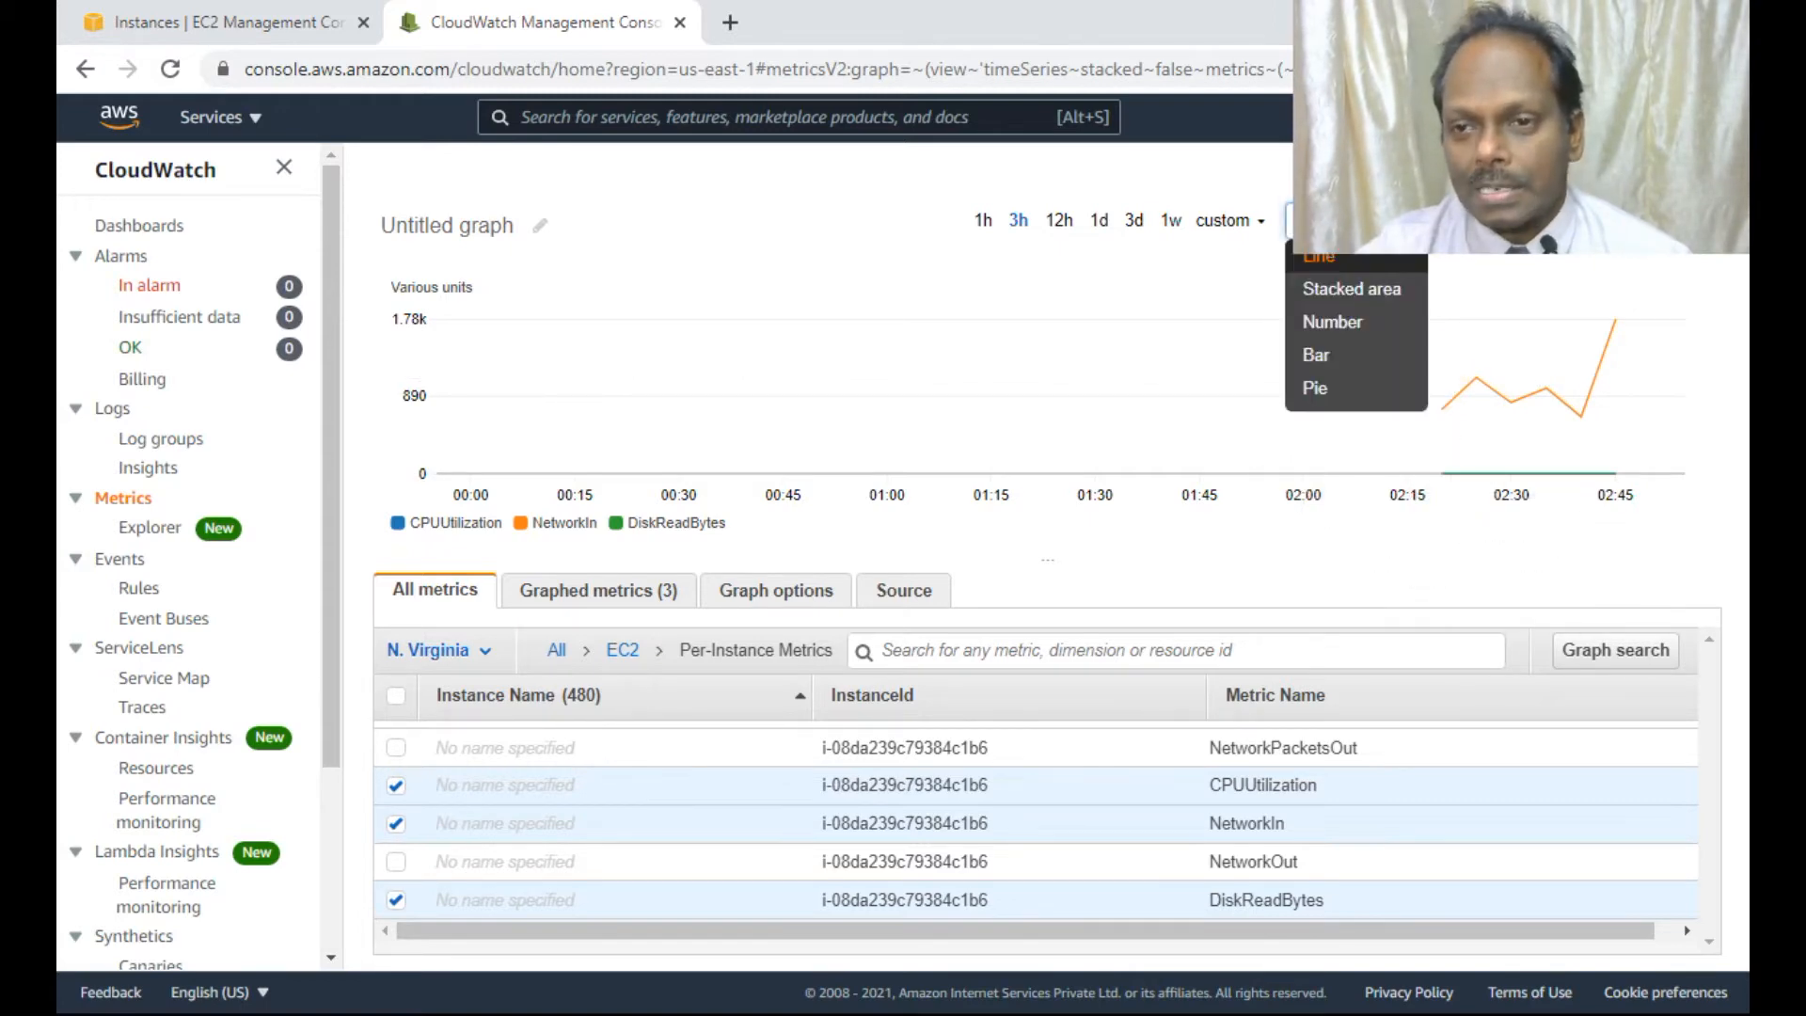
# Untick NetworkIn and DiskReadBytes, keep CPUUtilization as a line chart, and revisit the EC2 monitoring charts.
pyautogui.click(1317, 355)
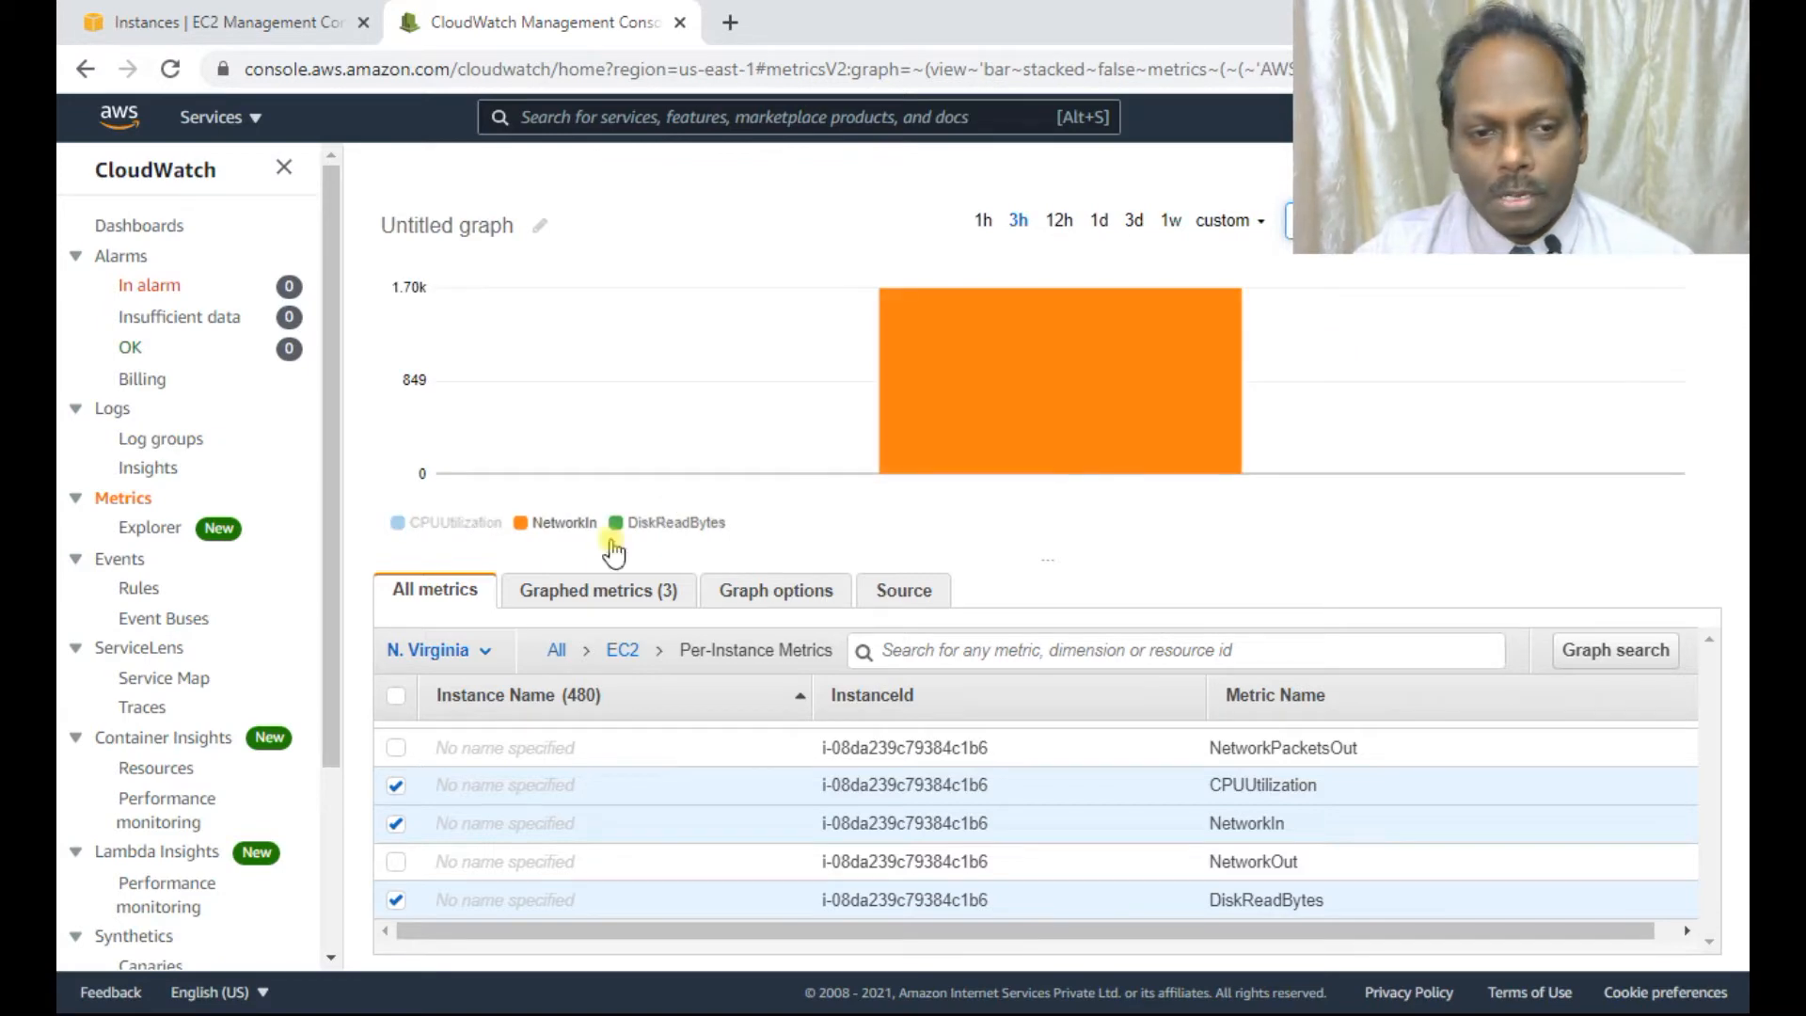
pyautogui.click(399, 825)
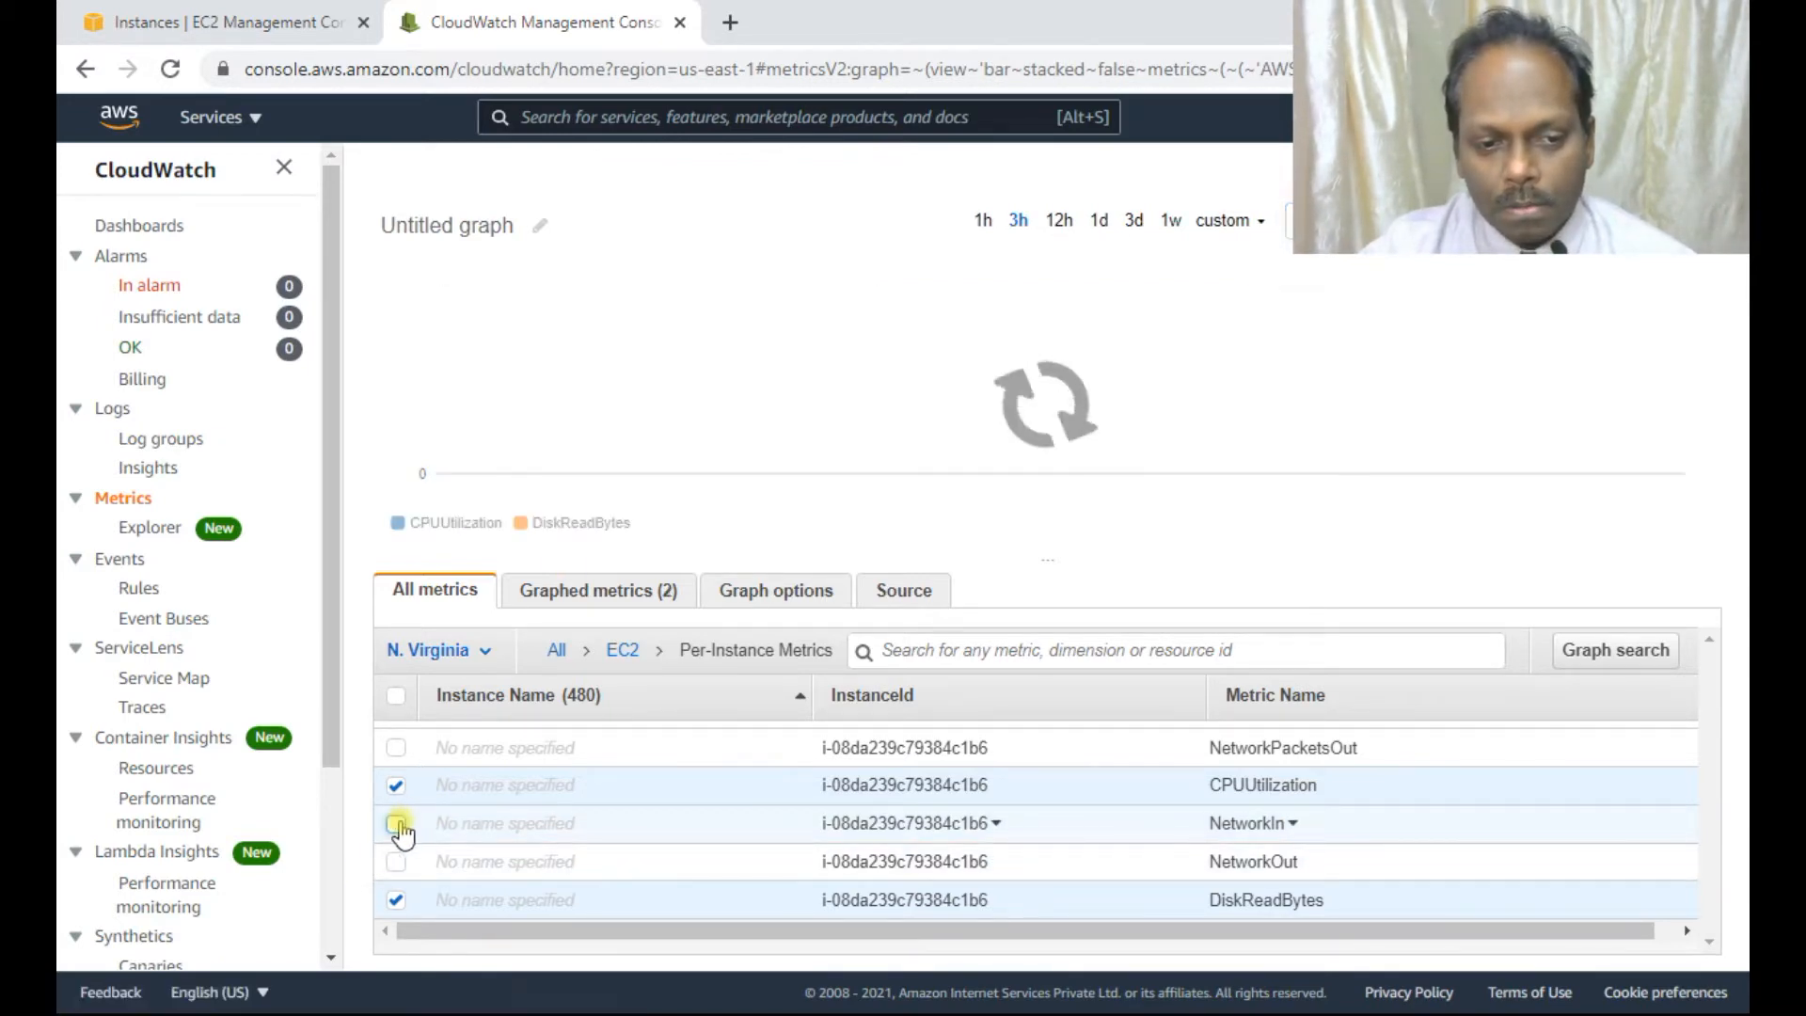
pyautogui.click(396, 900)
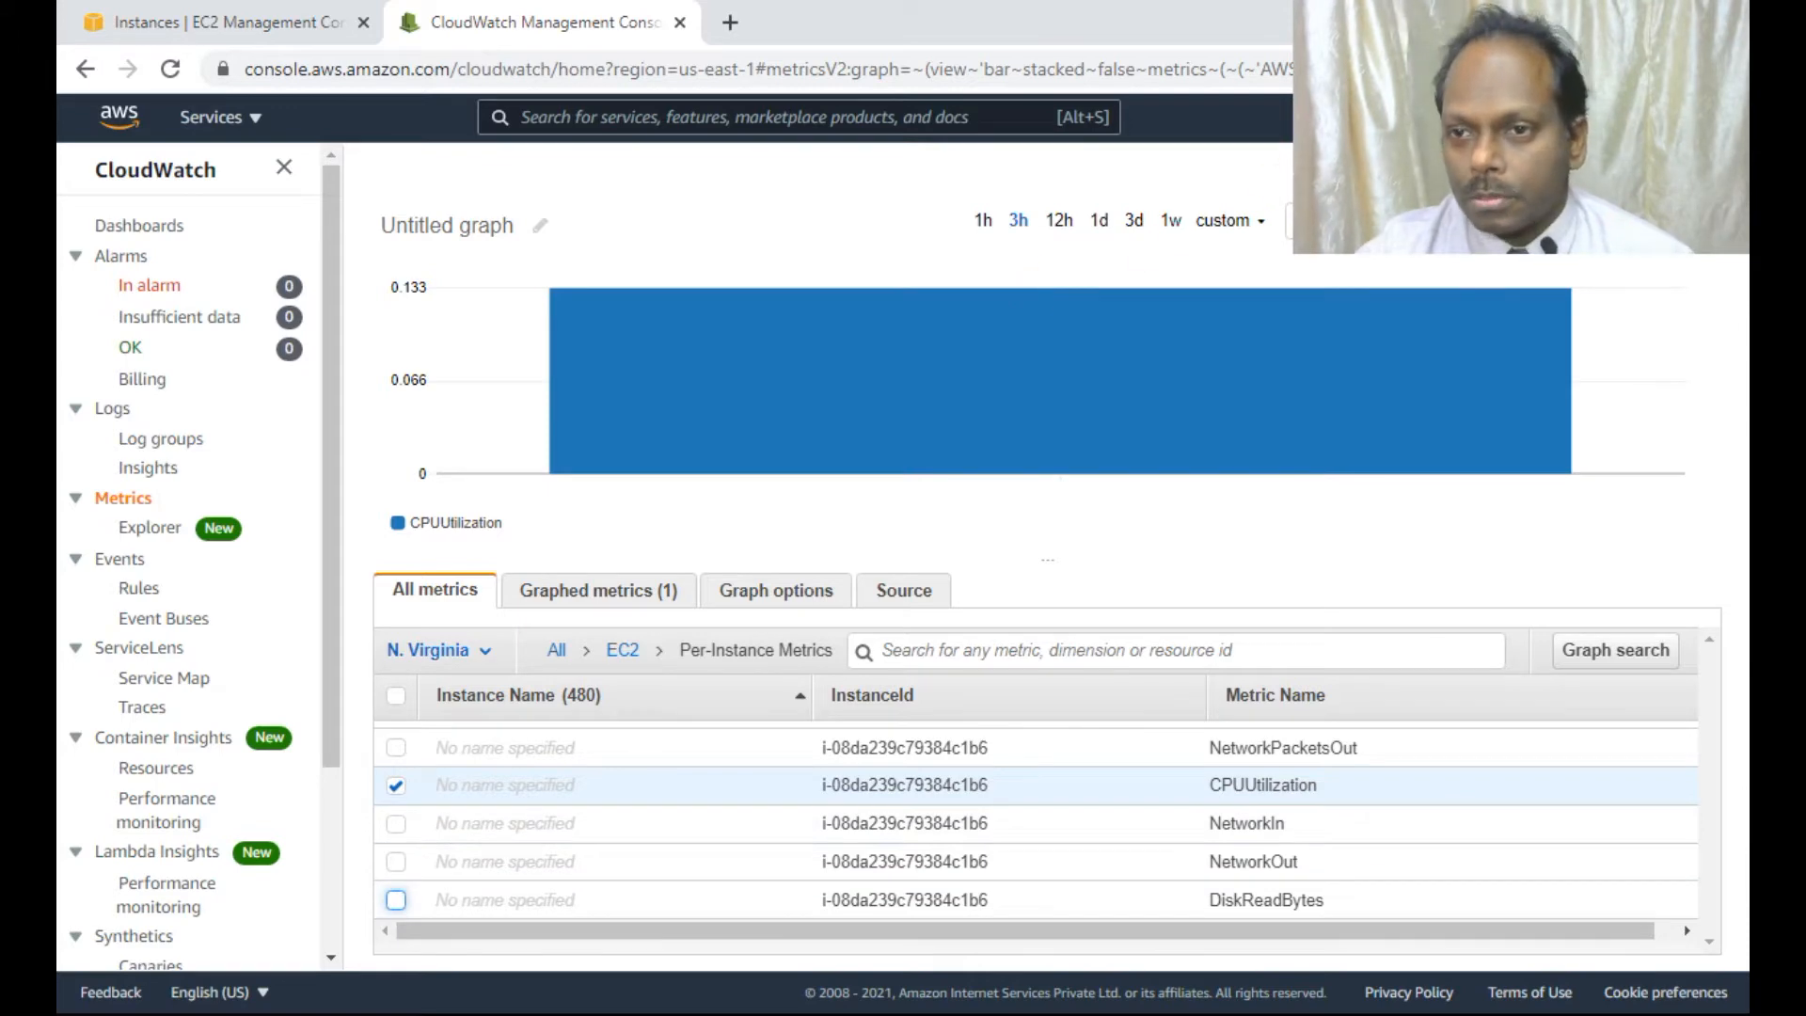
pyautogui.click(1345, 221)
pyautogui.click(1341, 256)
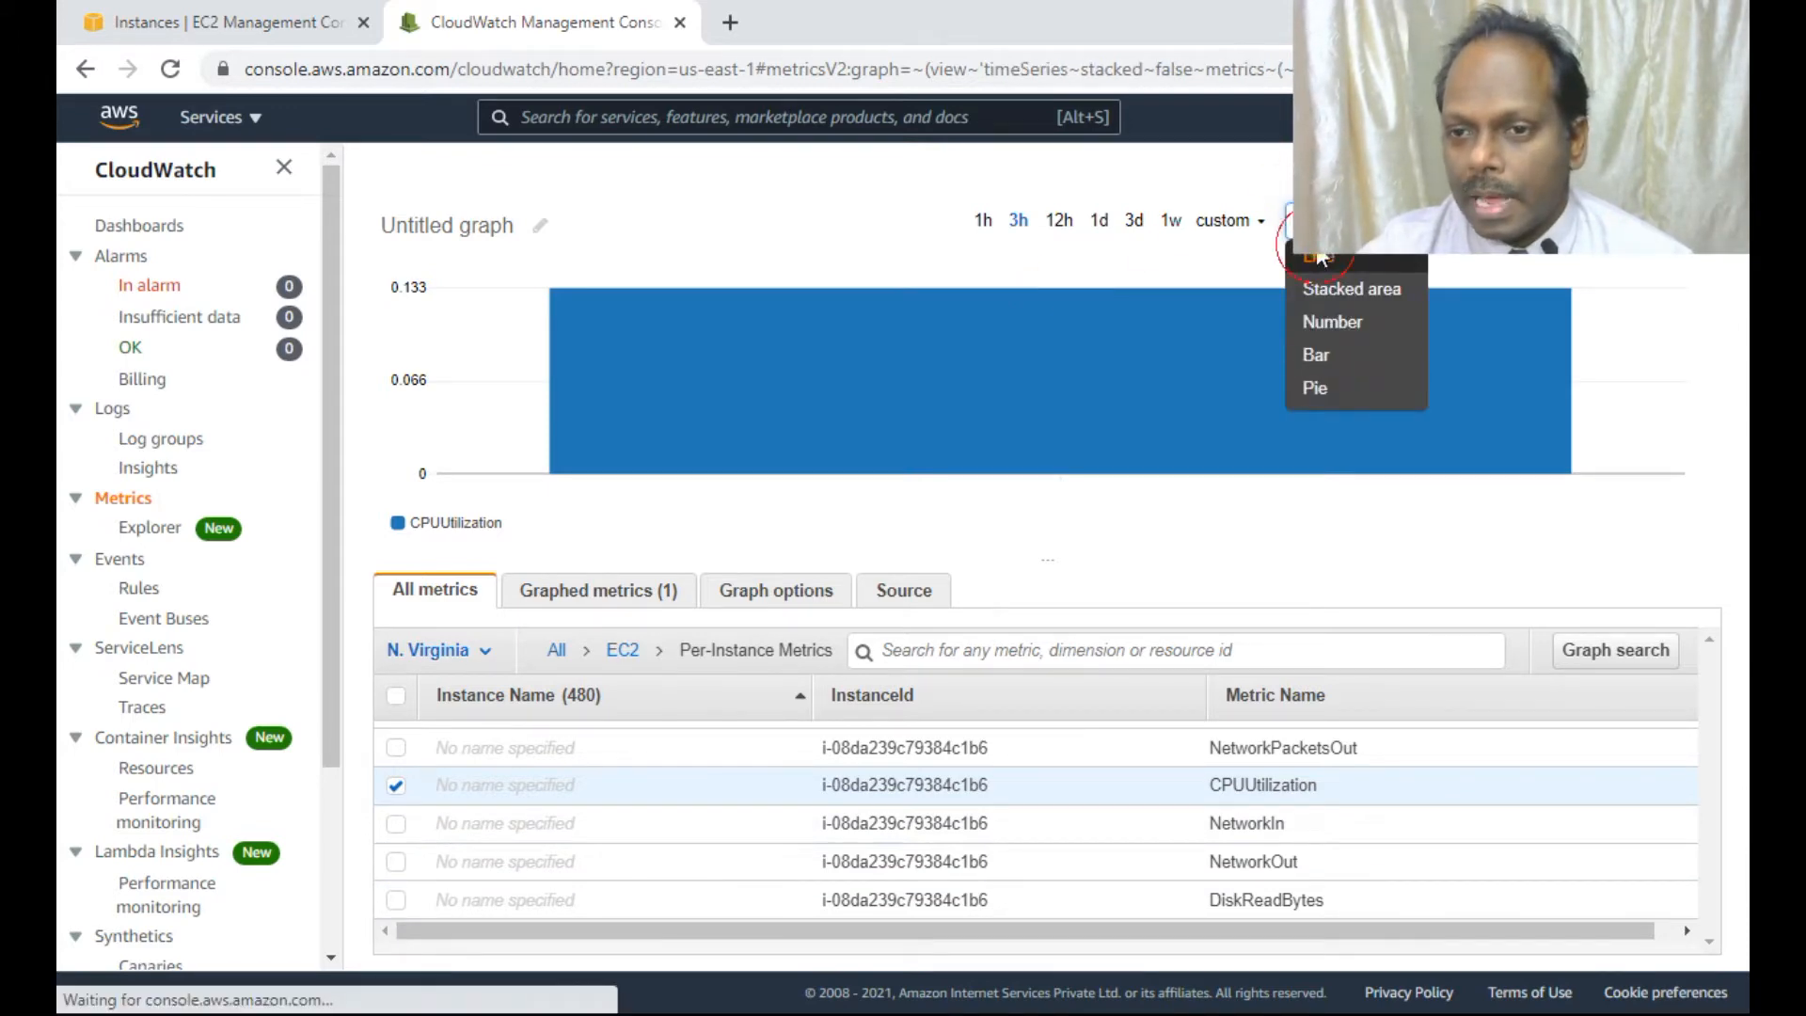
pyautogui.moveTo(1645, 375)
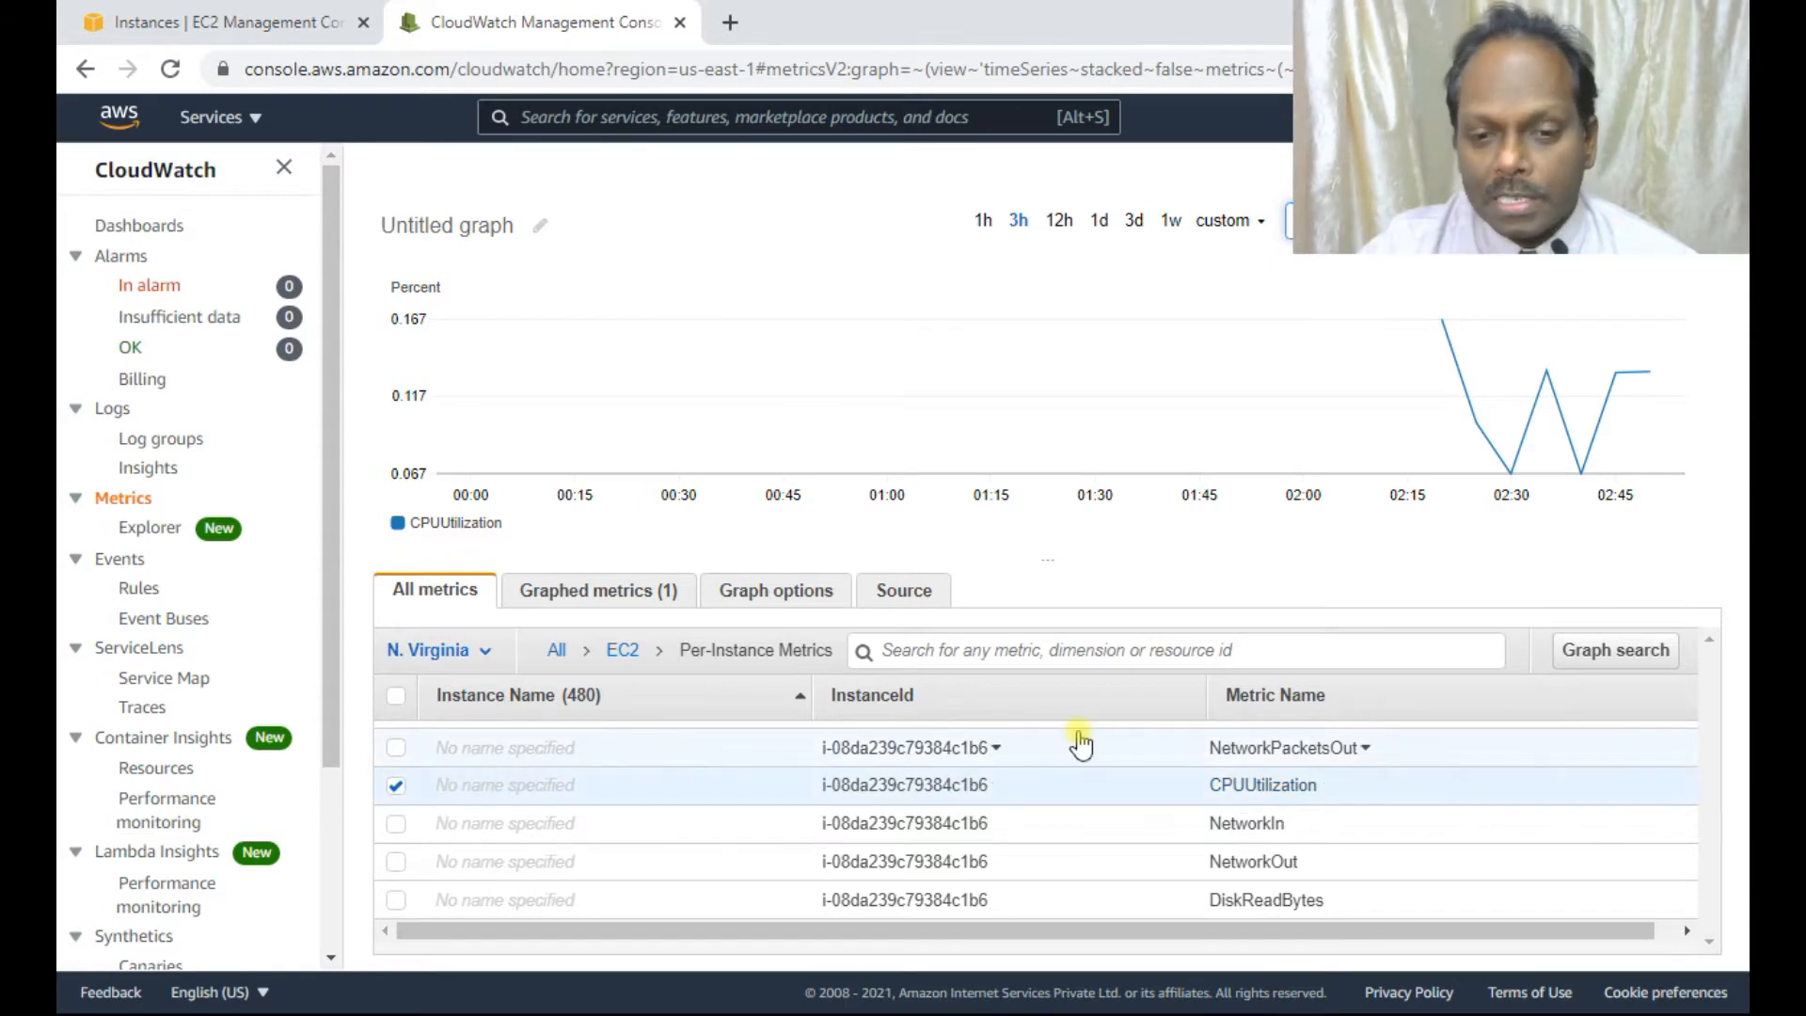
pyautogui.click(200, 24)
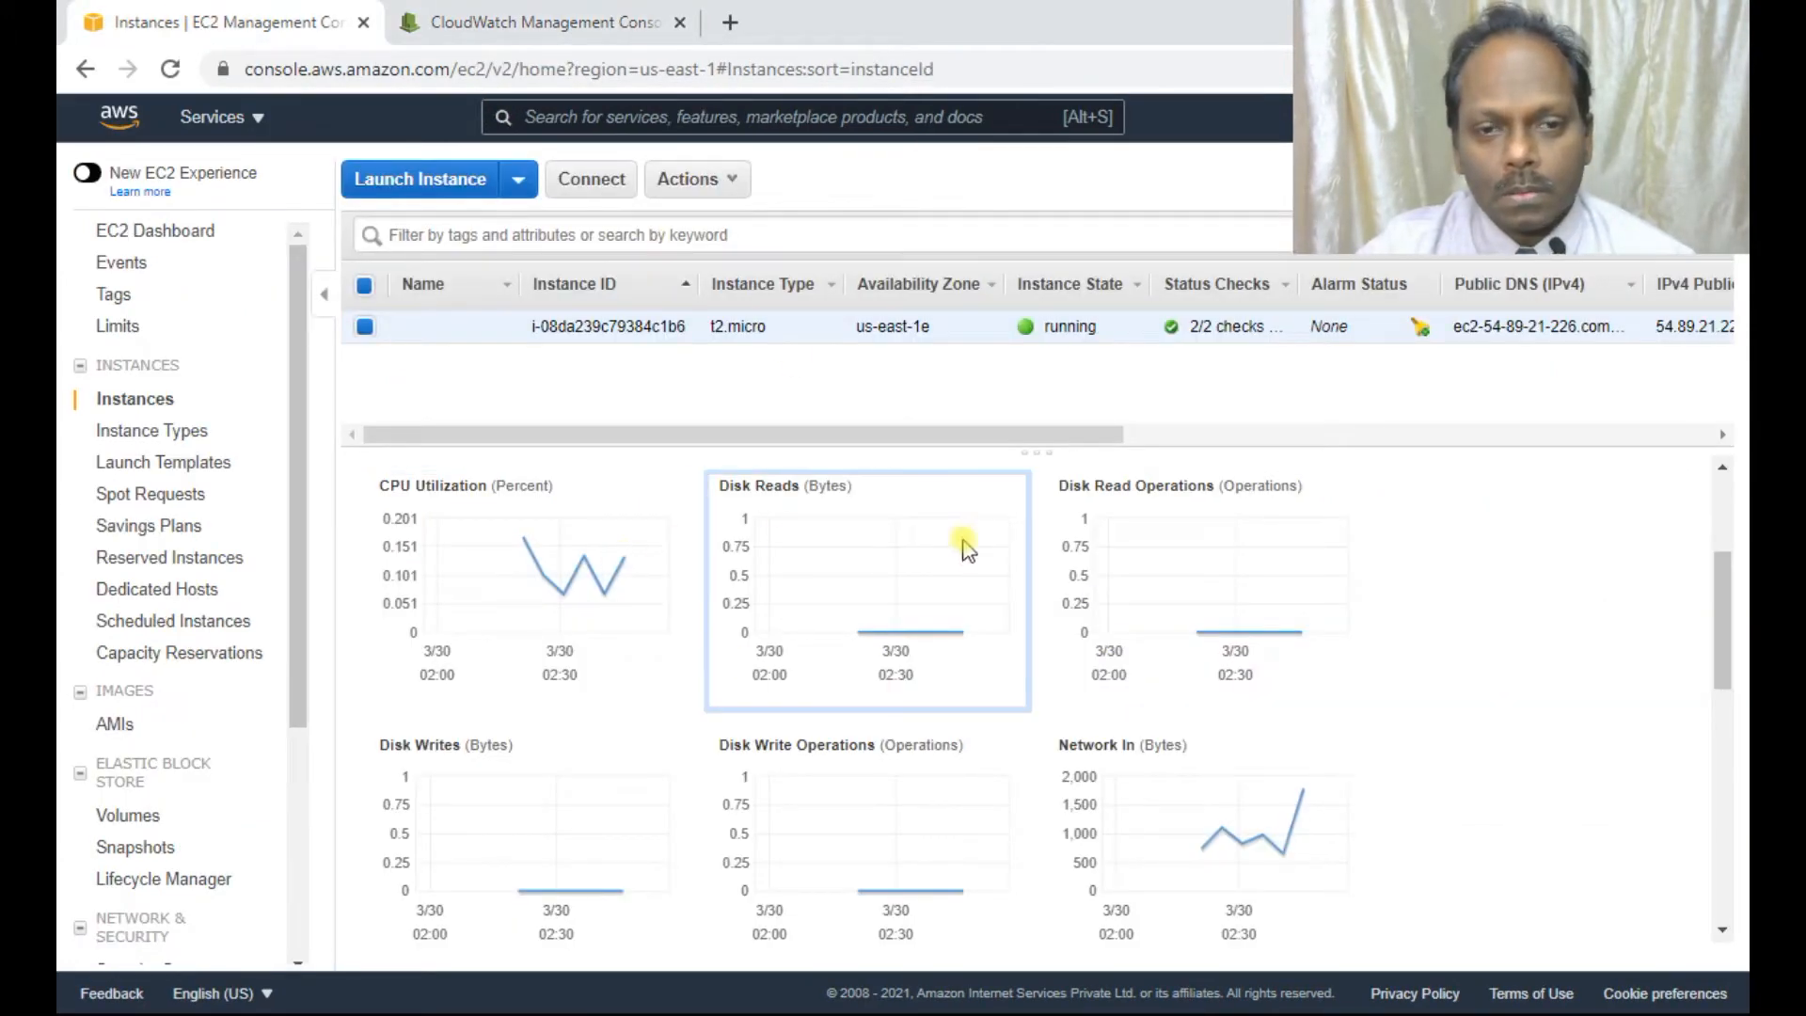
pyautogui.scroll(3, 846, 527)
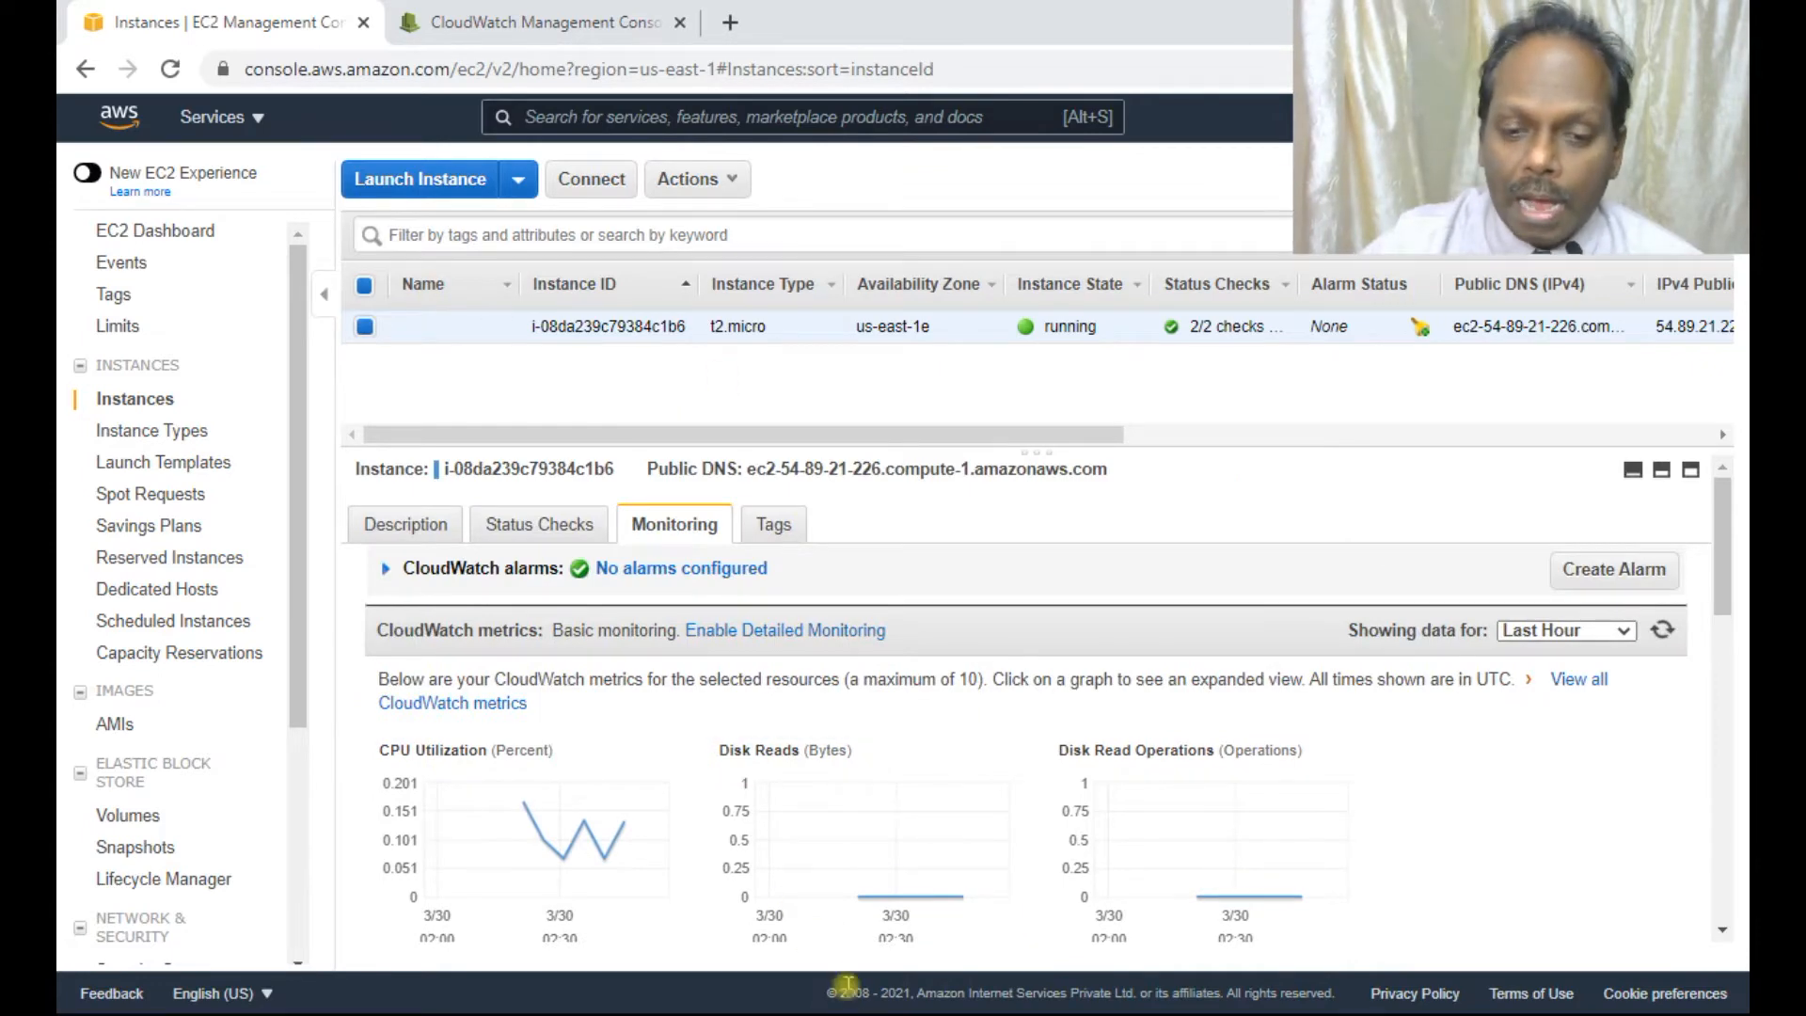
pyautogui.hotkey('alt', 'Tab')
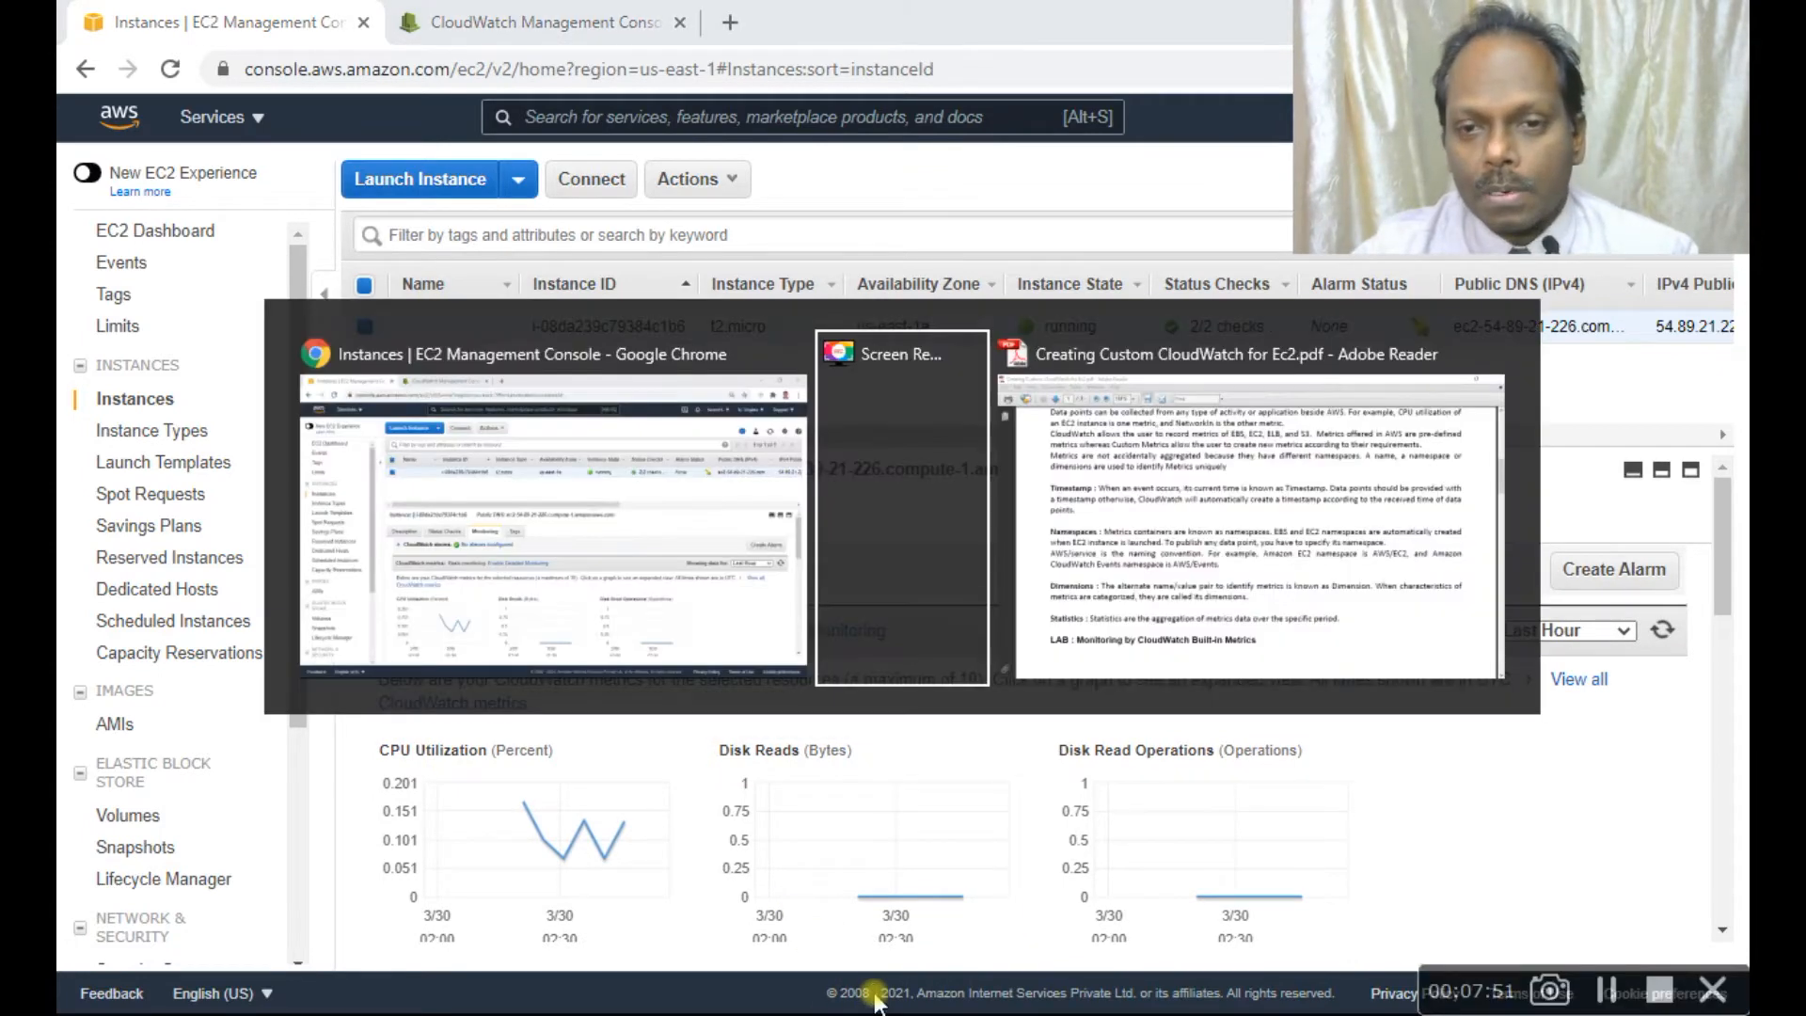
pyautogui.hotkey('alt', 'Tab')
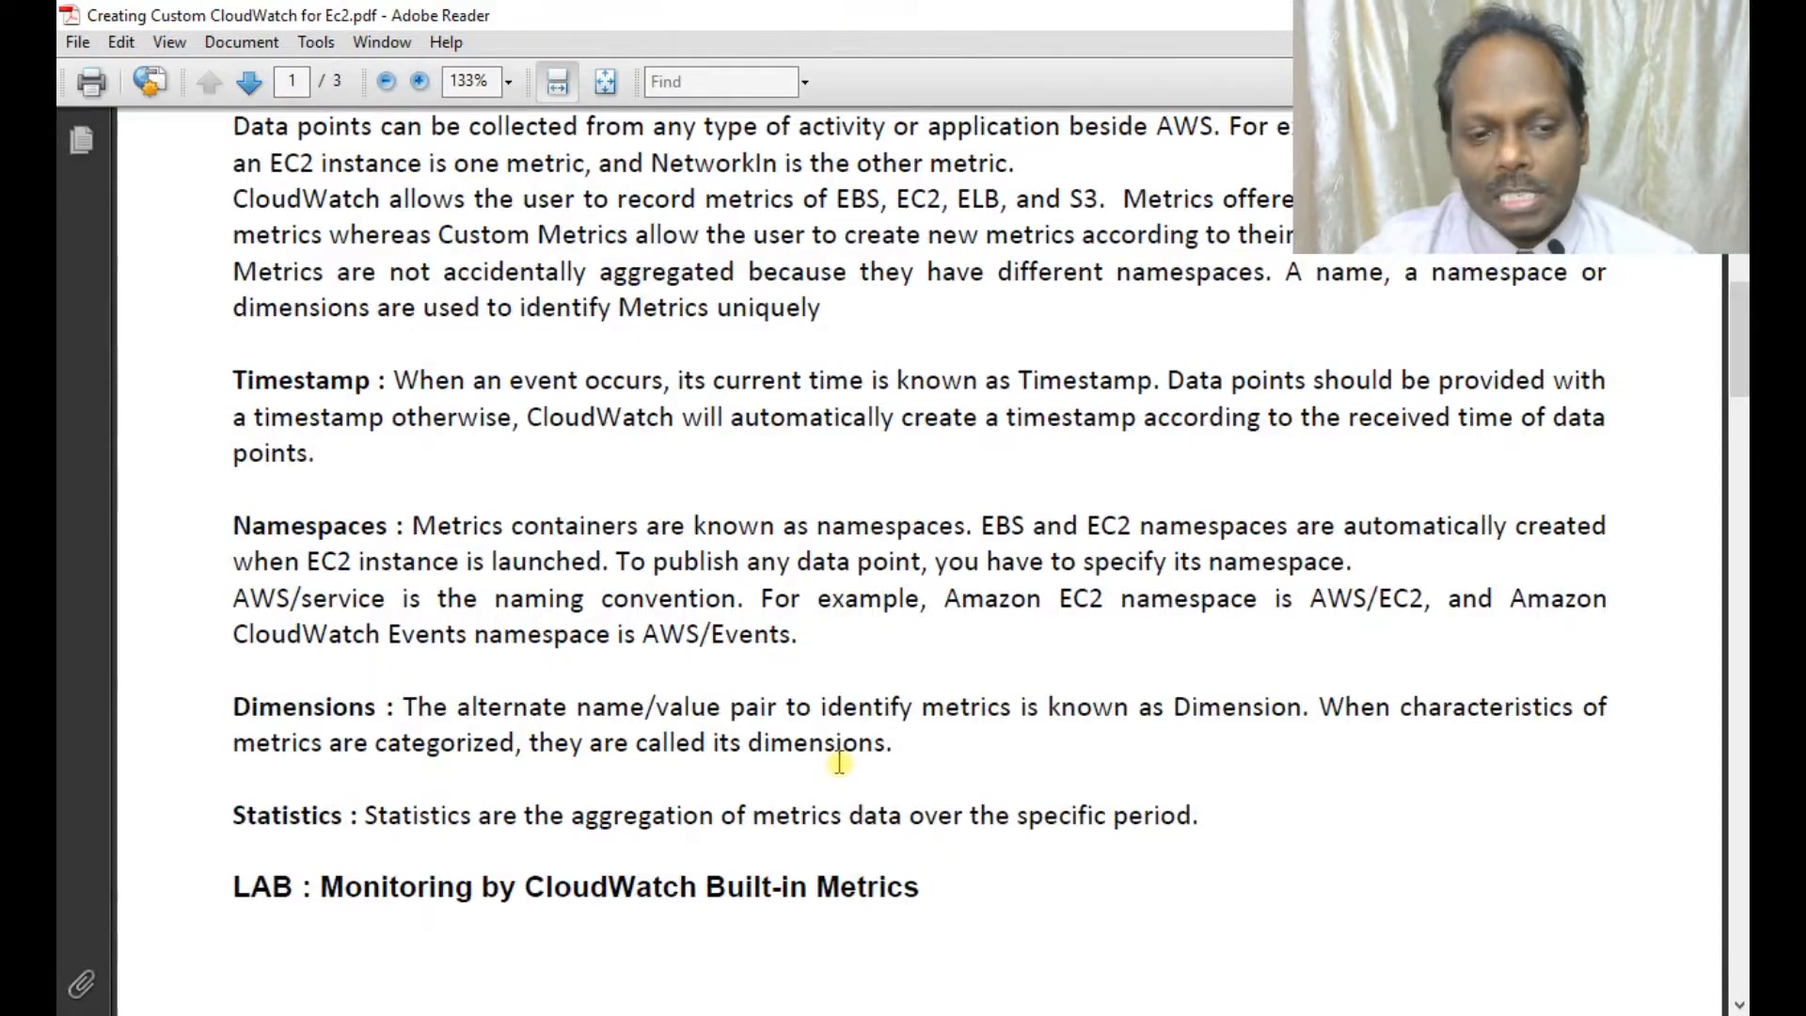
pyautogui.scroll(-5, 847, 762)
pyautogui.scroll(-10, 844, 772)
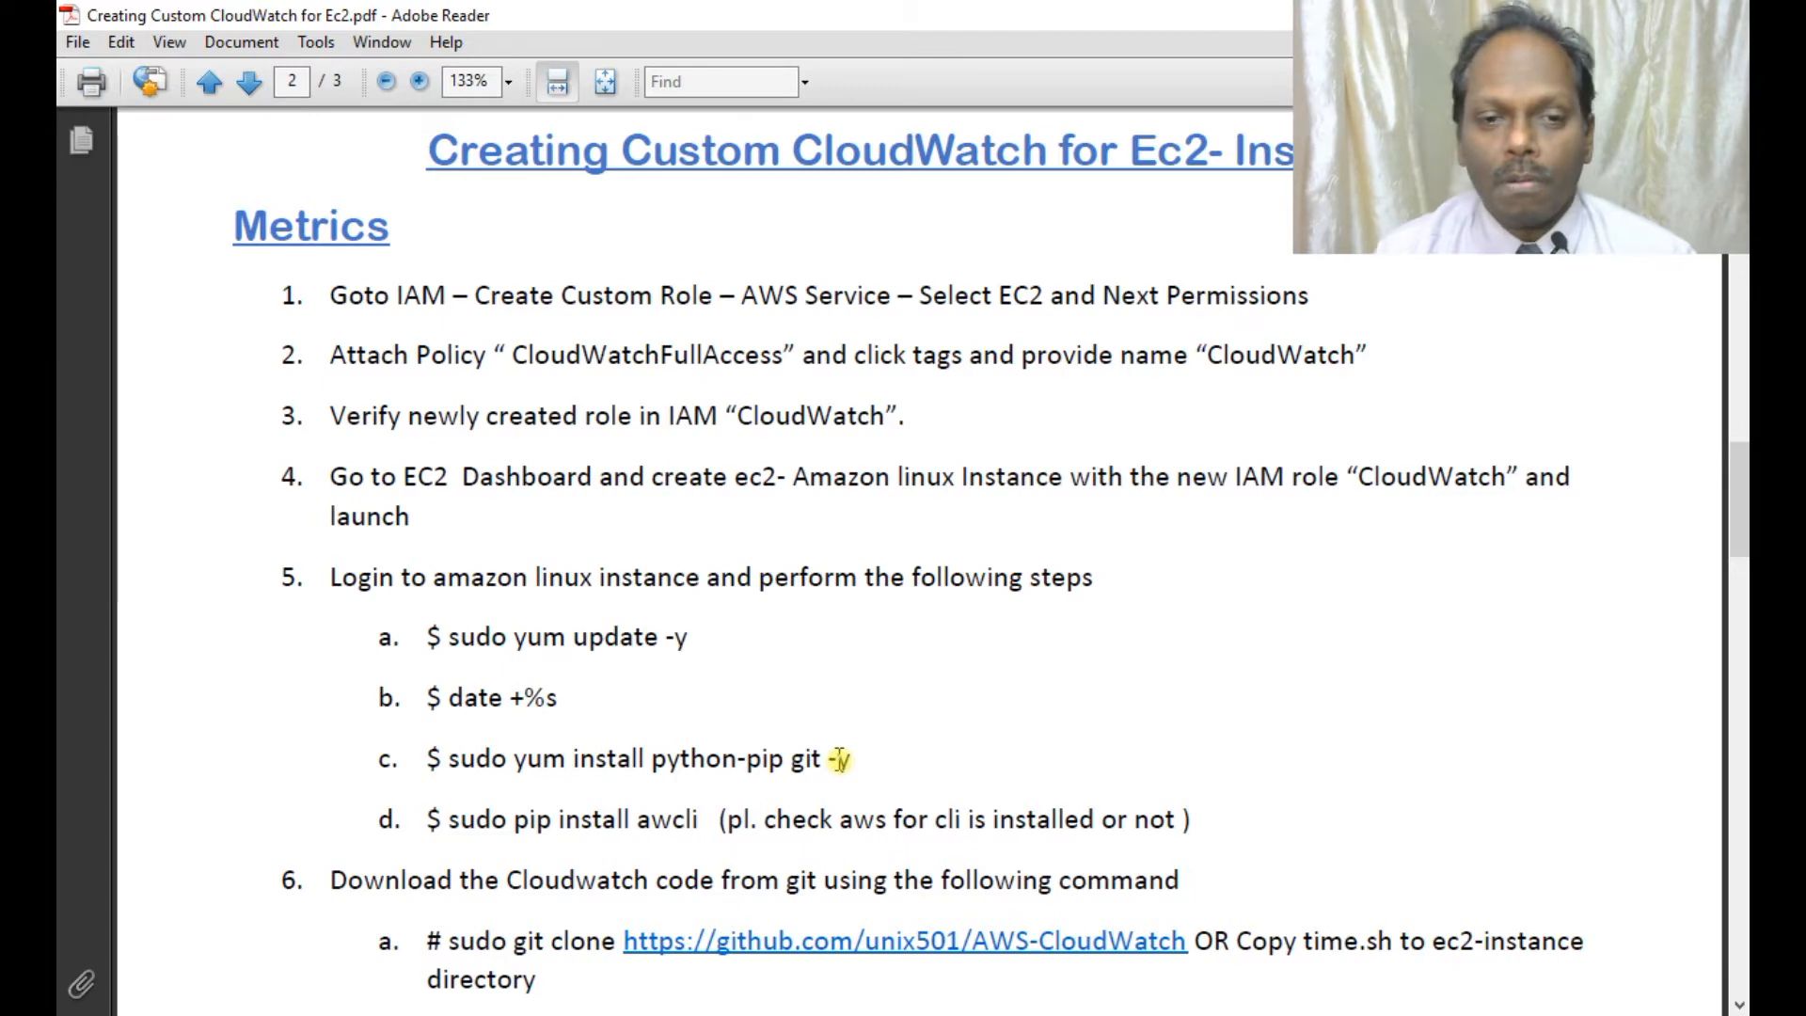
pyautogui.scroll(-1, 621, 616)
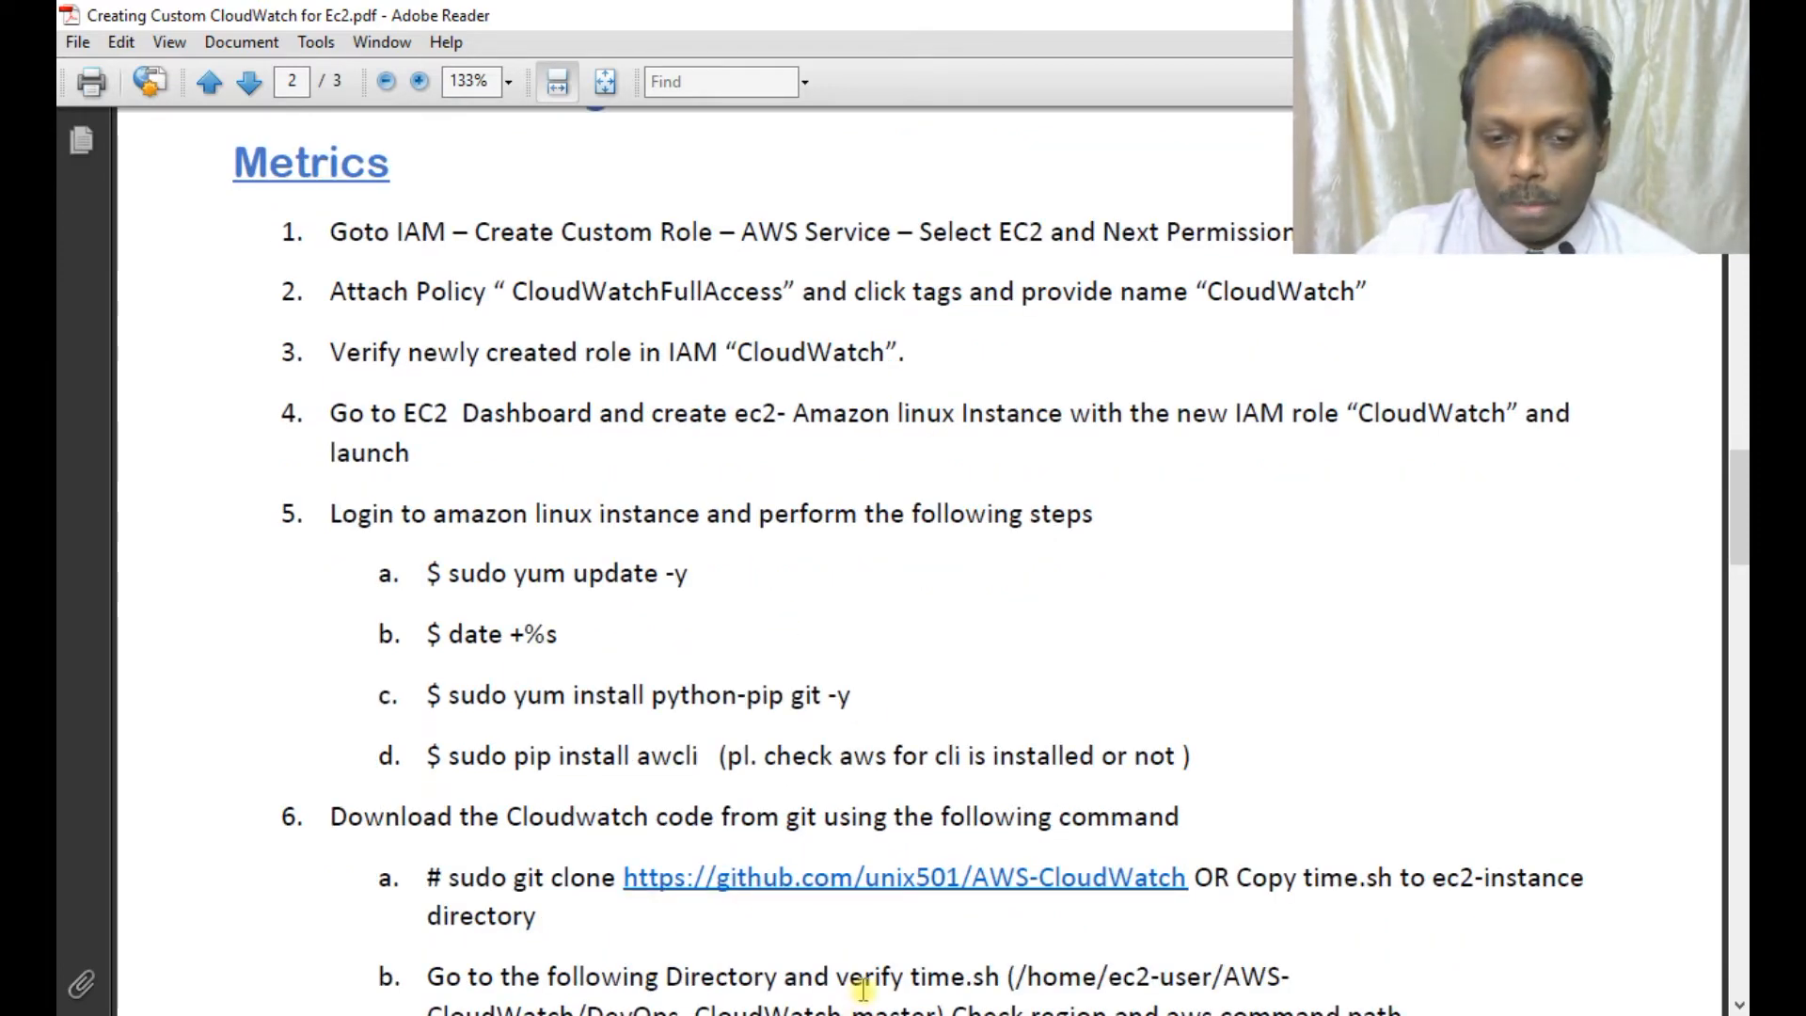
pyautogui.hotkey('alt', 'Tab')
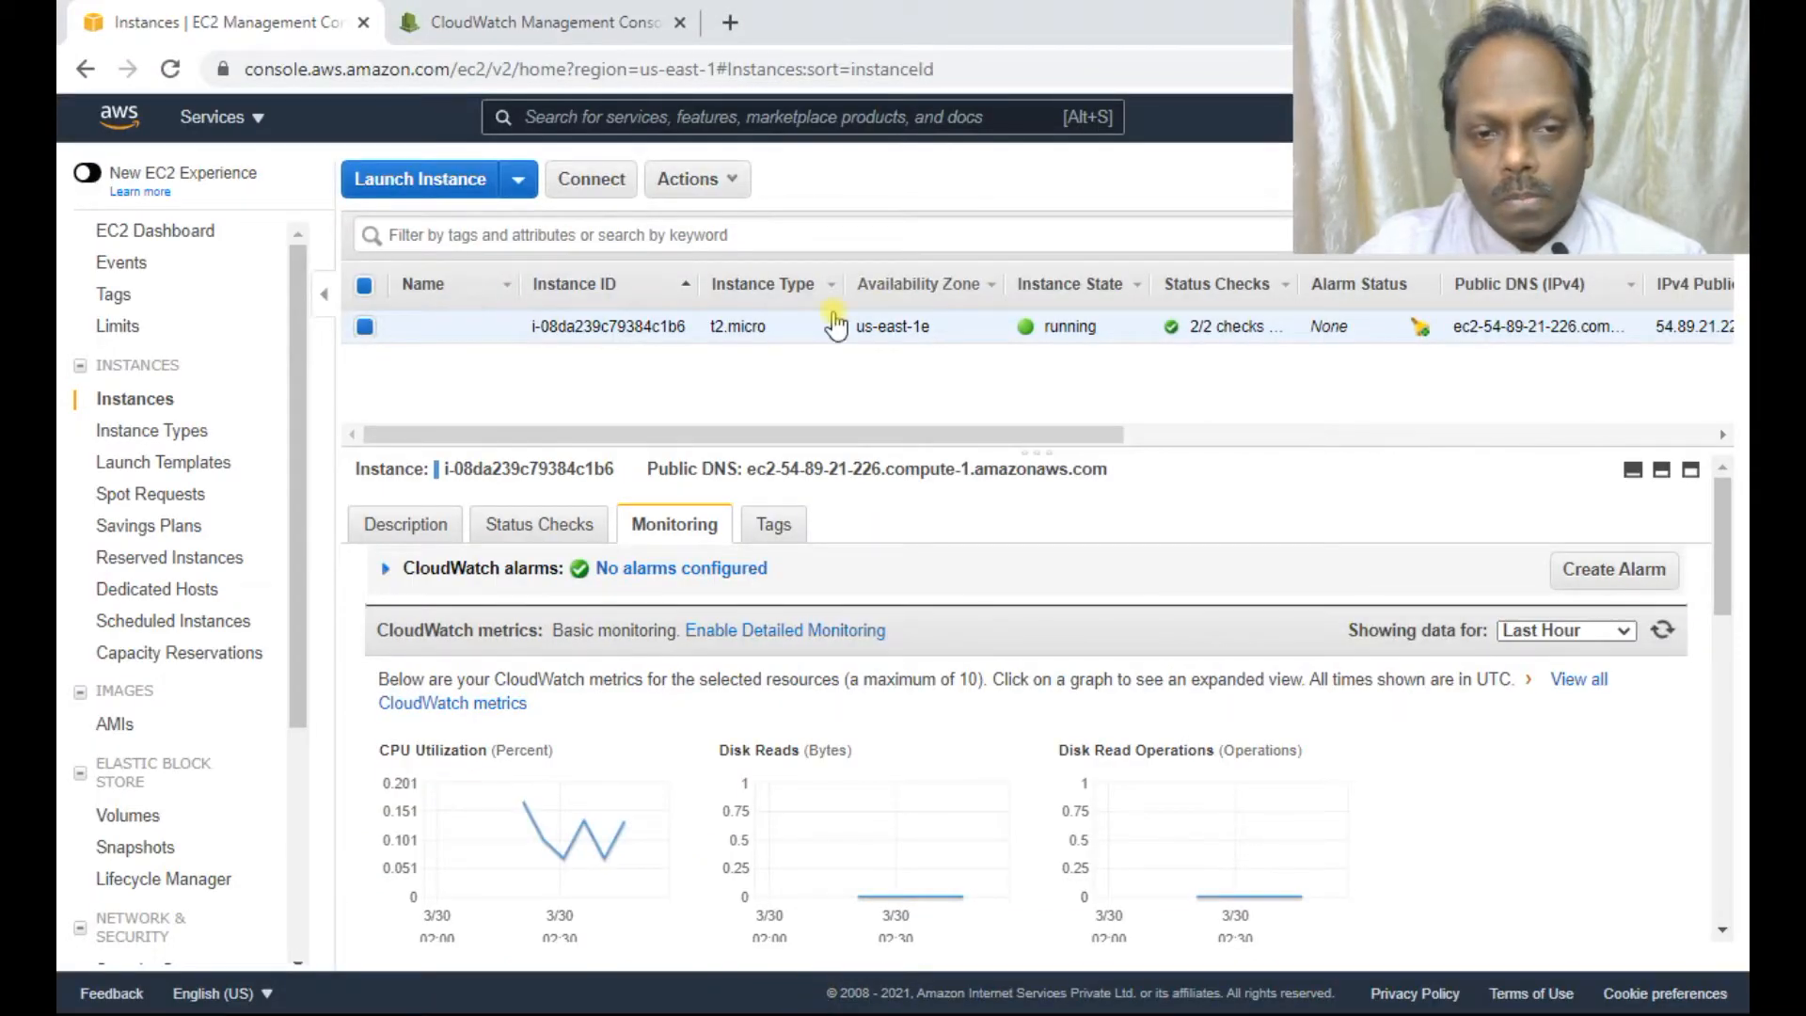
# Search the services list for 'iam' and open the IAM console.
pyautogui.click(246, 120)
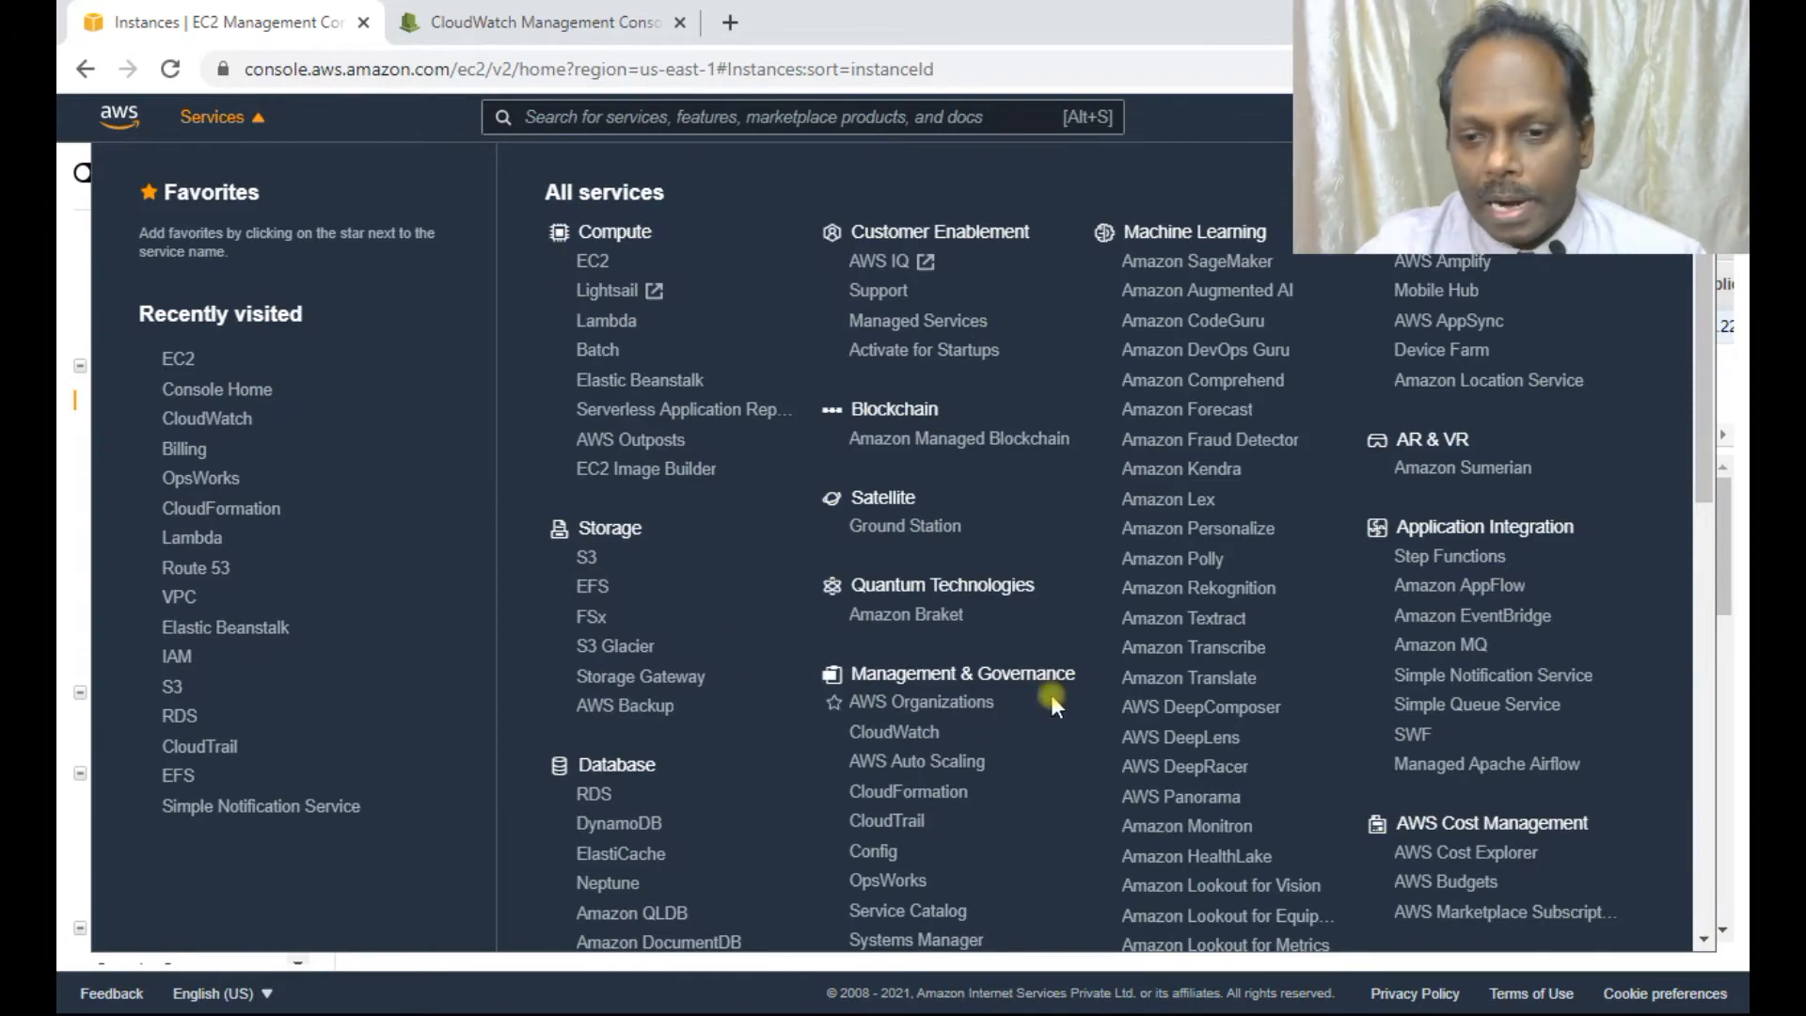
pyautogui.scroll(-4, 1093, 691)
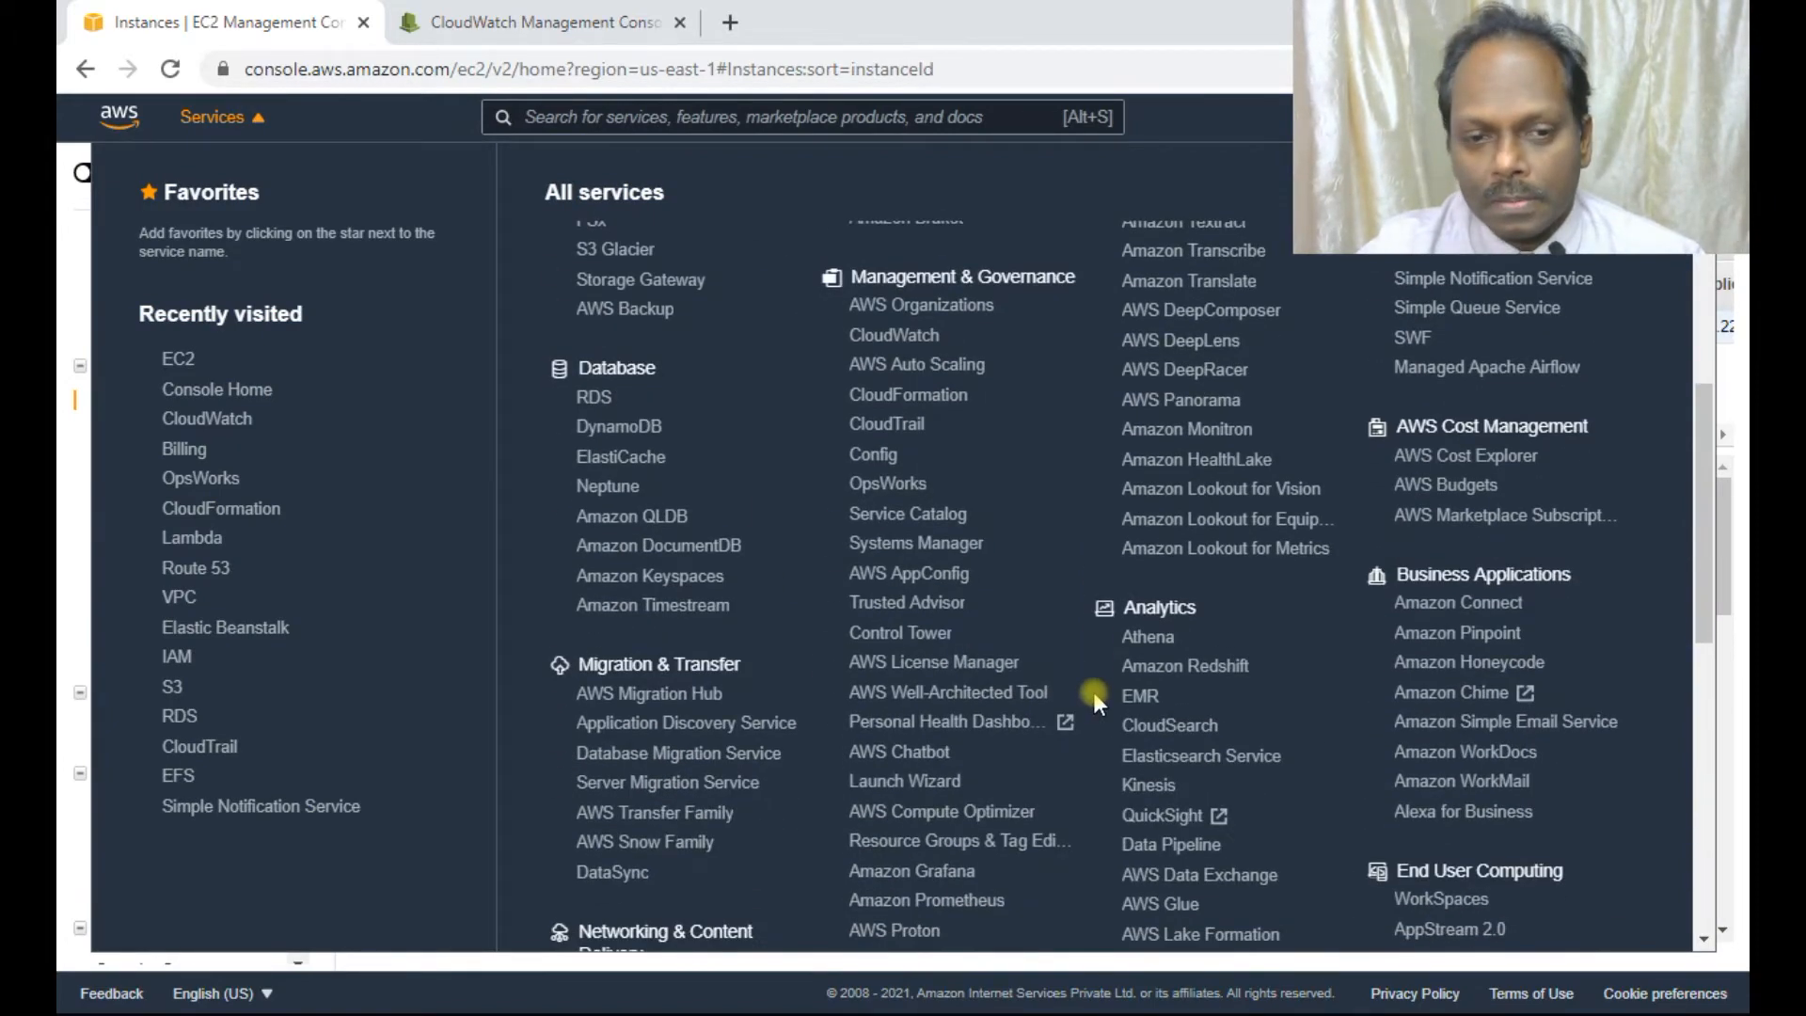
pyautogui.scroll(5, 1093, 691)
pyautogui.click(594, 119)
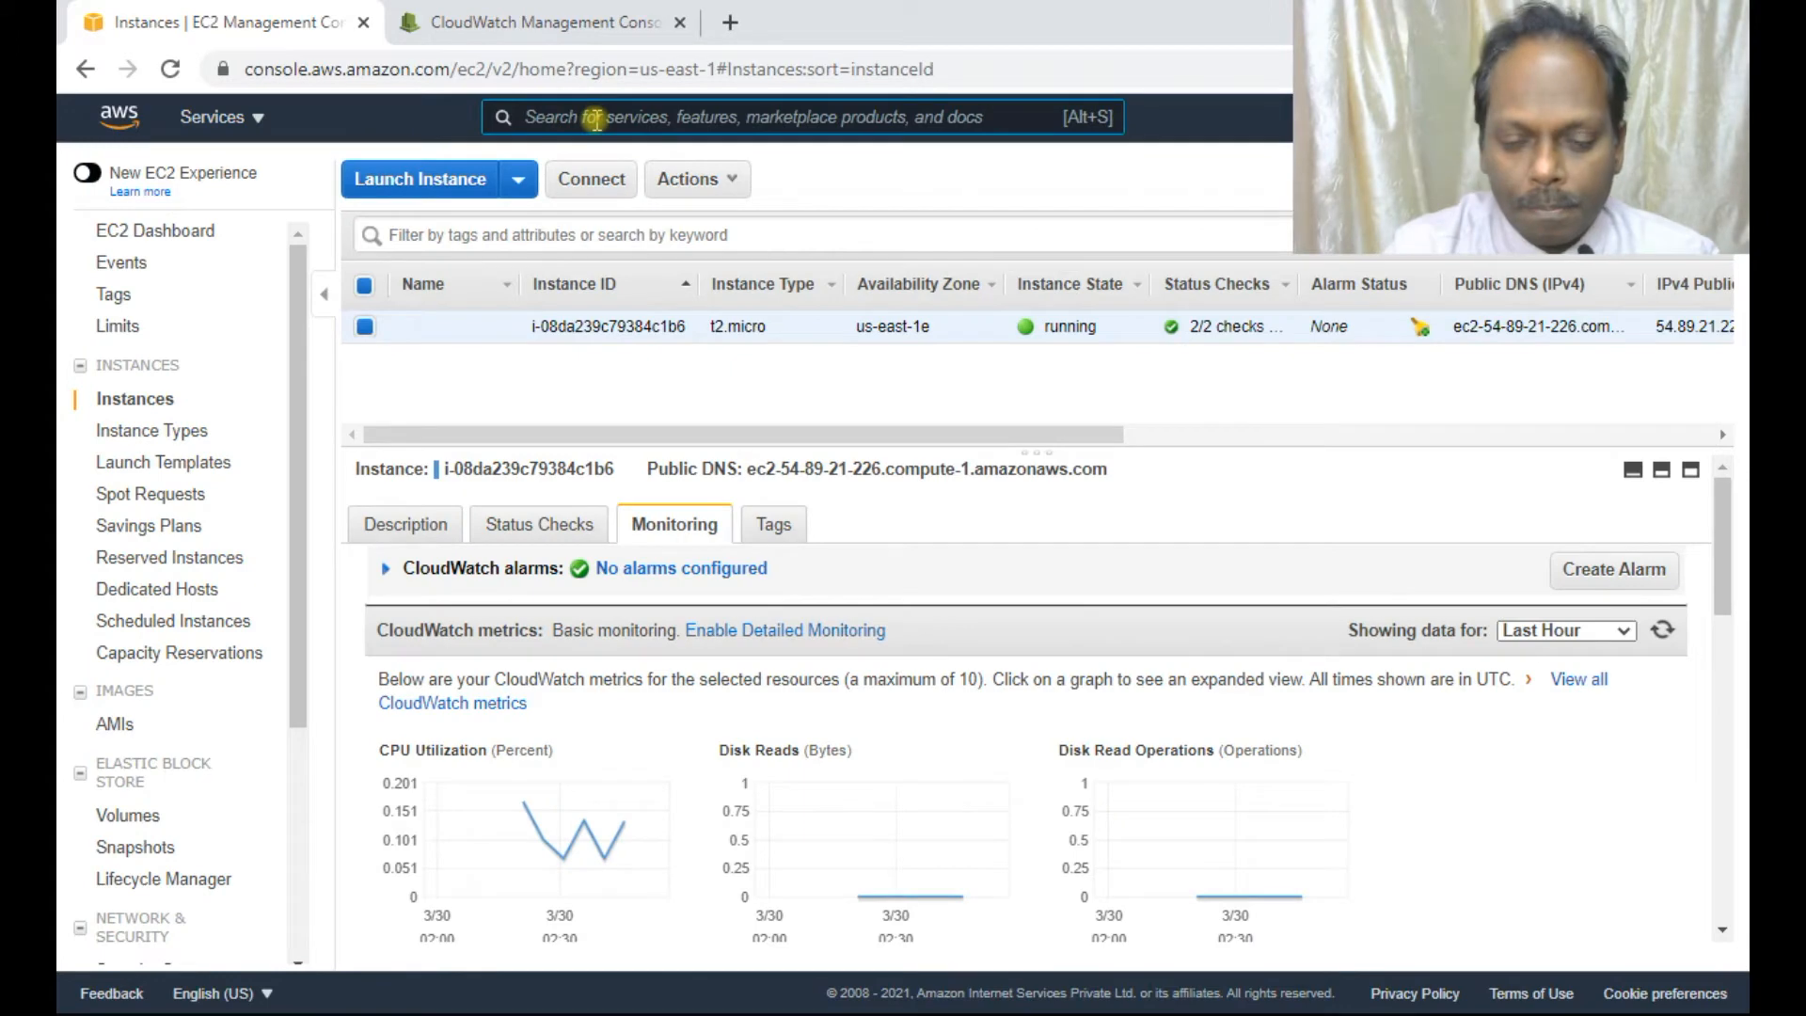
pyautogui.write('iam')
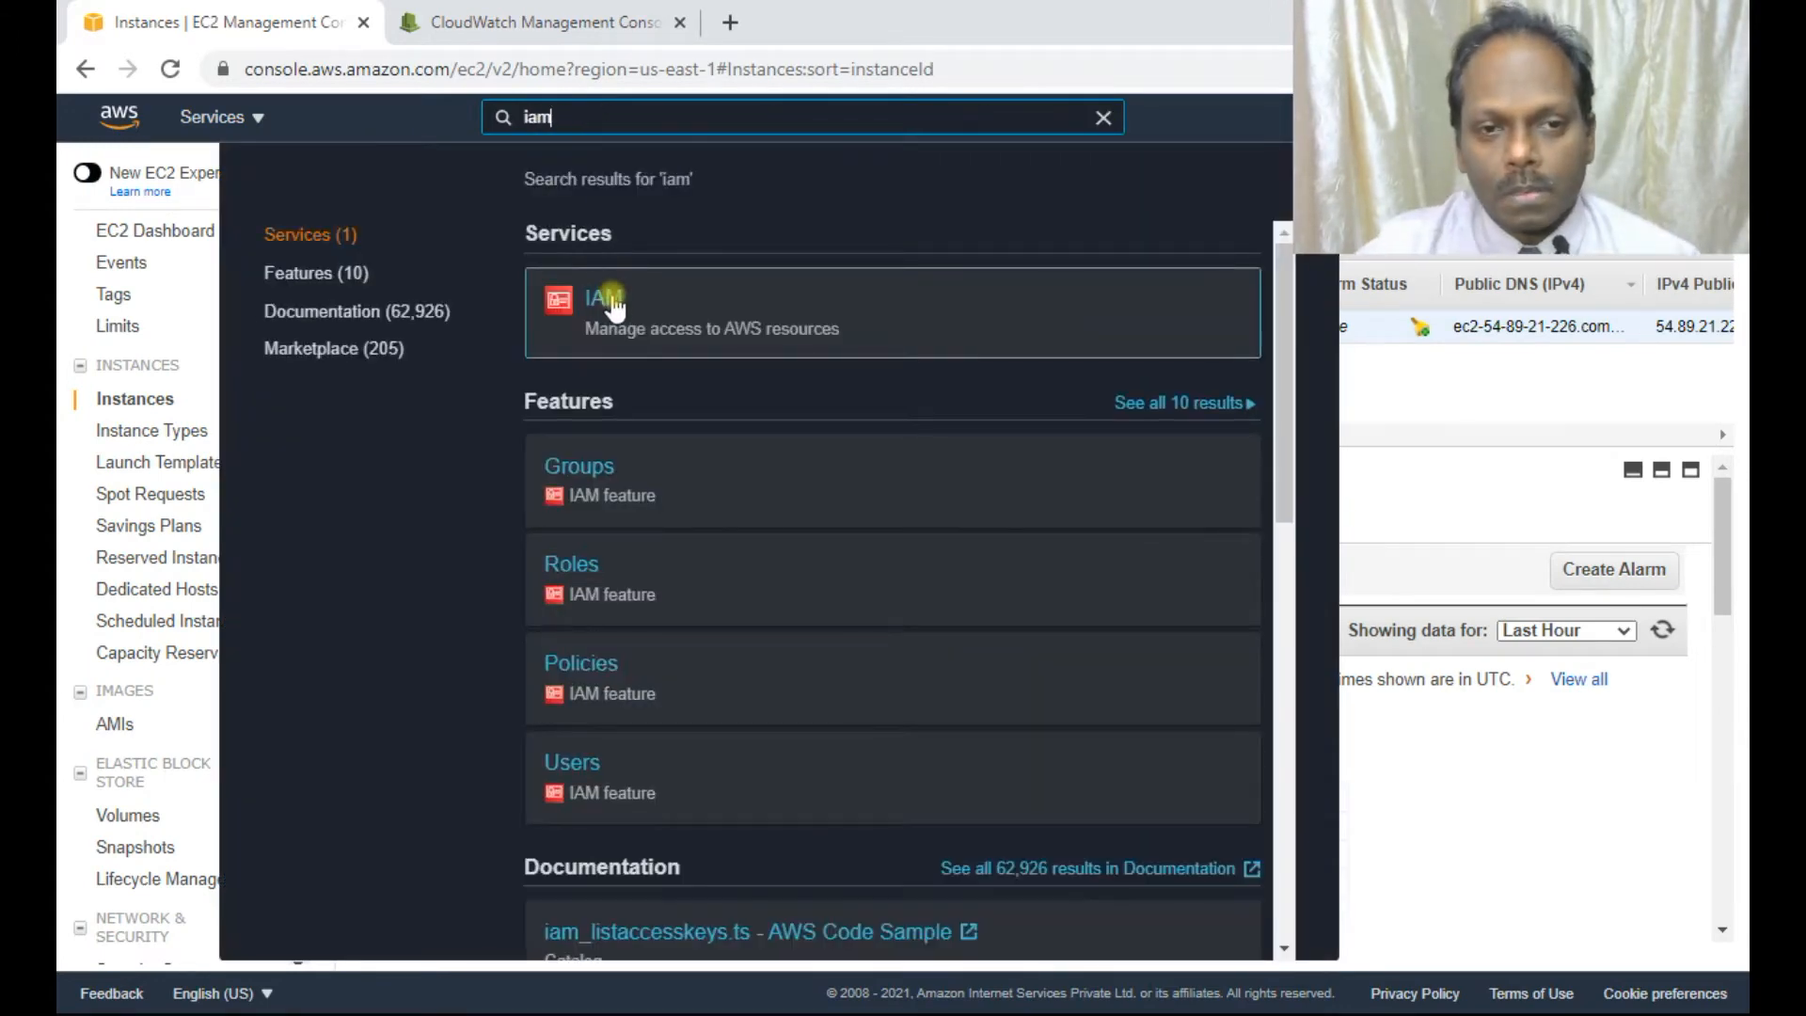
pyautogui.click(613, 299)
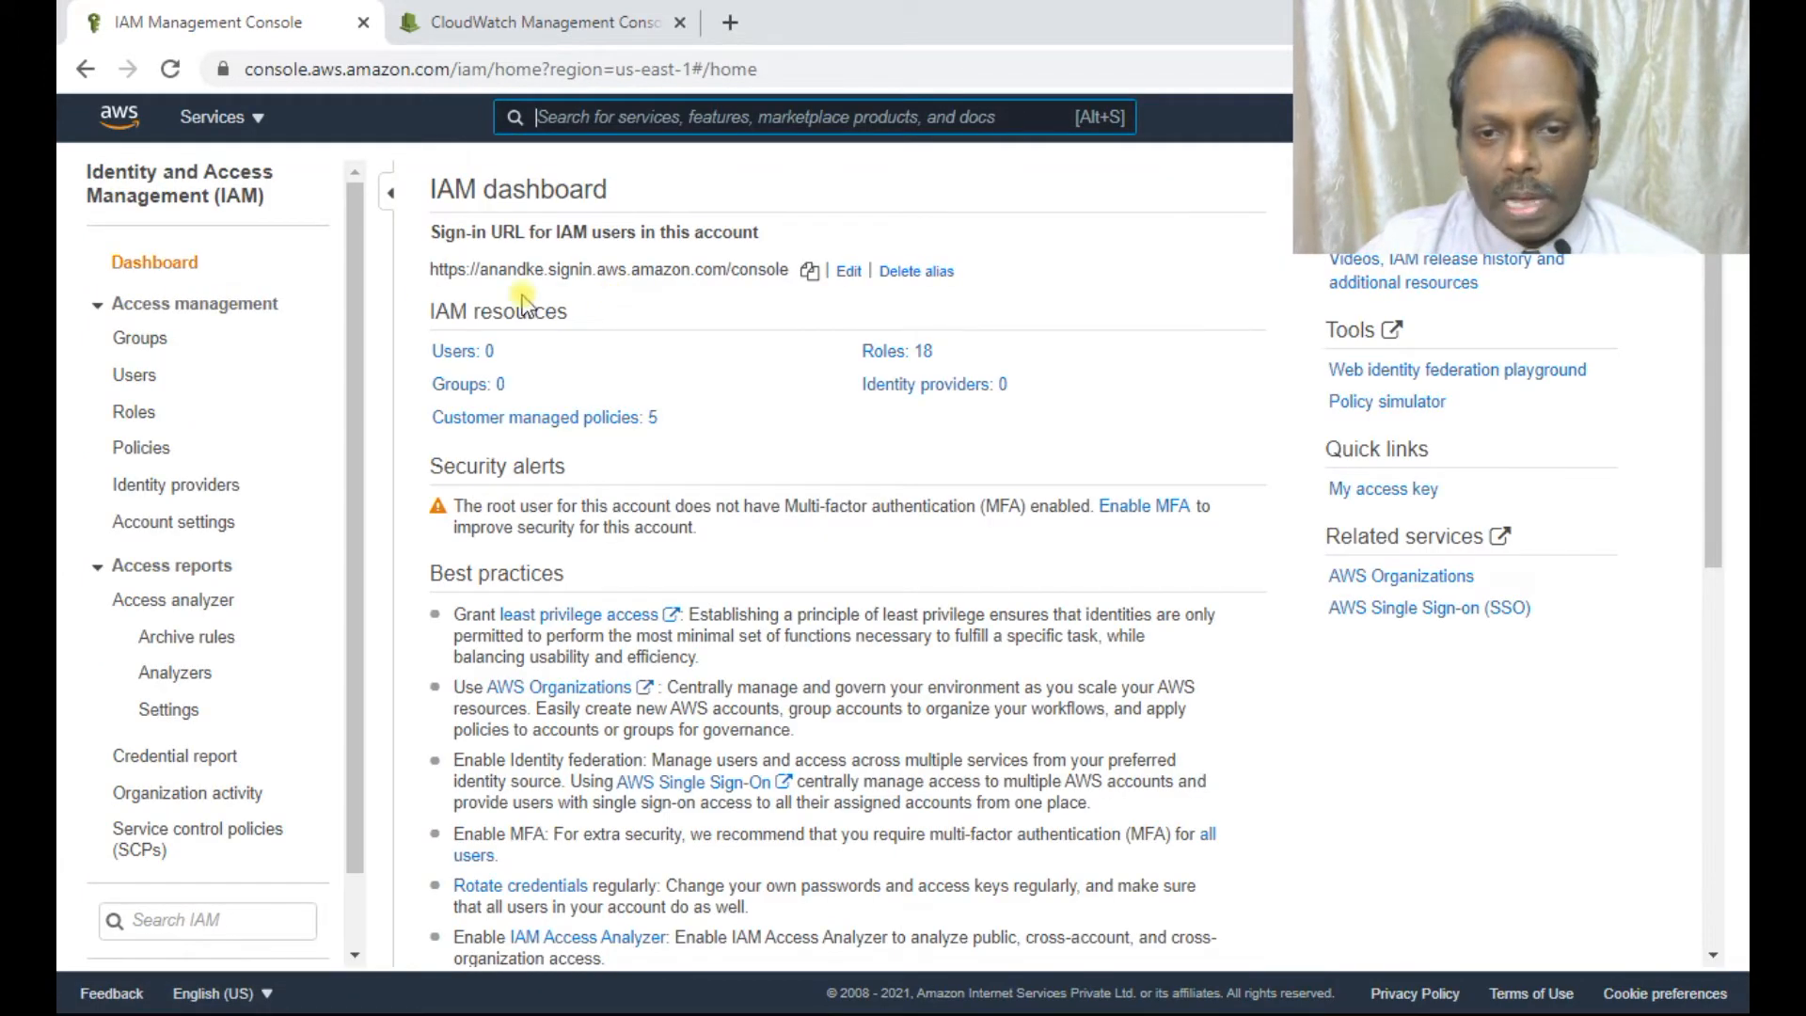
# From IAM Roles, start creating a new role.
pyautogui.click(884, 356)
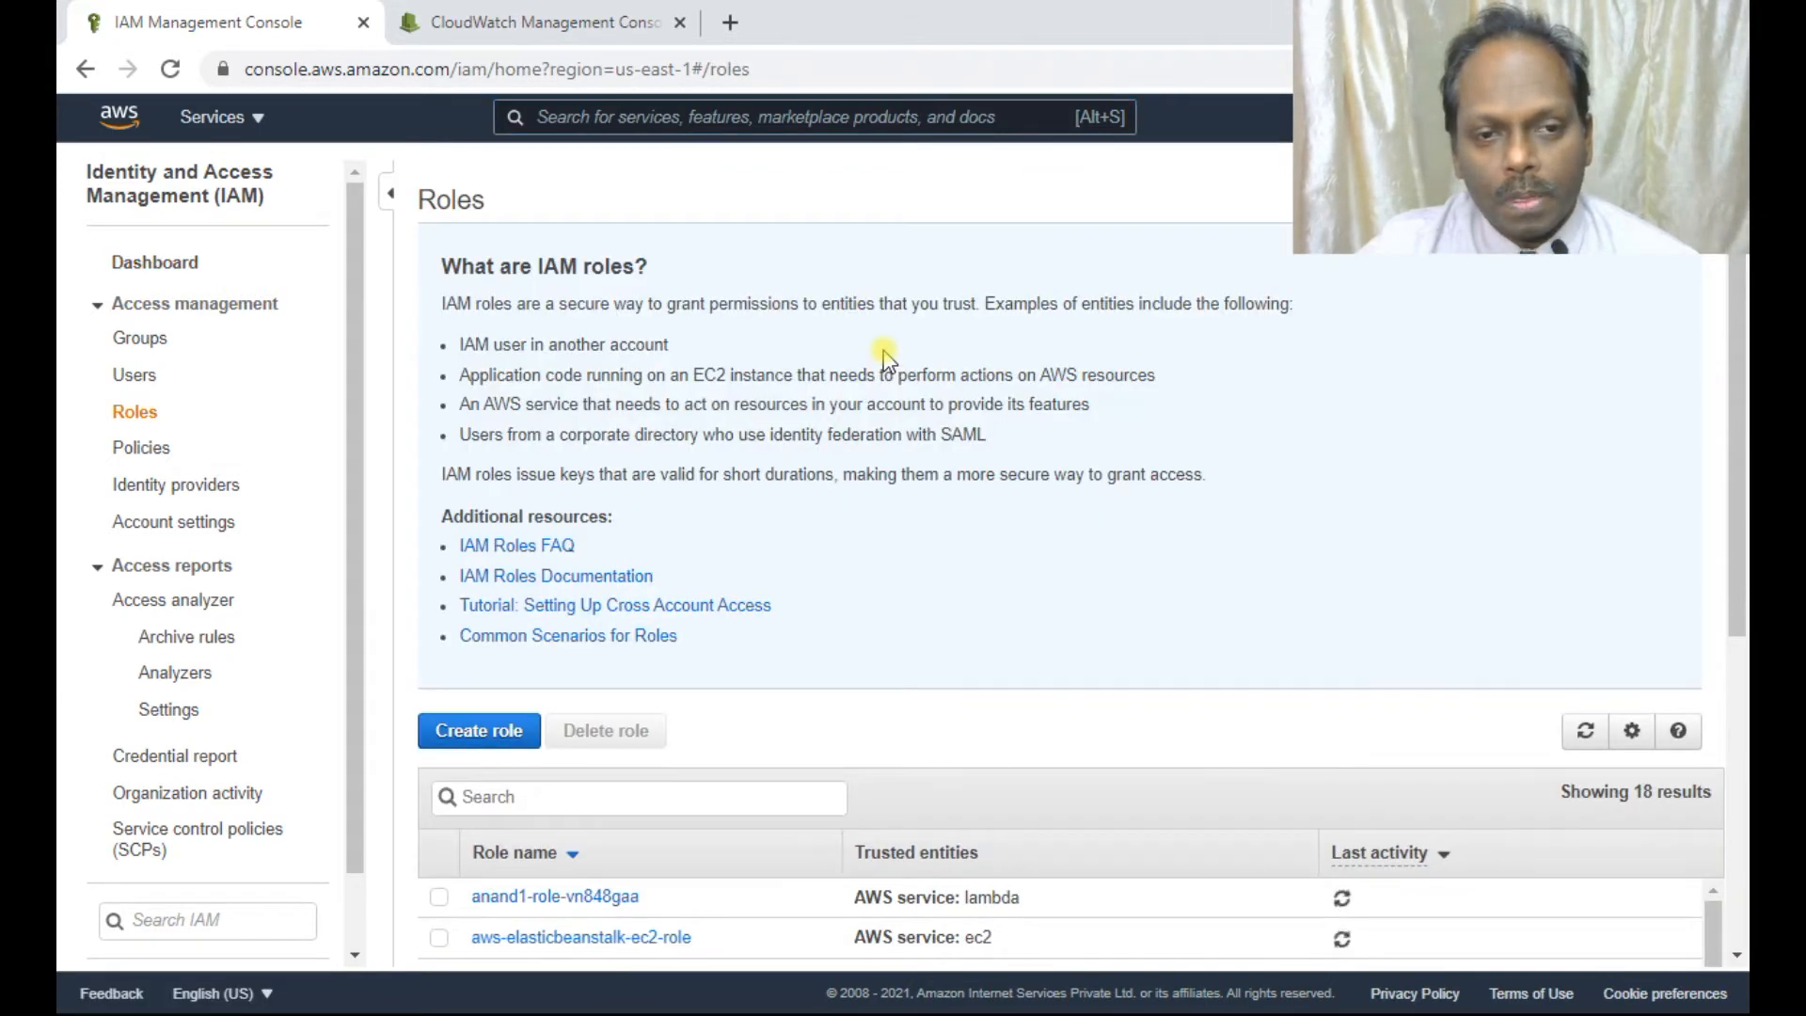
pyautogui.scroll(-3, 759, 609)
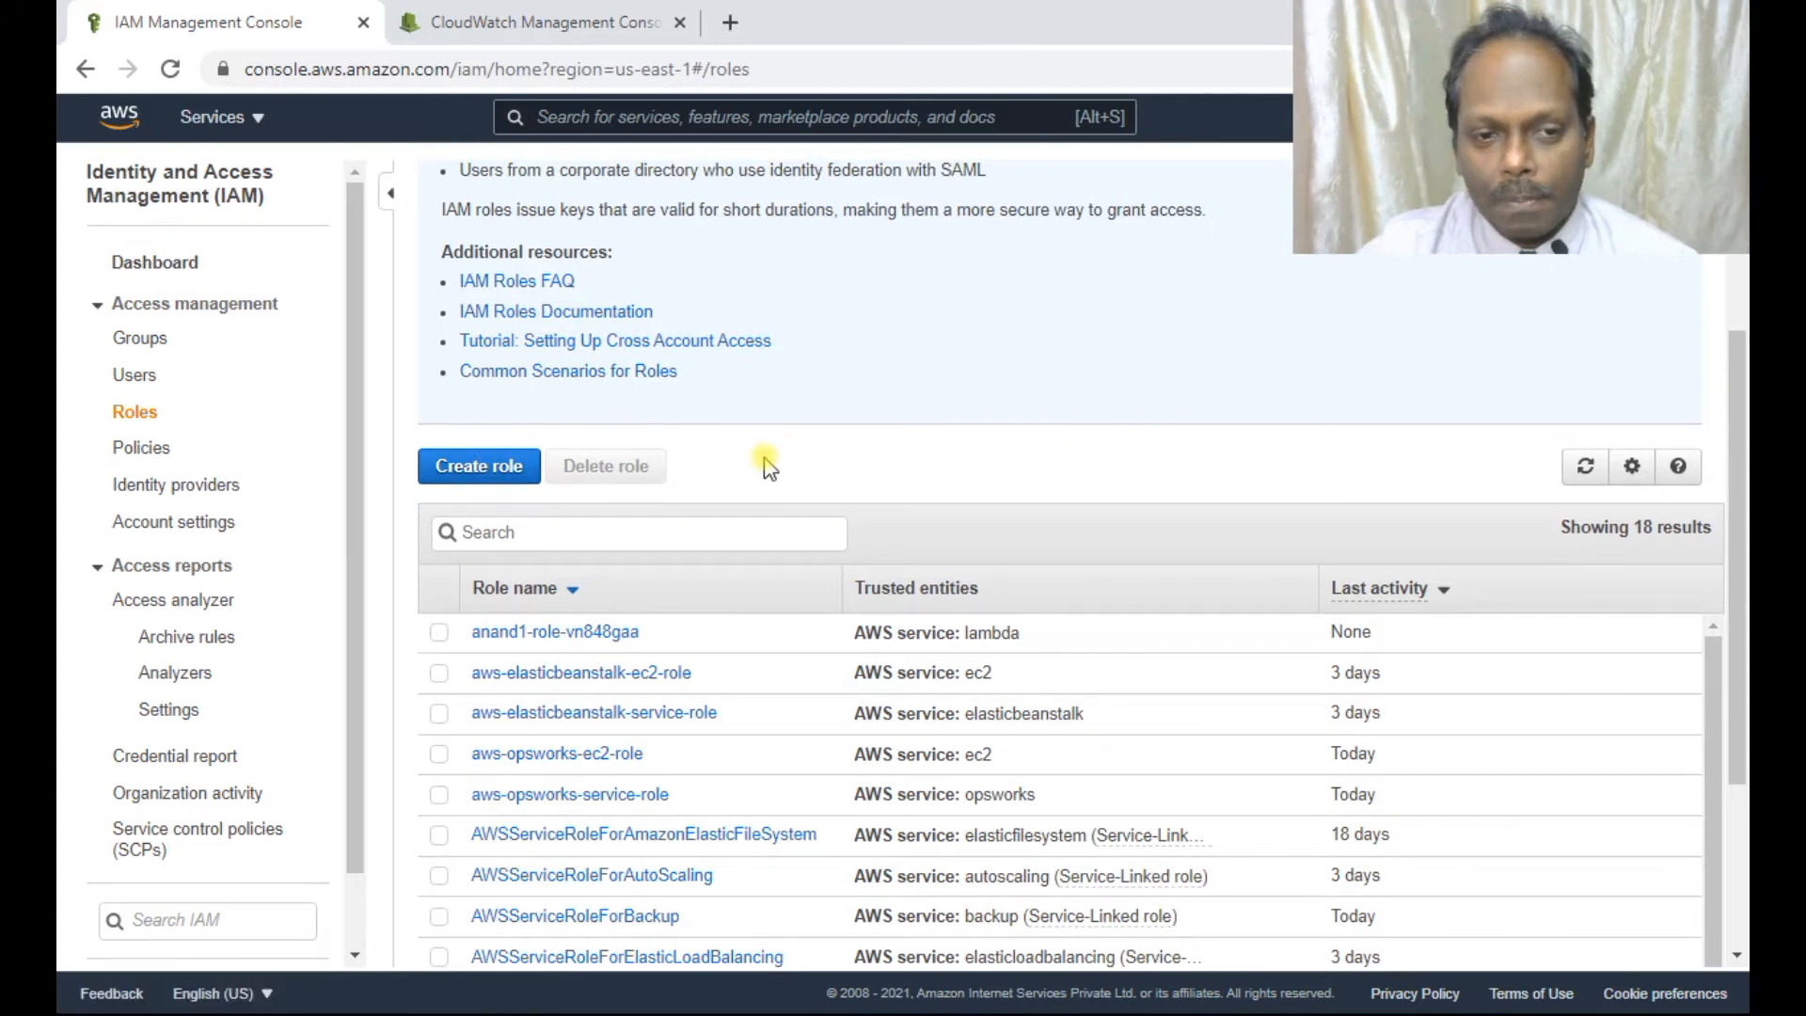
pyautogui.click(454, 471)
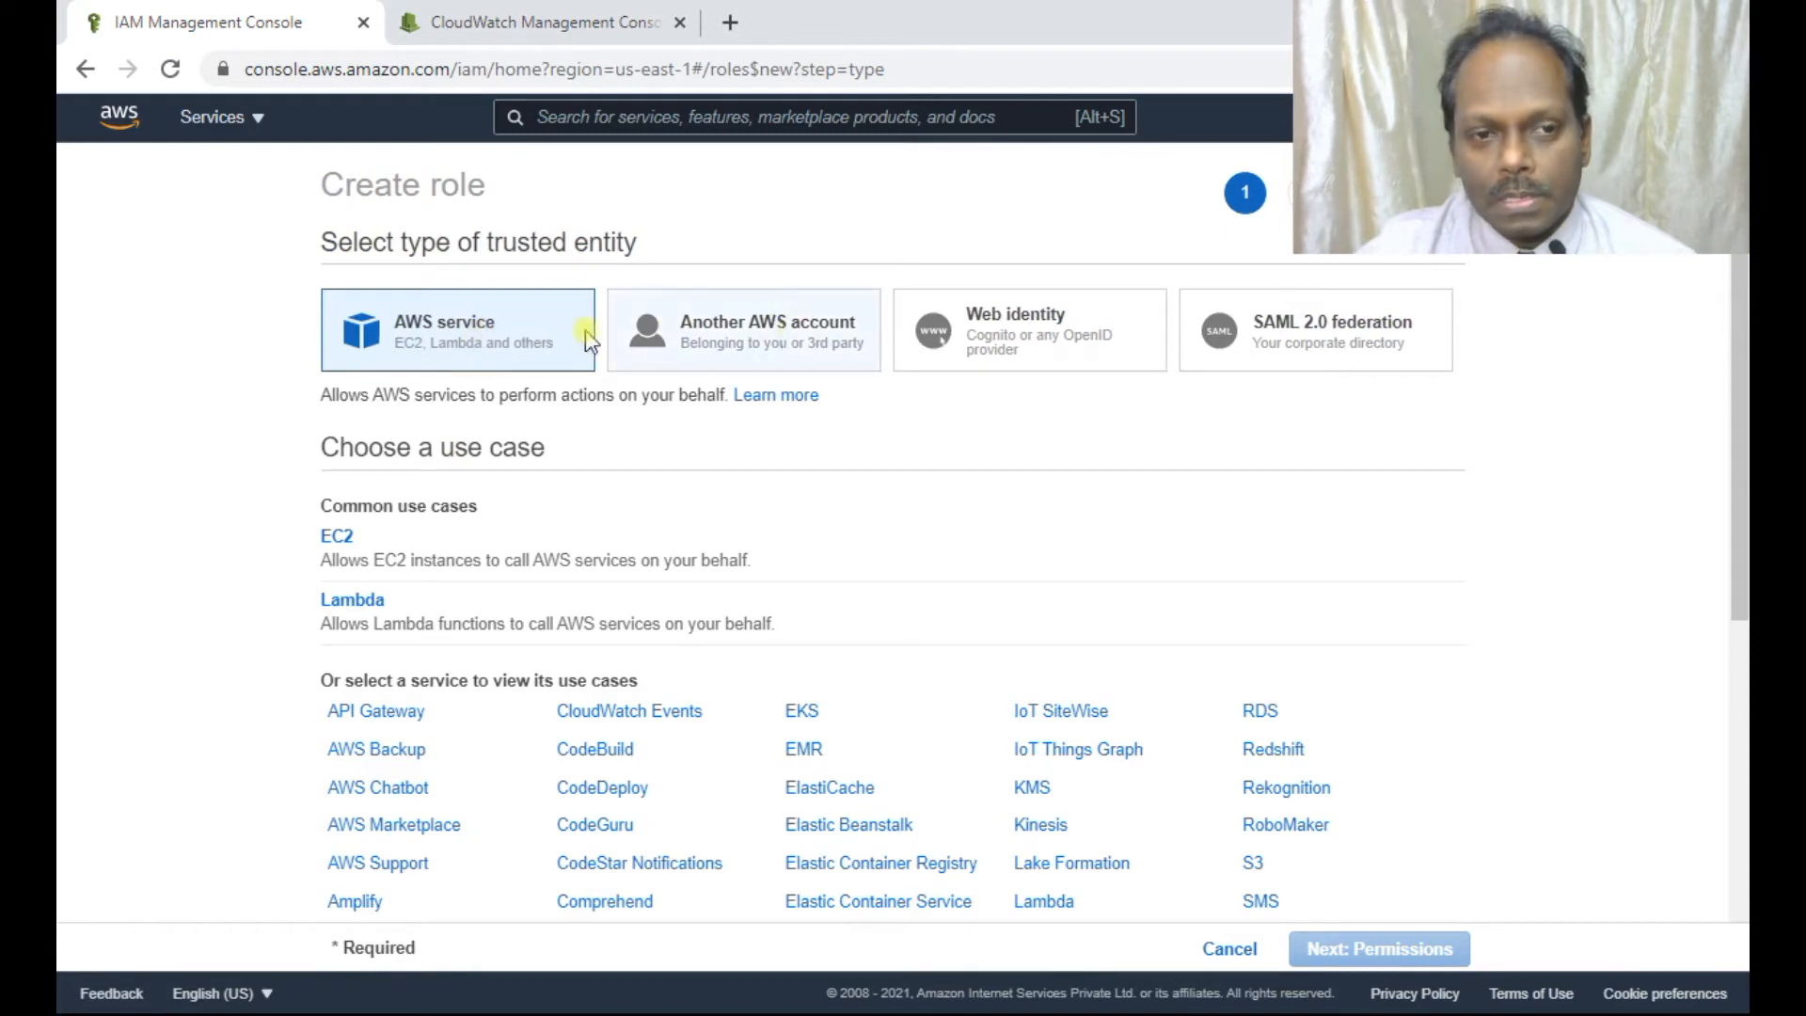
# Make EC2 the trusted service and attach the CloudWatchFullAccess policy.
pyautogui.click(338, 535)
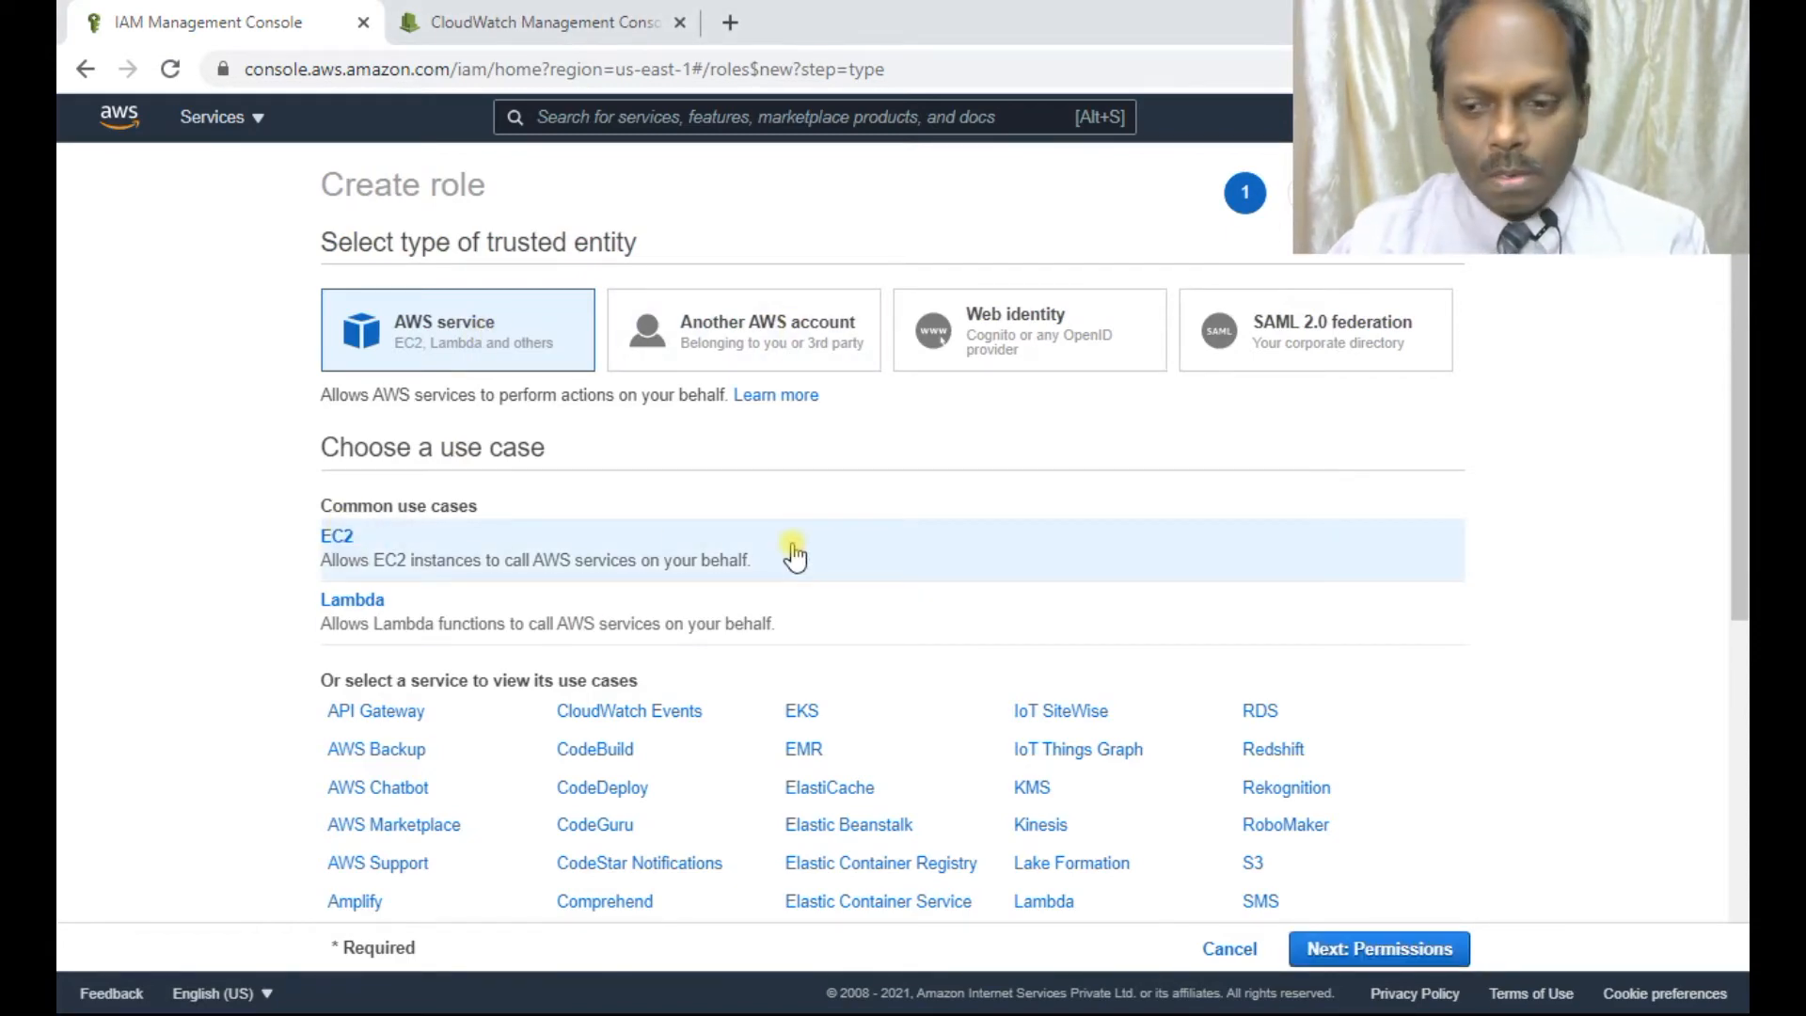
pyautogui.click(1337, 948)
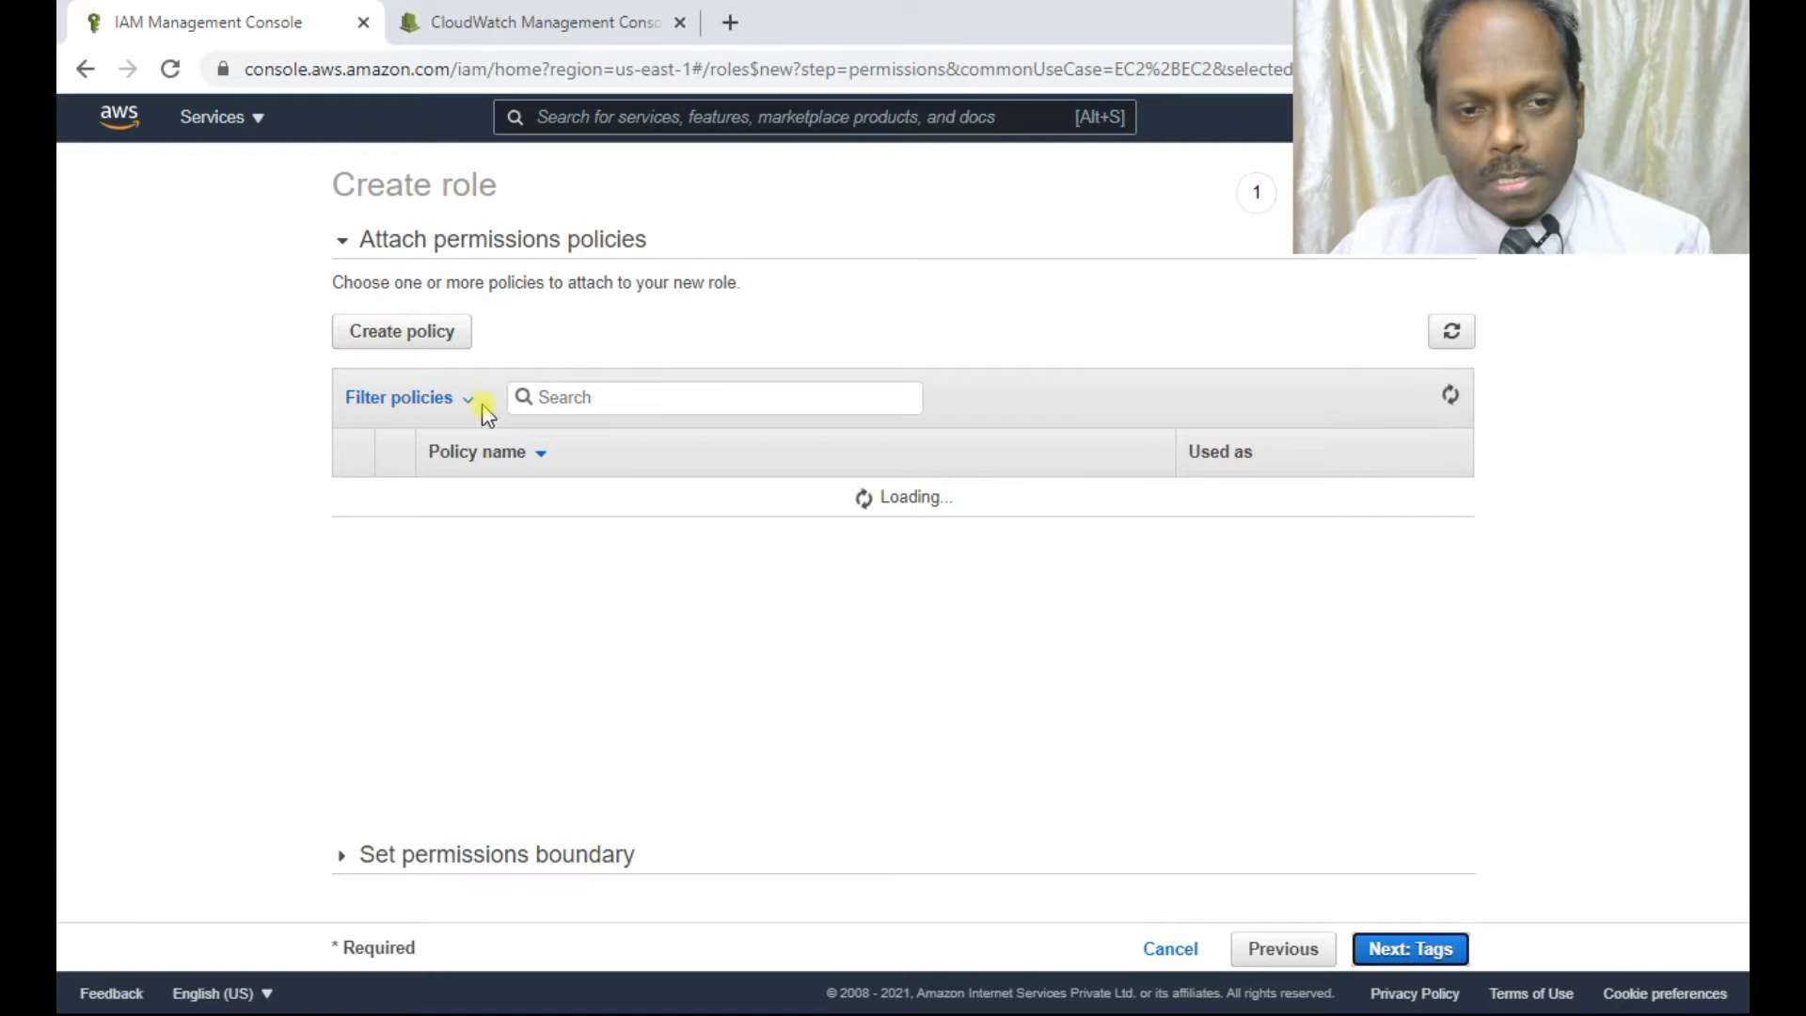
pyautogui.click(568, 396)
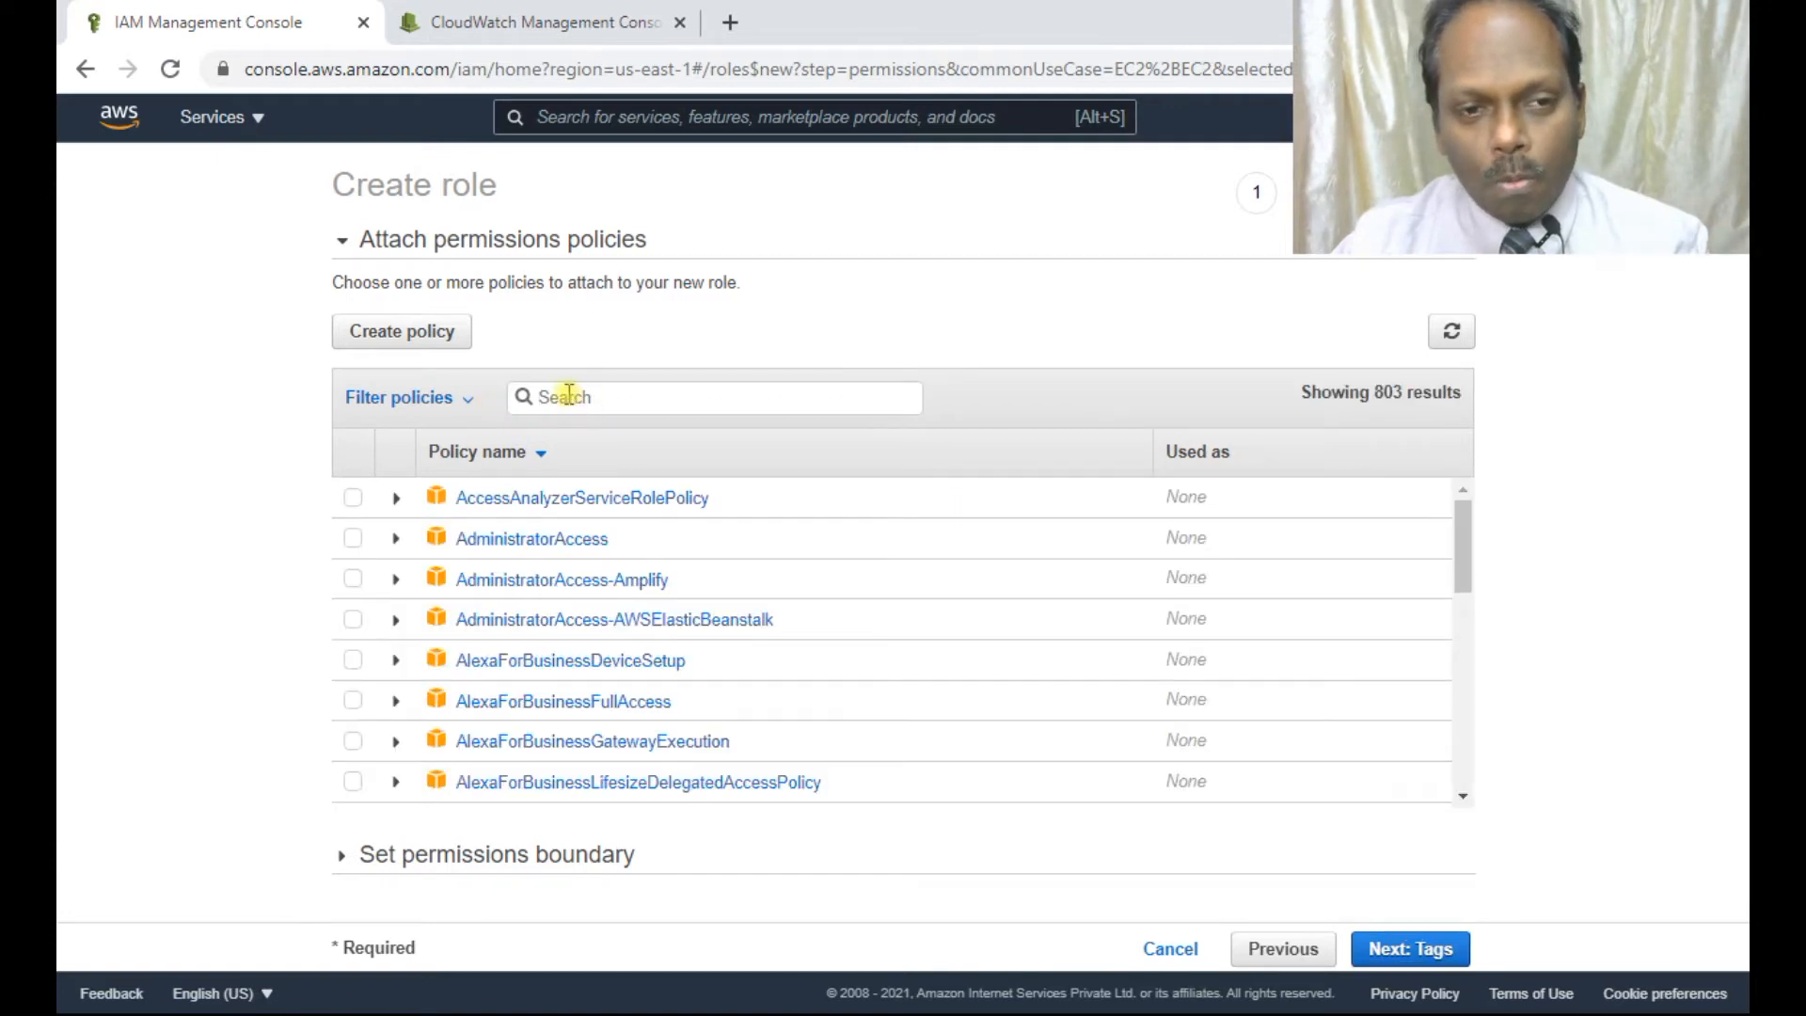
pyautogui.write('cloudwat')
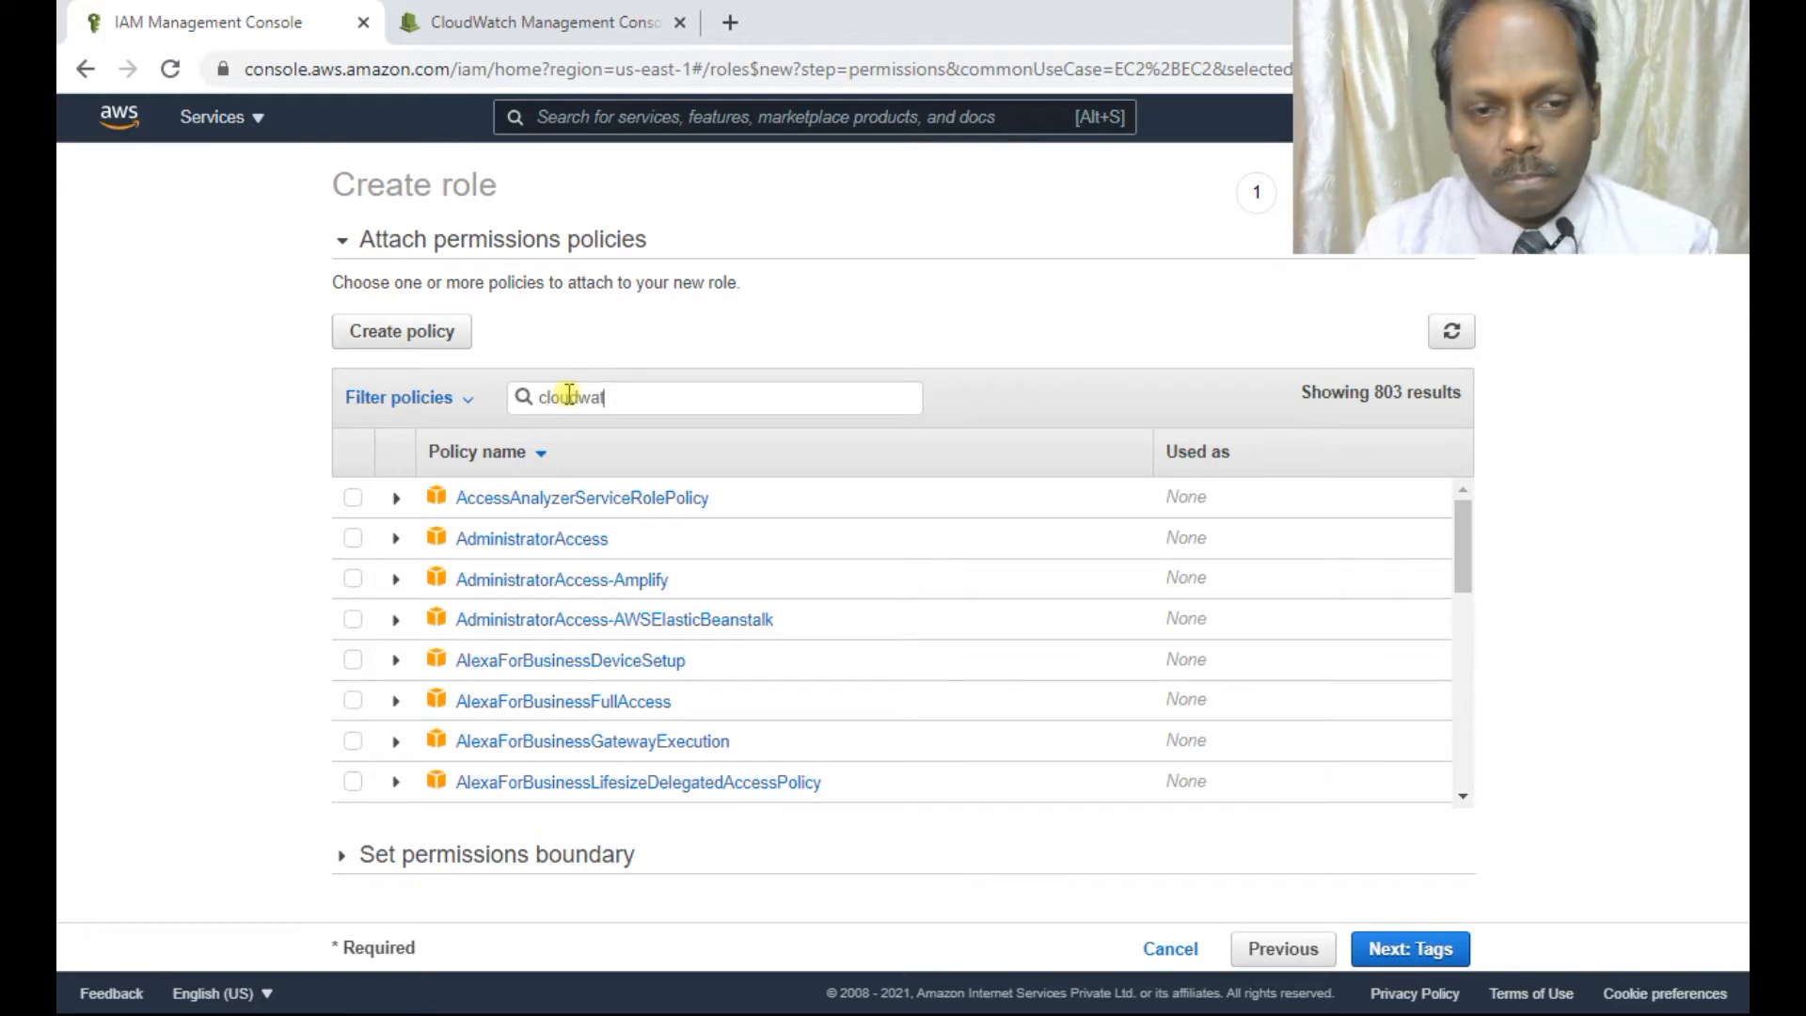
pyautogui.write('chfull')
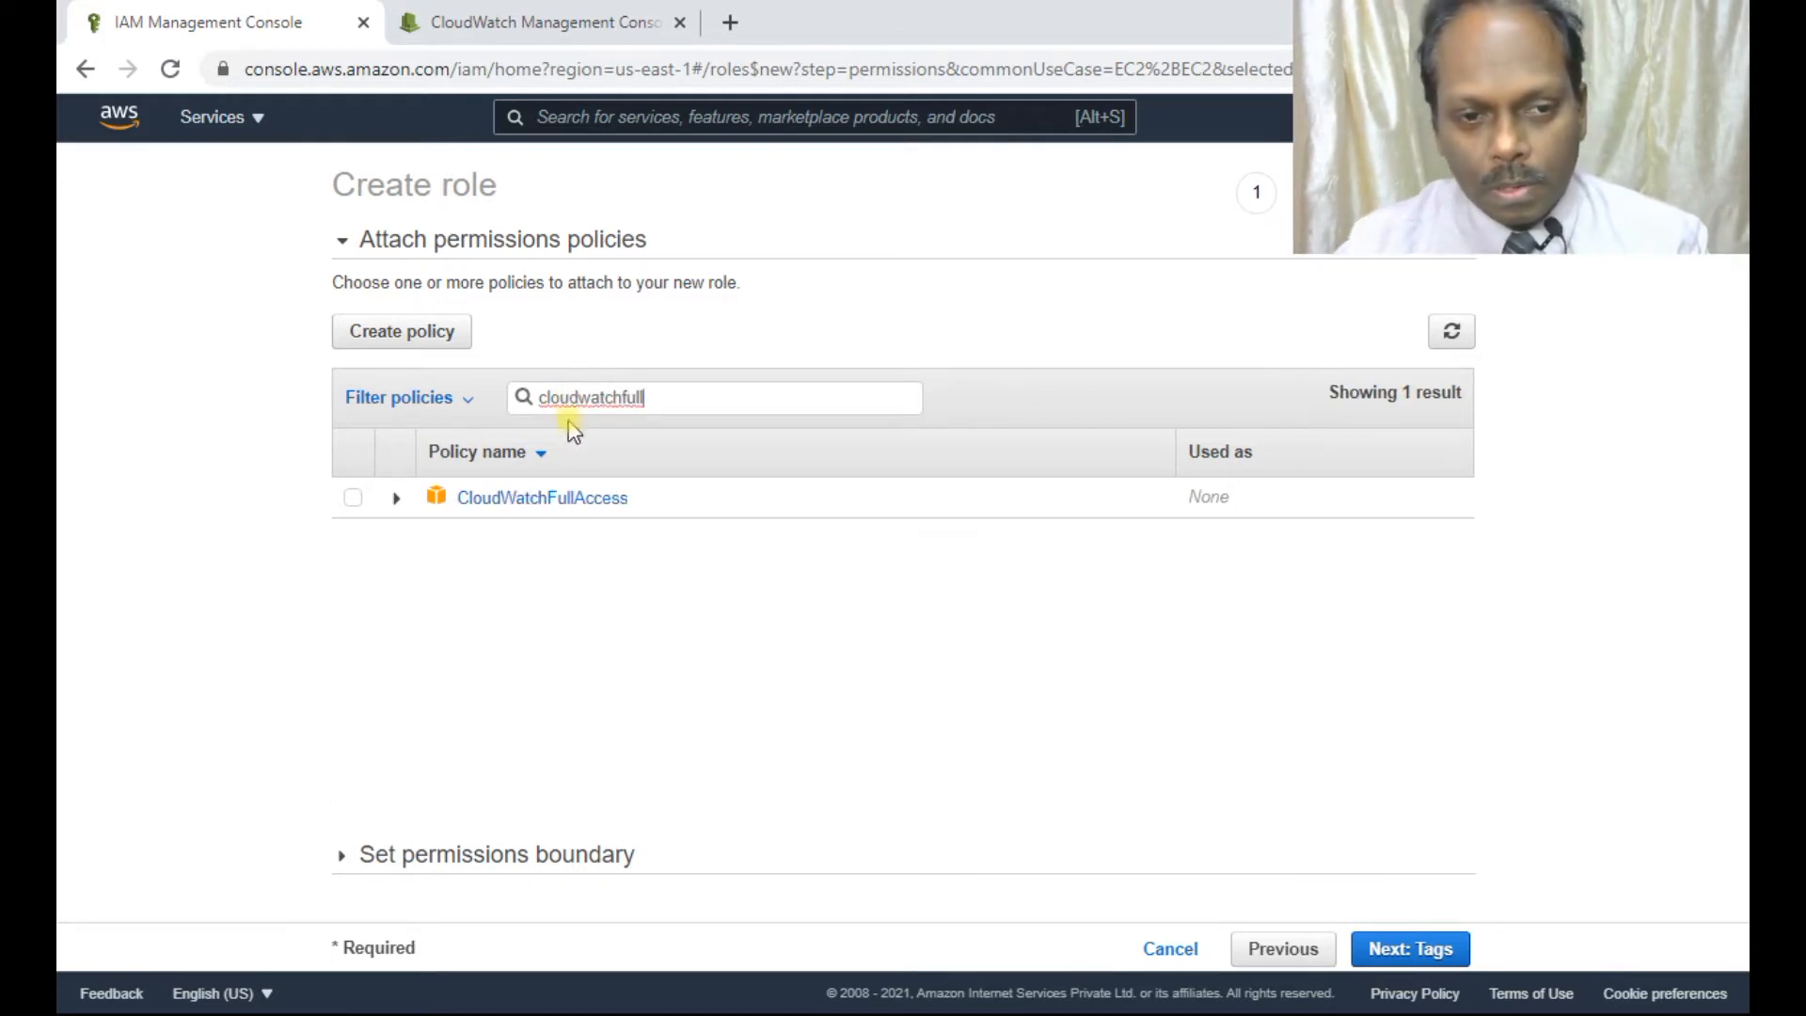
pyautogui.click(348, 501)
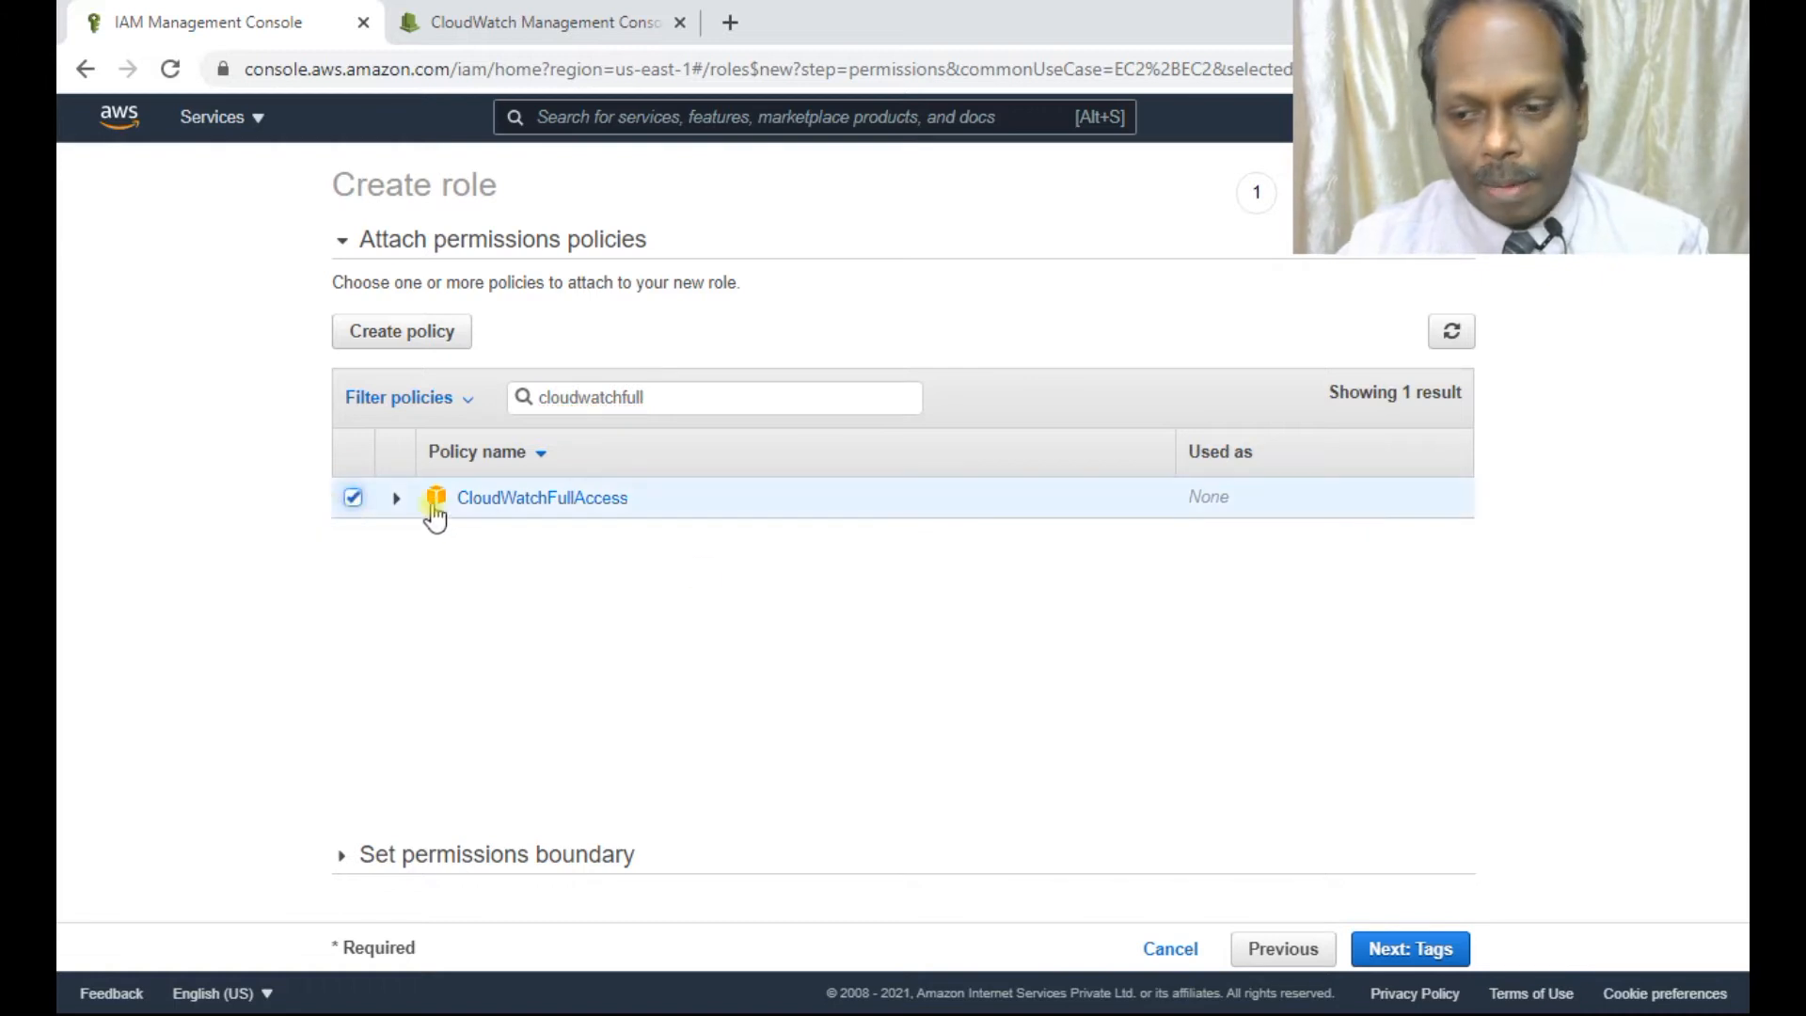
# Skip tags, name the role 'CloudW', create it, and return to the IAM dashboard.
pyautogui.click(1412, 952)
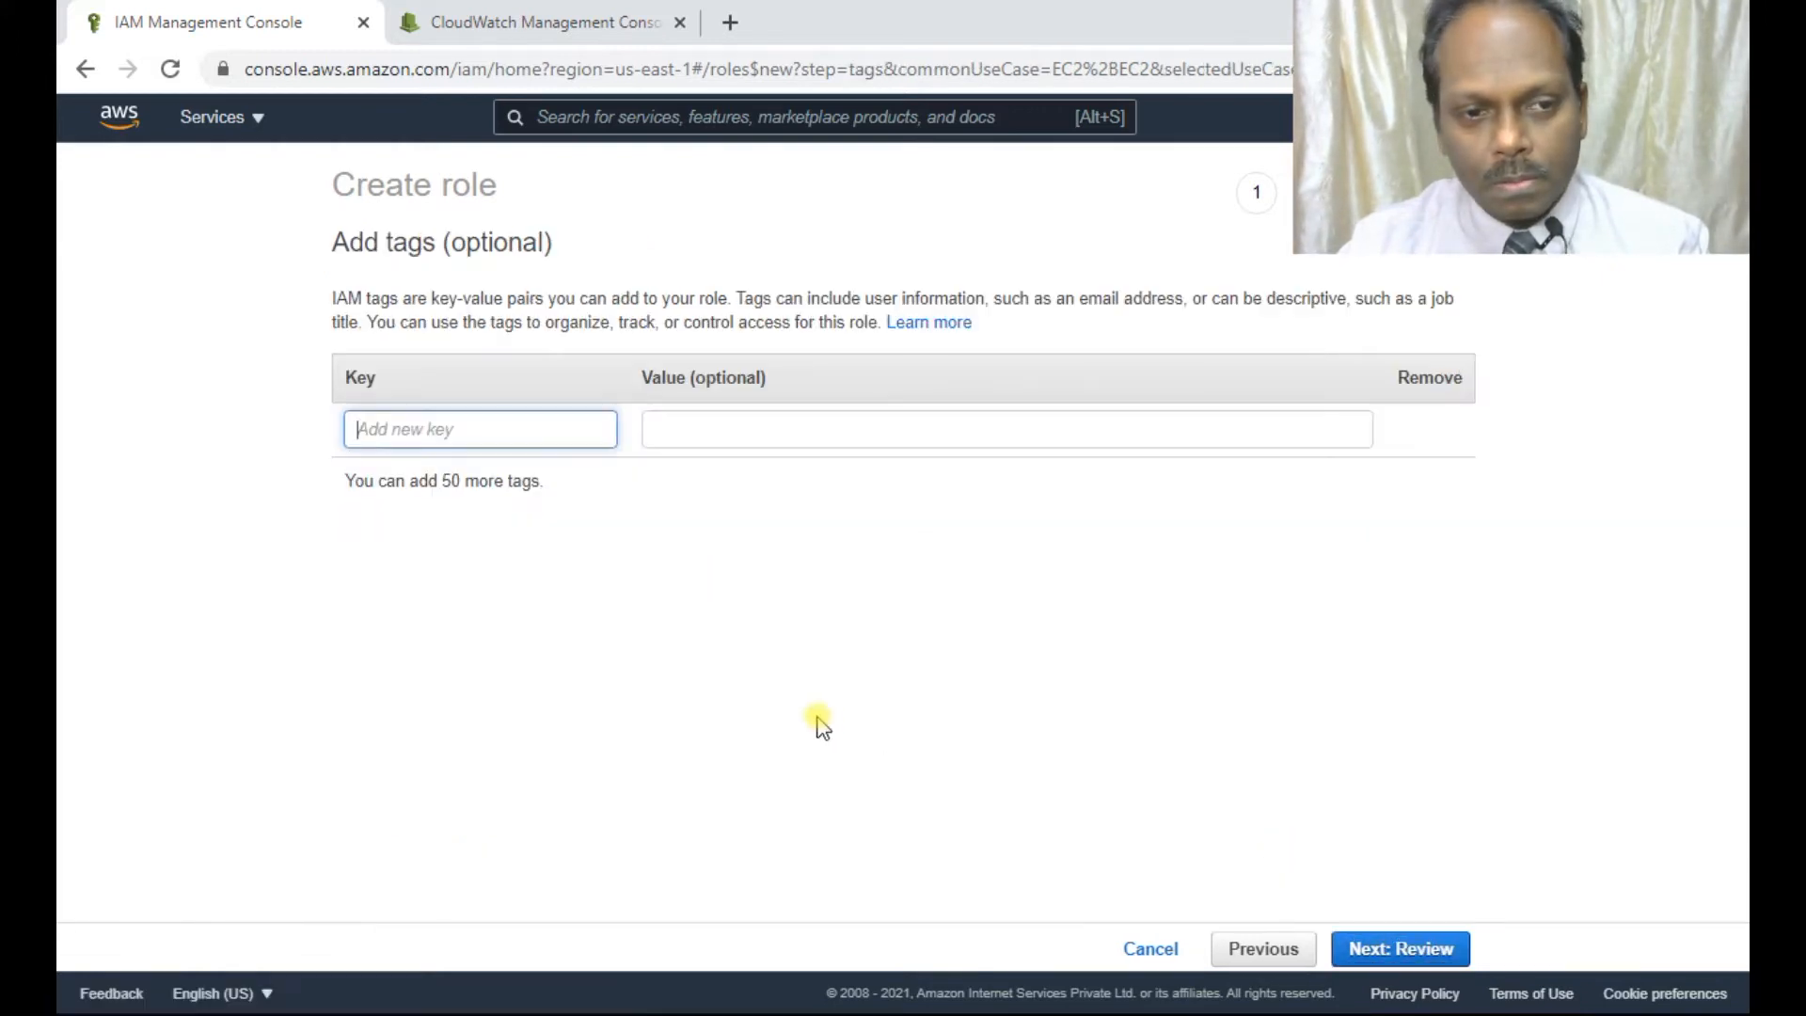
pyautogui.click(1364, 950)
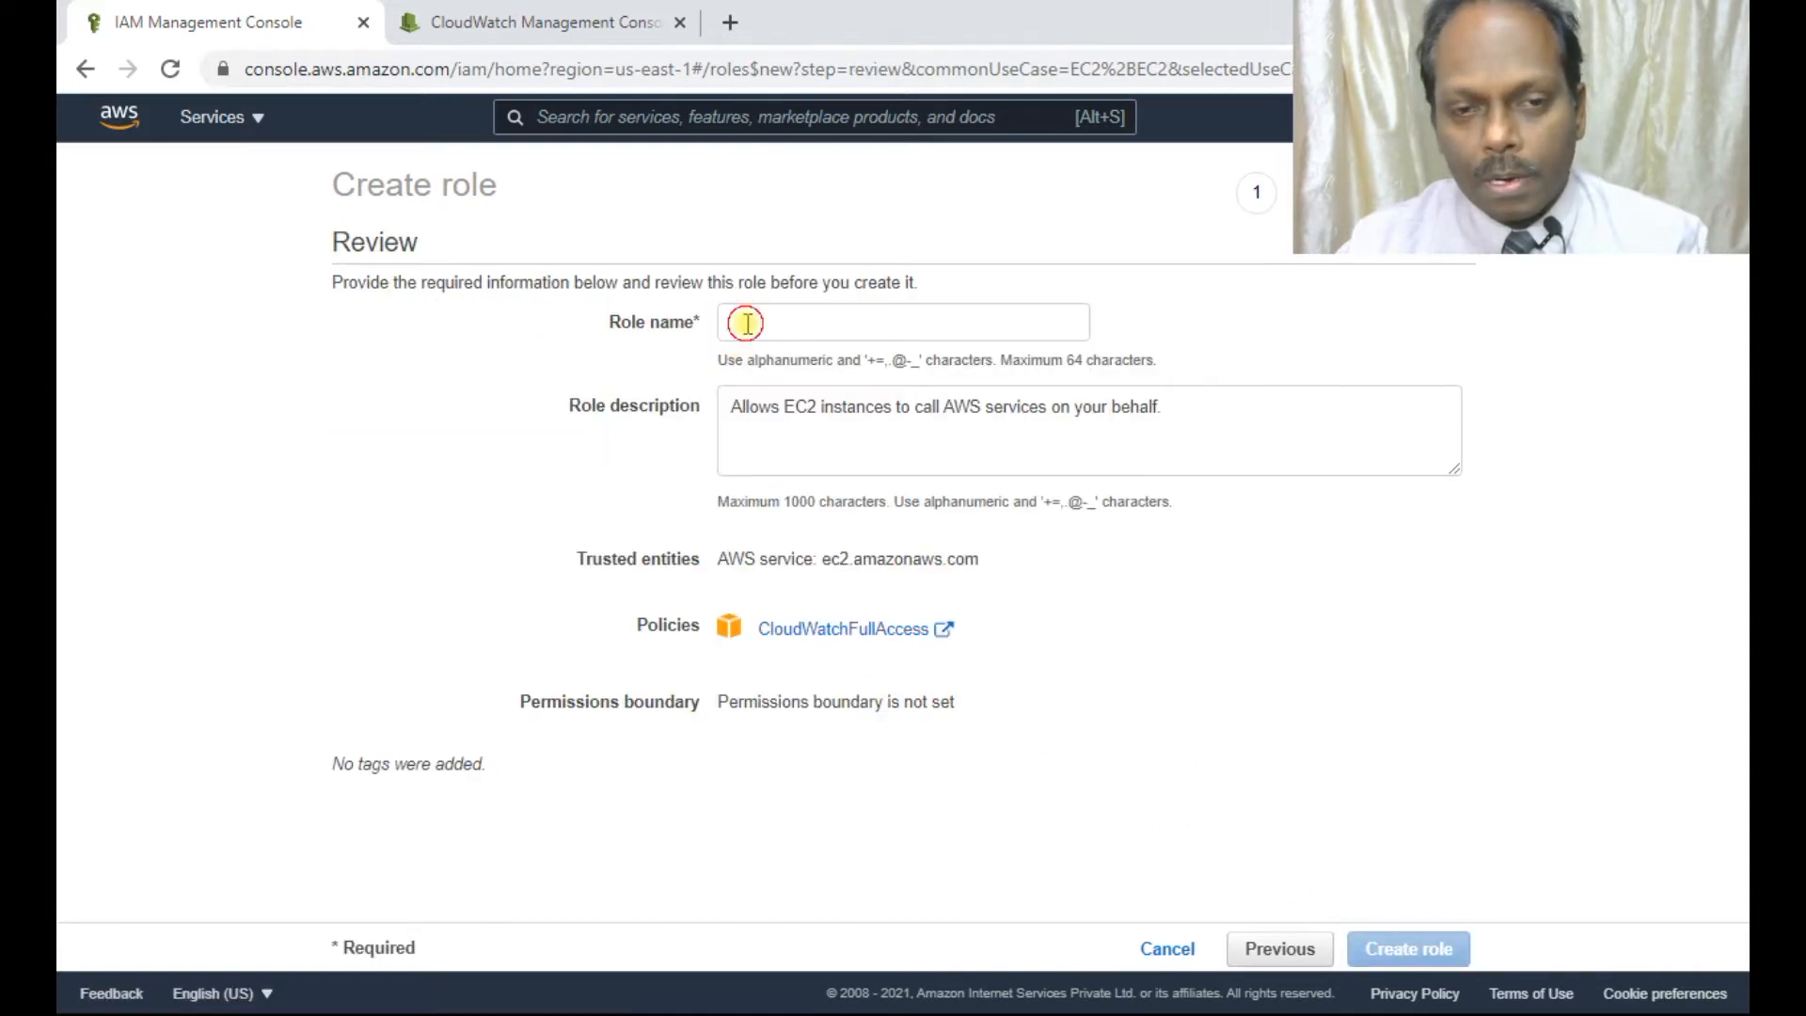
pyautogui.click(746, 324)
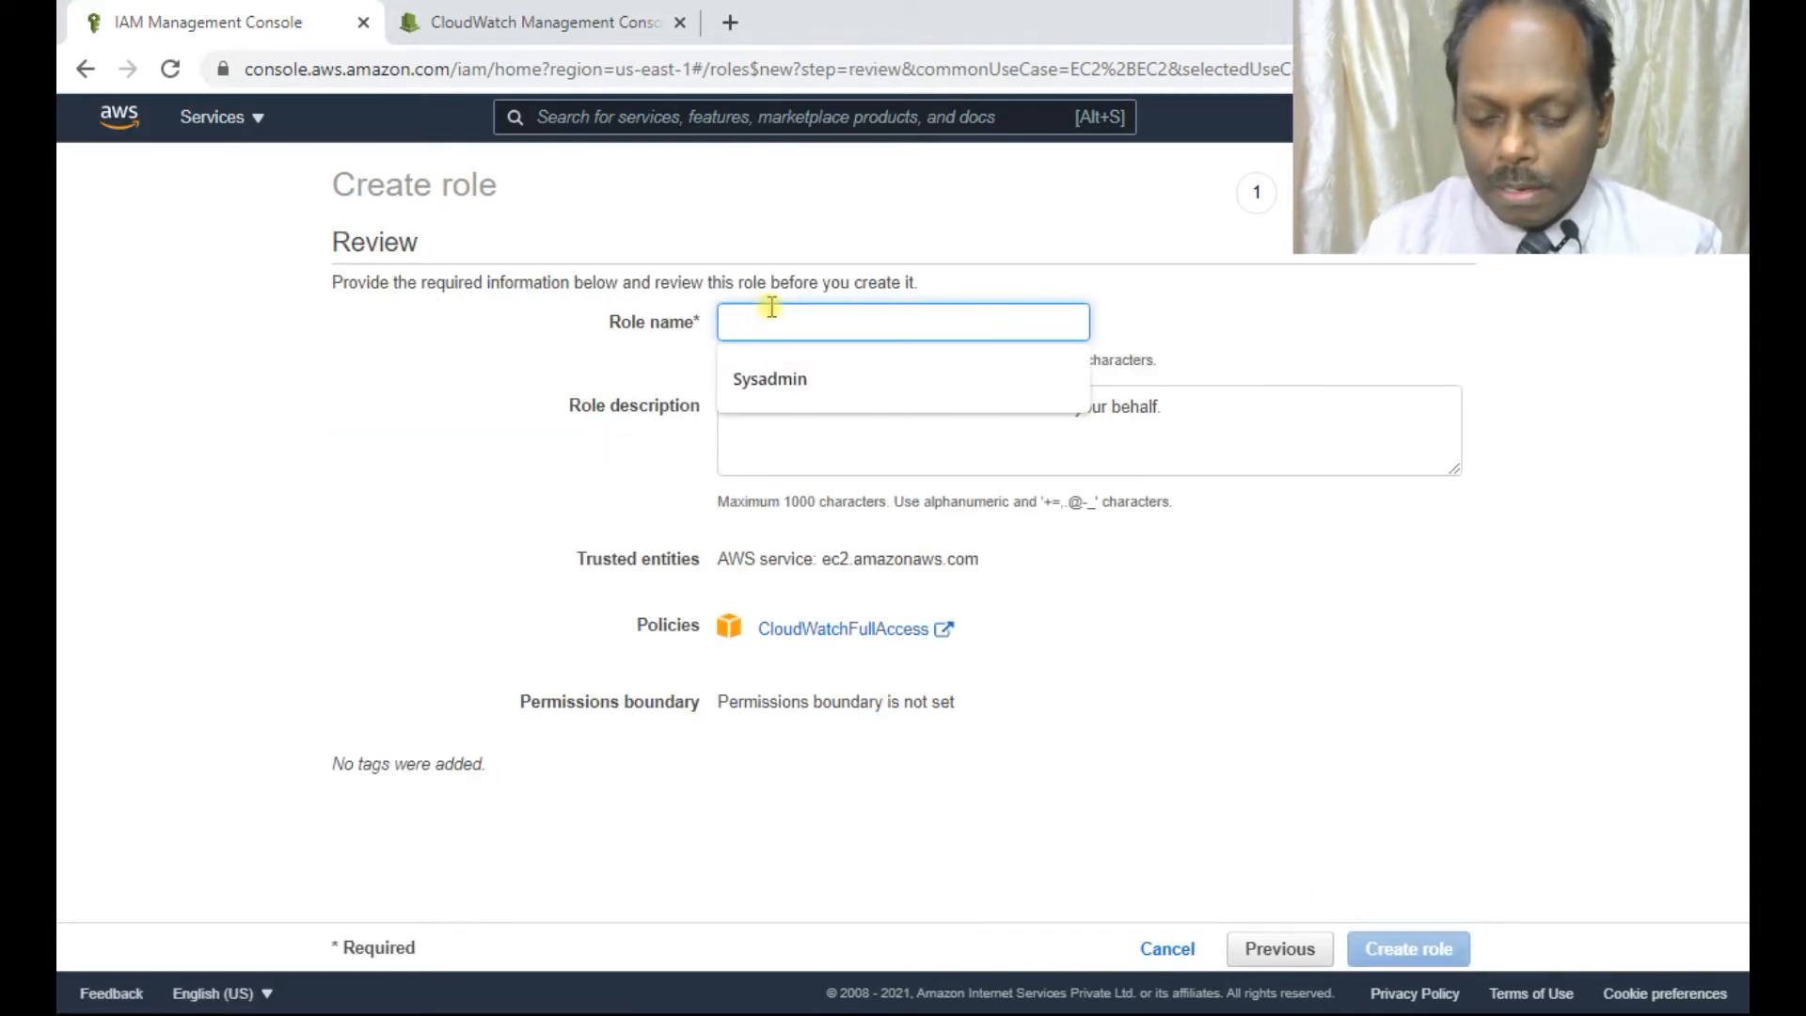
pyautogui.write('CloudWatchAnand')
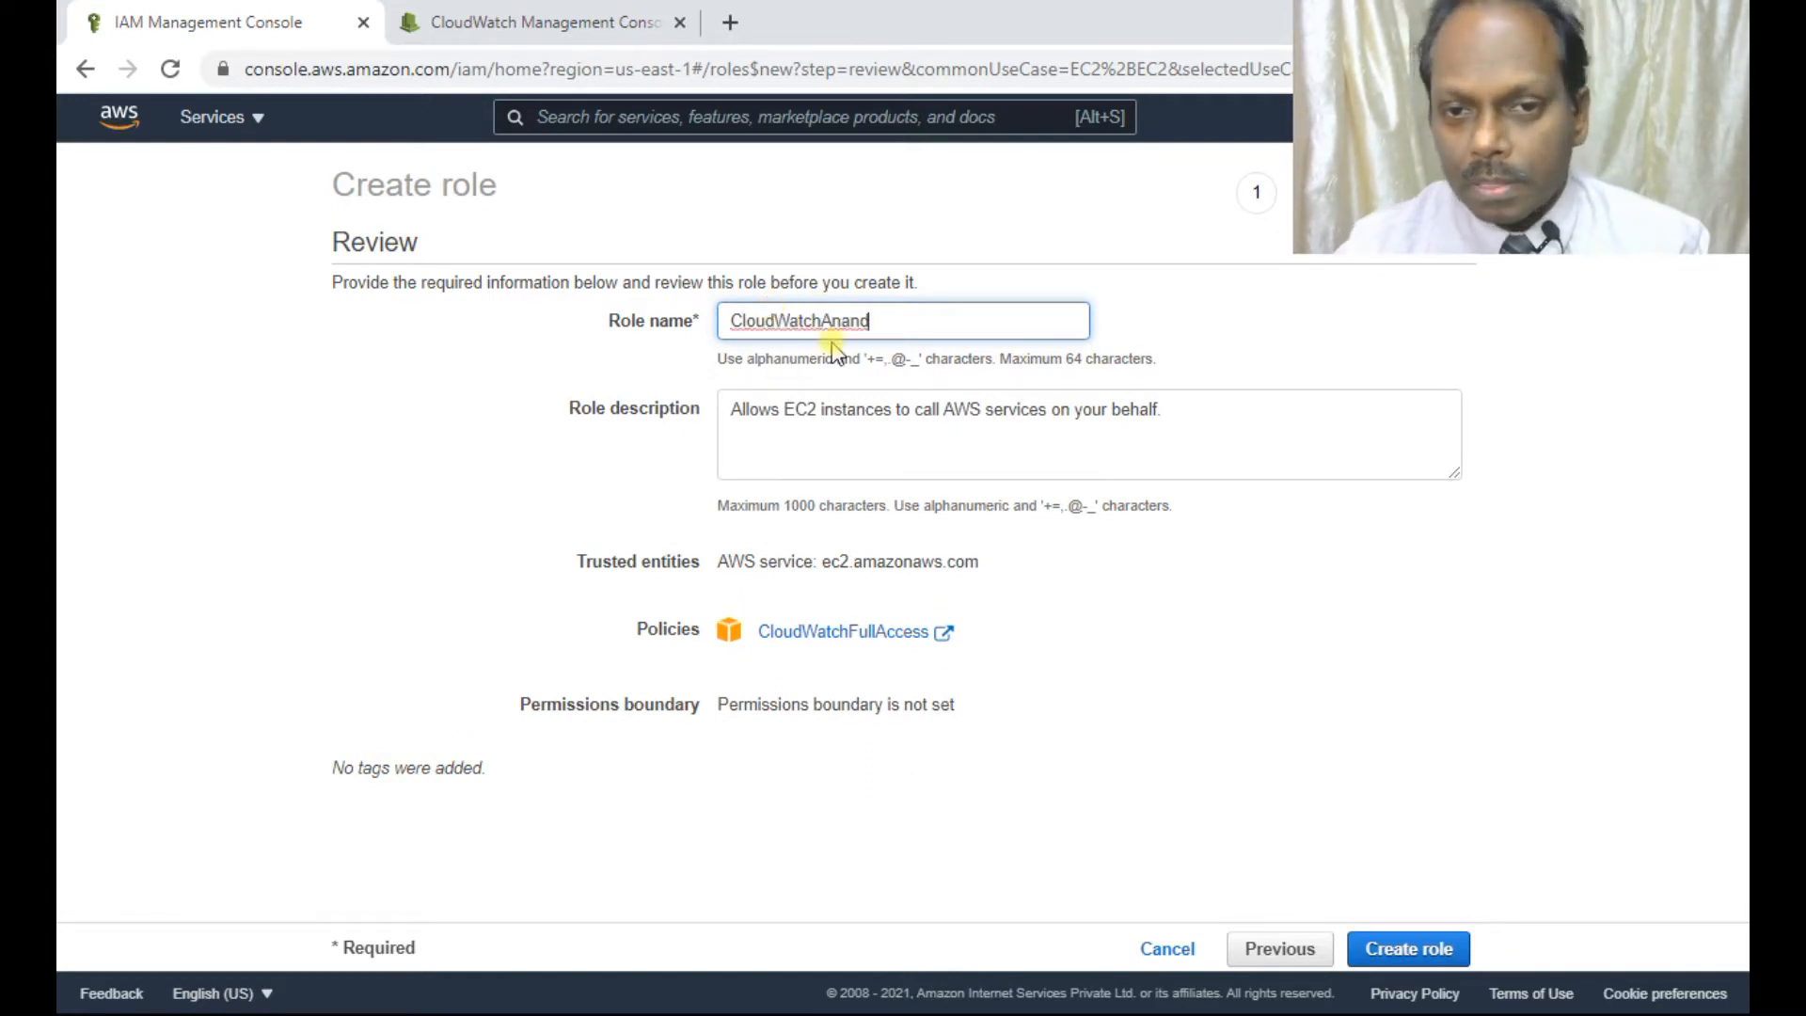
pyautogui.click(1407, 950)
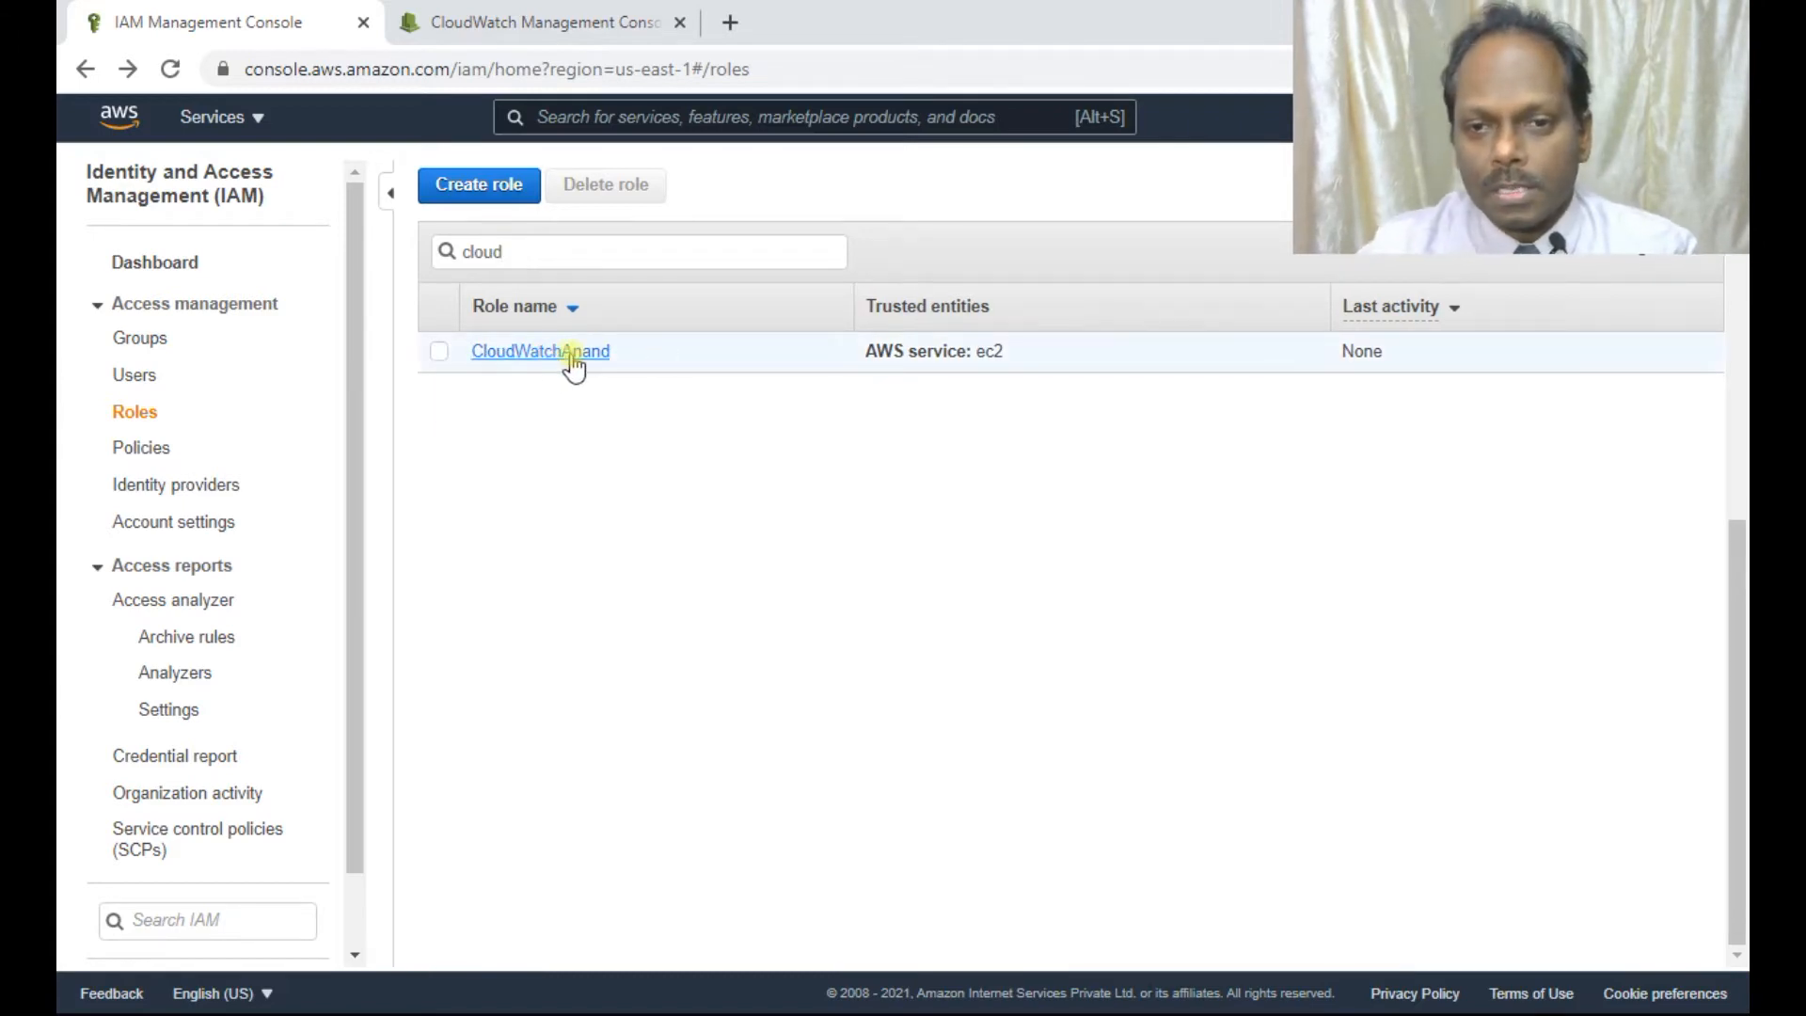
pyautogui.click(155, 265)
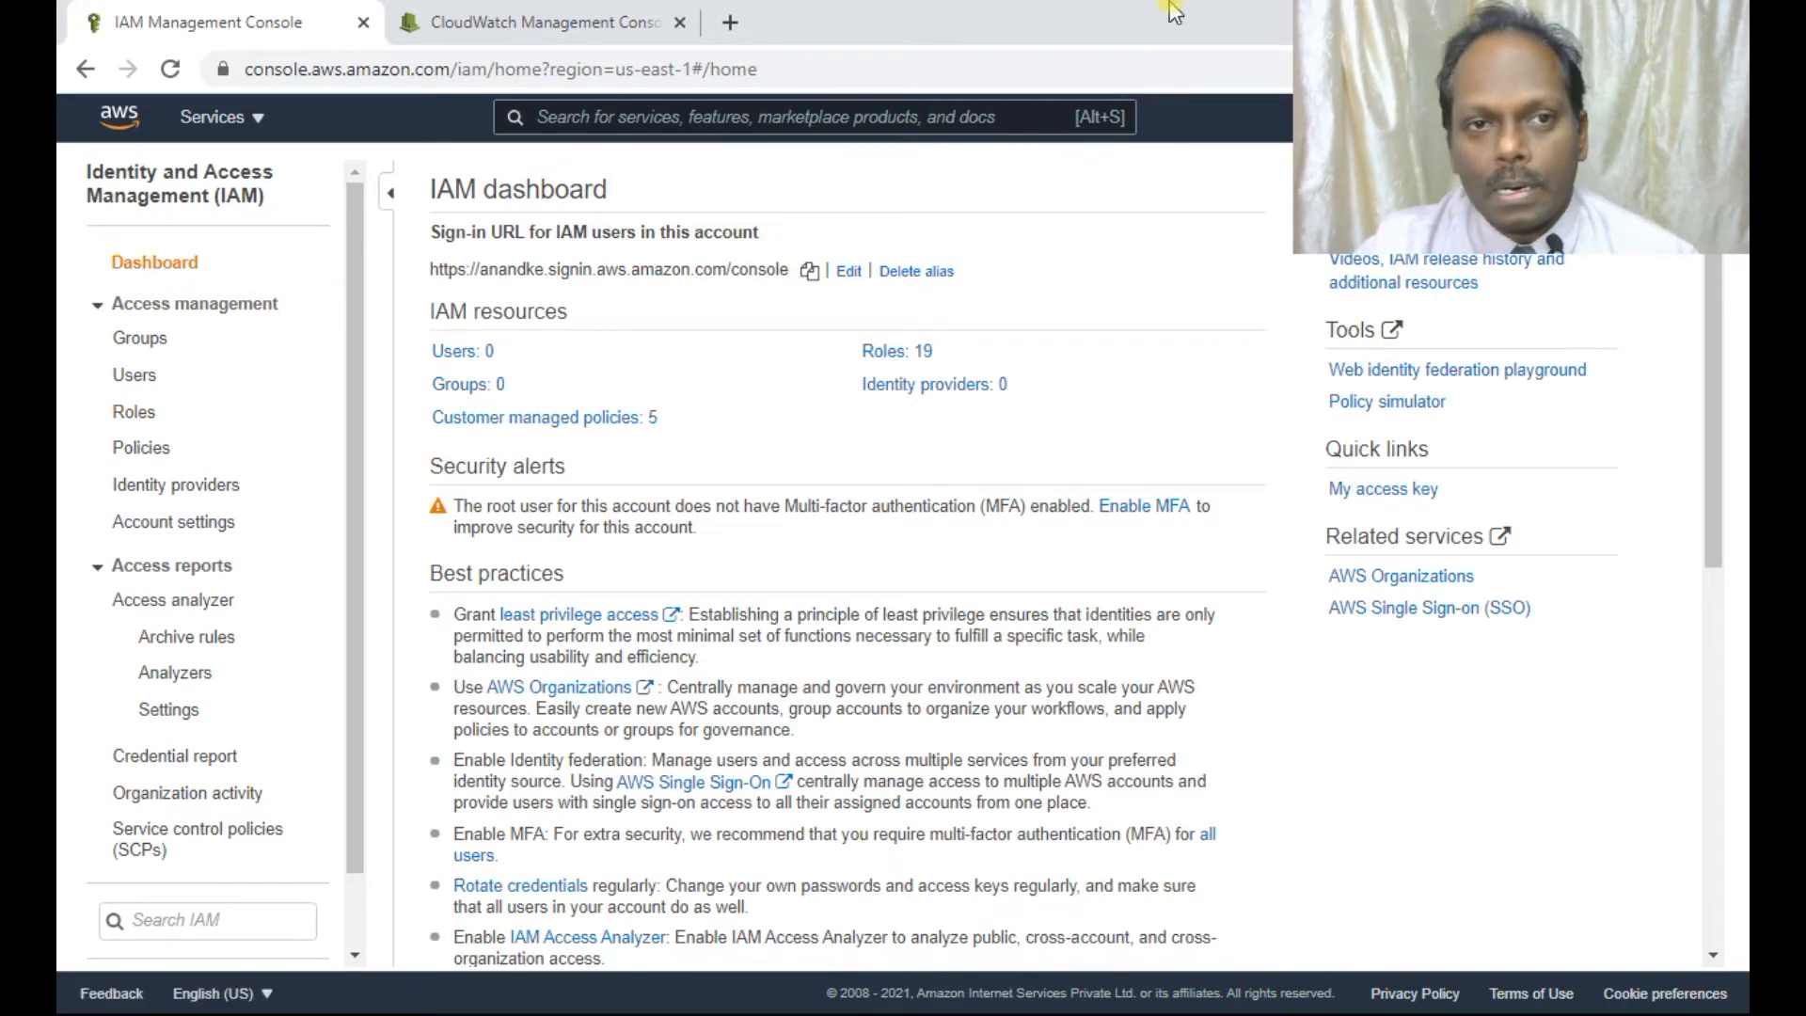
# Go from the CloudWatch tab to the EC2 console's running instances list.
pyautogui.click(570, 32)
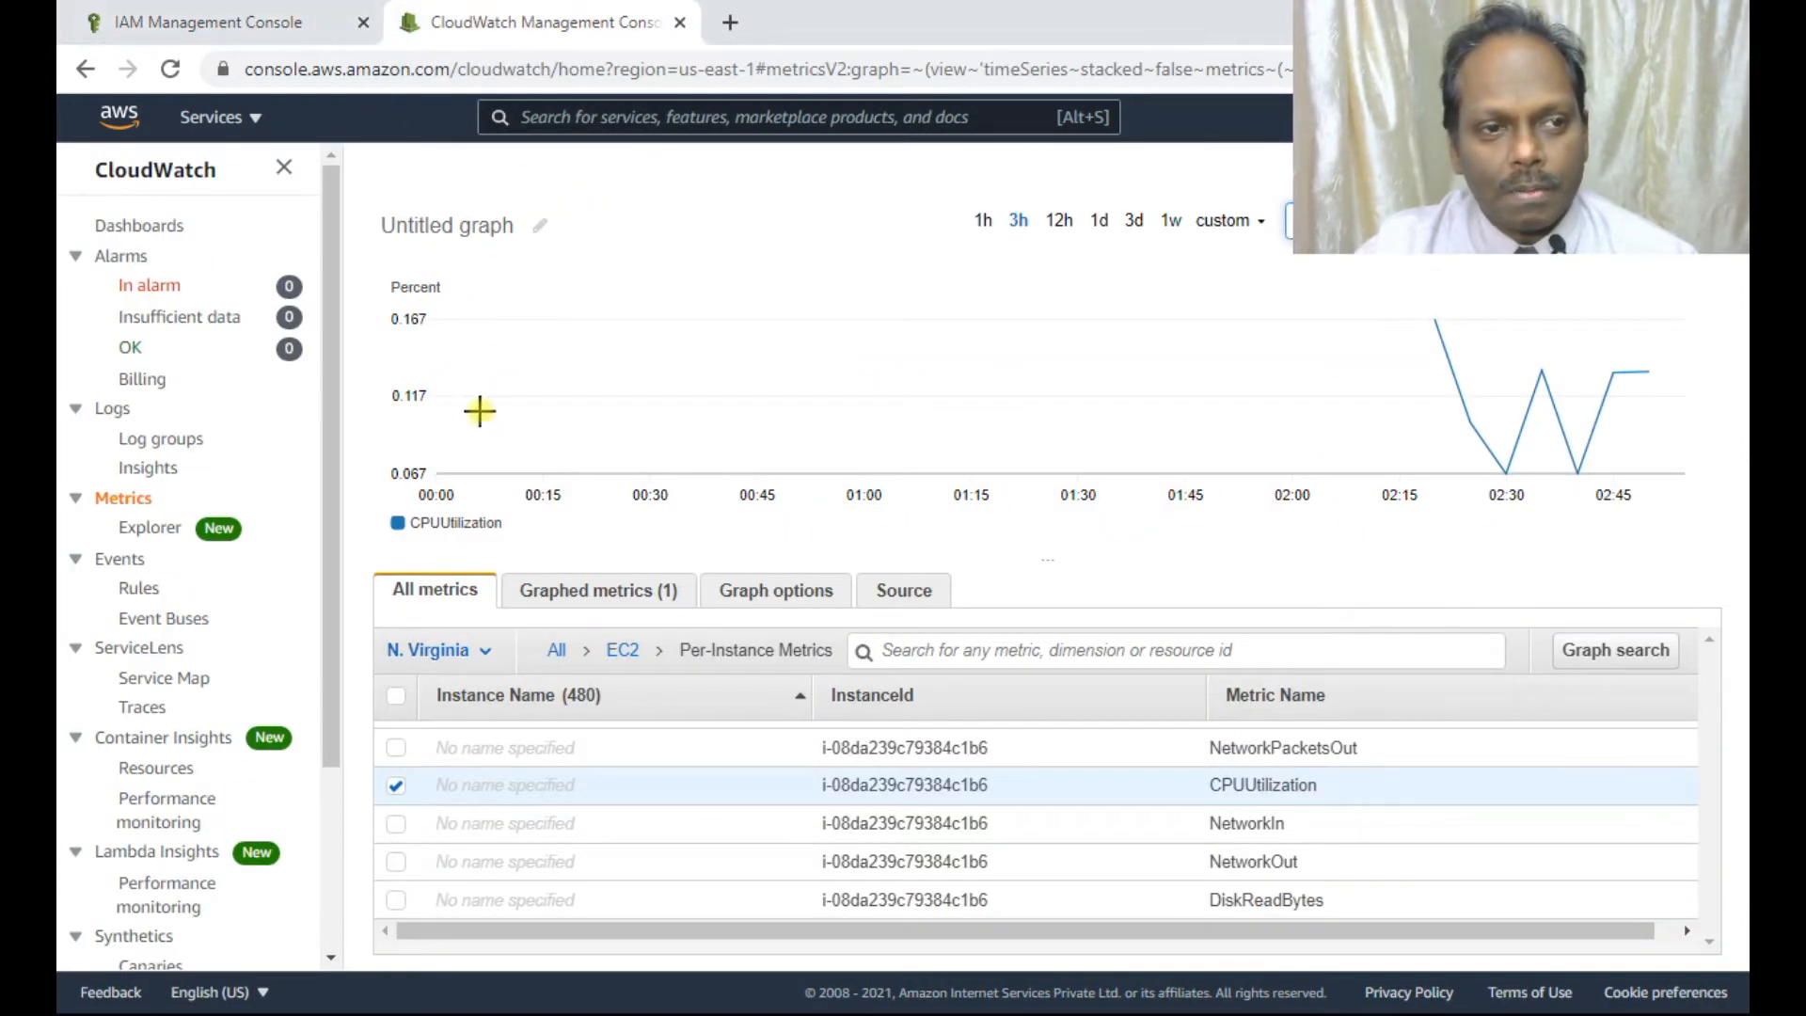
pyautogui.click(213, 119)
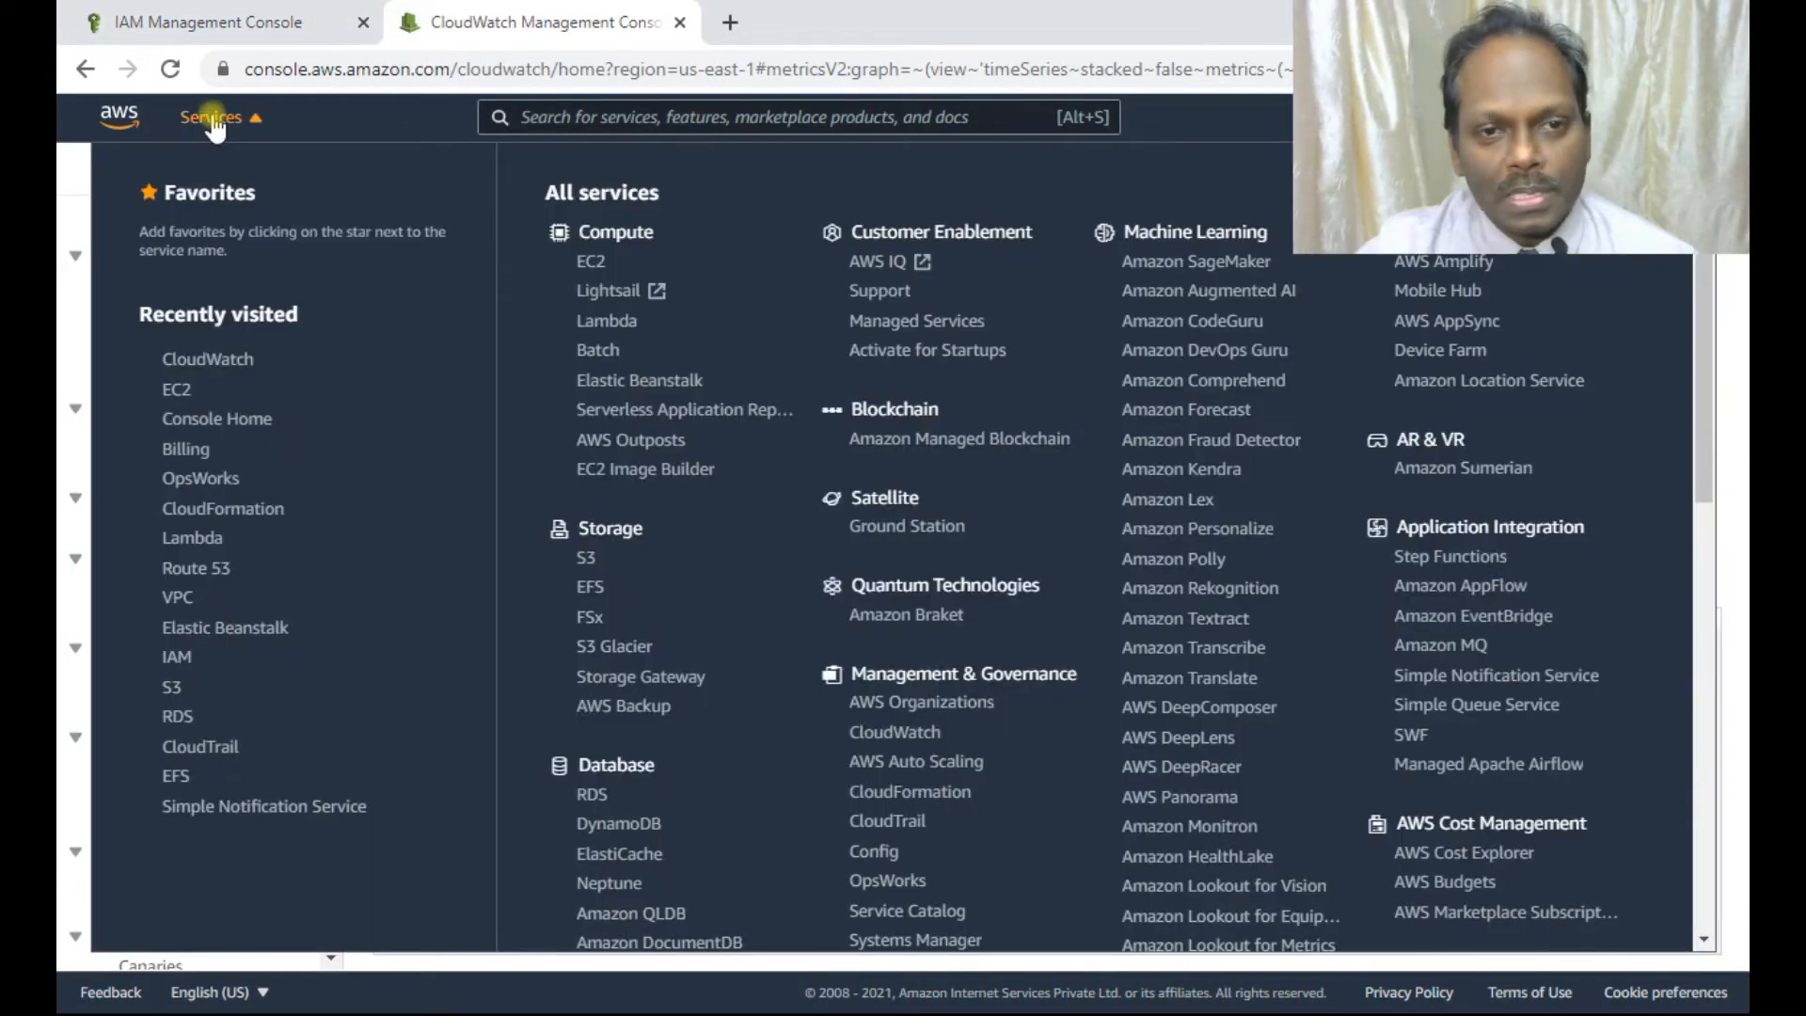
pyautogui.click(592, 266)
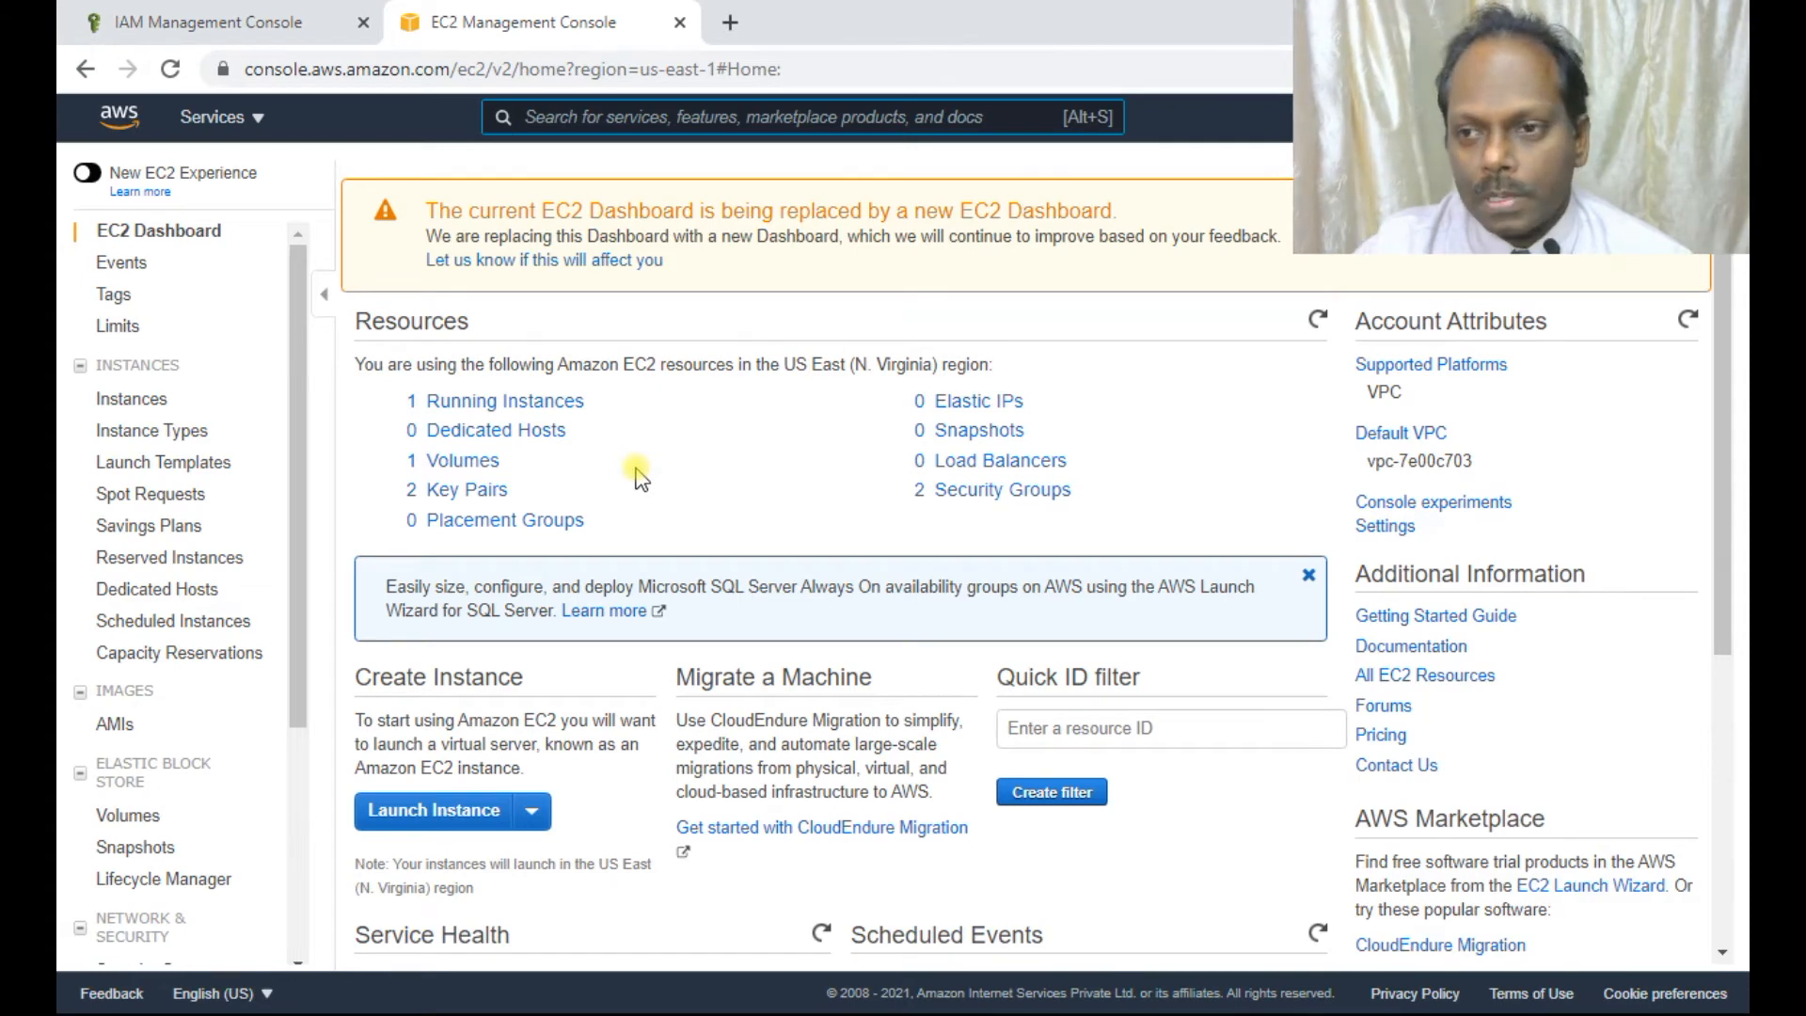
pyautogui.click(524, 404)
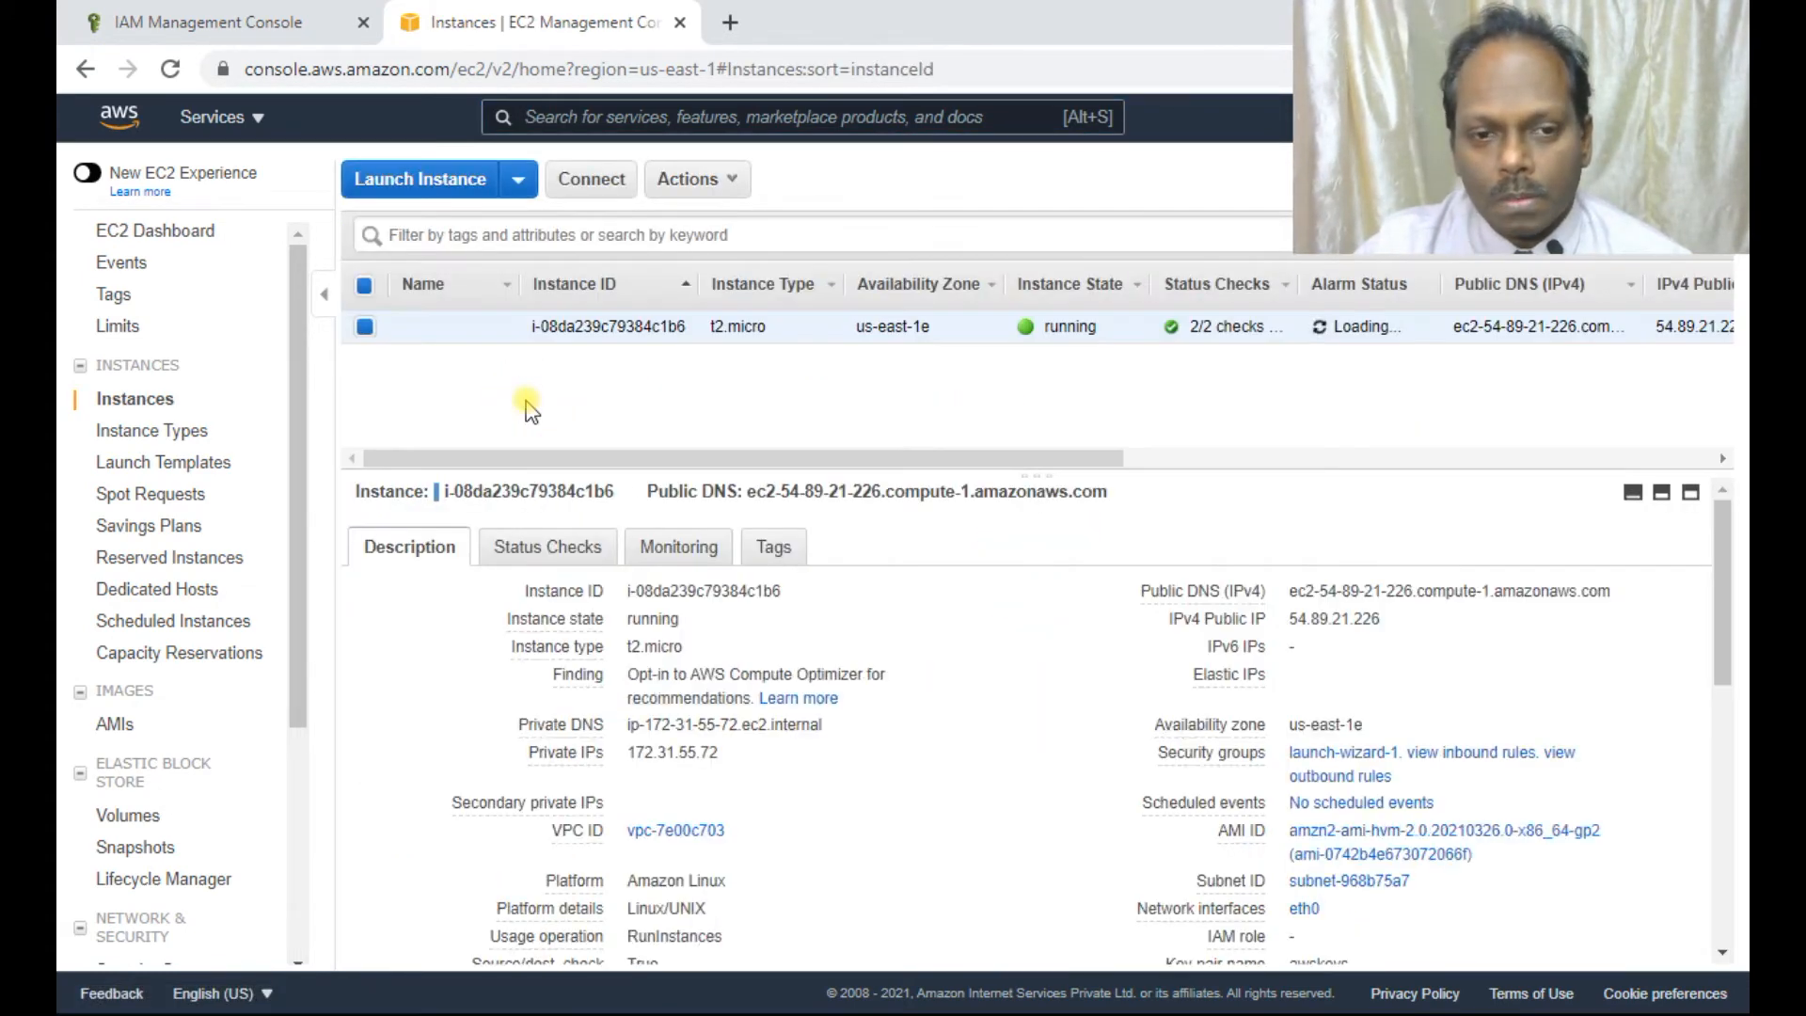
pyautogui.click(548, 547)
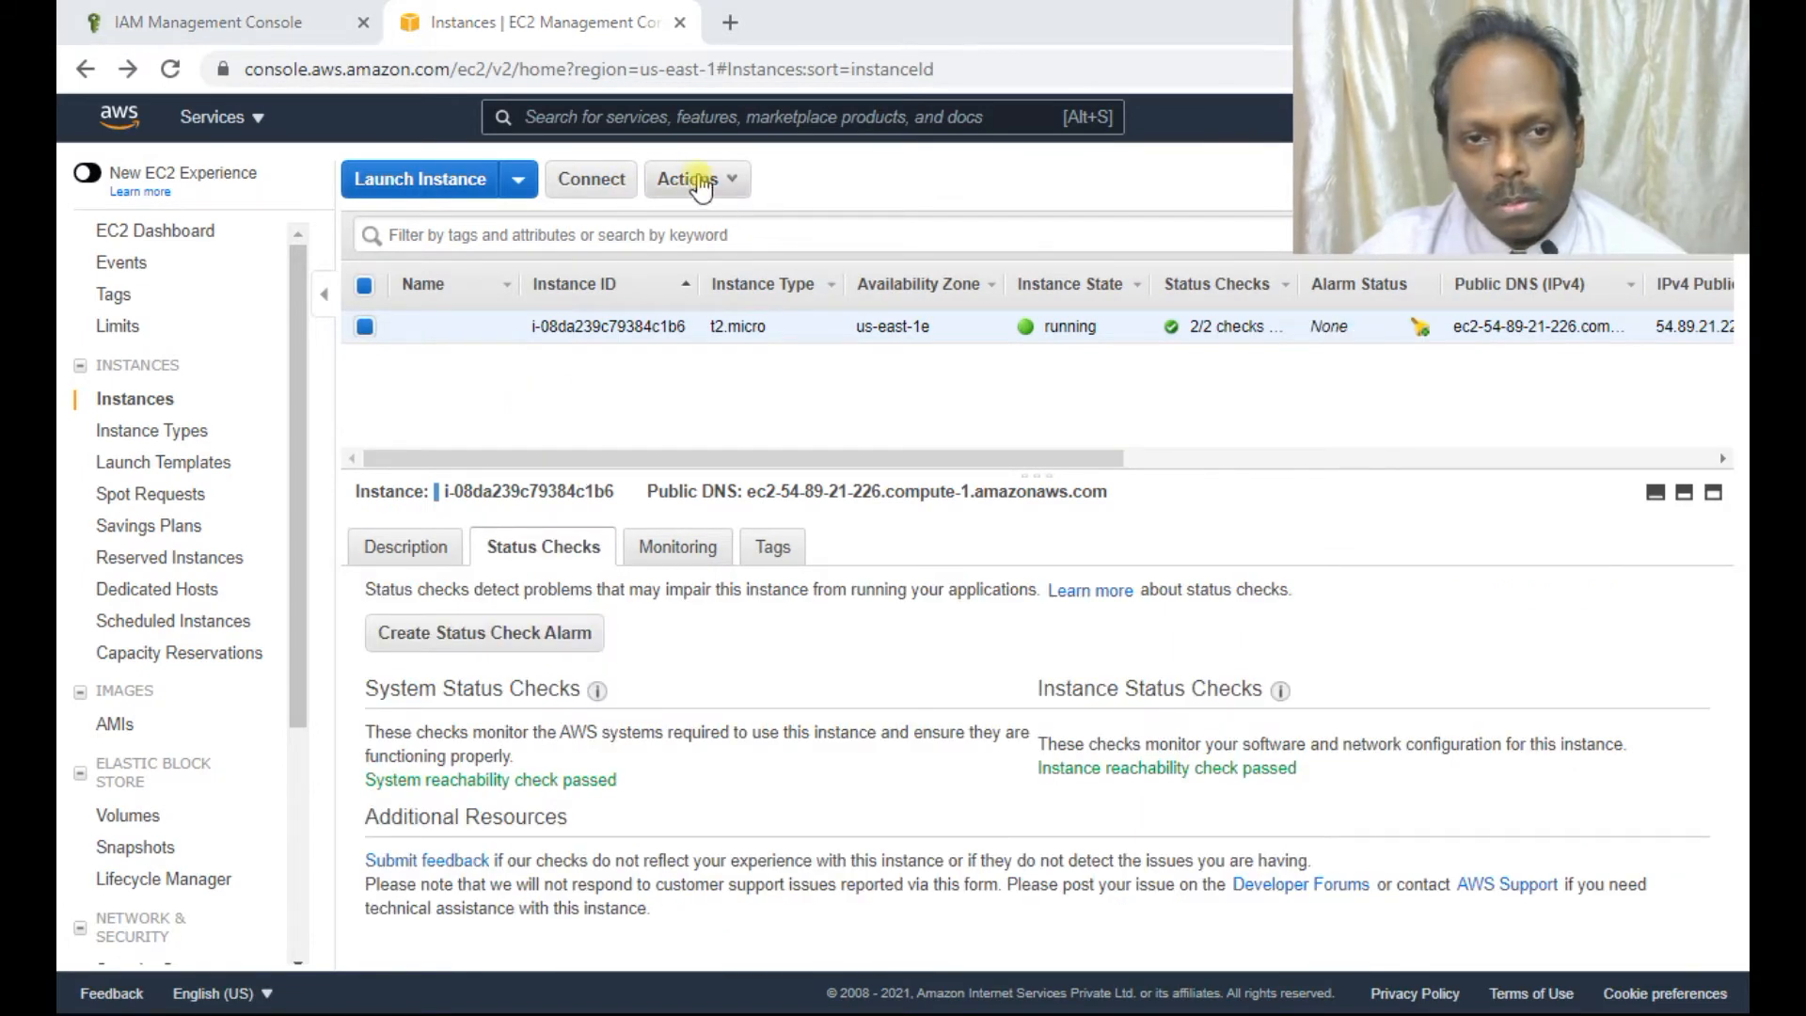
# Attach the CloudWatchAnand IAM role to the running t2.micro instance, then bring up the PDF.
pyautogui.click(730, 181)
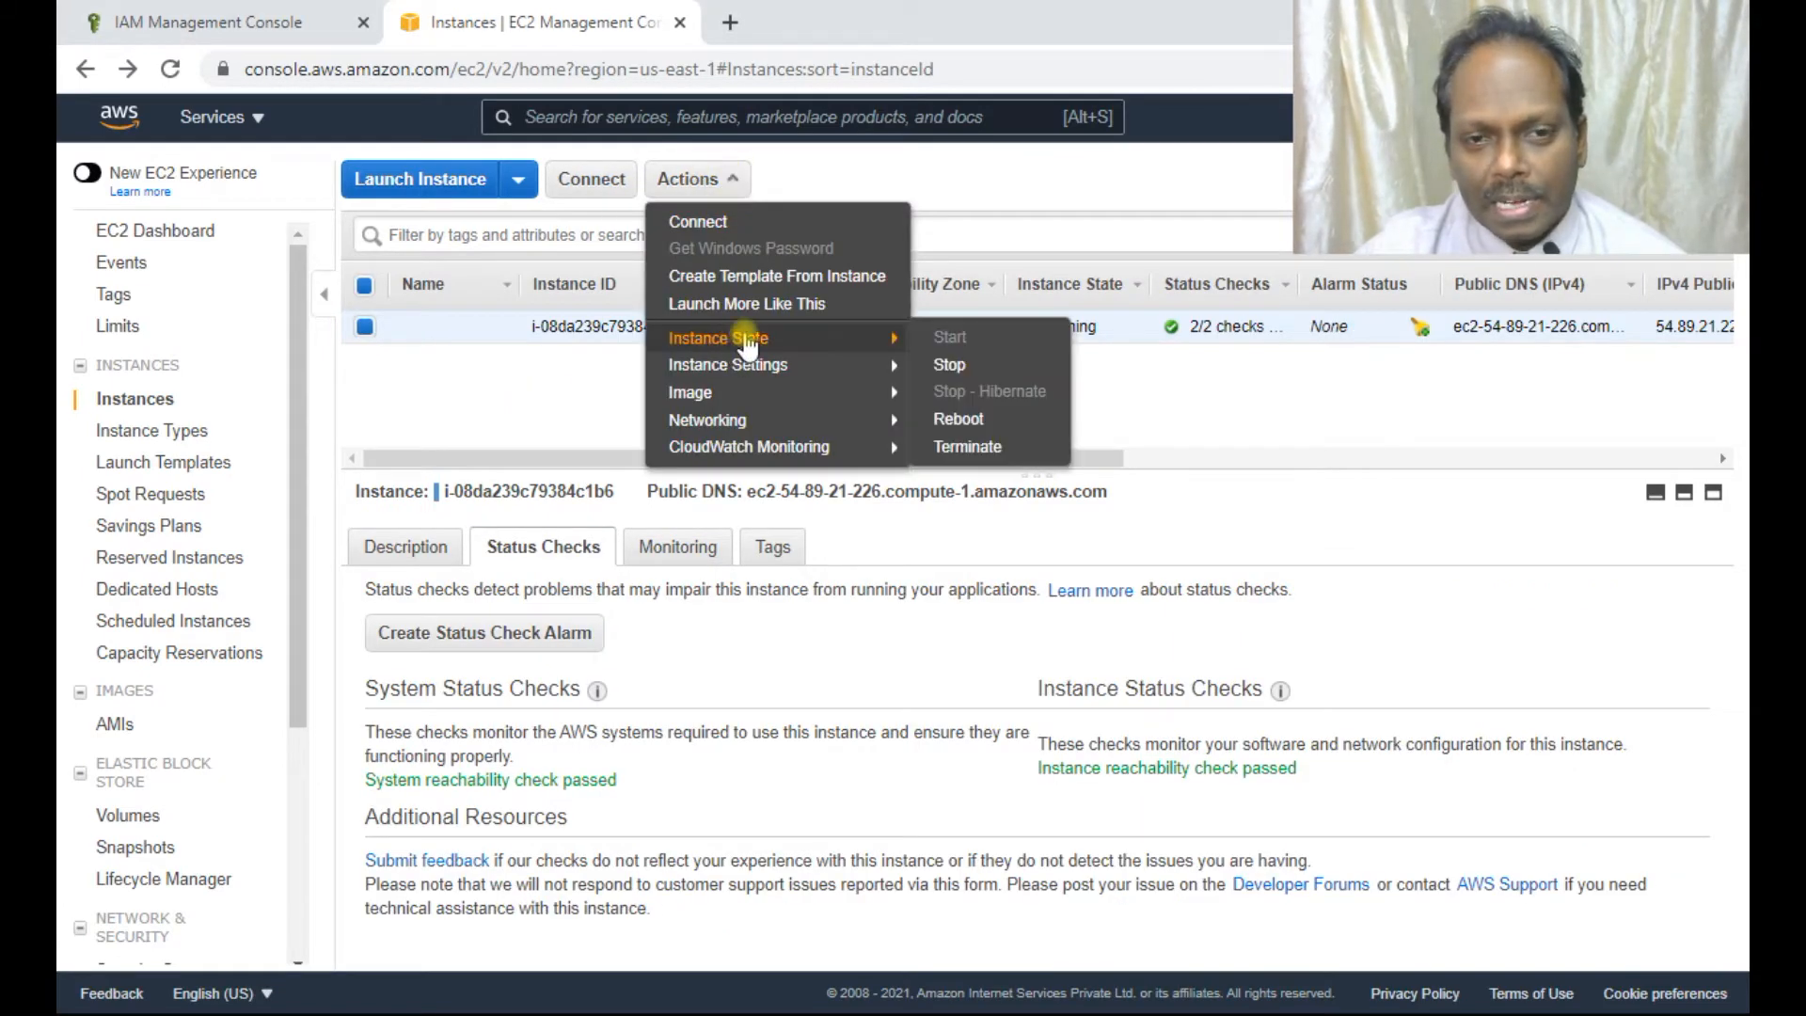
pyautogui.click(721, 395)
pyautogui.moveTo(736, 378)
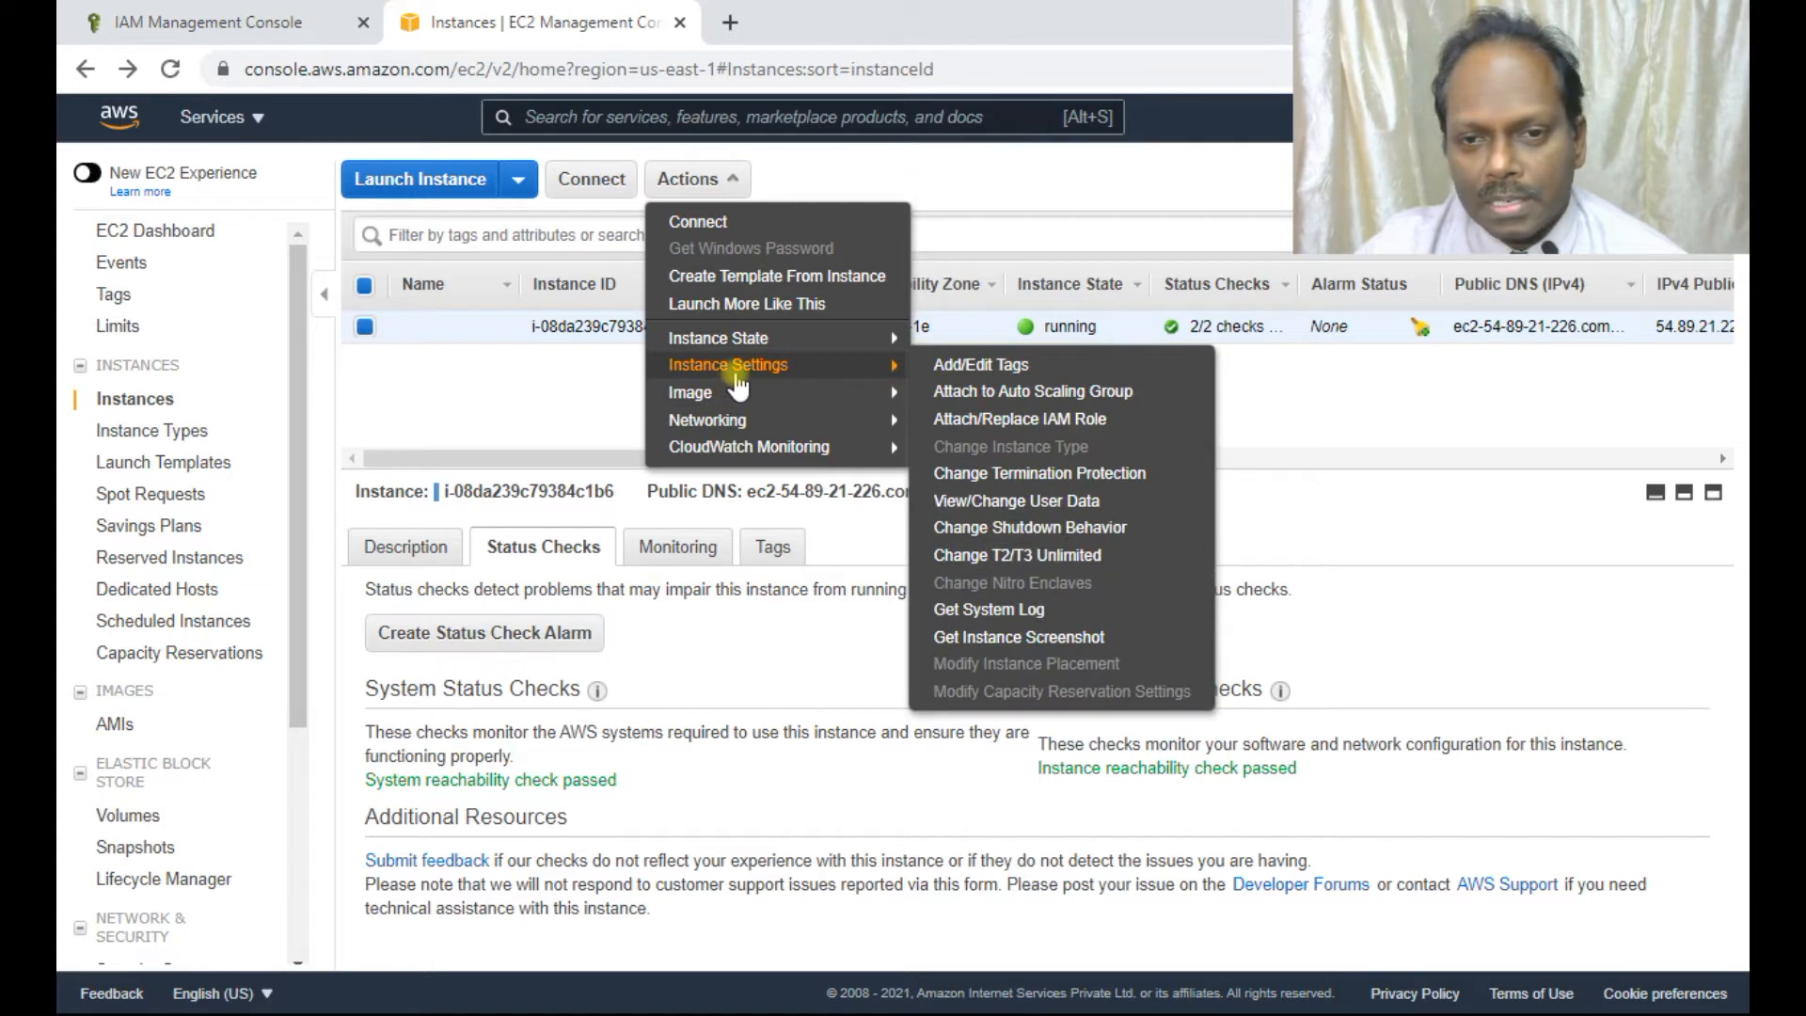
pyautogui.click(1068, 421)
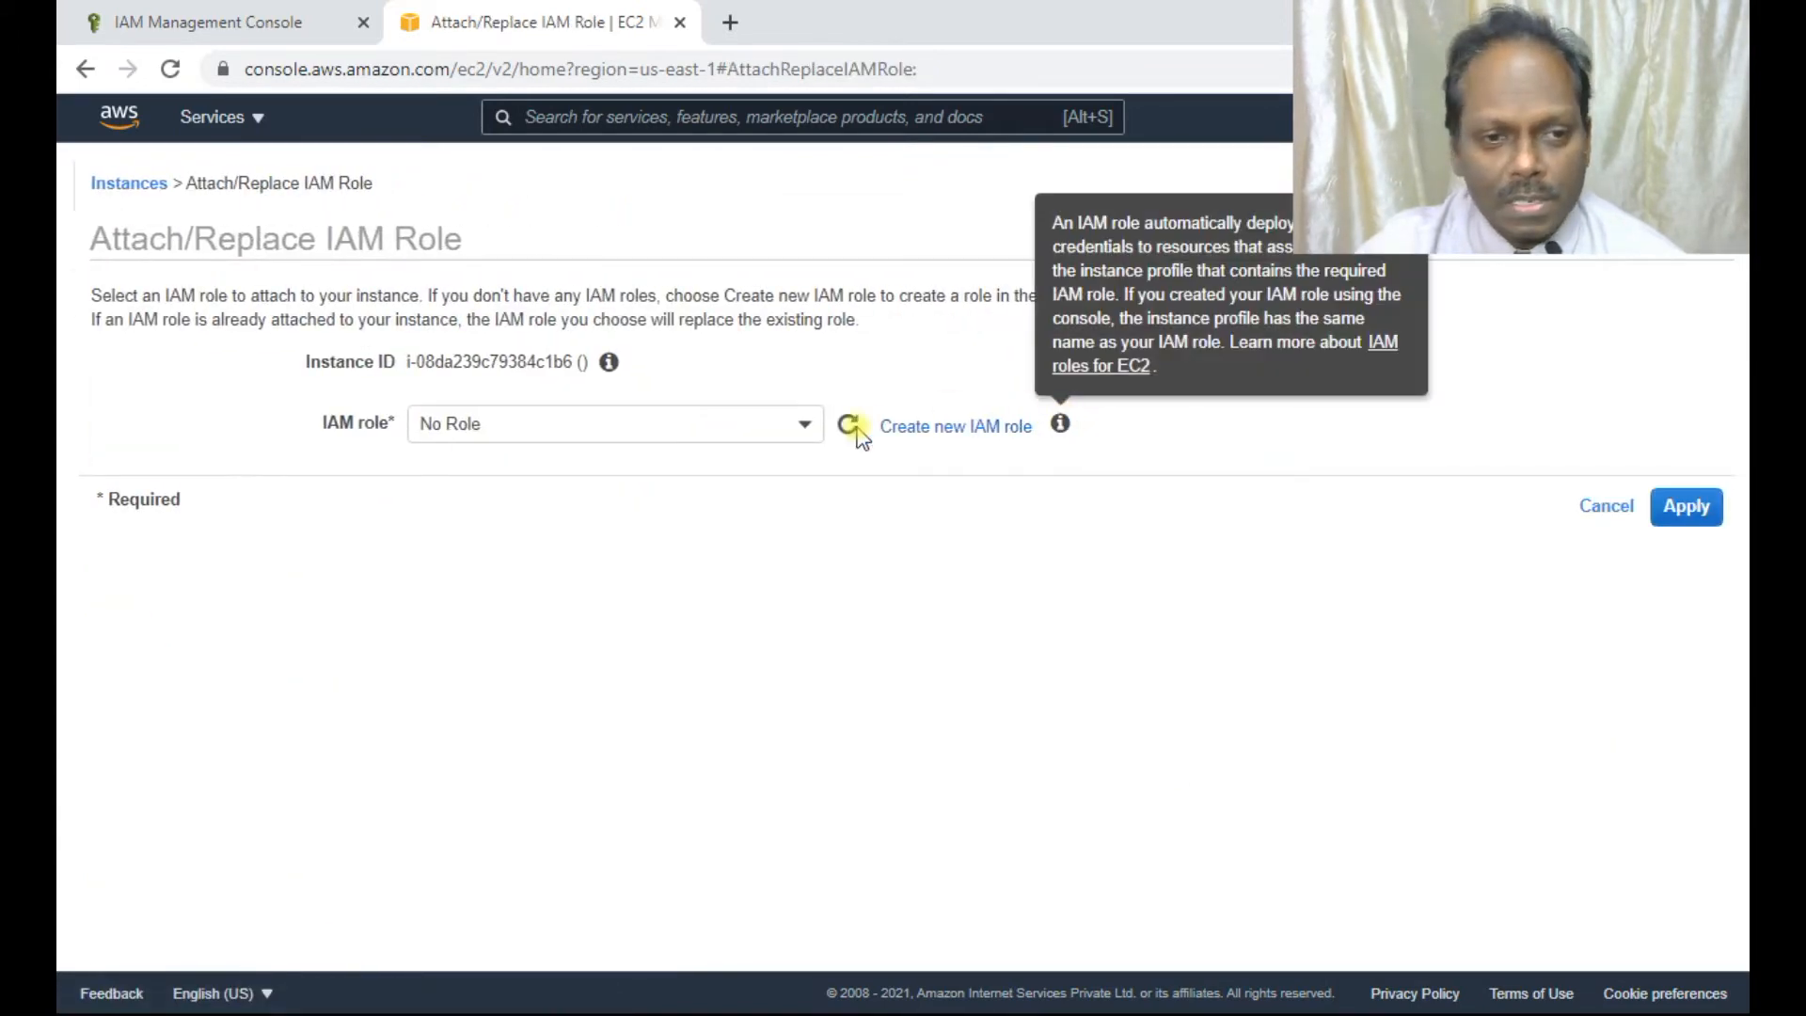
pyautogui.click(795, 421)
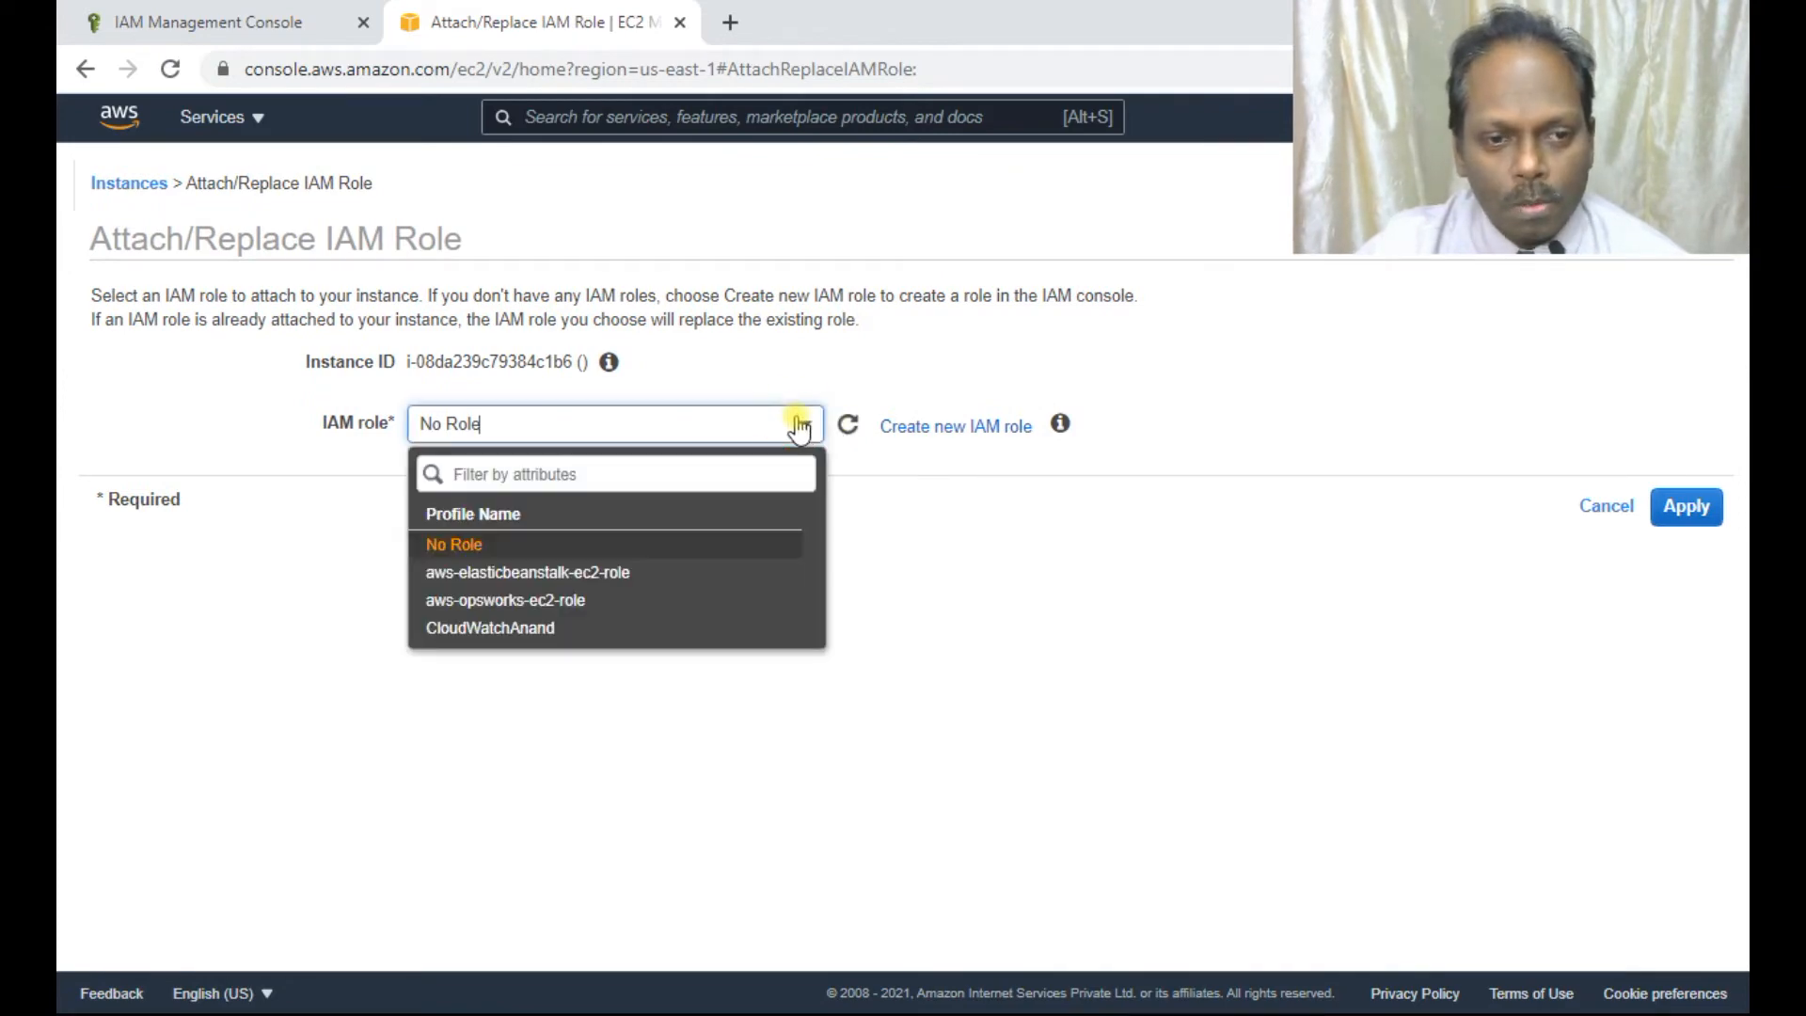
pyautogui.click(524, 629)
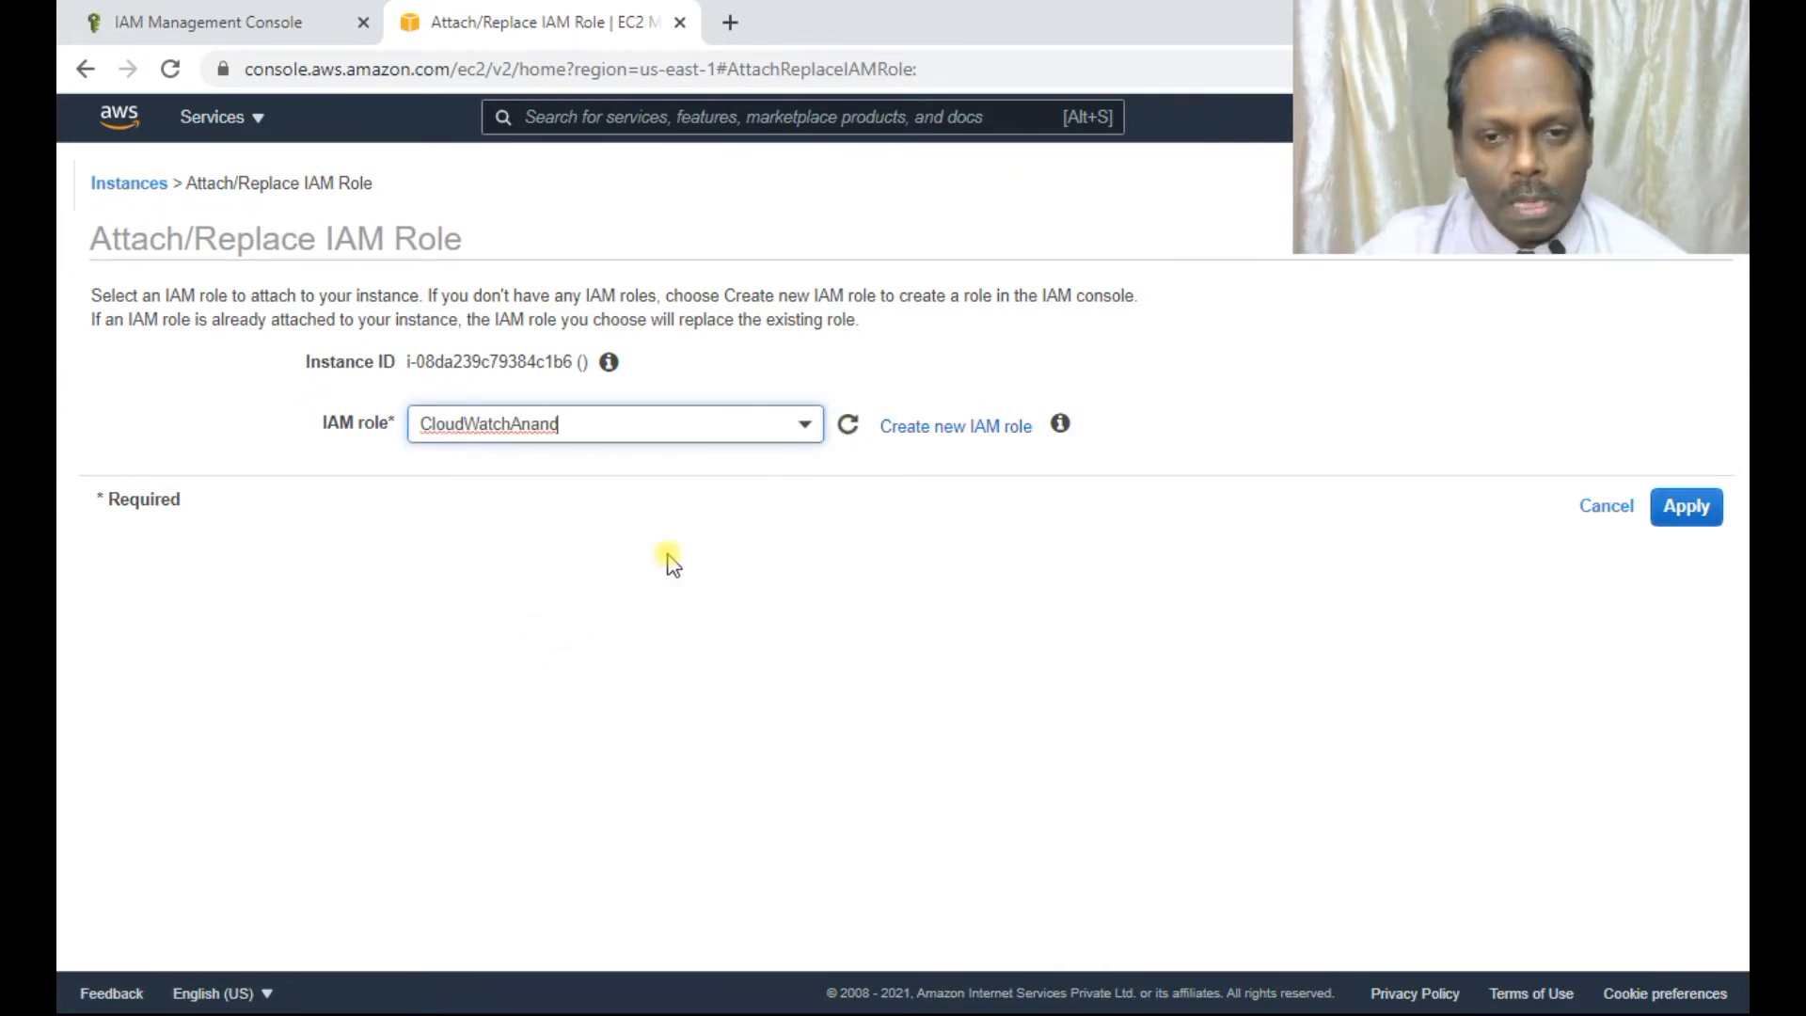
pyautogui.click(1693, 509)
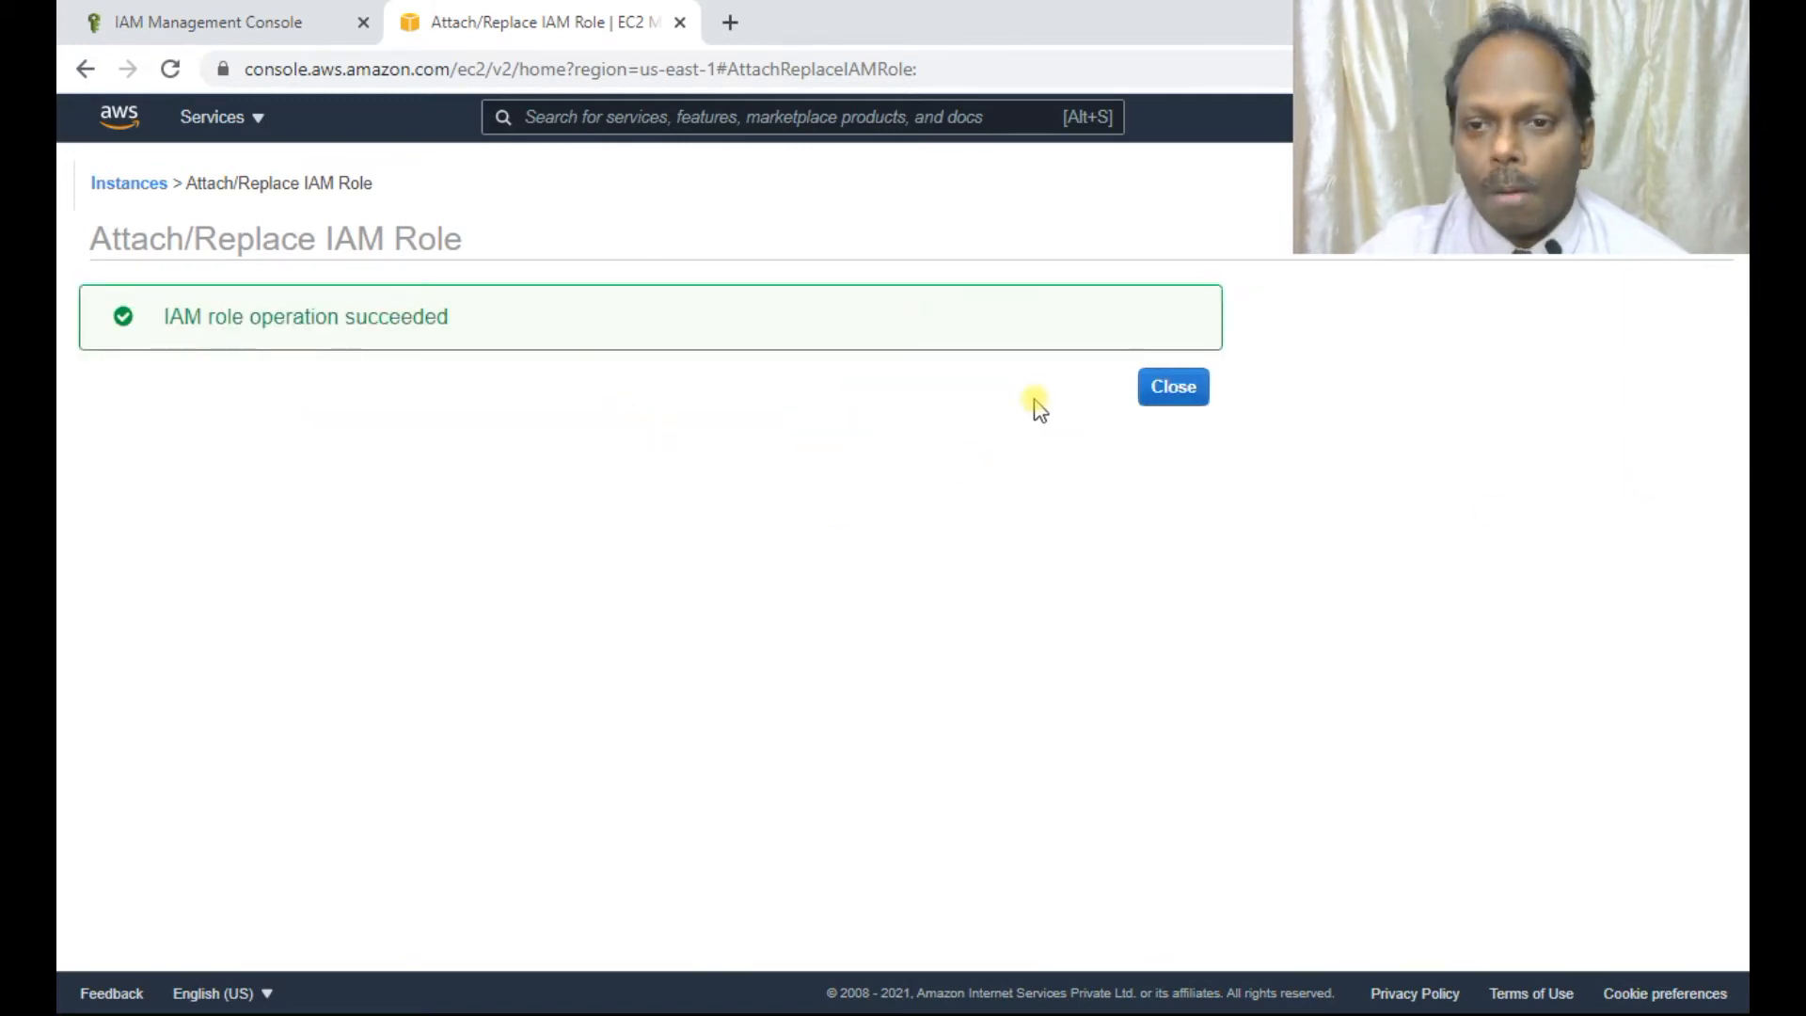
pyautogui.click(1173, 386)
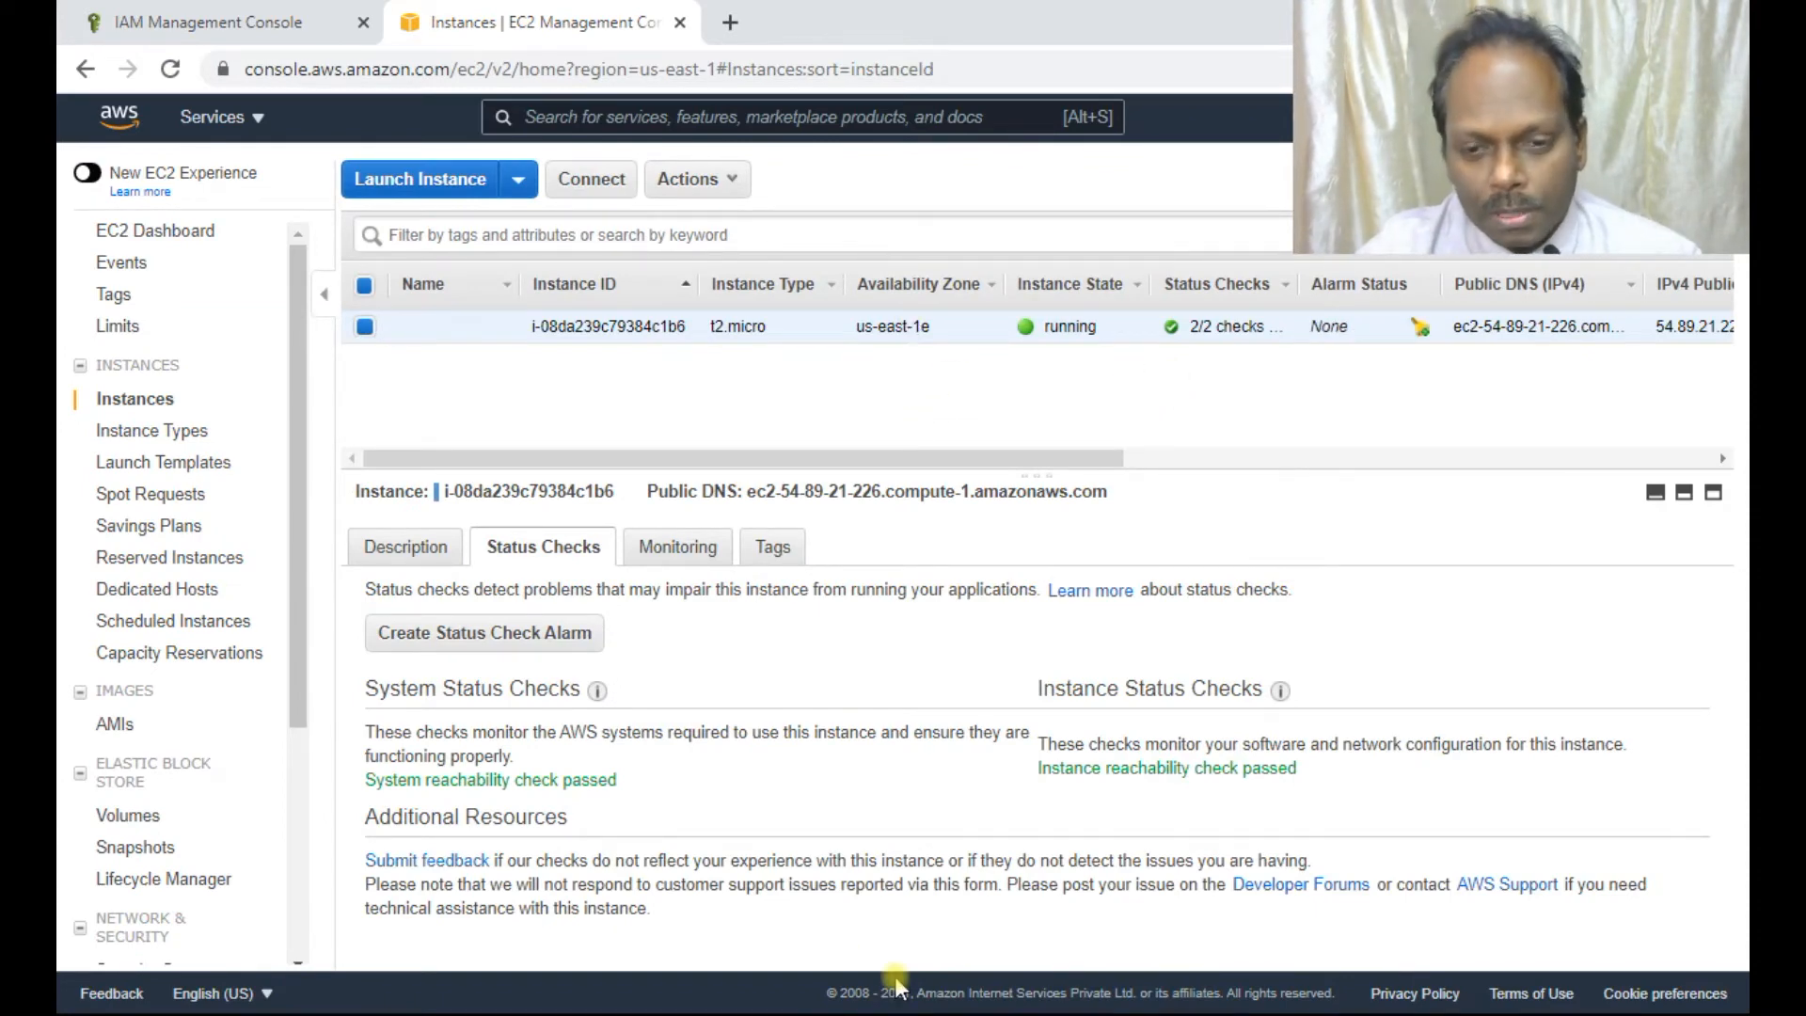
pyautogui.hotkey('alt', 'Tab')
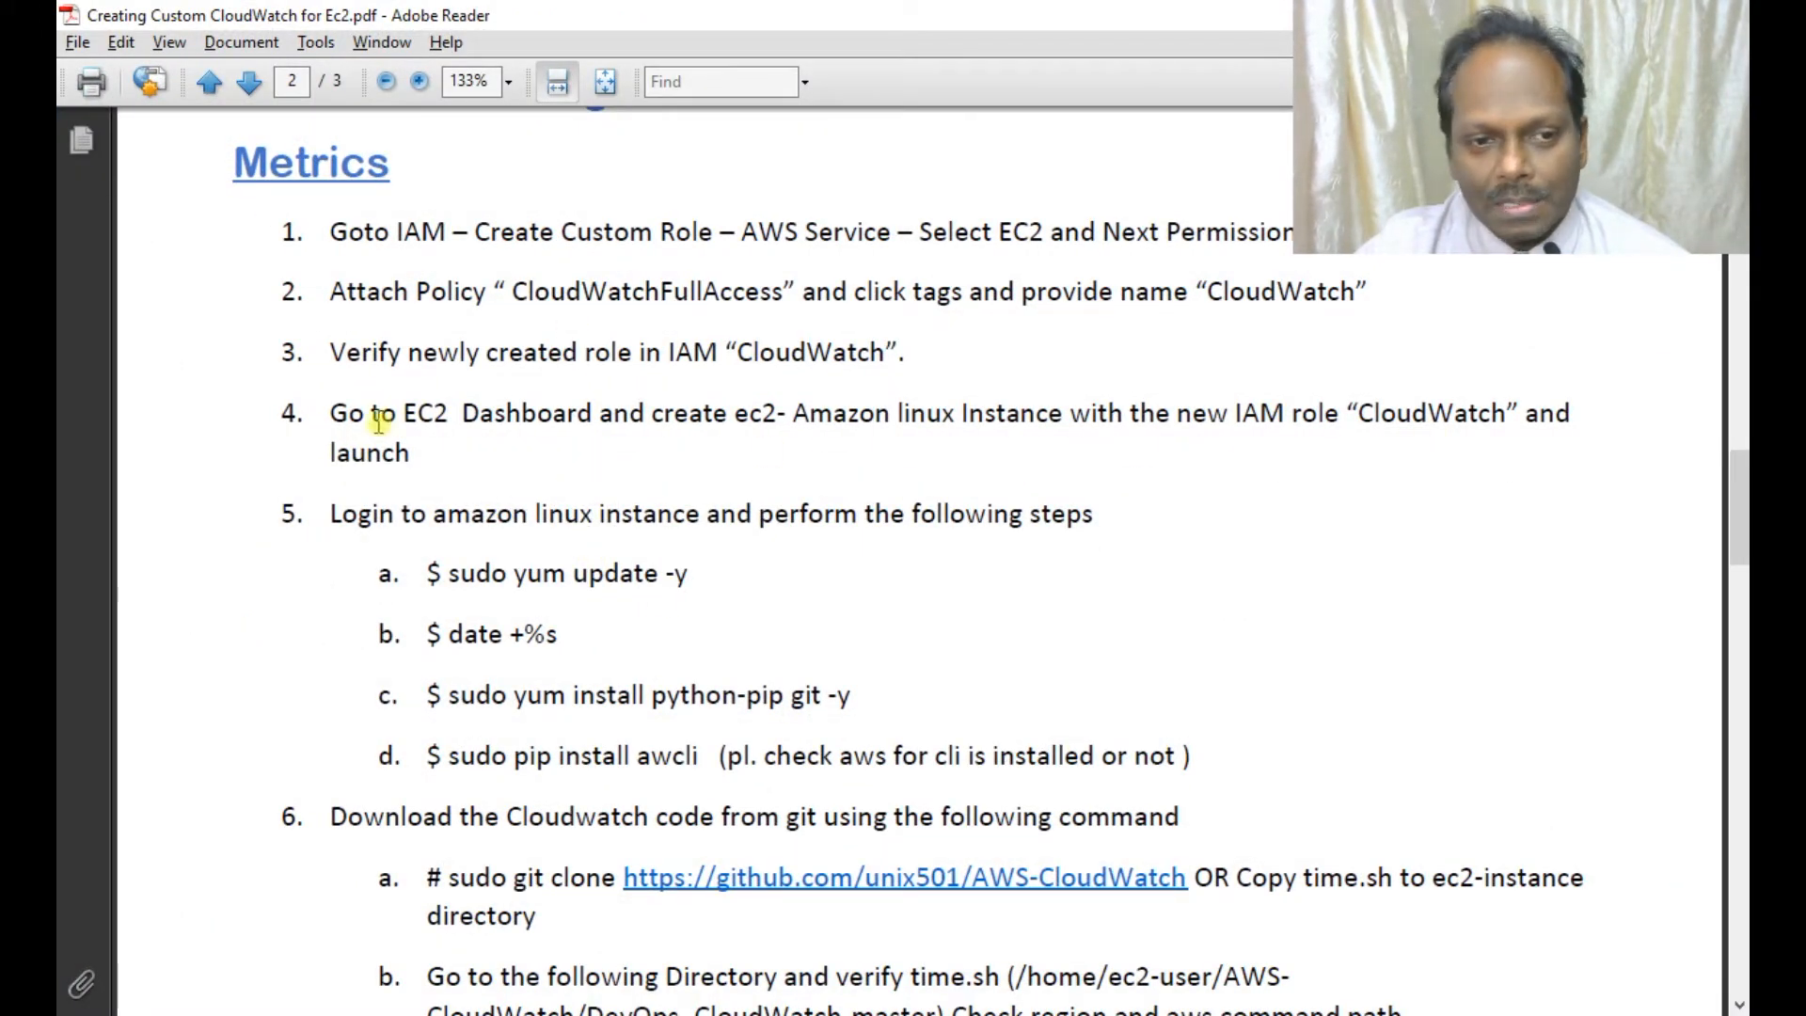
# Read the PDF's login and crontab steps on page 2, then return to Chrome.
pyautogui.scroll(-6, 611, 434)
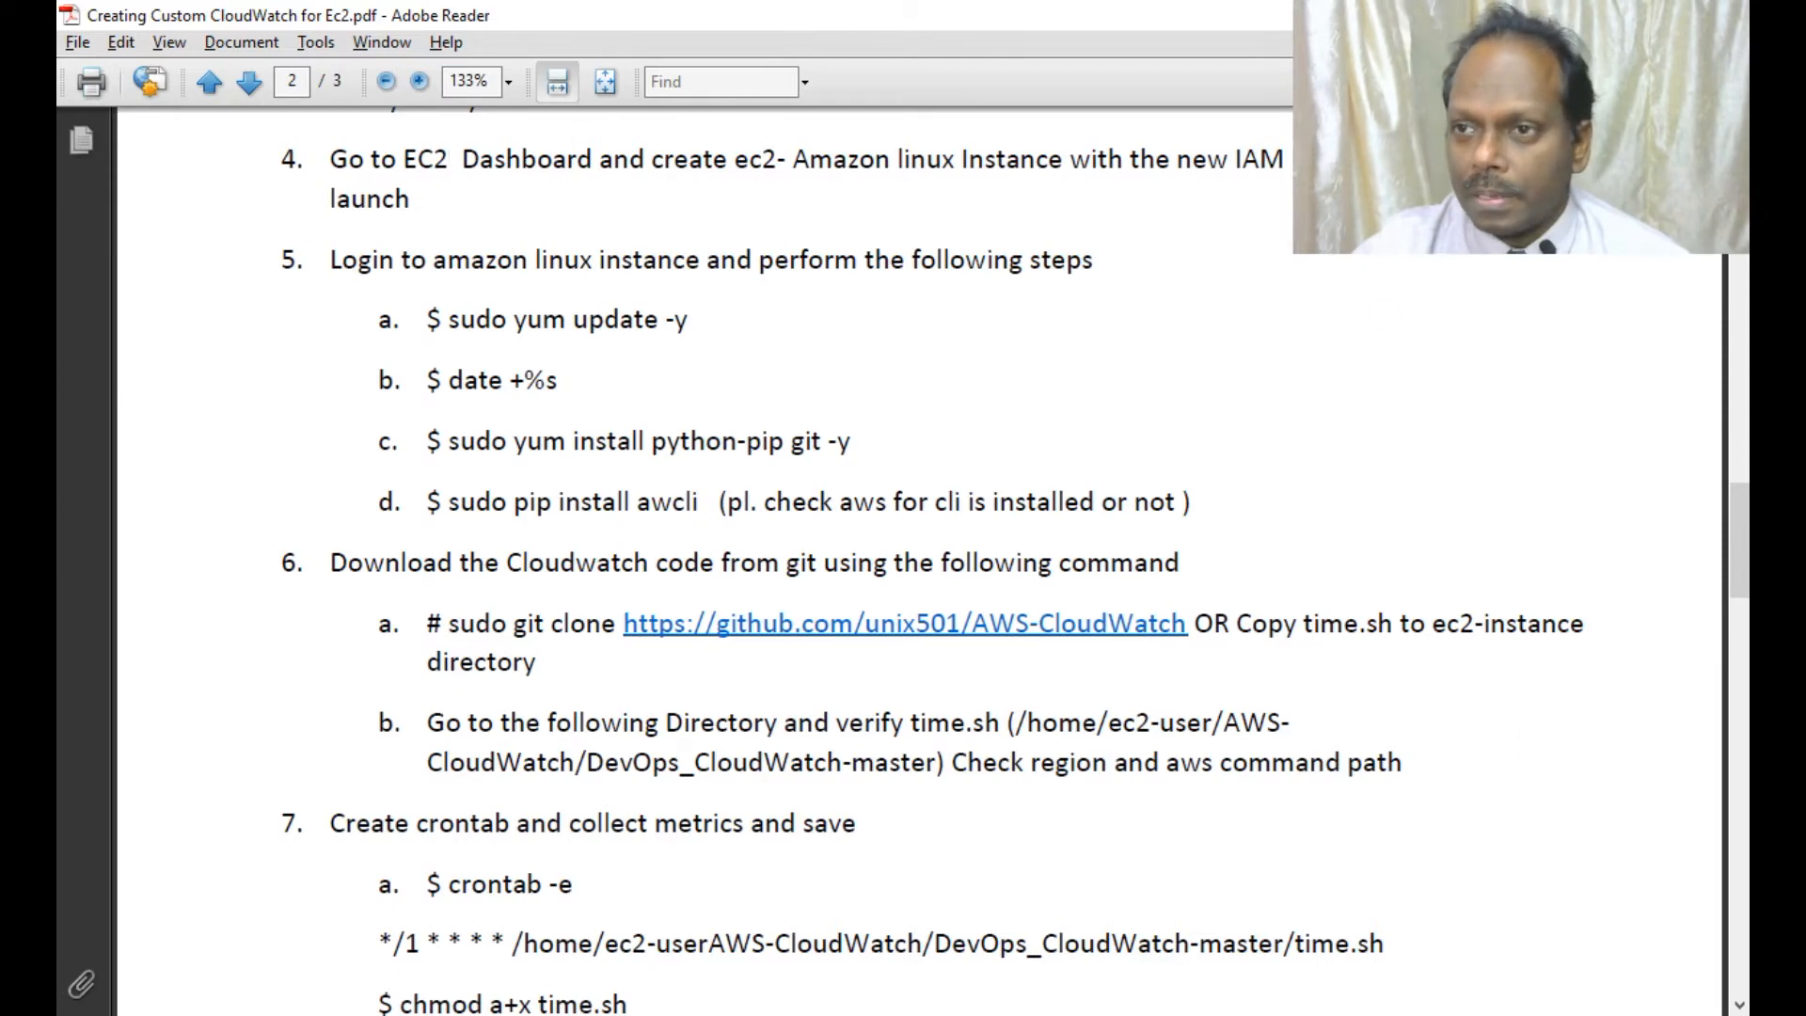
pyautogui.hotkey('alt', 'Tab')
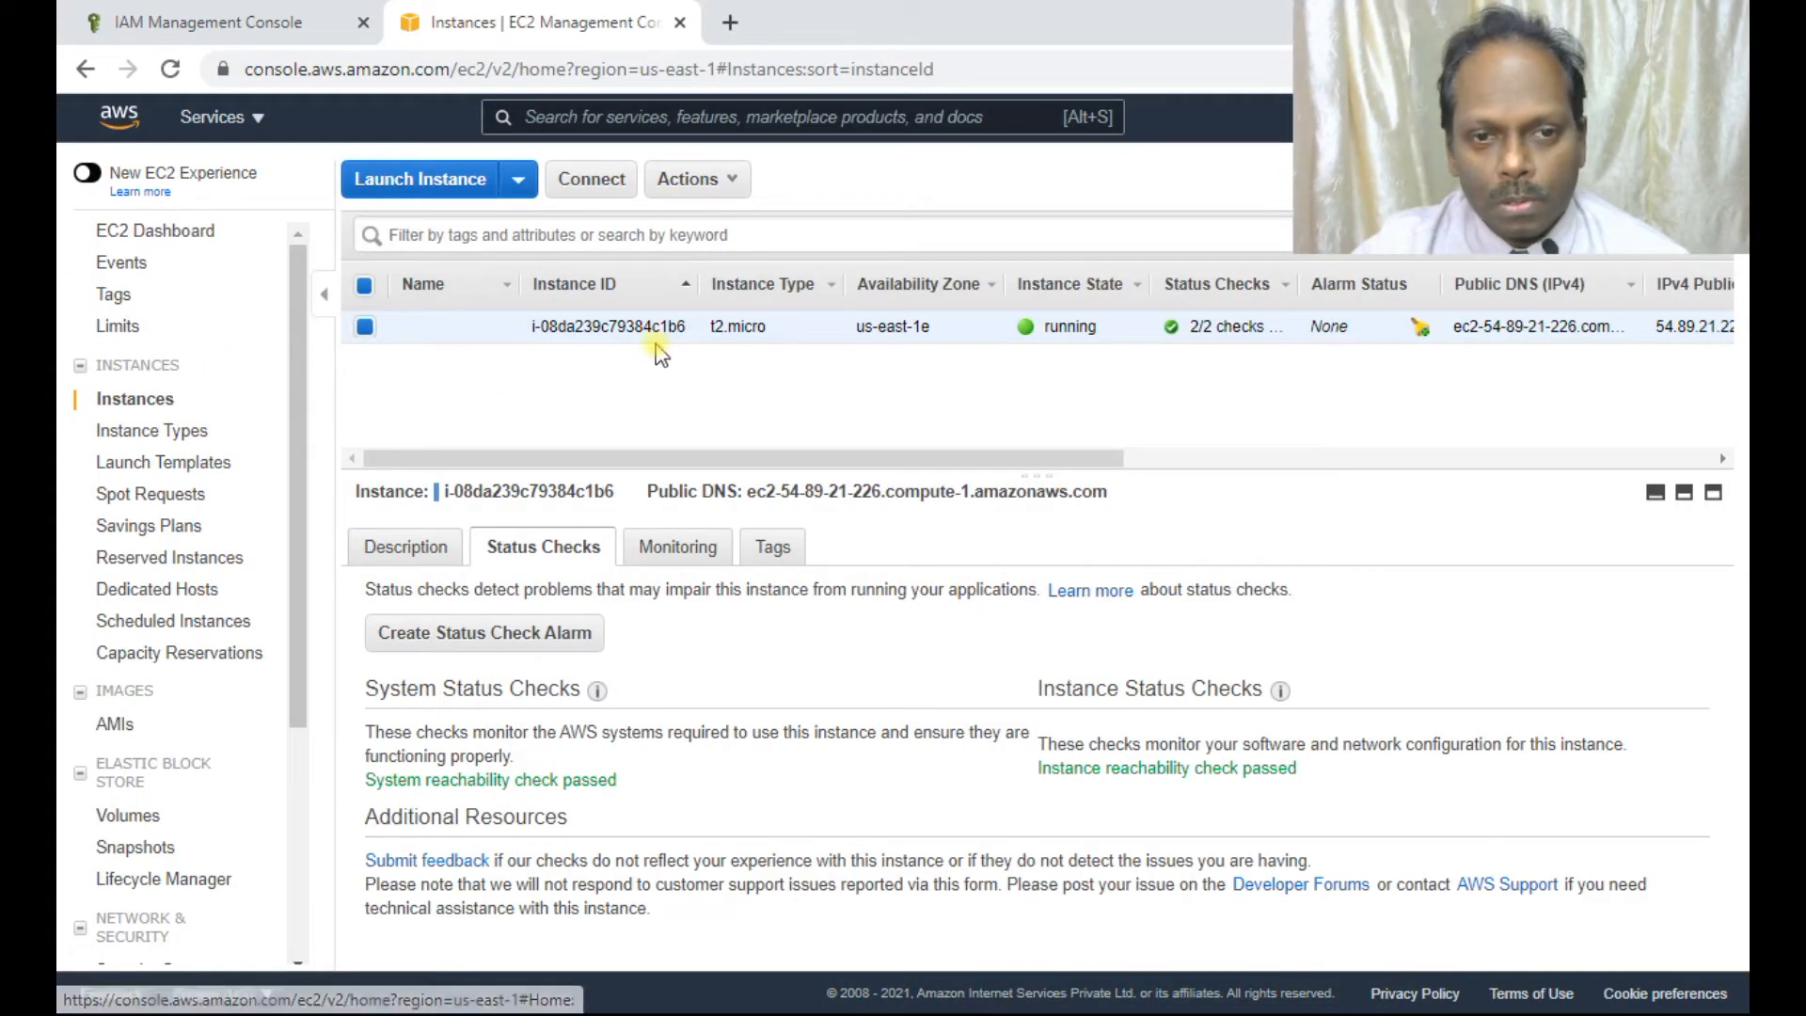
# Copy the instance's IPv4 public IP from its details panel.
pyautogui.click(425, 541)
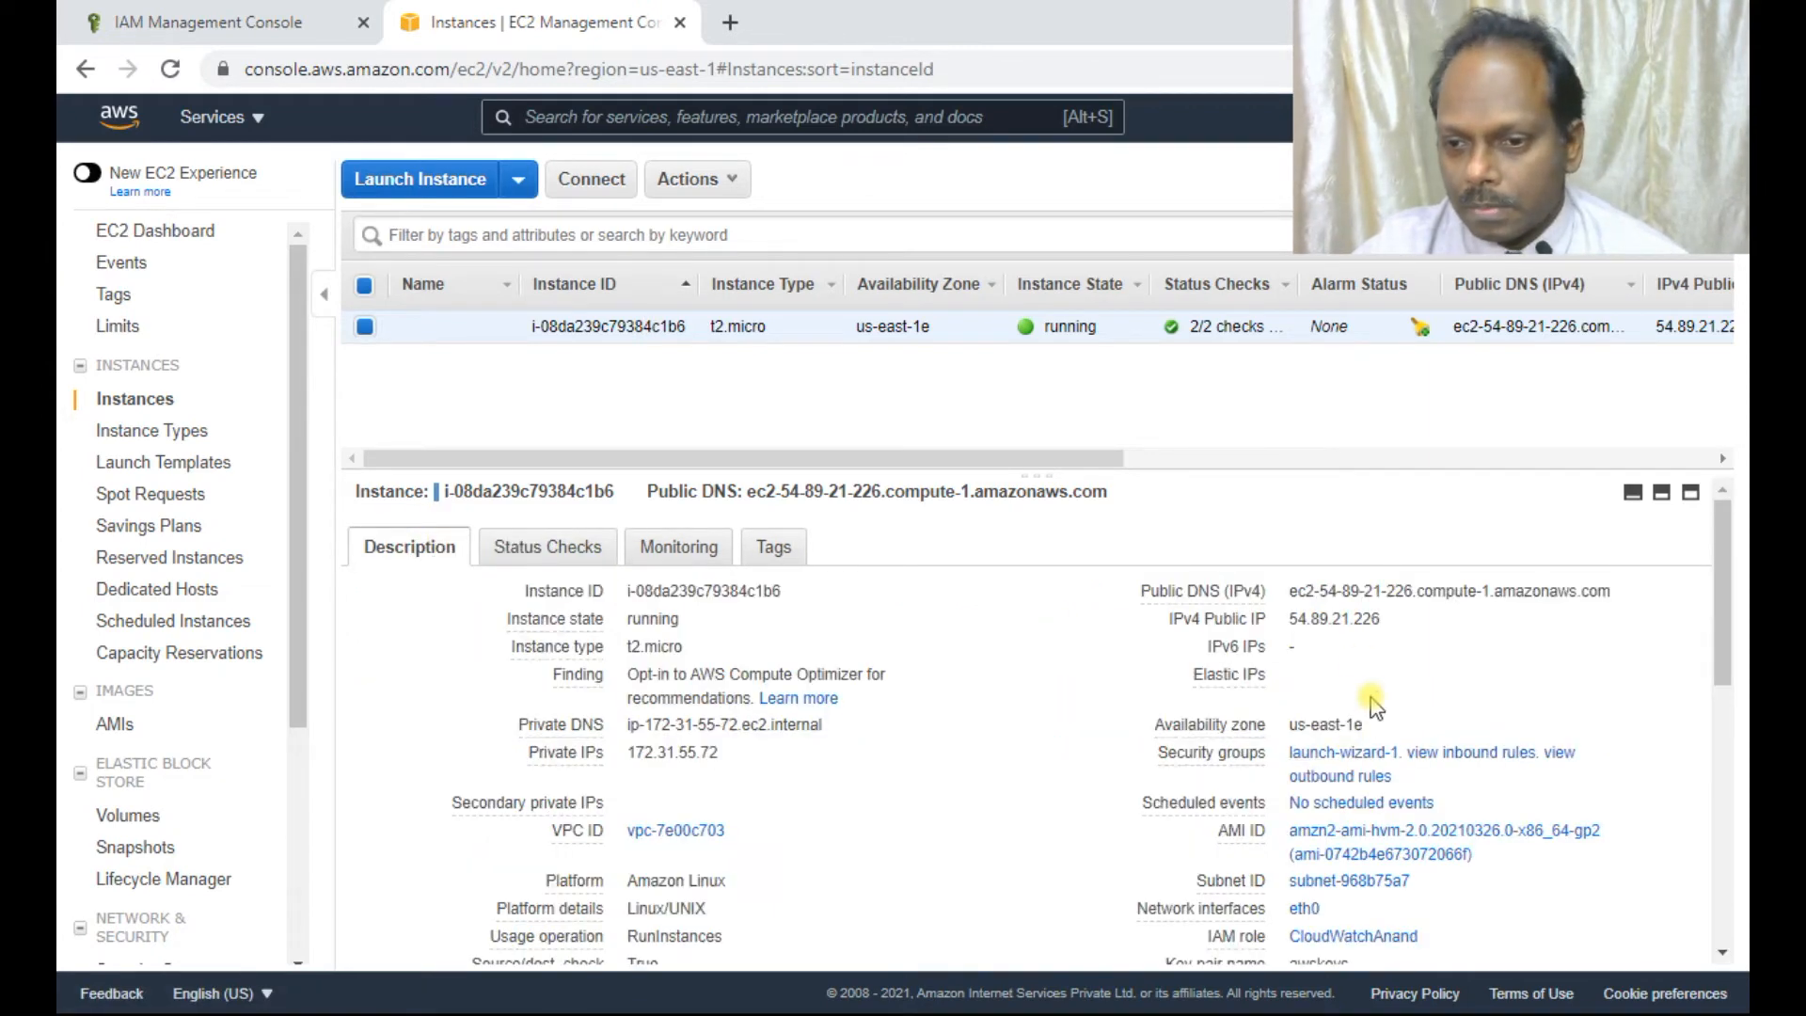
pyautogui.click(1399, 619)
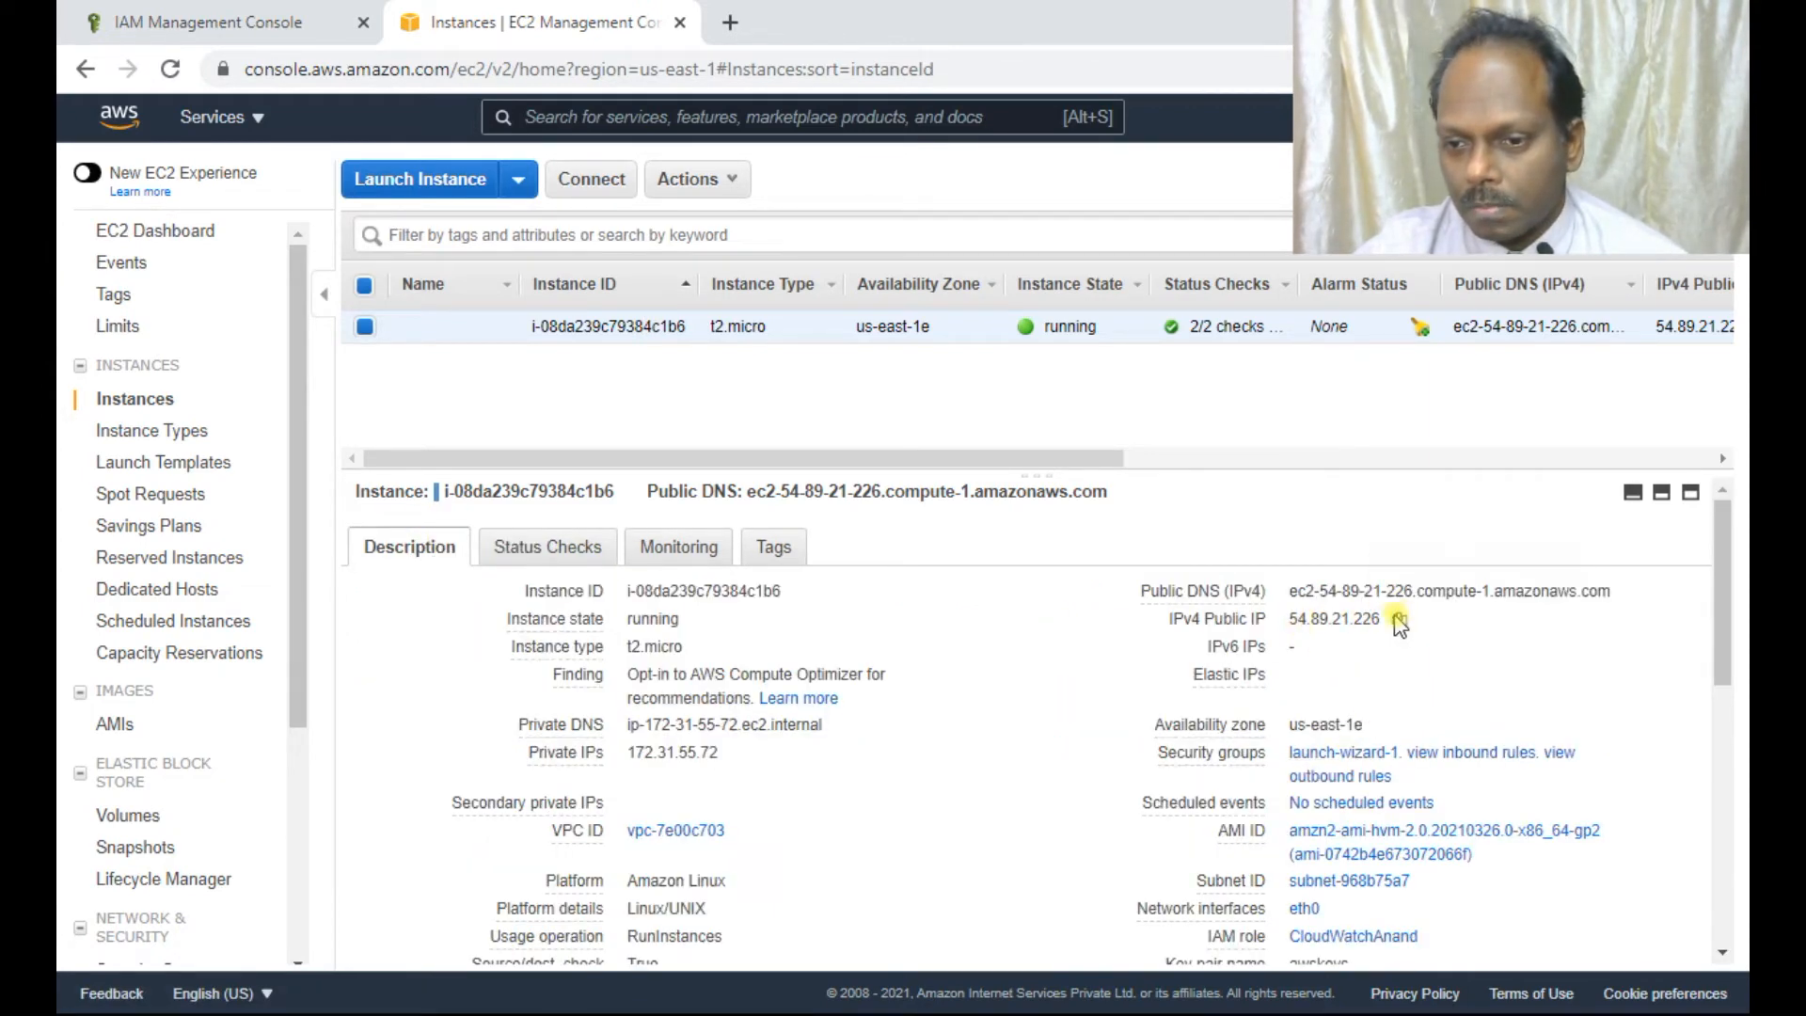
pyautogui.click(1396, 618)
# Connect PuTTY to 54.89.21.226 using the awskeys.ppk private key for SSH authentication.
pyautogui.click(983, 553)
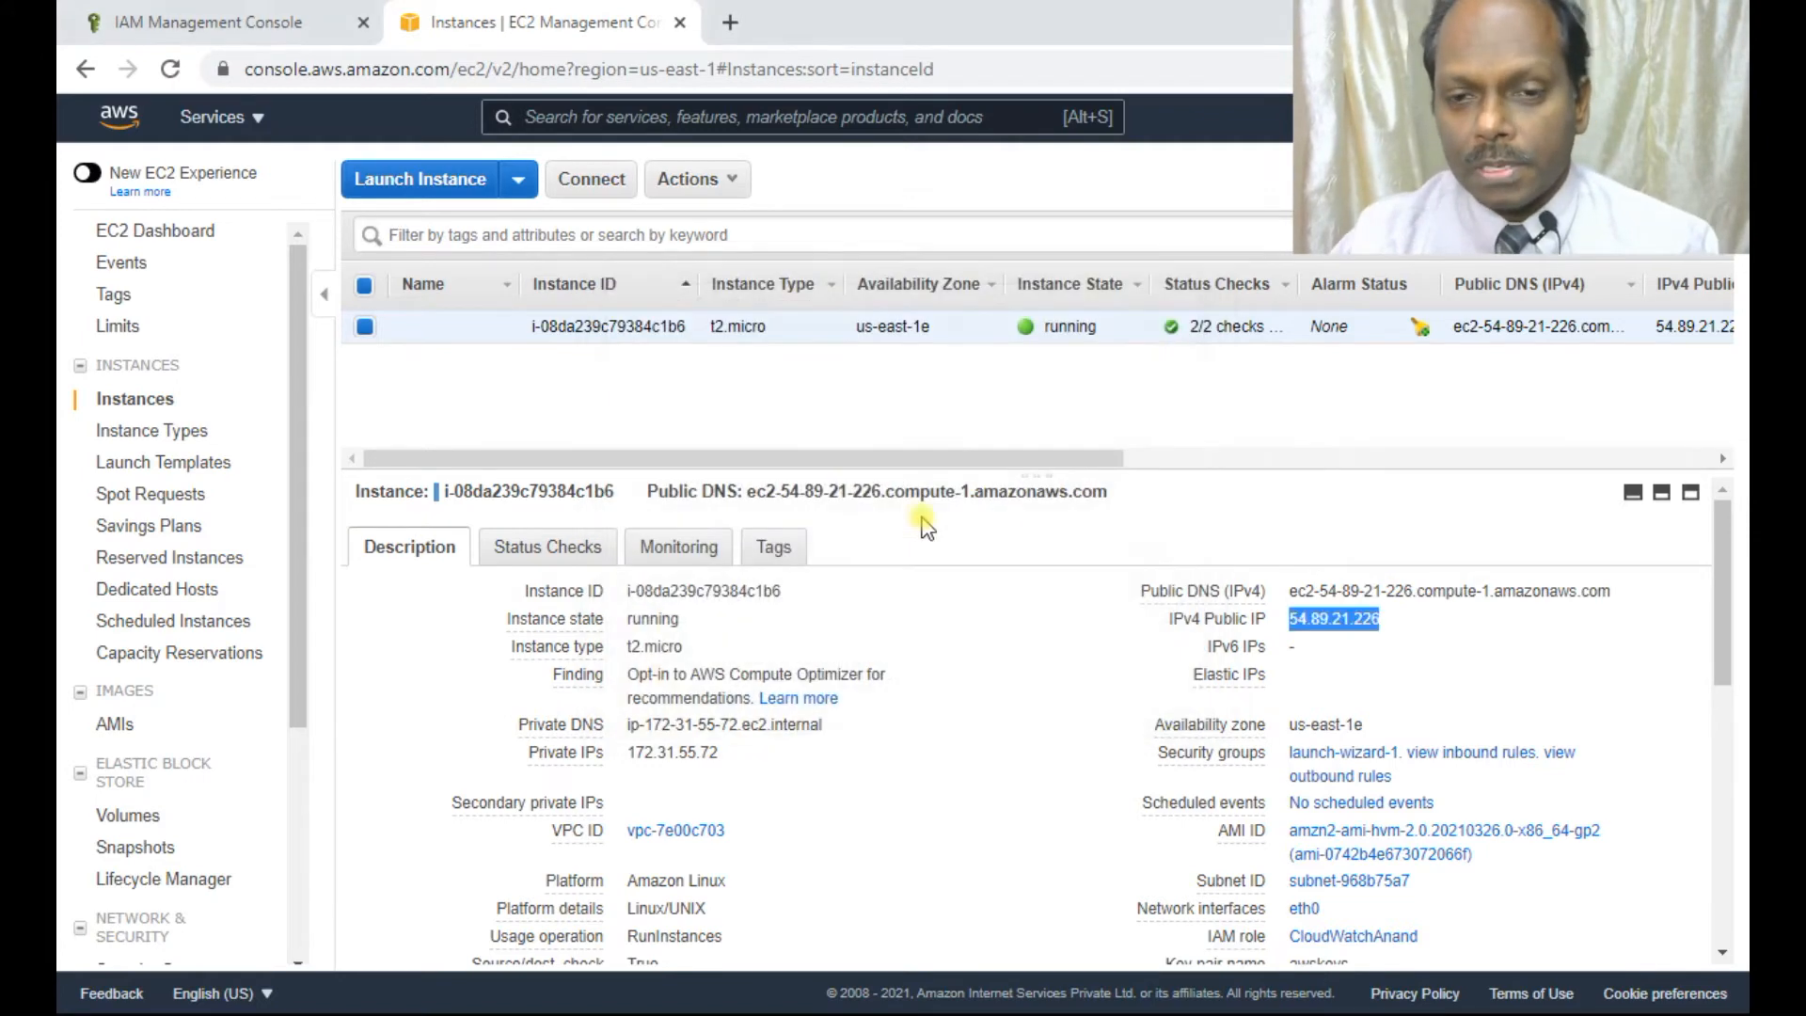
pyautogui.hotkey('ctrl', 'v')
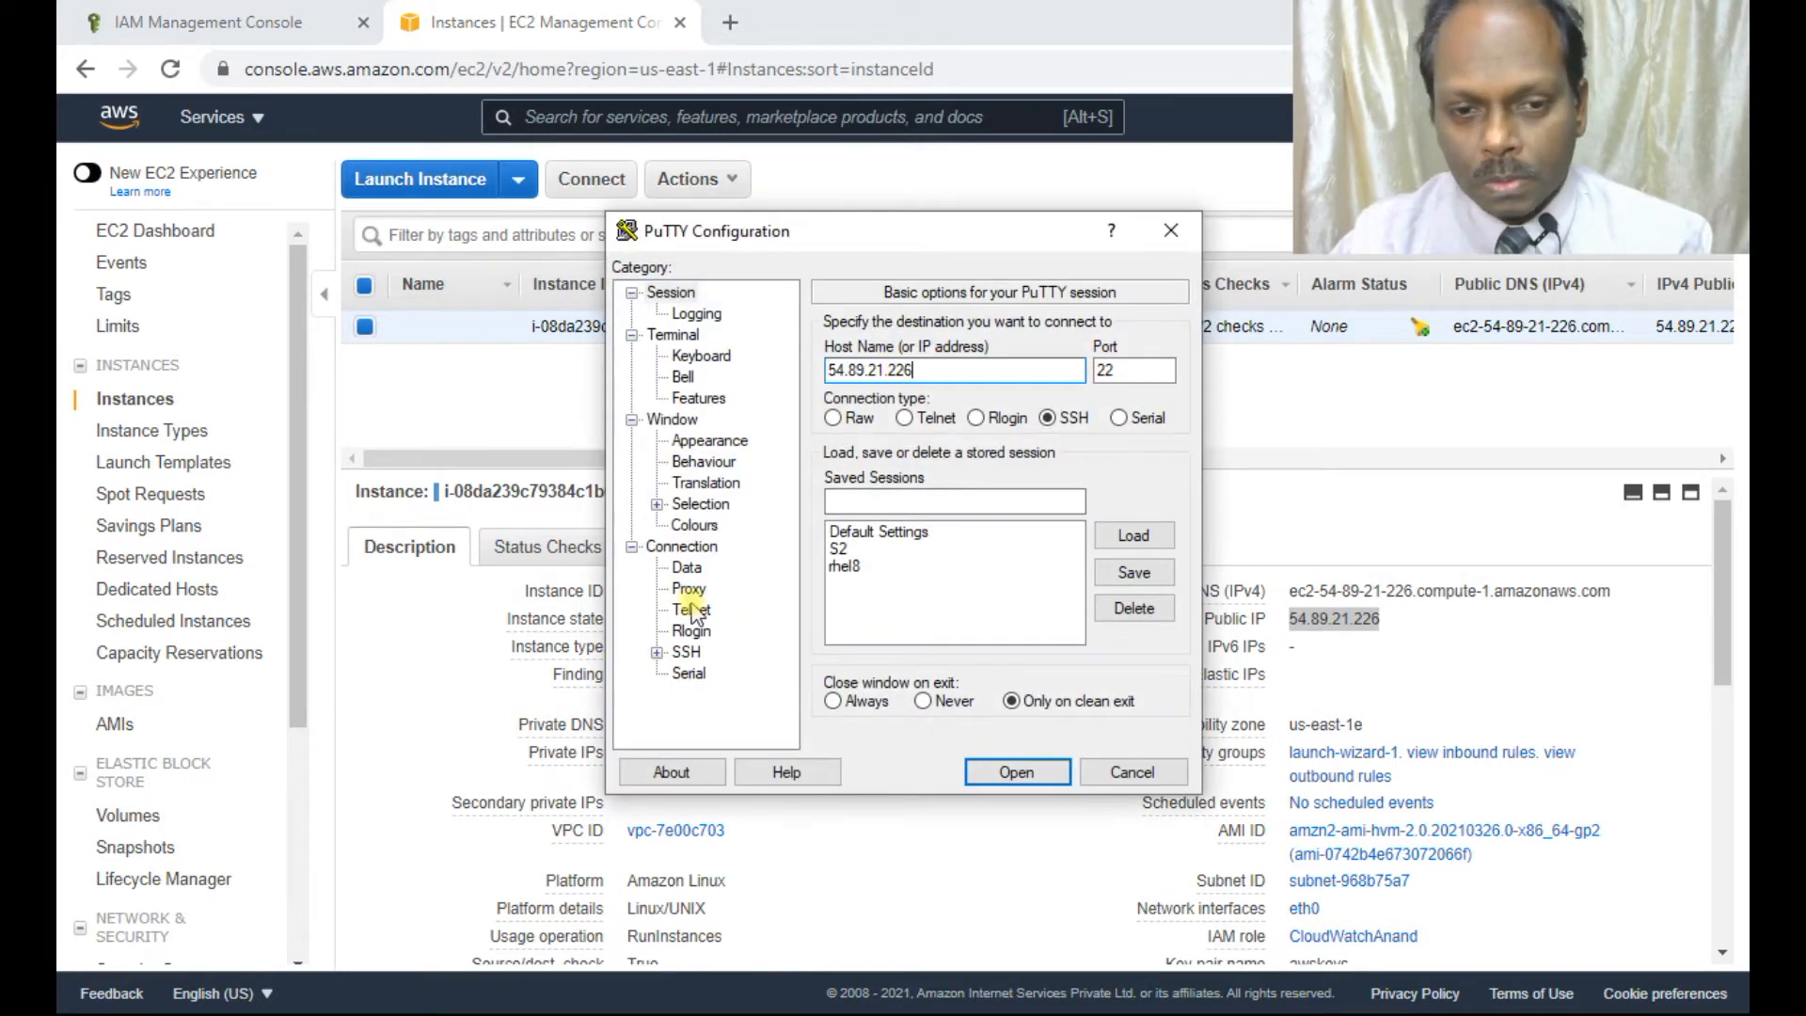
pyautogui.doubleClick(686, 652)
pyautogui.click(711, 630)
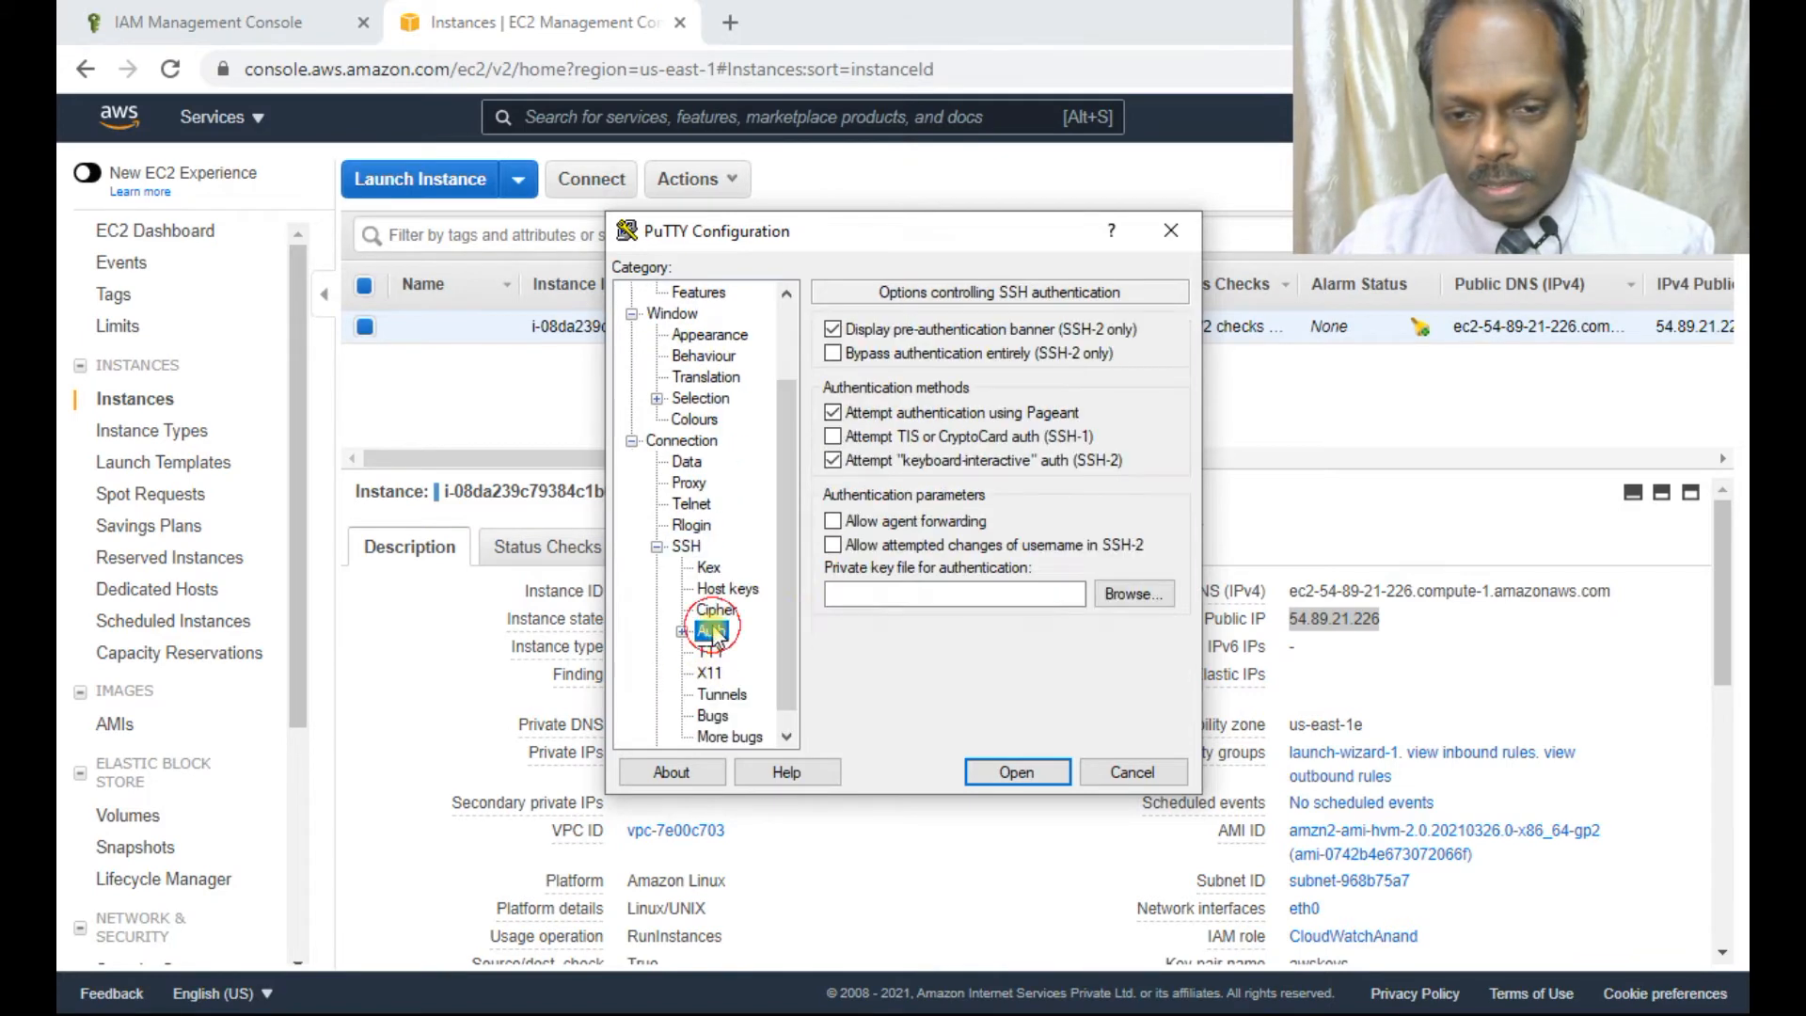
pyautogui.click(1143, 602)
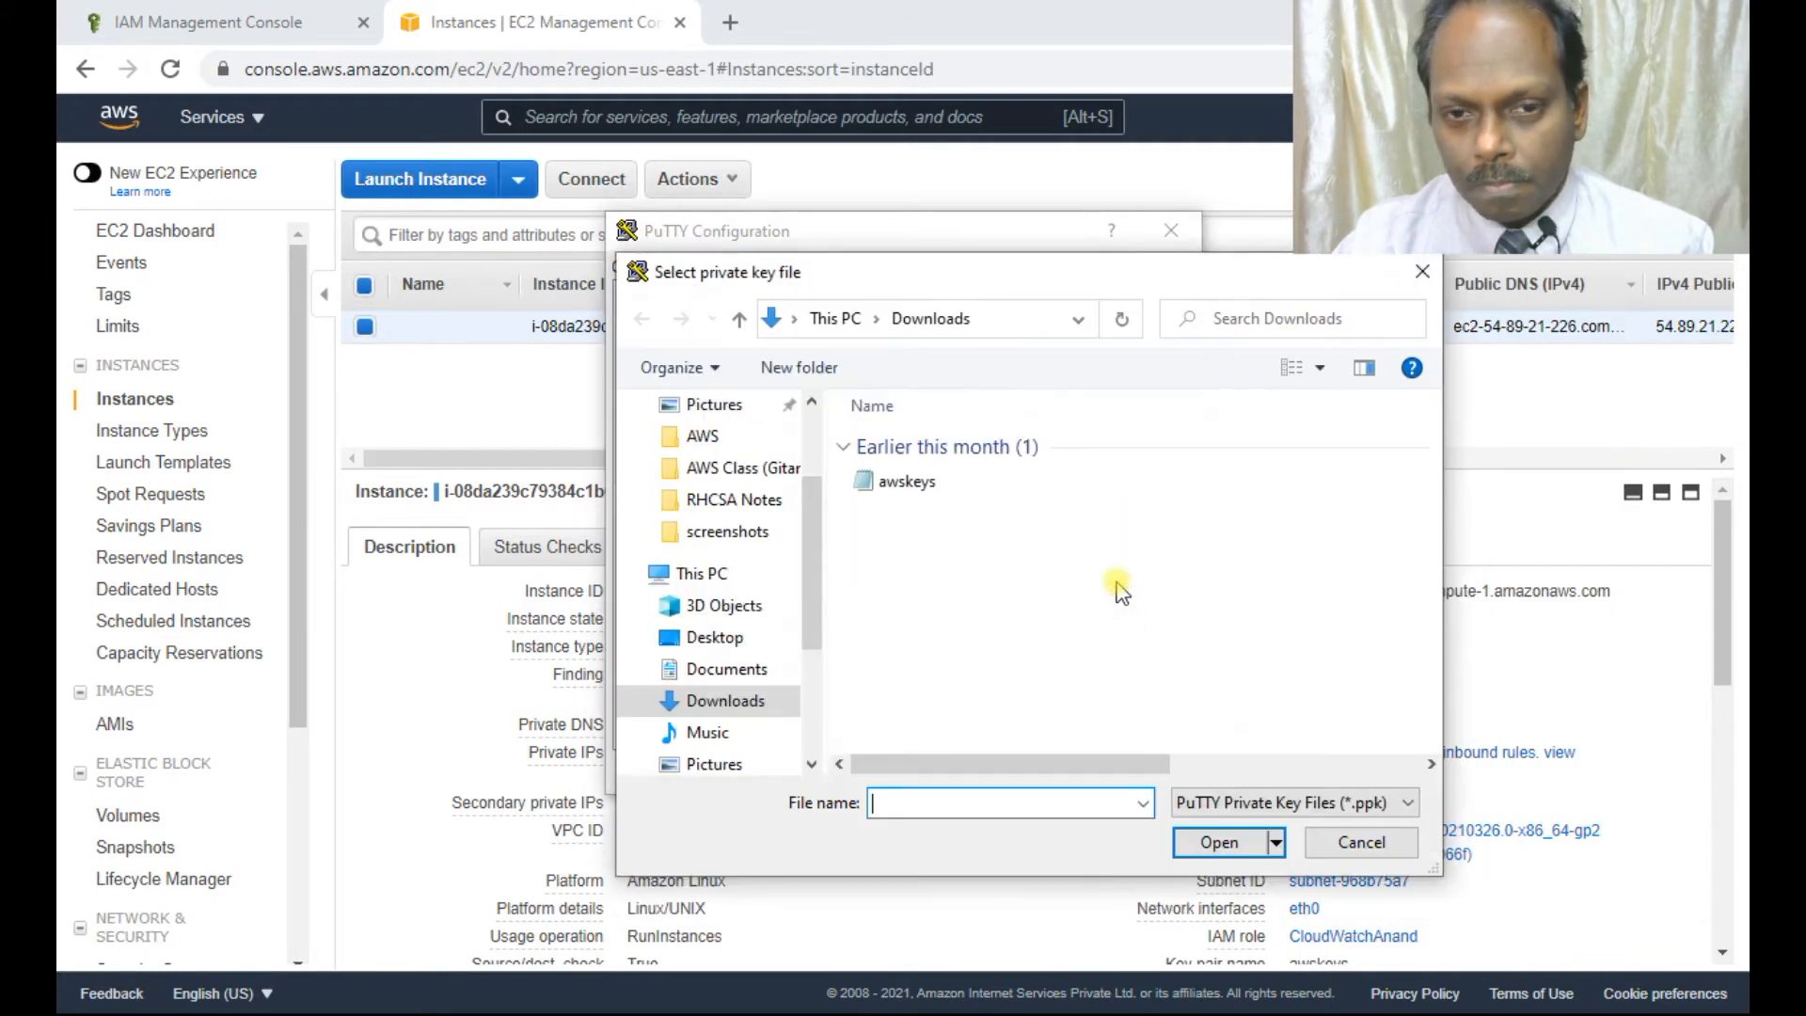
pyautogui.doubleClick(903, 481)
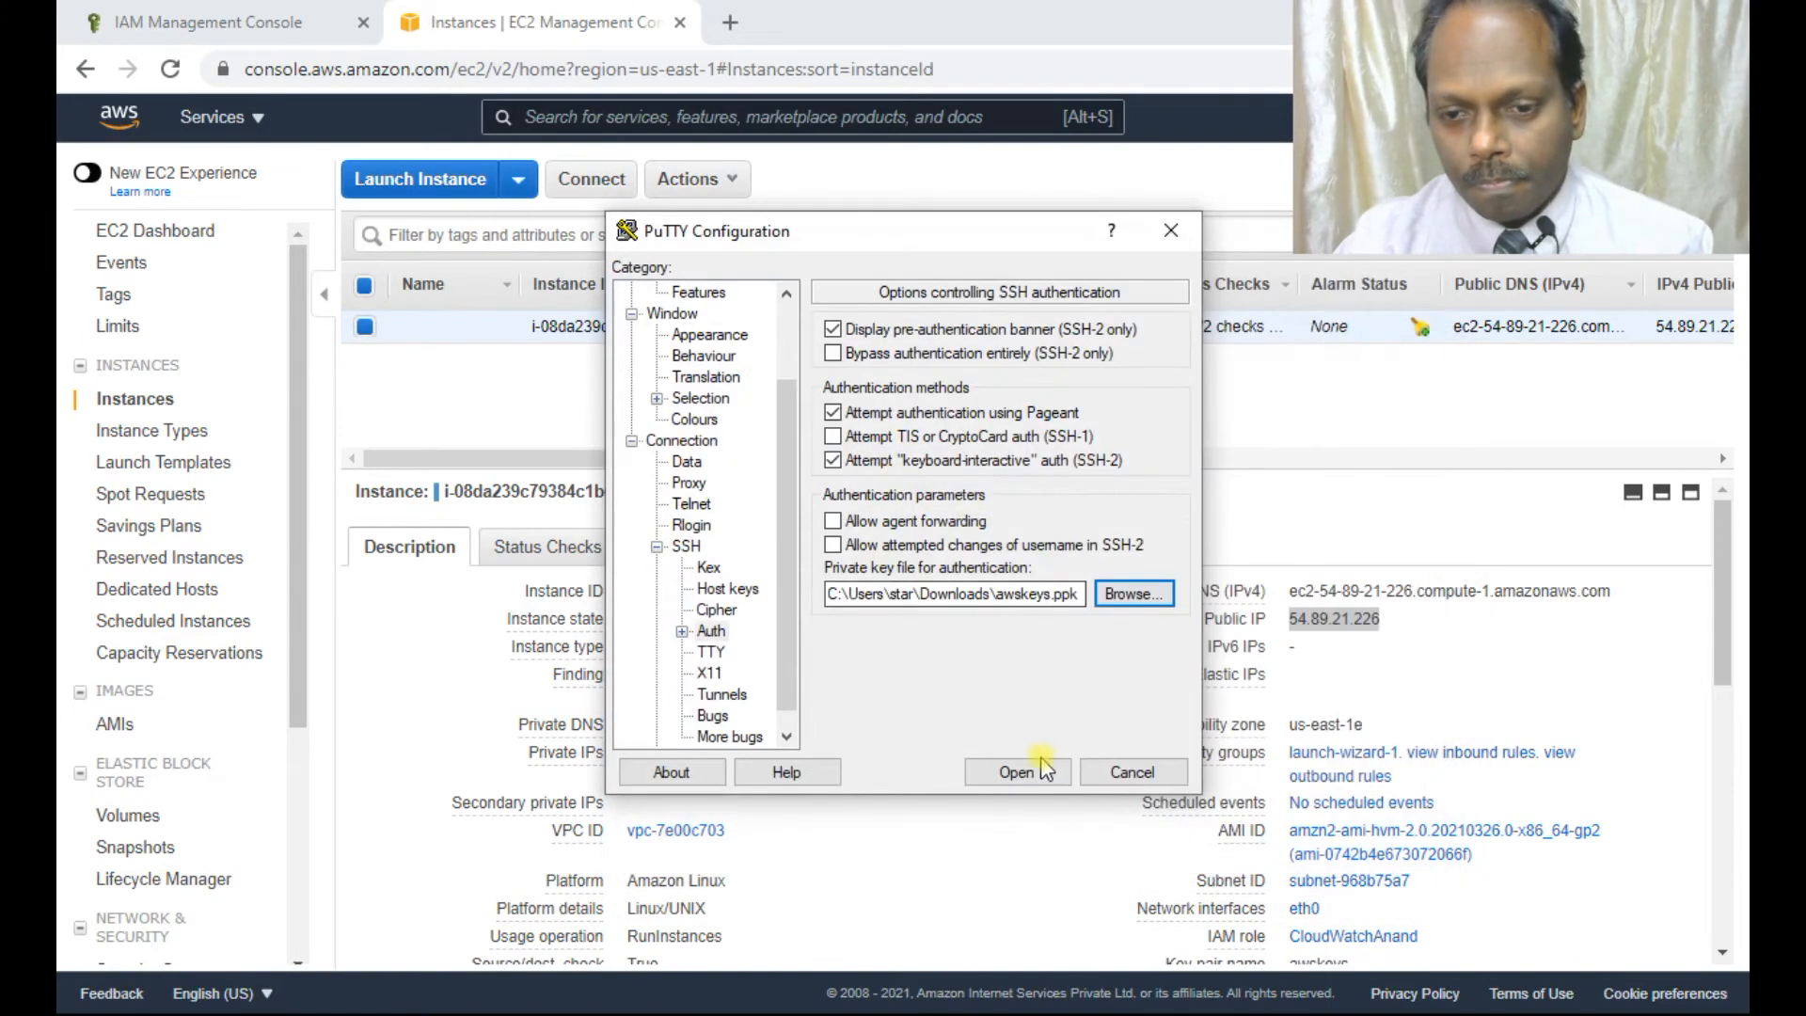
pyautogui.click(1030, 770)
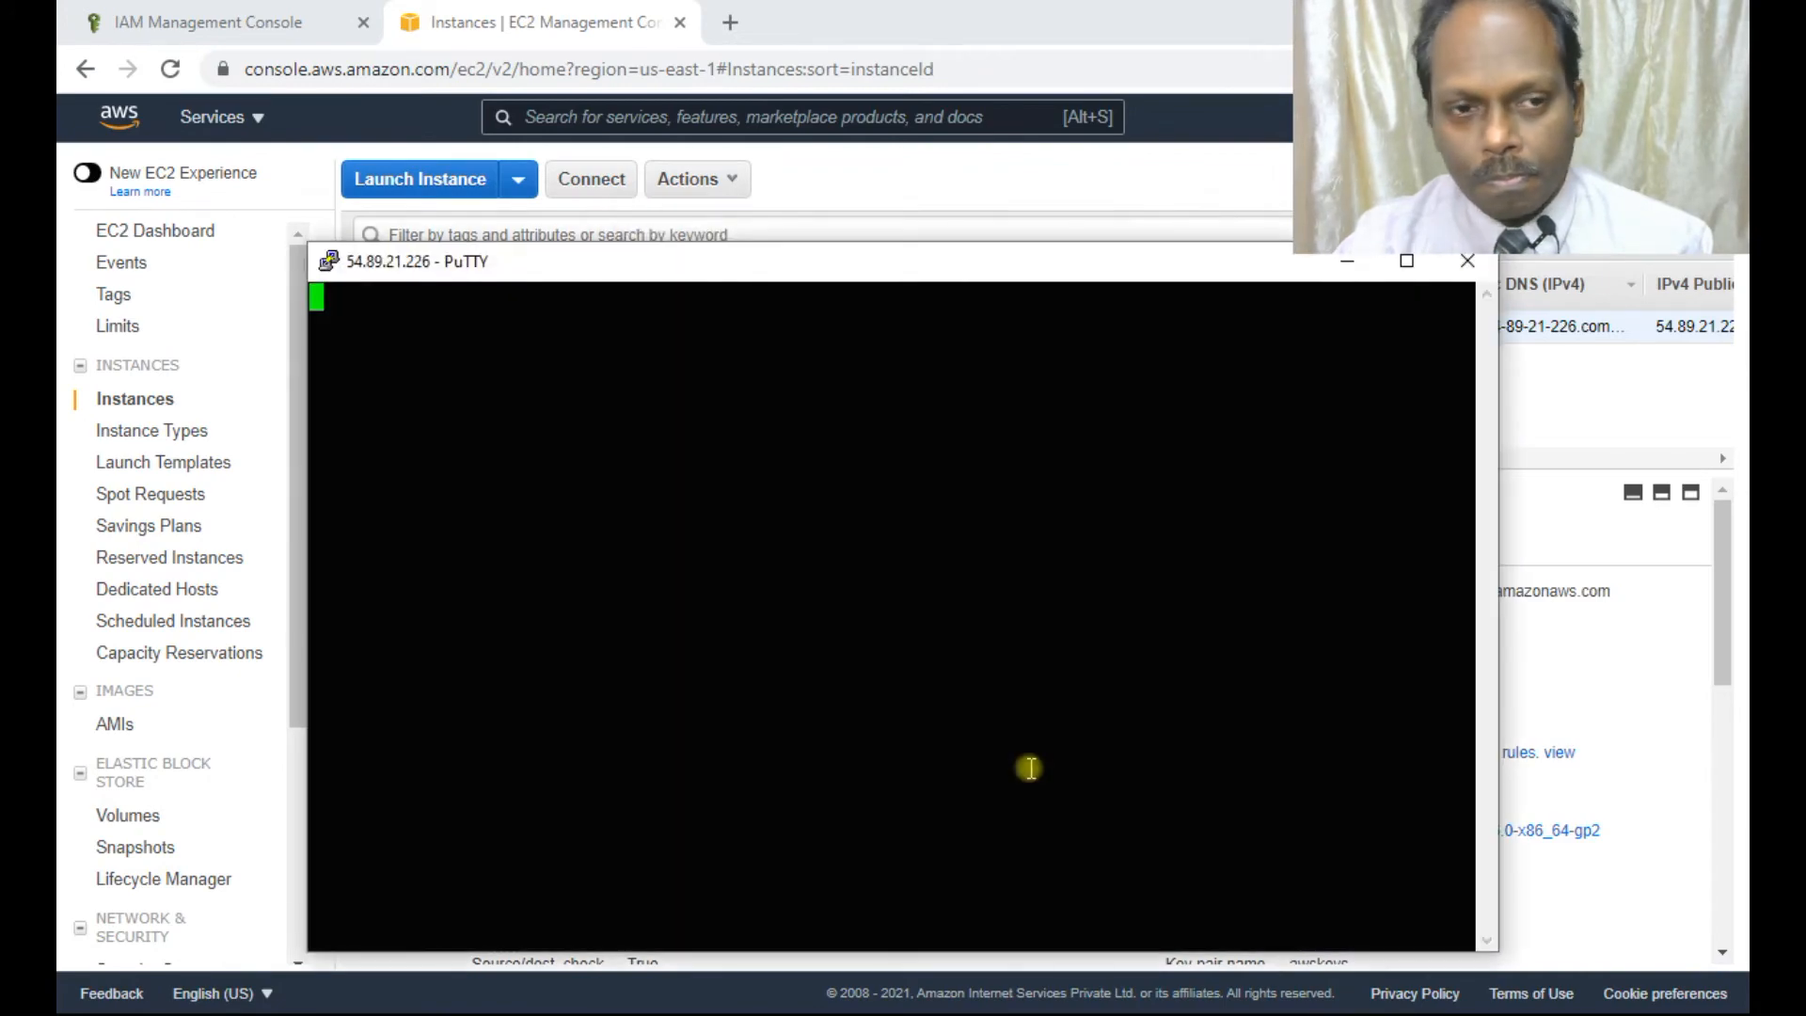
# Log in as ec2-user and run 'sudo yum update -y', which finds no packages to update.
pyautogui.click(788, 687)
pyautogui.write('ec2-user')
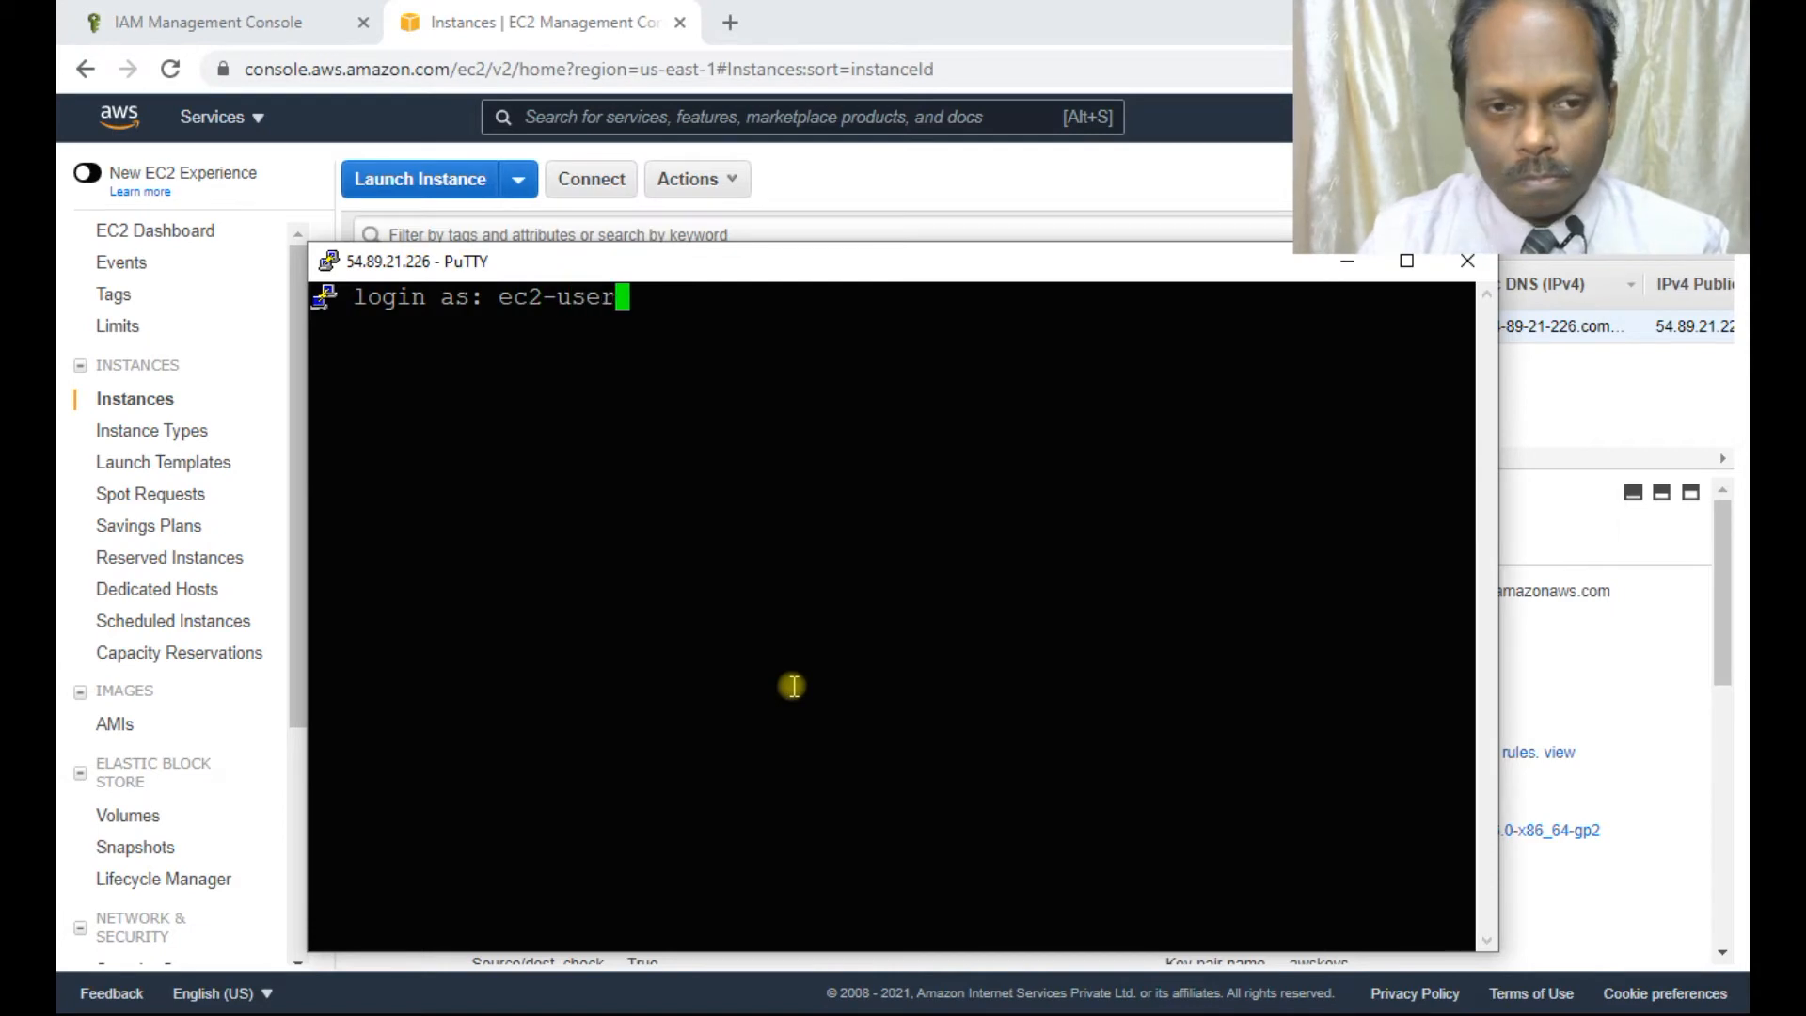
pyautogui.press('Return')
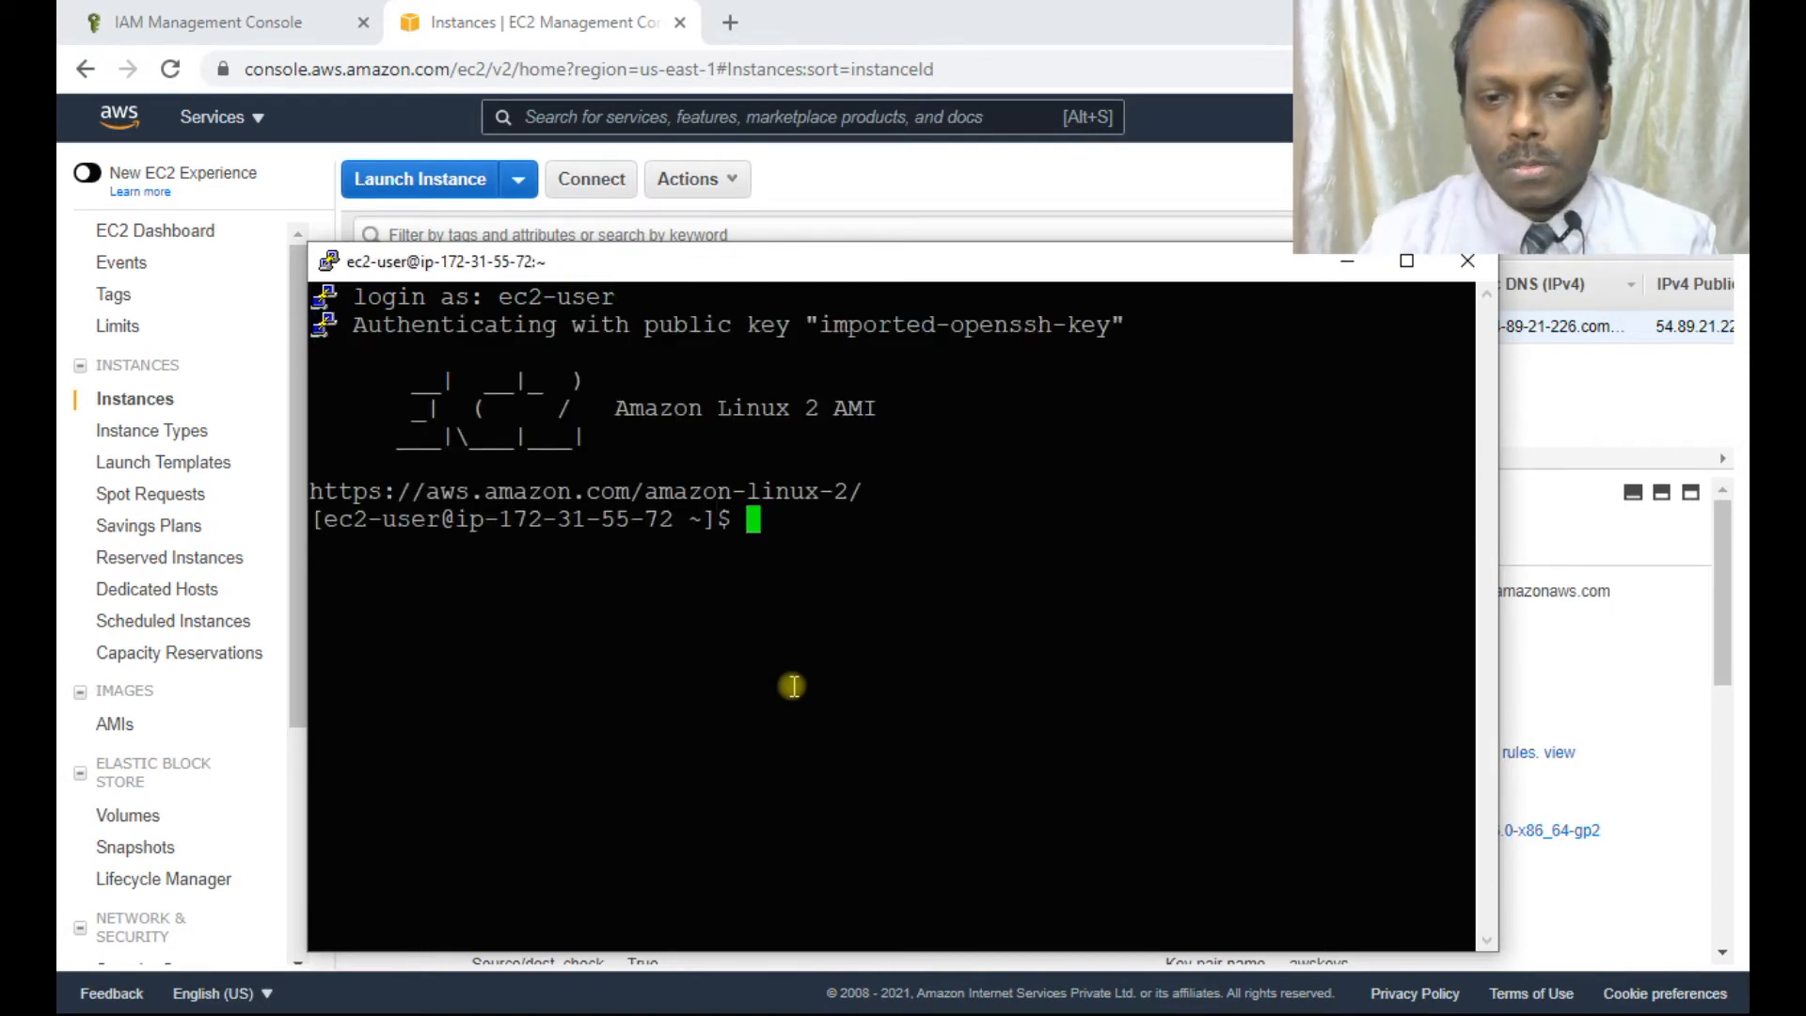
pyautogui.press('Return')
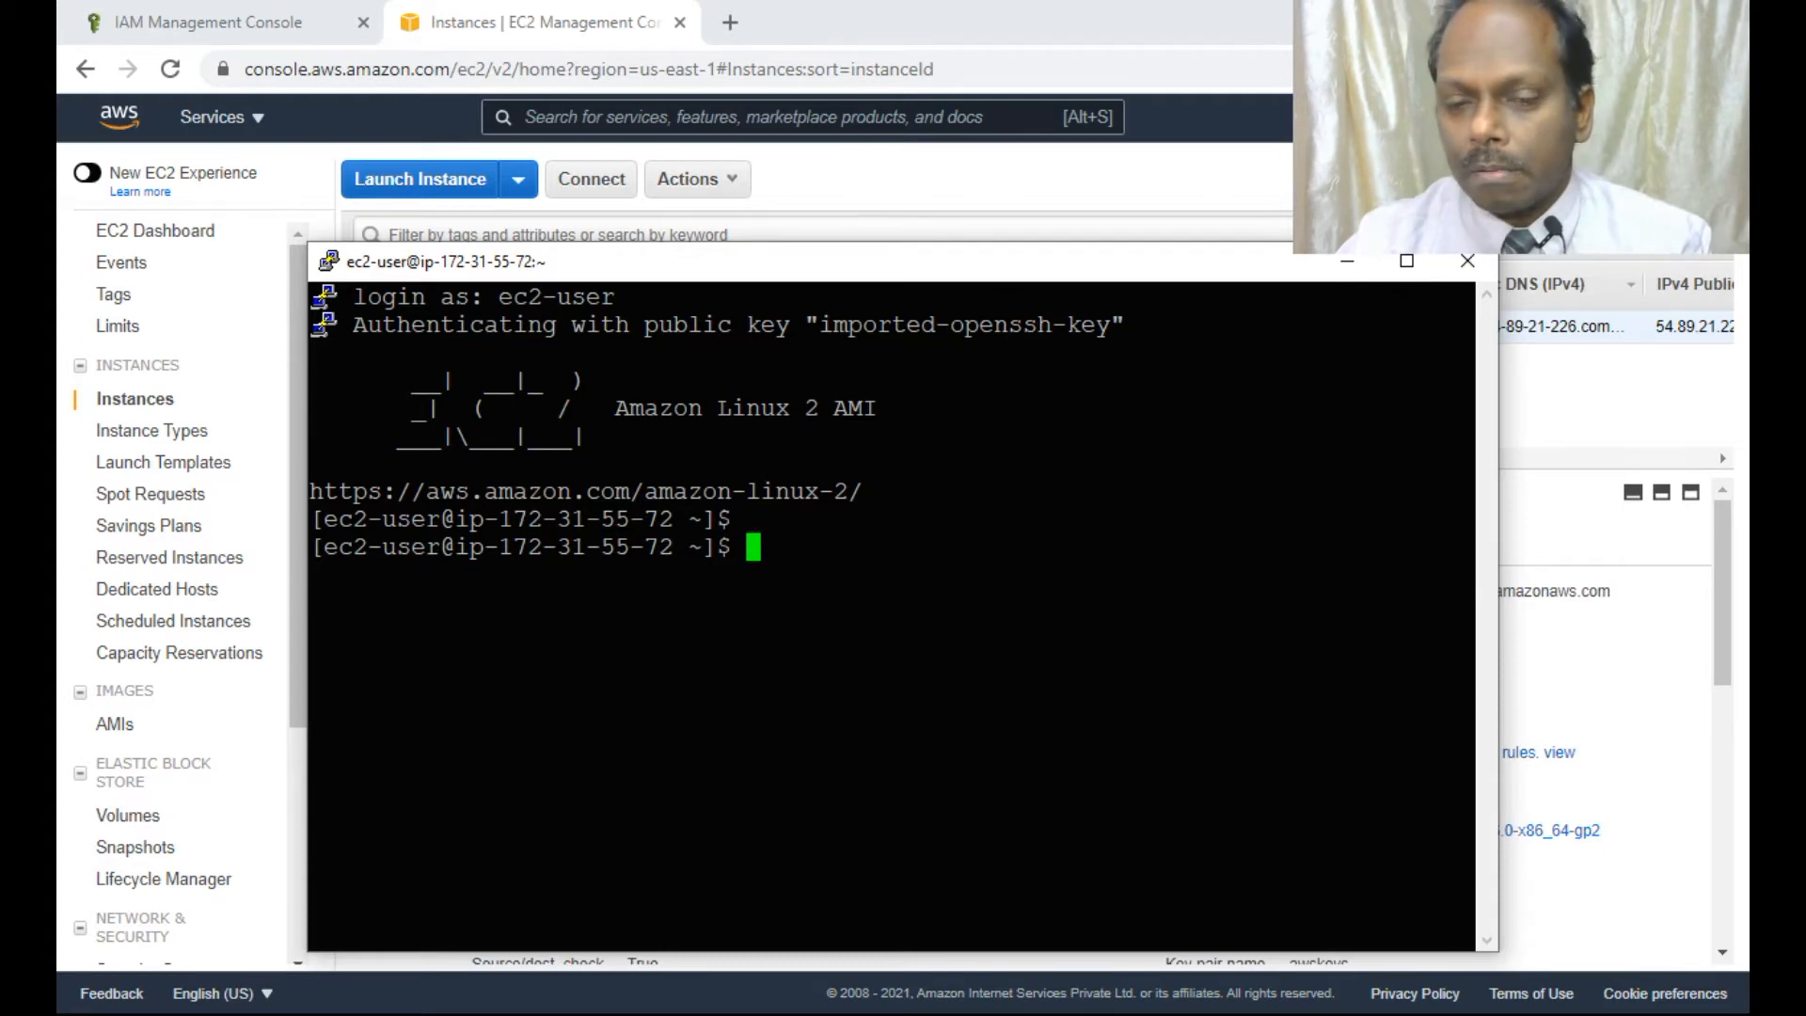
pyautogui.write('sudo yum update')
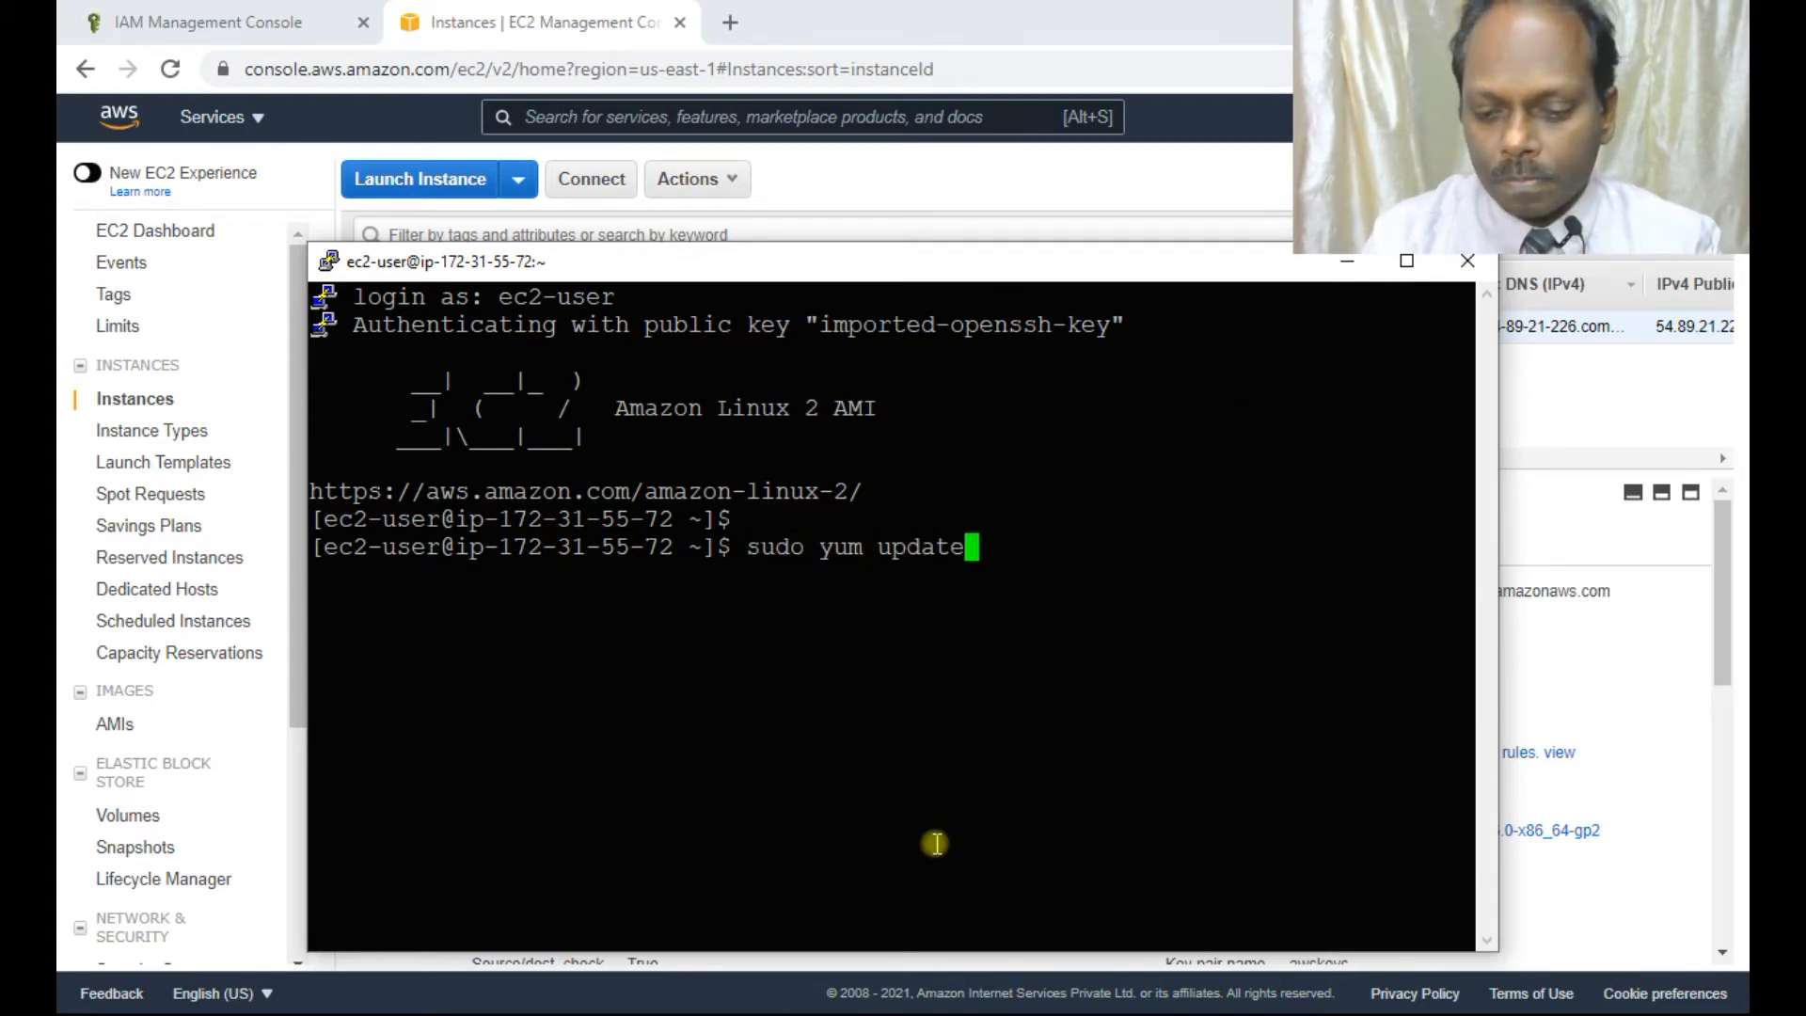
pyautogui.write(' -y')
pyautogui.press('Return')
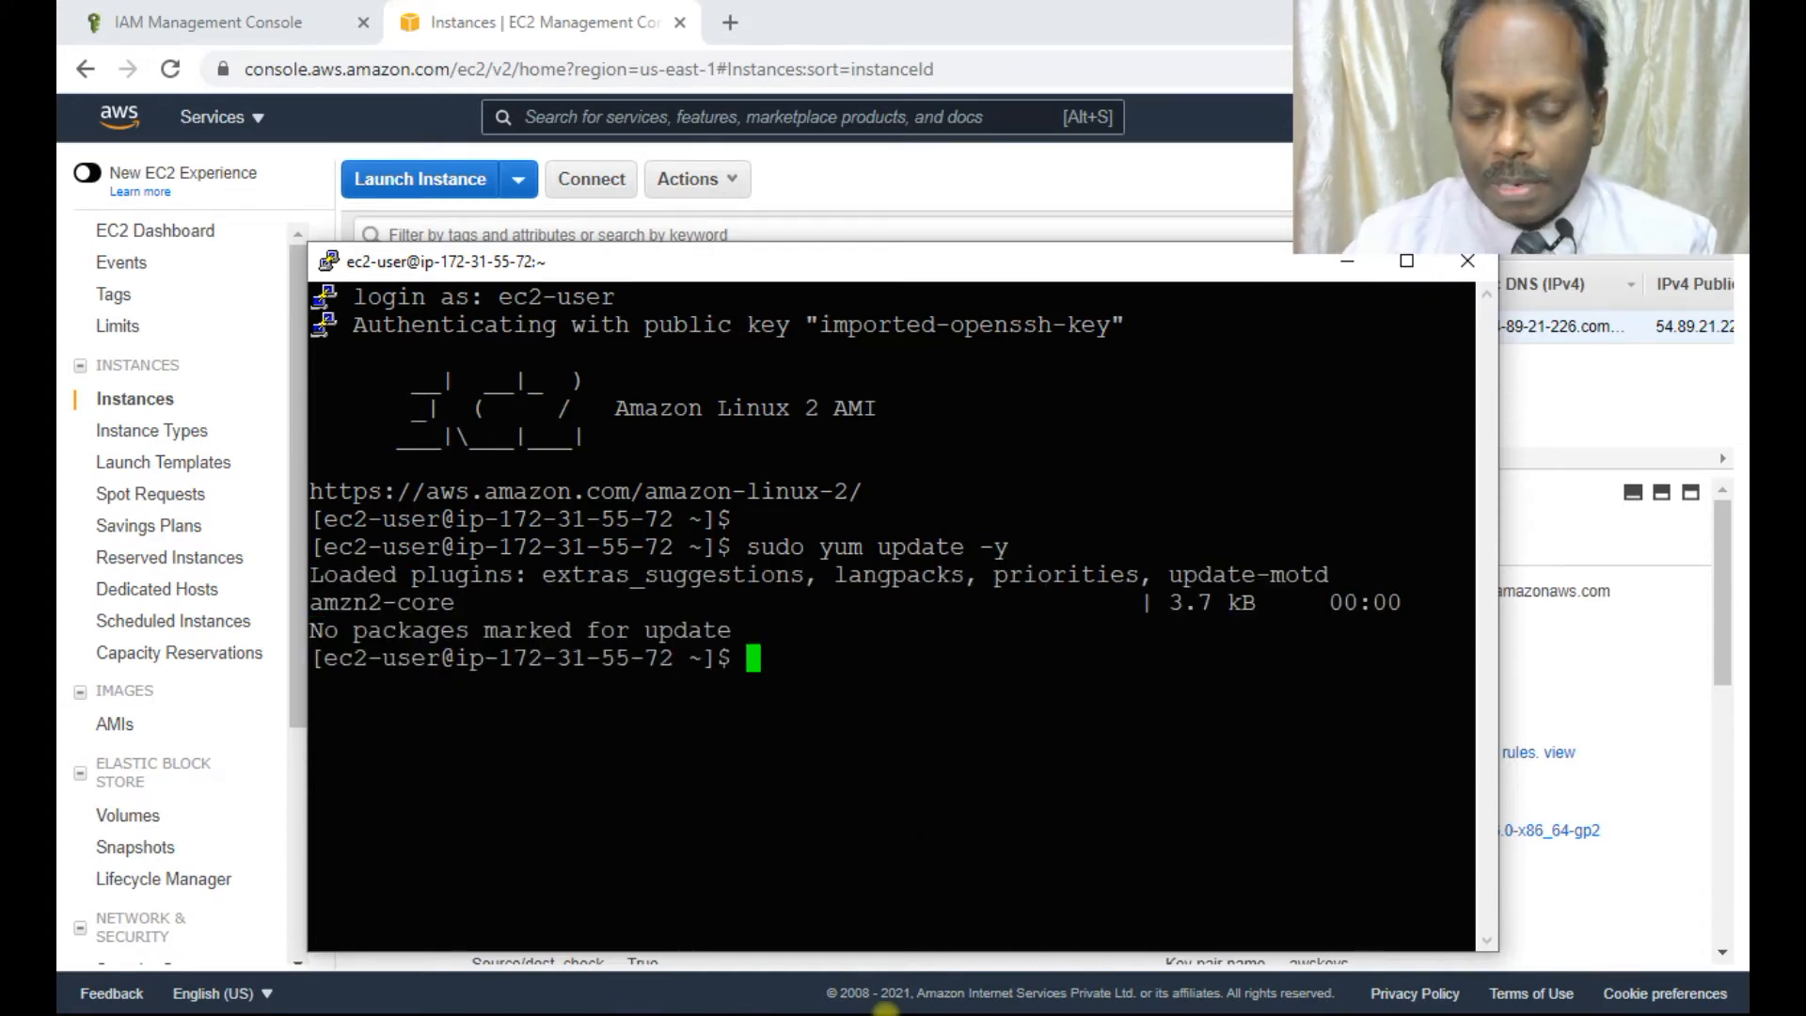
# Check the guide and type 'sudo yum install python-pip gity -y' at the prompt.
pyautogui.hotkey('alt', 'Tab')
pyautogui.hotkey('alt', 'Tab')
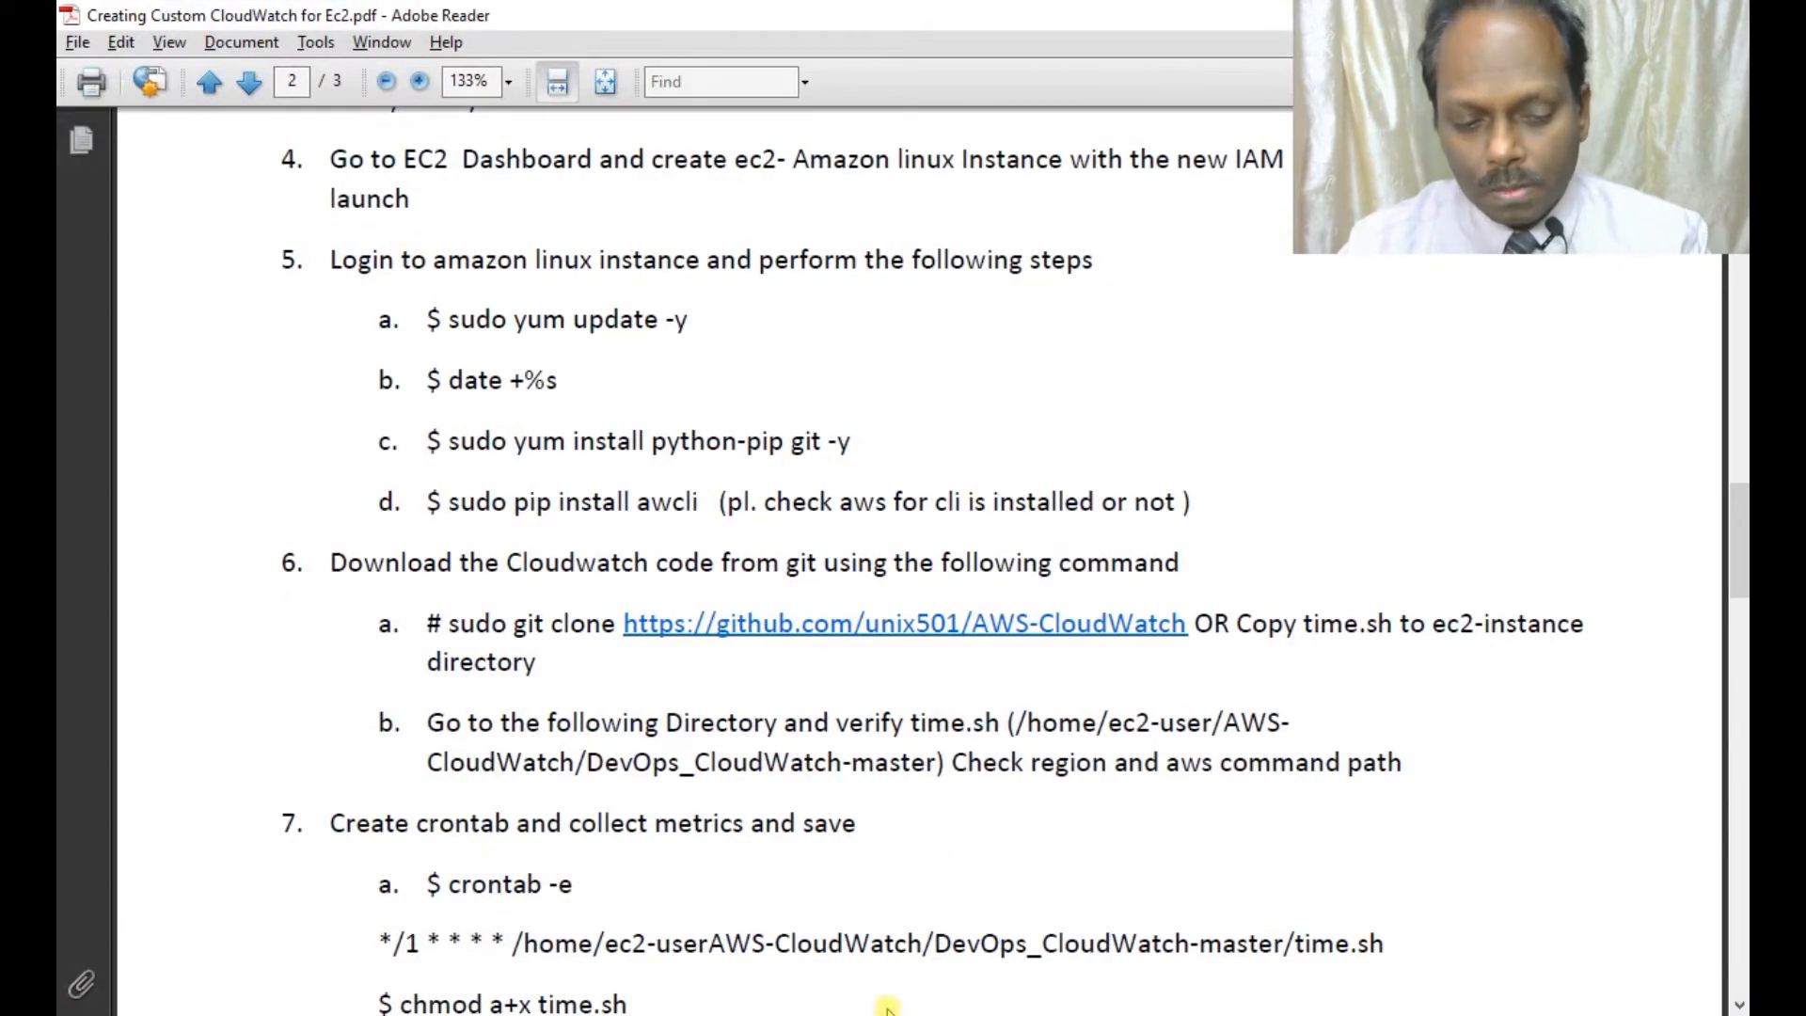
pyautogui.hotkey('alt', 'Tab')
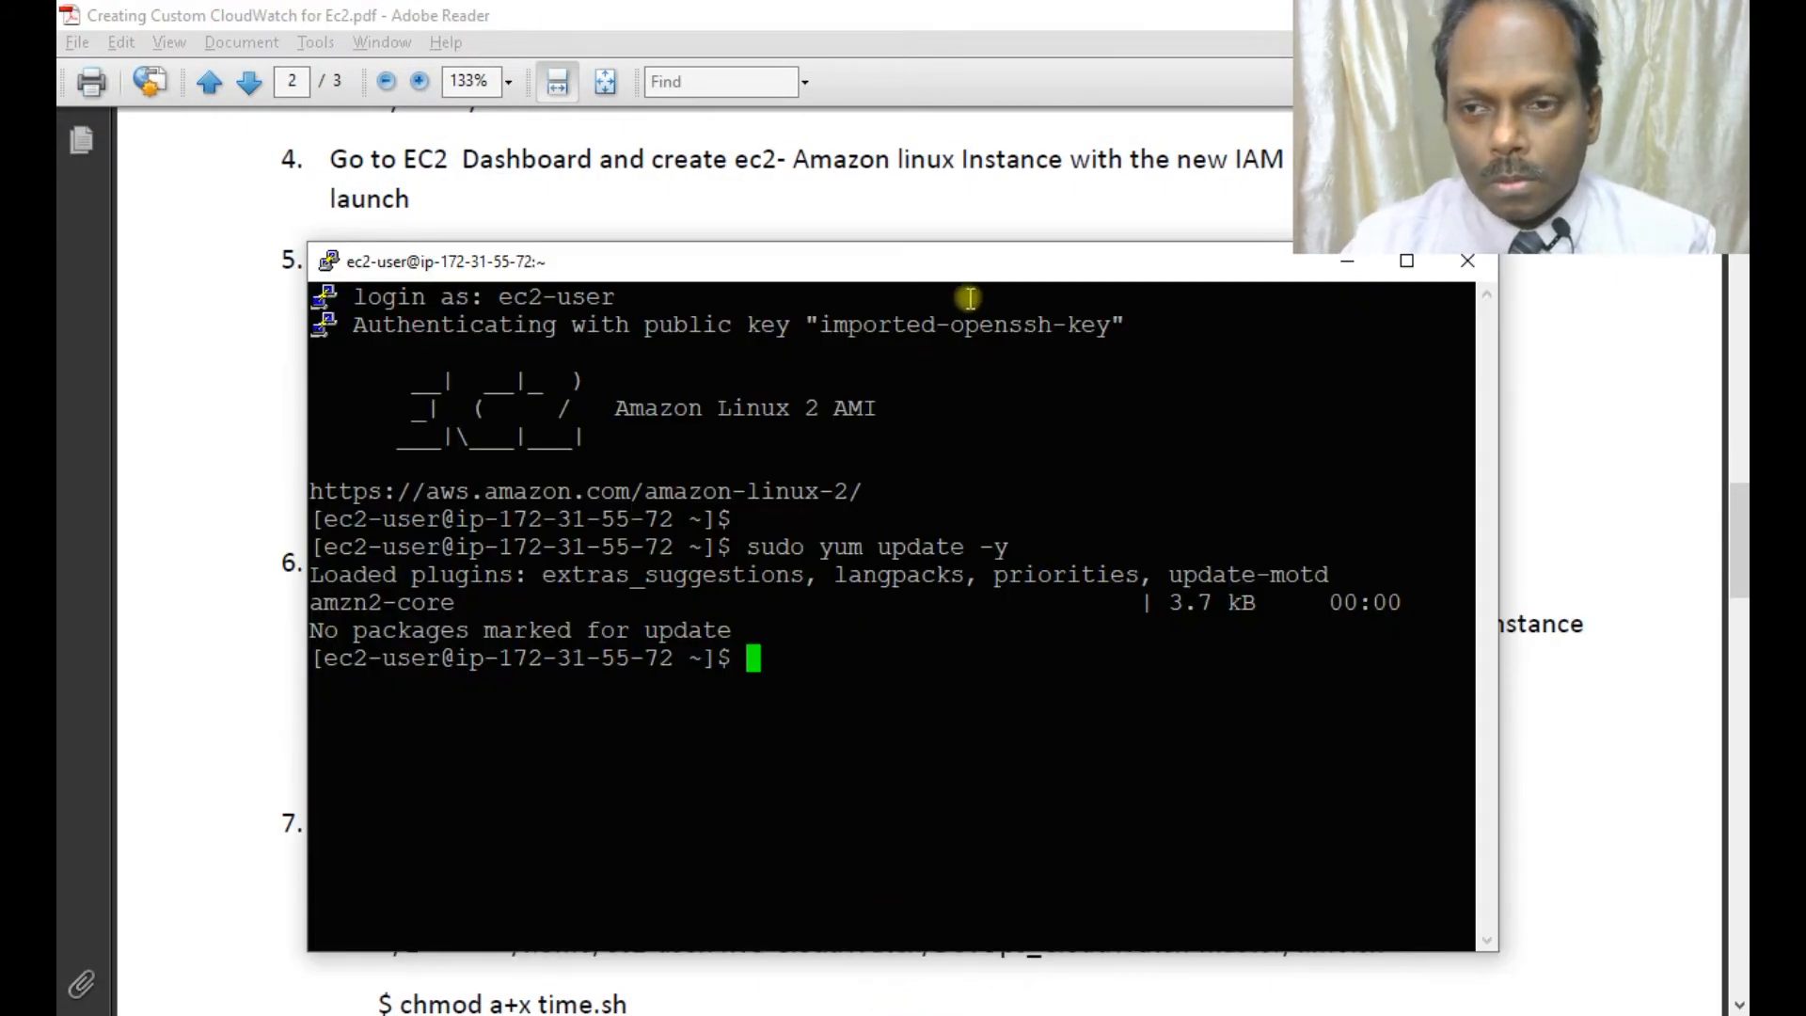
pyautogui.scroll(-4, 1593, 405)
pyautogui.scroll(2, 1592, 417)
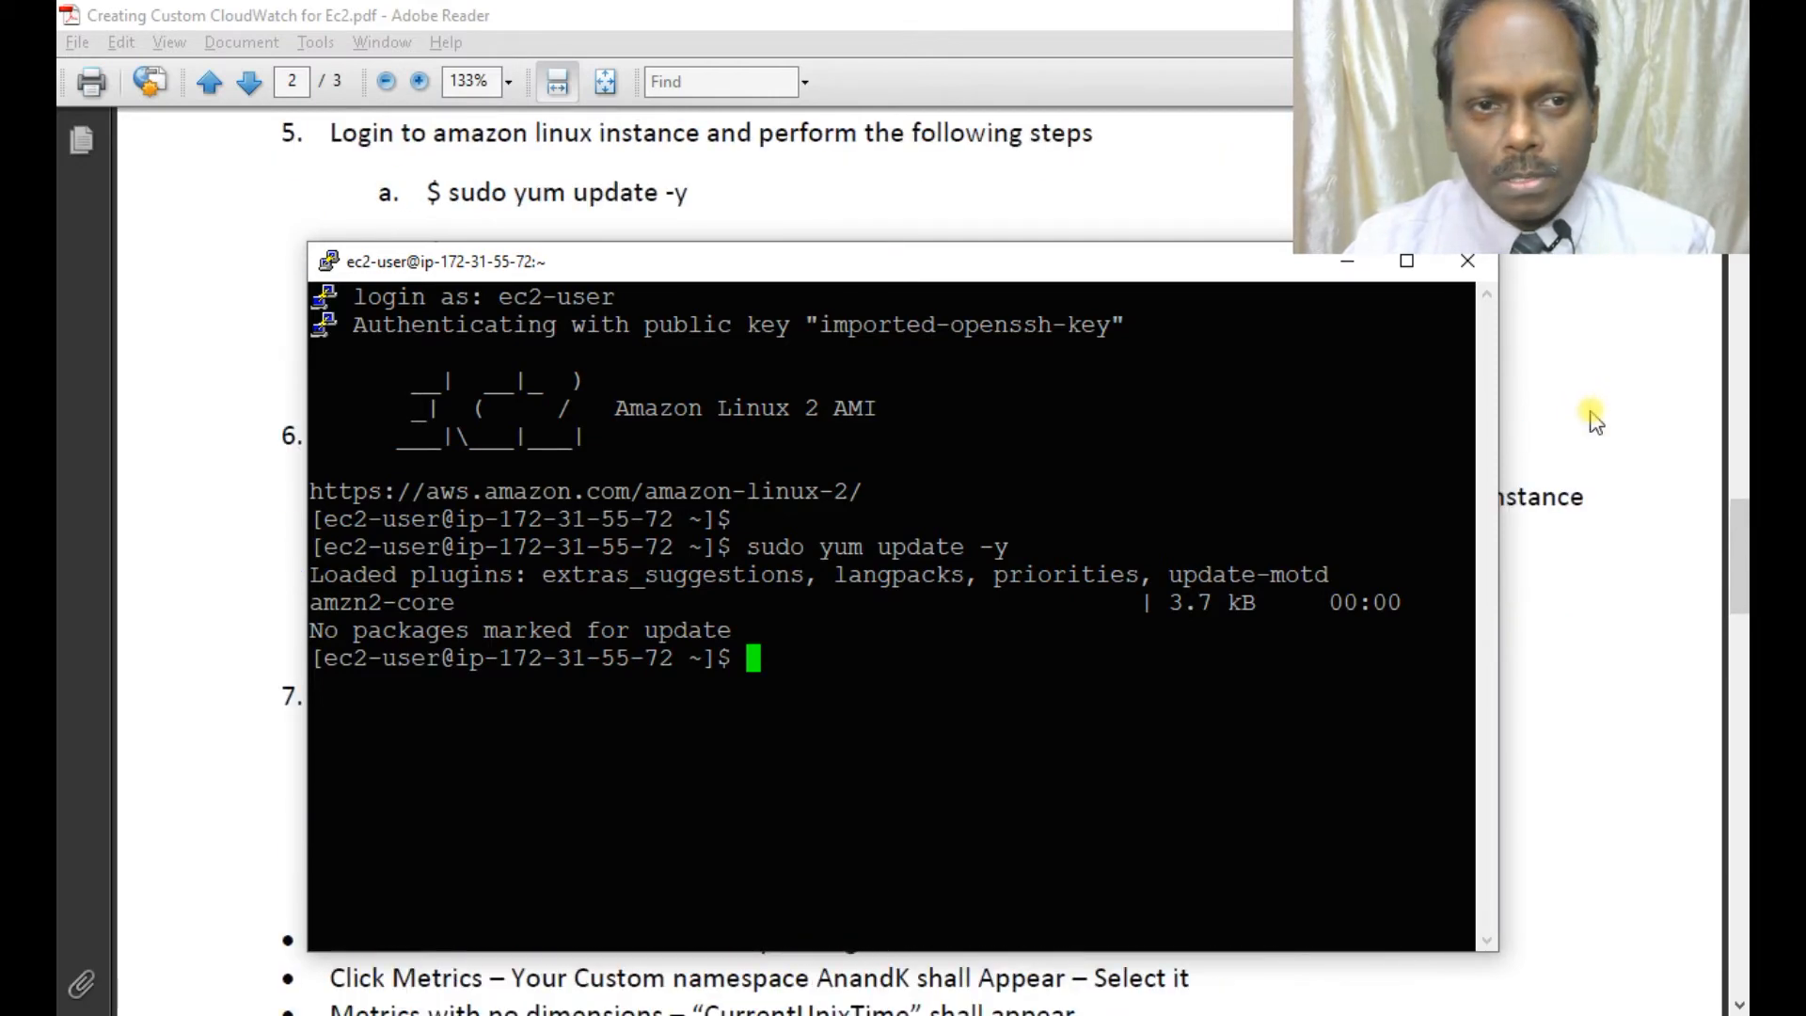
pyautogui.moveTo(1002, 275); pyautogui.dragTo(1002, 363)
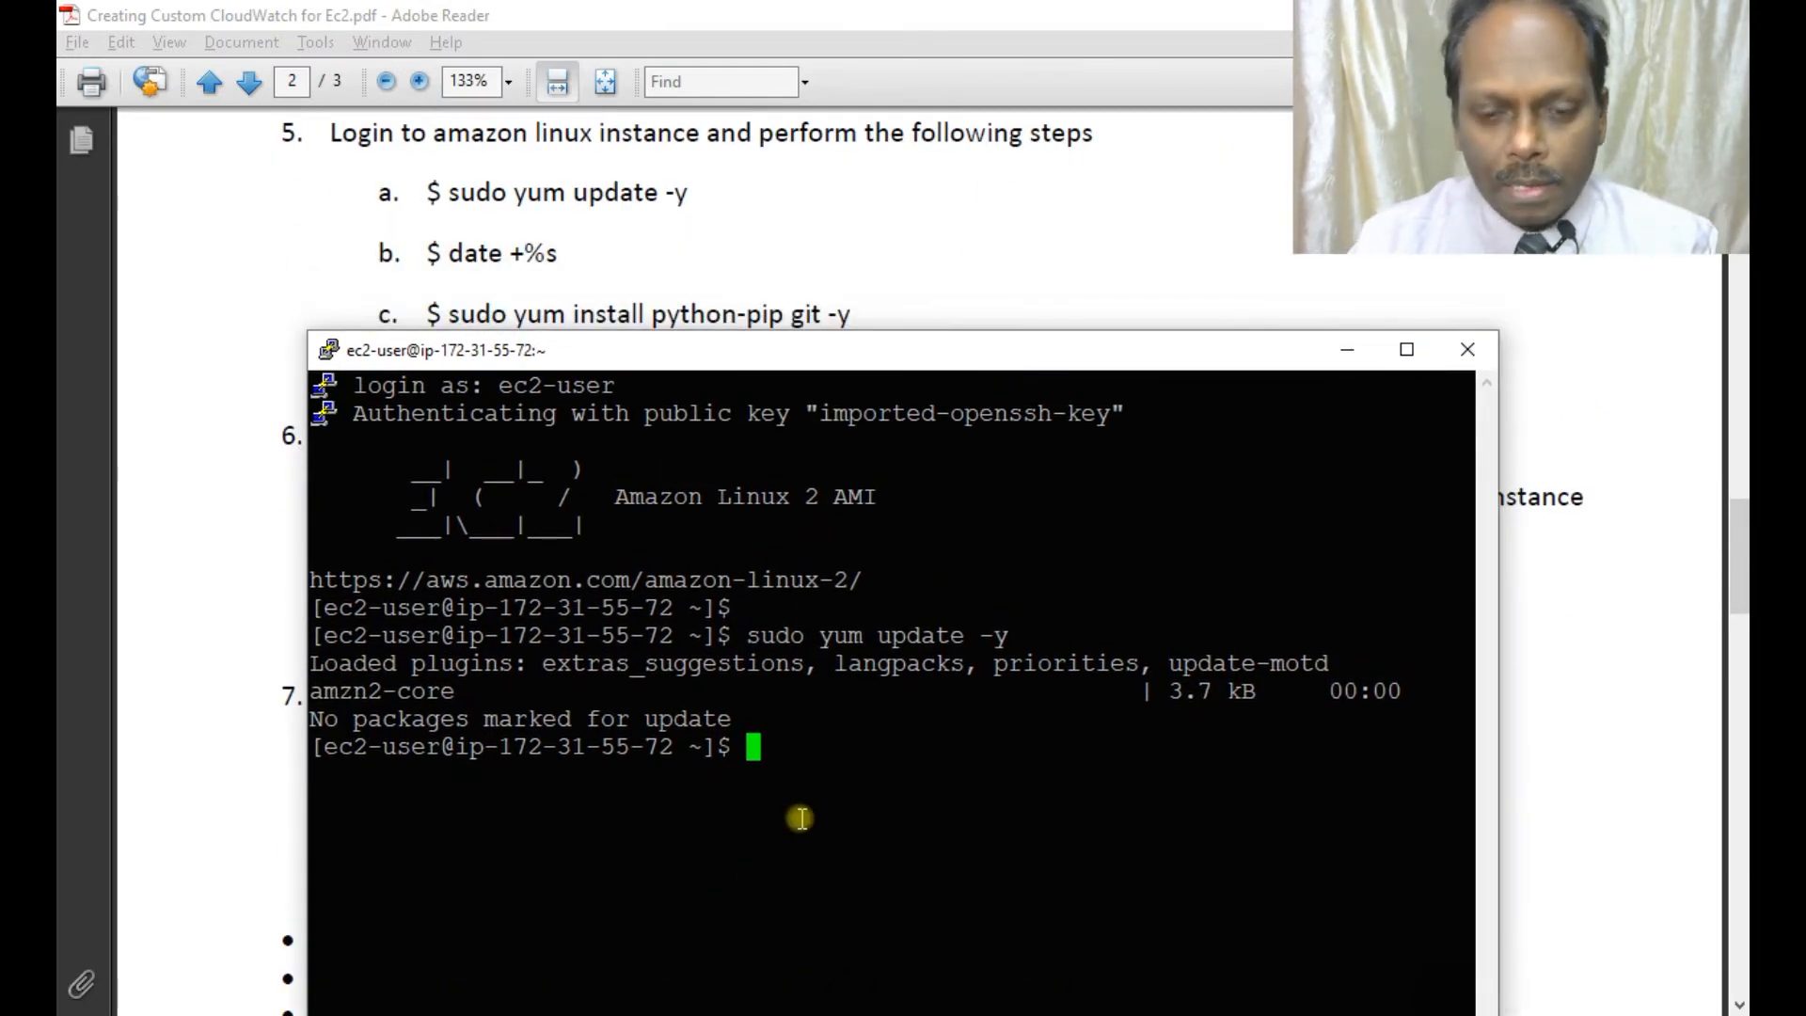
pyautogui.write('sudo yum install ')
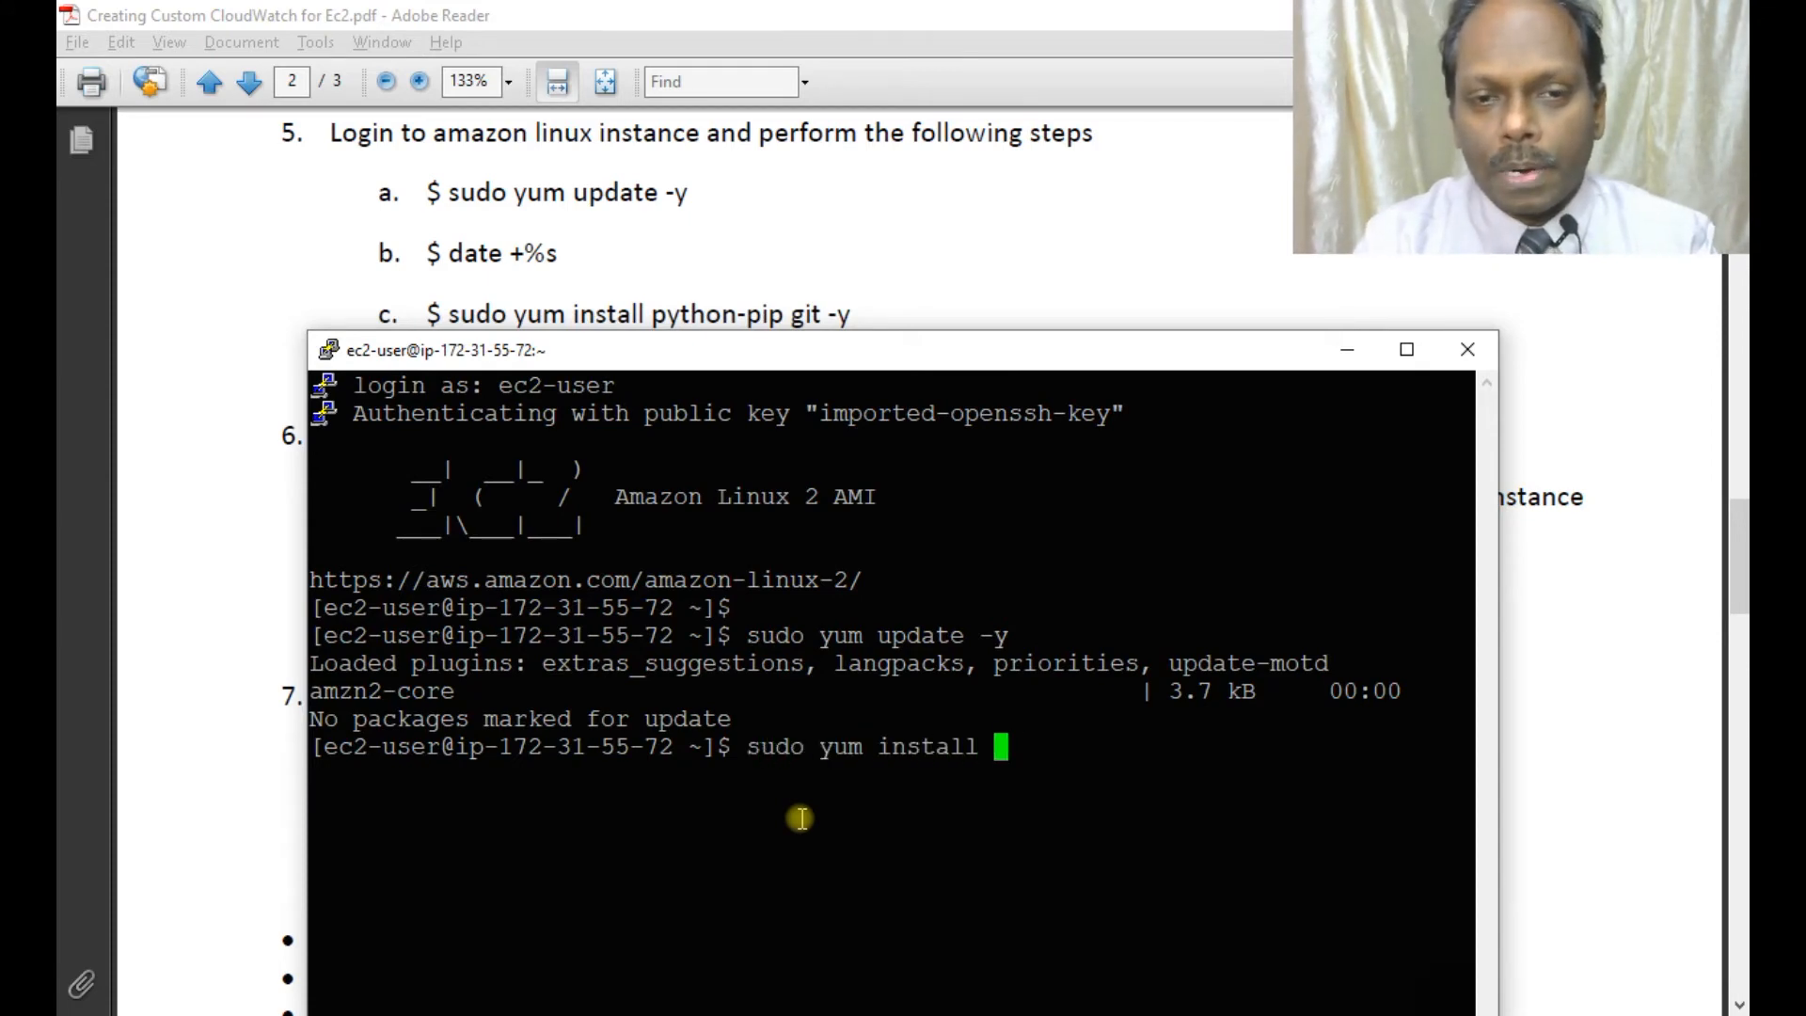
pyautogui.write('python-pip gity ')
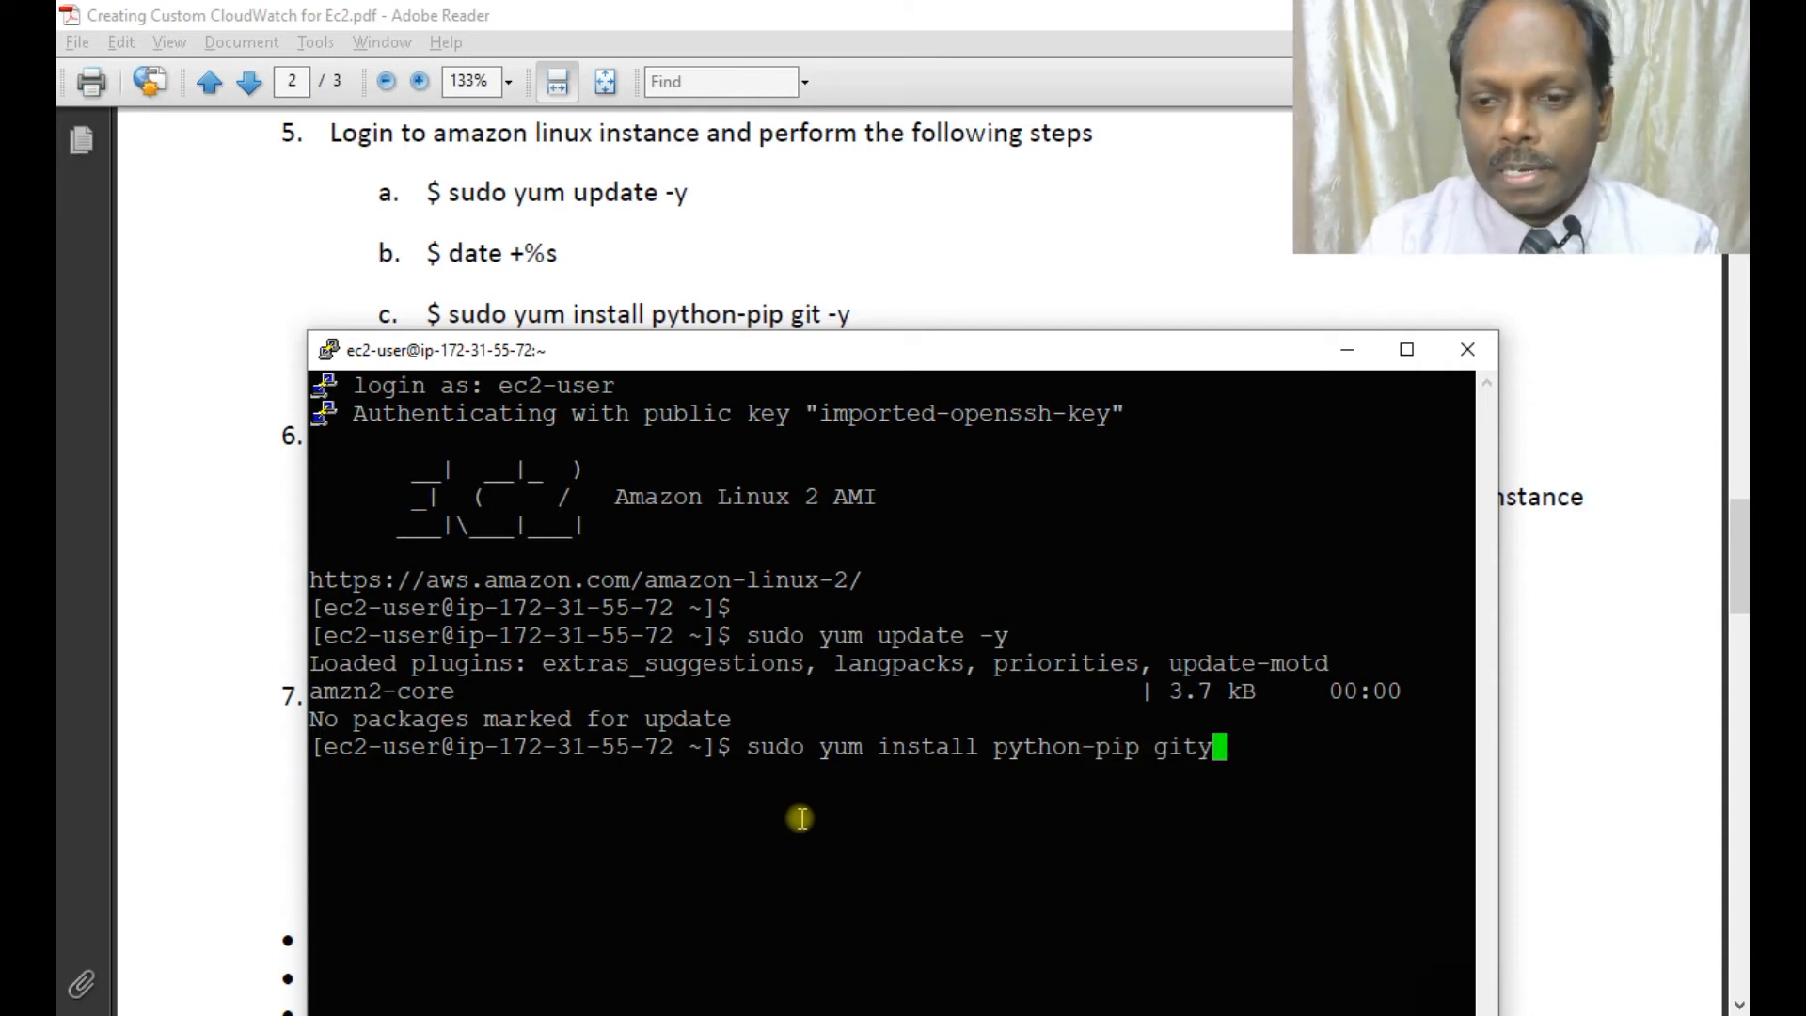
pyautogui.write('-y')
# Run the install, which completes adding git 2.23.4 and python2-pip 9.0.3.
pyautogui.press('Return')
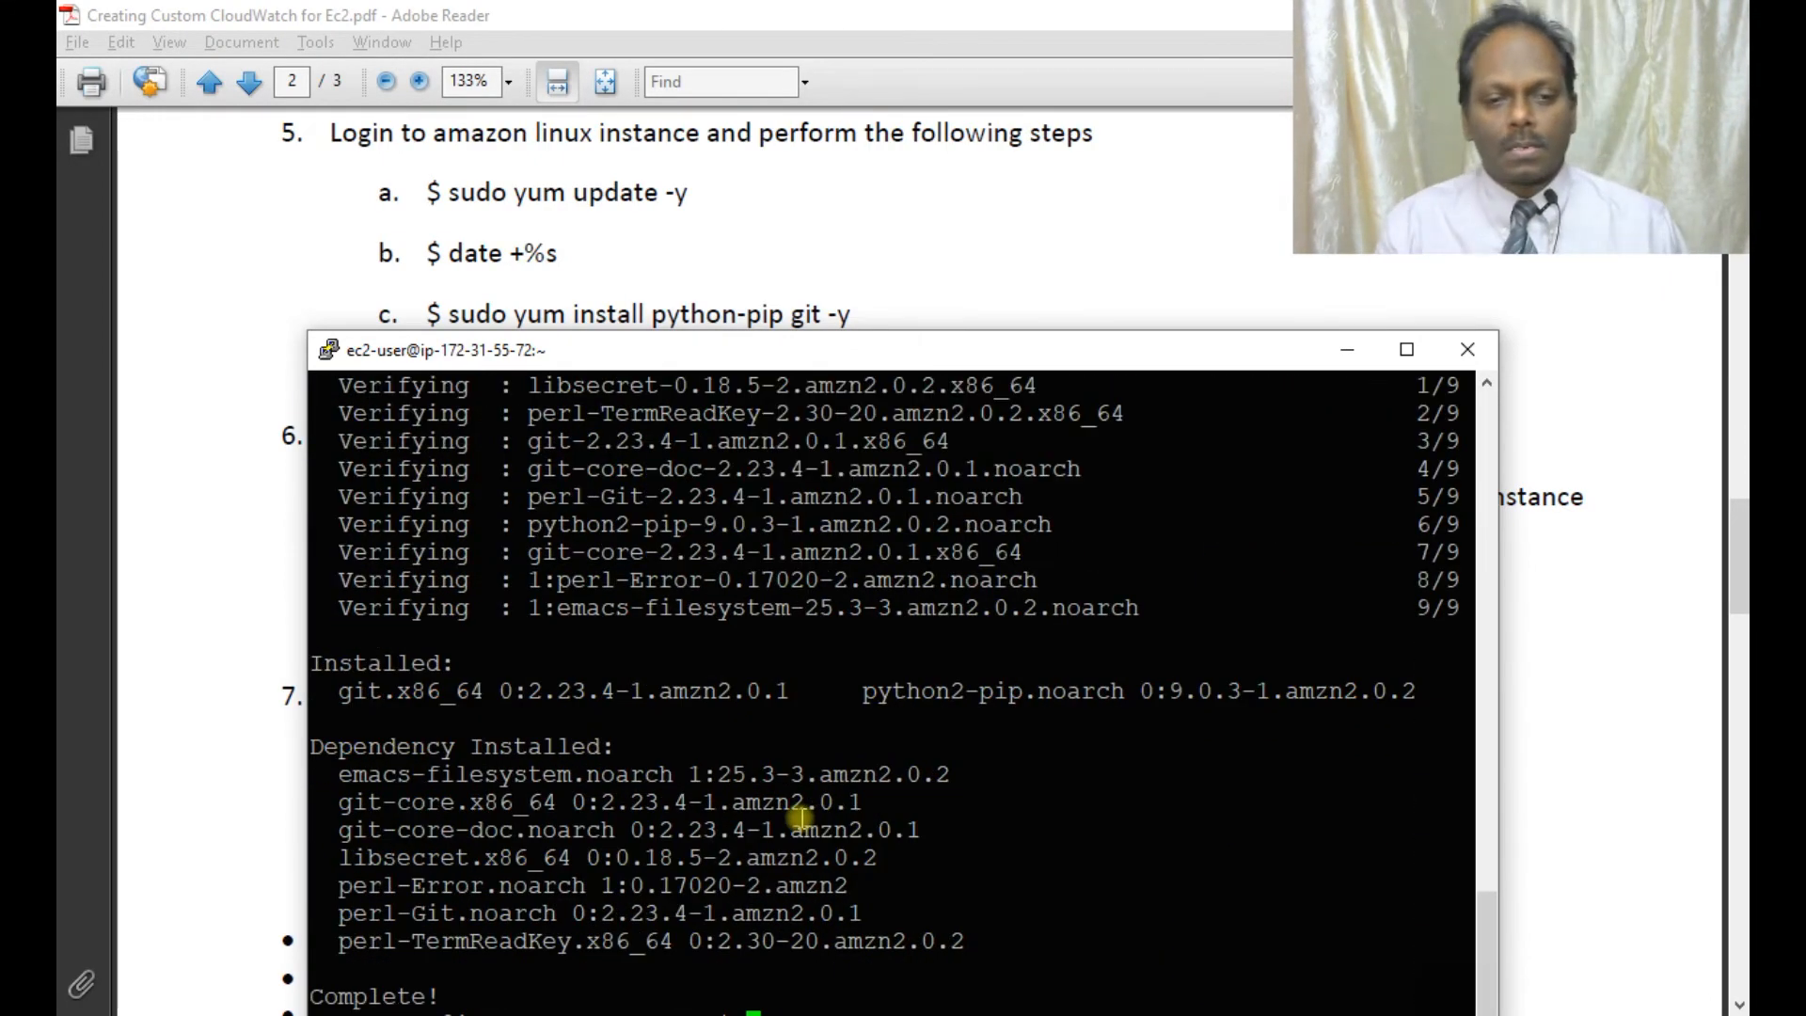
pyautogui.moveTo(847, 350); pyautogui.dragTo(1042, 314)
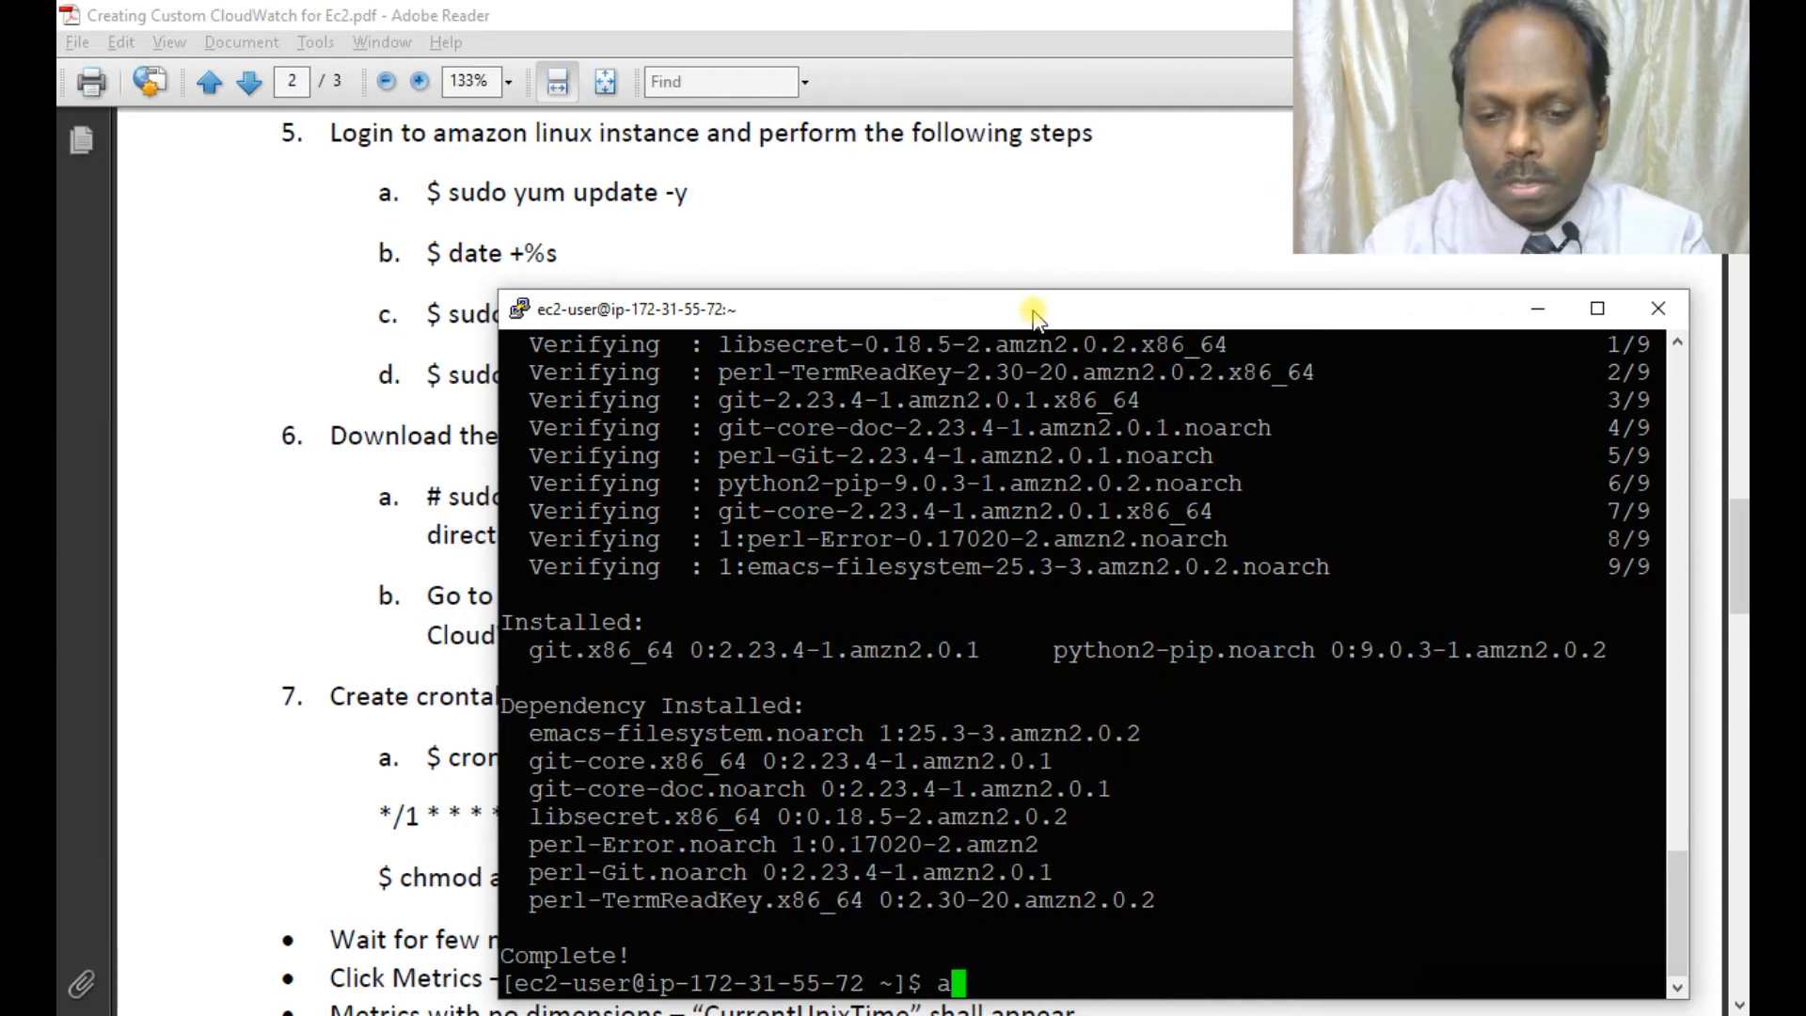
# Run 'aws' to confirm the AWS CLI is installed.
pyautogui.write('ws')
pyautogui.press('Return')
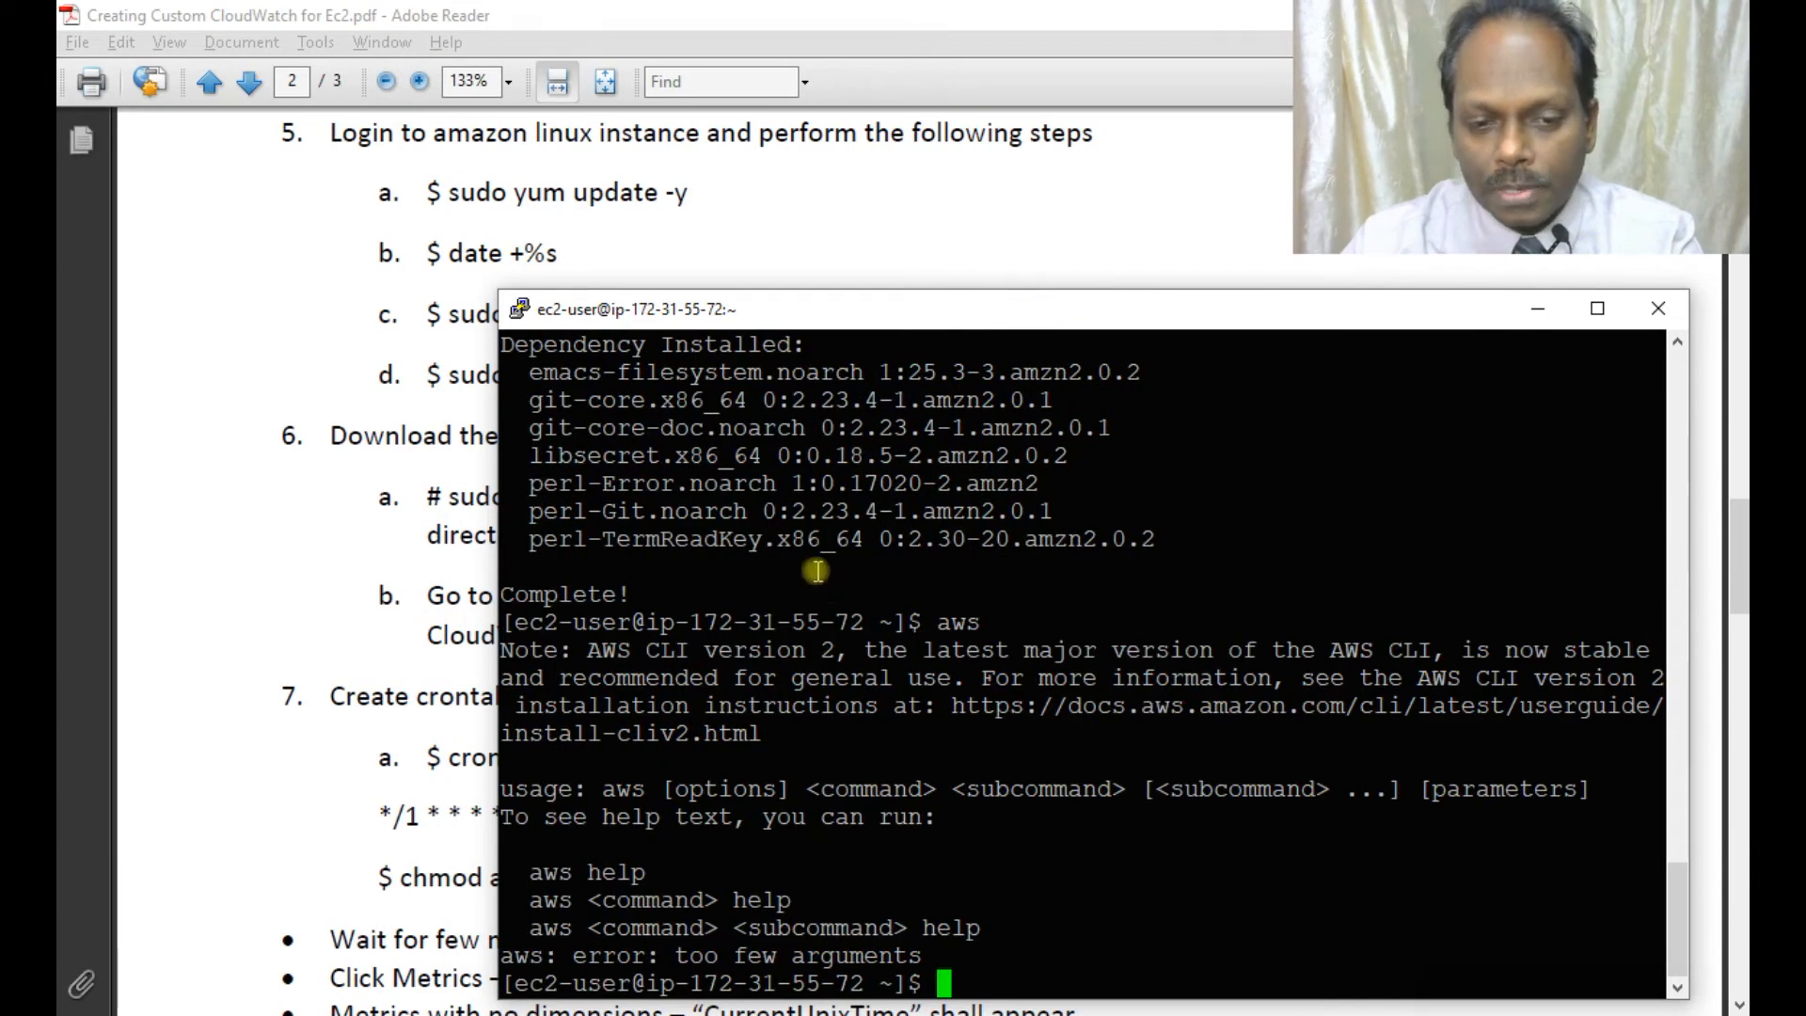
pyautogui.moveTo(884, 311); pyautogui.dragTo(826, 318)
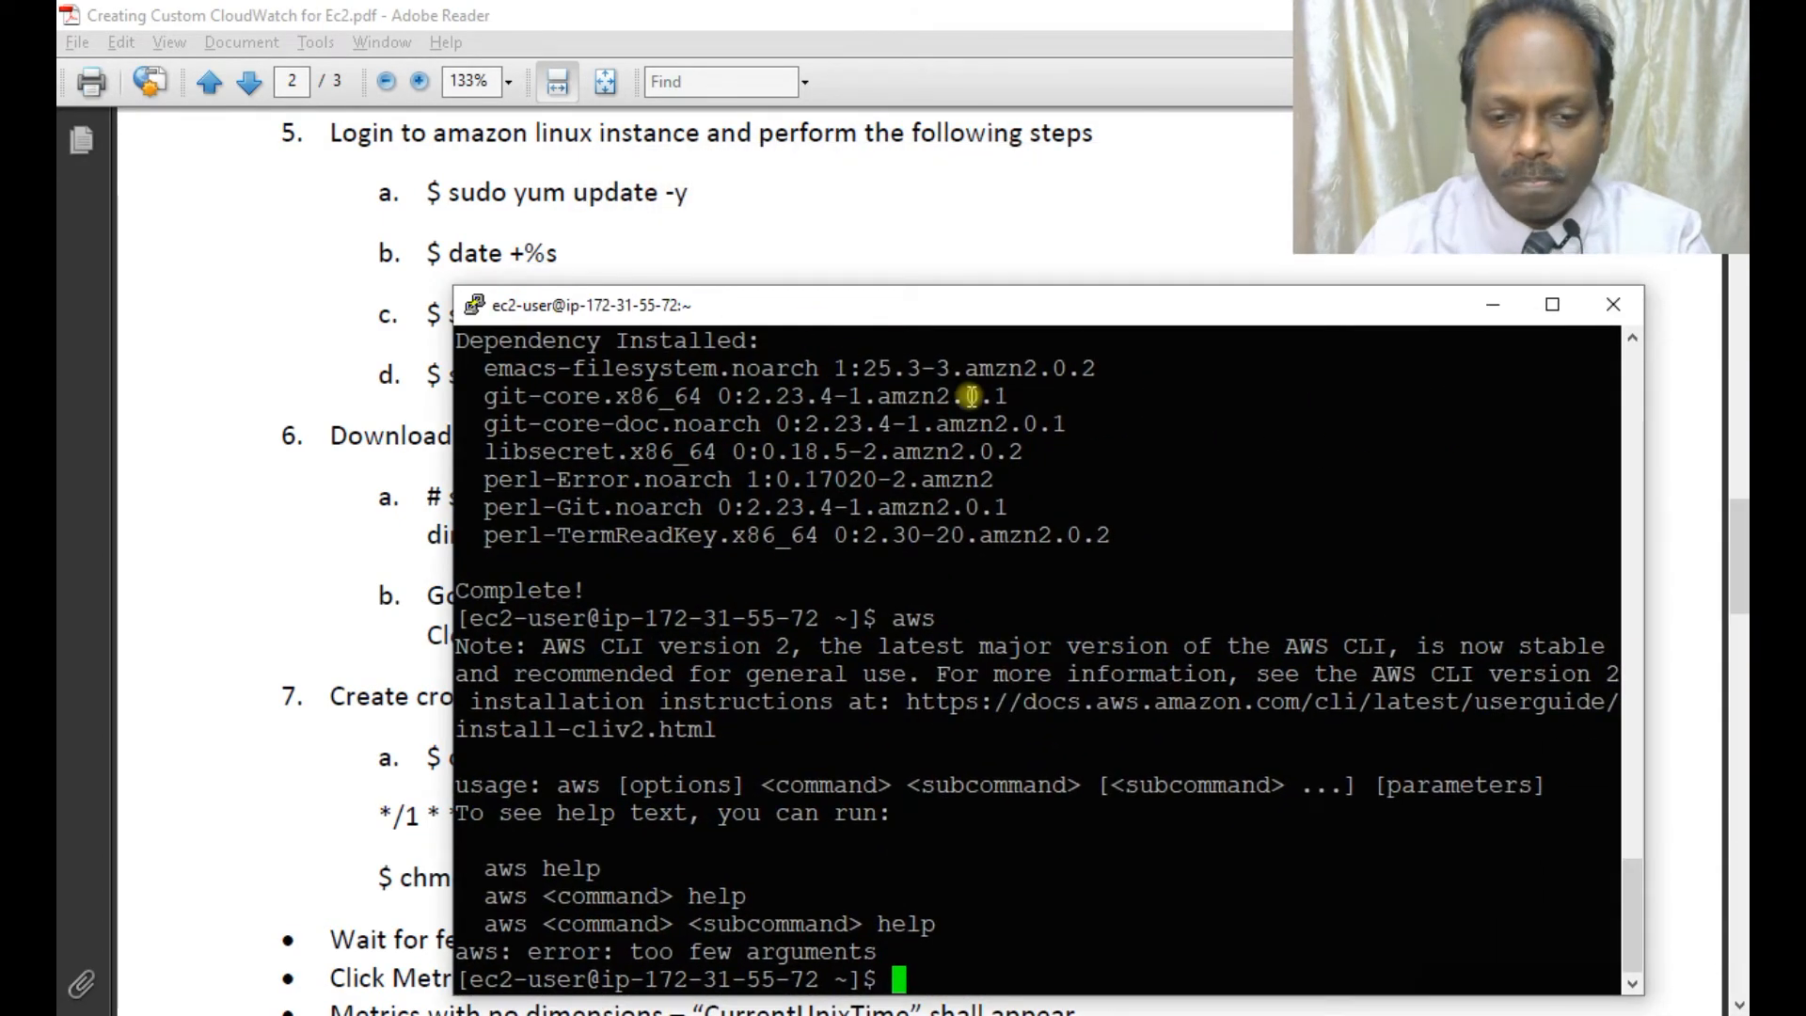
pyautogui.press('Return')
pyautogui.write('celar')
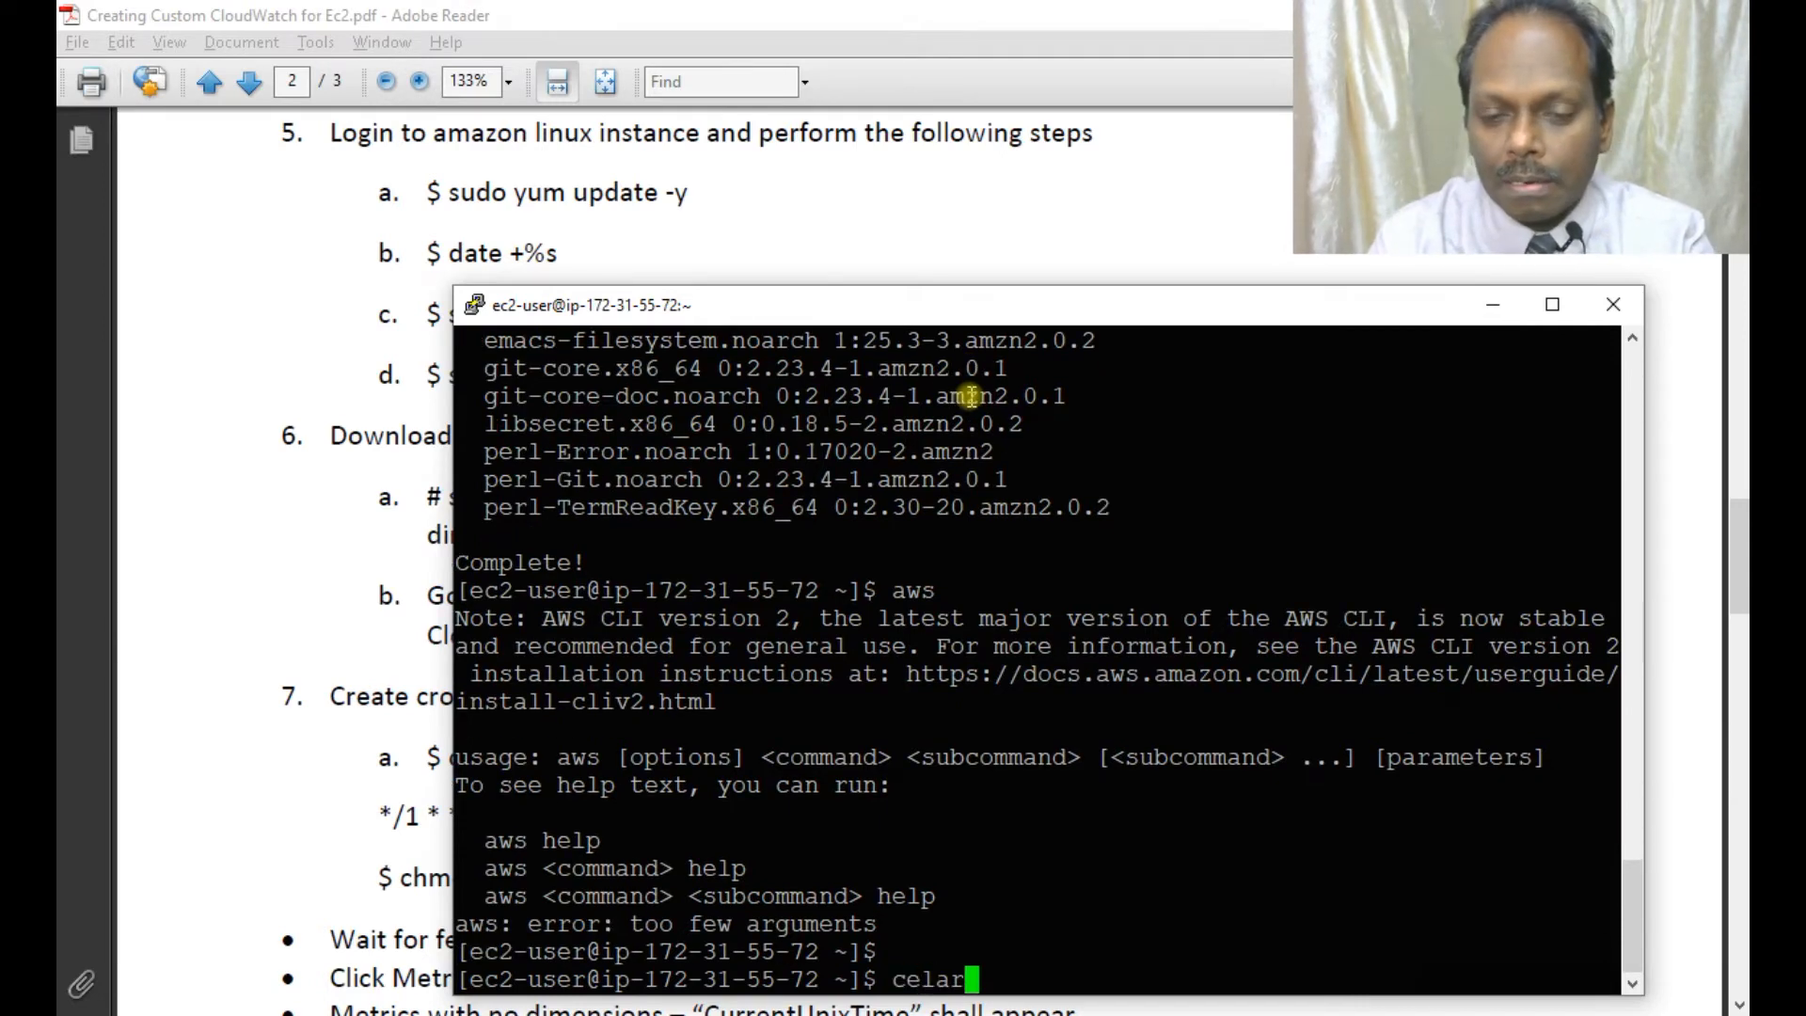
pyautogui.press('BackSpace')
pyautogui.press('BackSpace')
pyautogui.press('BackSpace')
pyautogui.press('BackSpace')
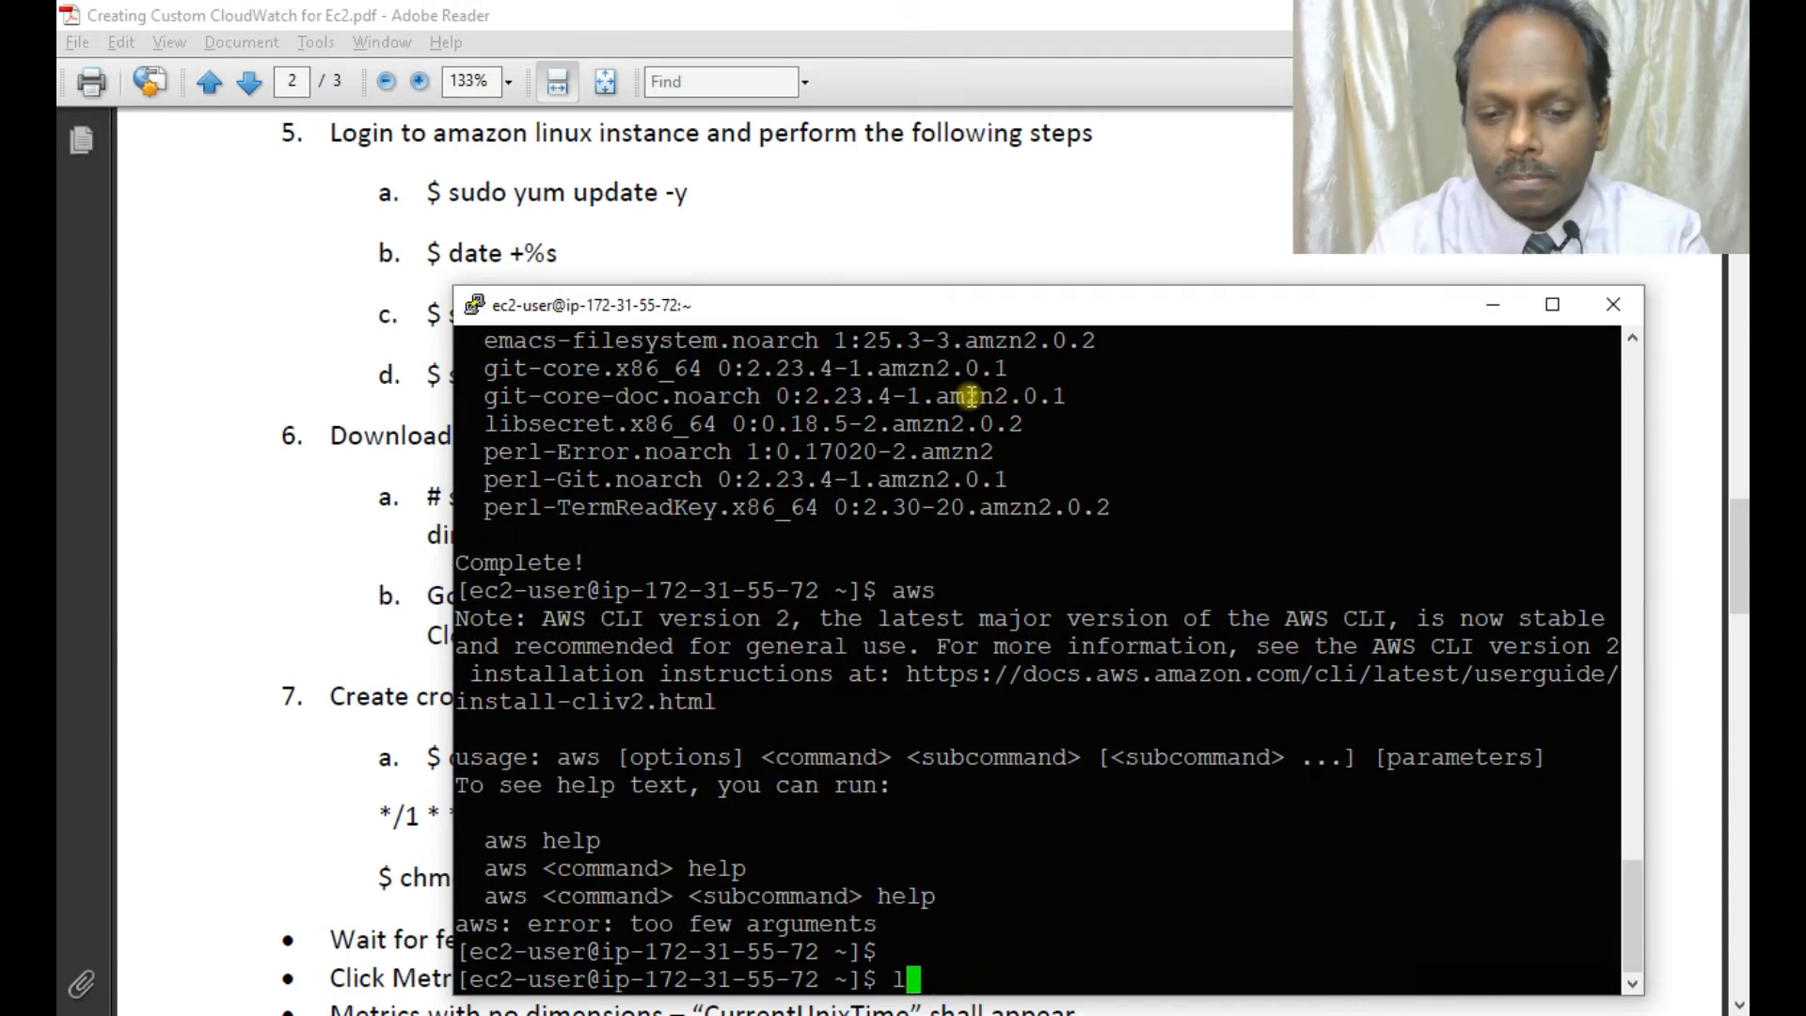
pyautogui.write('clear')
pyautogui.press('Return')
pyautogui.write('da')
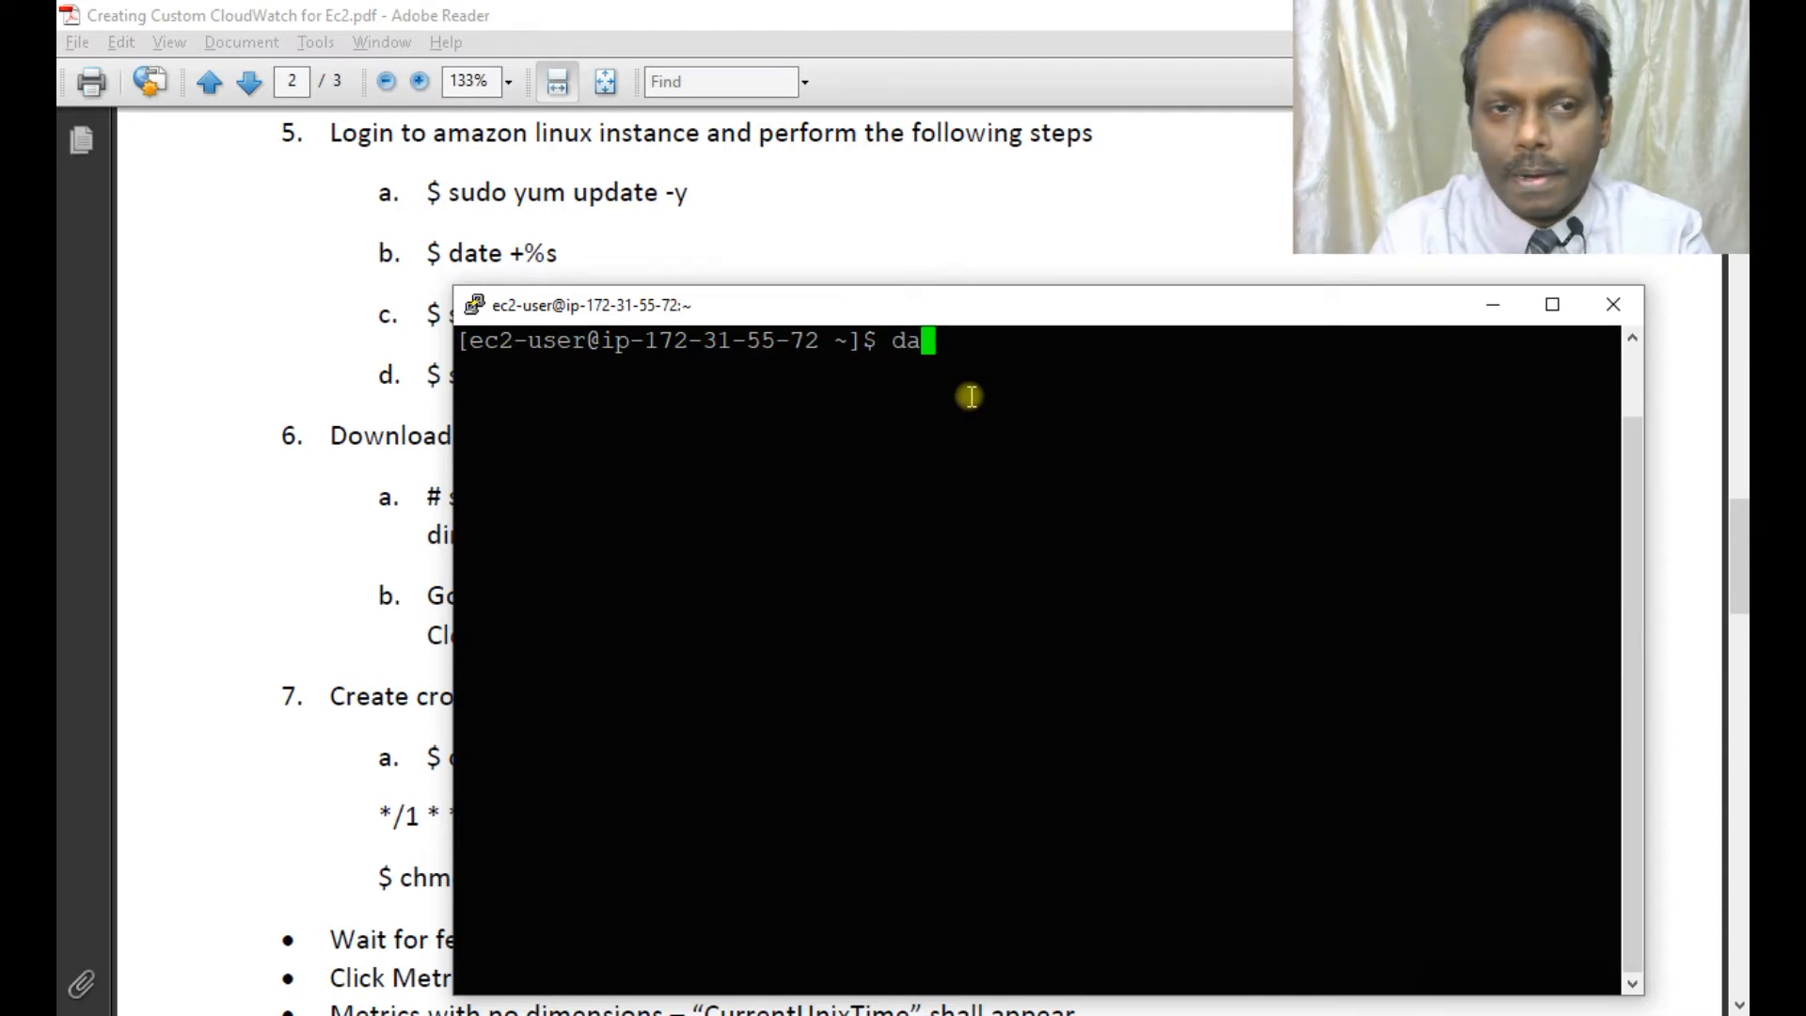
pyautogui.write('te +')
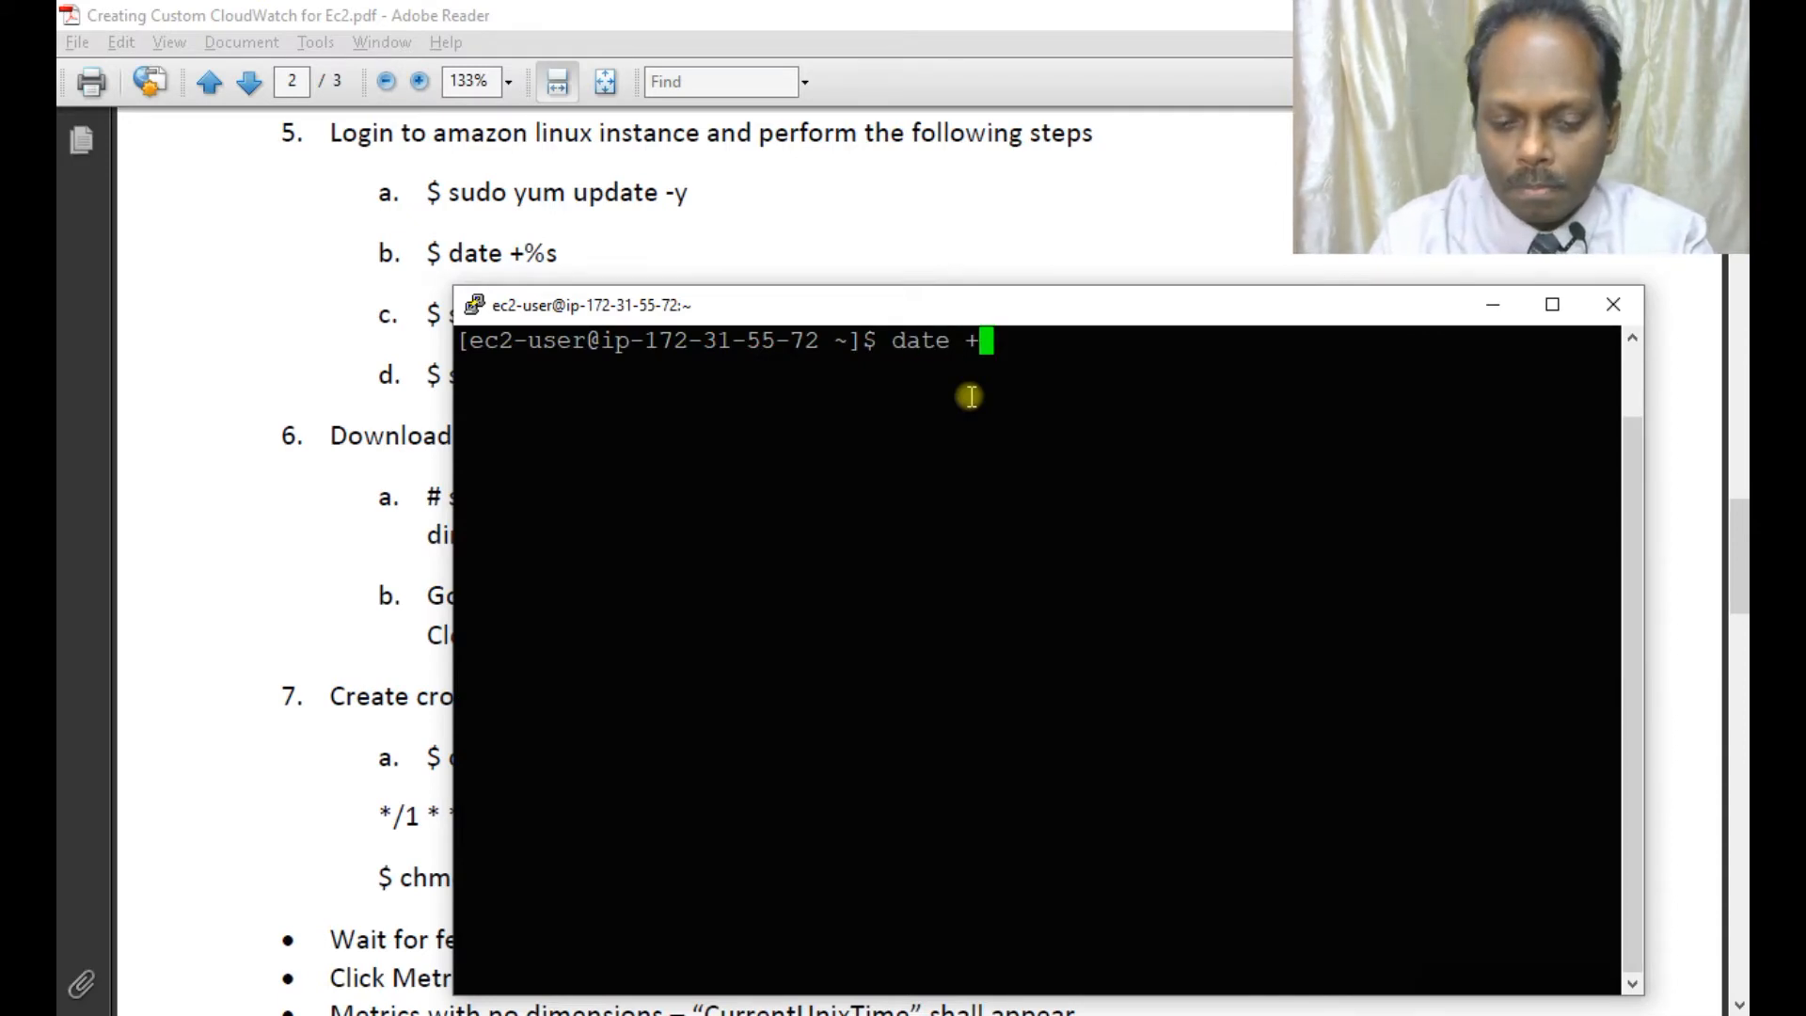
pyautogui.write('%')
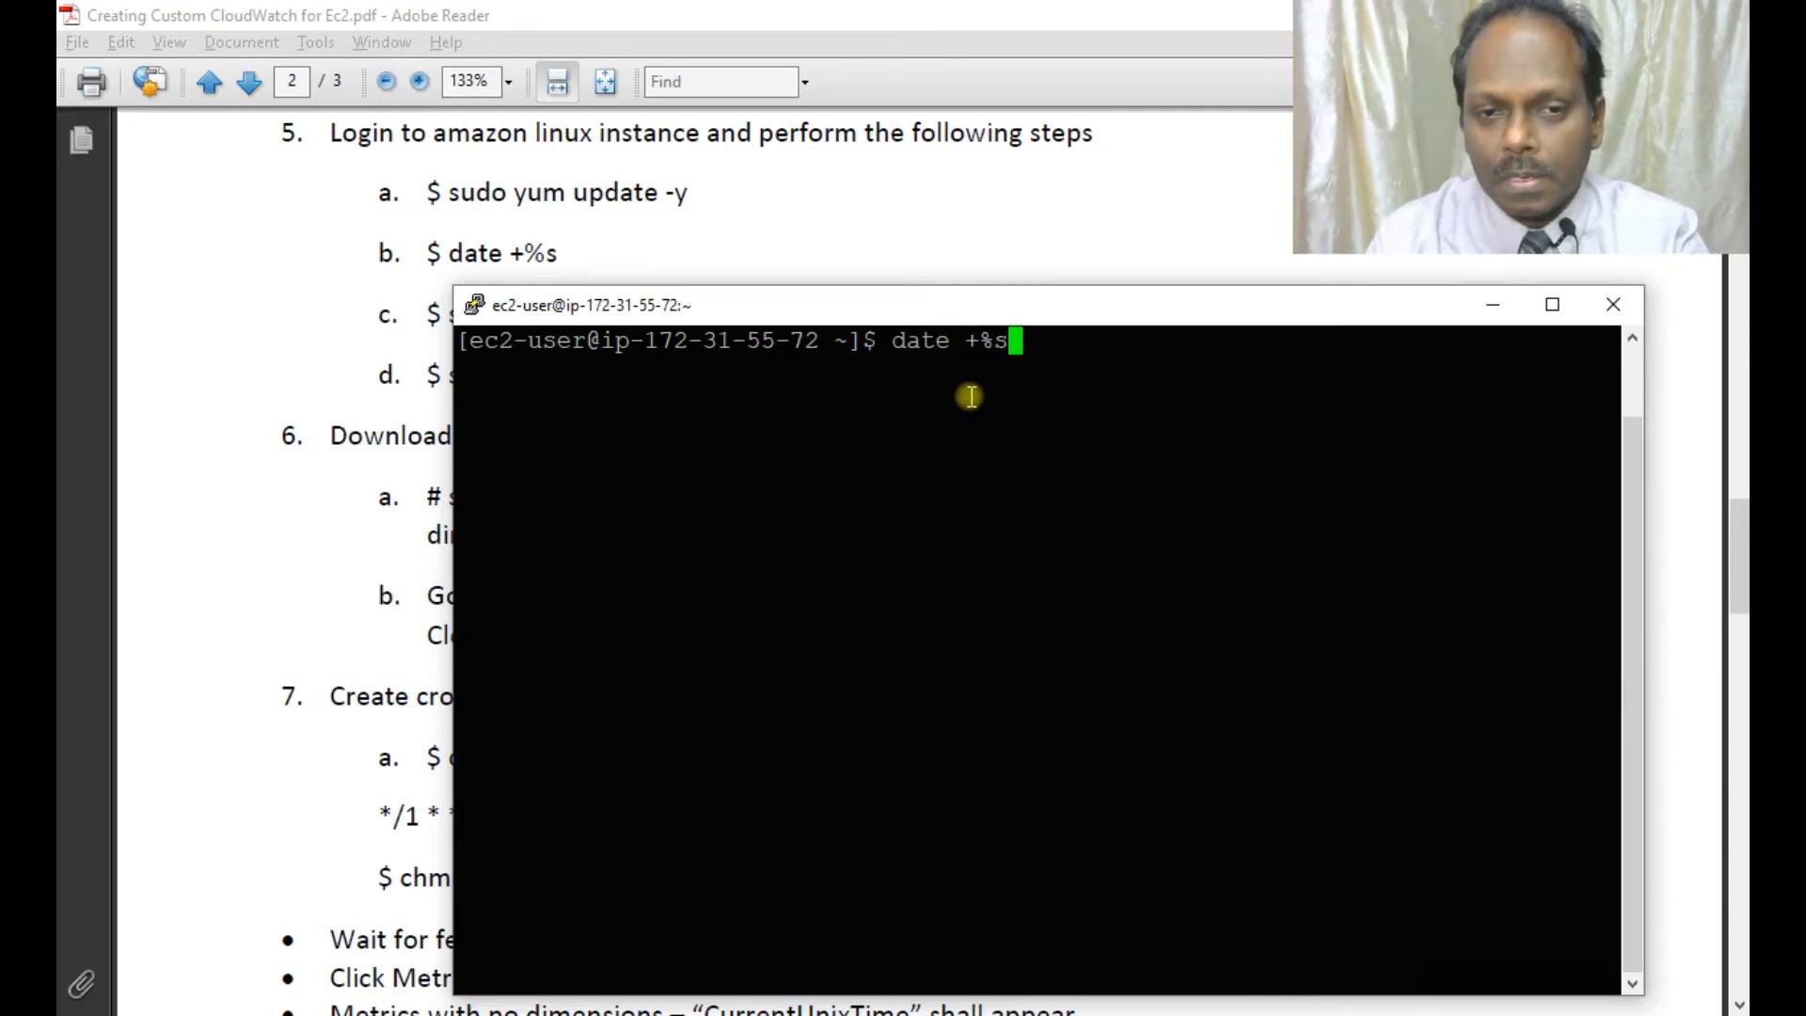
pyautogui.write('s')
pyautogui.press('Return')
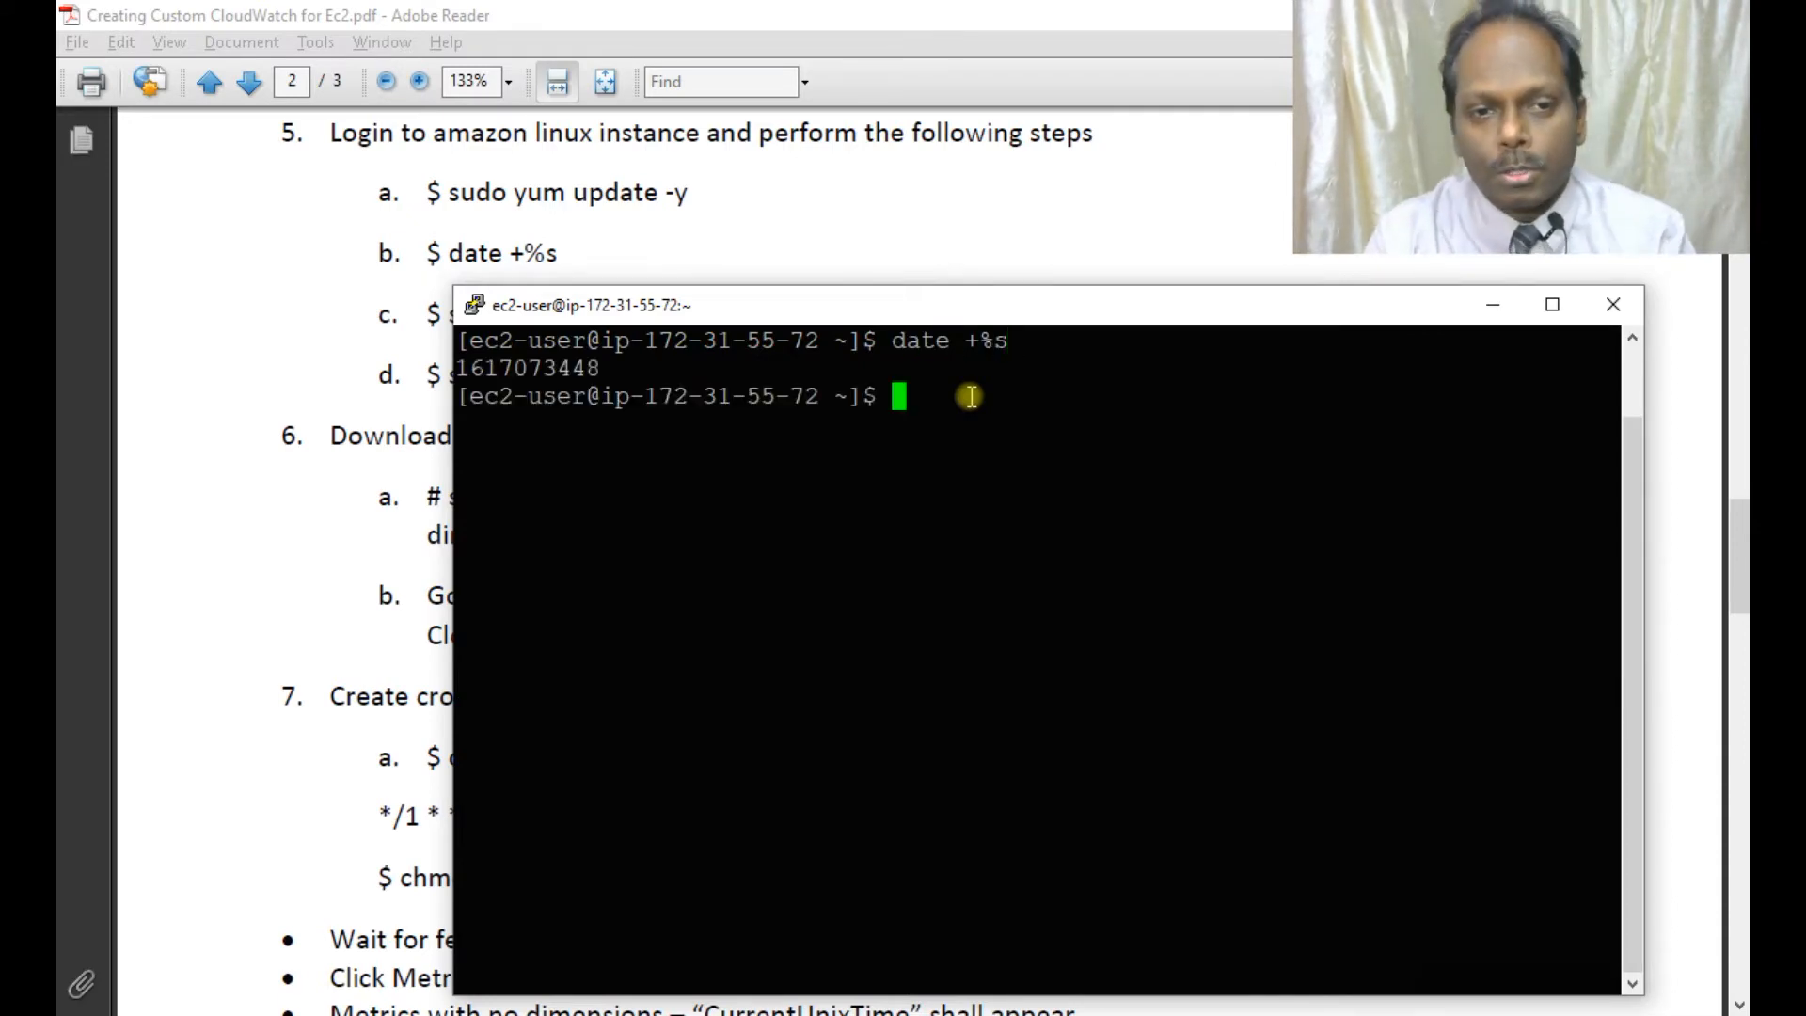
pyautogui.doubleClick(541, 369)
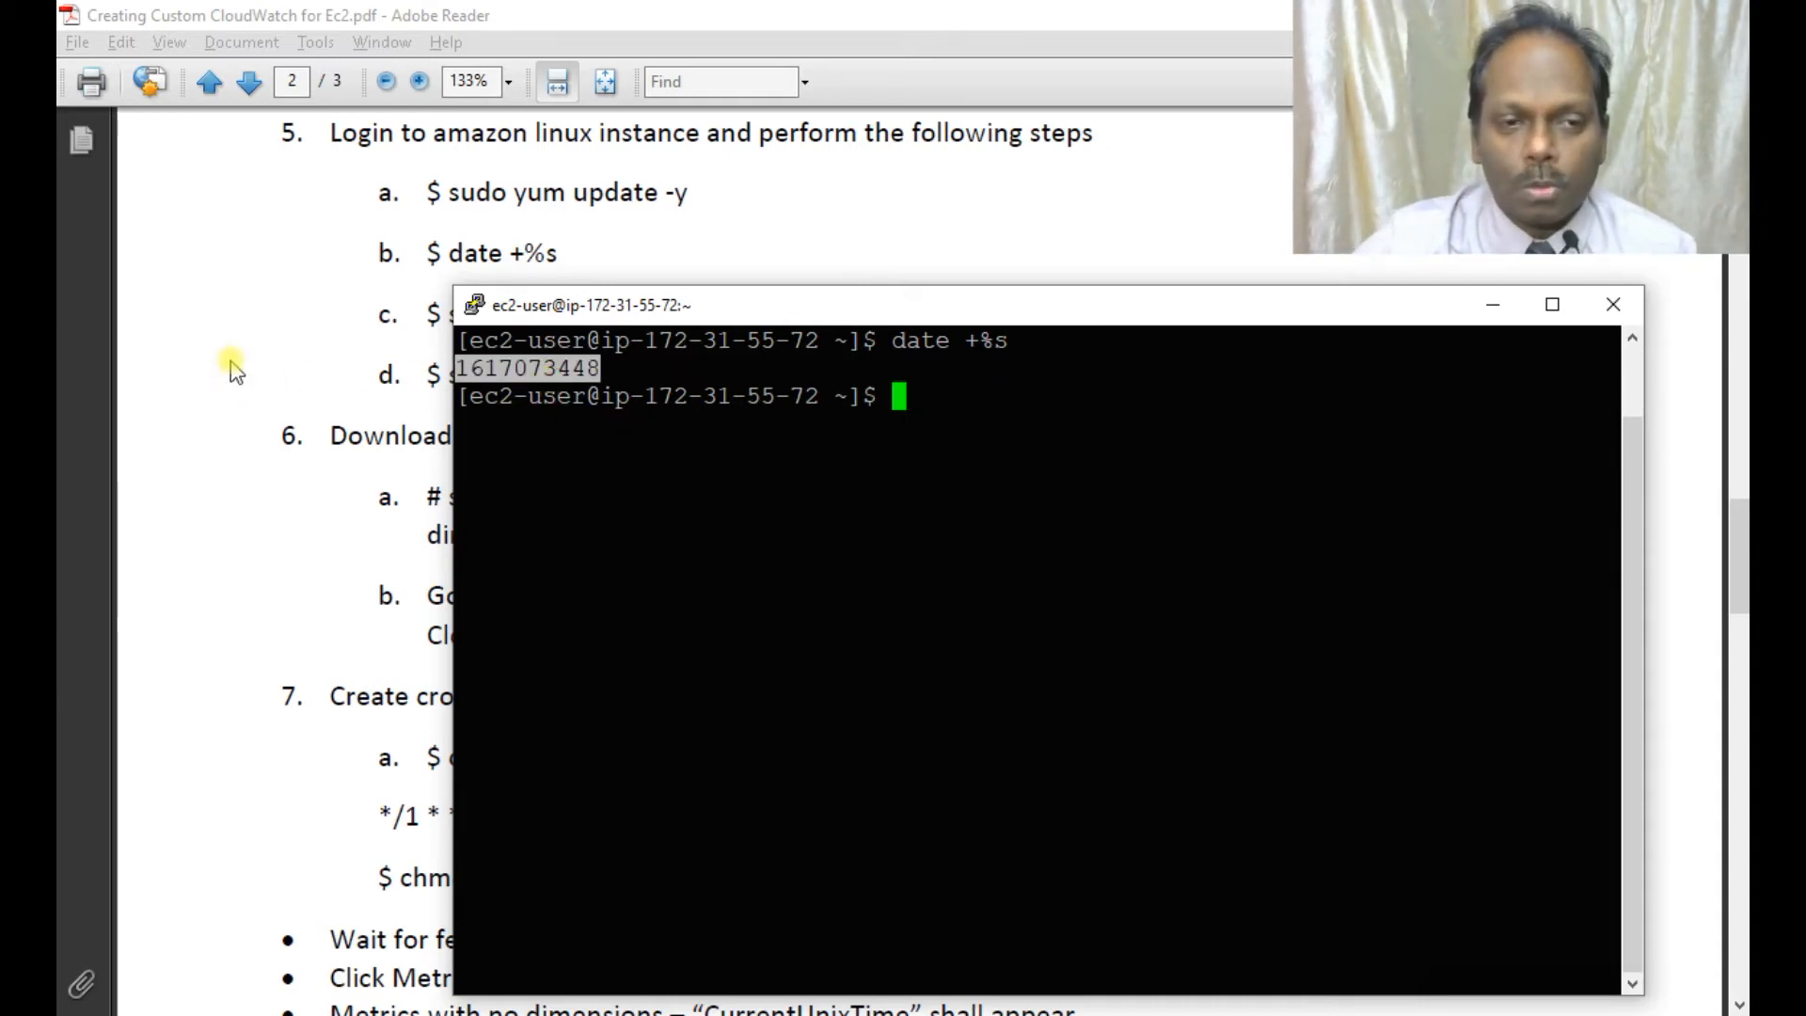
pyautogui.scroll(-3, 233, 370)
pyautogui.scroll(-3, 233, 369)
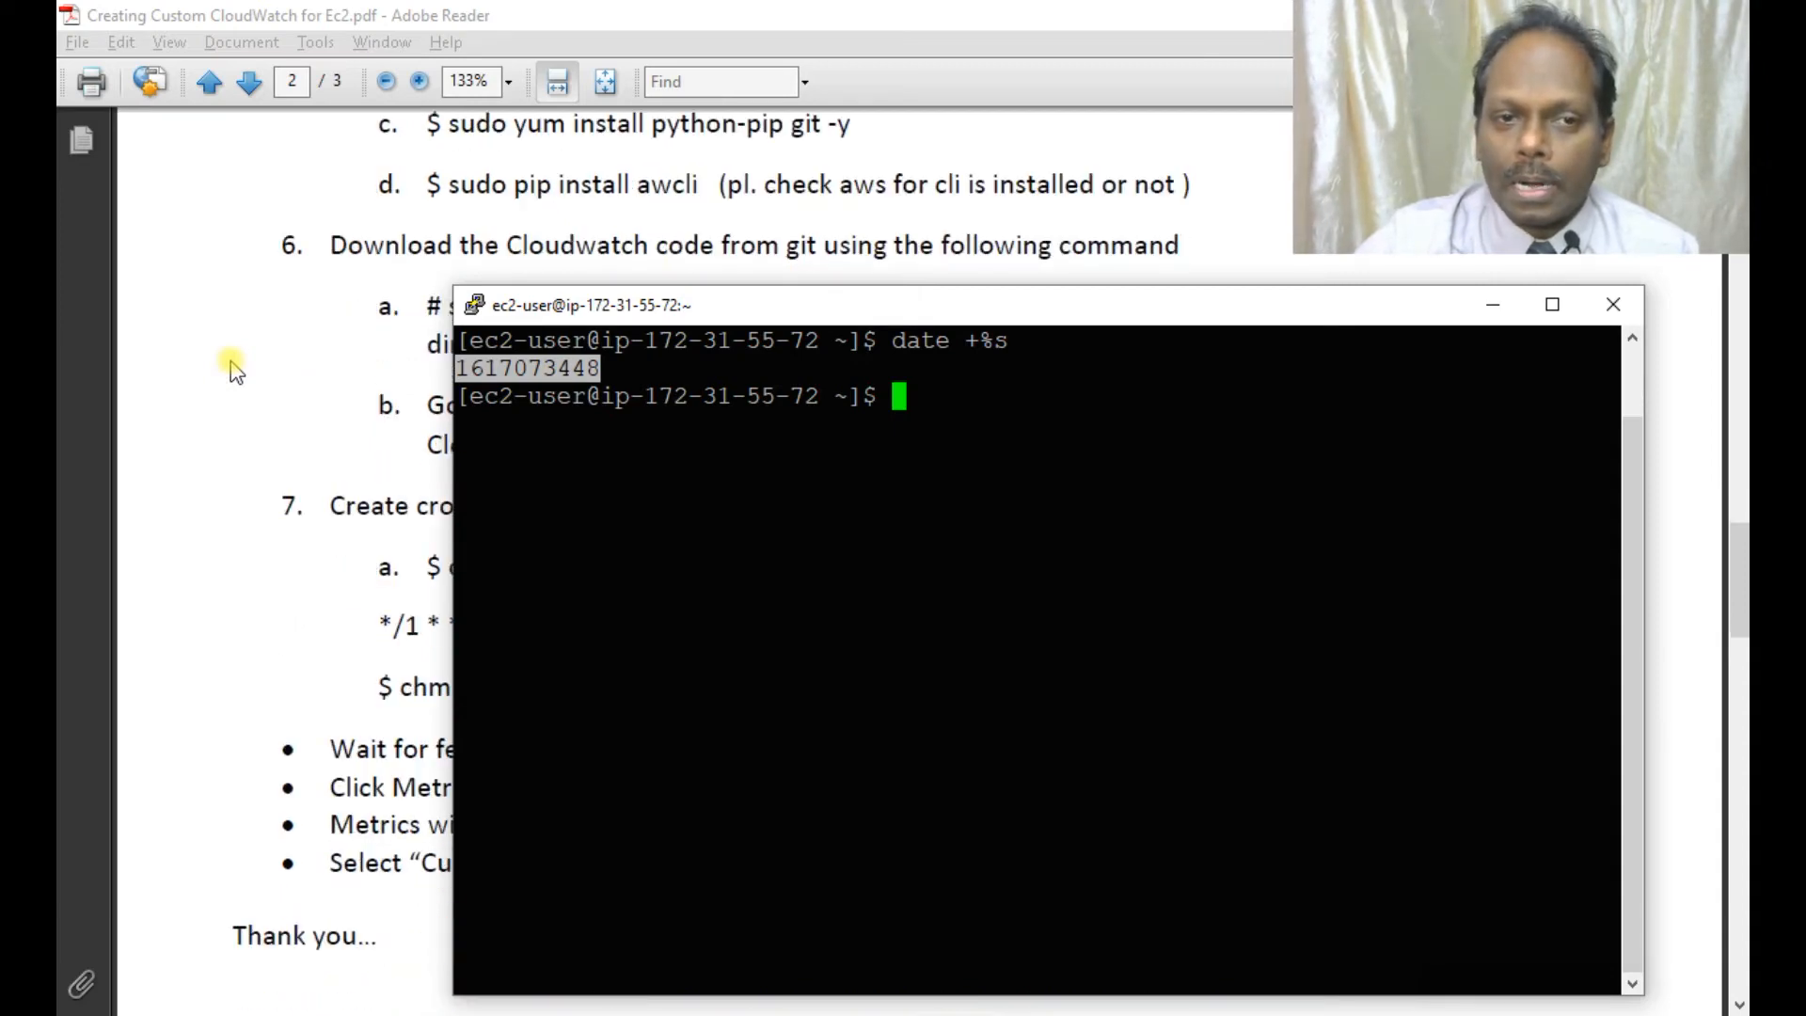
pyautogui.scroll(-1, 233, 369)
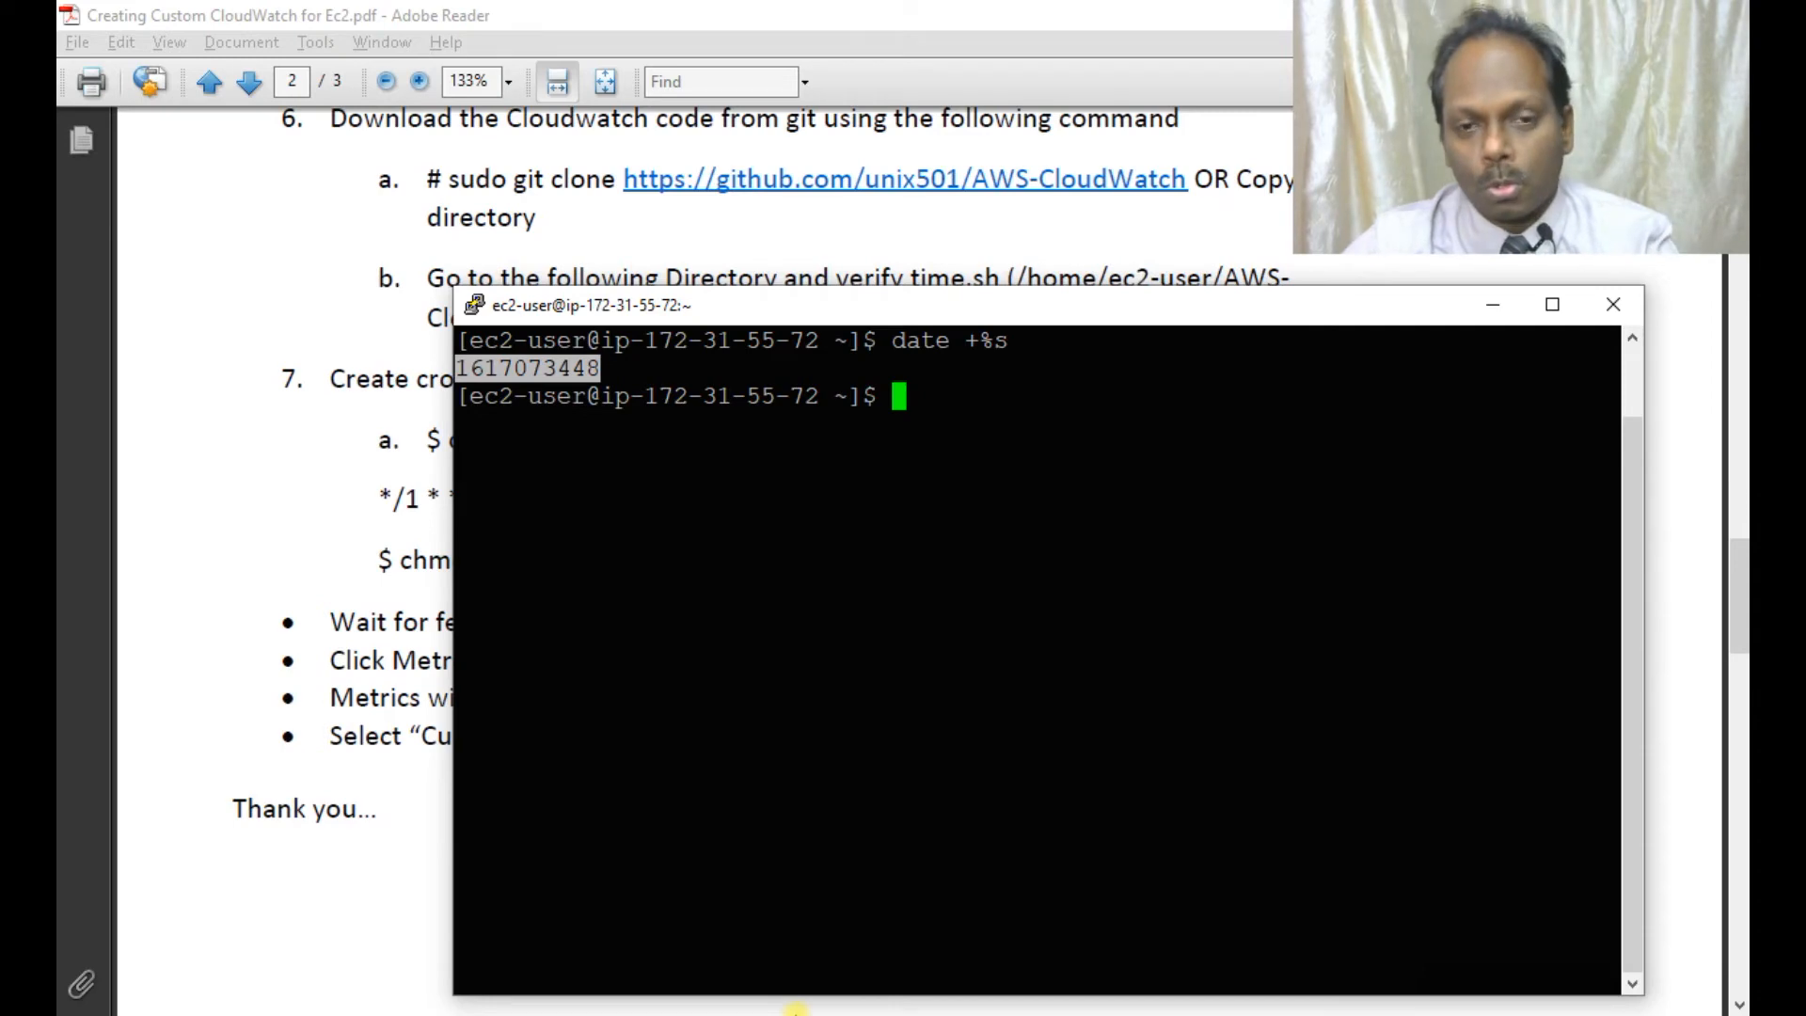
# Open the time script in Notepad and copy all of its text.
pyautogui.click(795, 1010)
pyautogui.doubleClick(606, 790)
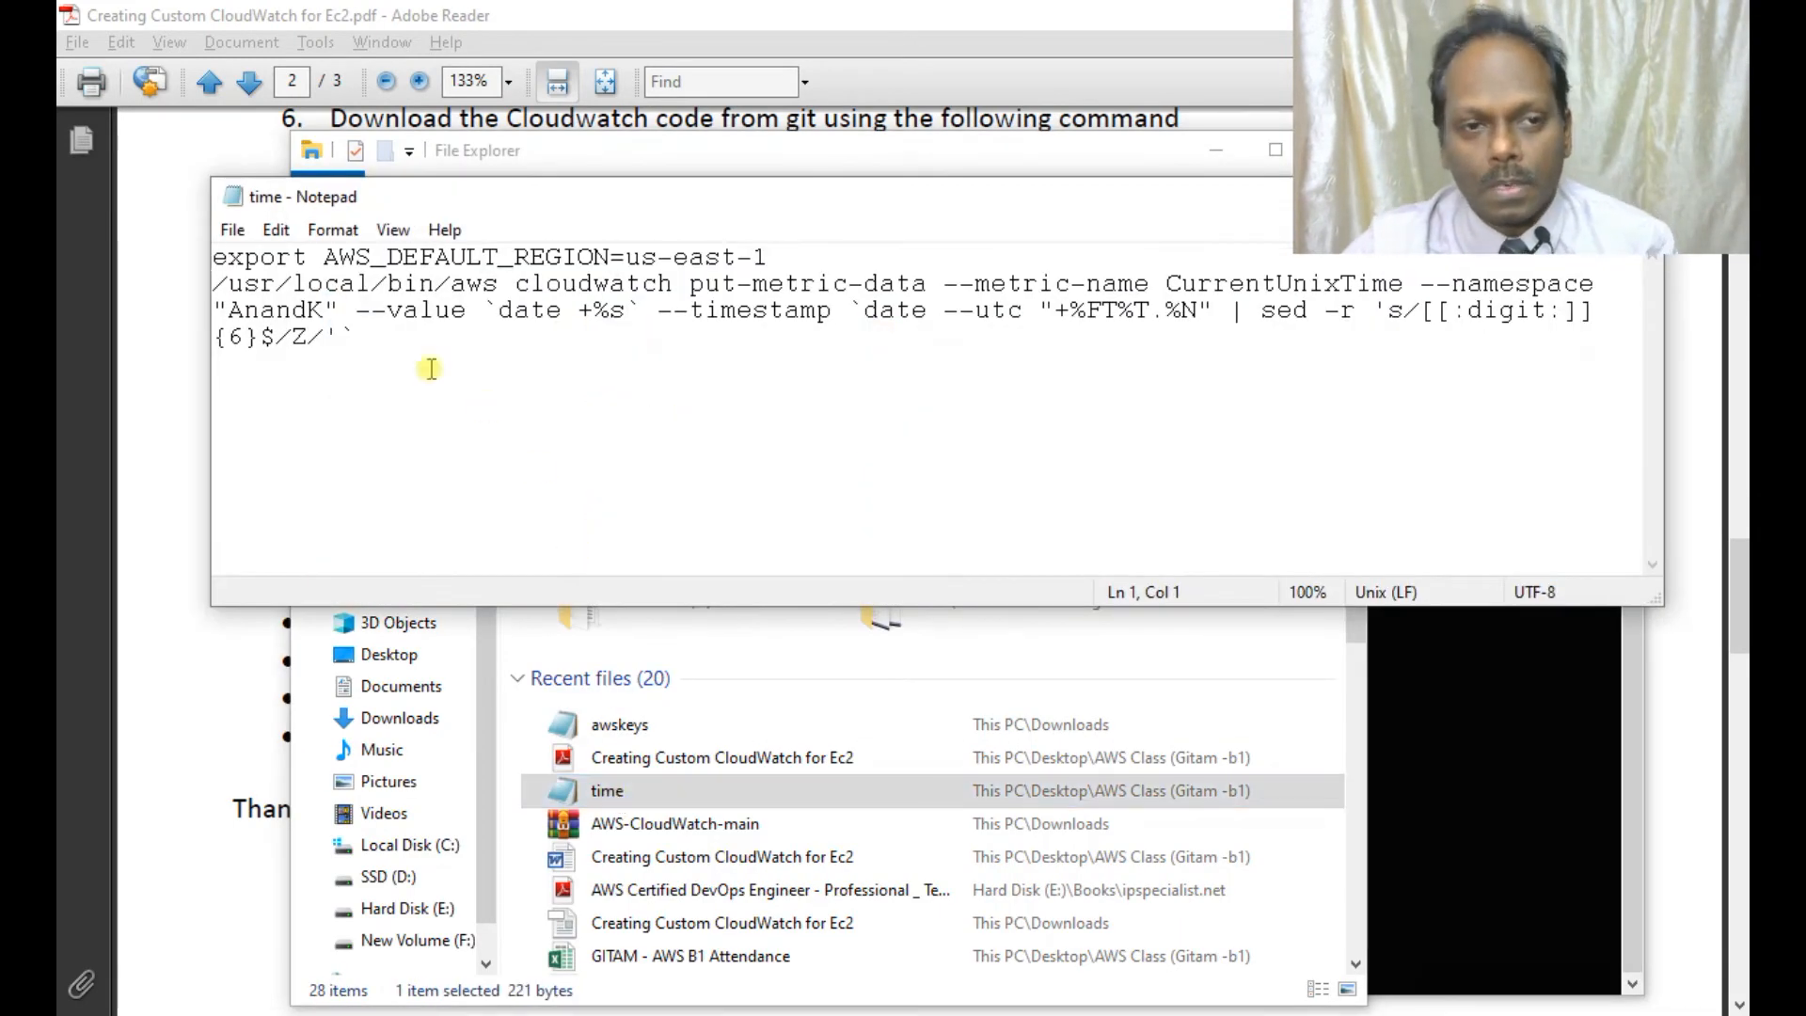
pyautogui.moveTo(359, 331); pyautogui.dragTo(206, 246)
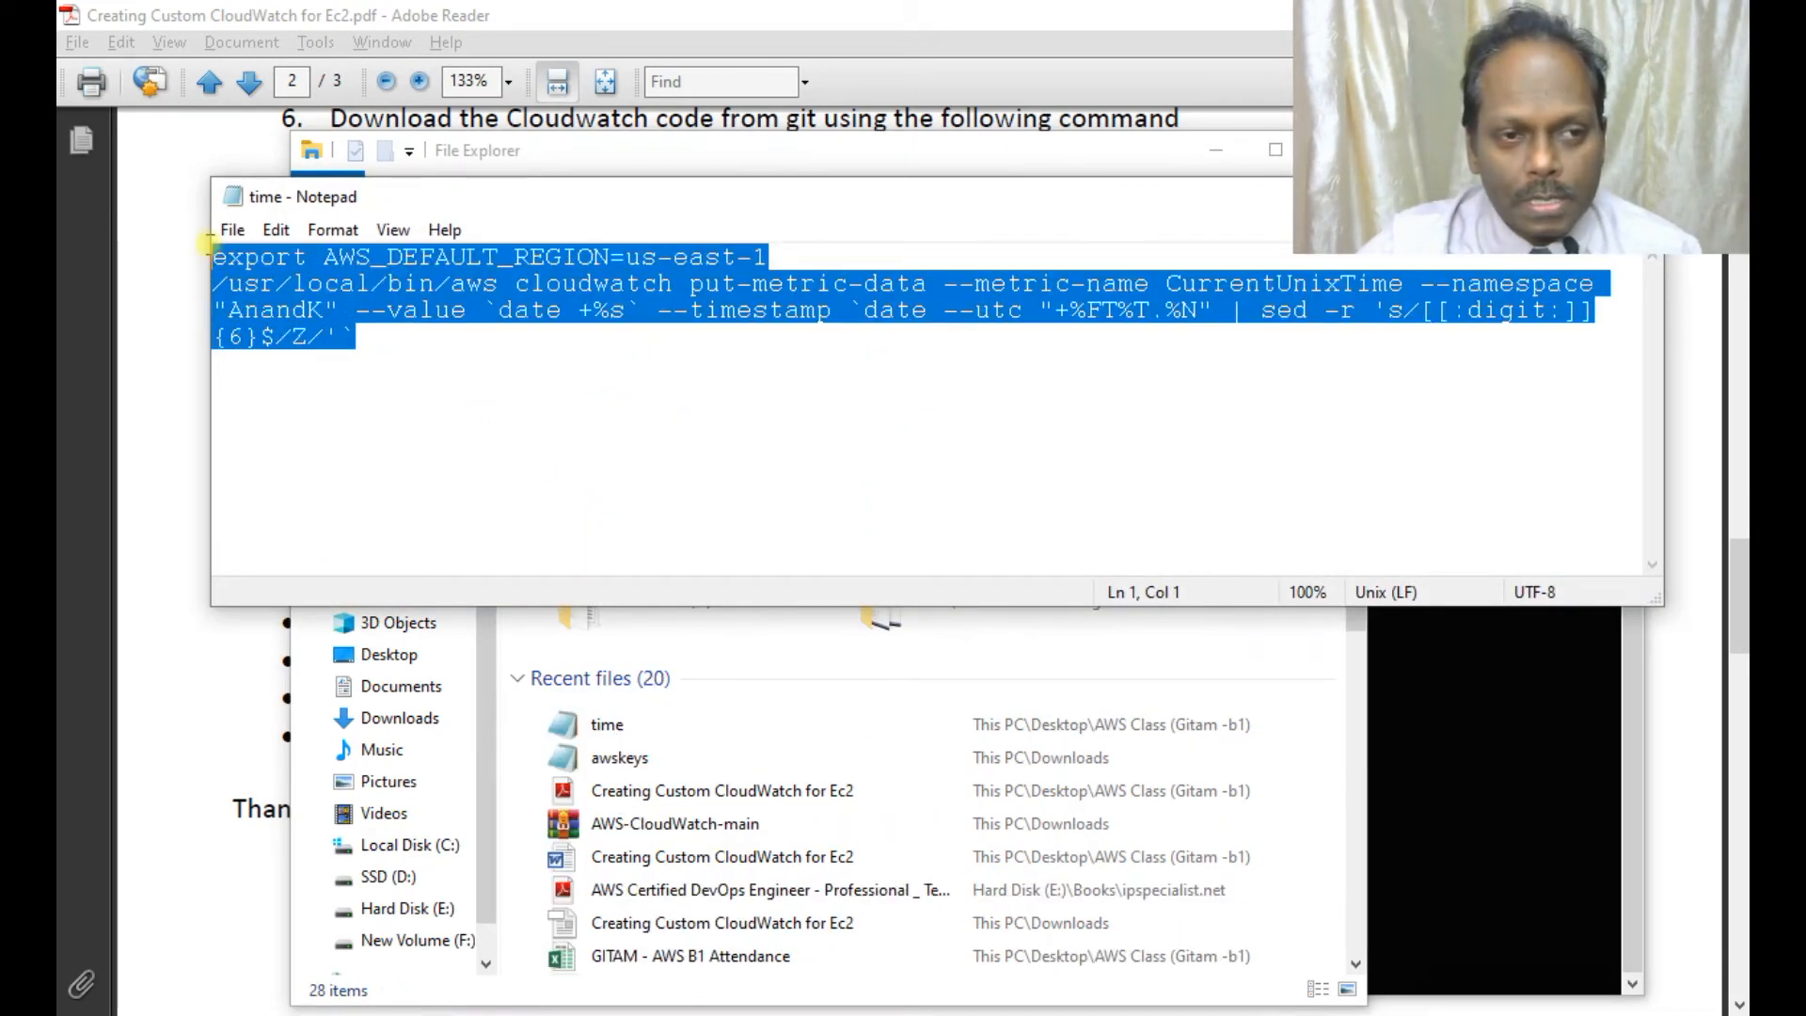
pyautogui.rightClick(331, 263)
pyautogui.click(403, 347)
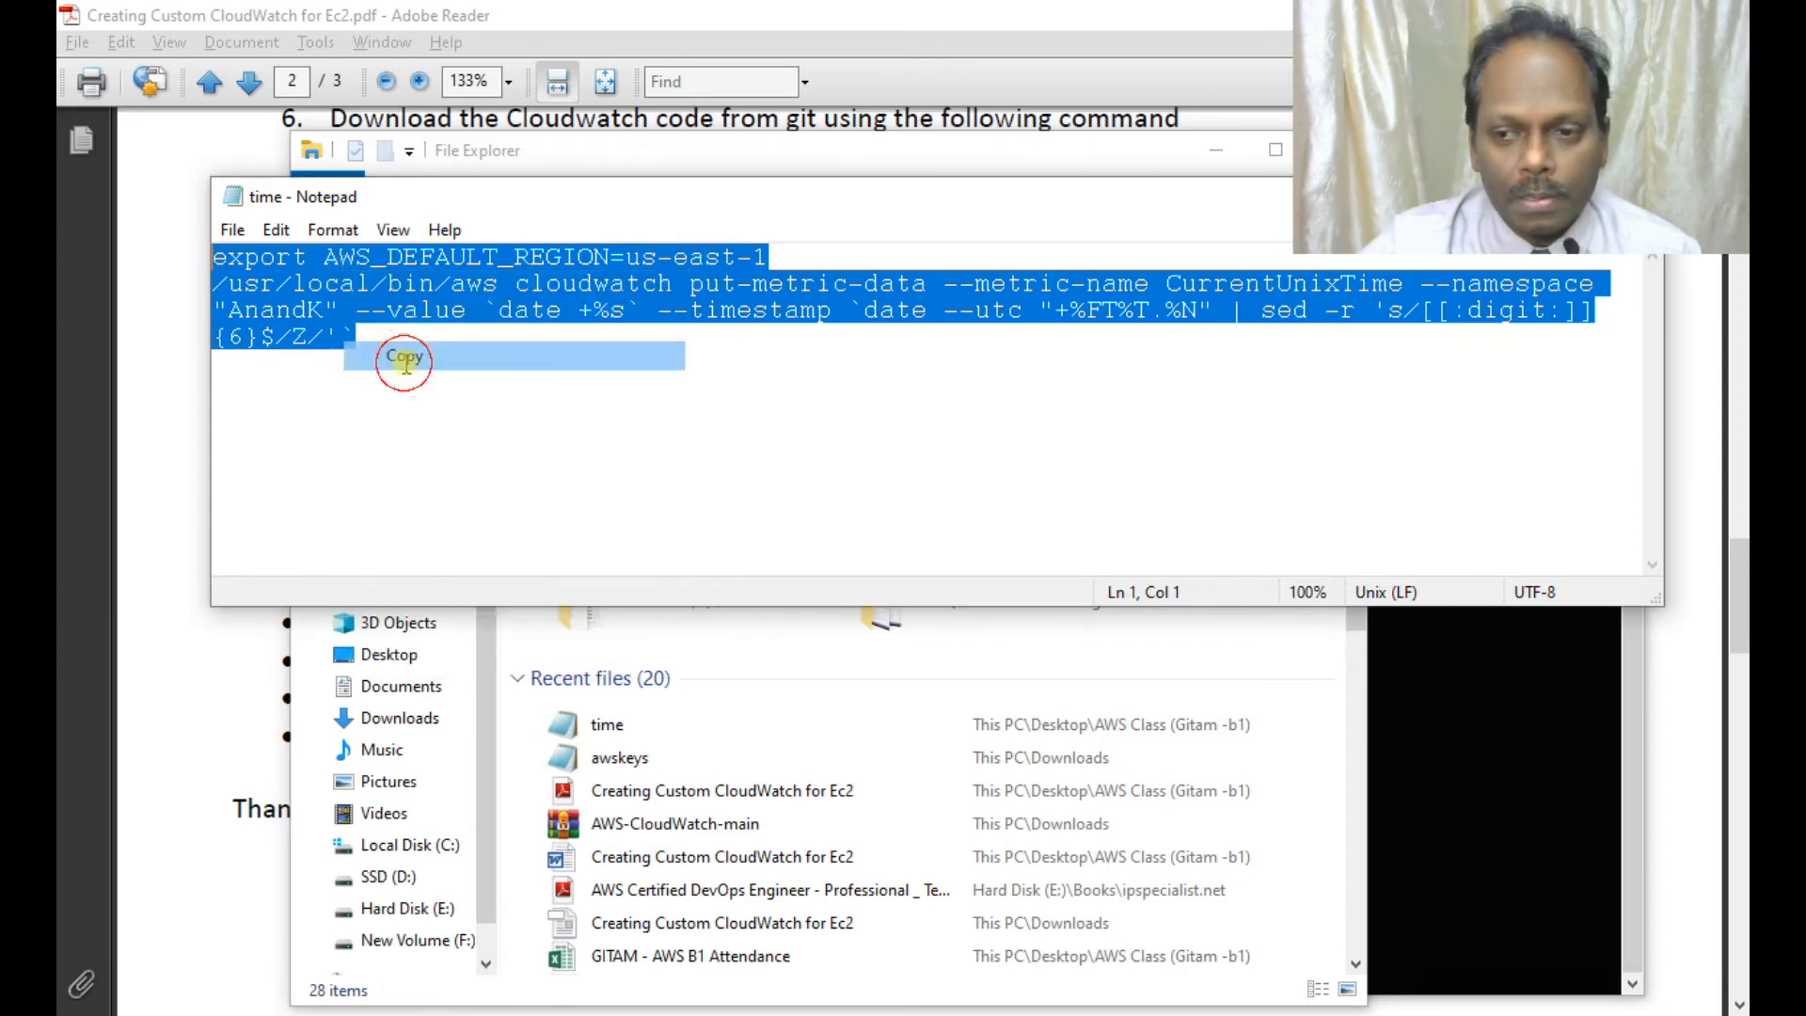
# Create time.sh with 'sudo vi', paste the script in, and save with :wq.
pyautogui.click(1495, 724)
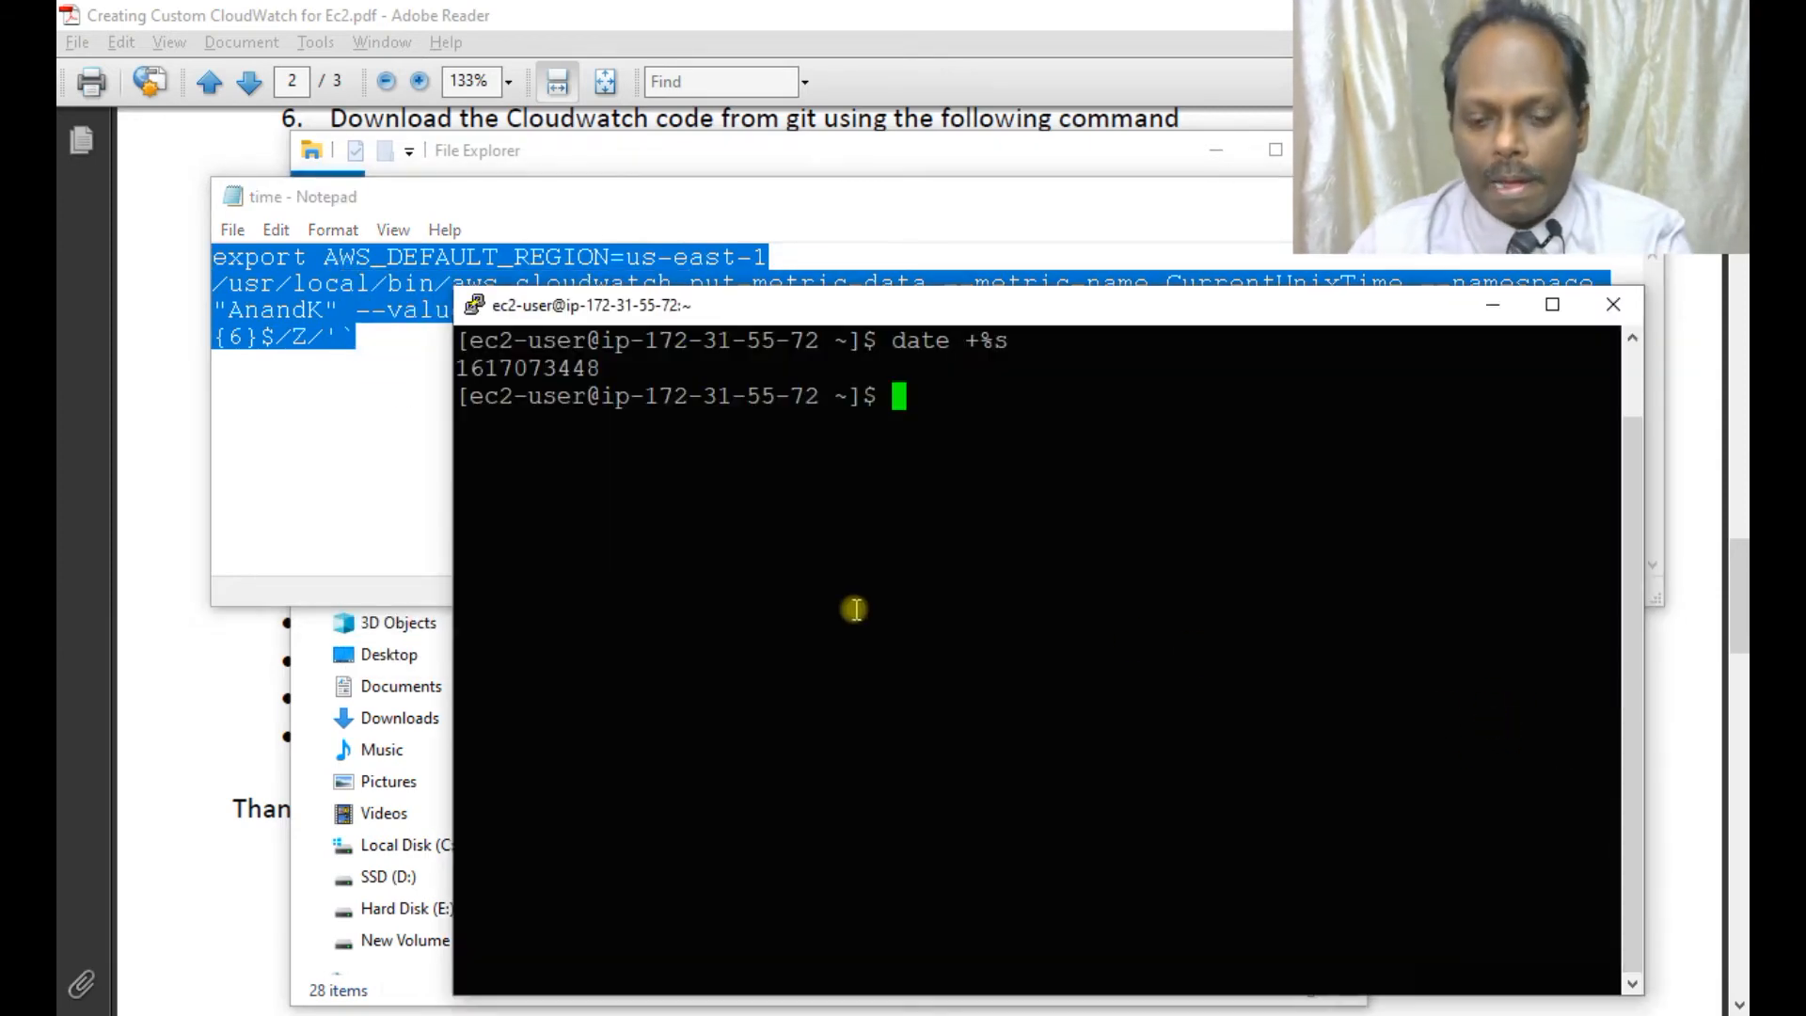
pyautogui.write('sudo vi')
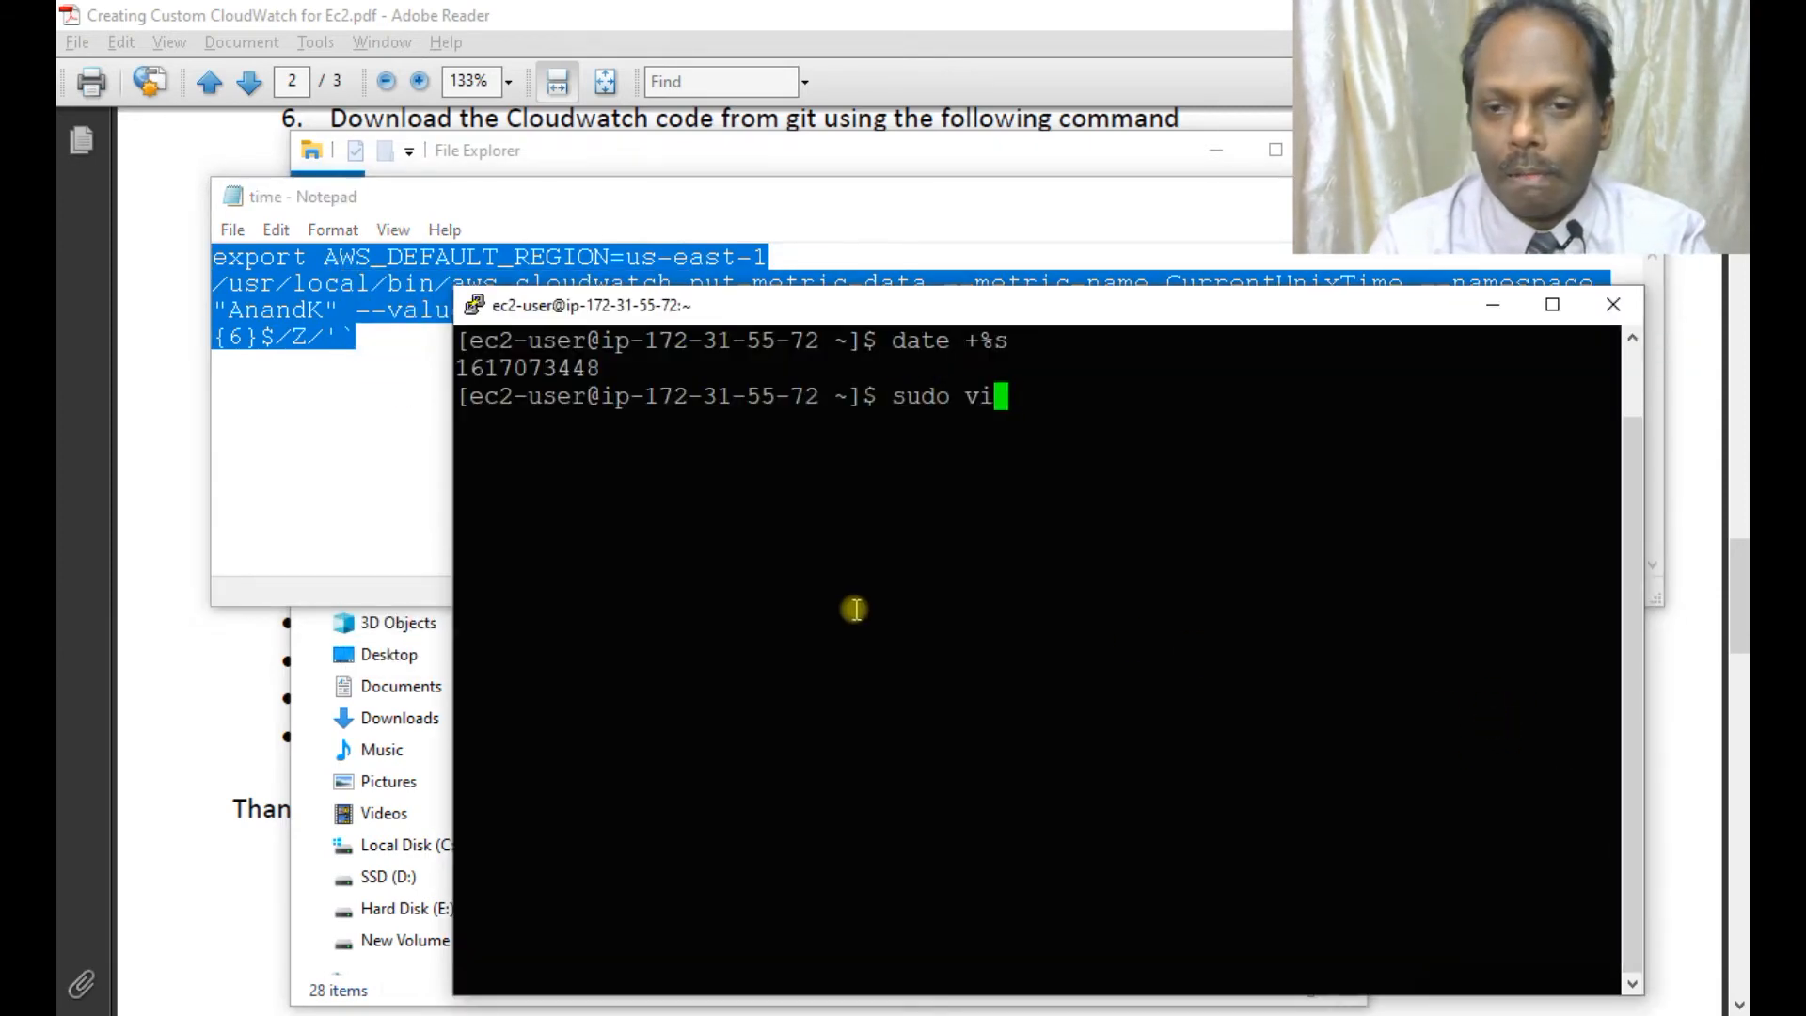
pyautogui.write(' time.sh')
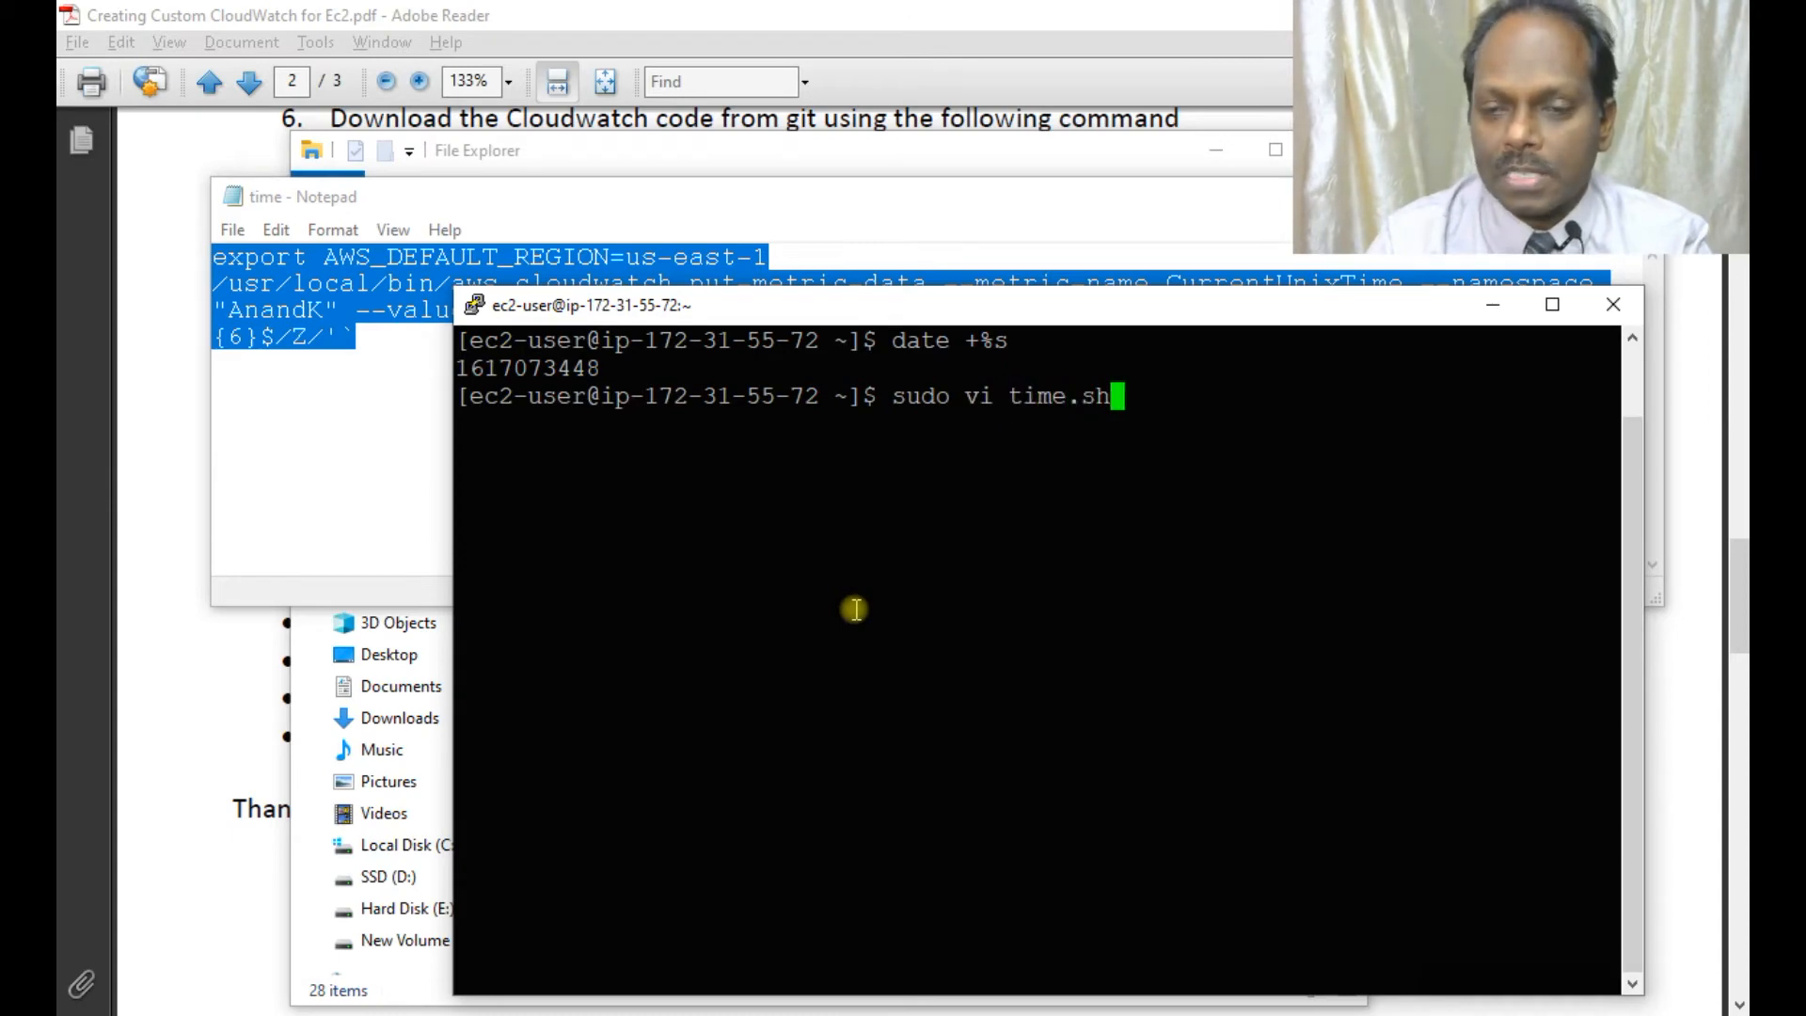
pyautogui.press('Return')
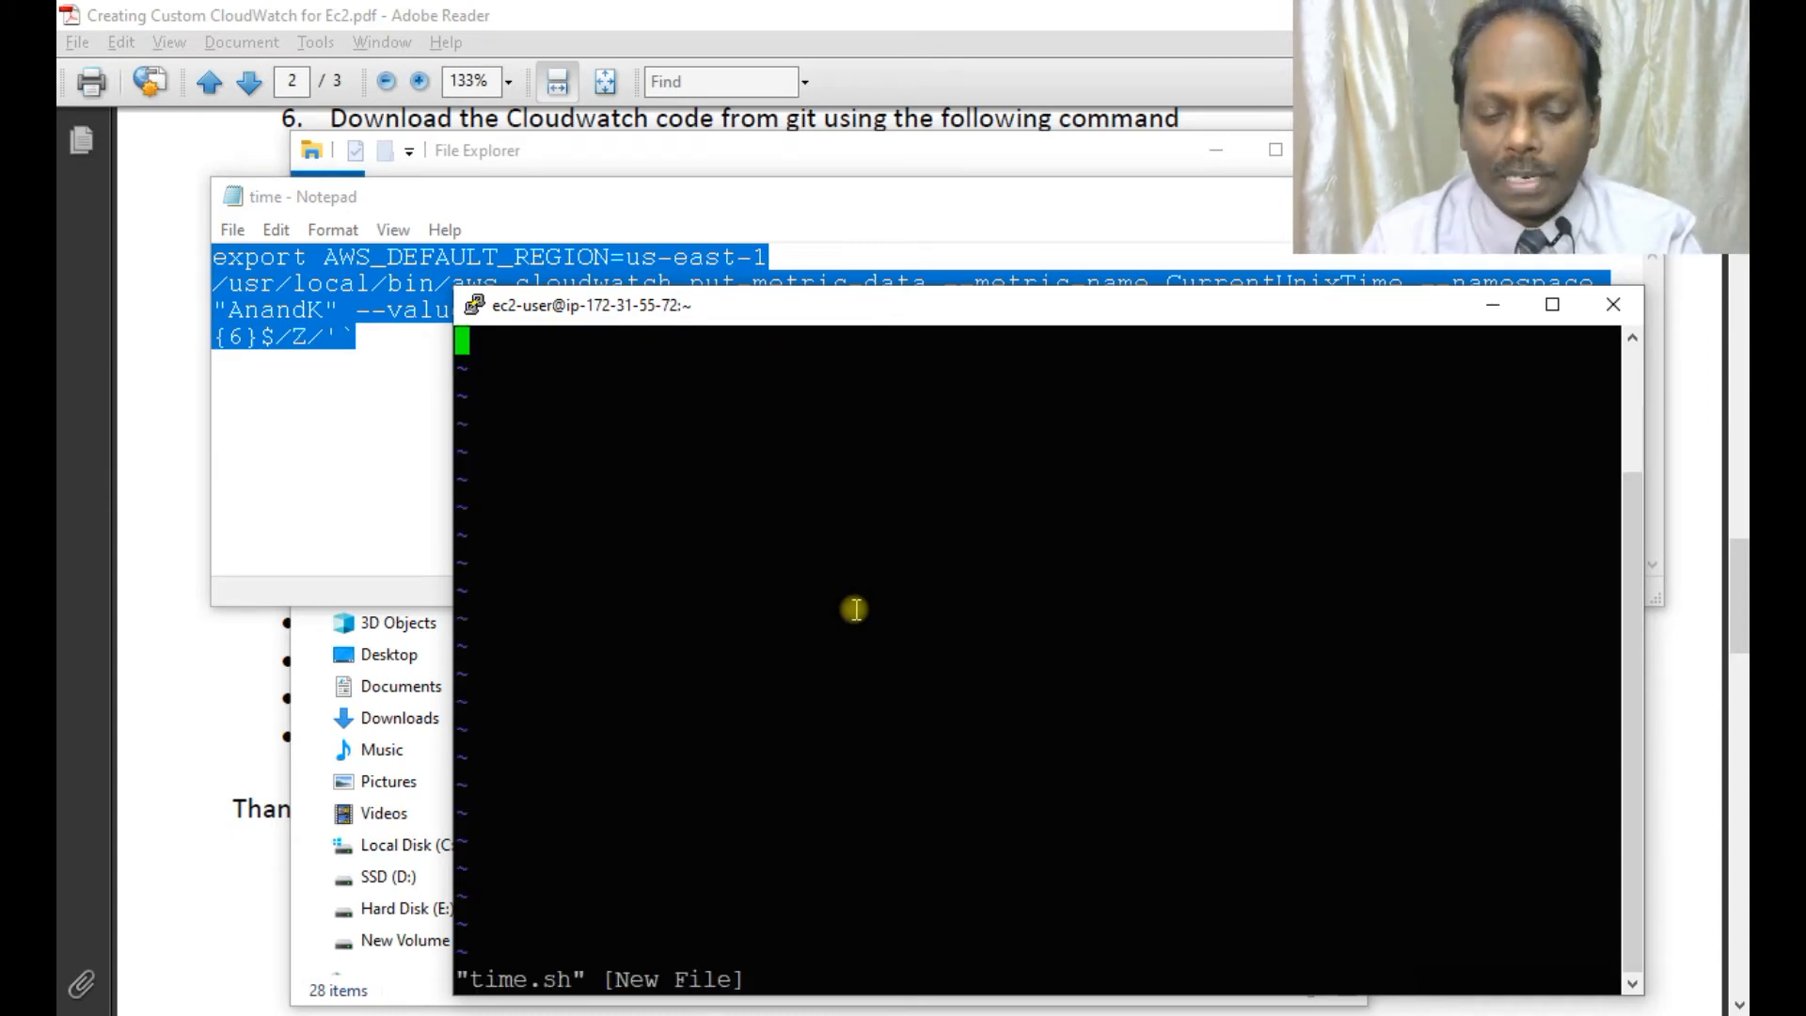
pyautogui.press('i')
pyautogui.click(539, 370)
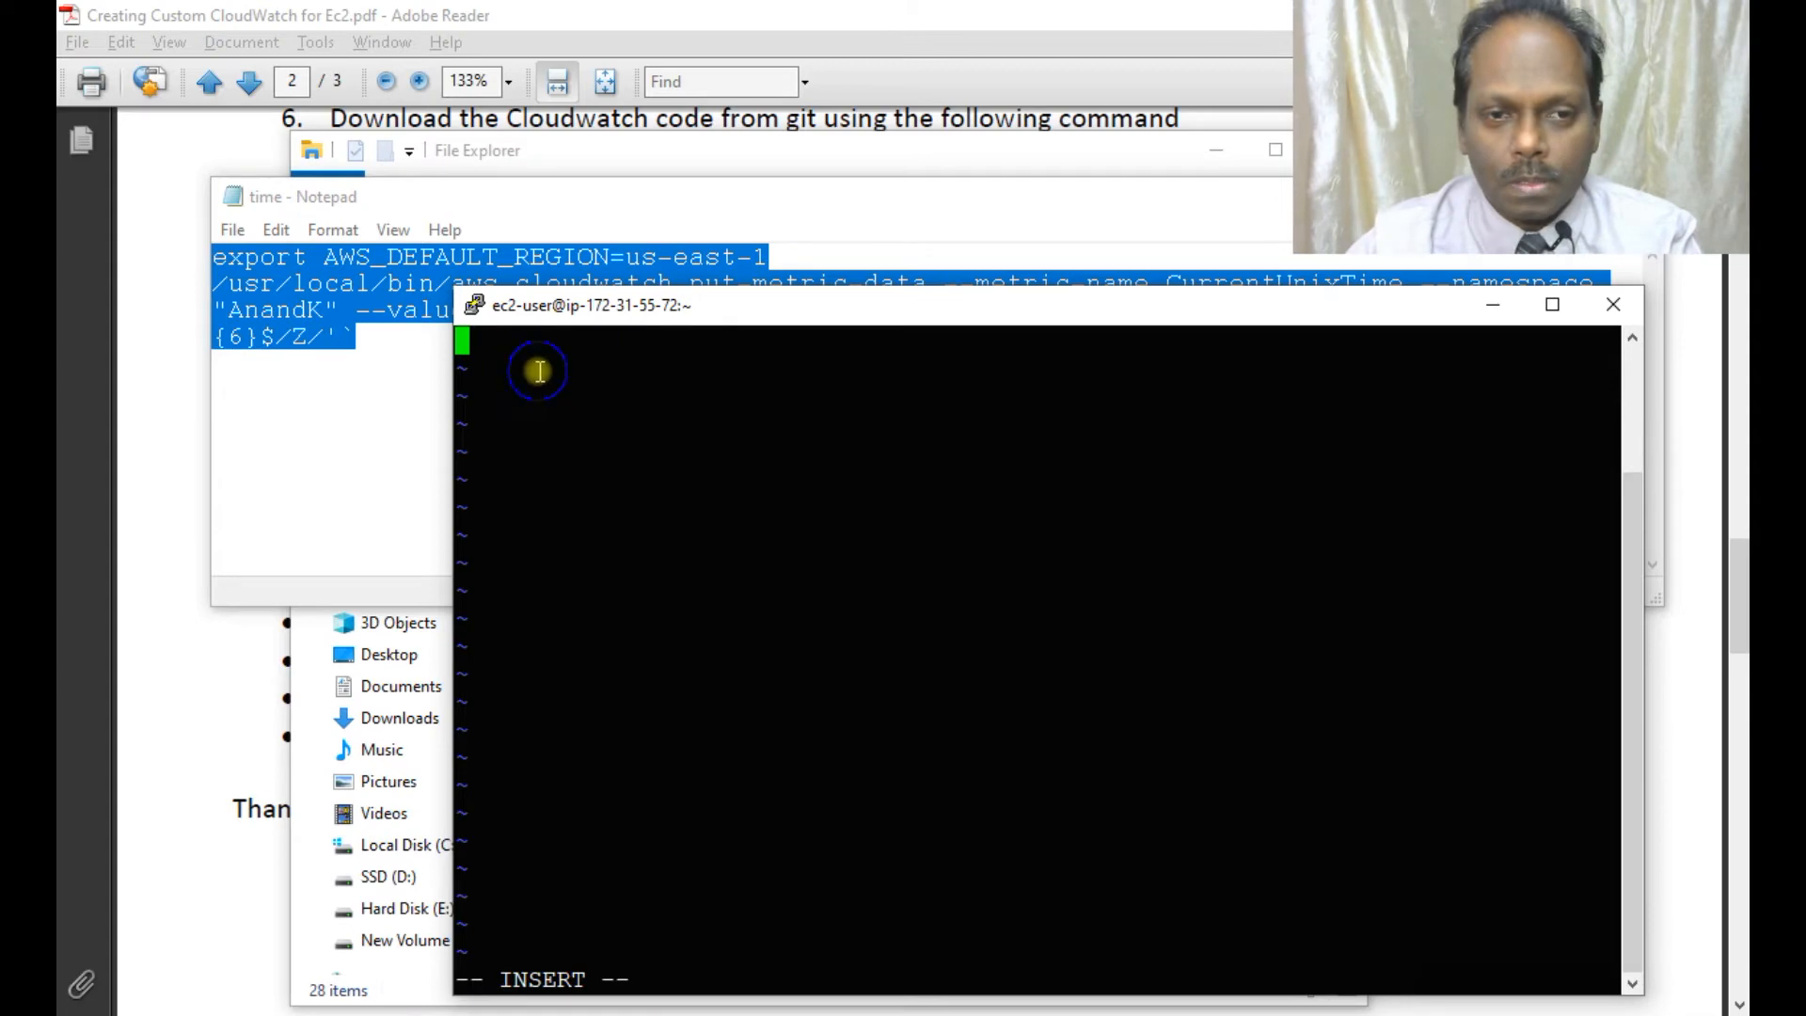
pyautogui.rightClick(539, 371)
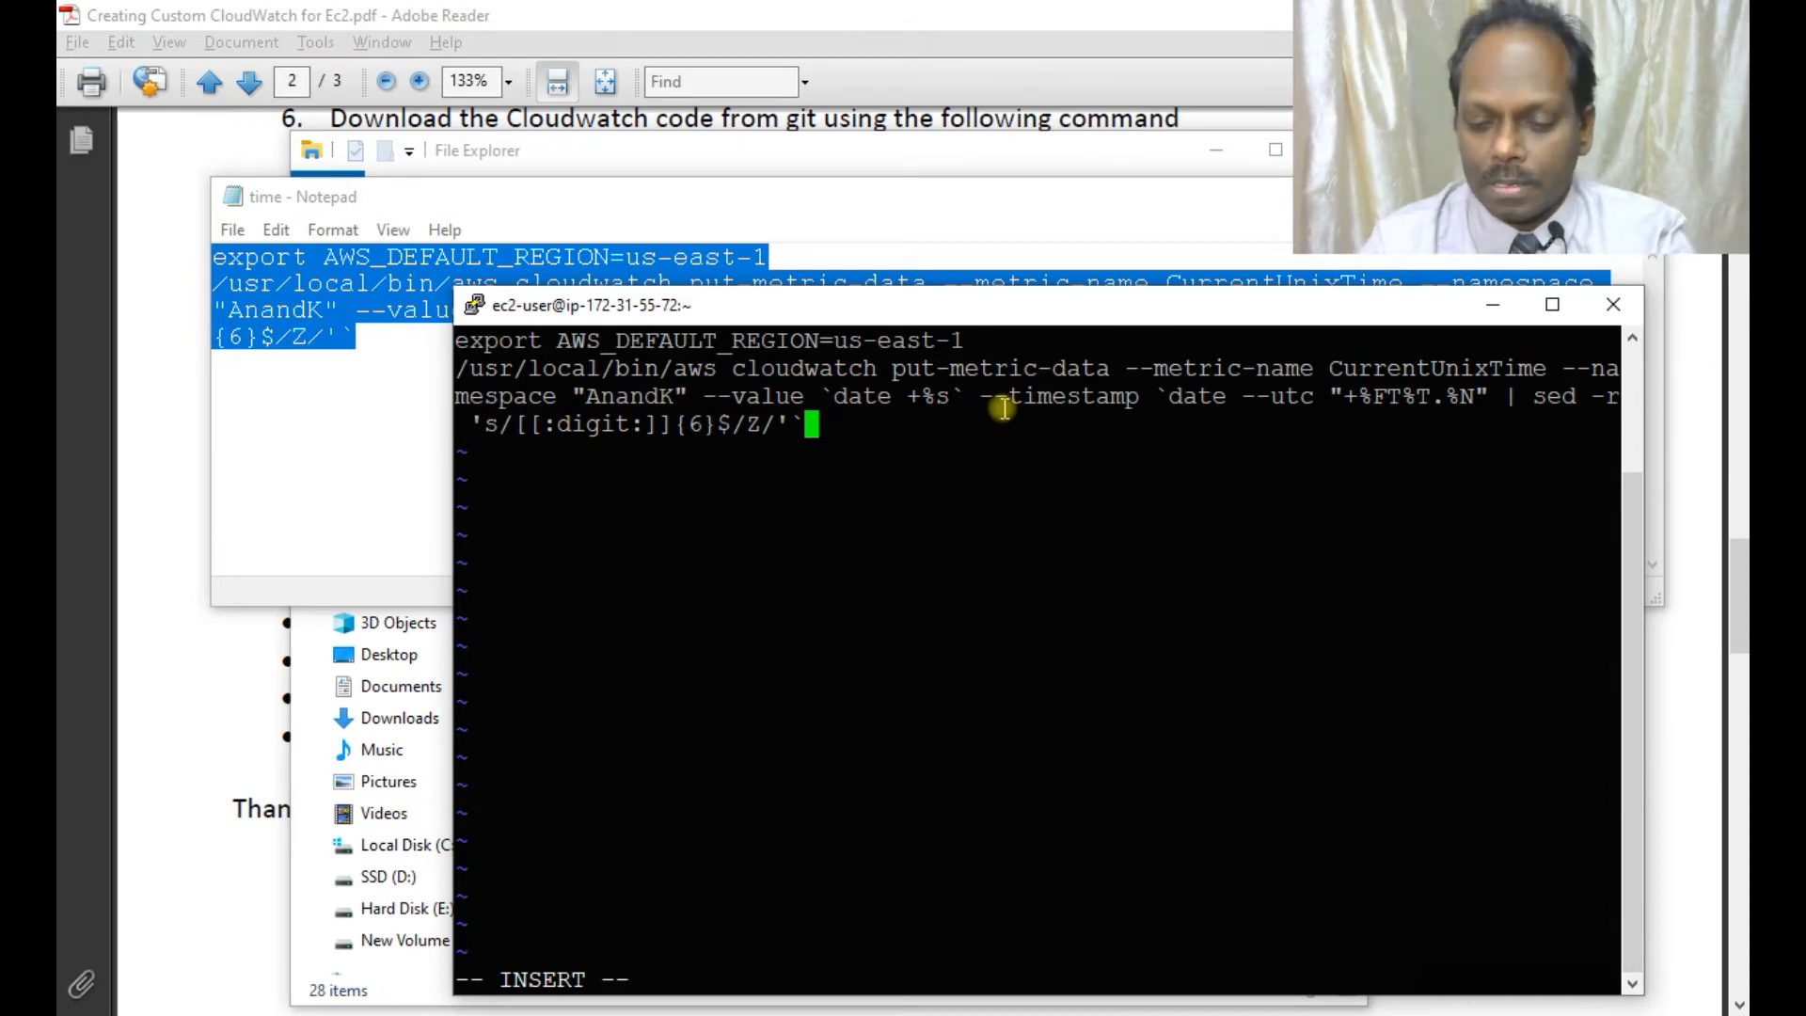
pyautogui.press('Escape')
pyautogui.write(':wq')
pyautogui.press('Return')
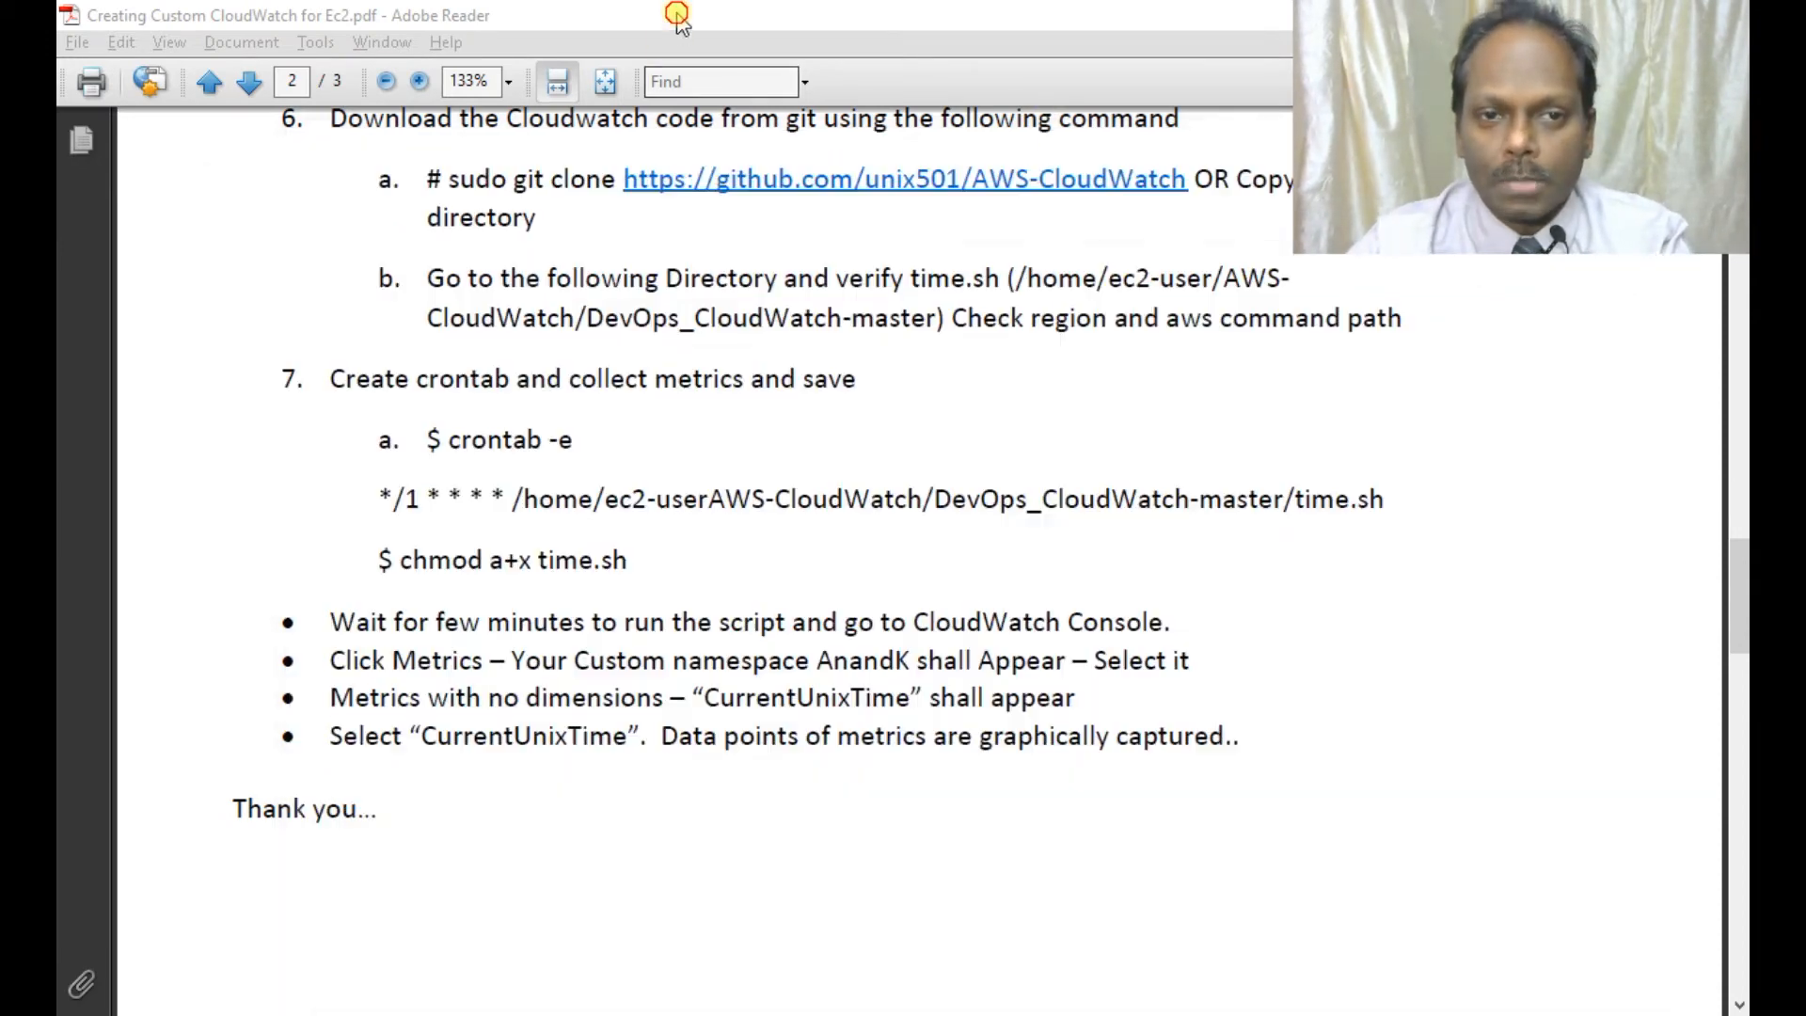
# Check the guide's chmod step and run 'chmod a+x time.sh'.
pyautogui.click(675, 21)
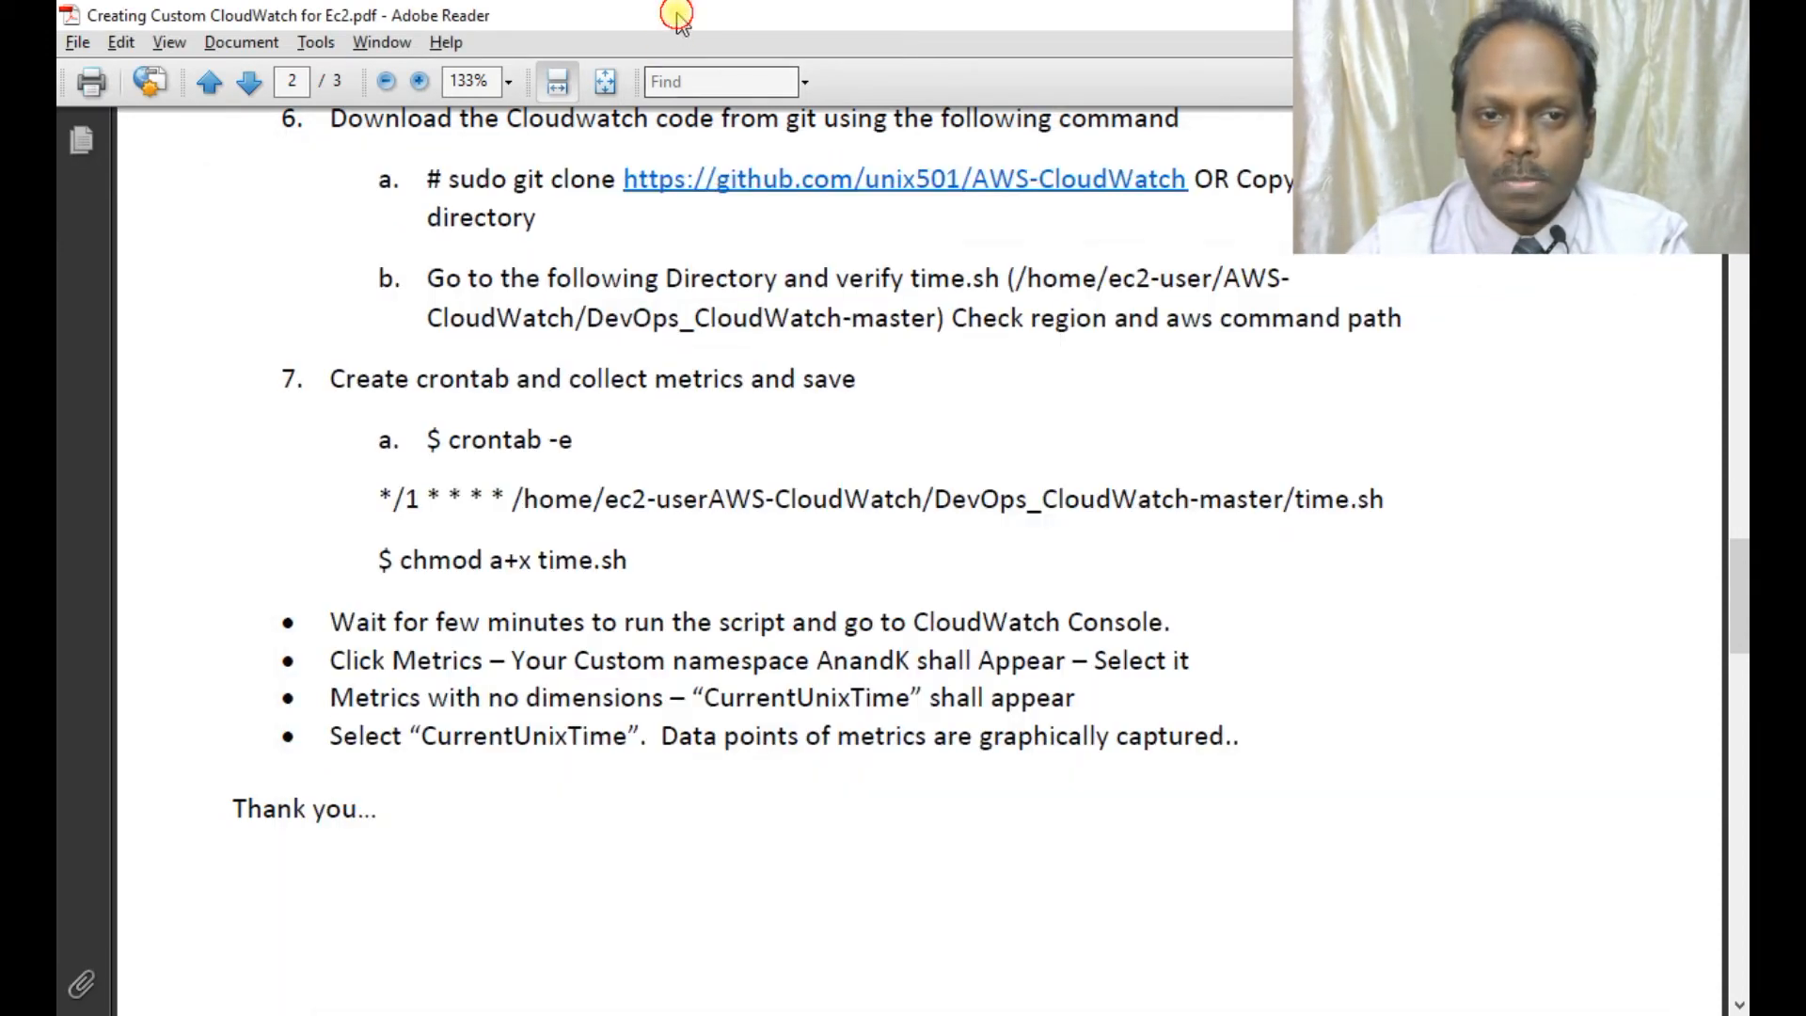
pyautogui.scroll(-3, 660, 390)
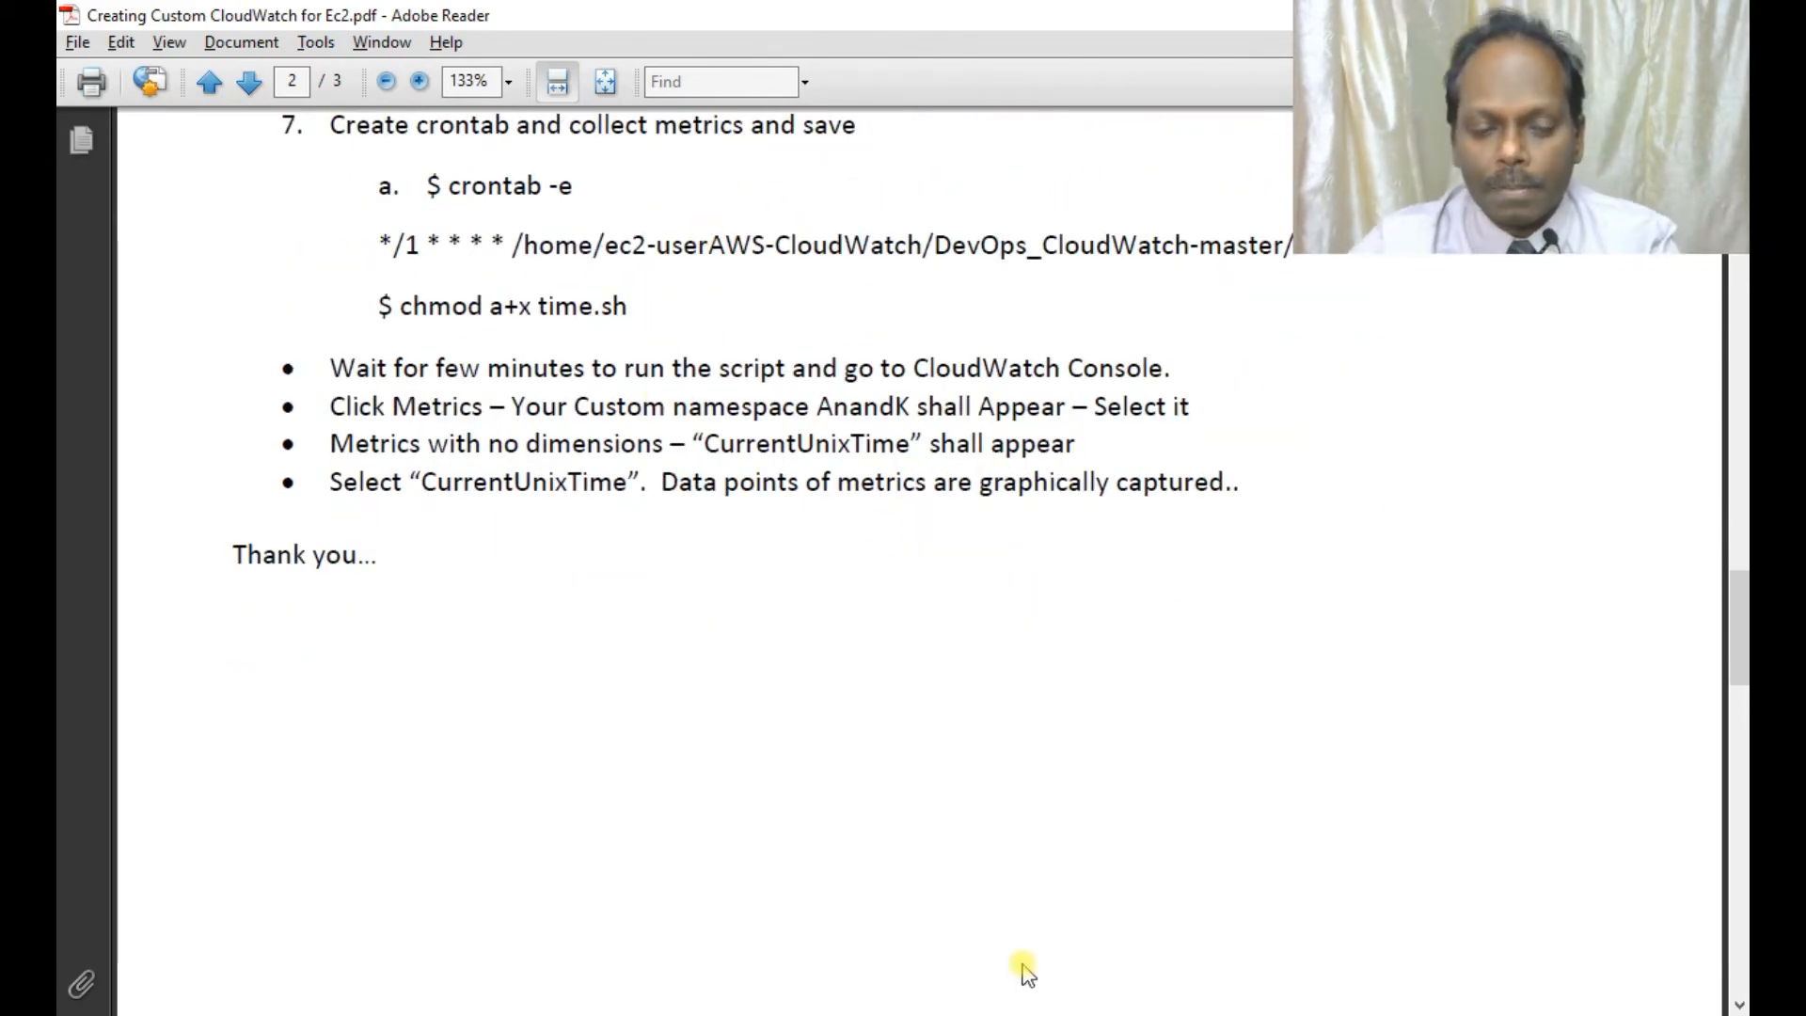
pyautogui.hotkey('alt', 'Tab')
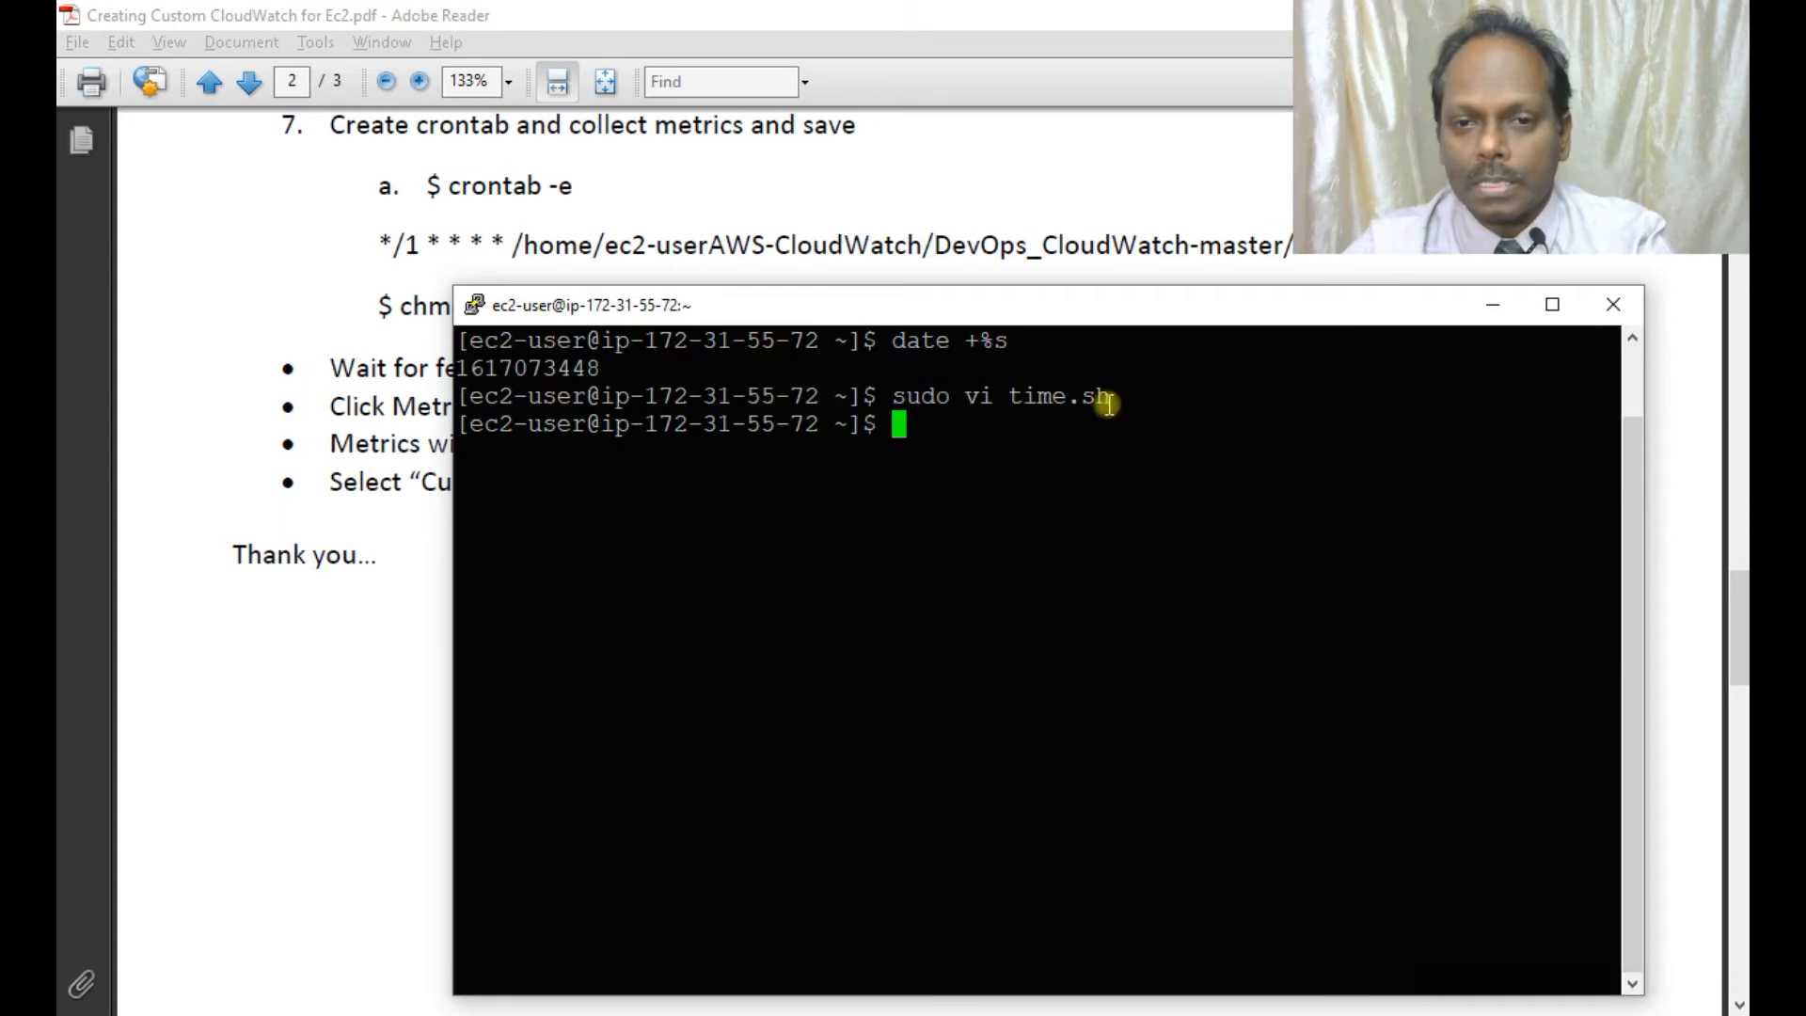
pyautogui.moveTo(1098, 306); pyautogui.dragTo(1098, 373)
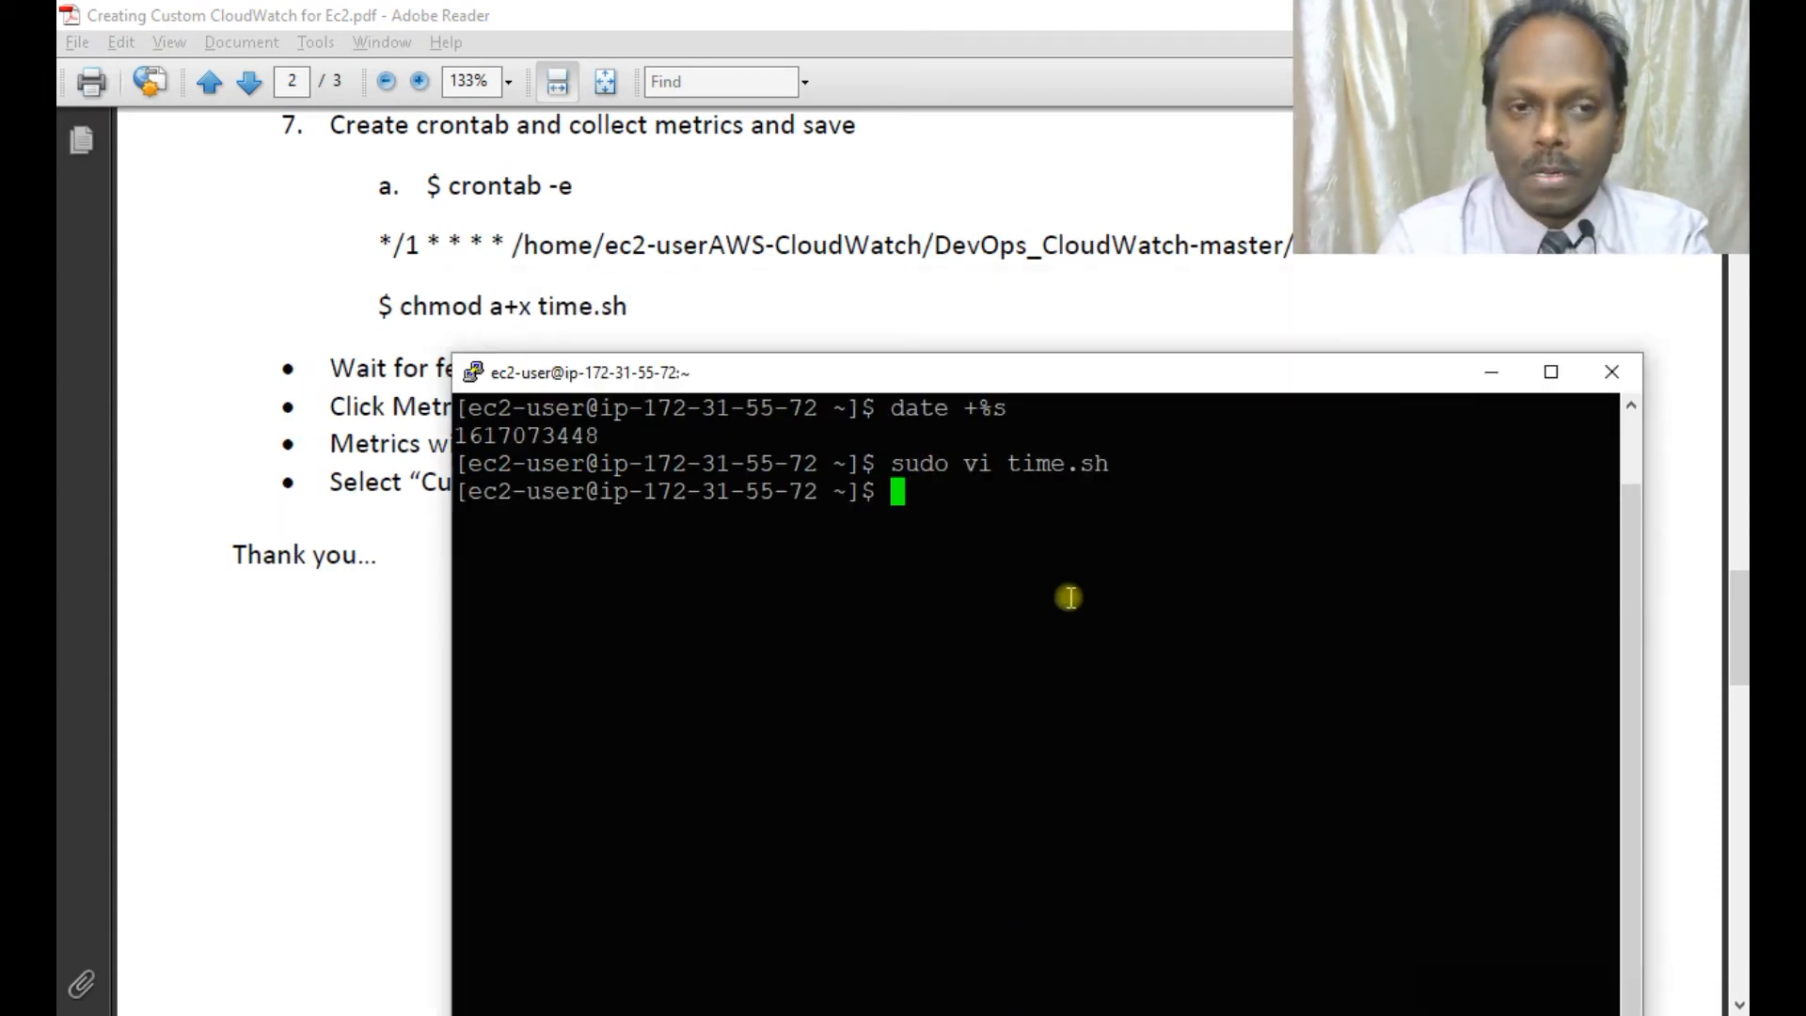
pyautogui.write('chmod a')
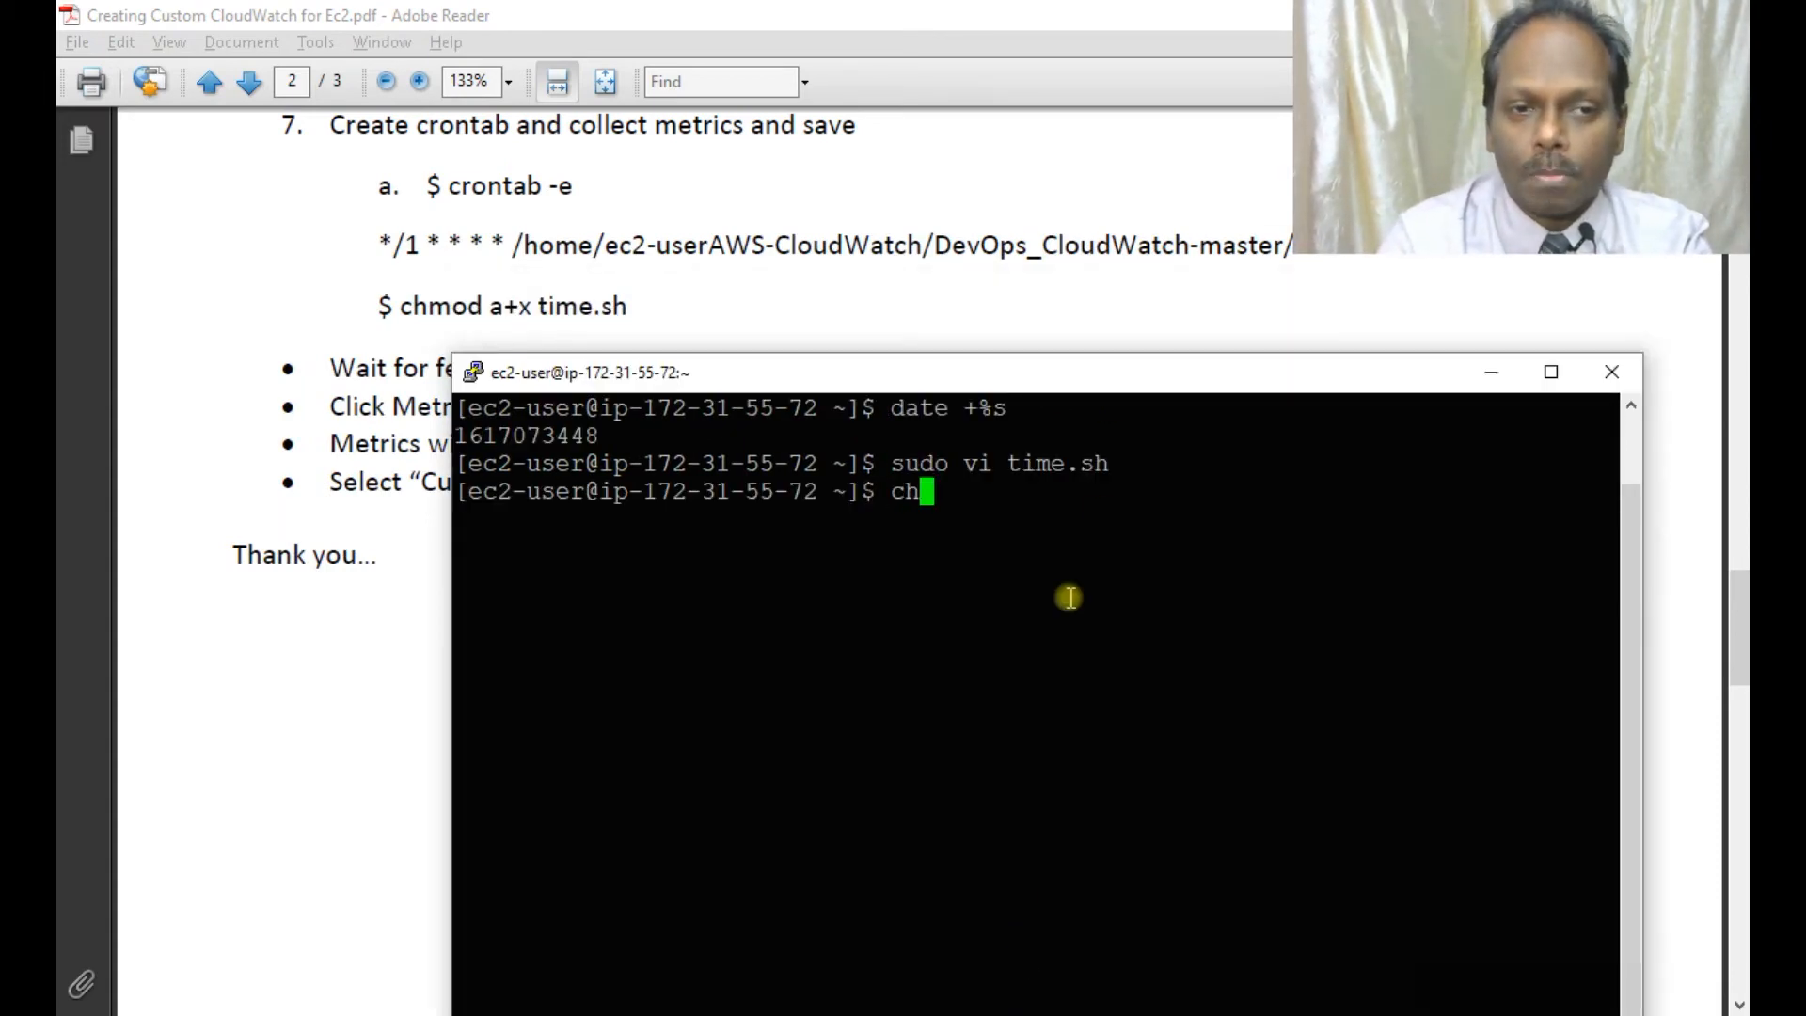
pyautogui.write('+x')
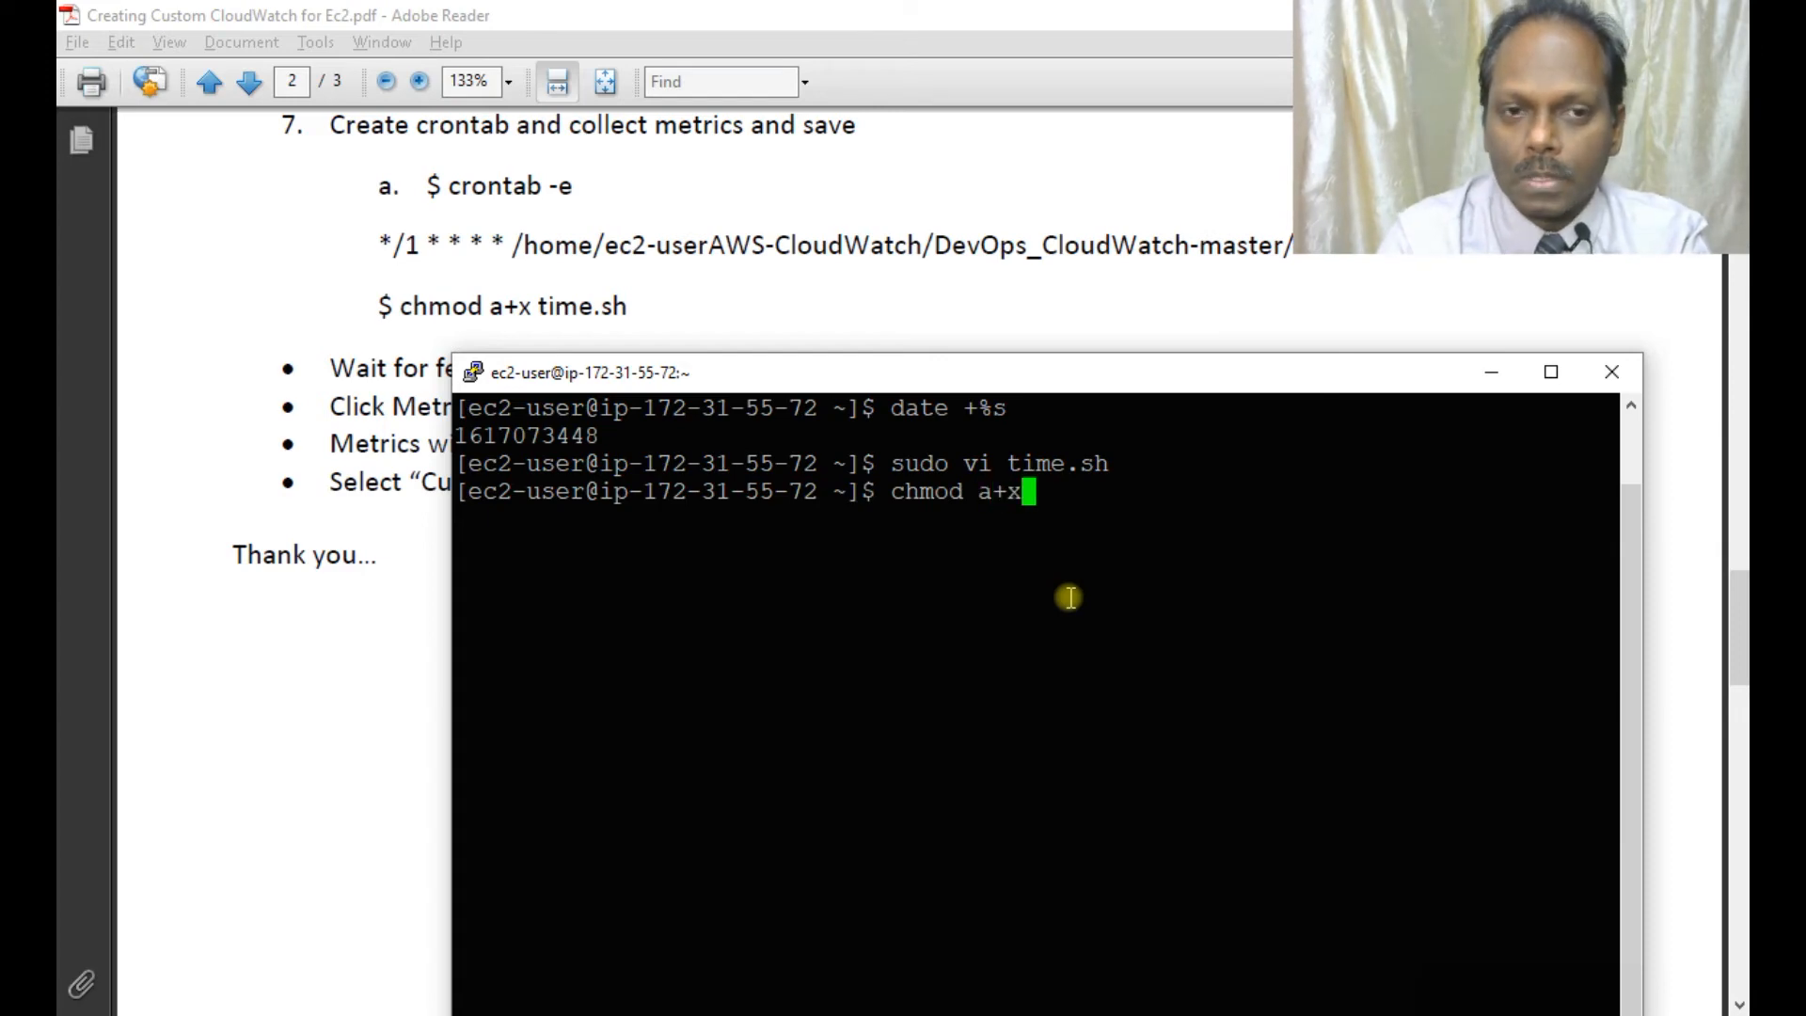
pyautogui.write(' time.sh')
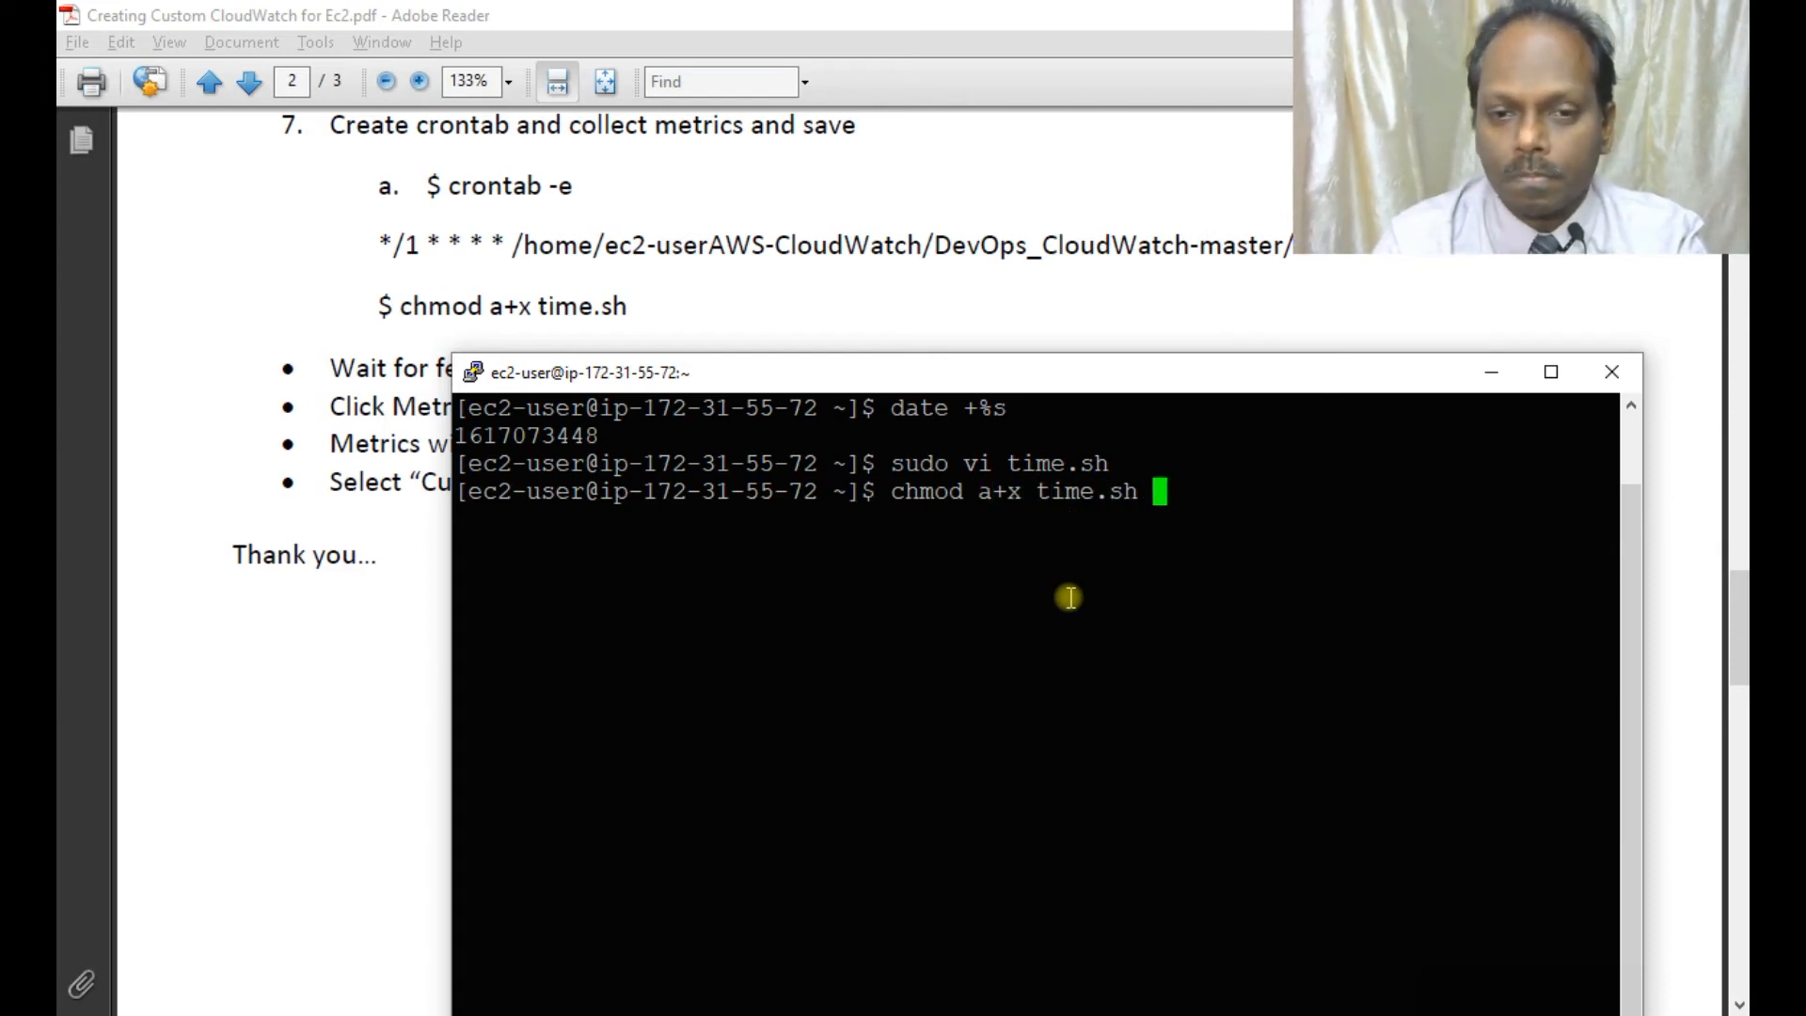
pyautogui.press('Return')
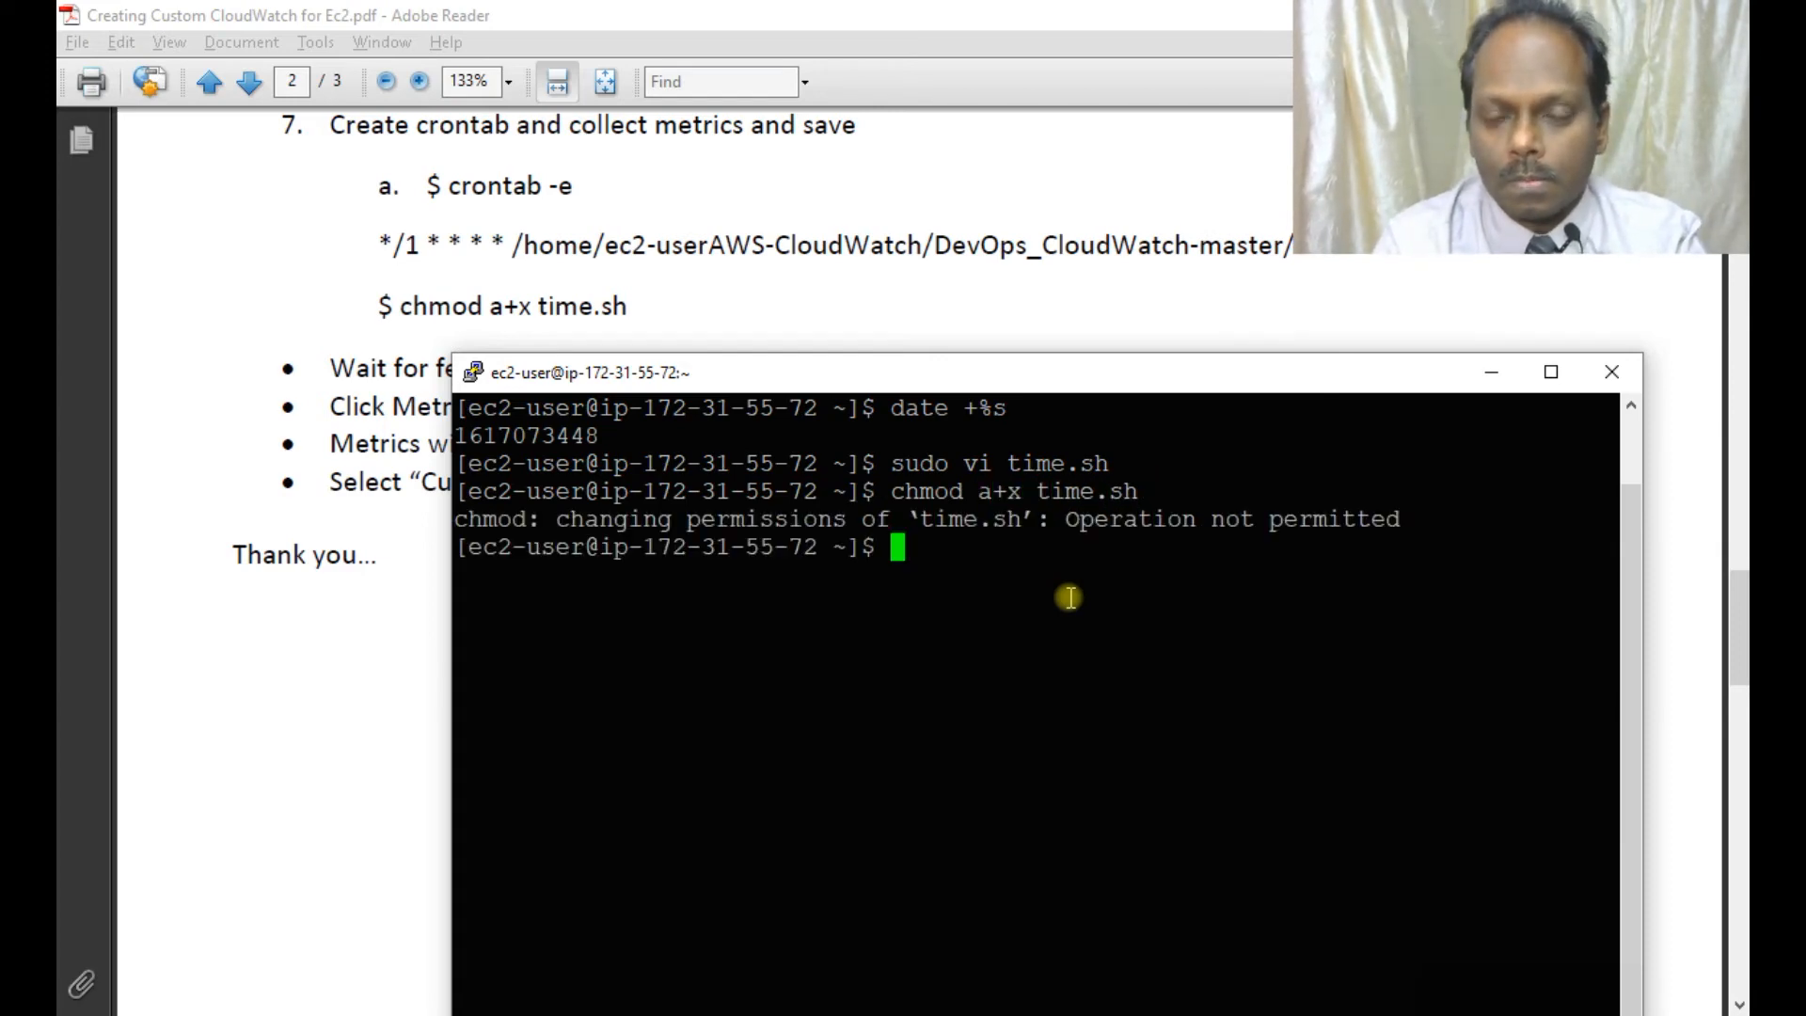
# Rerun as 'sudo chmod a+x time.sh', then confirm no crontab exists and pwd is /home/ec2-user.
pyautogui.write('sudo chmod a+x tim')
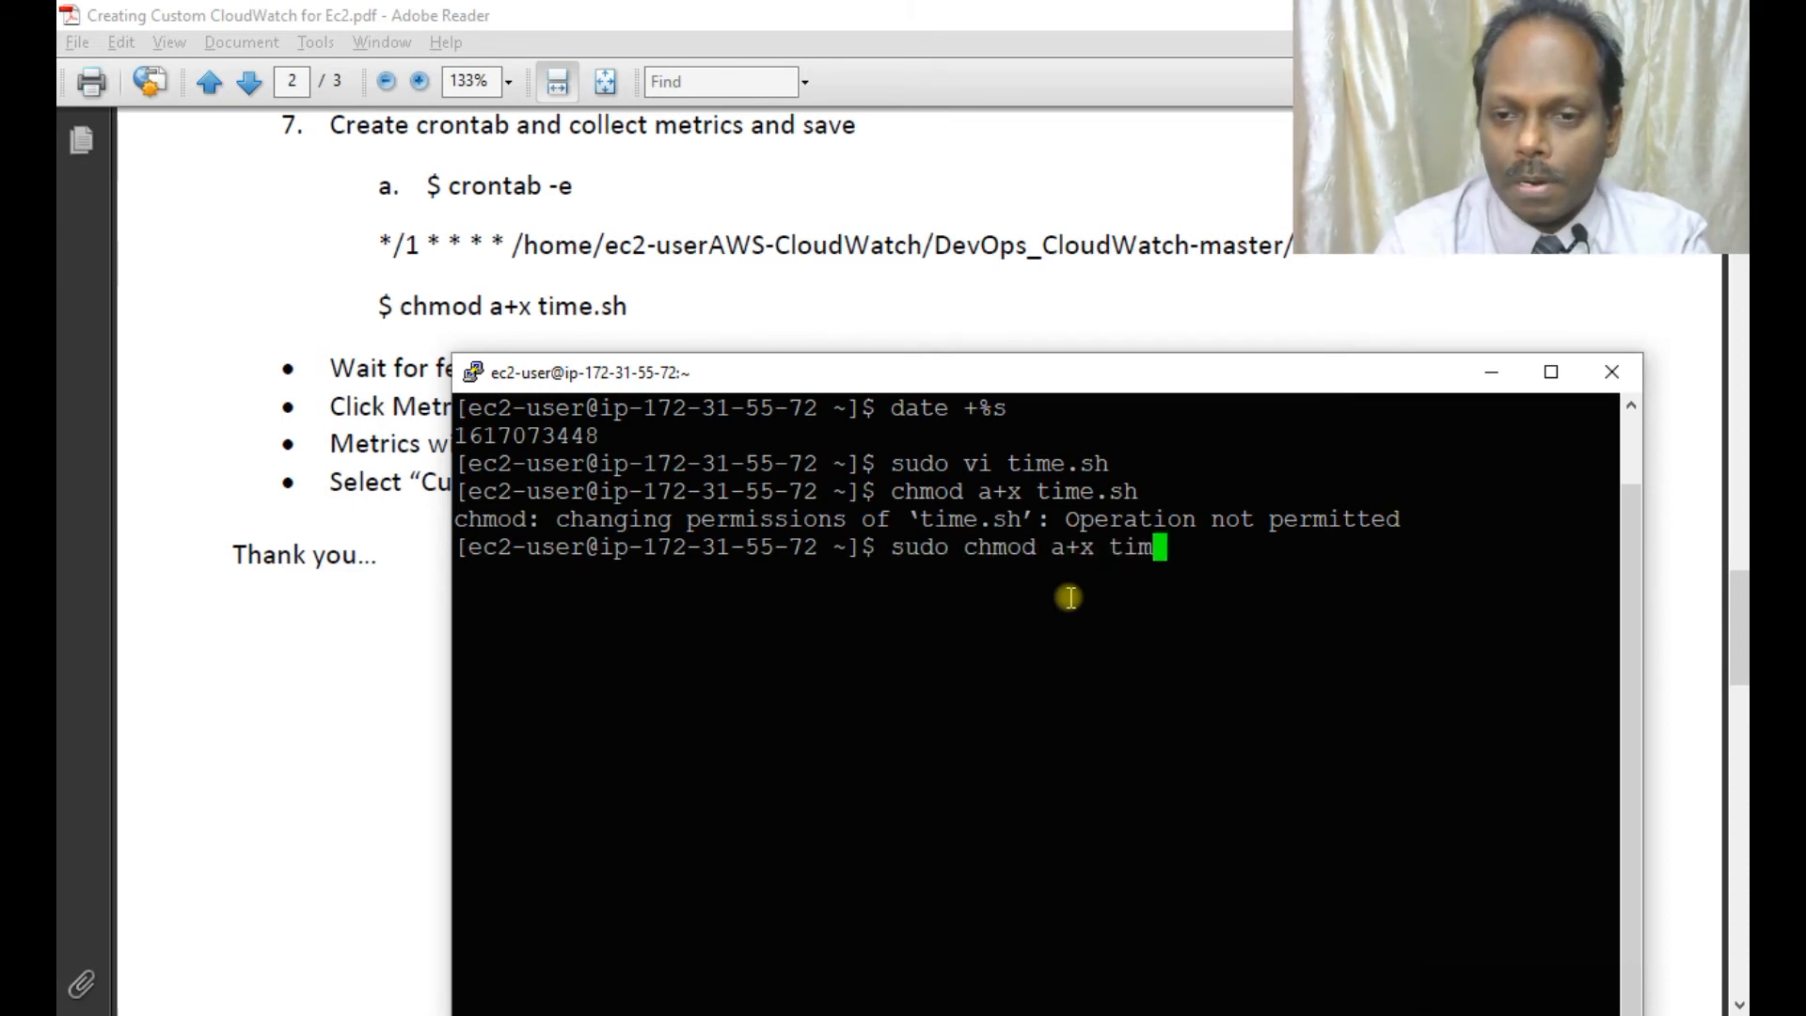
pyautogui.write('e.sh')
pyautogui.press('Return')
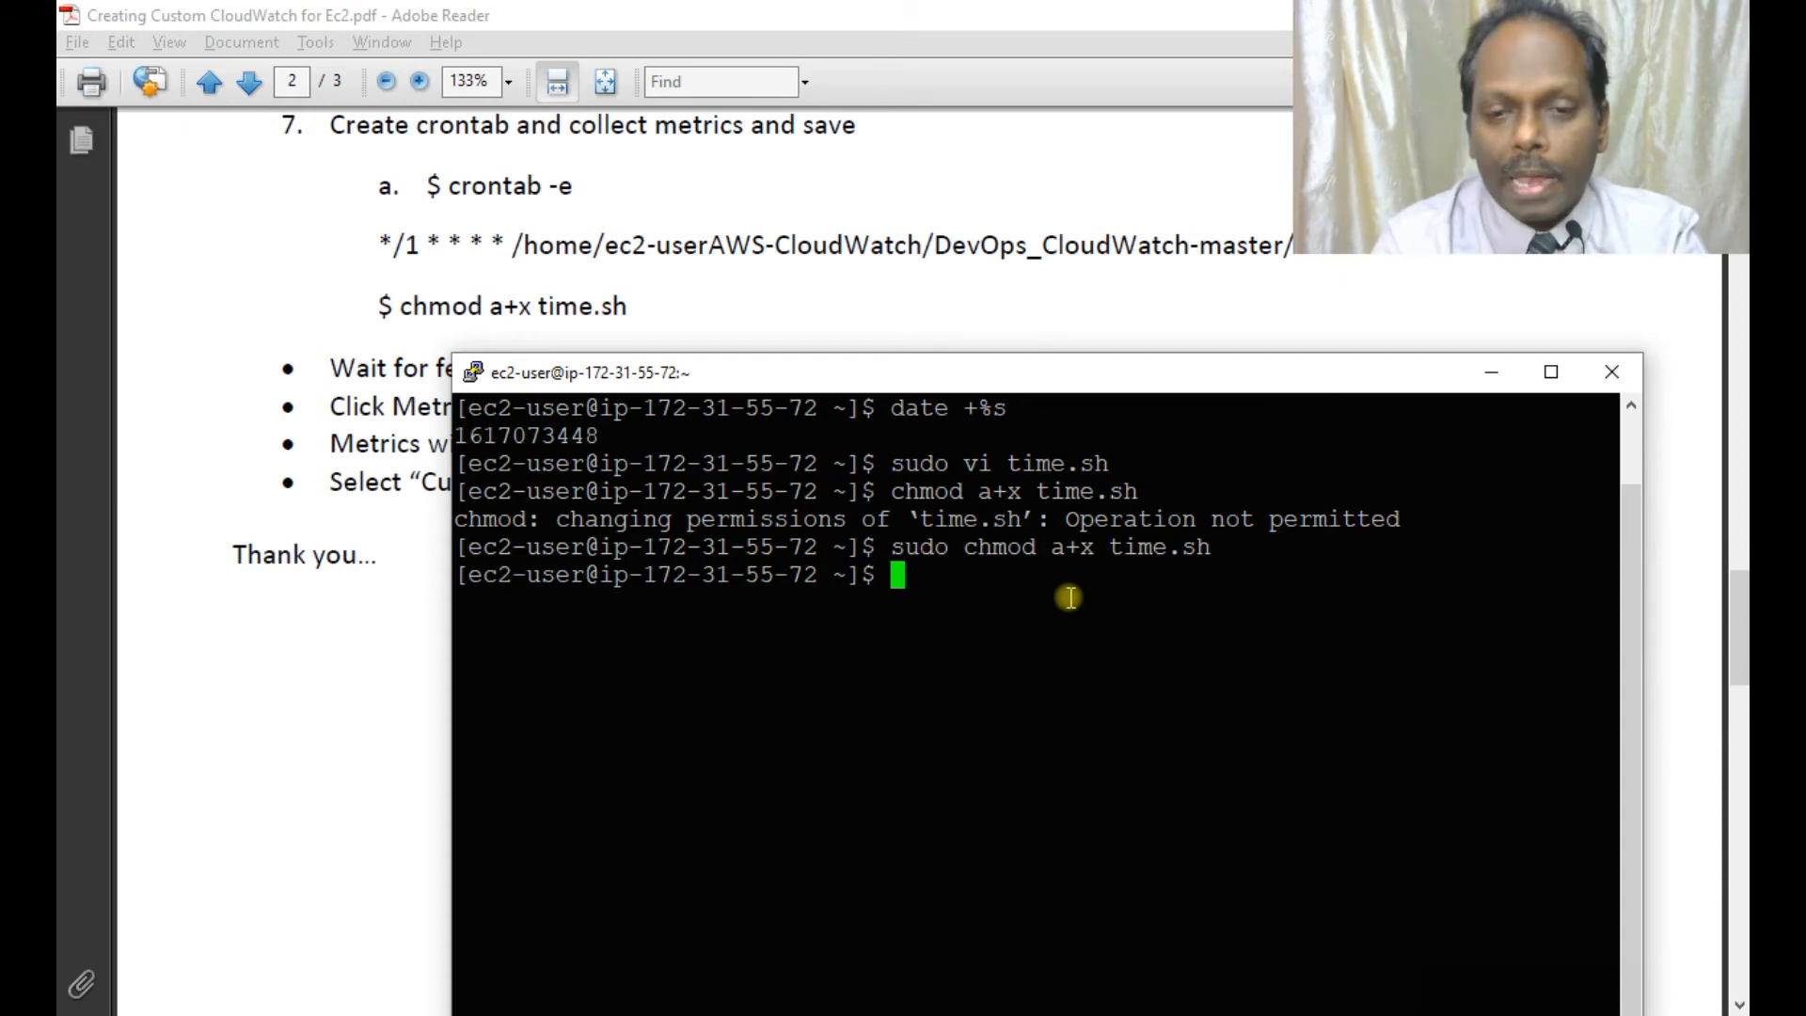
pyautogui.write('crontab')
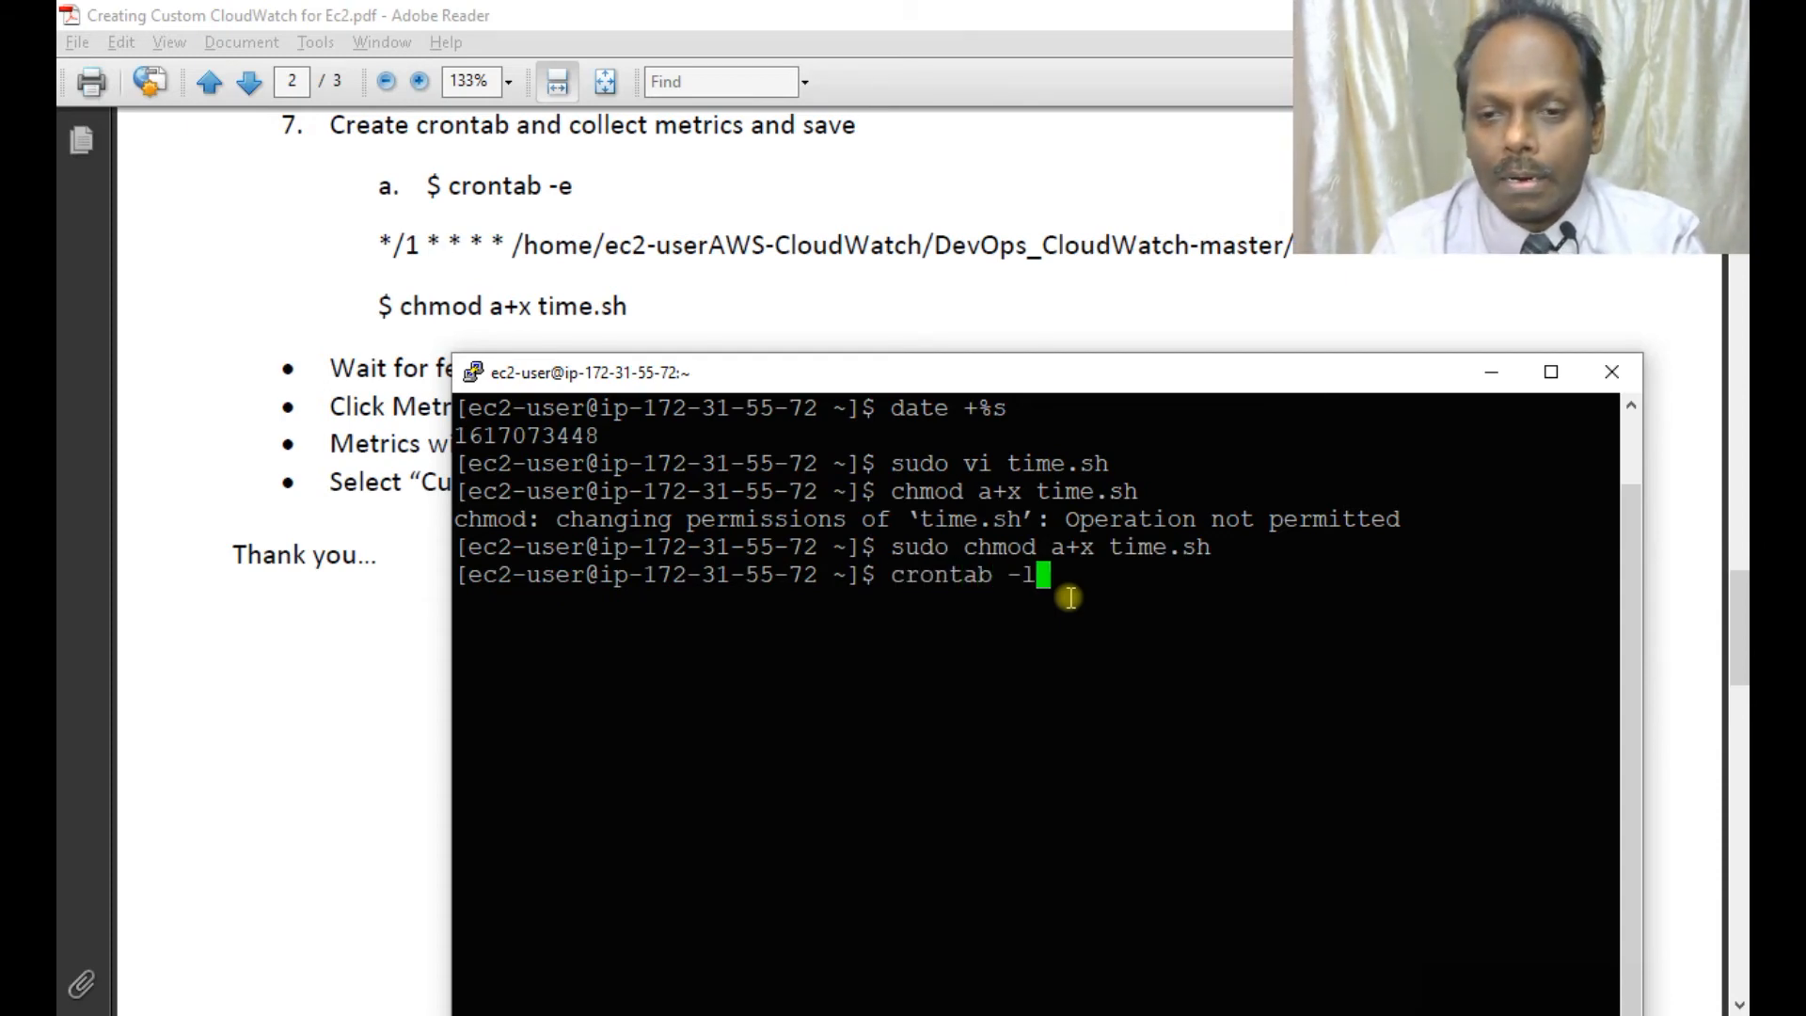
pyautogui.write(' -l')
pyautogui.press('Return')
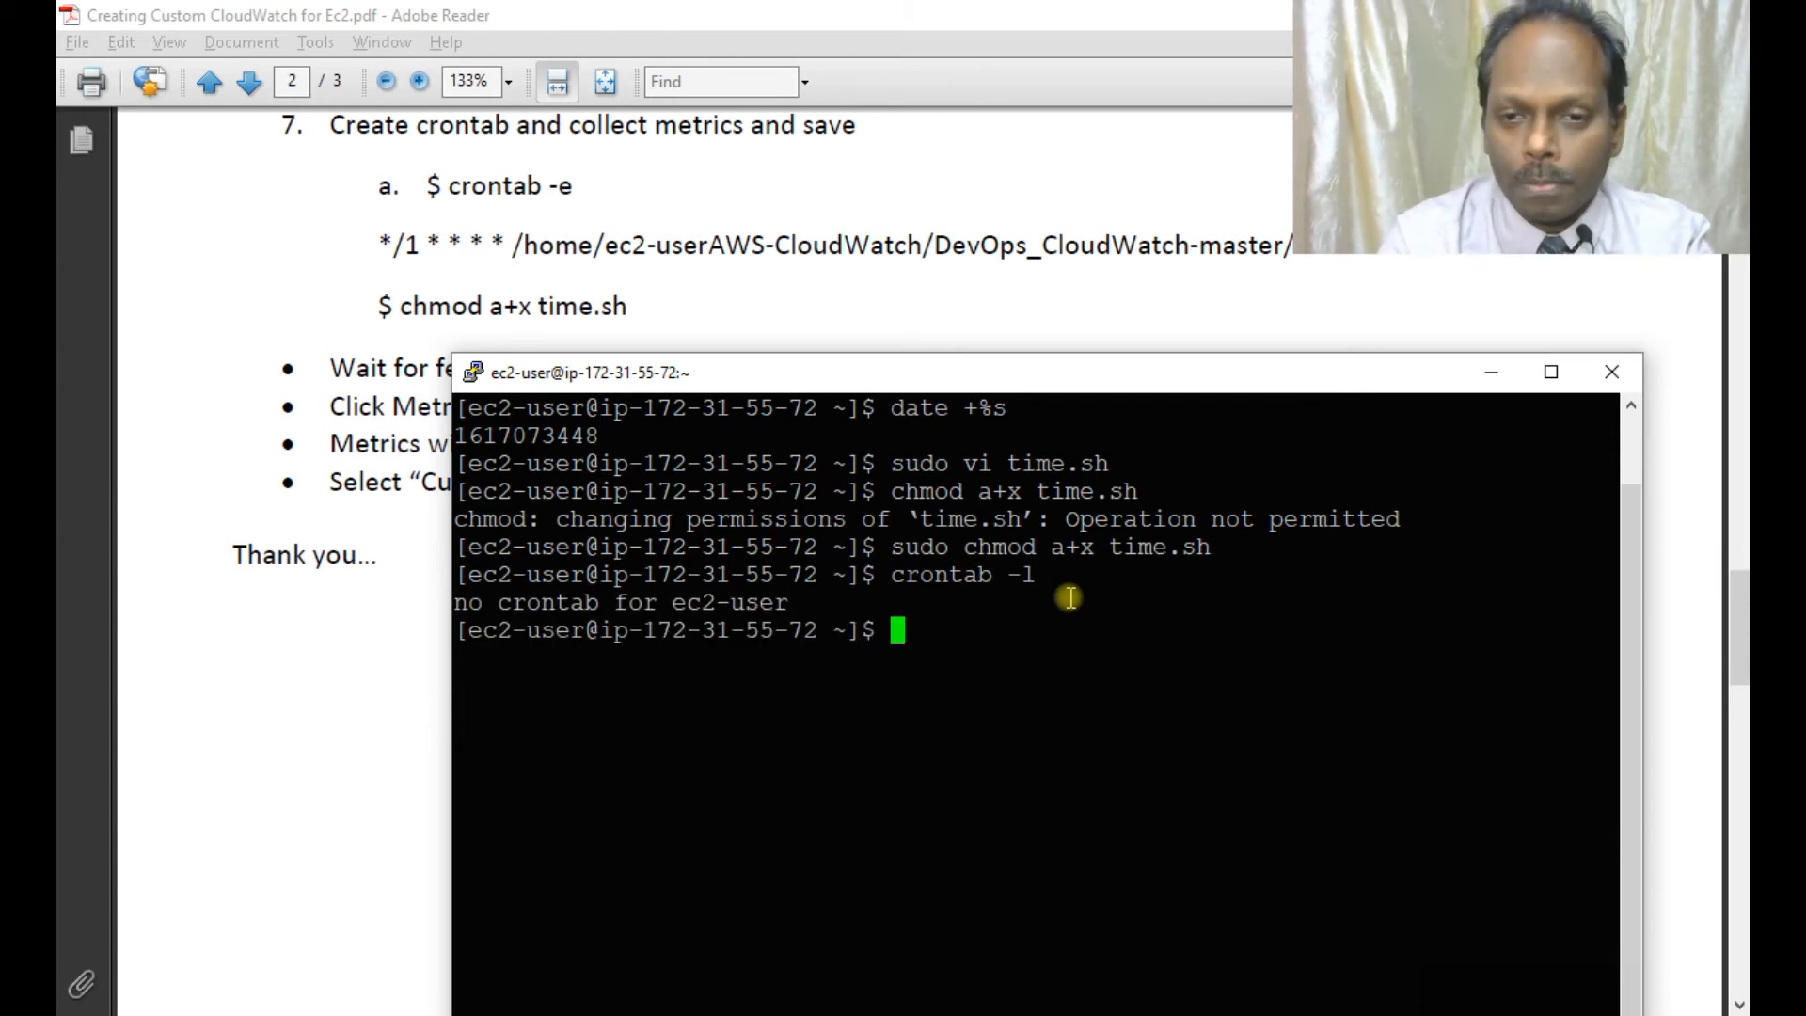
pyautogui.write('pwd')
pyautogui.press('Return')
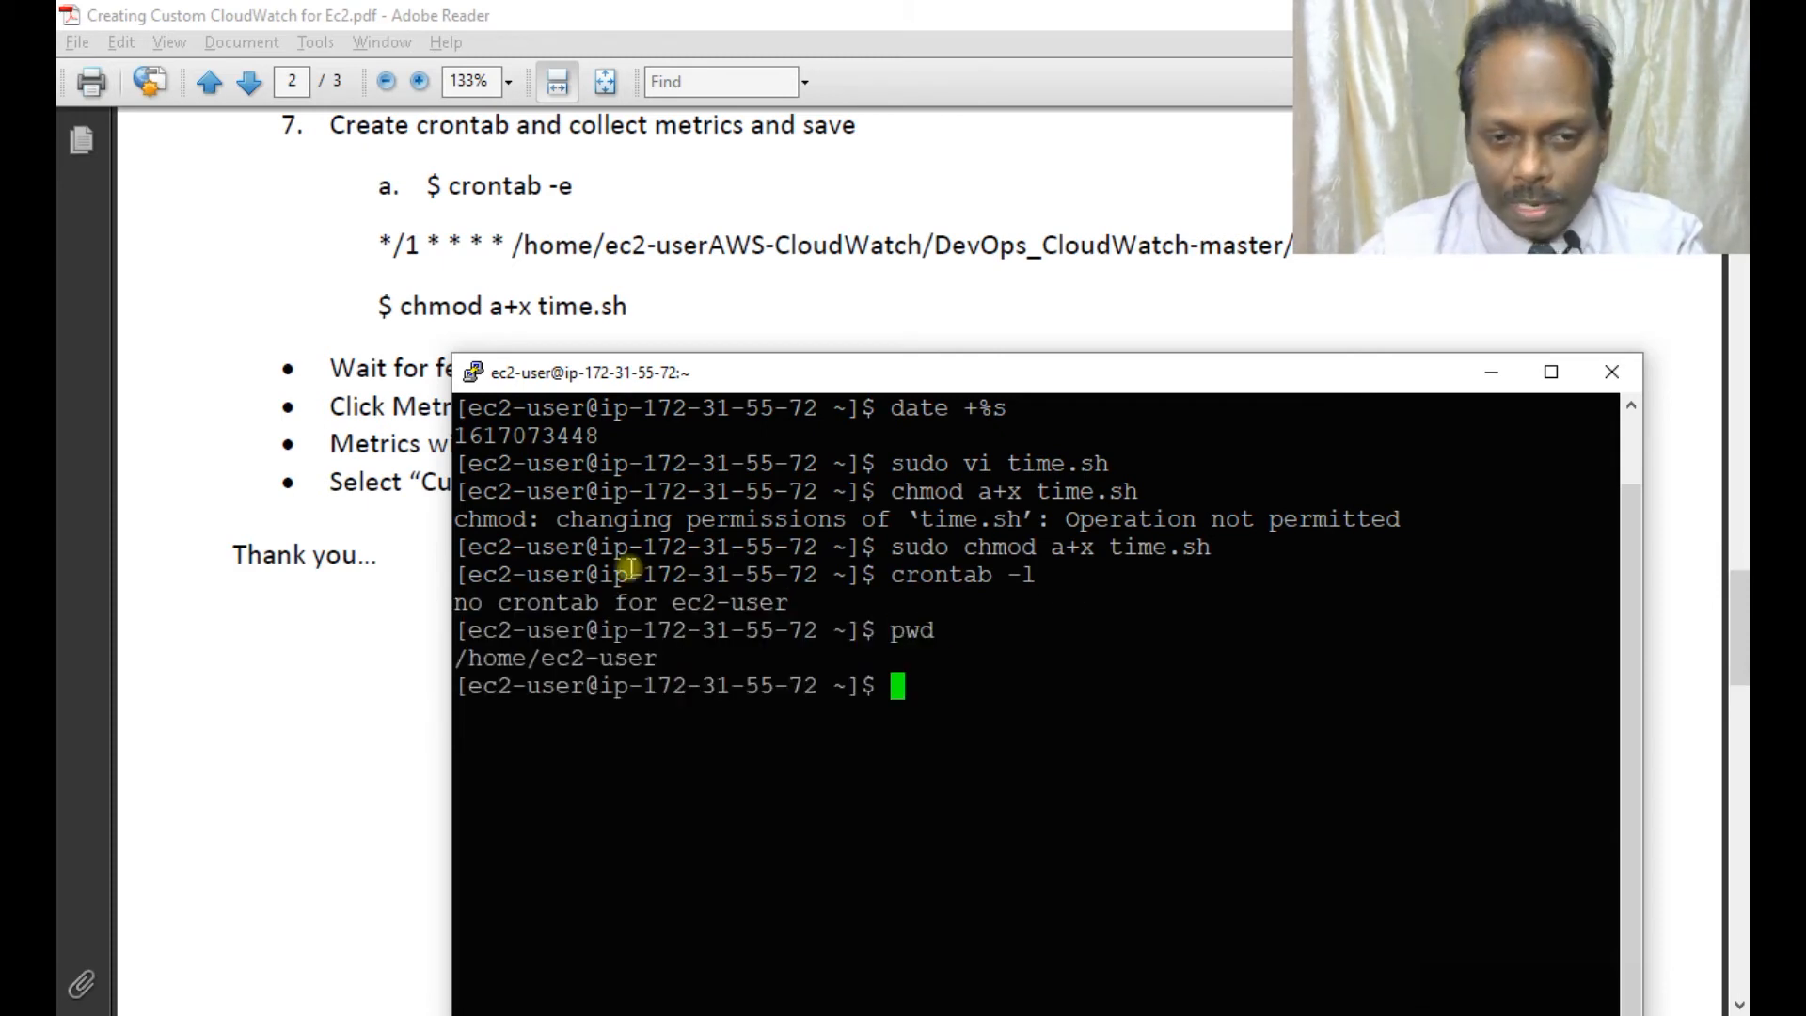
pyautogui.doubleClick(549, 658)
pyautogui.write('crontab -e')
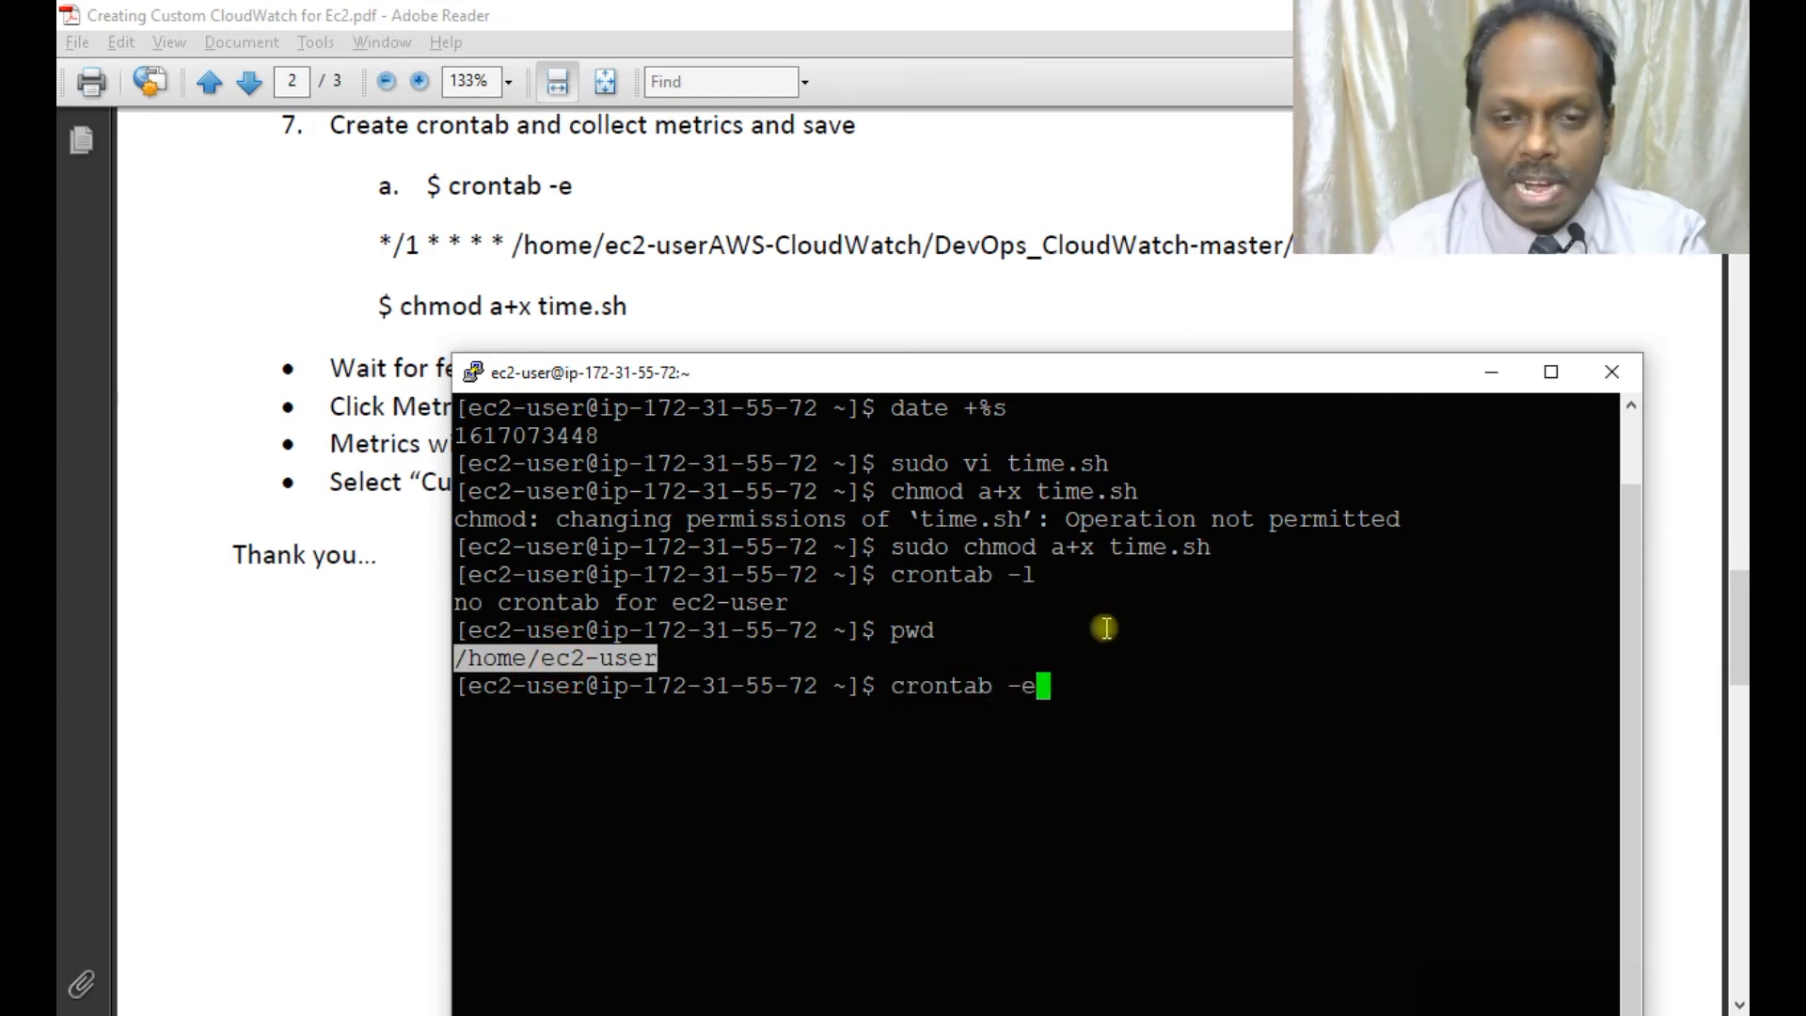
# Add the crontab line '*/1 * * * * /home/ec2-user/time.sh' and save it with :wq.
pyautogui.press('Return')
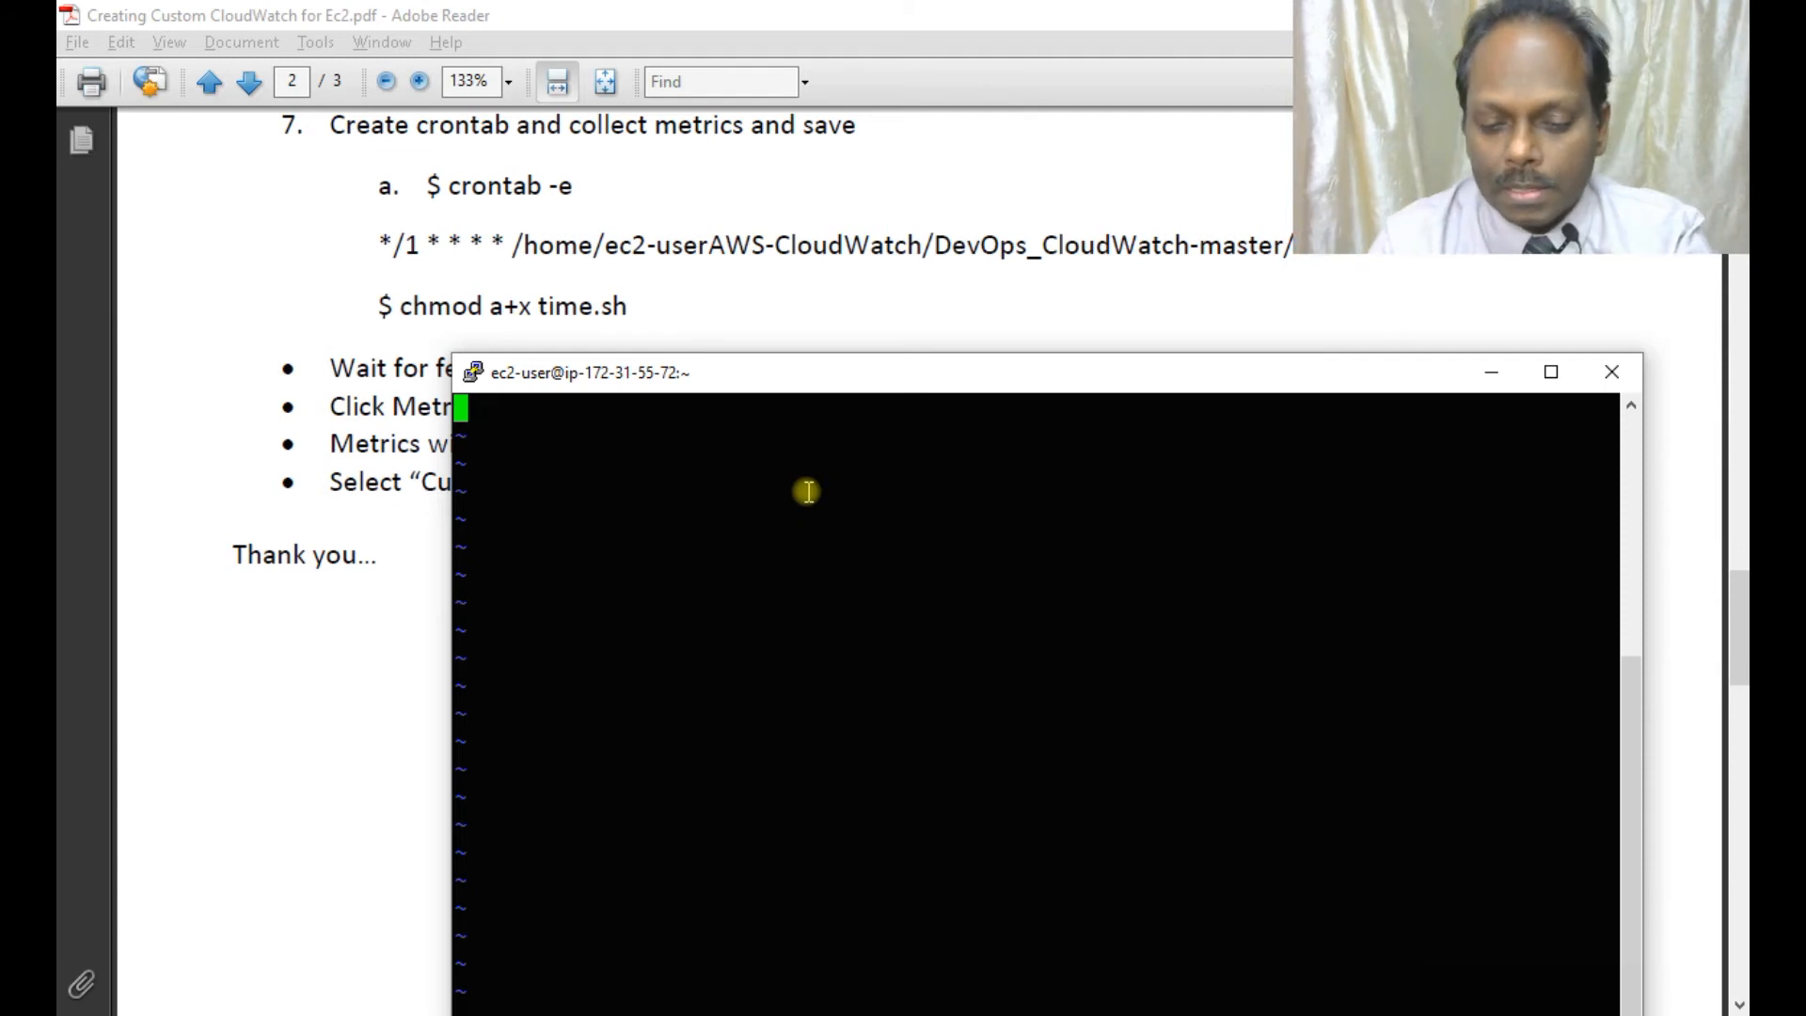
pyautogui.write('*/1 ')
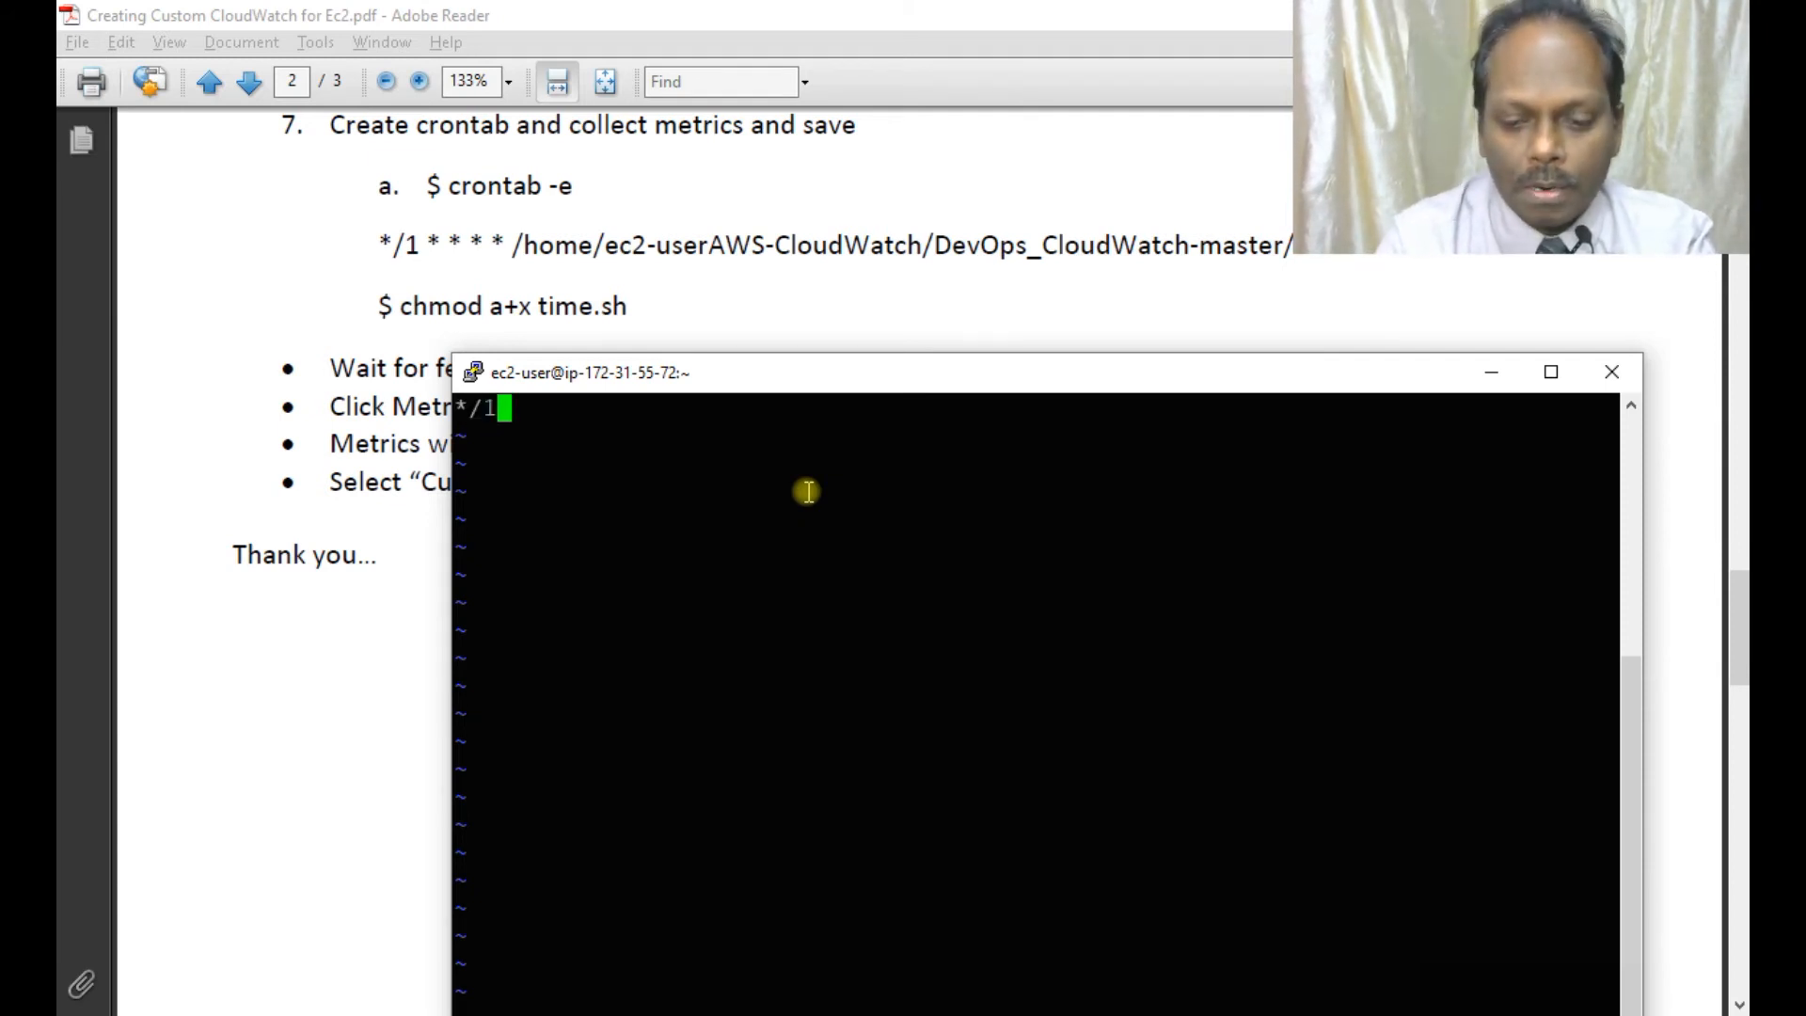
pyautogui.write('* * * *')
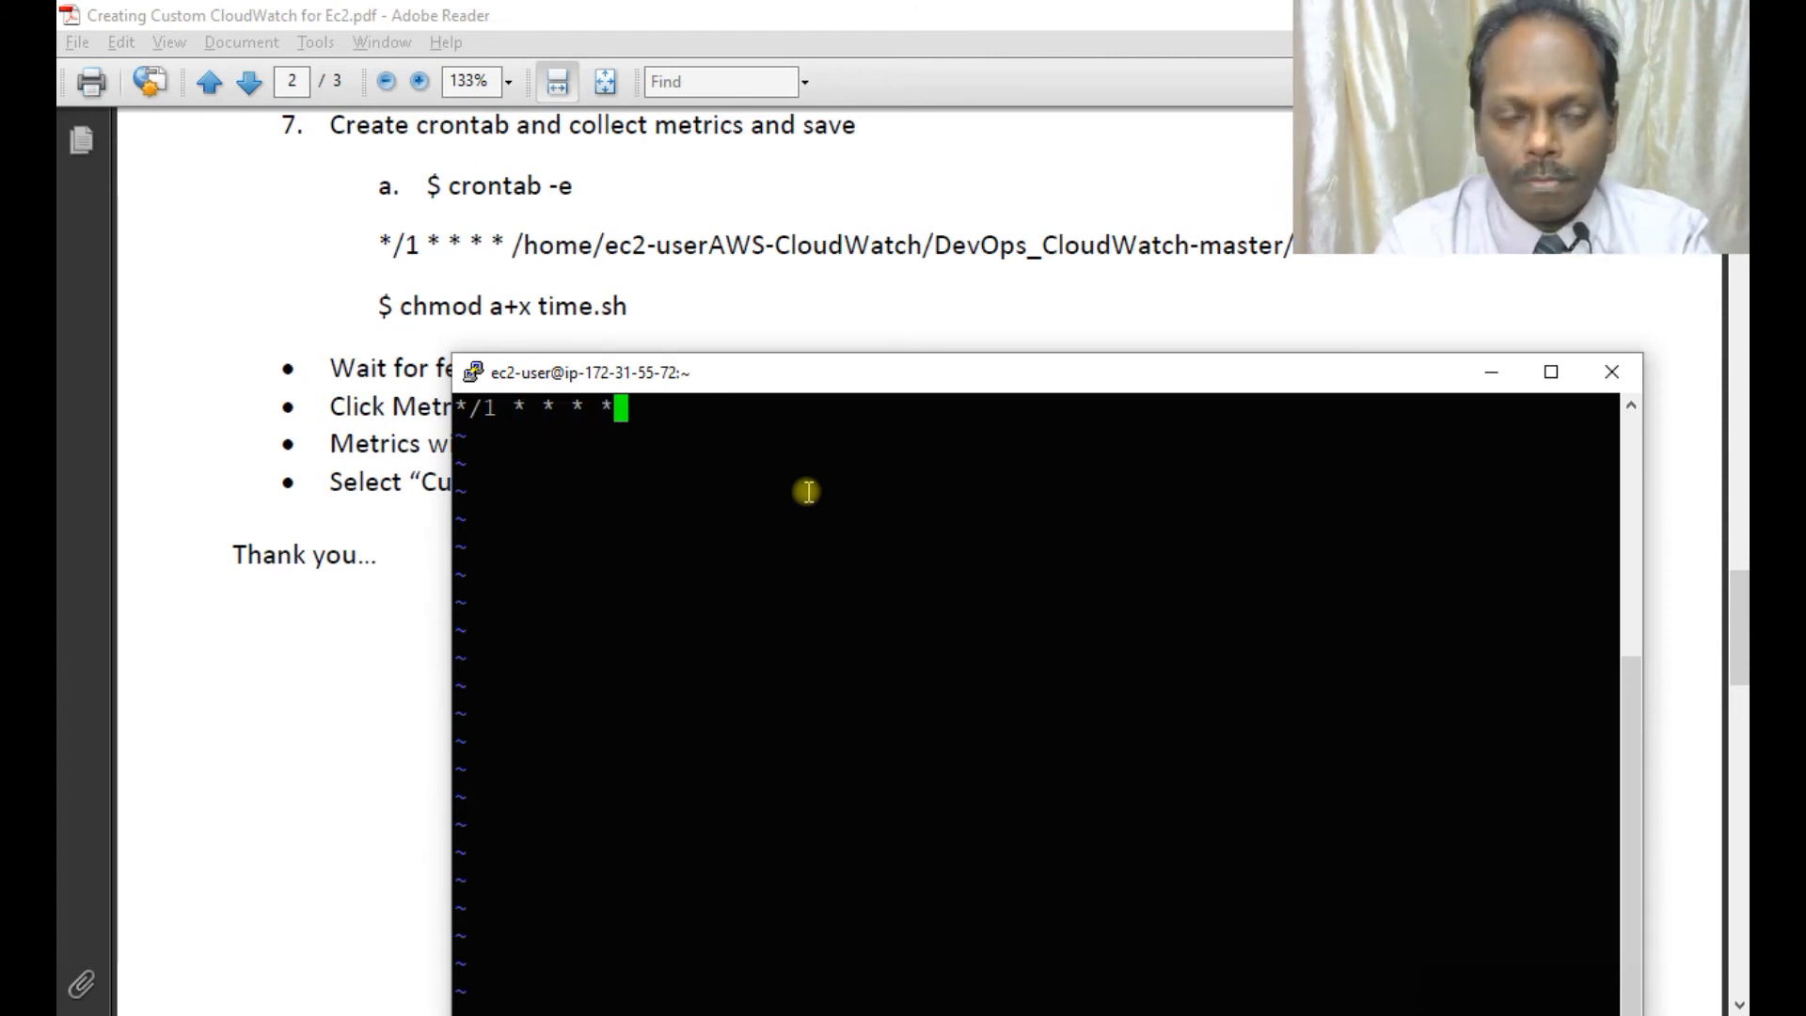
pyautogui.write(' /ho')
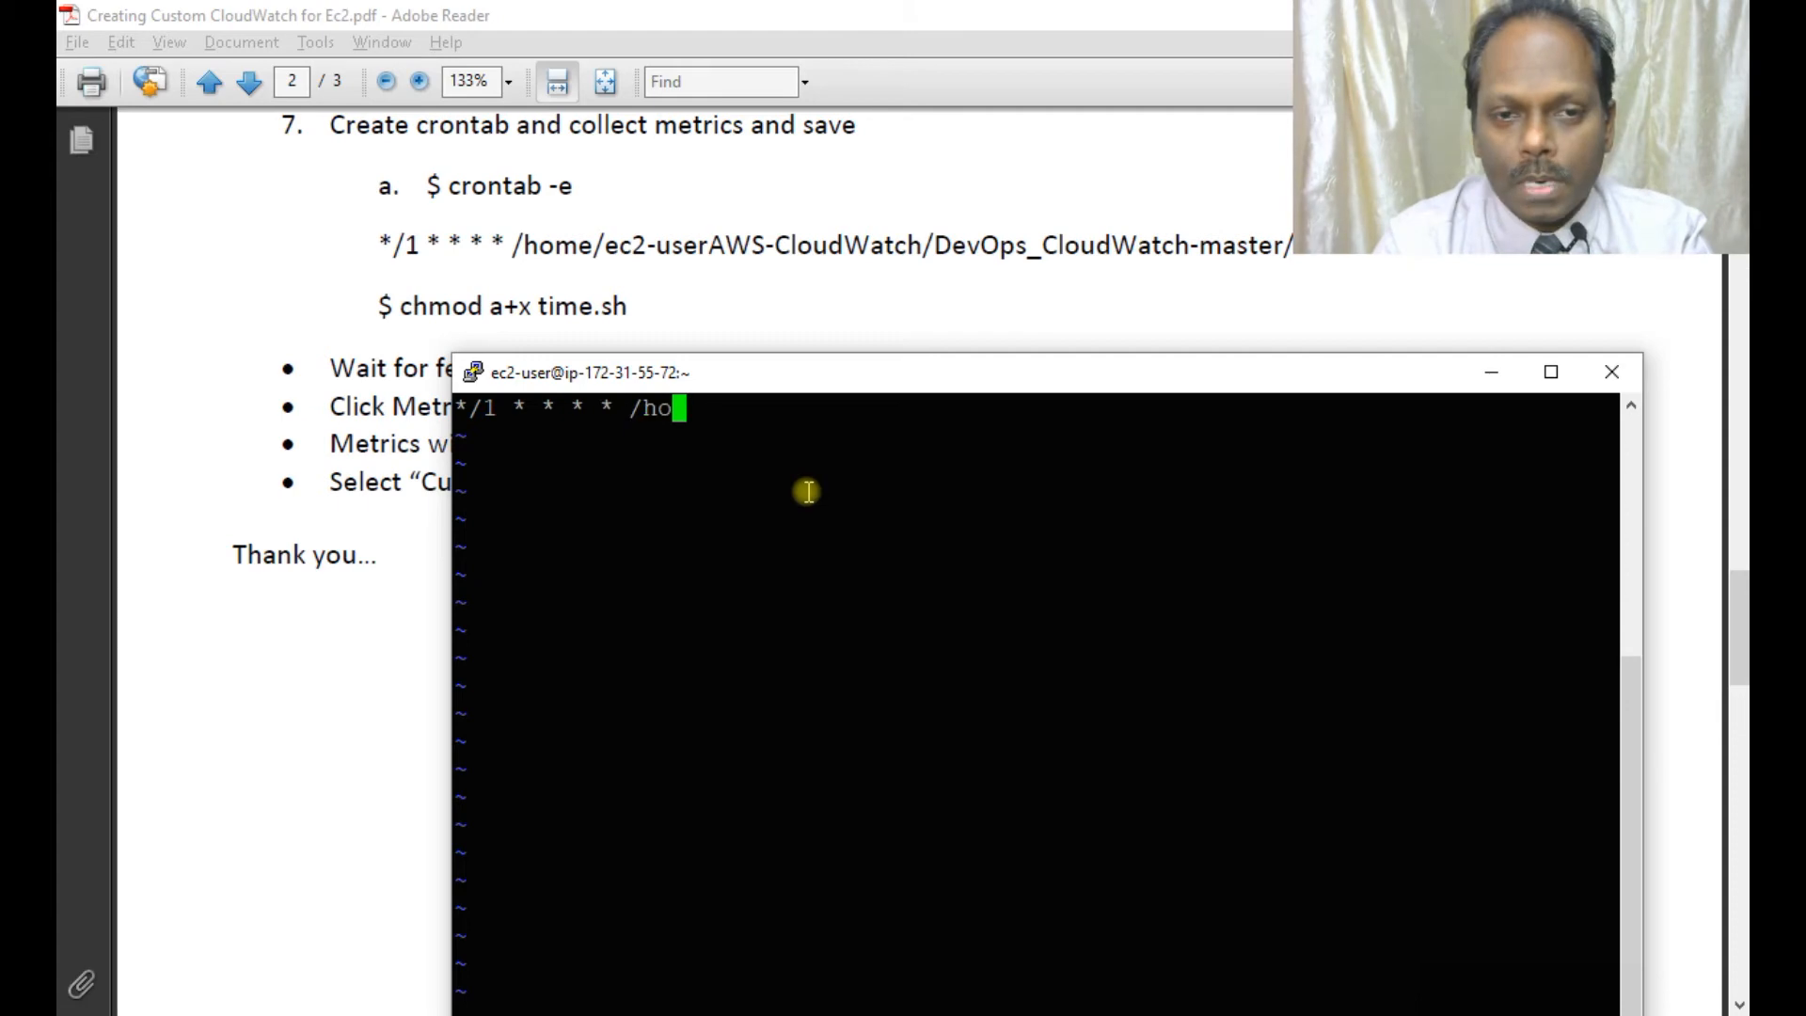
pyautogui.write('me/ec2')
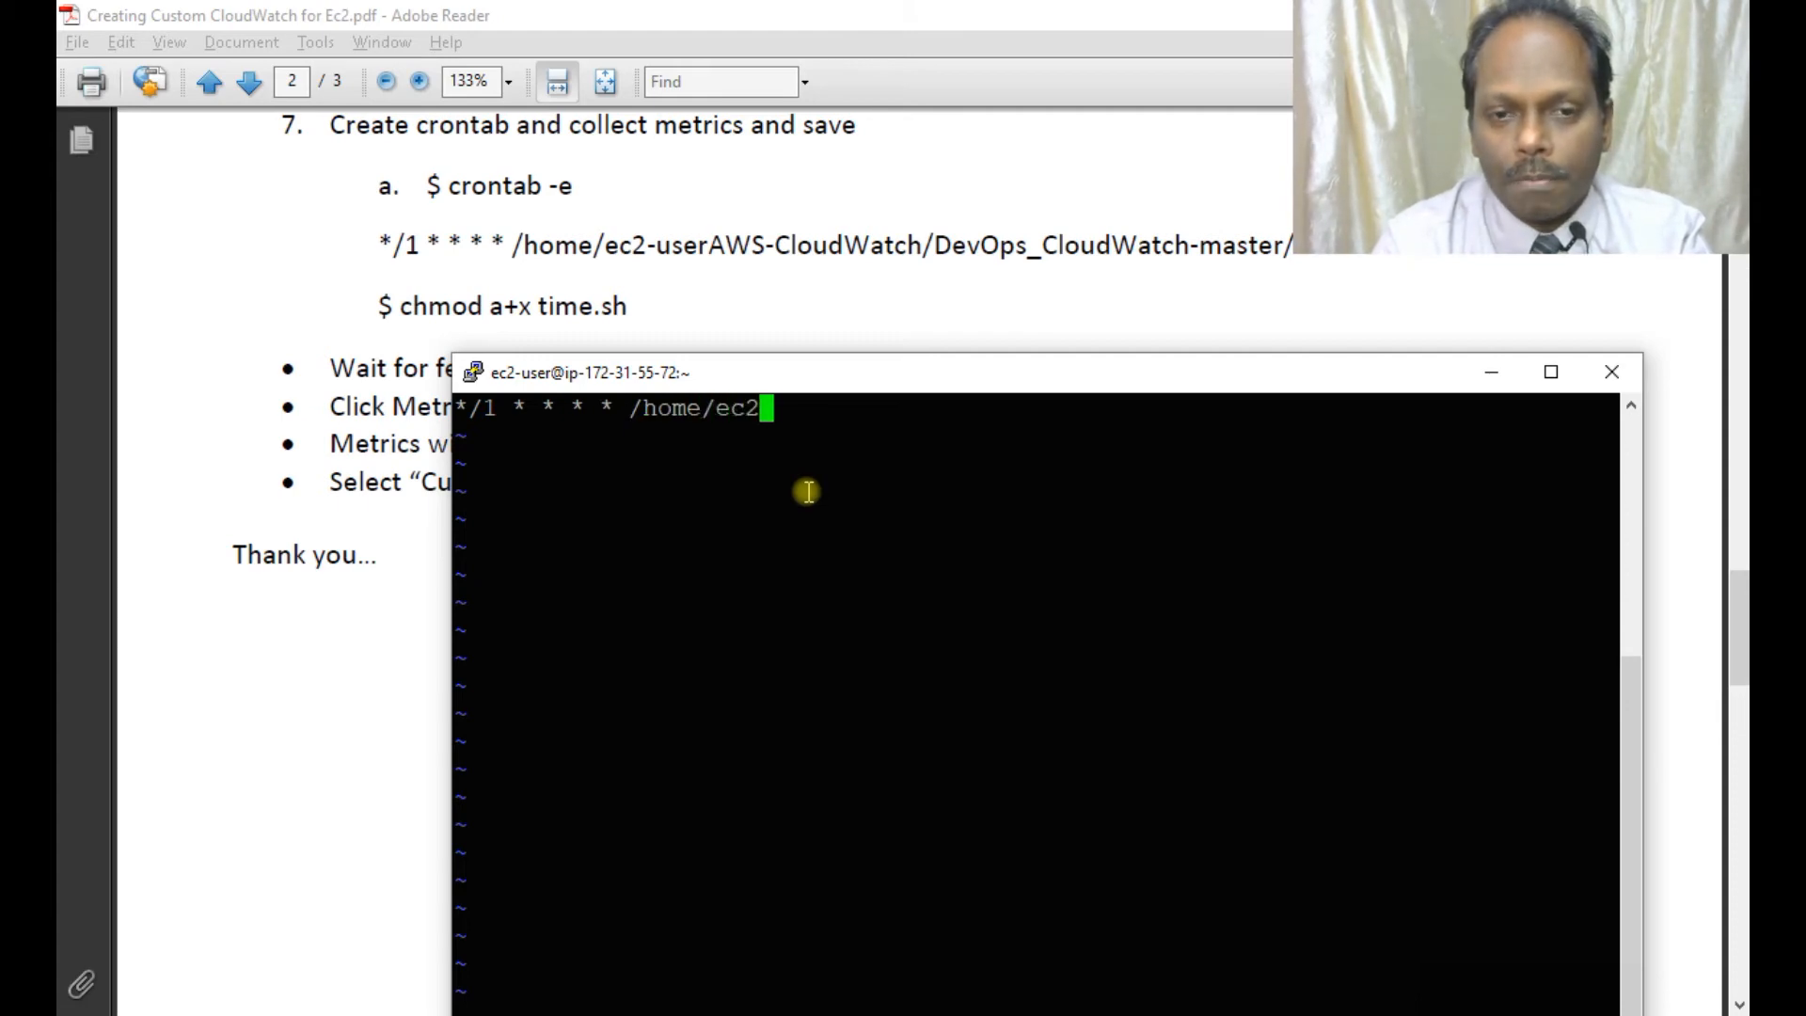
pyautogui.write('-user/time.s')
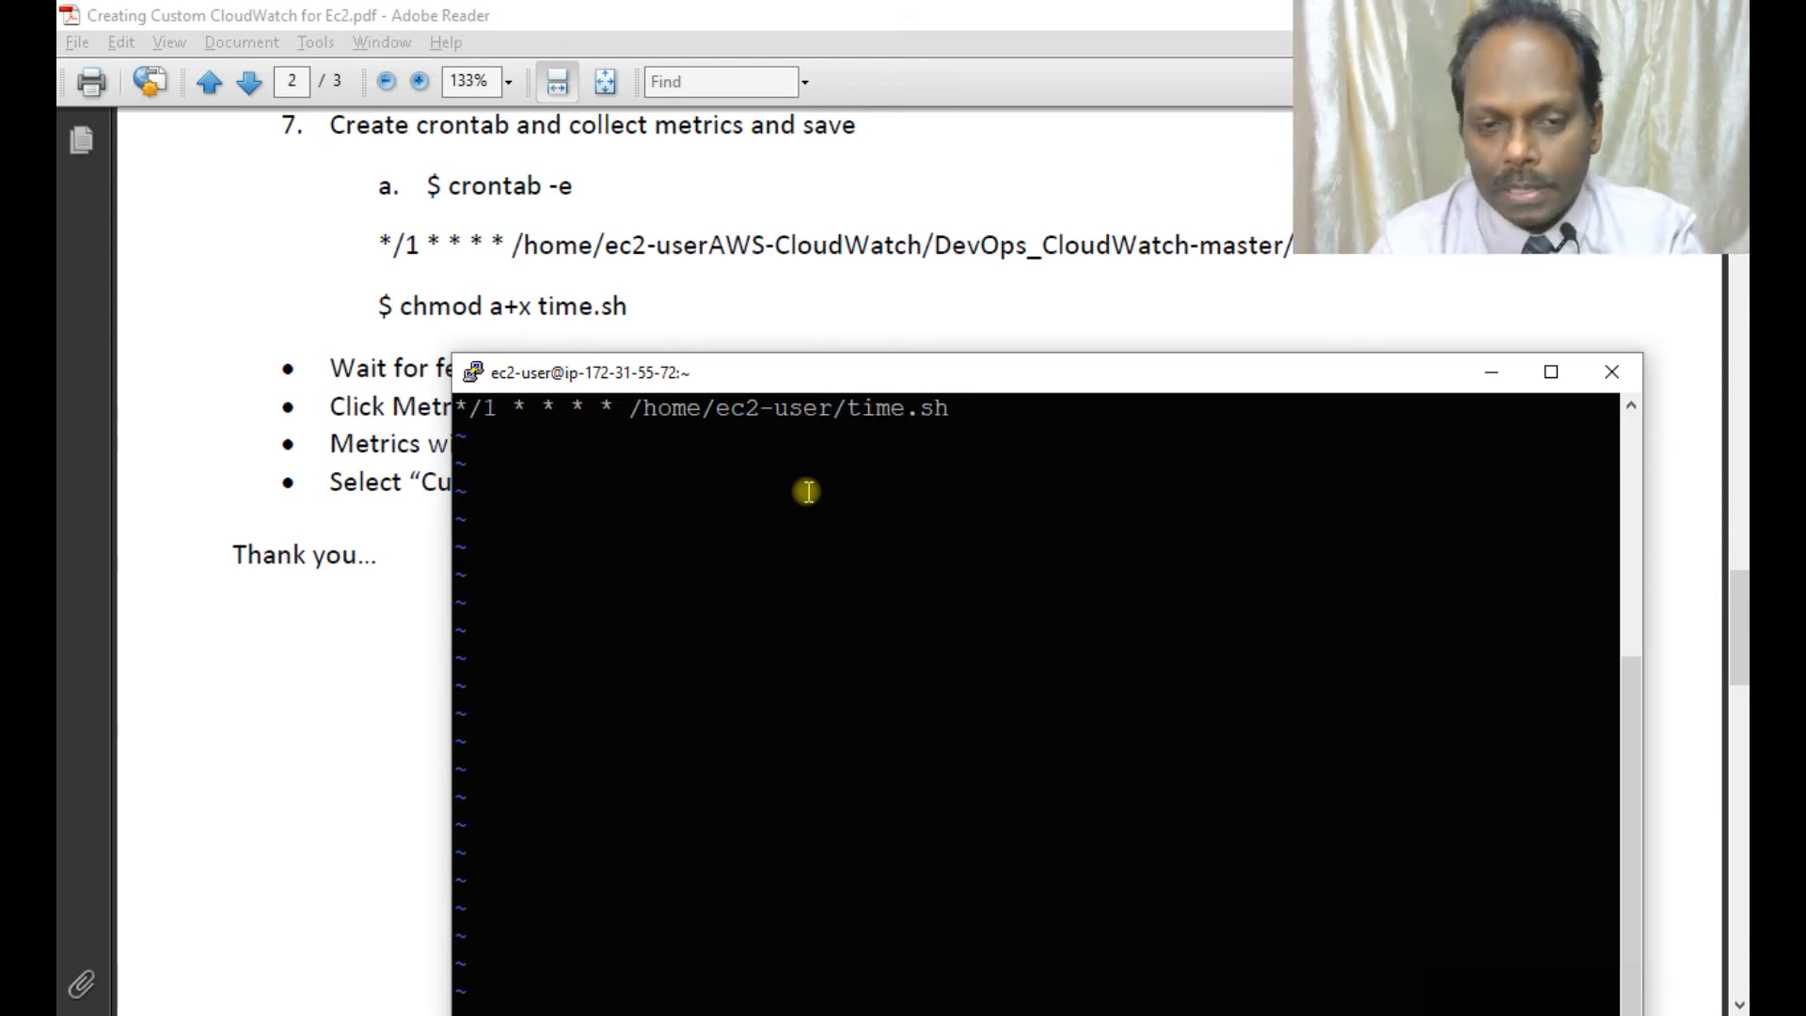
pyautogui.write('h')
pyautogui.press('Escape')
pyautogui.write(':wq')
pyautogui.press('Return')
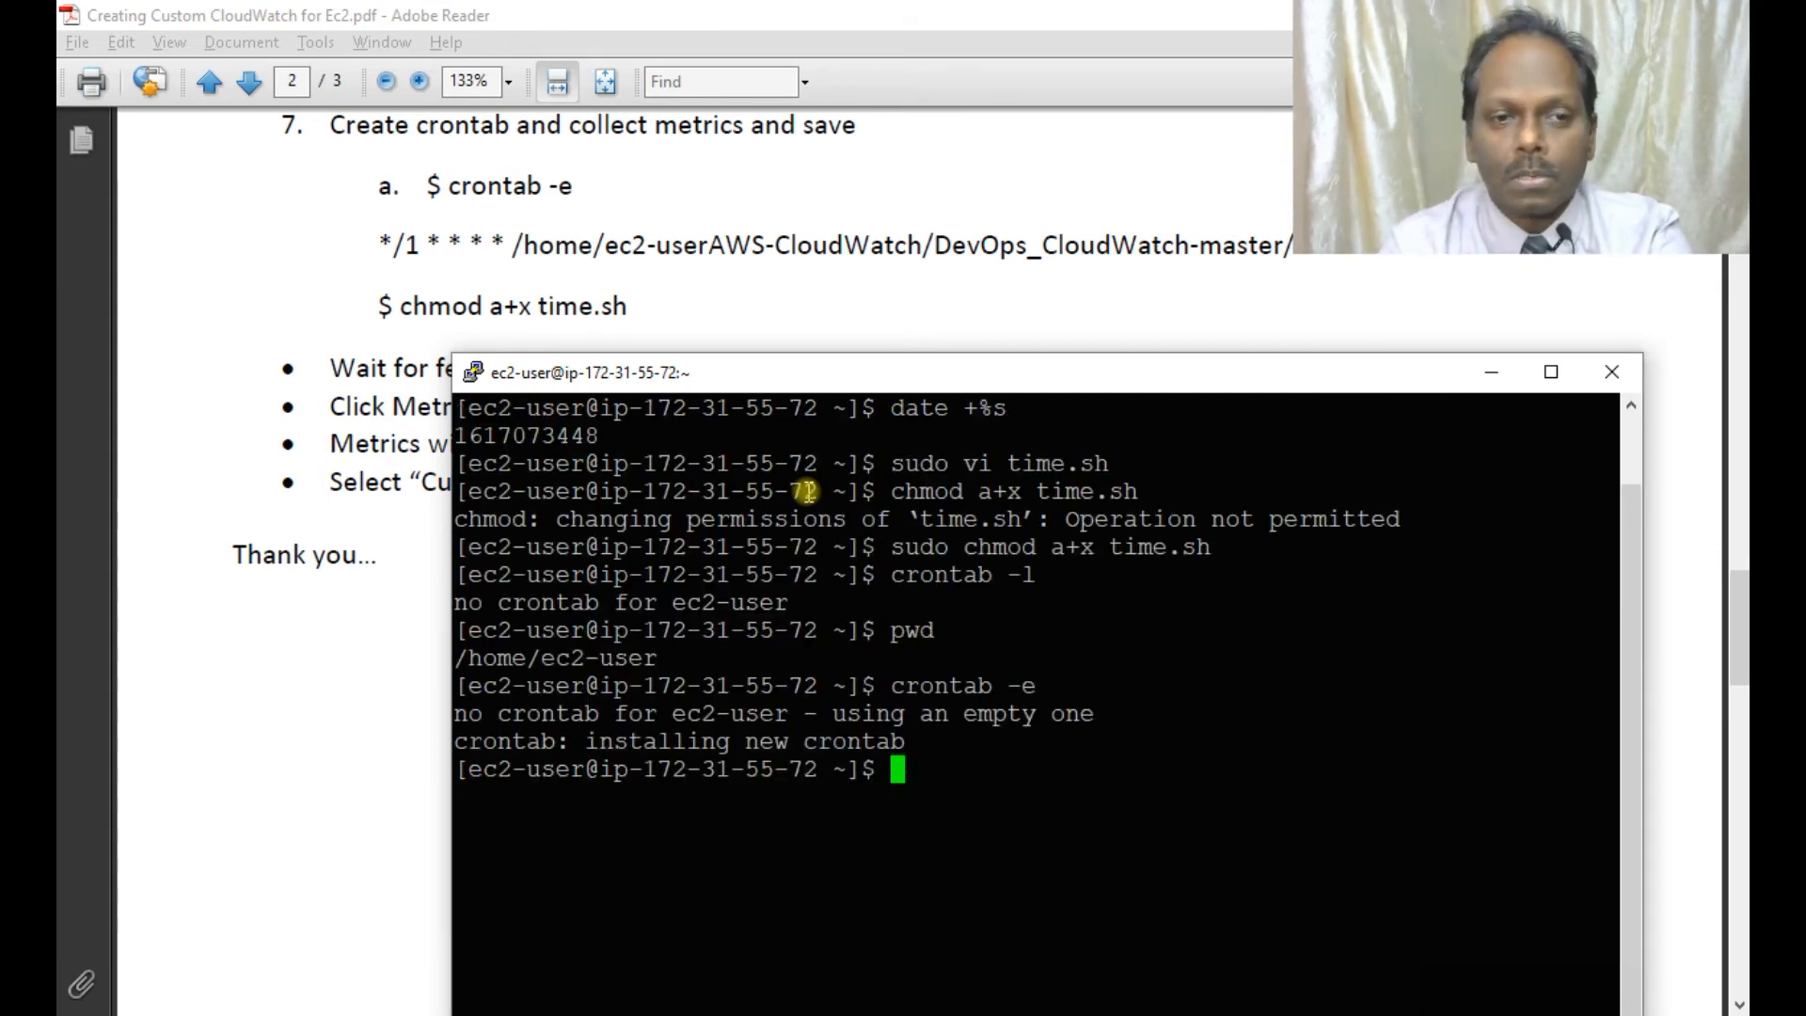
# Run 'sh time.sh' without errors, then bring up the PDF's CloudWatch verification steps.
pyautogui.moveTo(893, 381); pyautogui.dragTo(1051, 298)
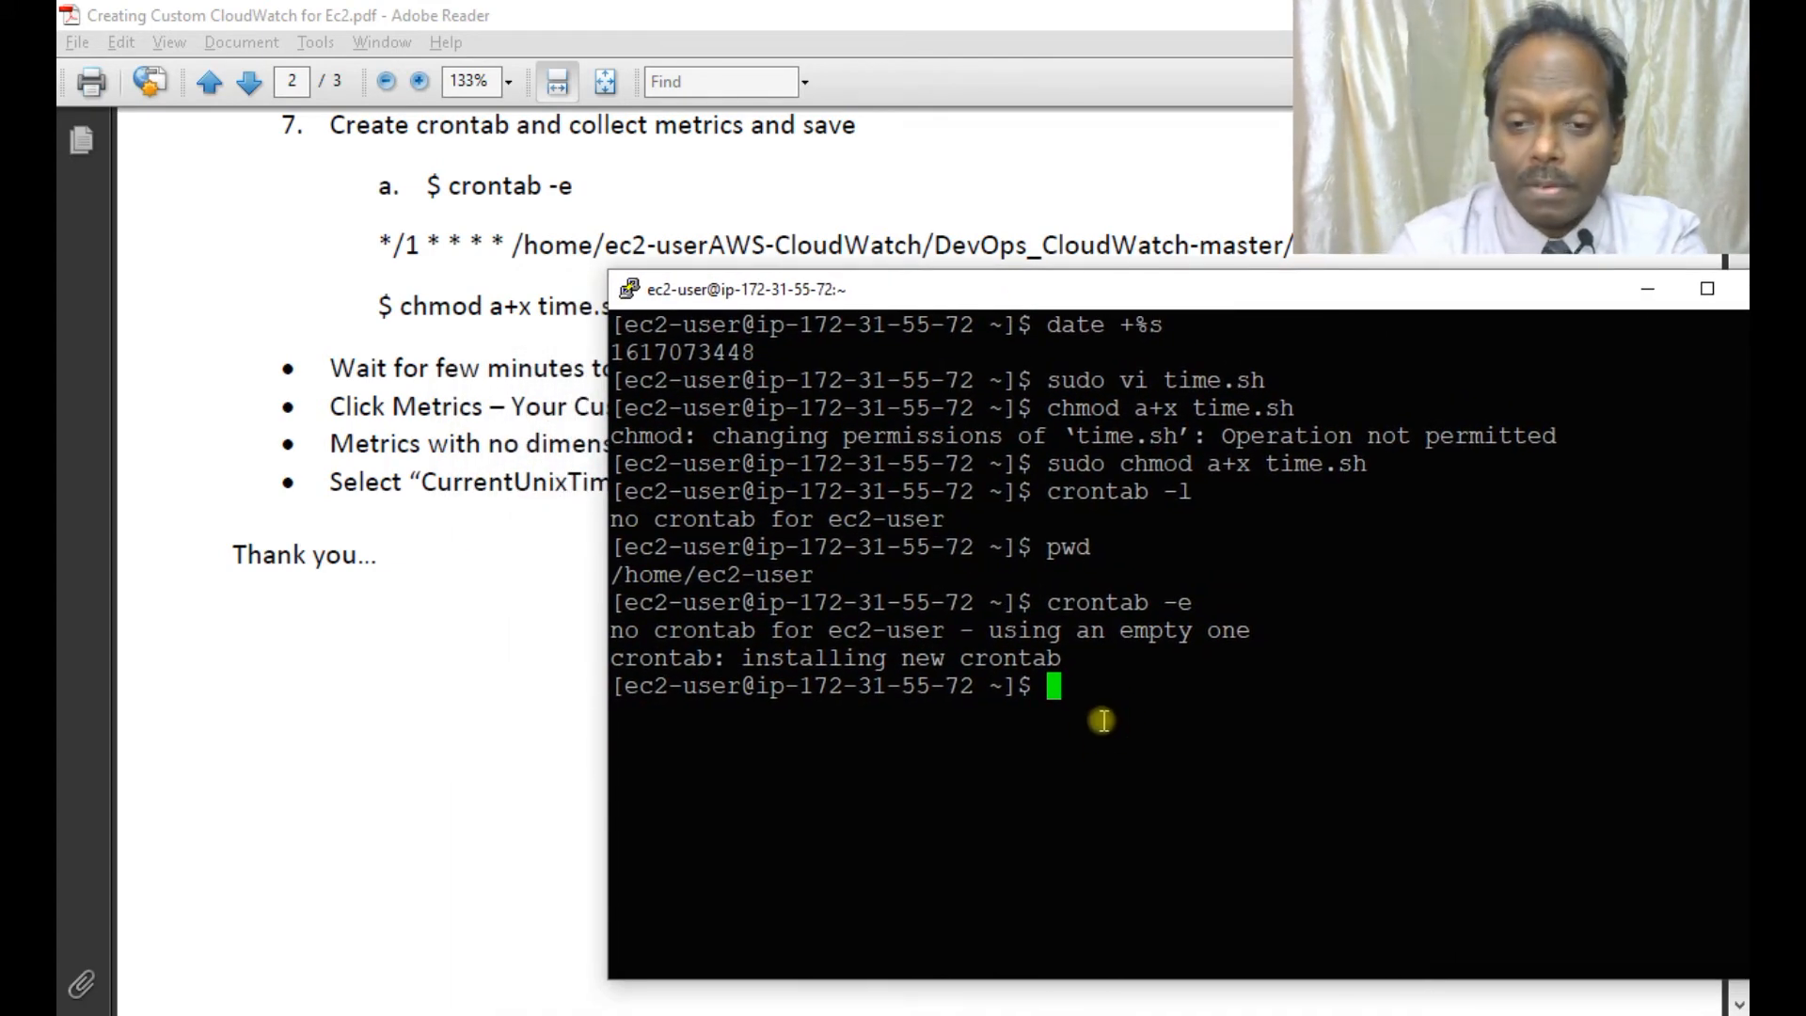
pyautogui.write('sh time.sh')
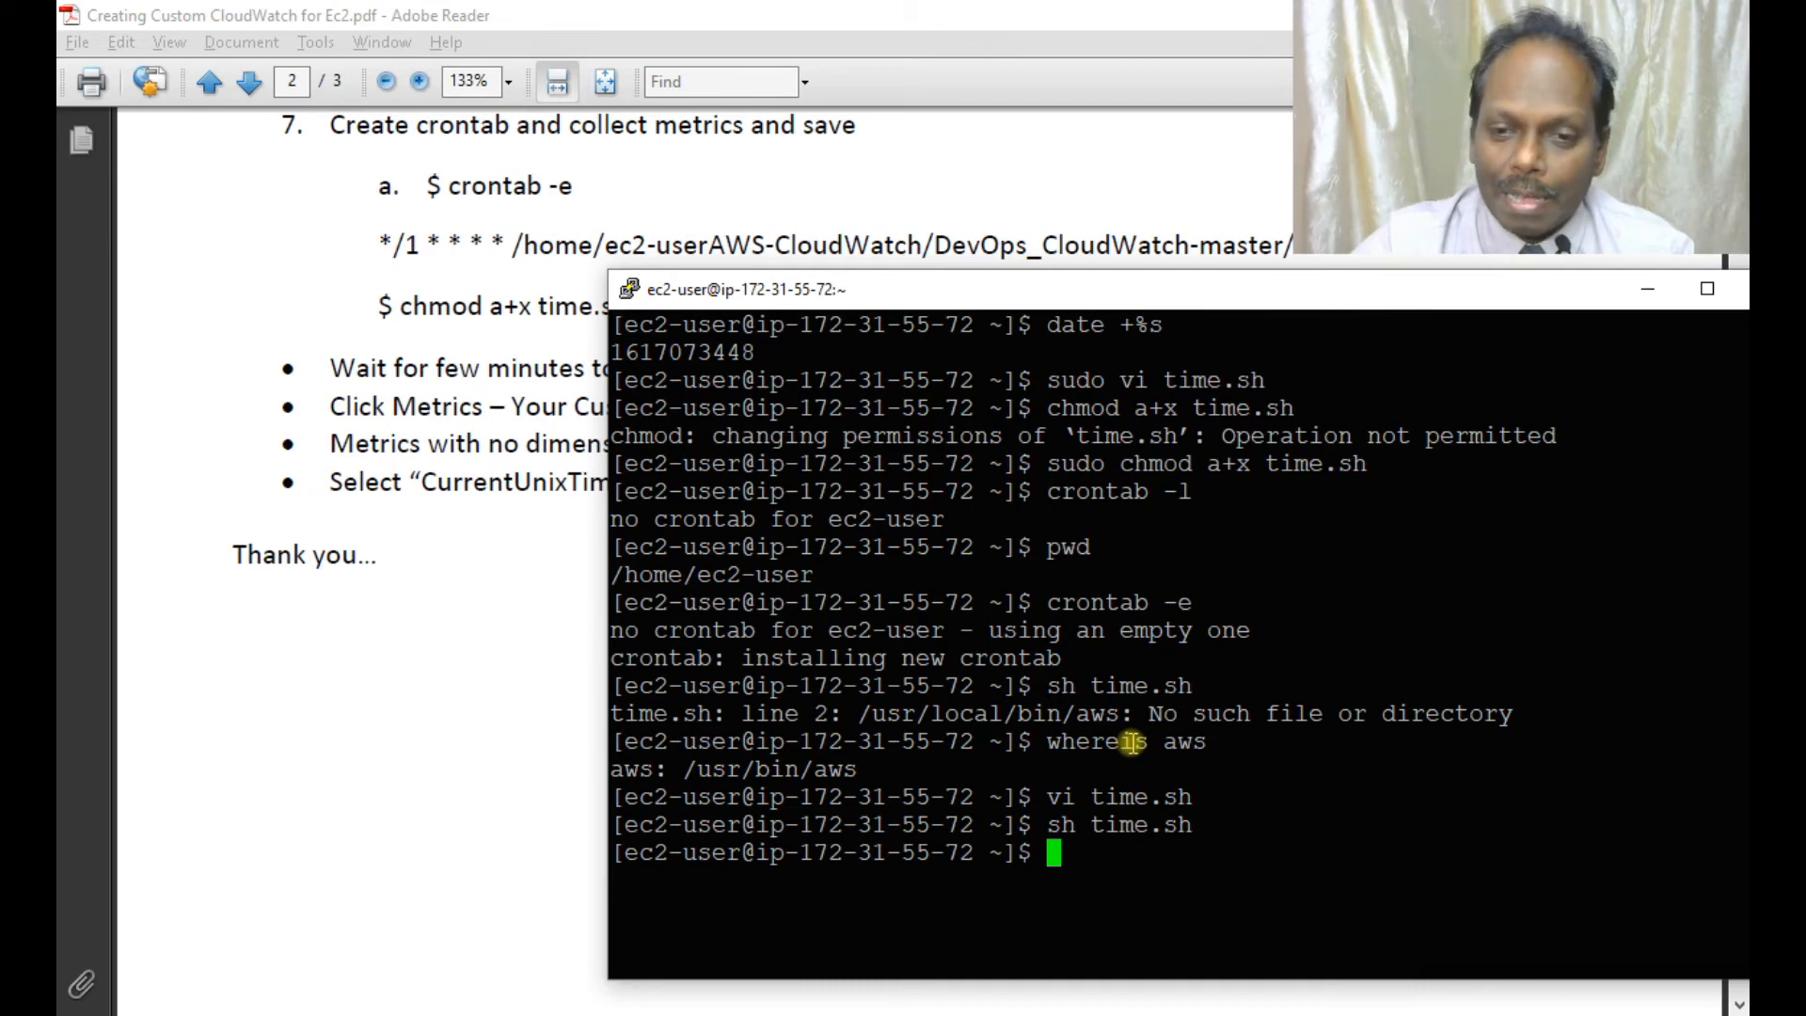
pyautogui.click(467, 740)
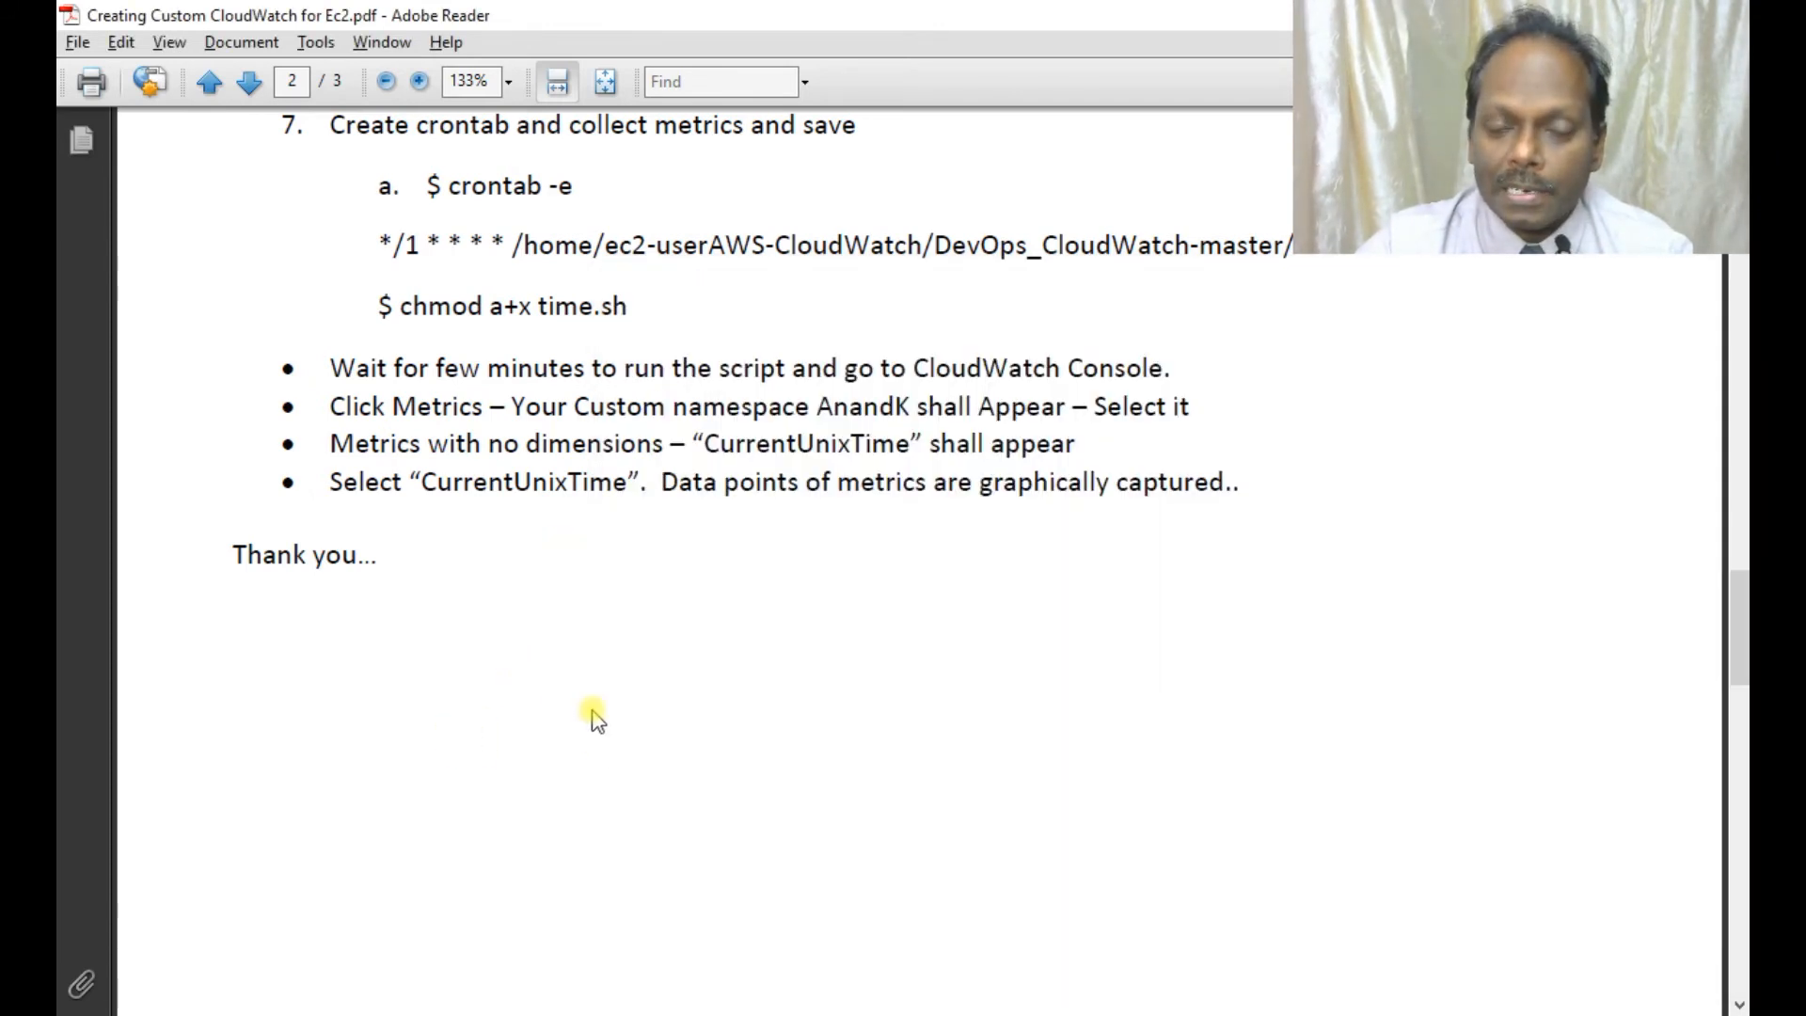
# Go from the guide to CloudWatch Metrics and scroll to the ANAND and AnandK custom namespaces.
pyautogui.doubleClick(881, 407)
pyautogui.hotkey('alt', 'Tab')
pyautogui.hotkey('alt', 'Tab')
pyautogui.hotkey('alt', 'Tab')
pyautogui.hotkey('alt', 'Tab')
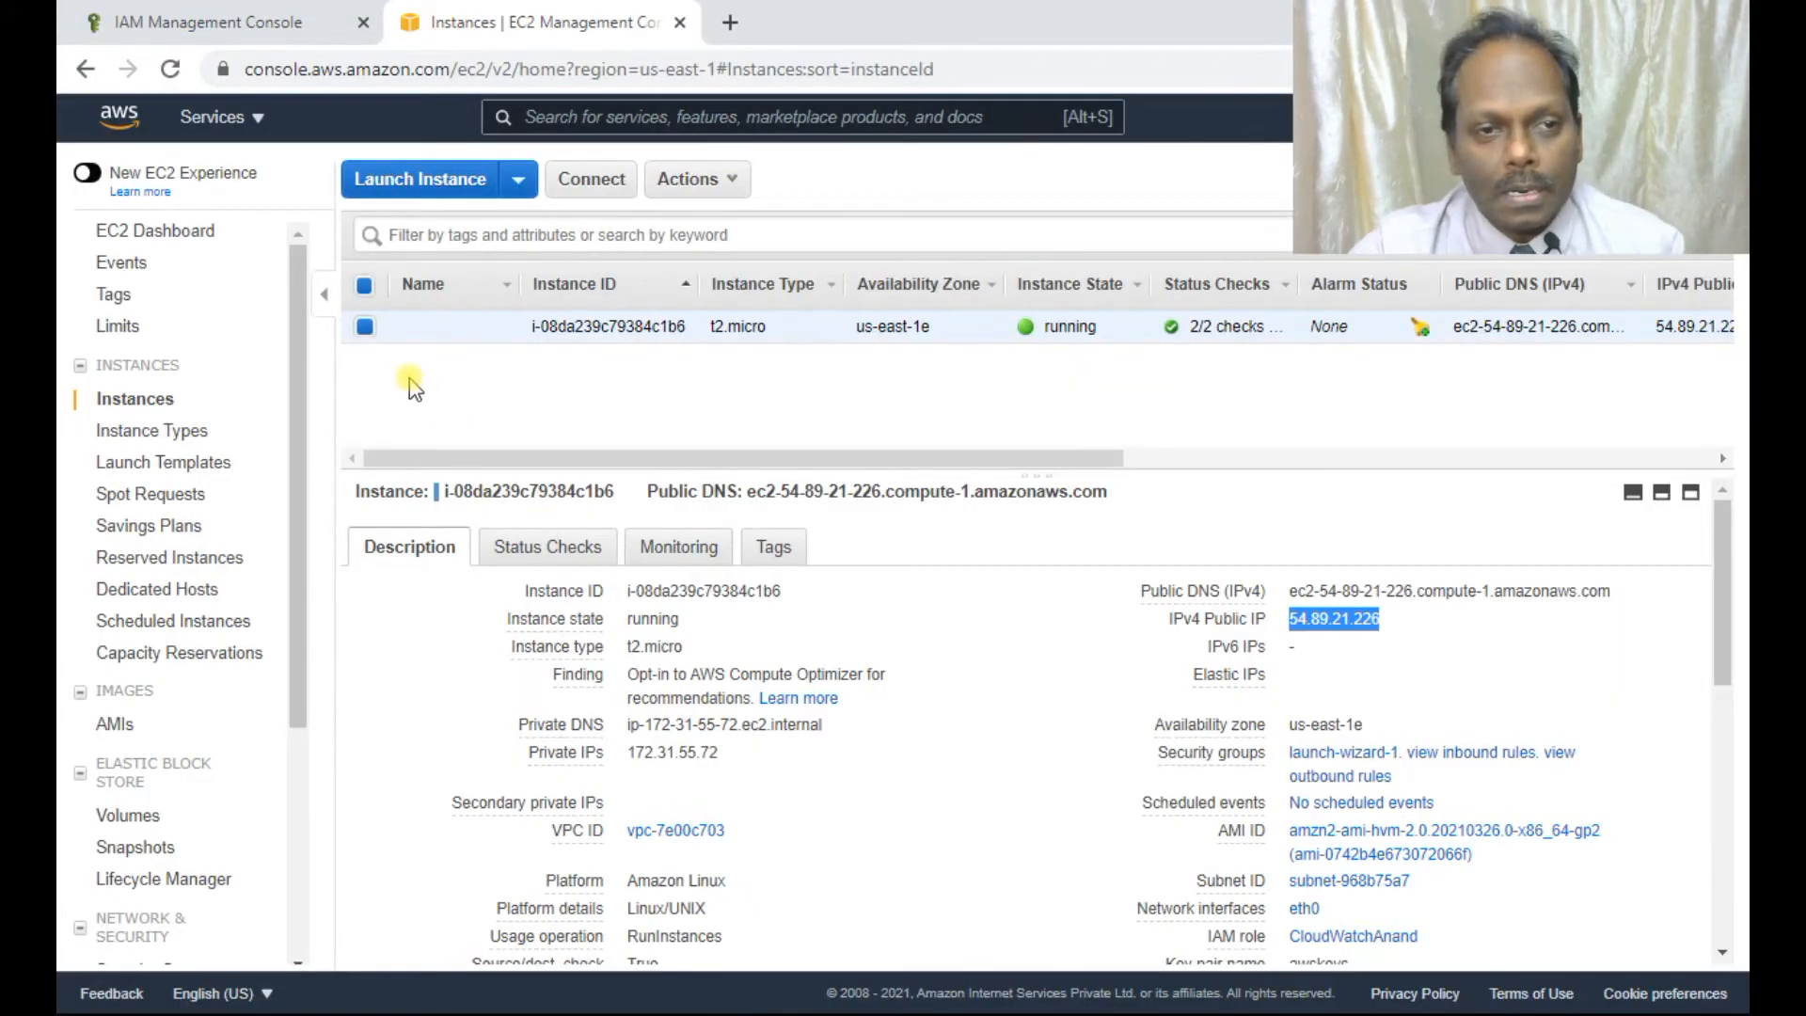
pyautogui.click(245, 22)
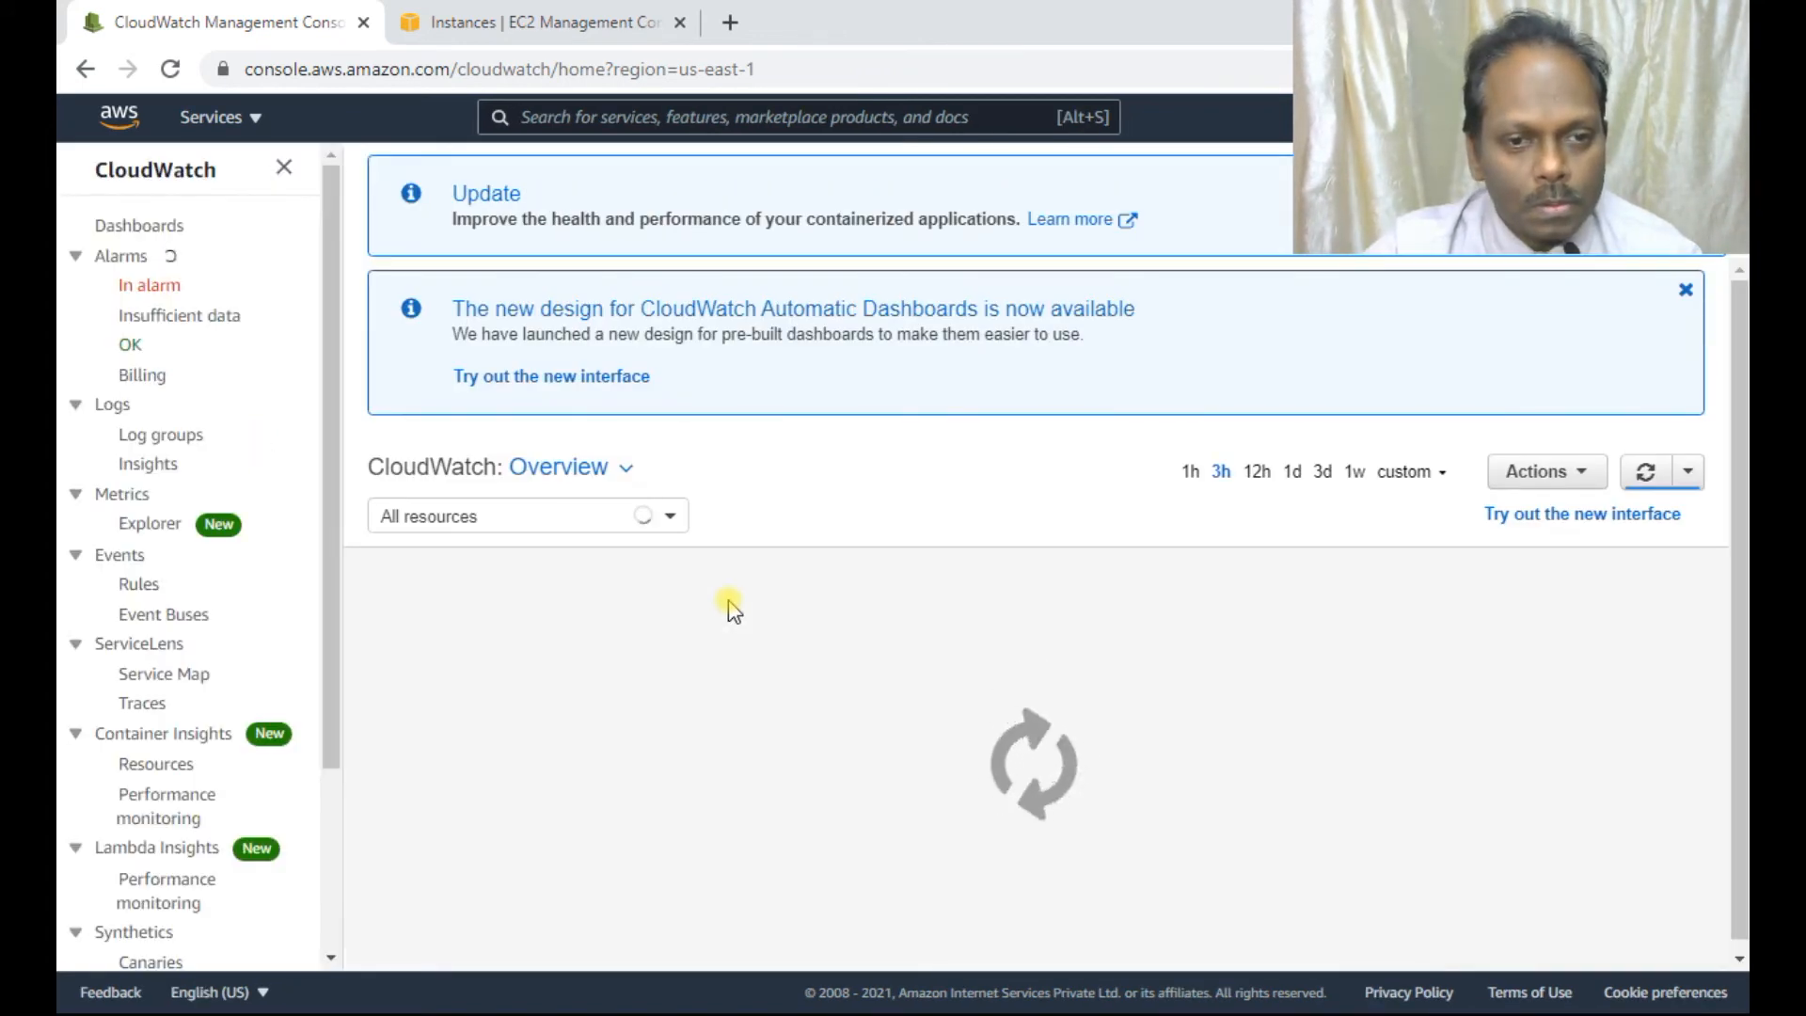
pyautogui.click(113, 498)
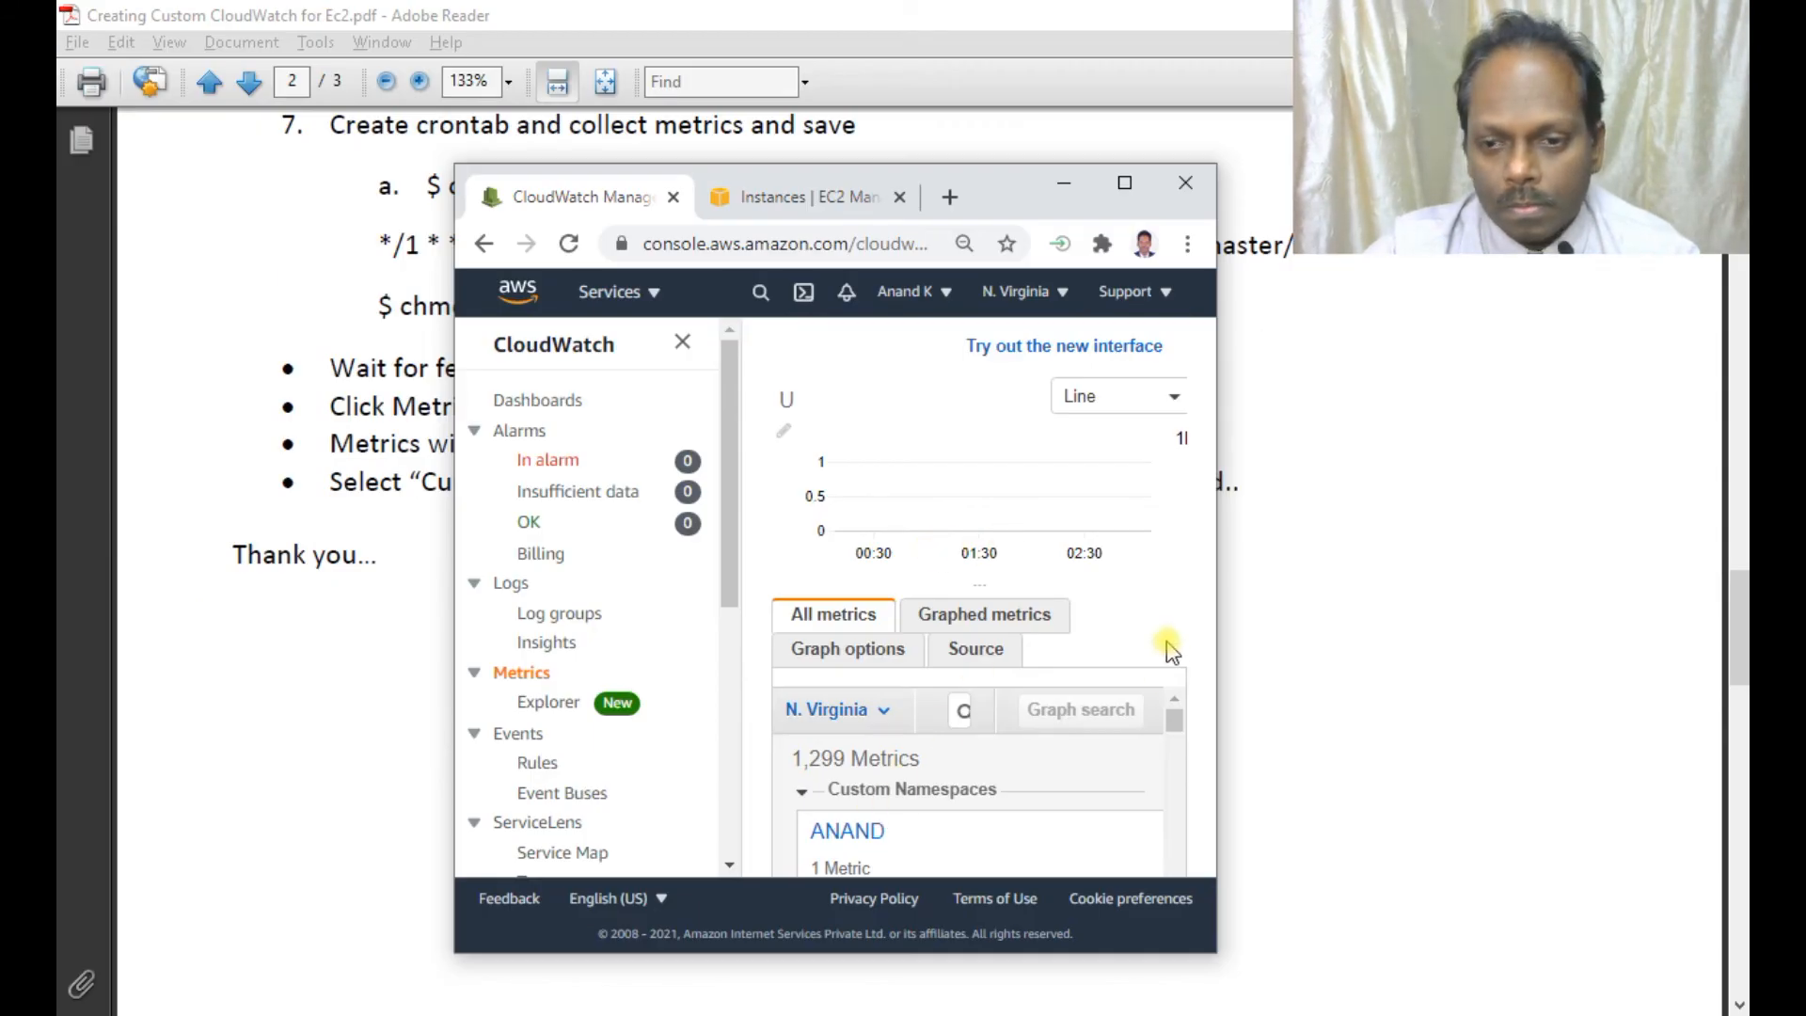
pyautogui.moveTo(1220, 548); pyautogui.dragTo(1336, 548)
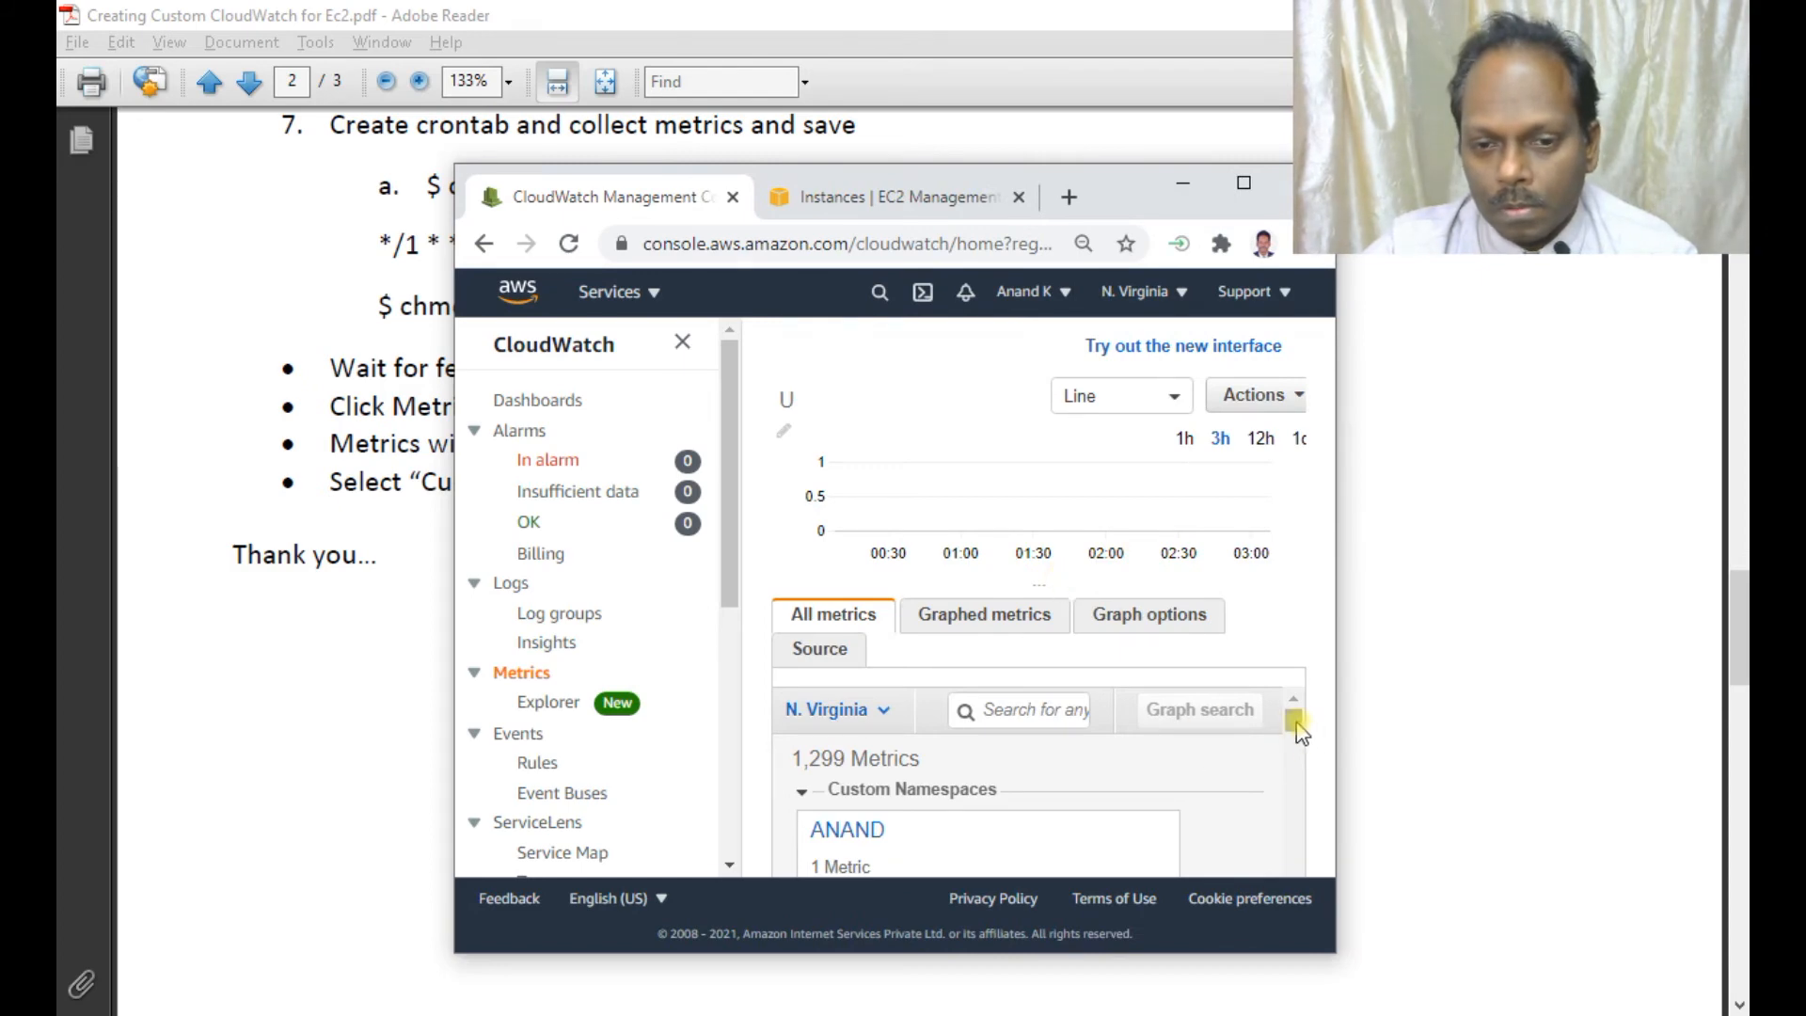
pyautogui.moveTo(1294, 721); pyautogui.dragTo(1300, 745)
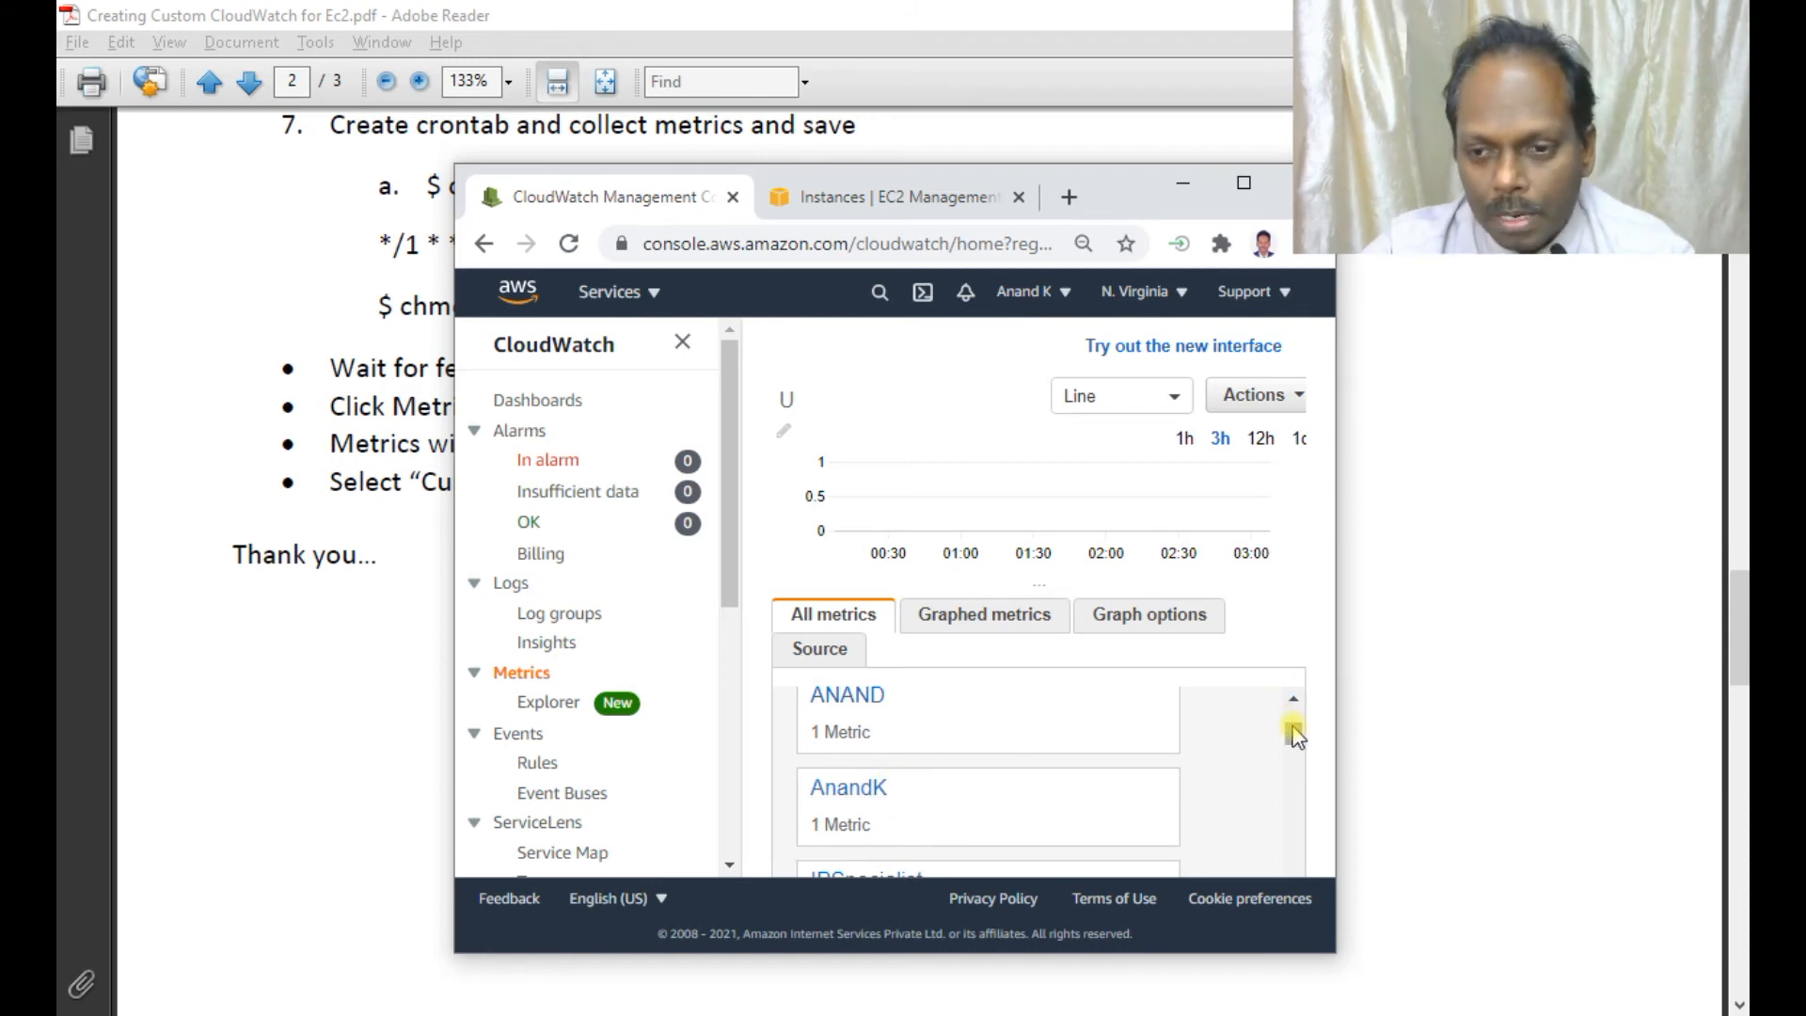
pyautogui.scroll(1, 1295, 734)
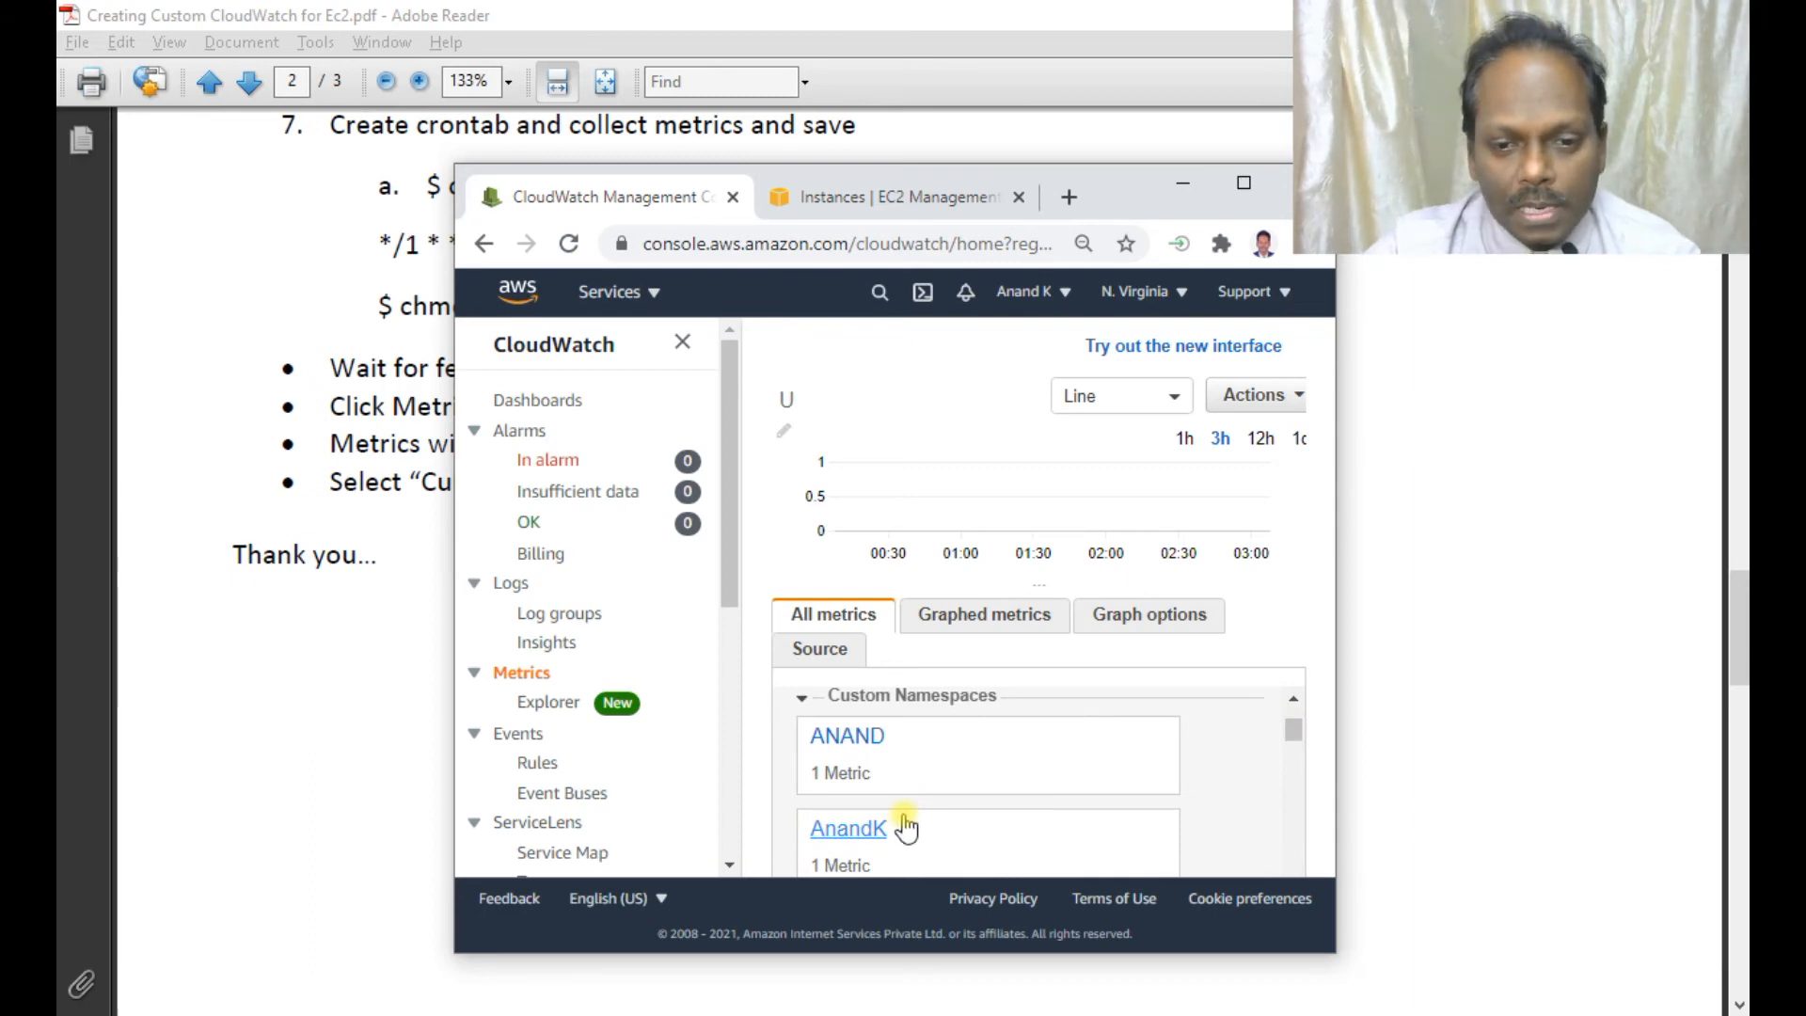
# Graph the CurrentUnixTime metric from AnandK's Metrics with no dimensions.
pyautogui.click(863, 832)
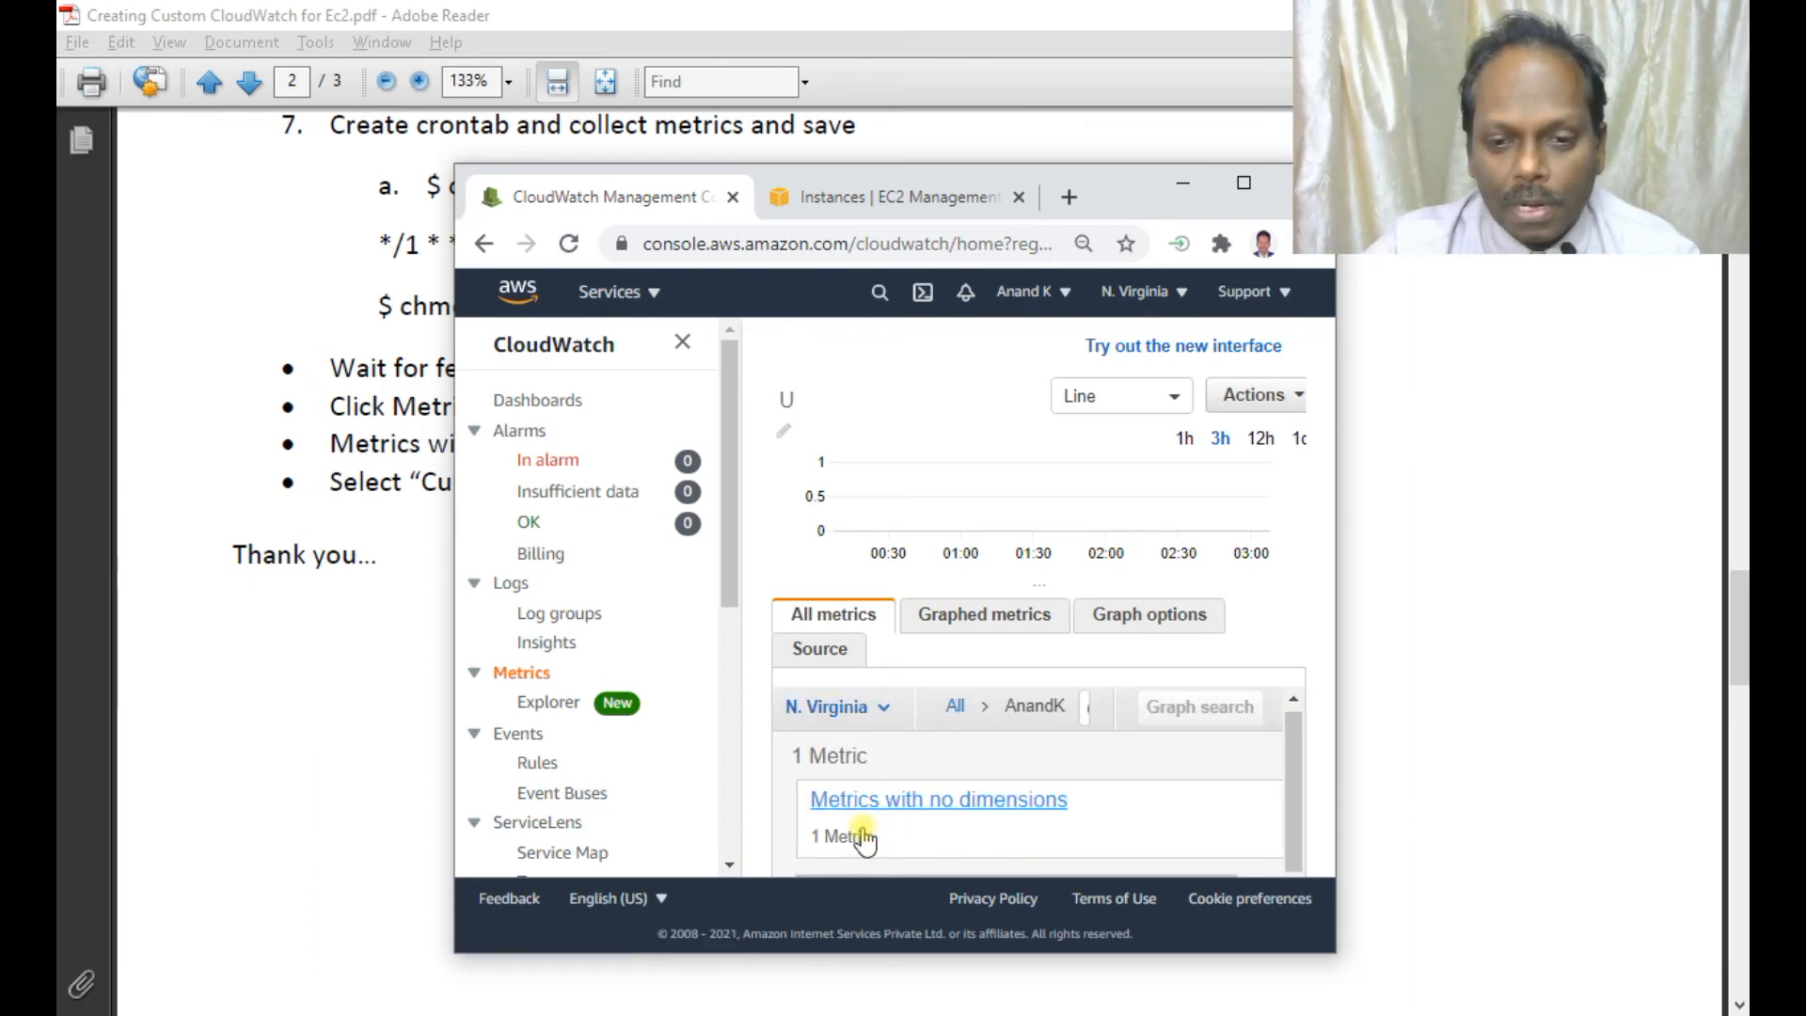
pyautogui.click(952, 799)
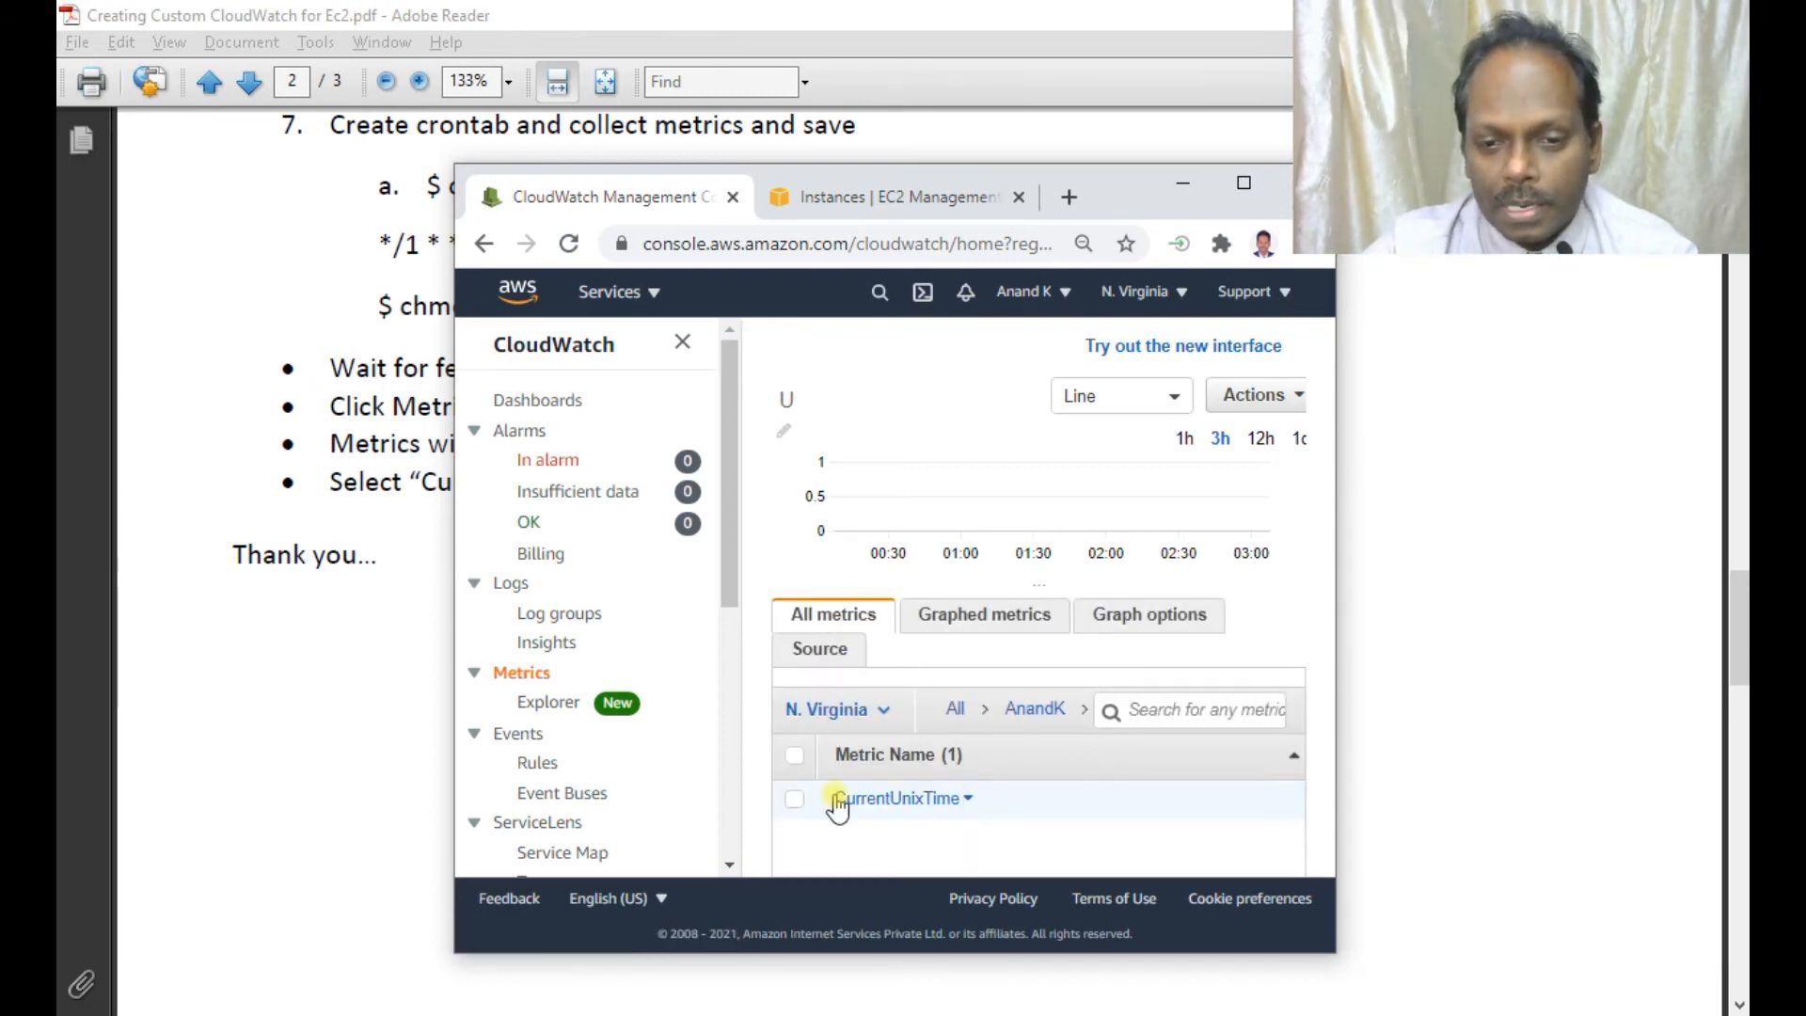
pyautogui.click(915, 798)
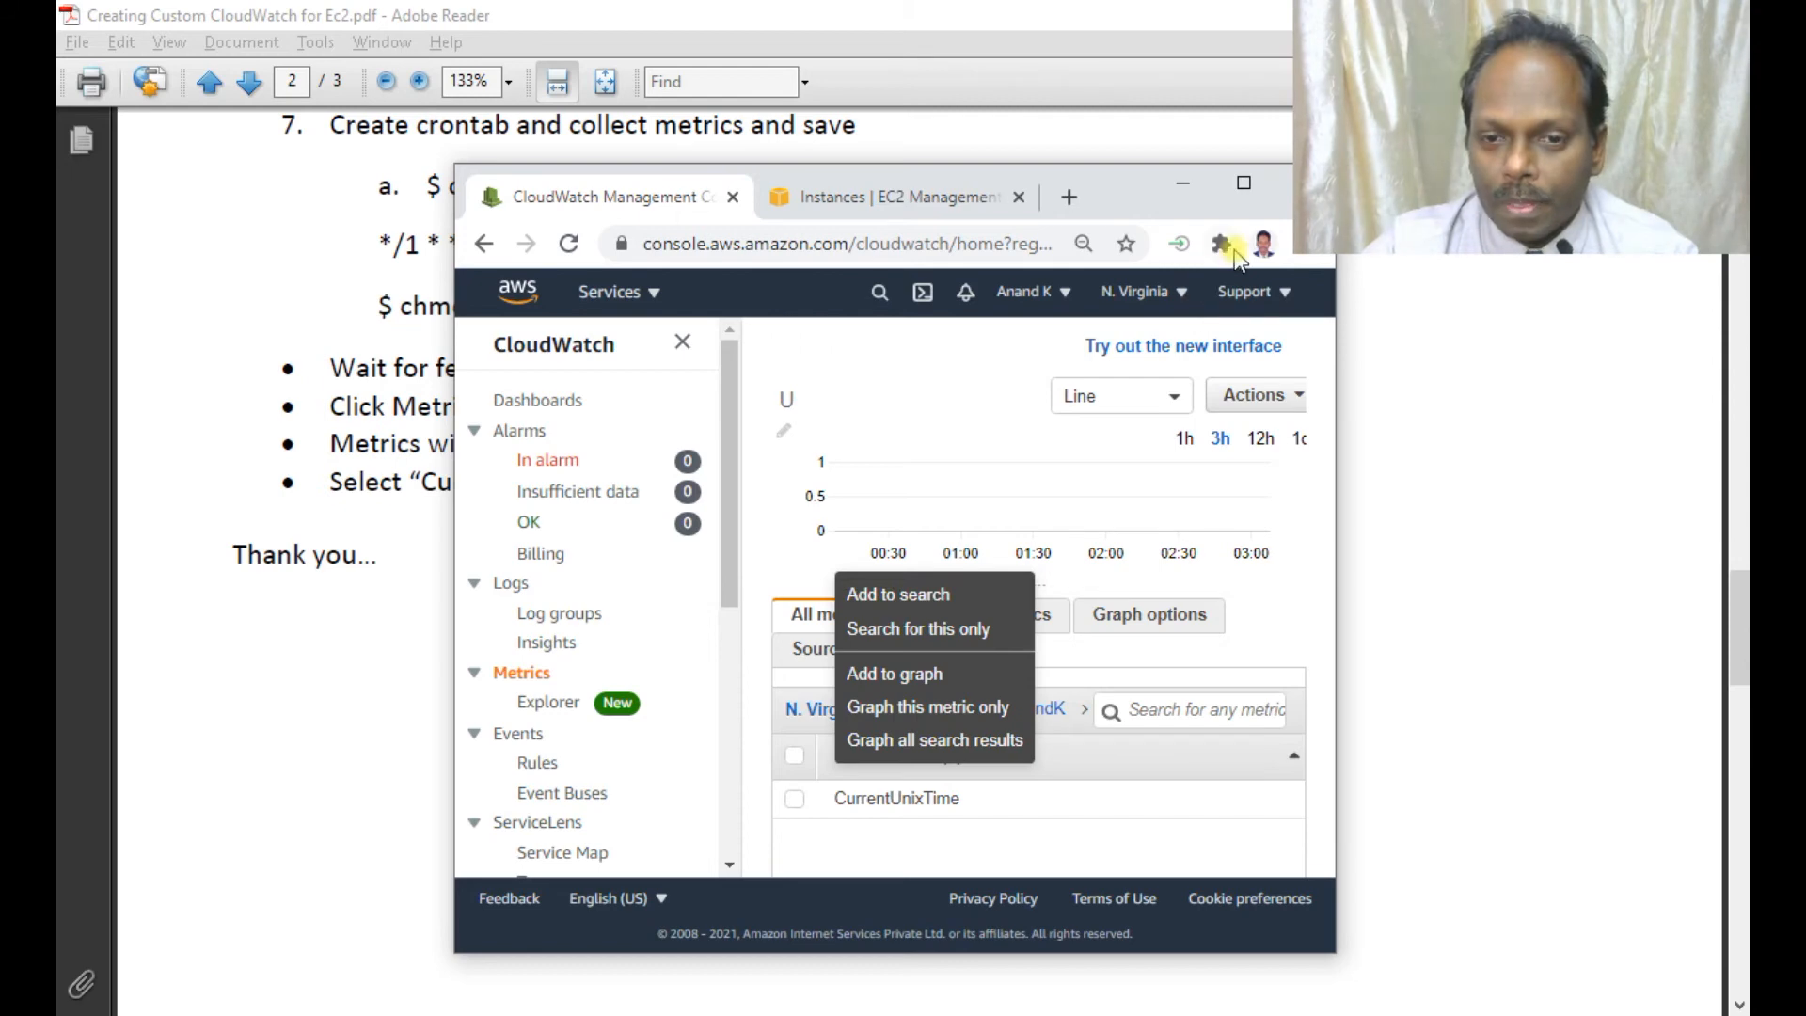
pyautogui.click(917, 678)
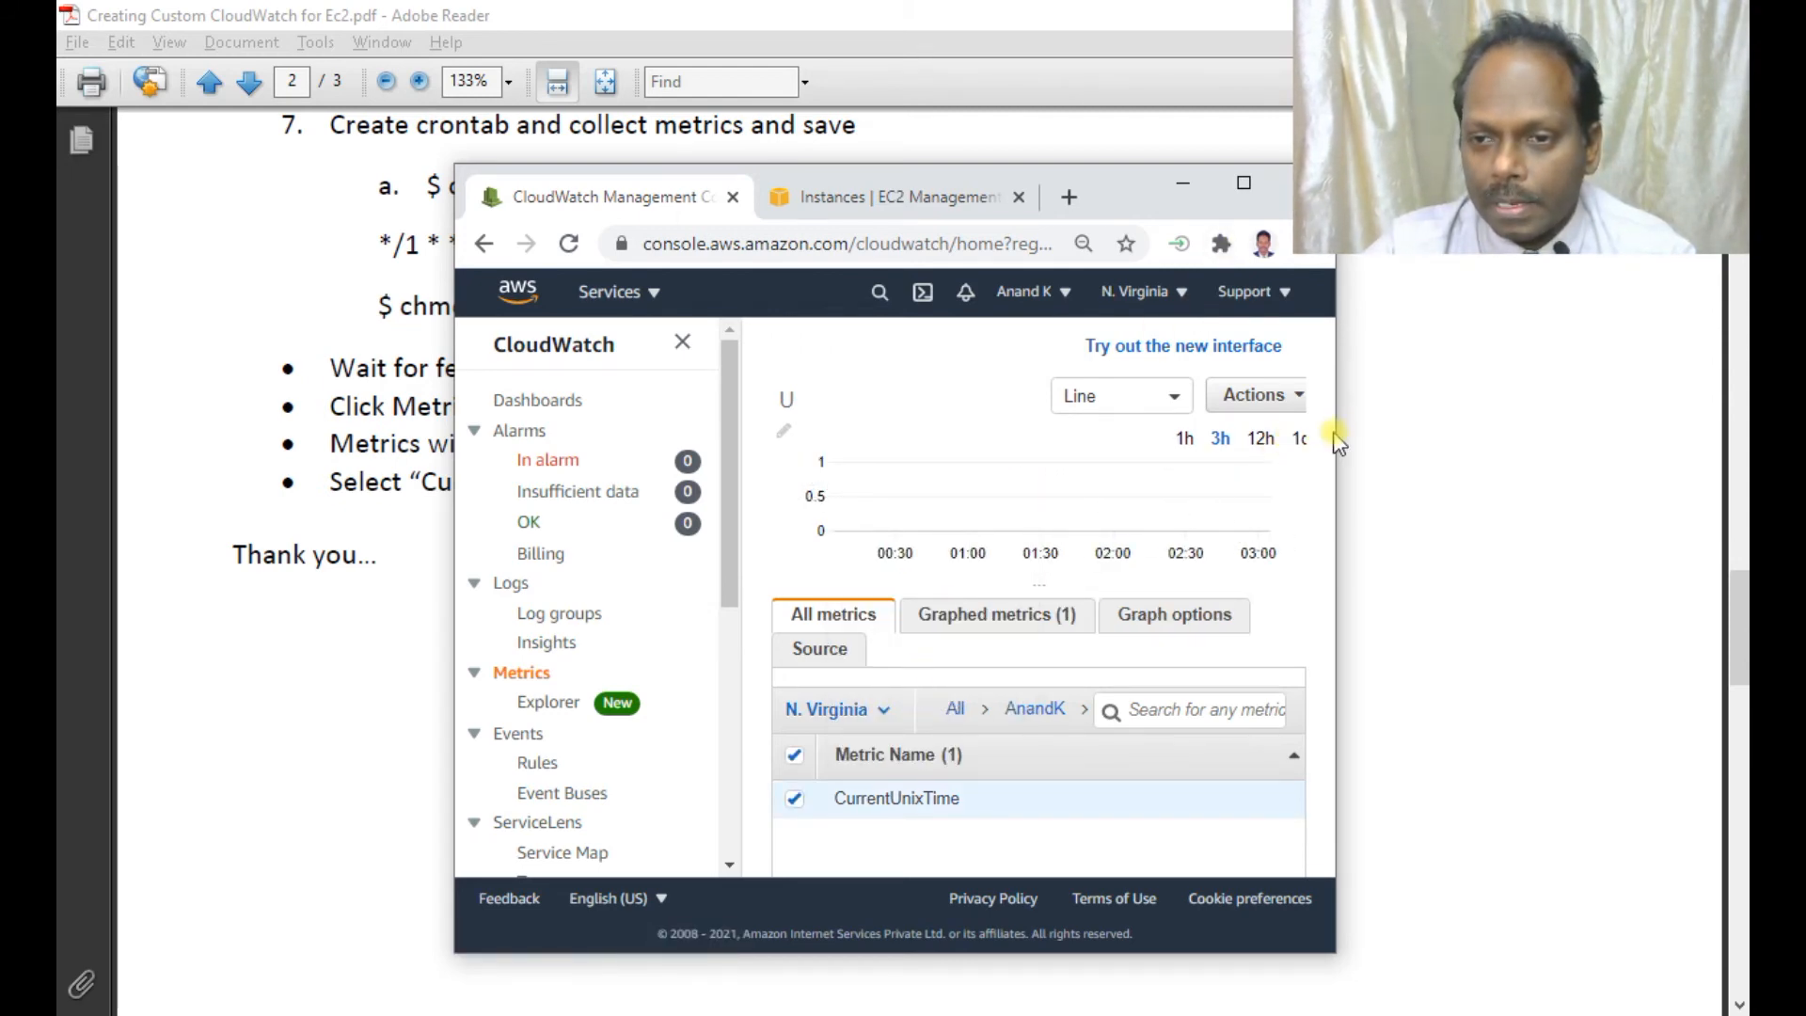
# Maximize the browser window and look over the refresh-interval and graph-type menus without changing them.
pyautogui.moveTo(1339, 442); pyautogui.dragTo(1742, 458)
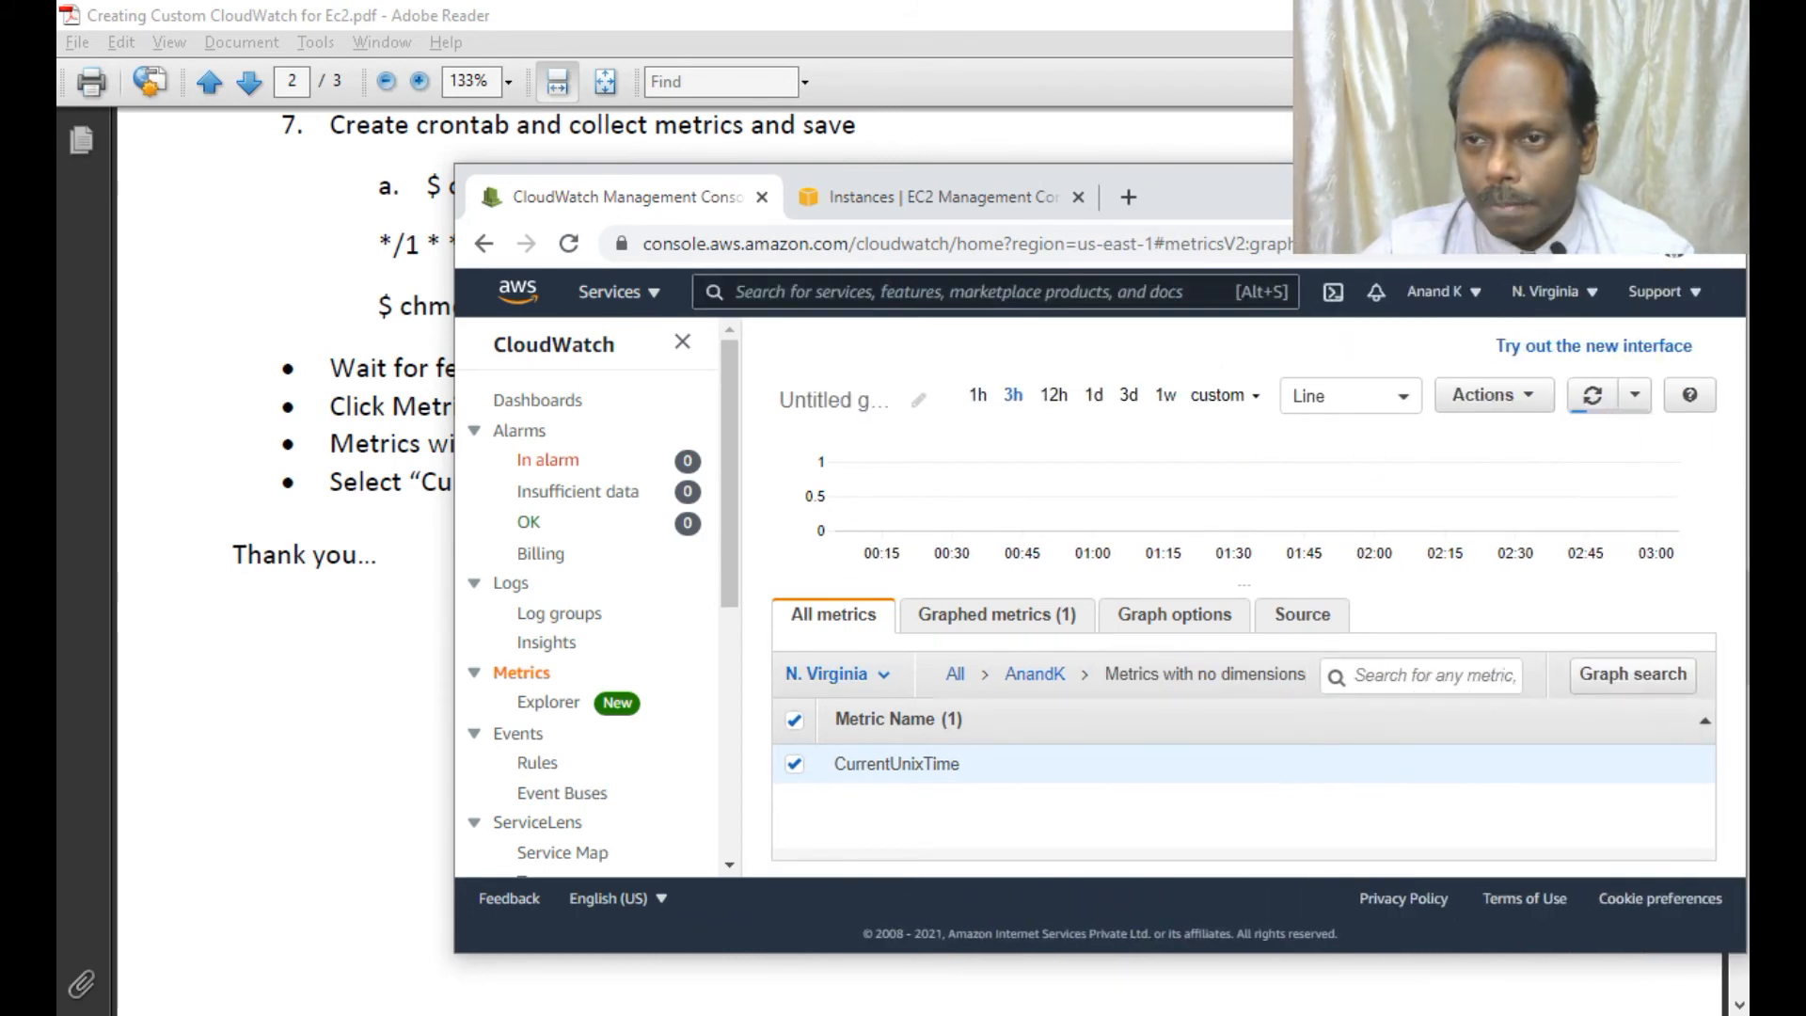
pyautogui.click(1658, 184)
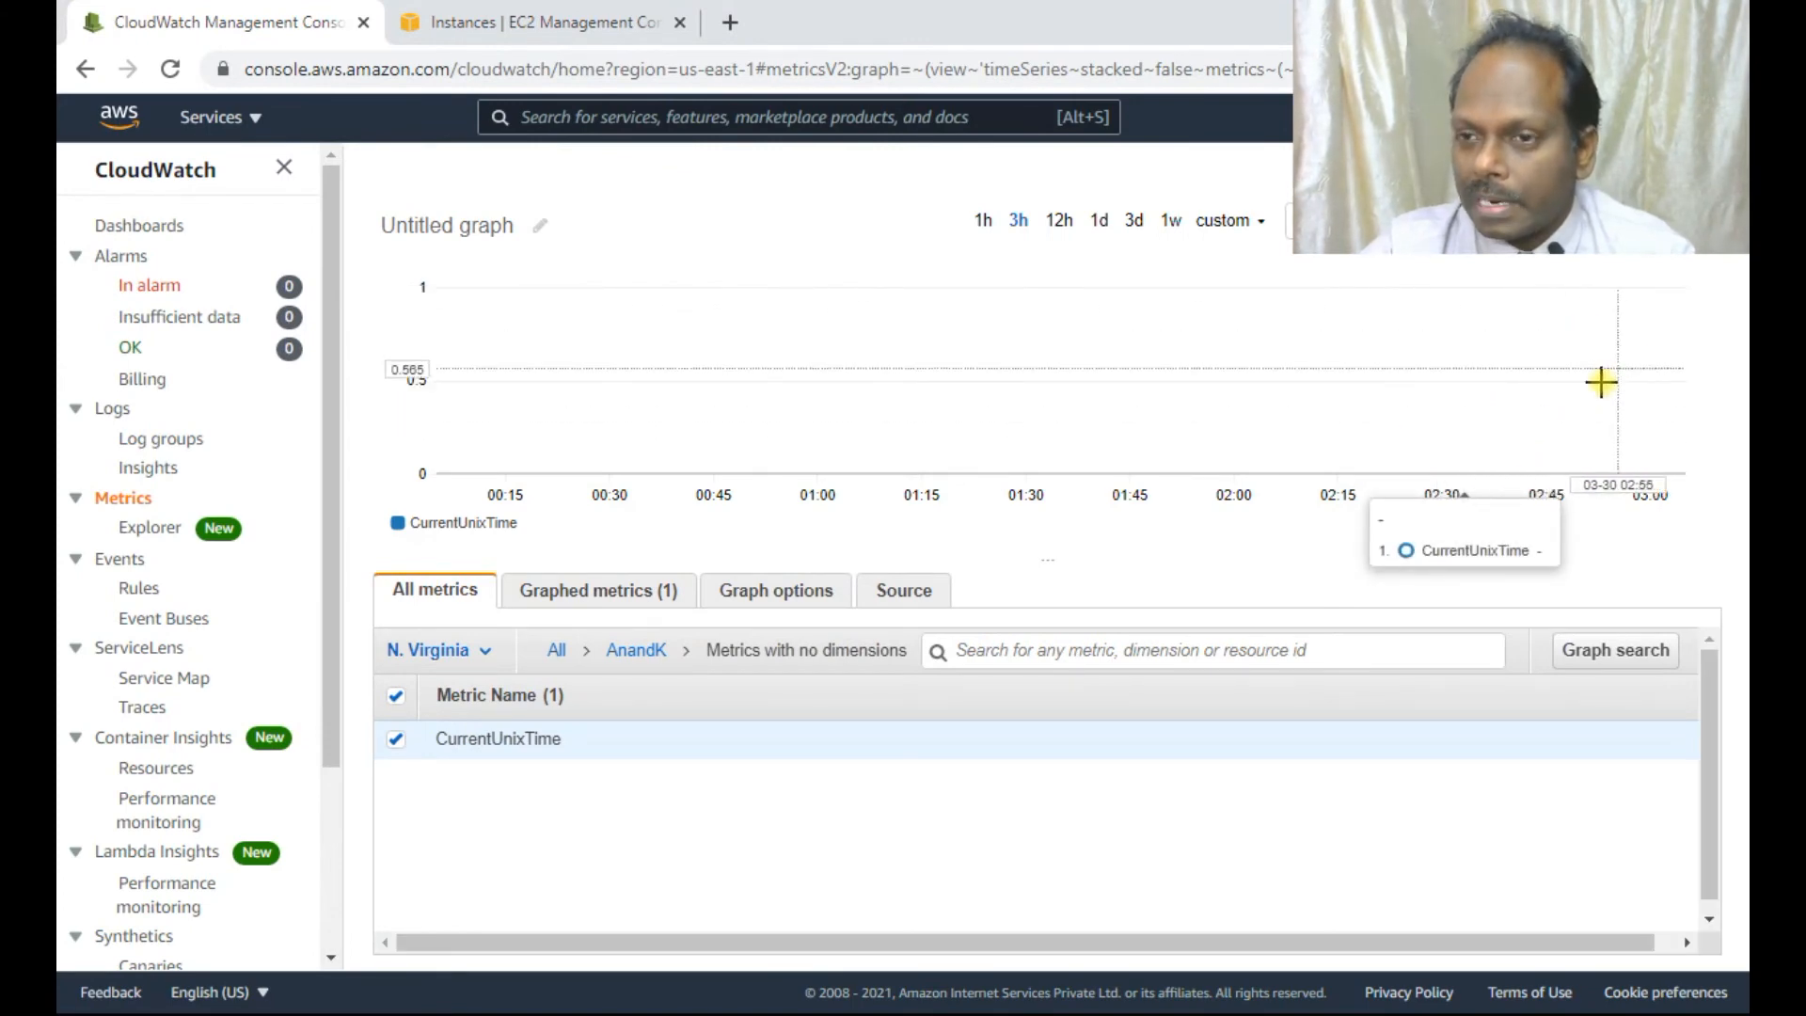
pyautogui.click(1639, 221)
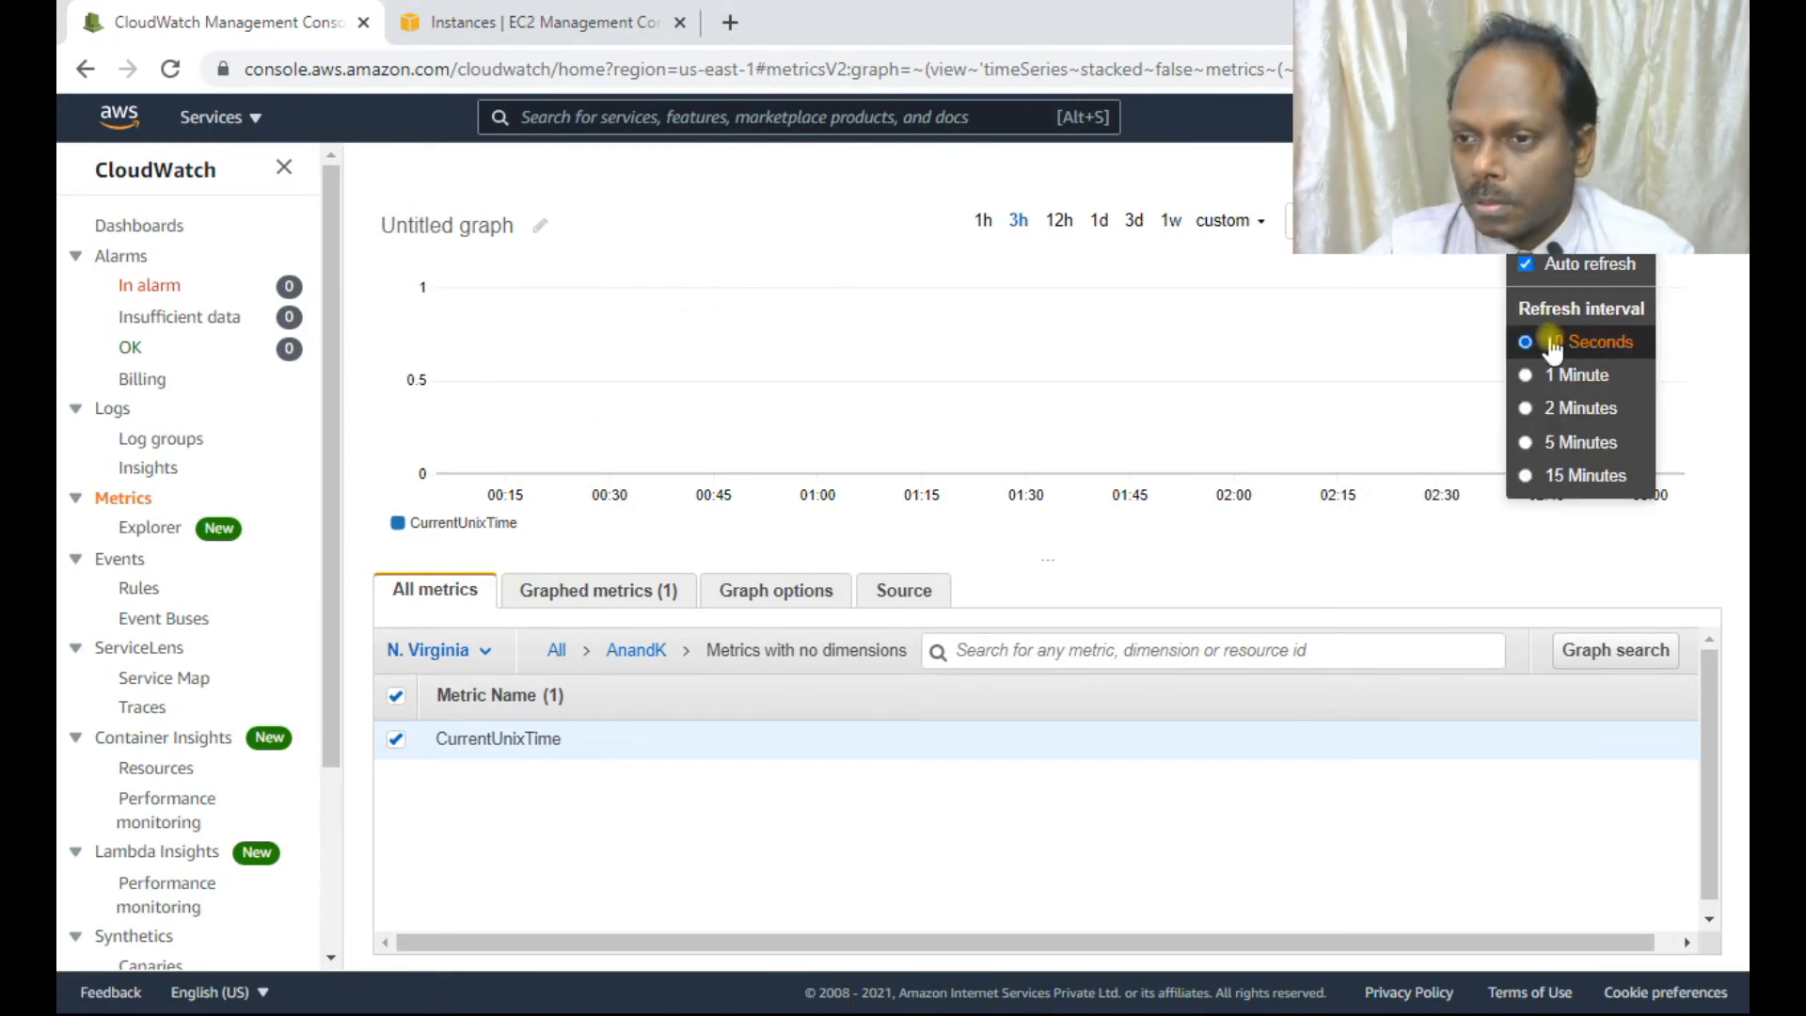
pyautogui.click(1695, 312)
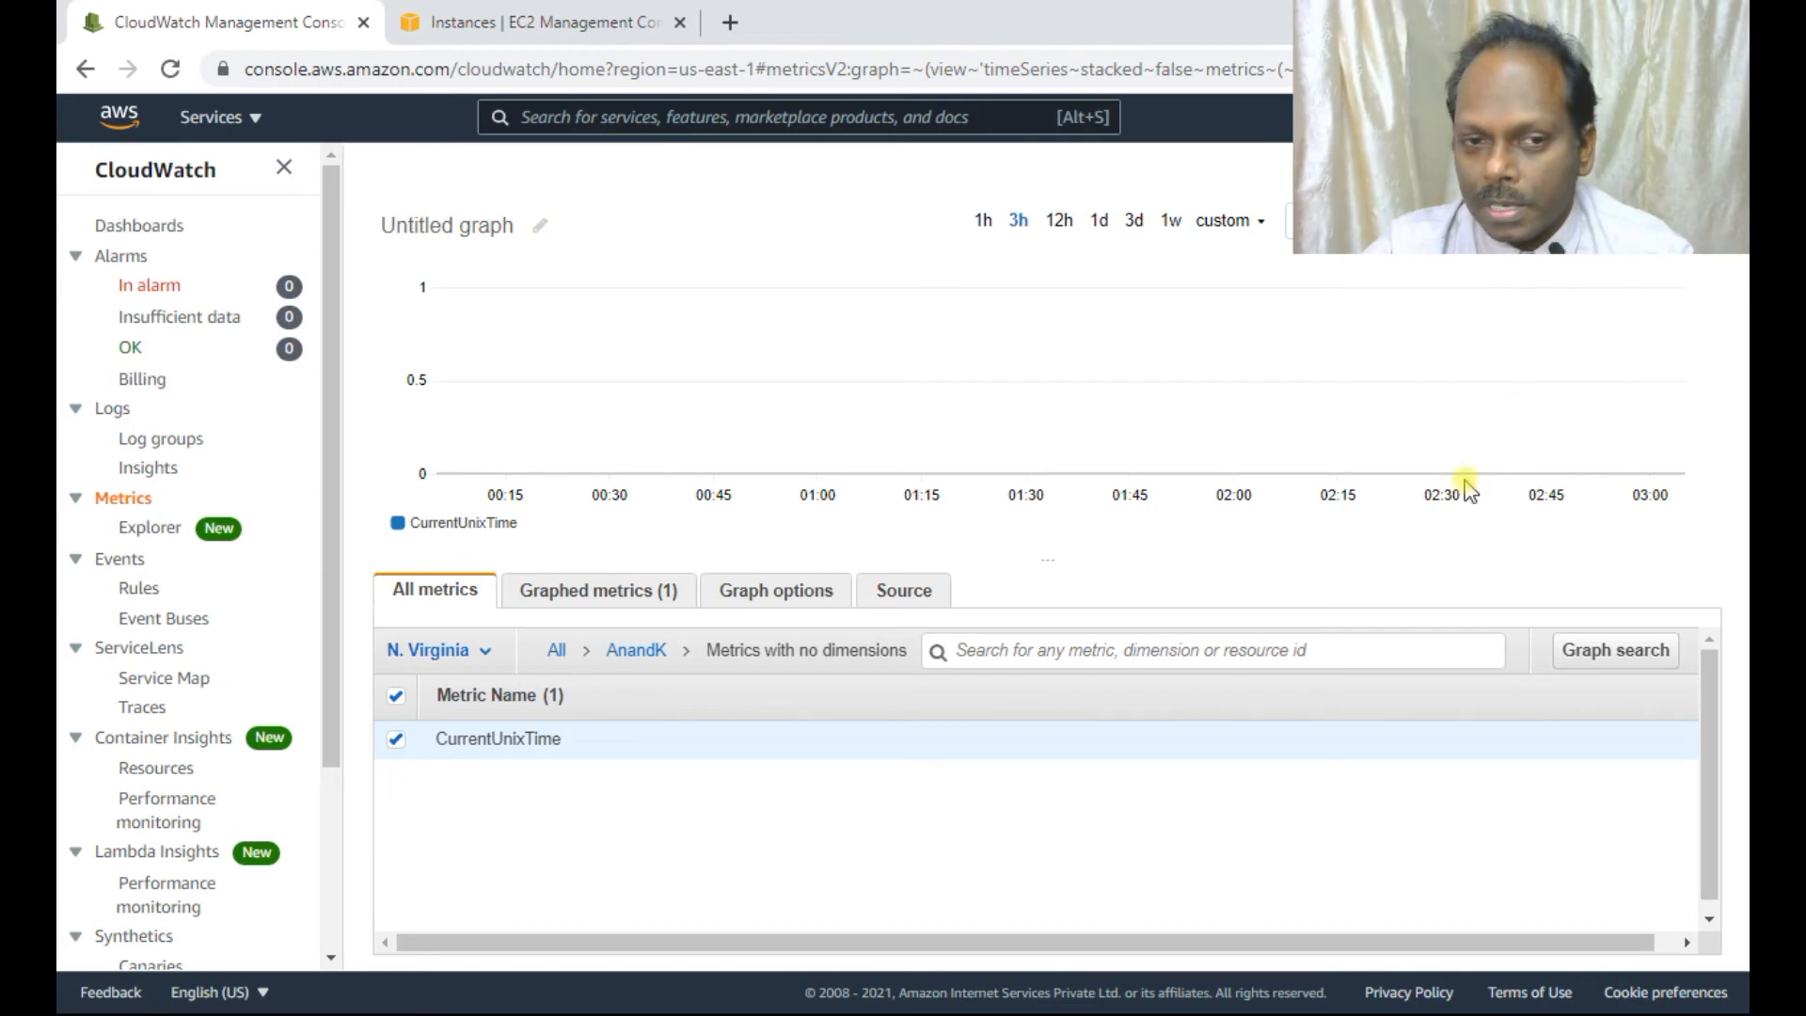
pyautogui.click(1355, 220)
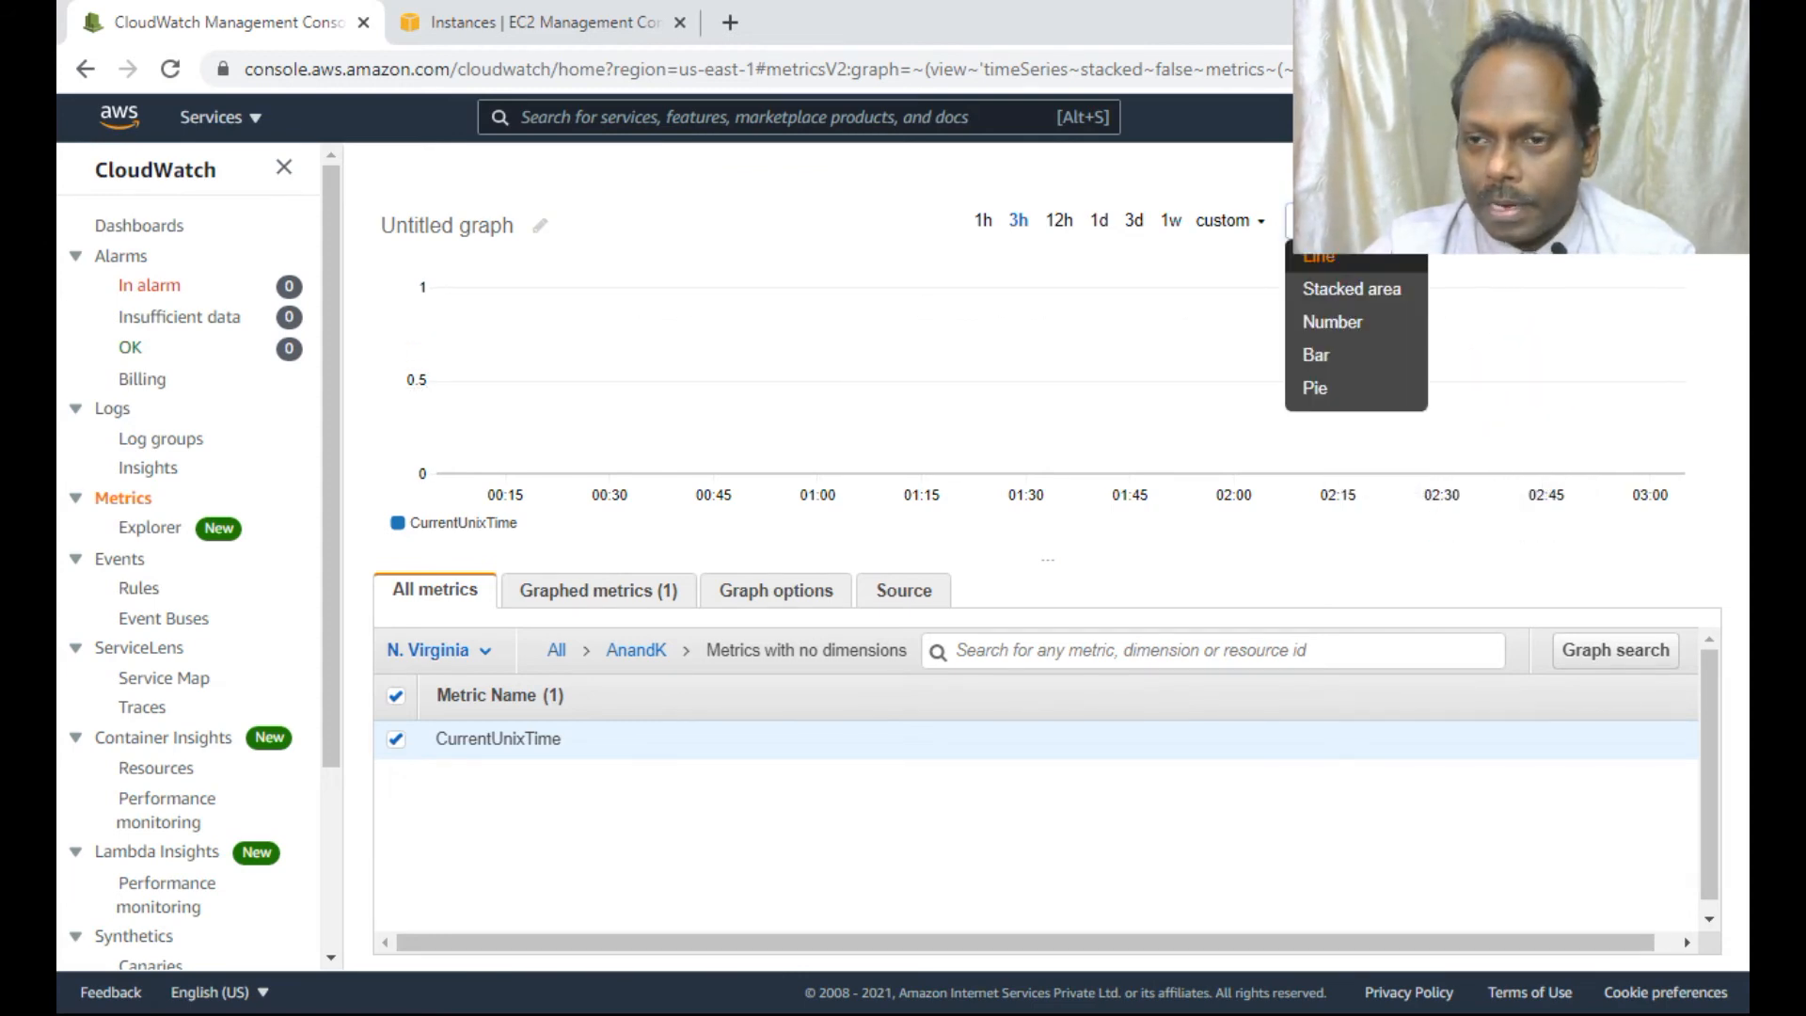
pyautogui.click(1321, 356)
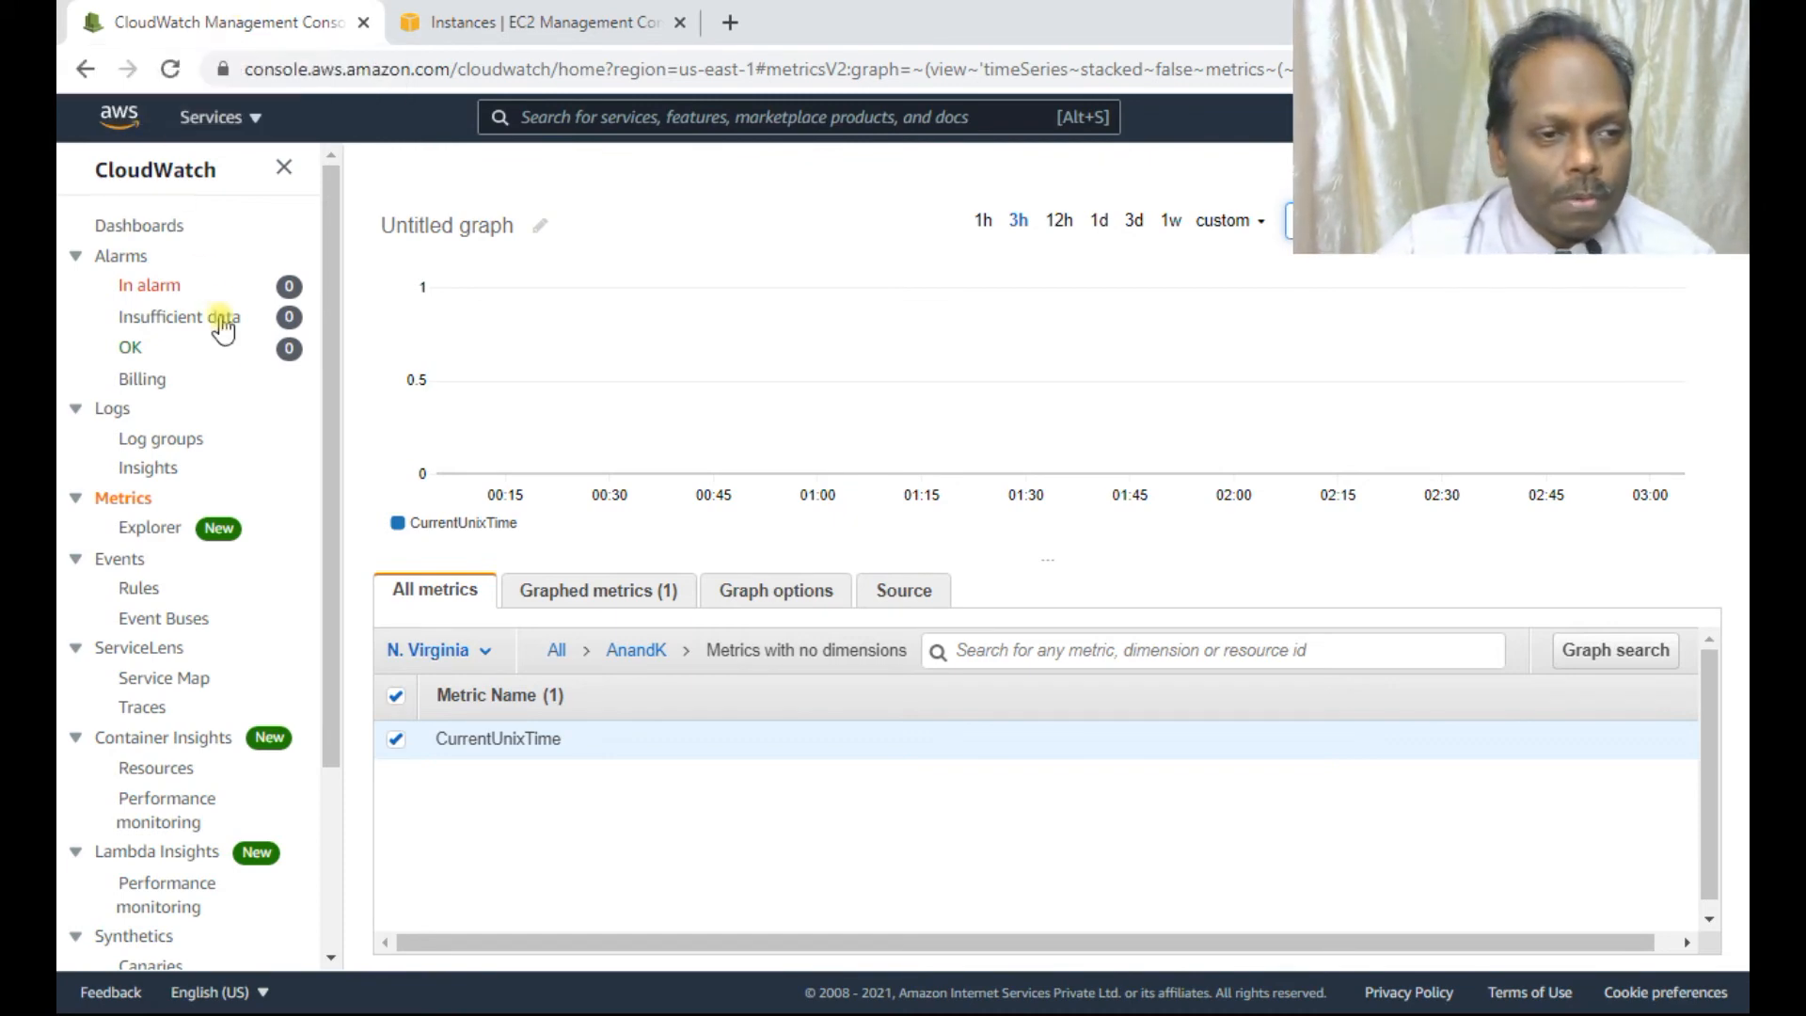
# Create a new alarm and select AnandK's CurrentUnixTime metric under Metrics with no dimensions.
pyautogui.click(128, 262)
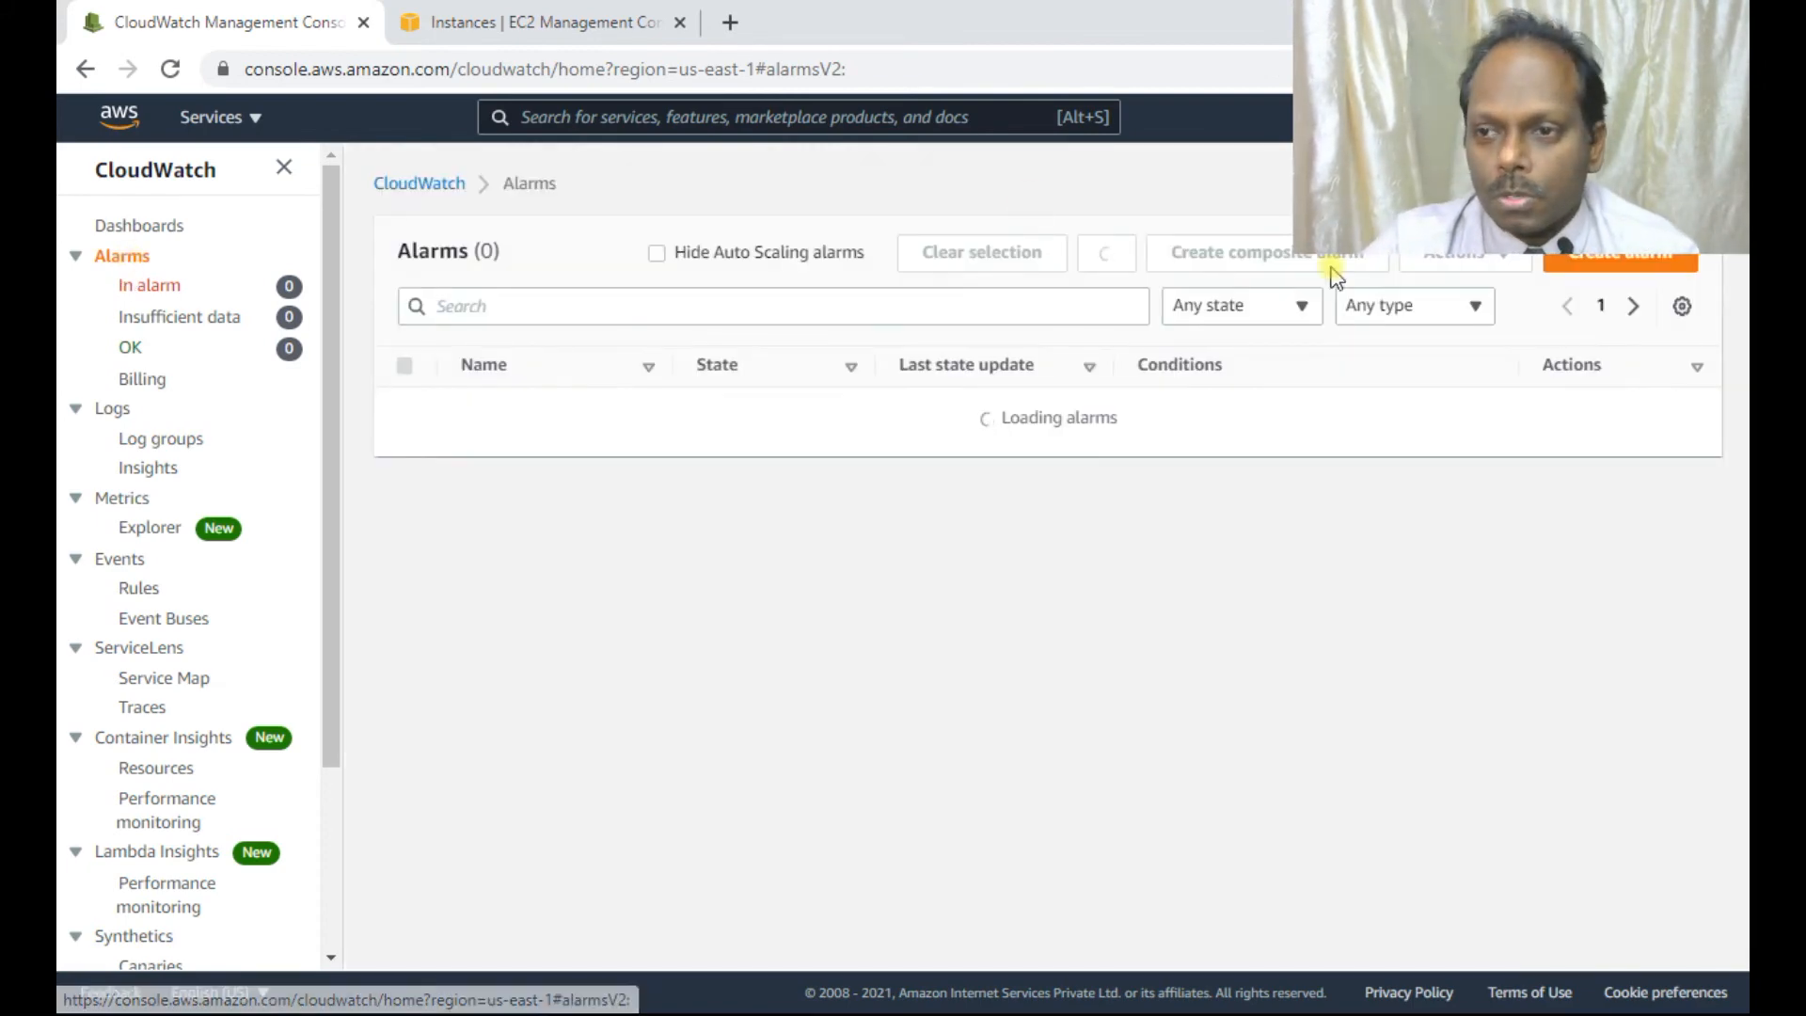
pyautogui.click(1615, 263)
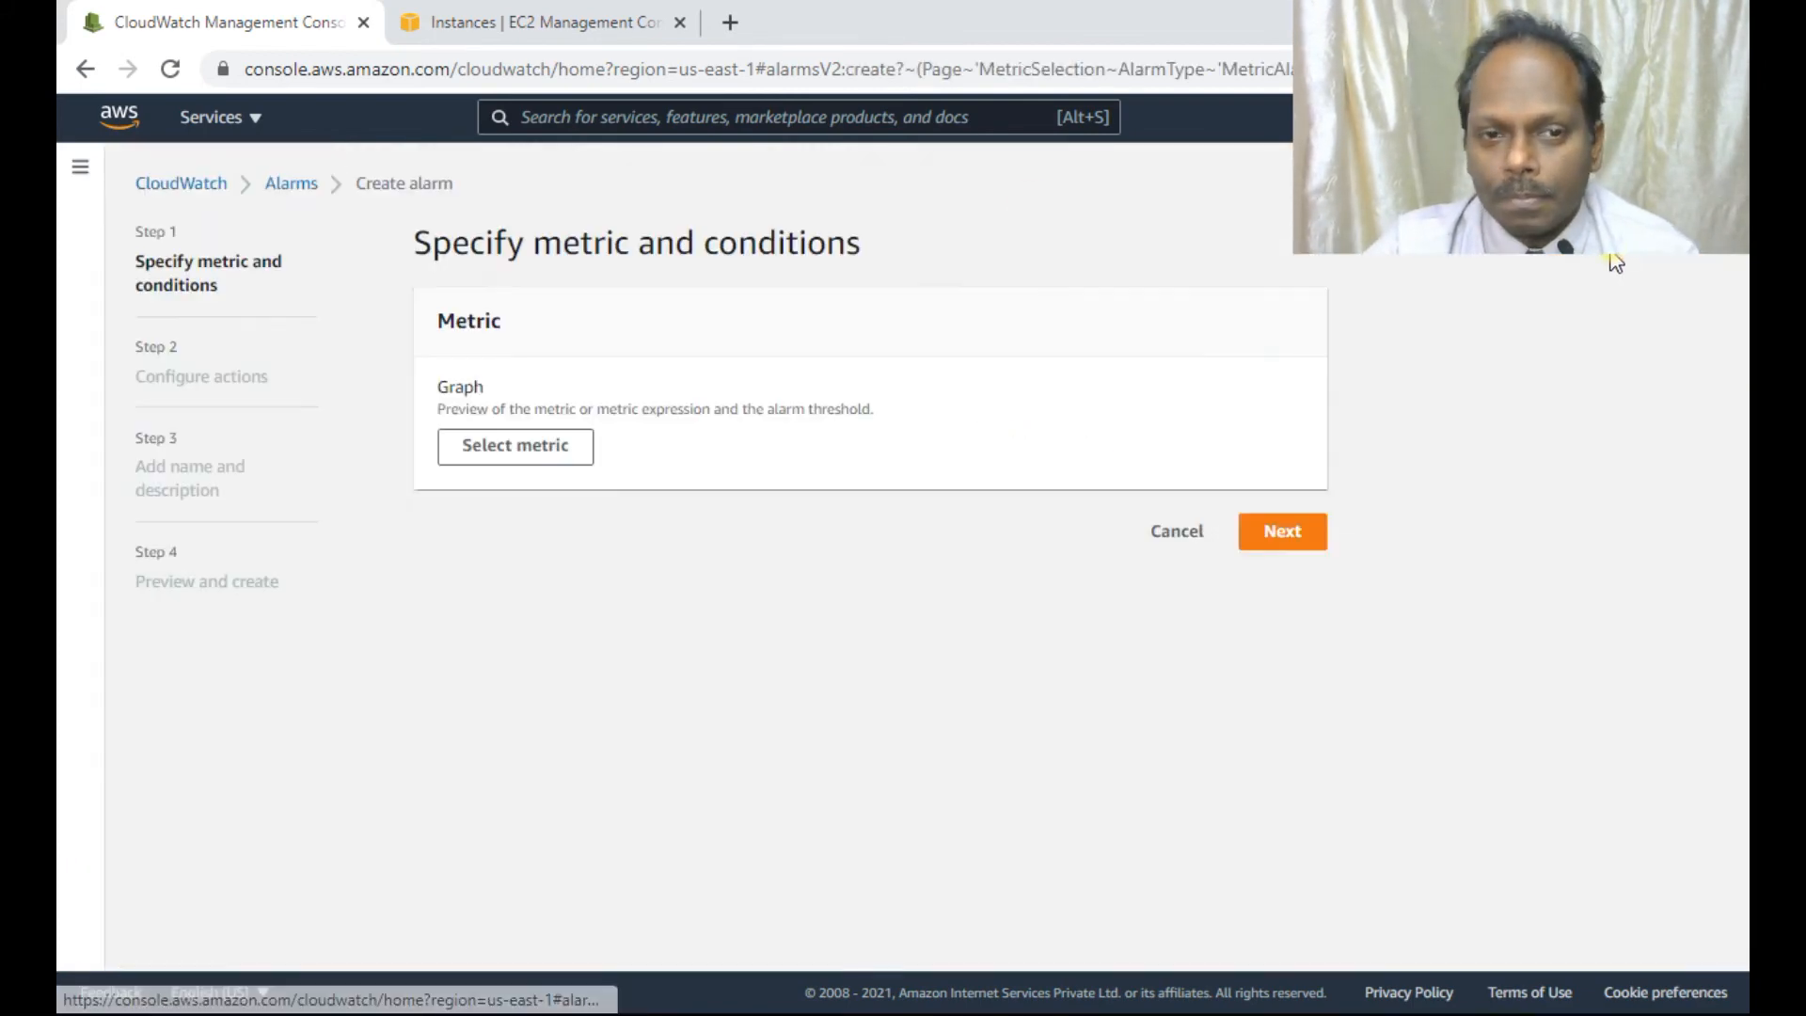
pyautogui.click(528, 450)
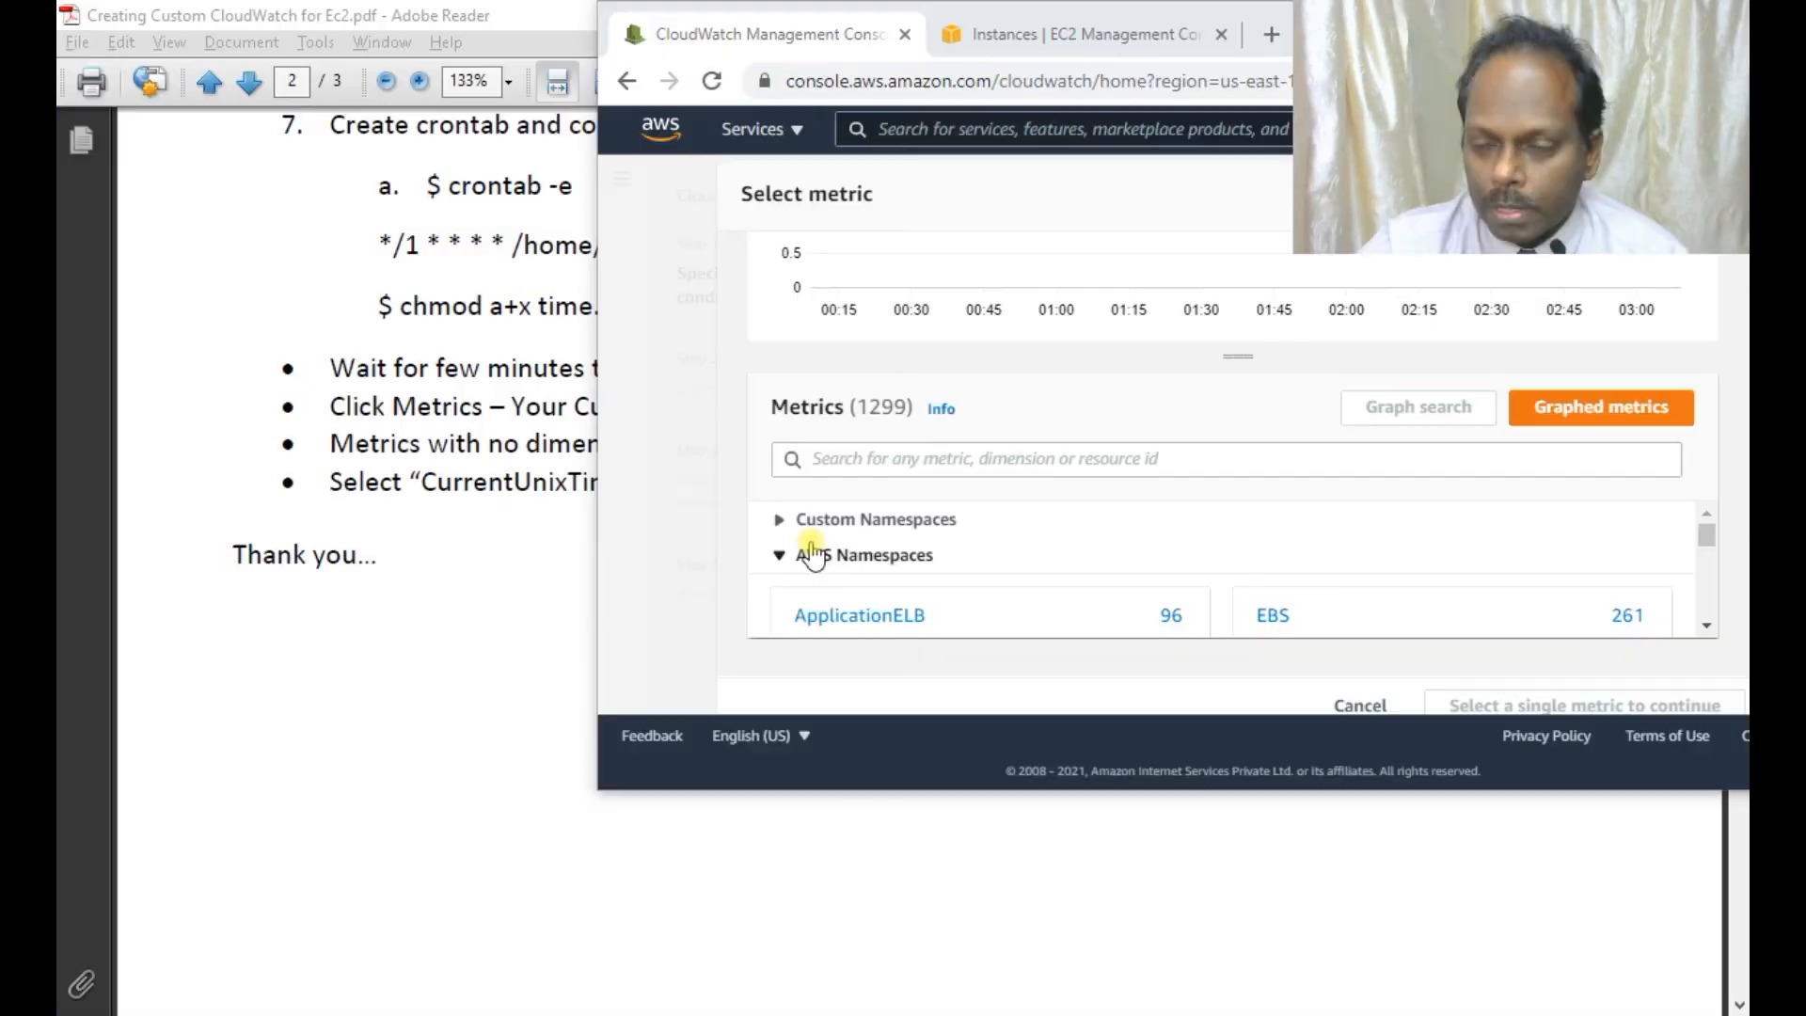
pyautogui.click(920, 517)
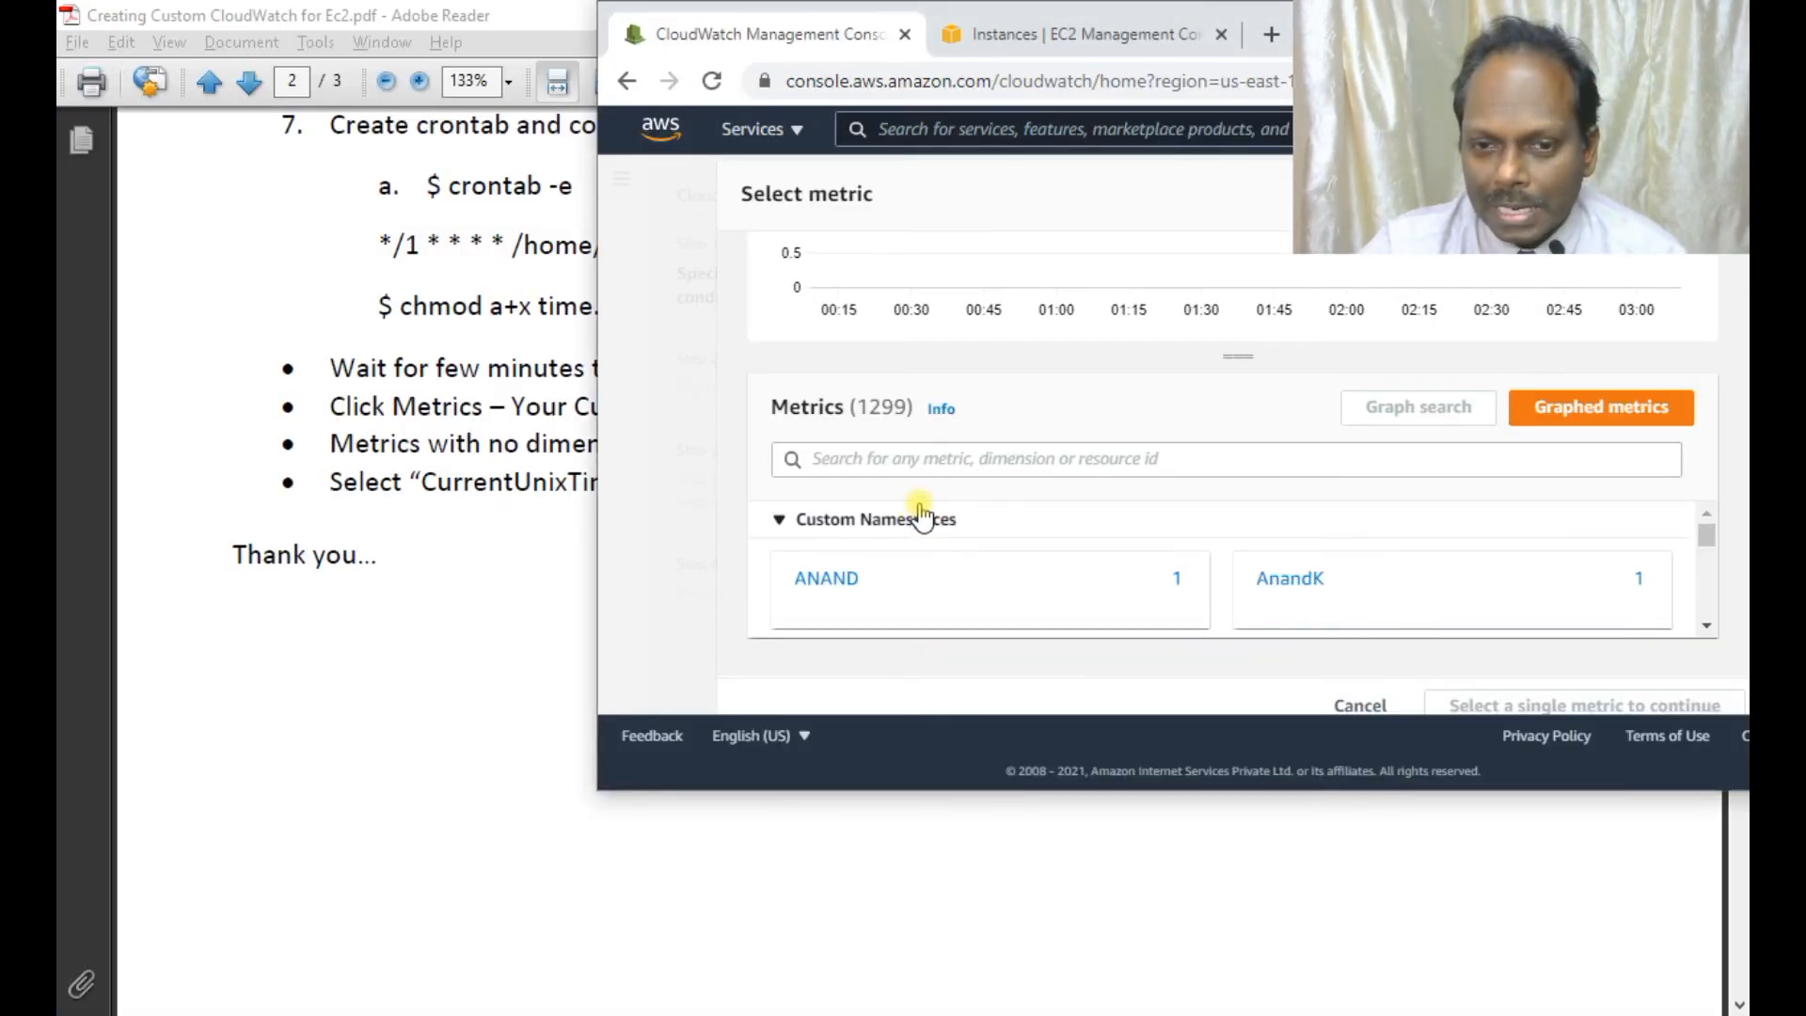
pyautogui.click(1292, 582)
pyautogui.click(957, 546)
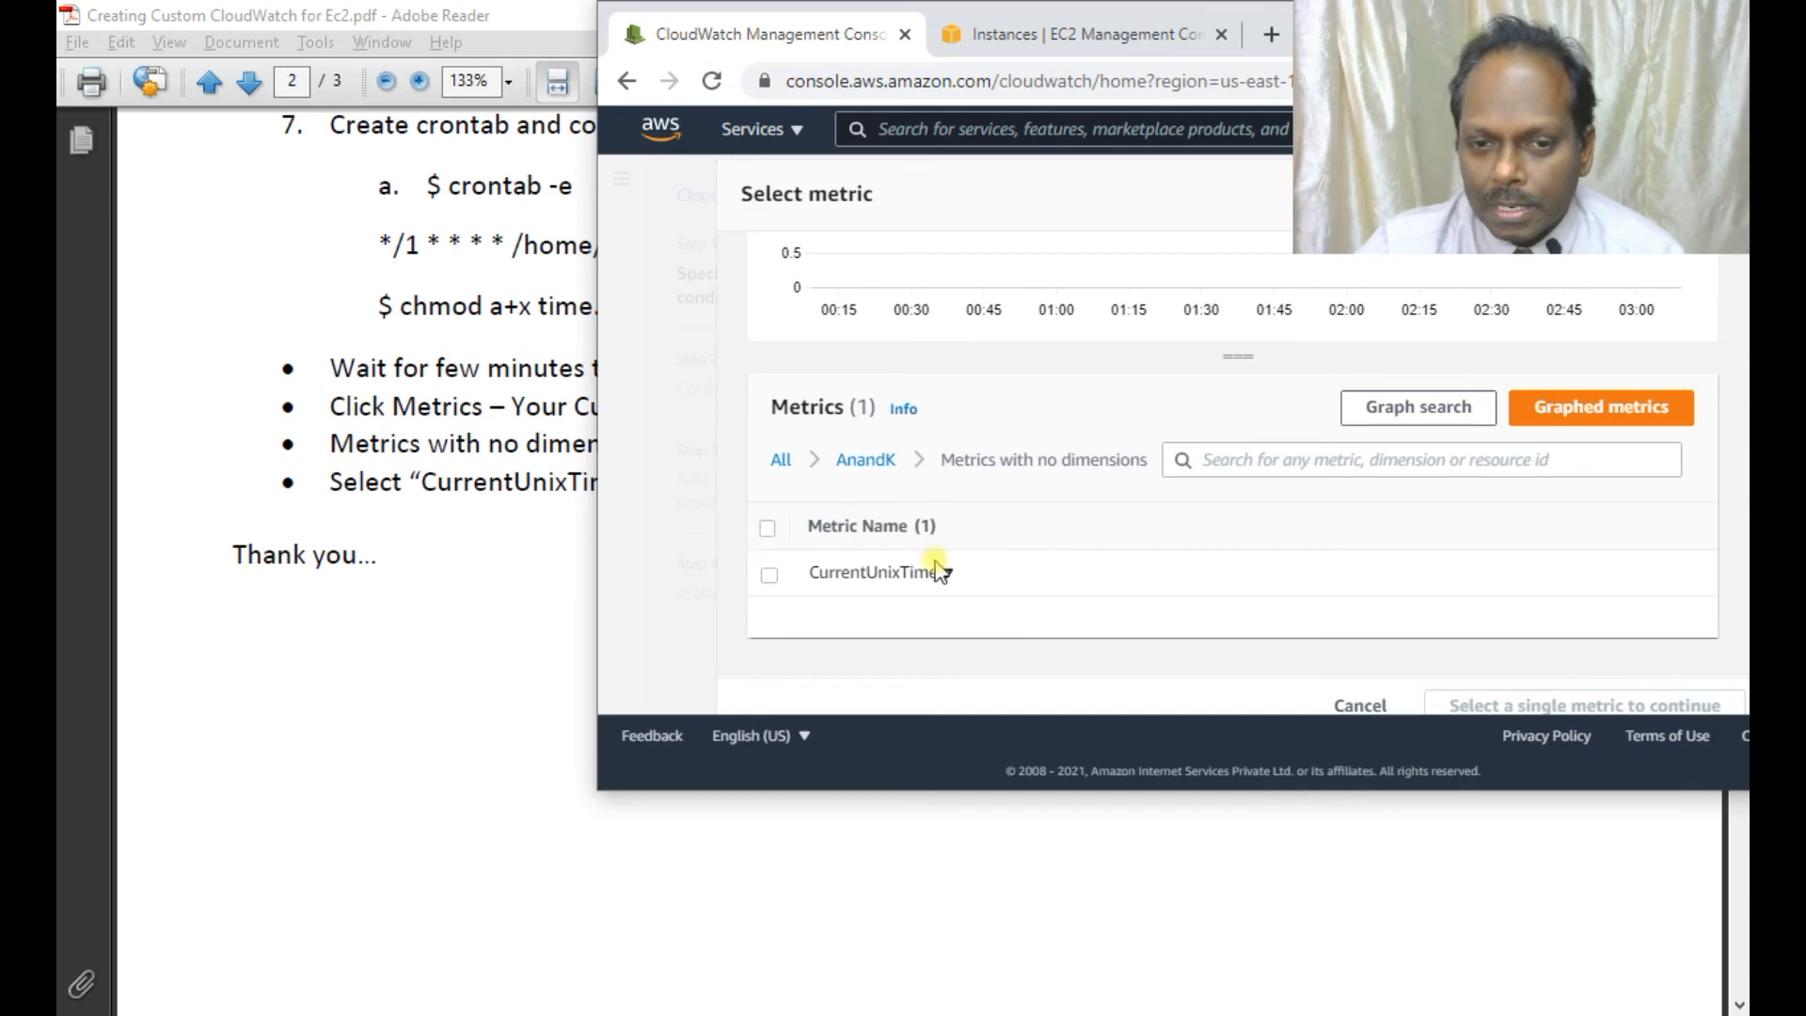
pyautogui.click(771, 575)
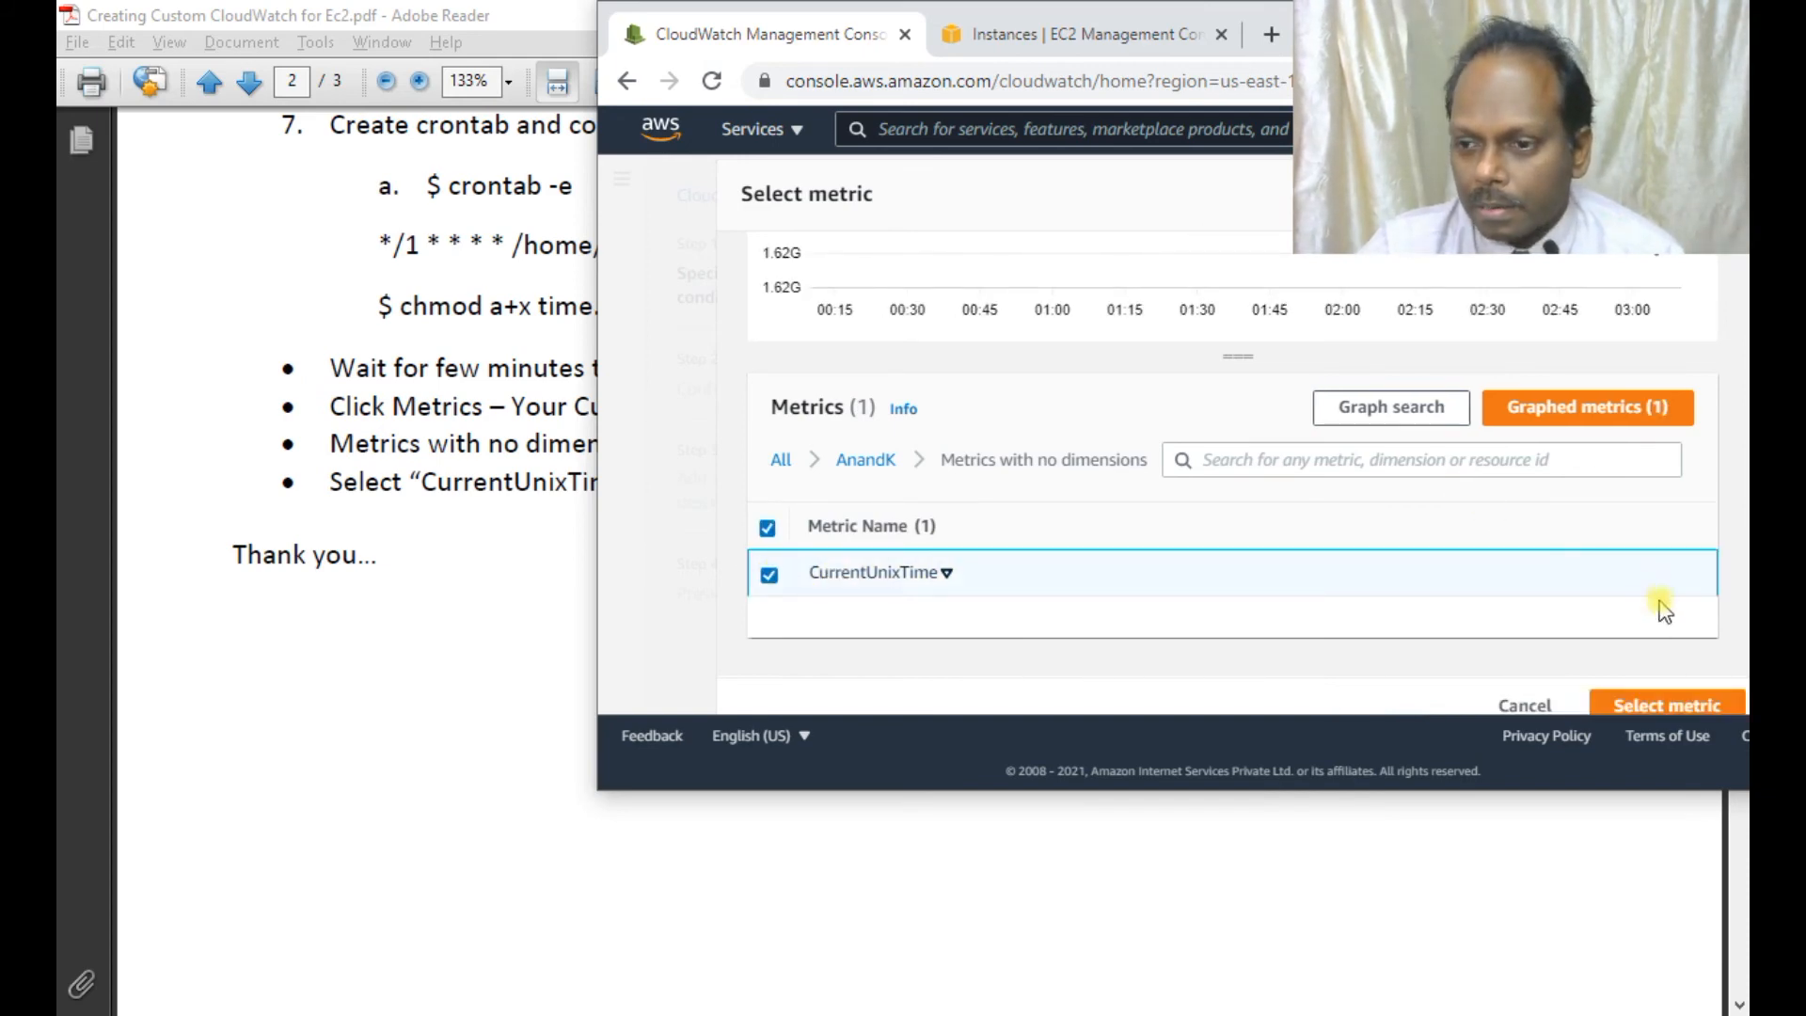
pyautogui.doubleClick(1392, 24)
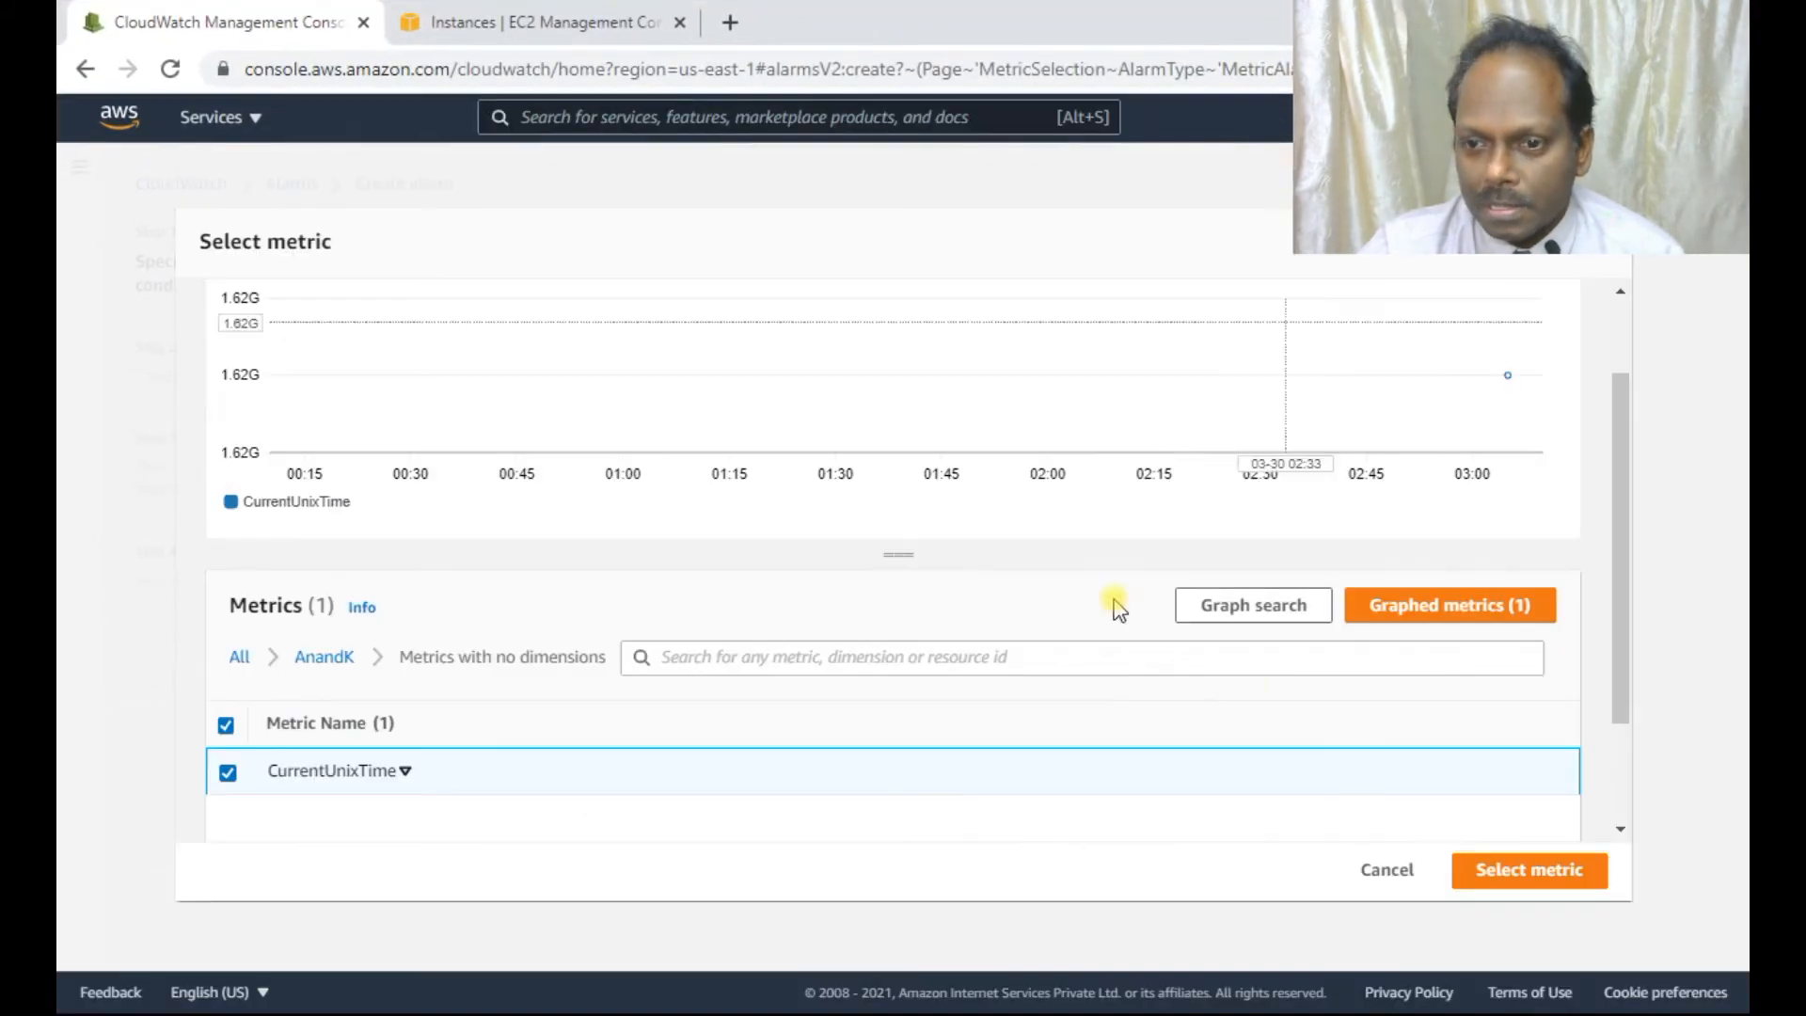
# Confirm CurrentUnixTime, set a 1-minute period, then switch to PuTTY for the threshold value.
pyautogui.click(1505, 863)
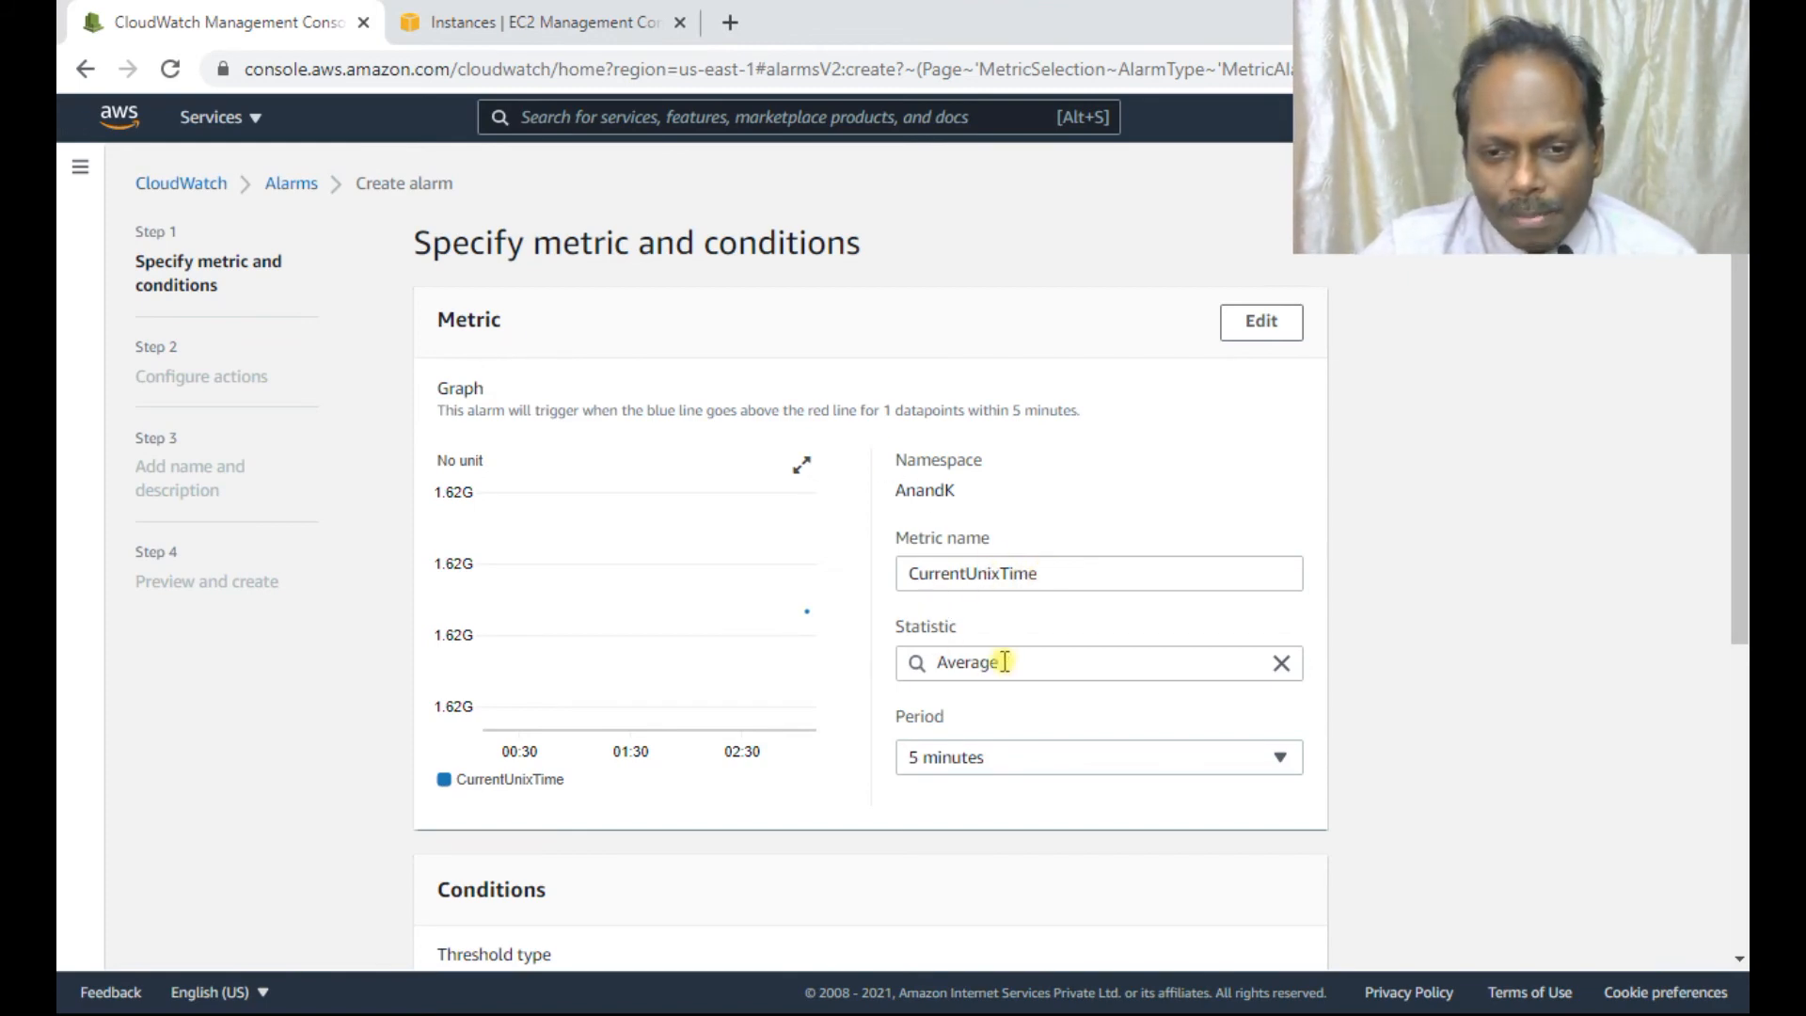
pyautogui.click(1089, 773)
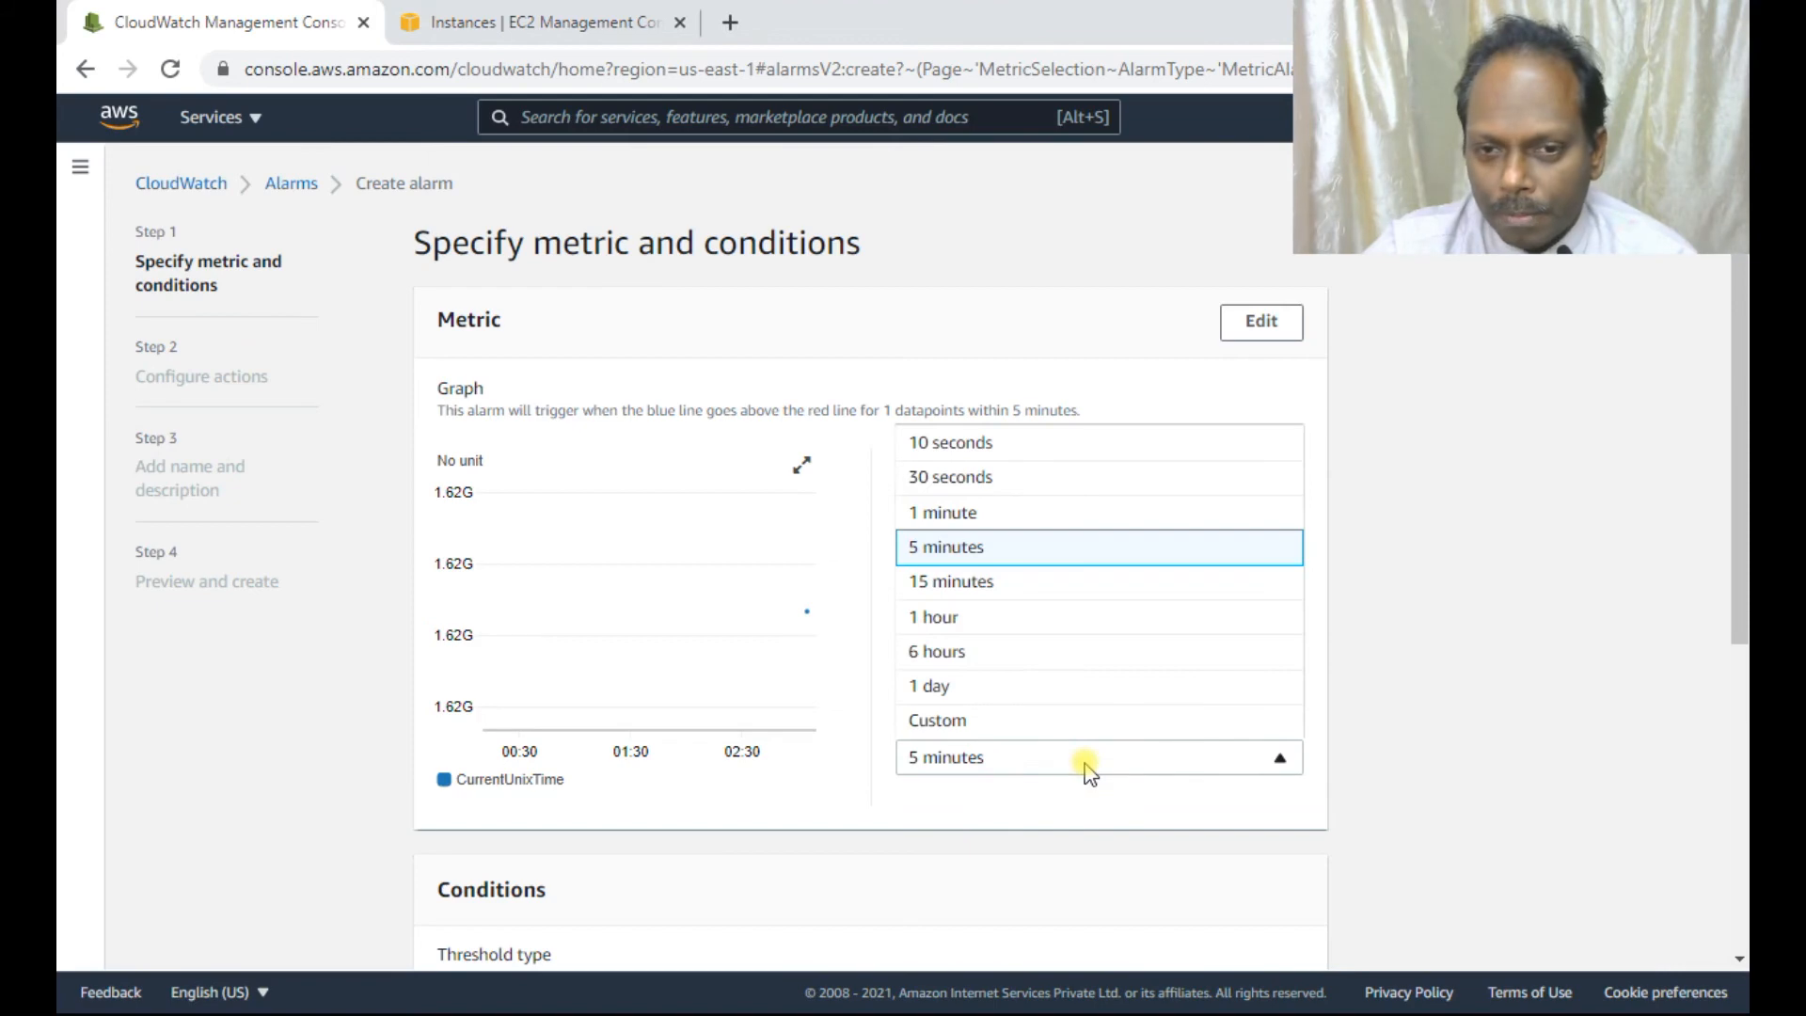
pyautogui.click(969, 520)
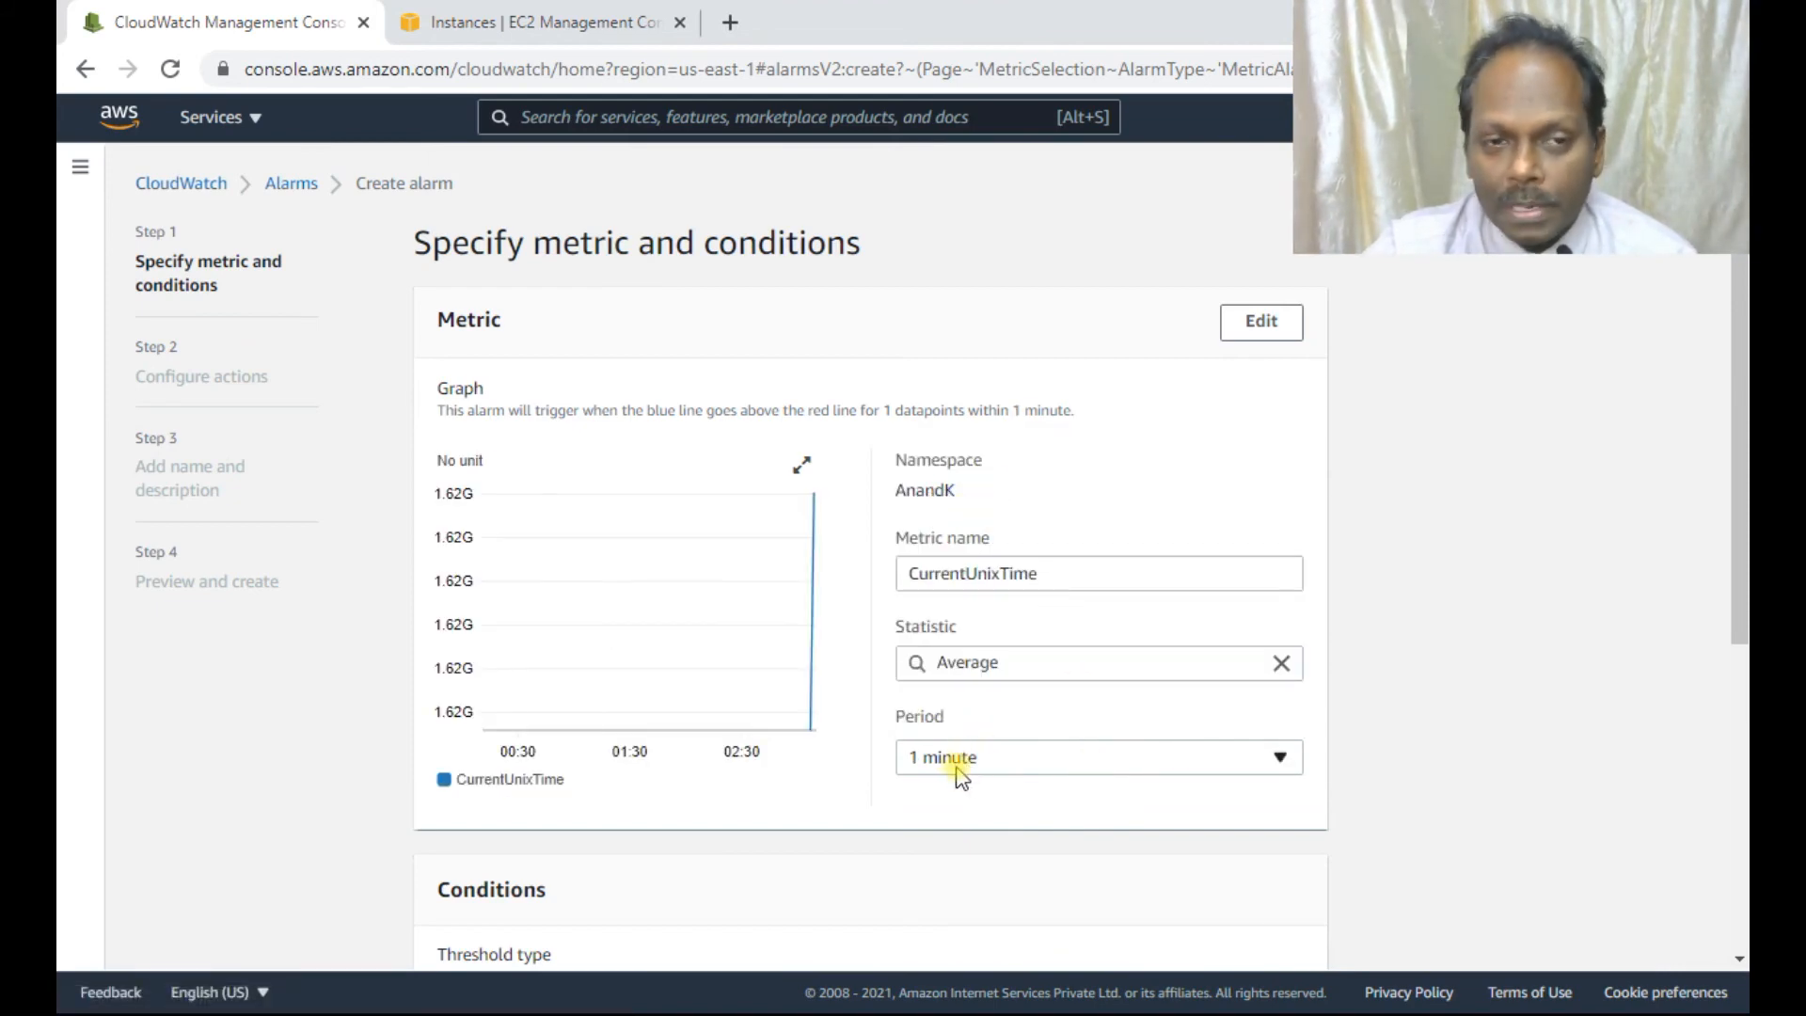
pyautogui.scroll(-3, 983, 673)
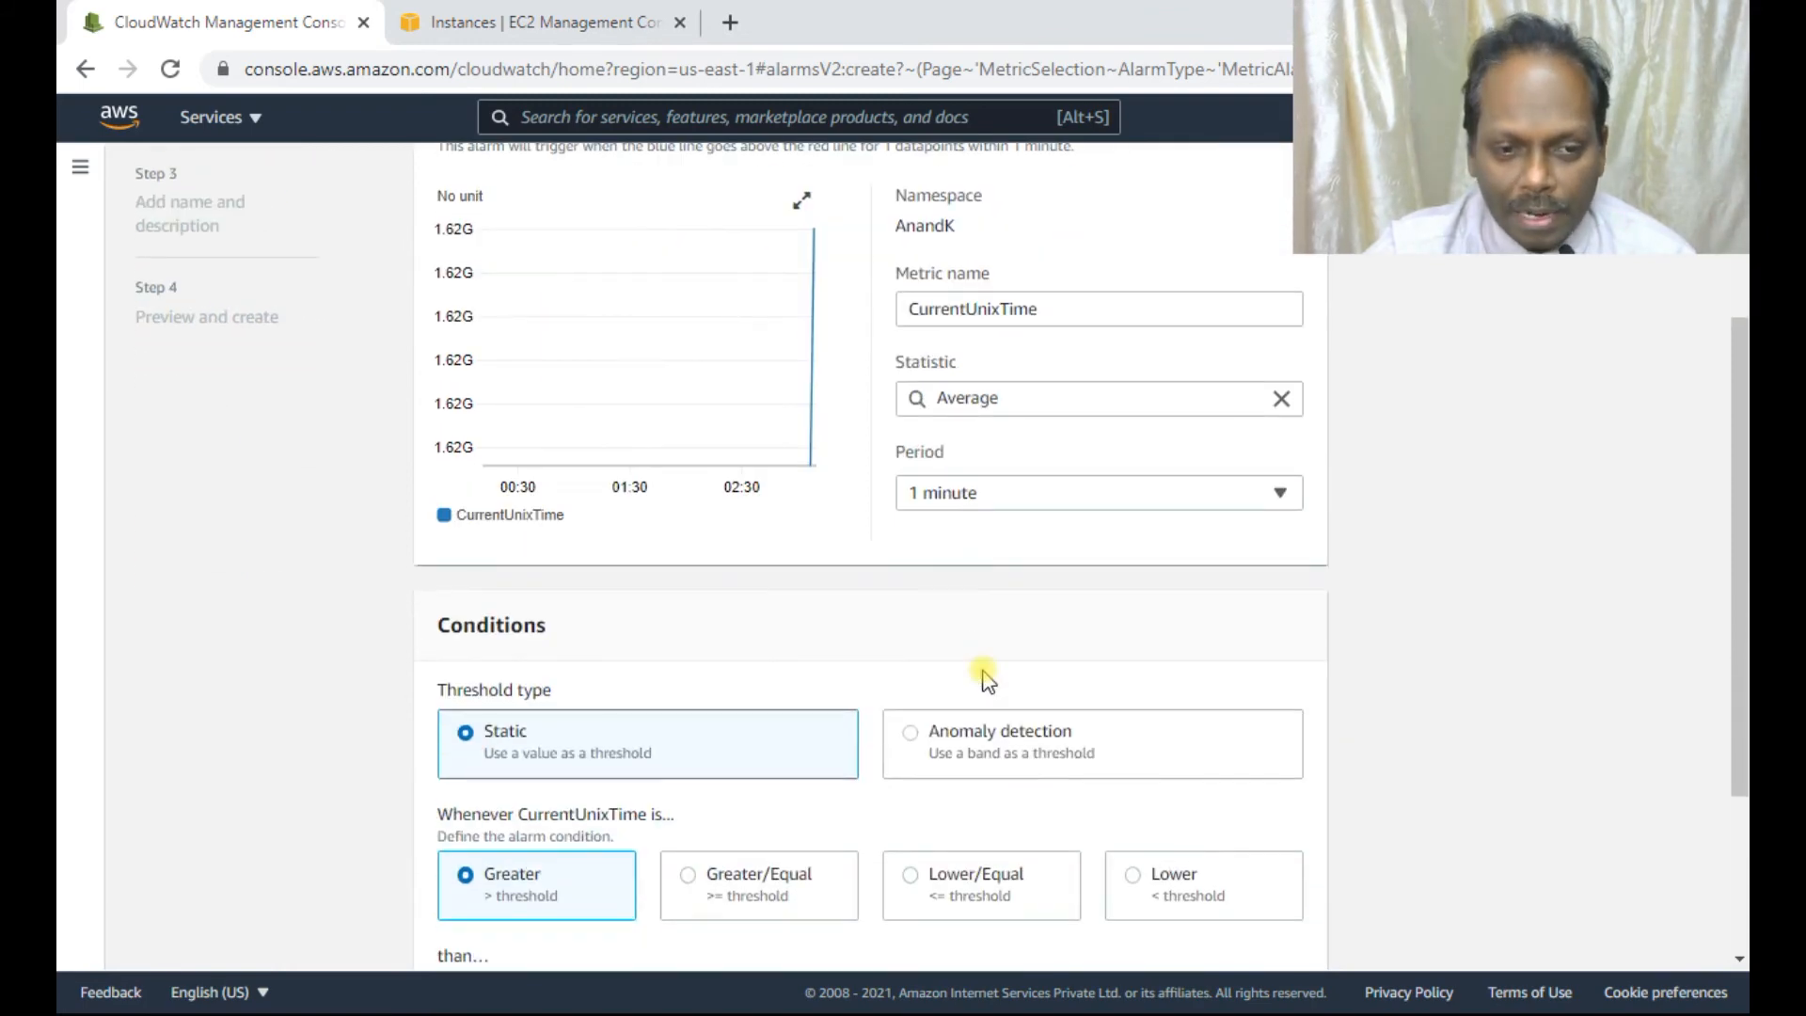
pyautogui.scroll(-2, 767, 685)
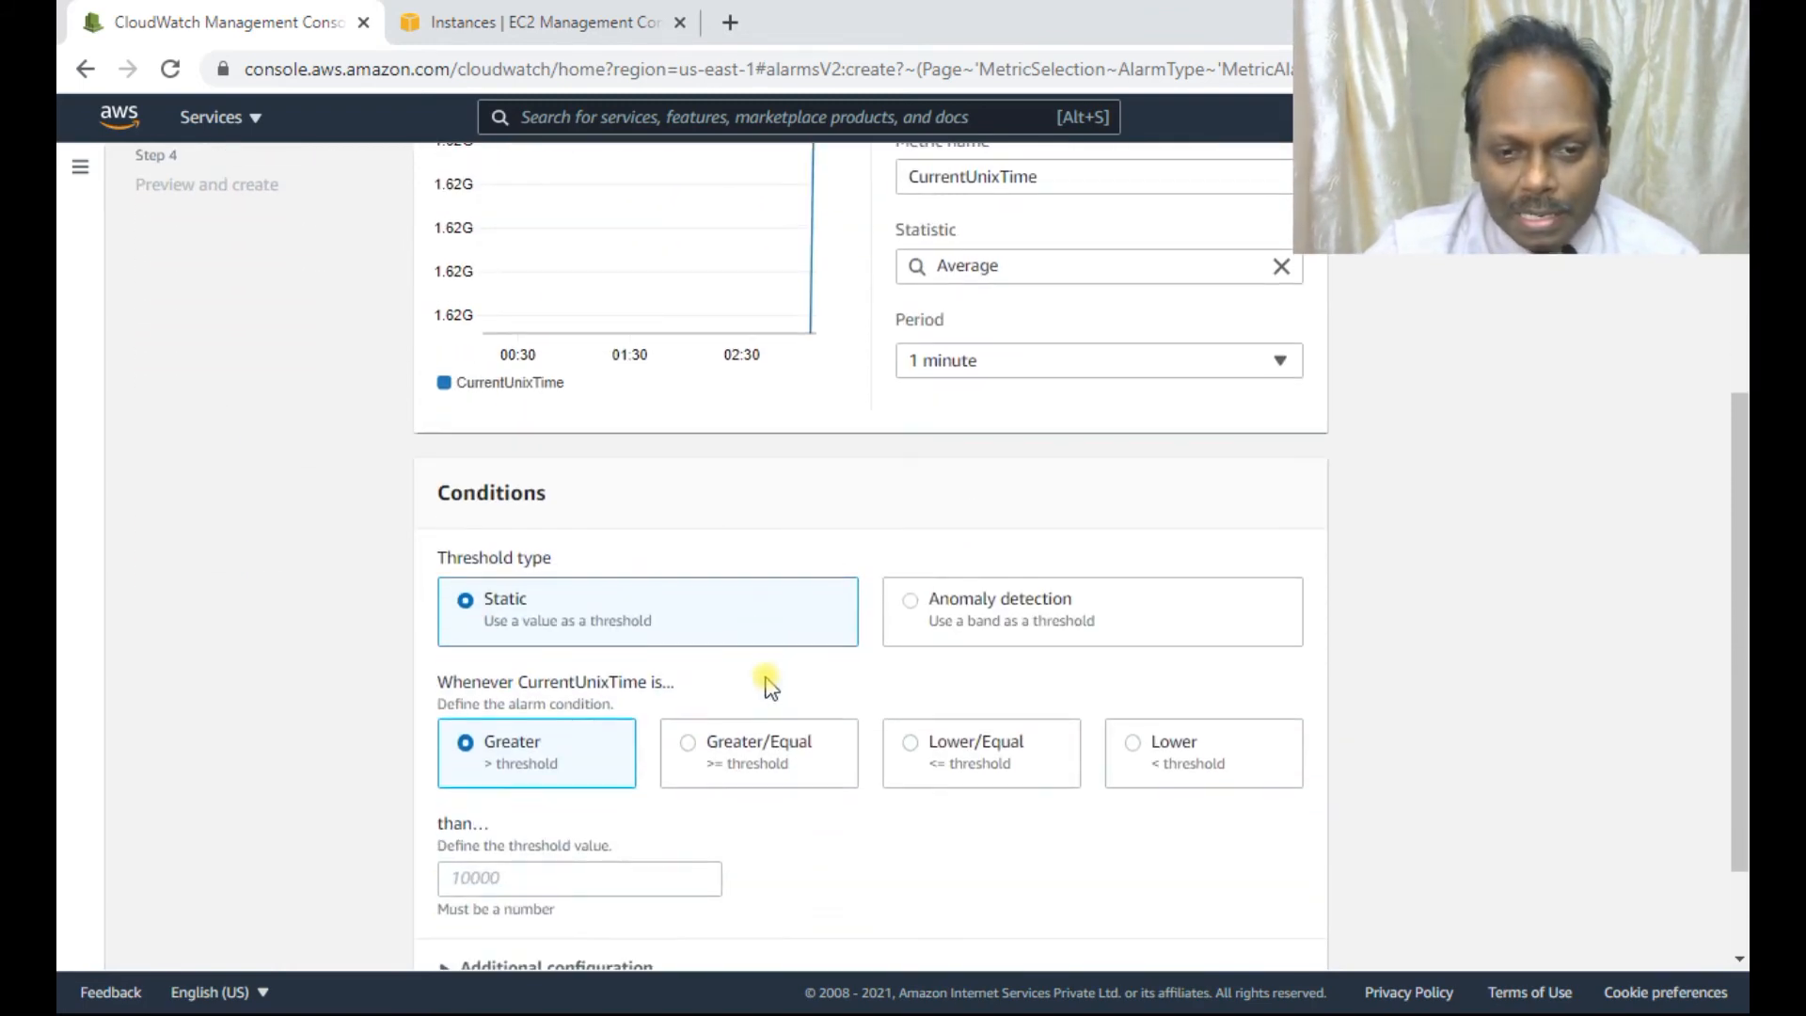
pyautogui.scroll(-2, 748, 771)
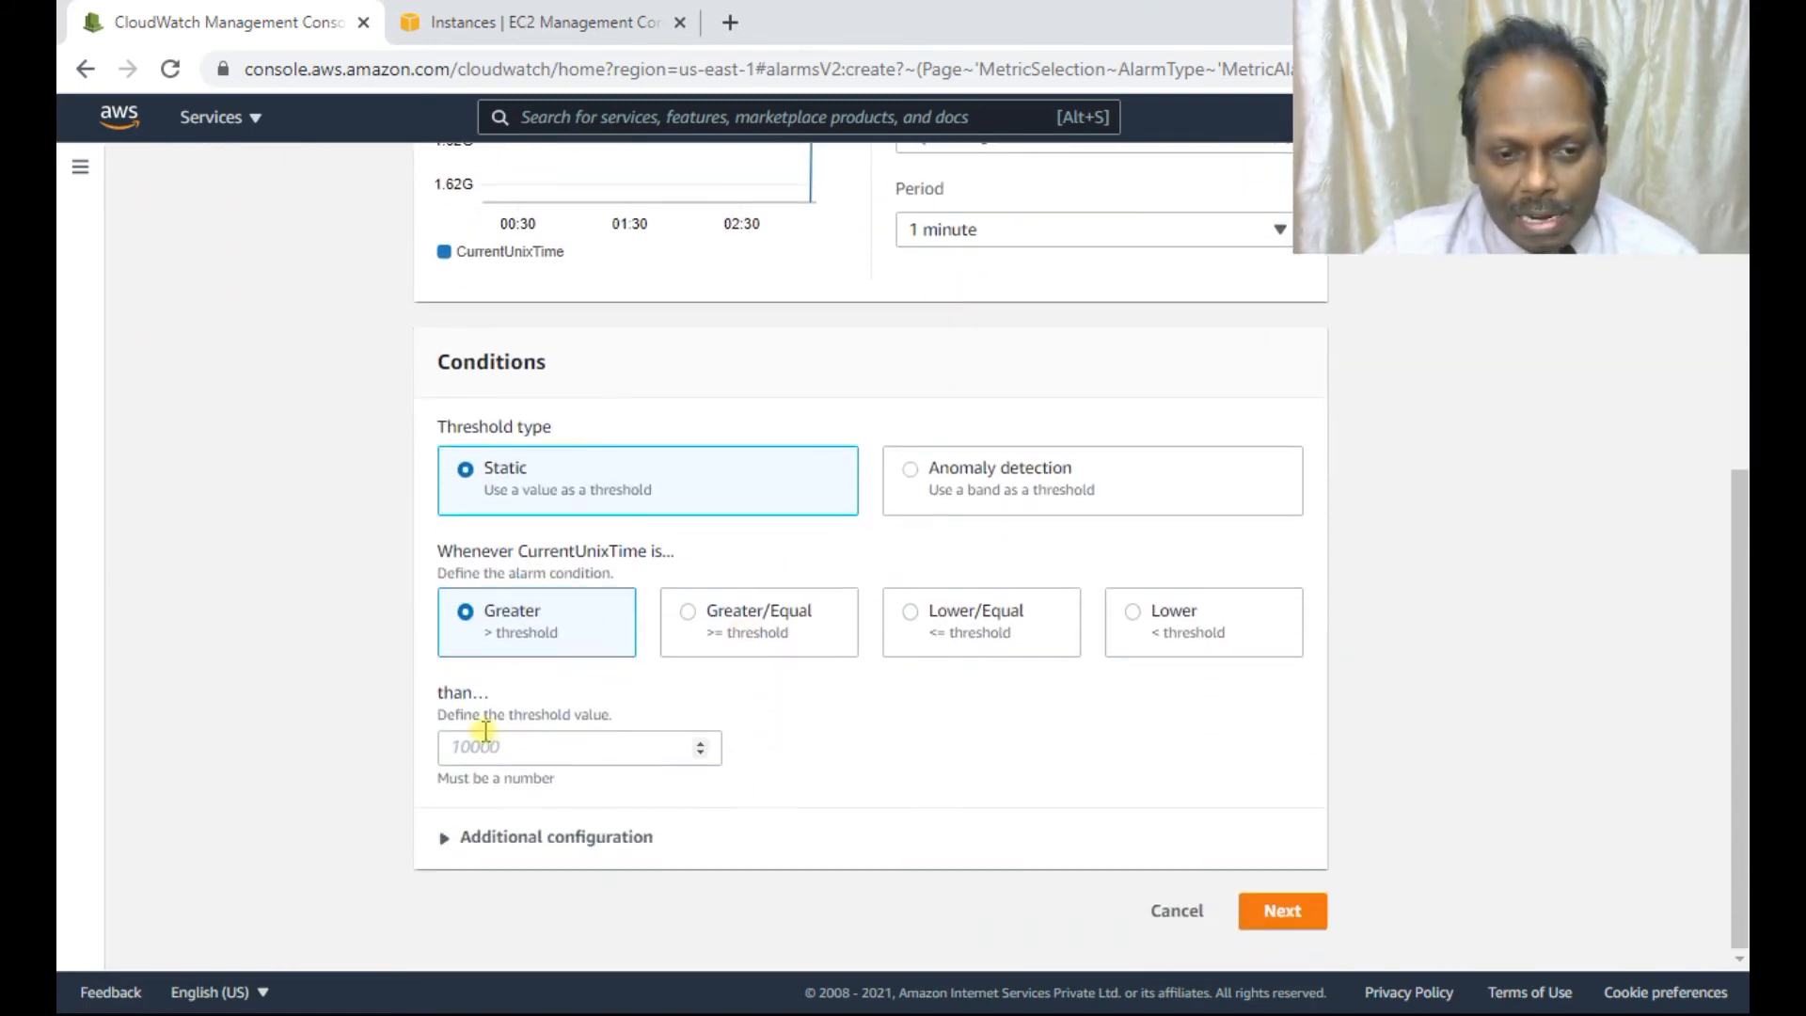
pyautogui.click(485, 742)
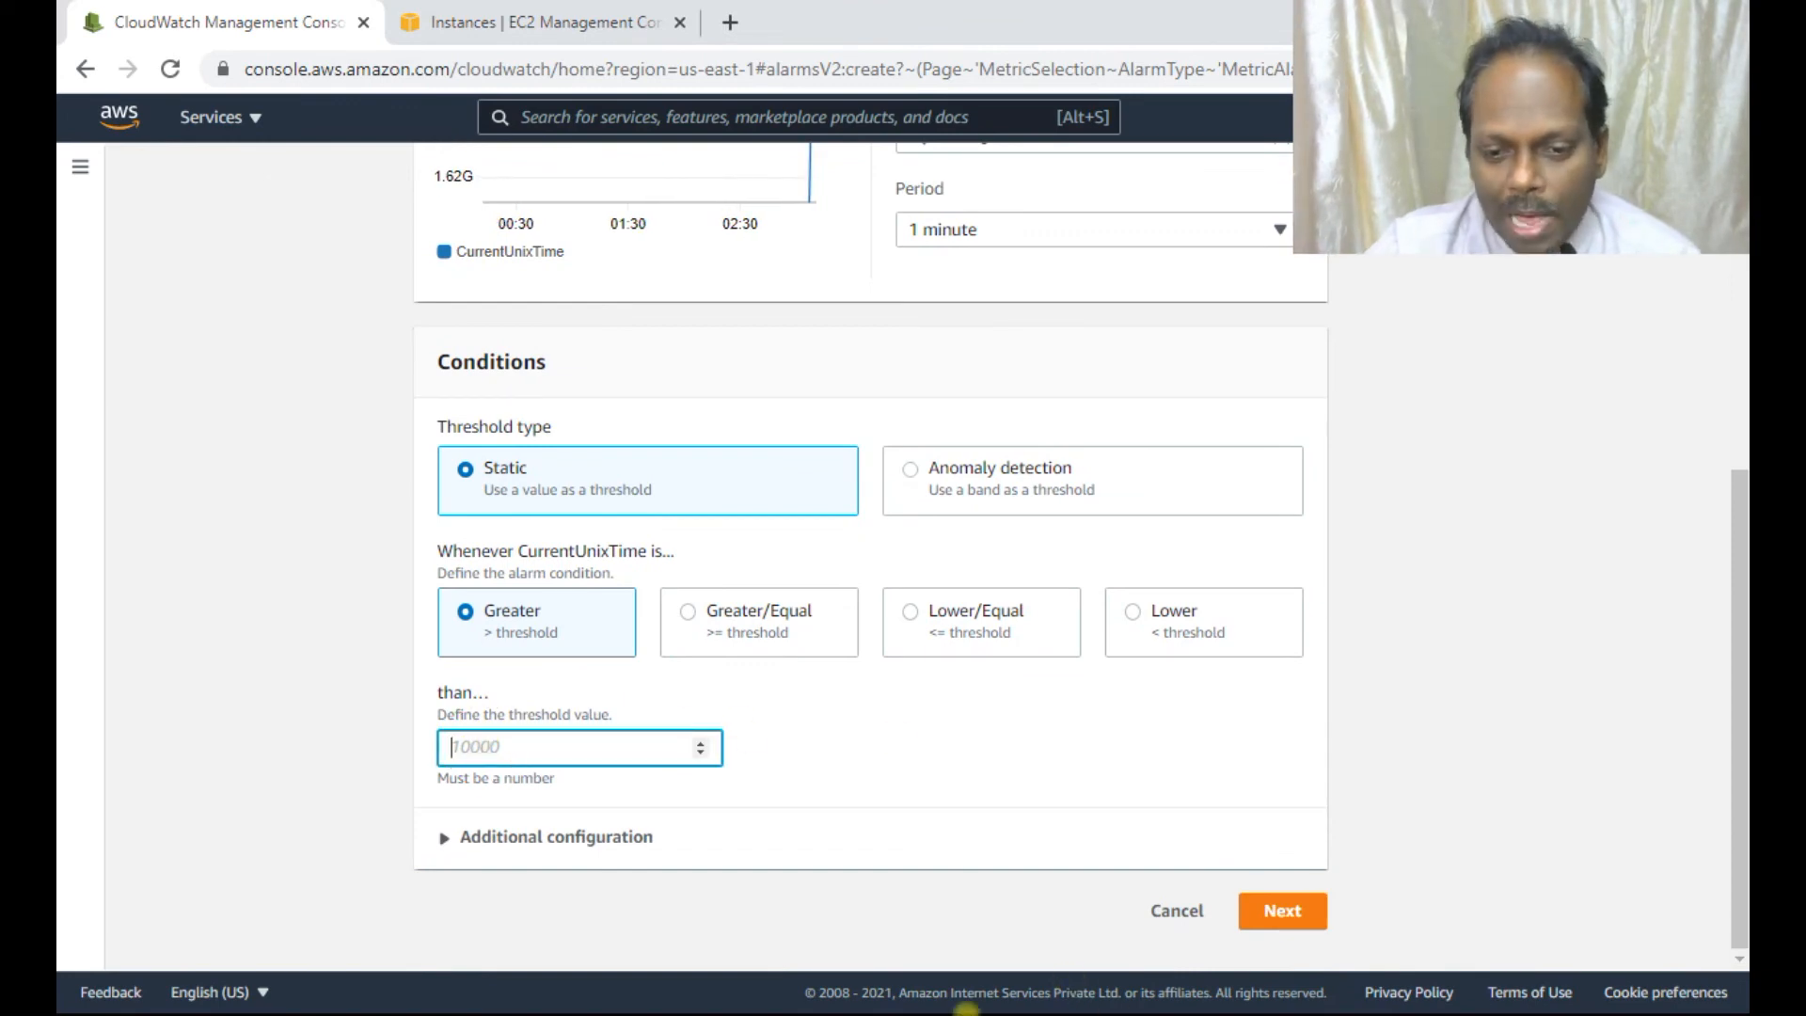
pyautogui.hotkey('alt', 'Tab')
pyautogui.hotkey('alt', 'Tab')
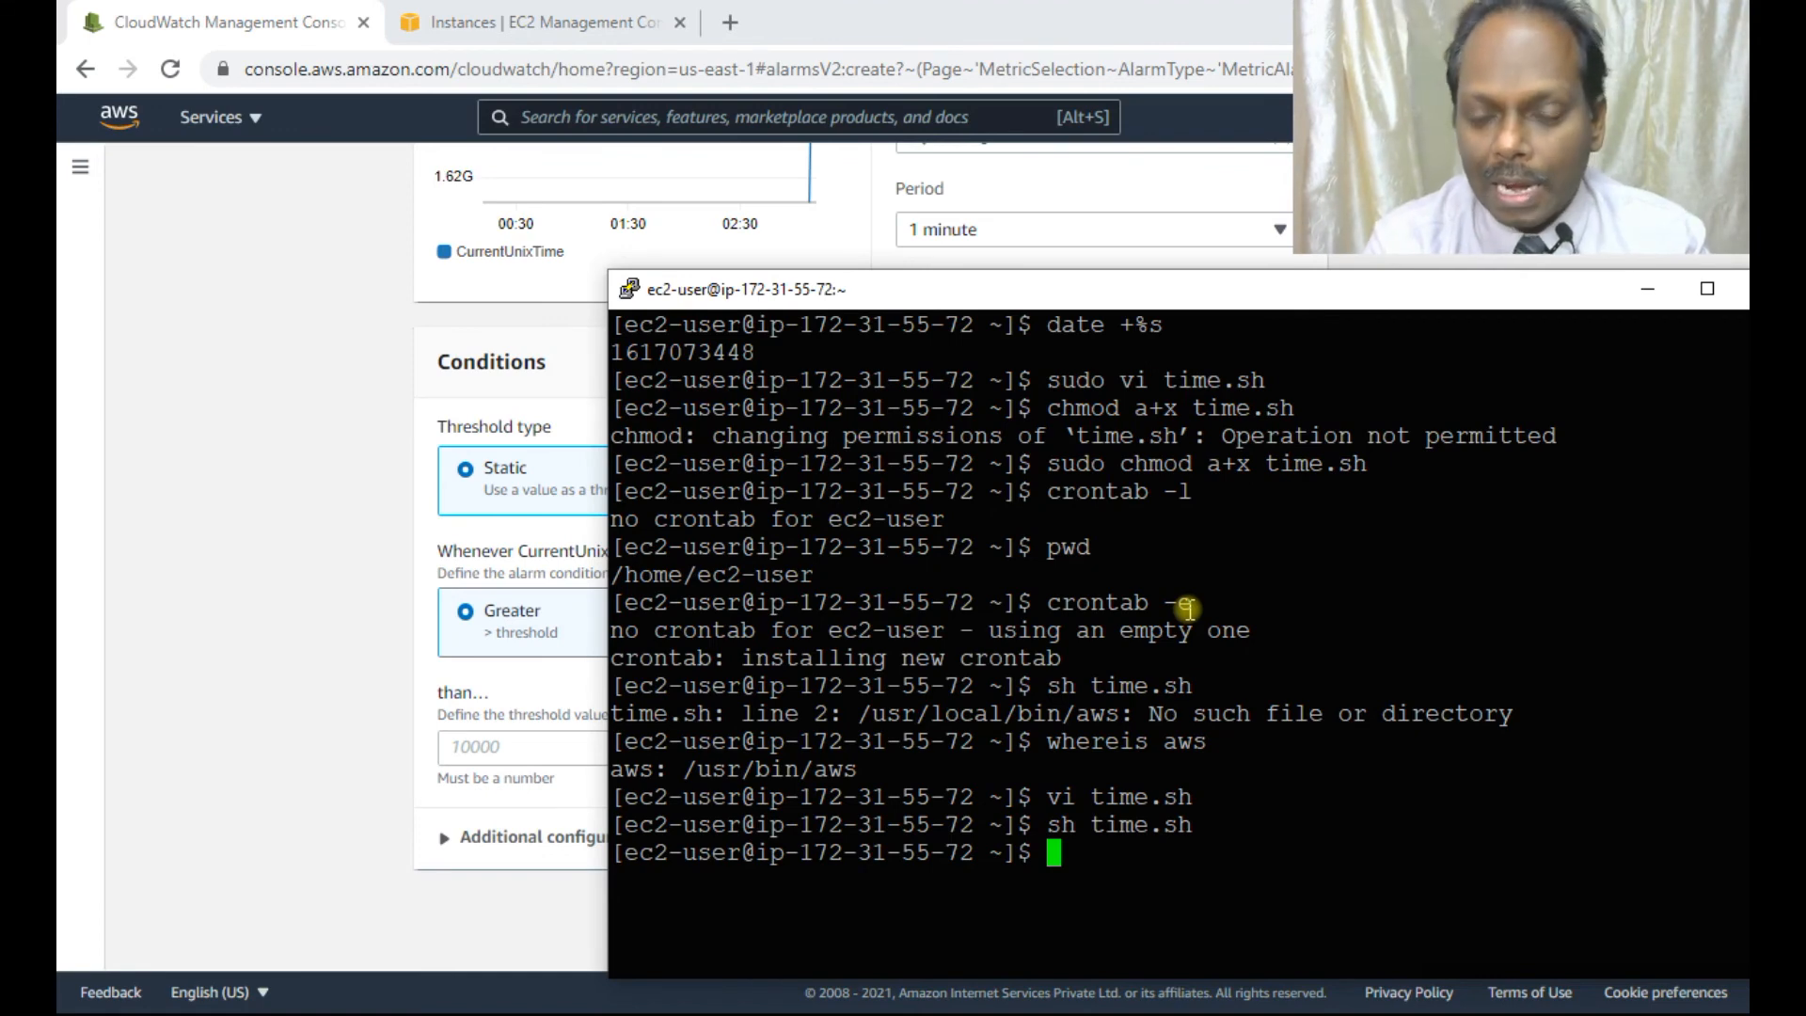
pyautogui.write('date +%s')
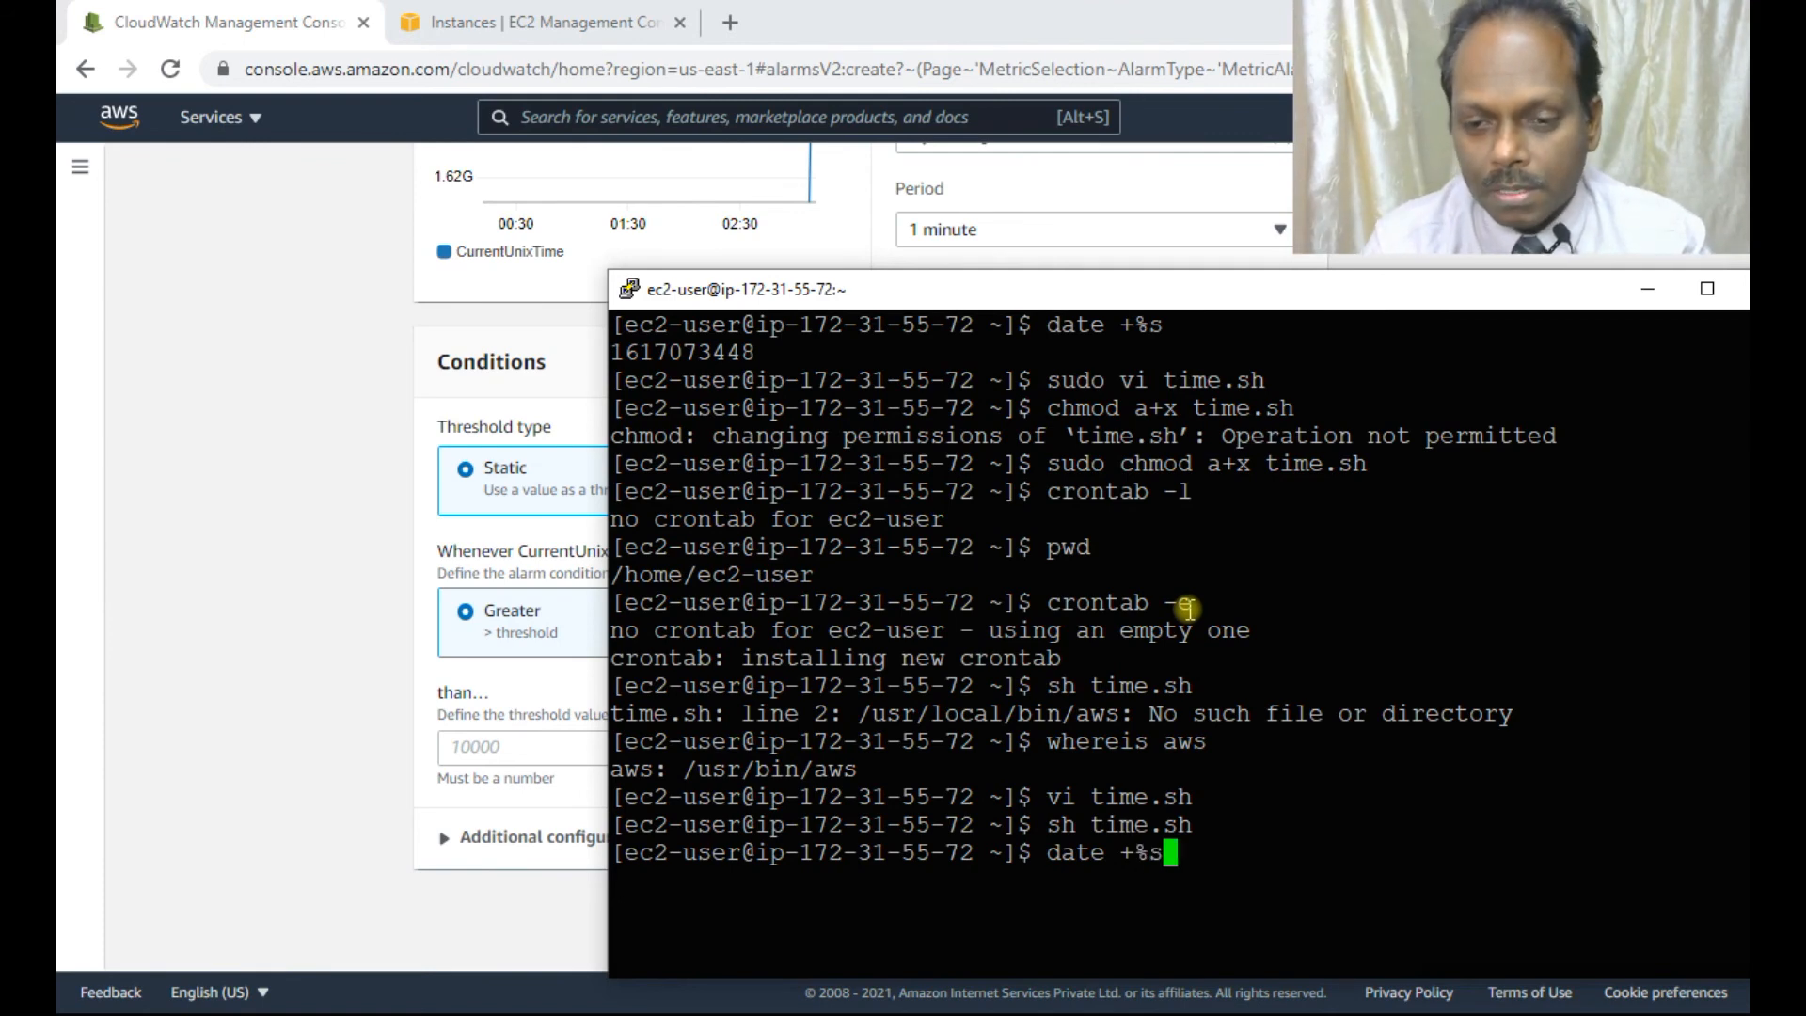
pyautogui.press('Return')
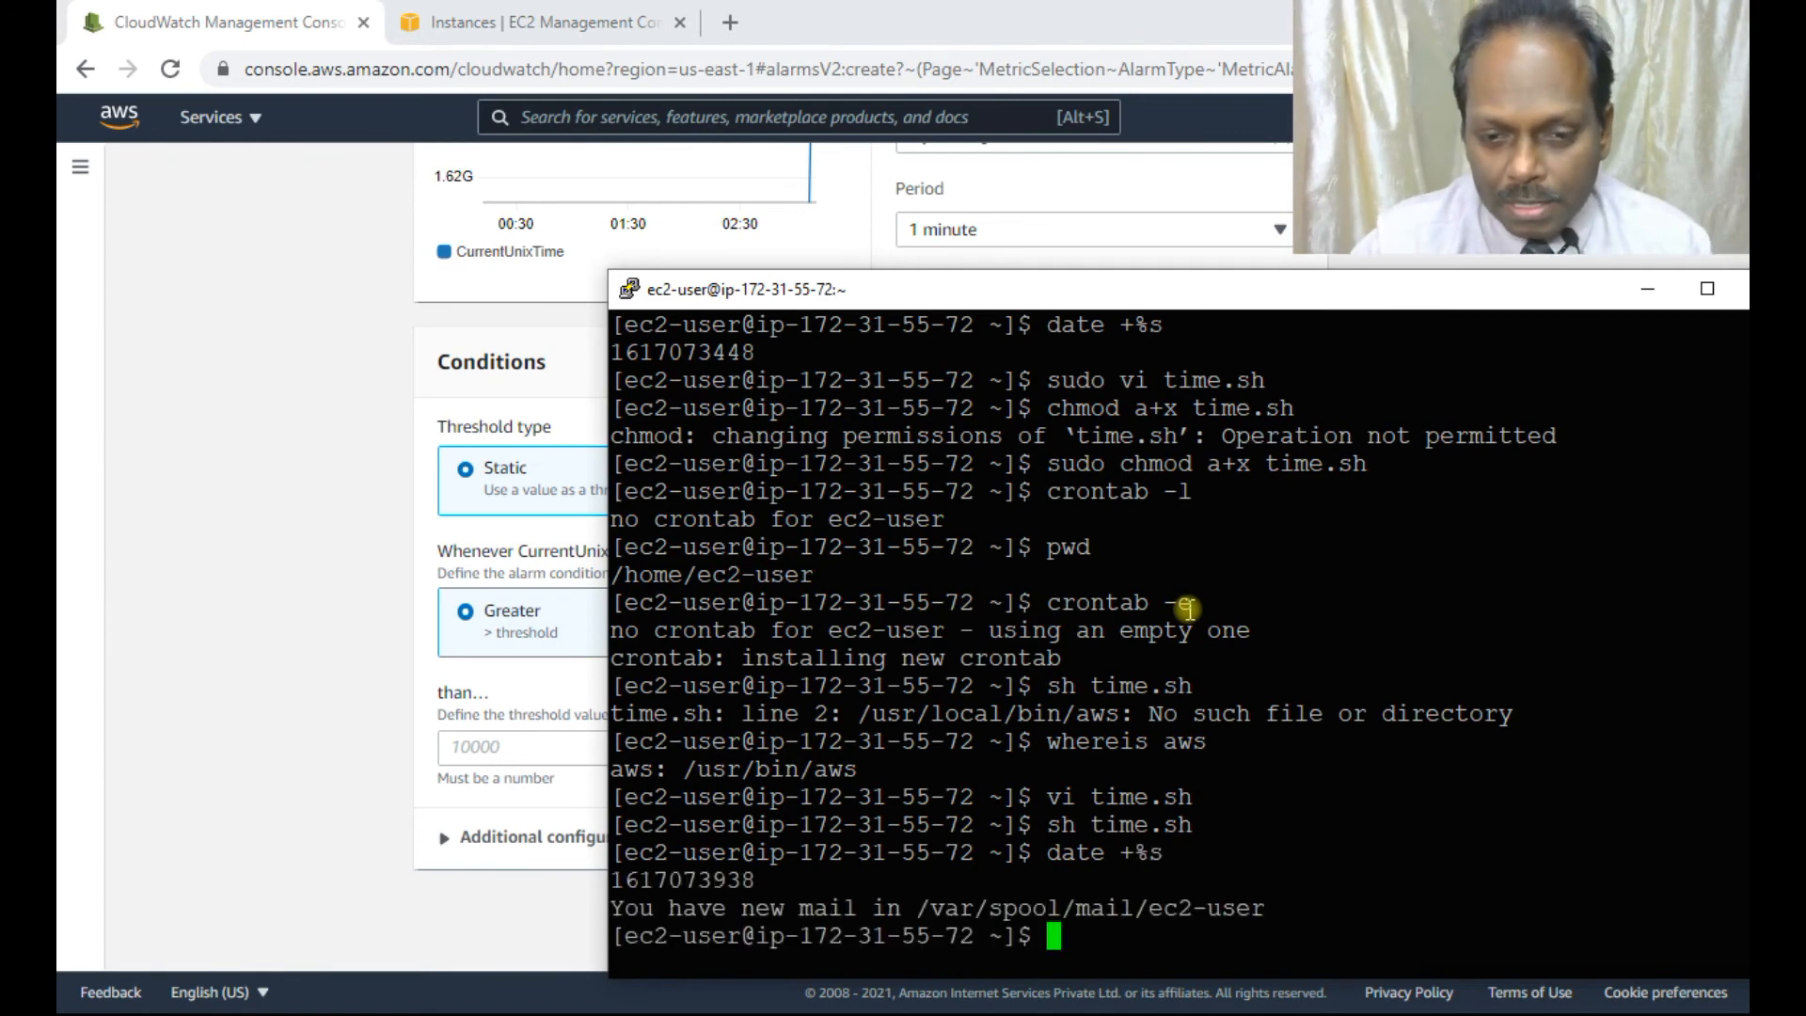
pyautogui.doubleClick(710, 880)
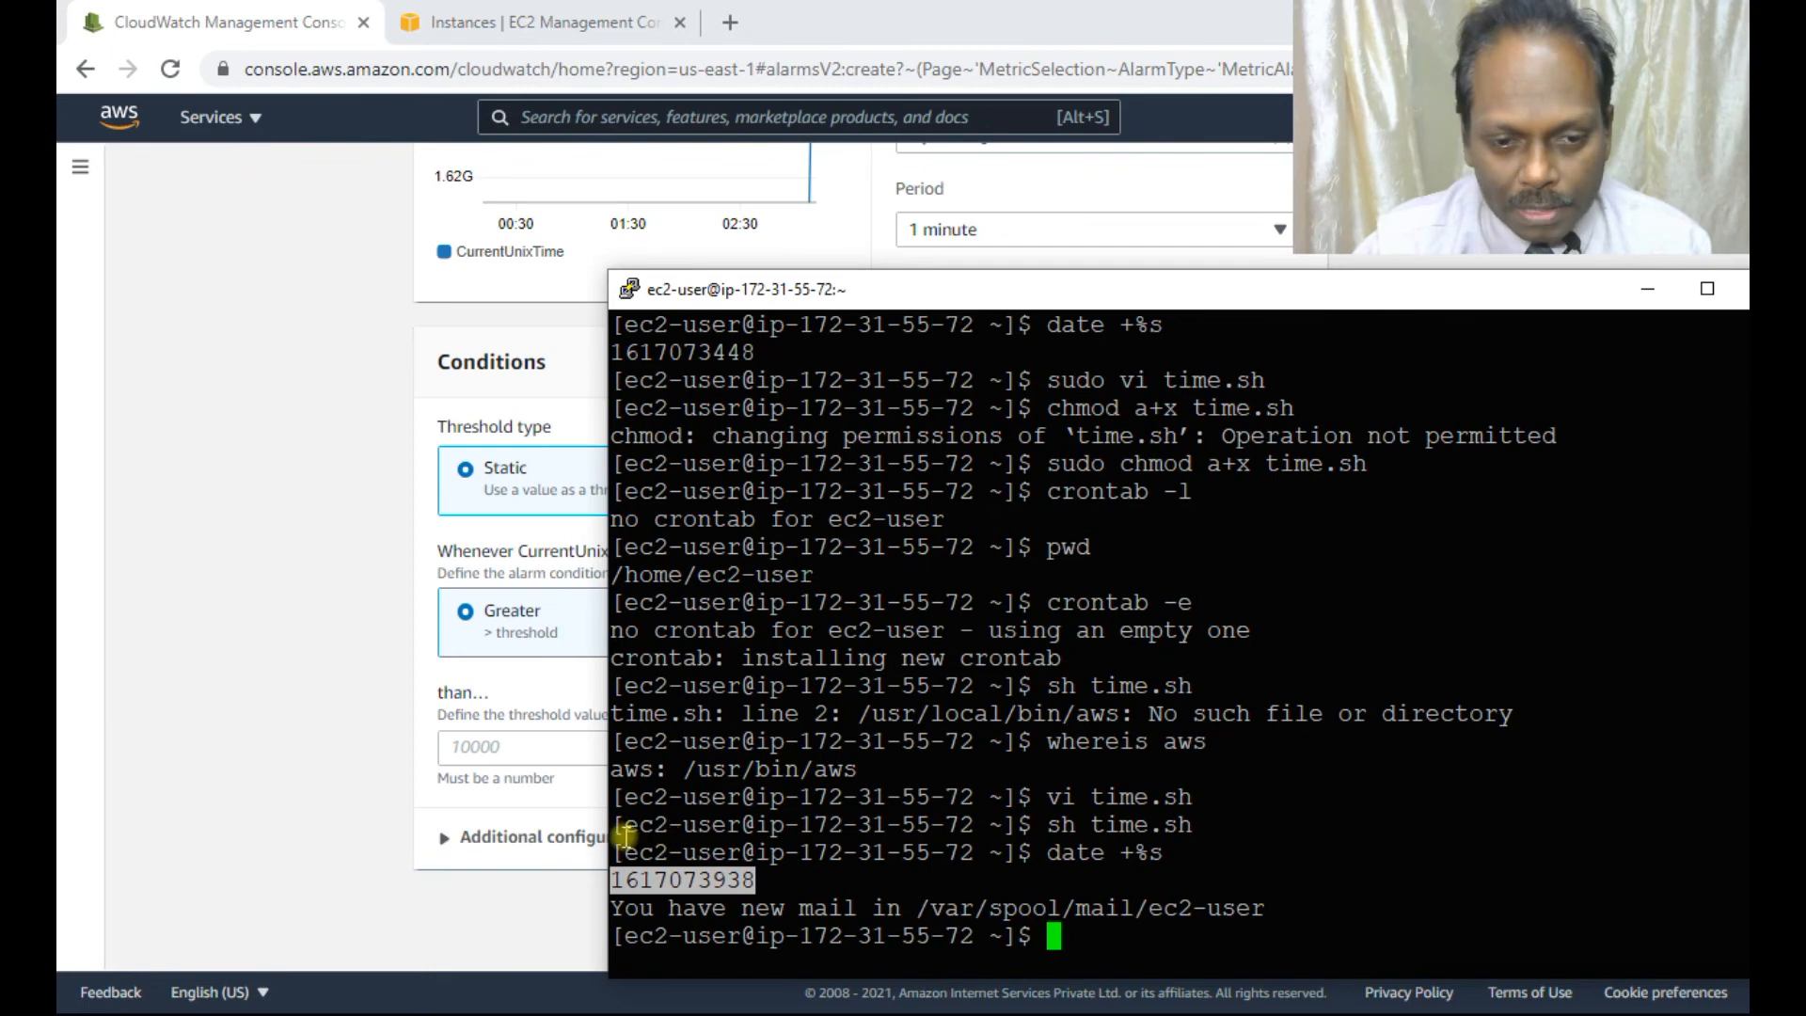
pyautogui.click(508, 745)
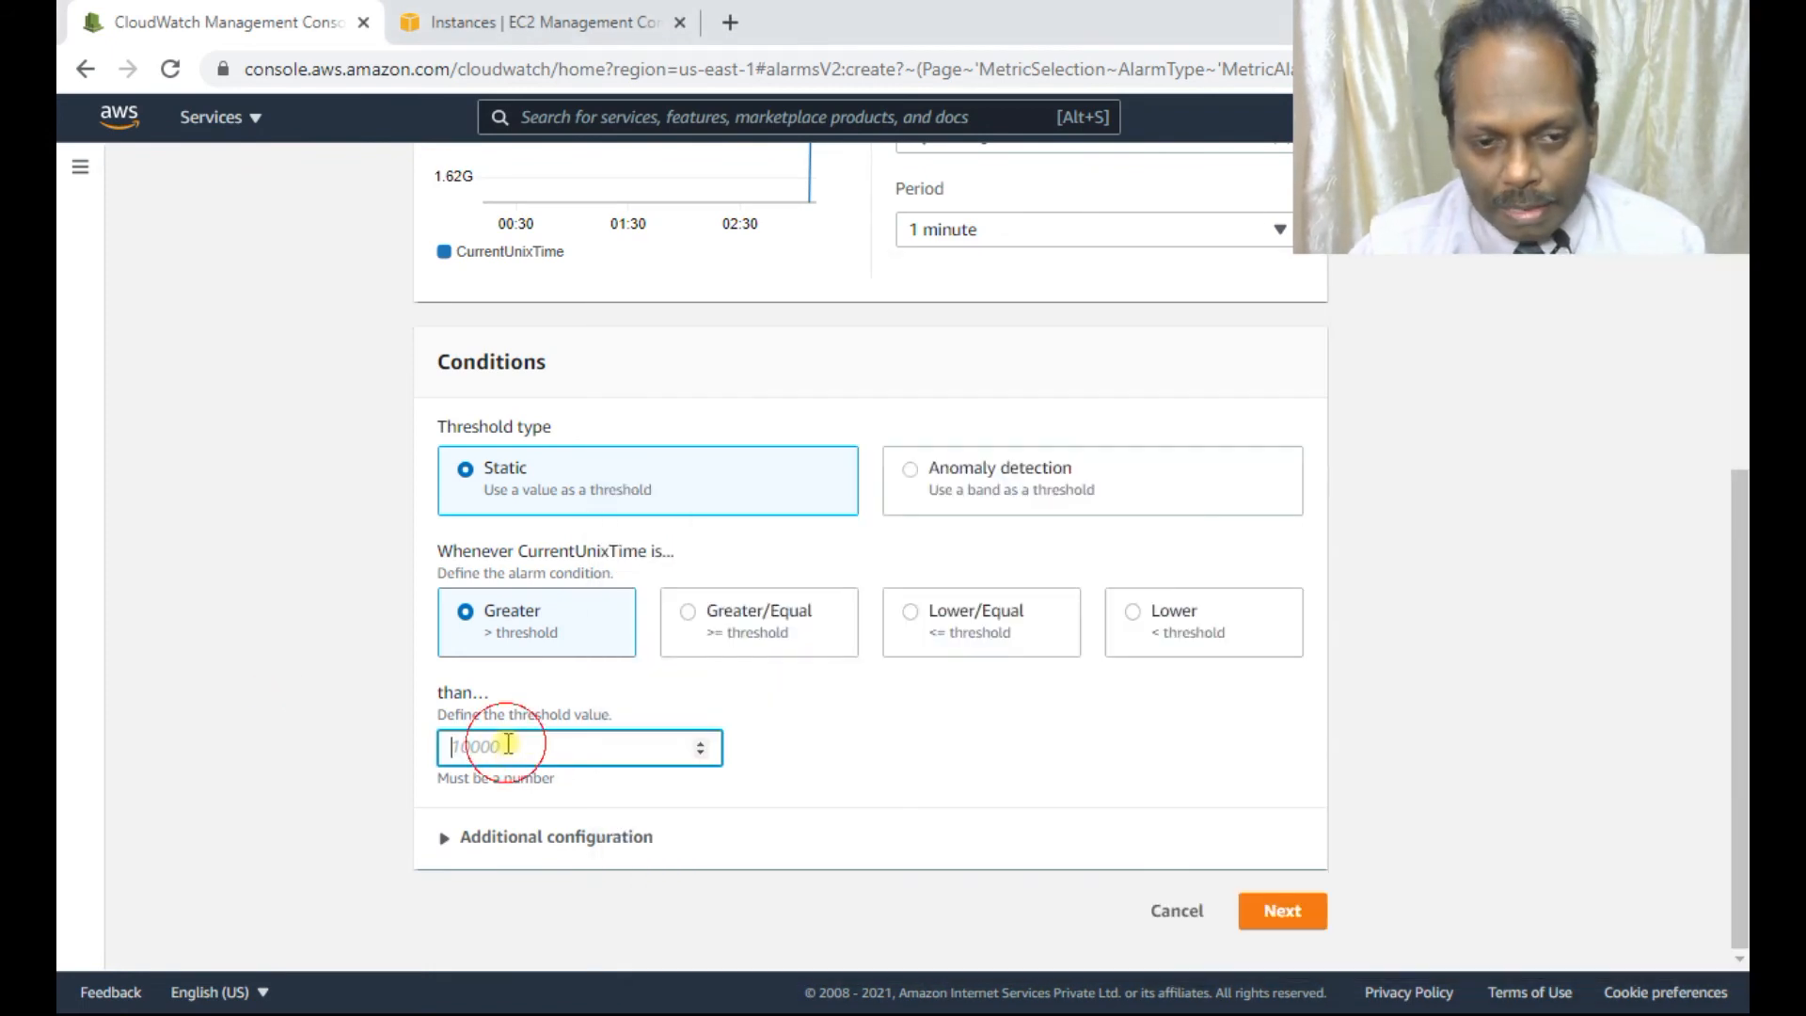
pyautogui.hotkey('ctrl', 'v')
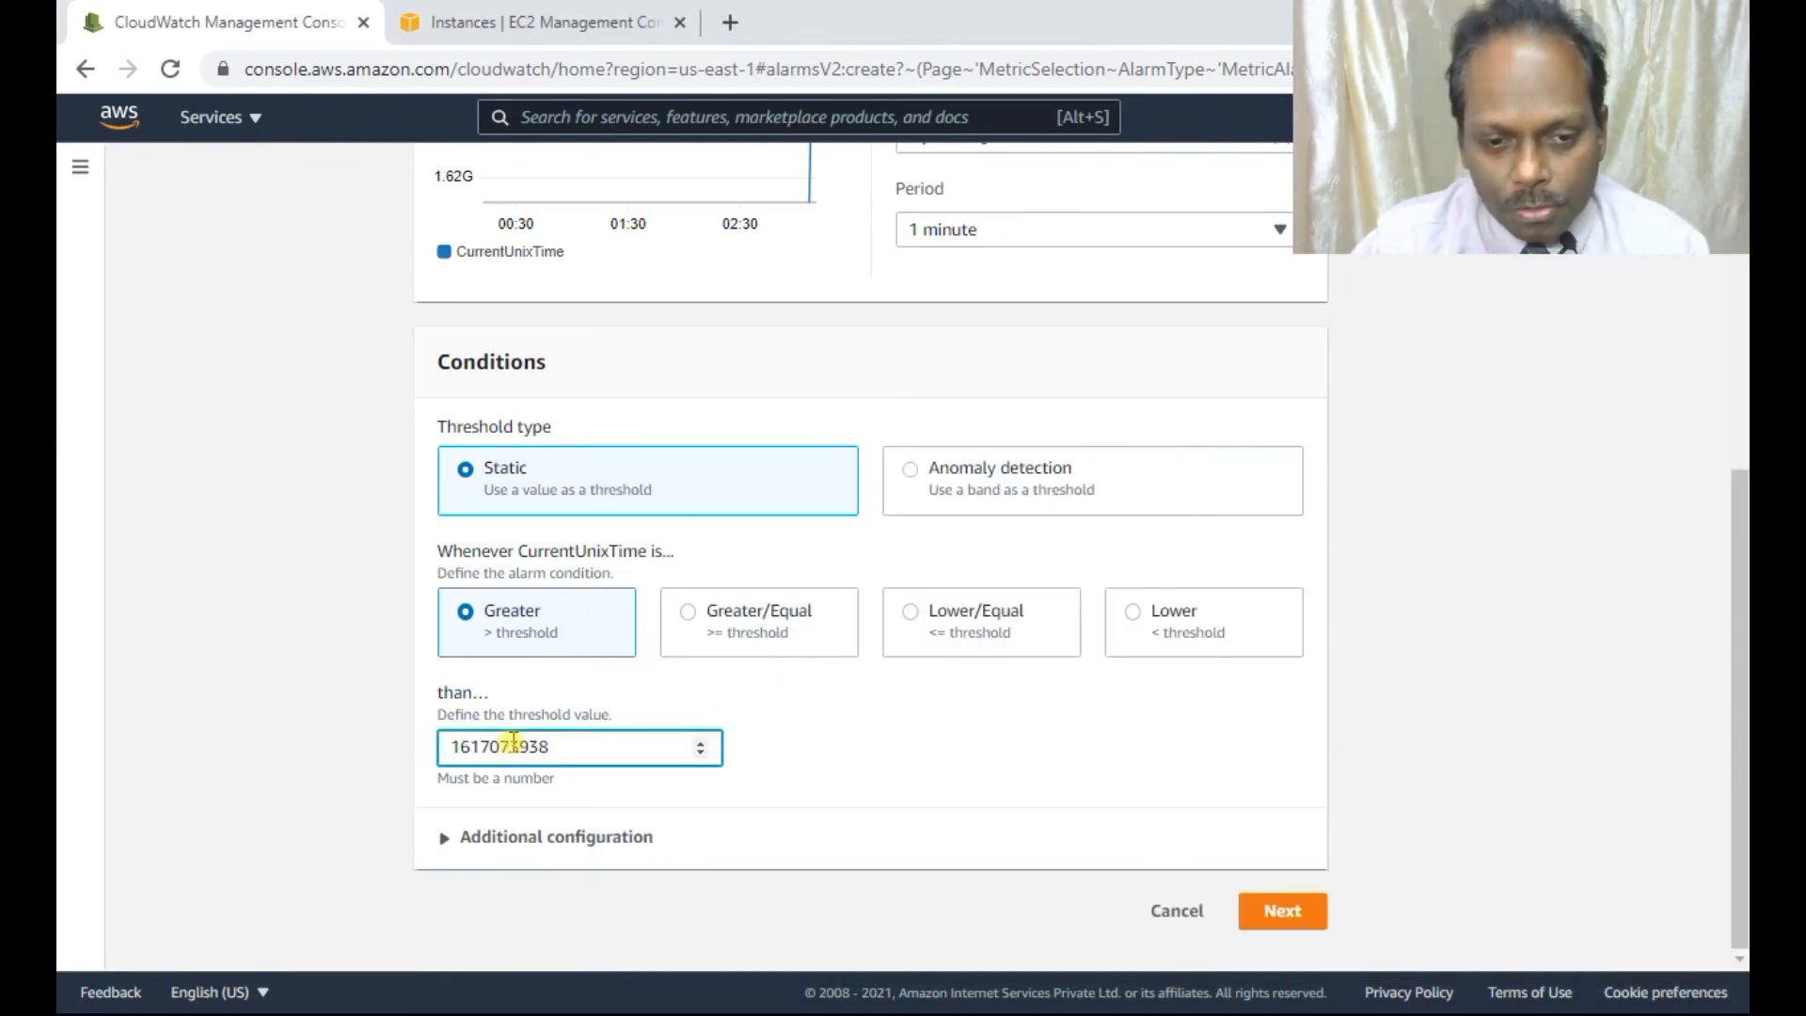
pyautogui.click(599, 838)
pyautogui.scroll(-3, 818, 738)
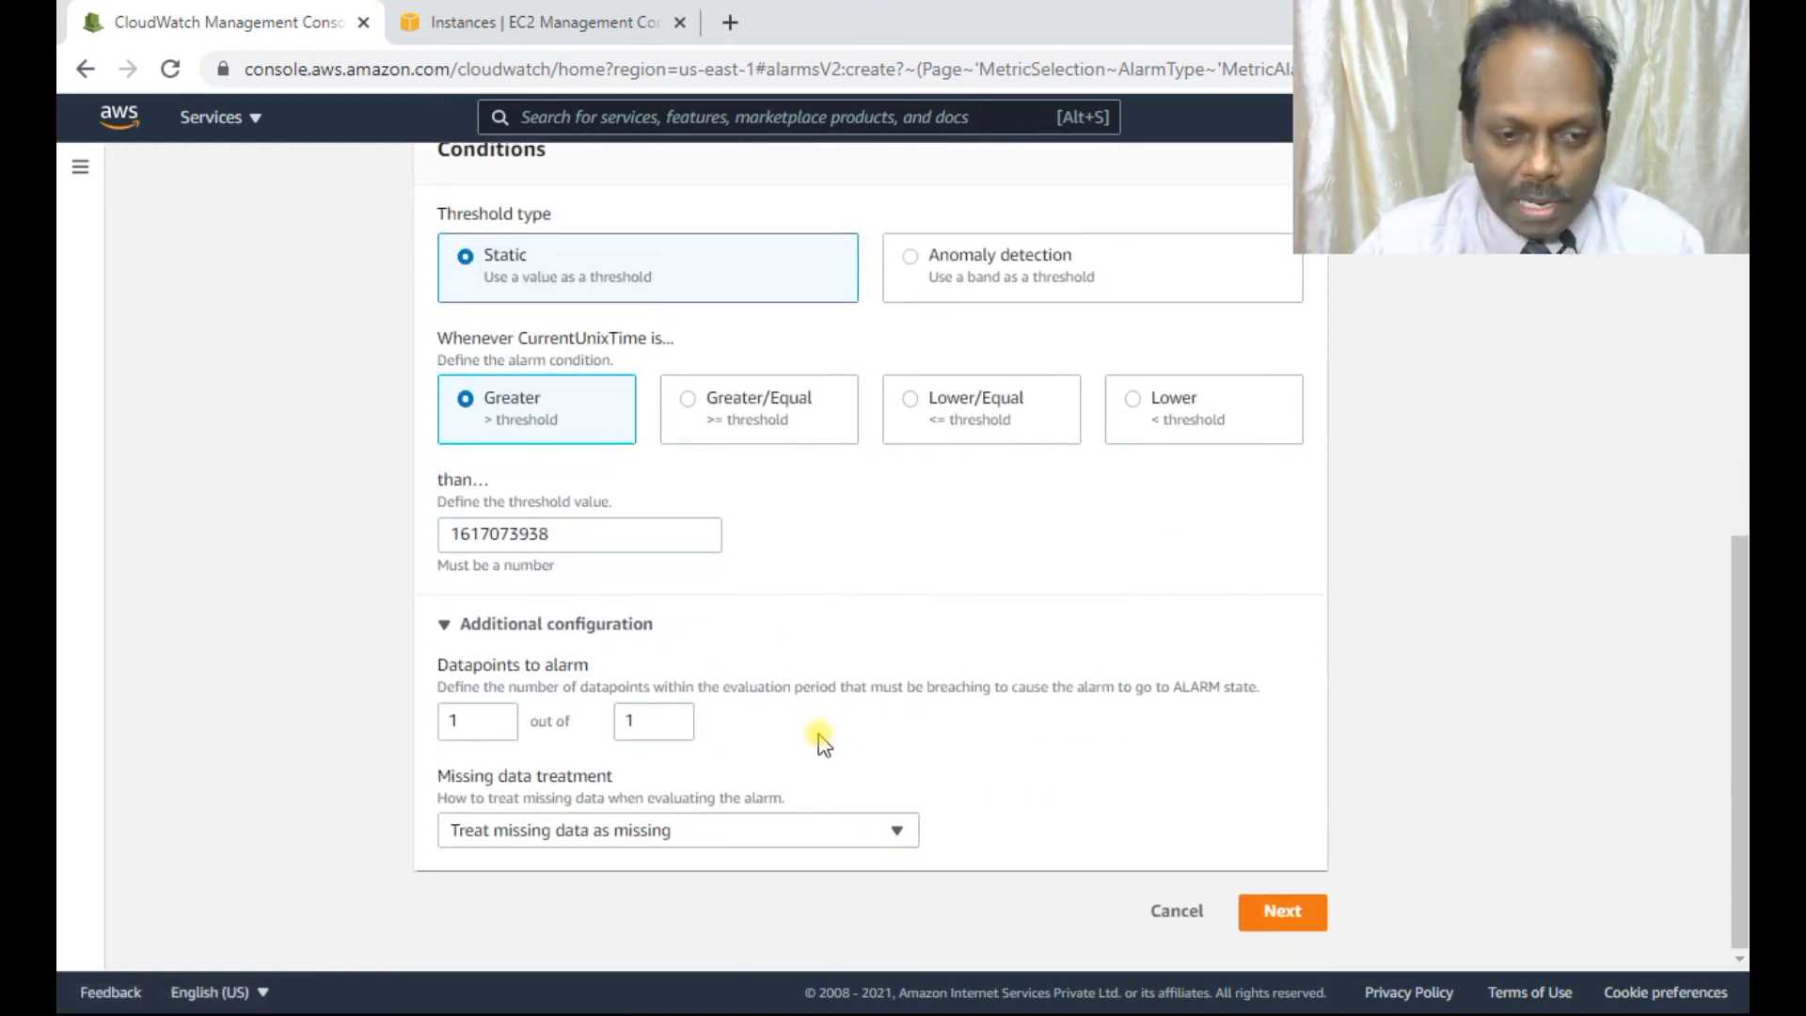
# Move to the alarm actions, choose a new SNS topic, and name it alarm.
pyautogui.click(1282, 915)
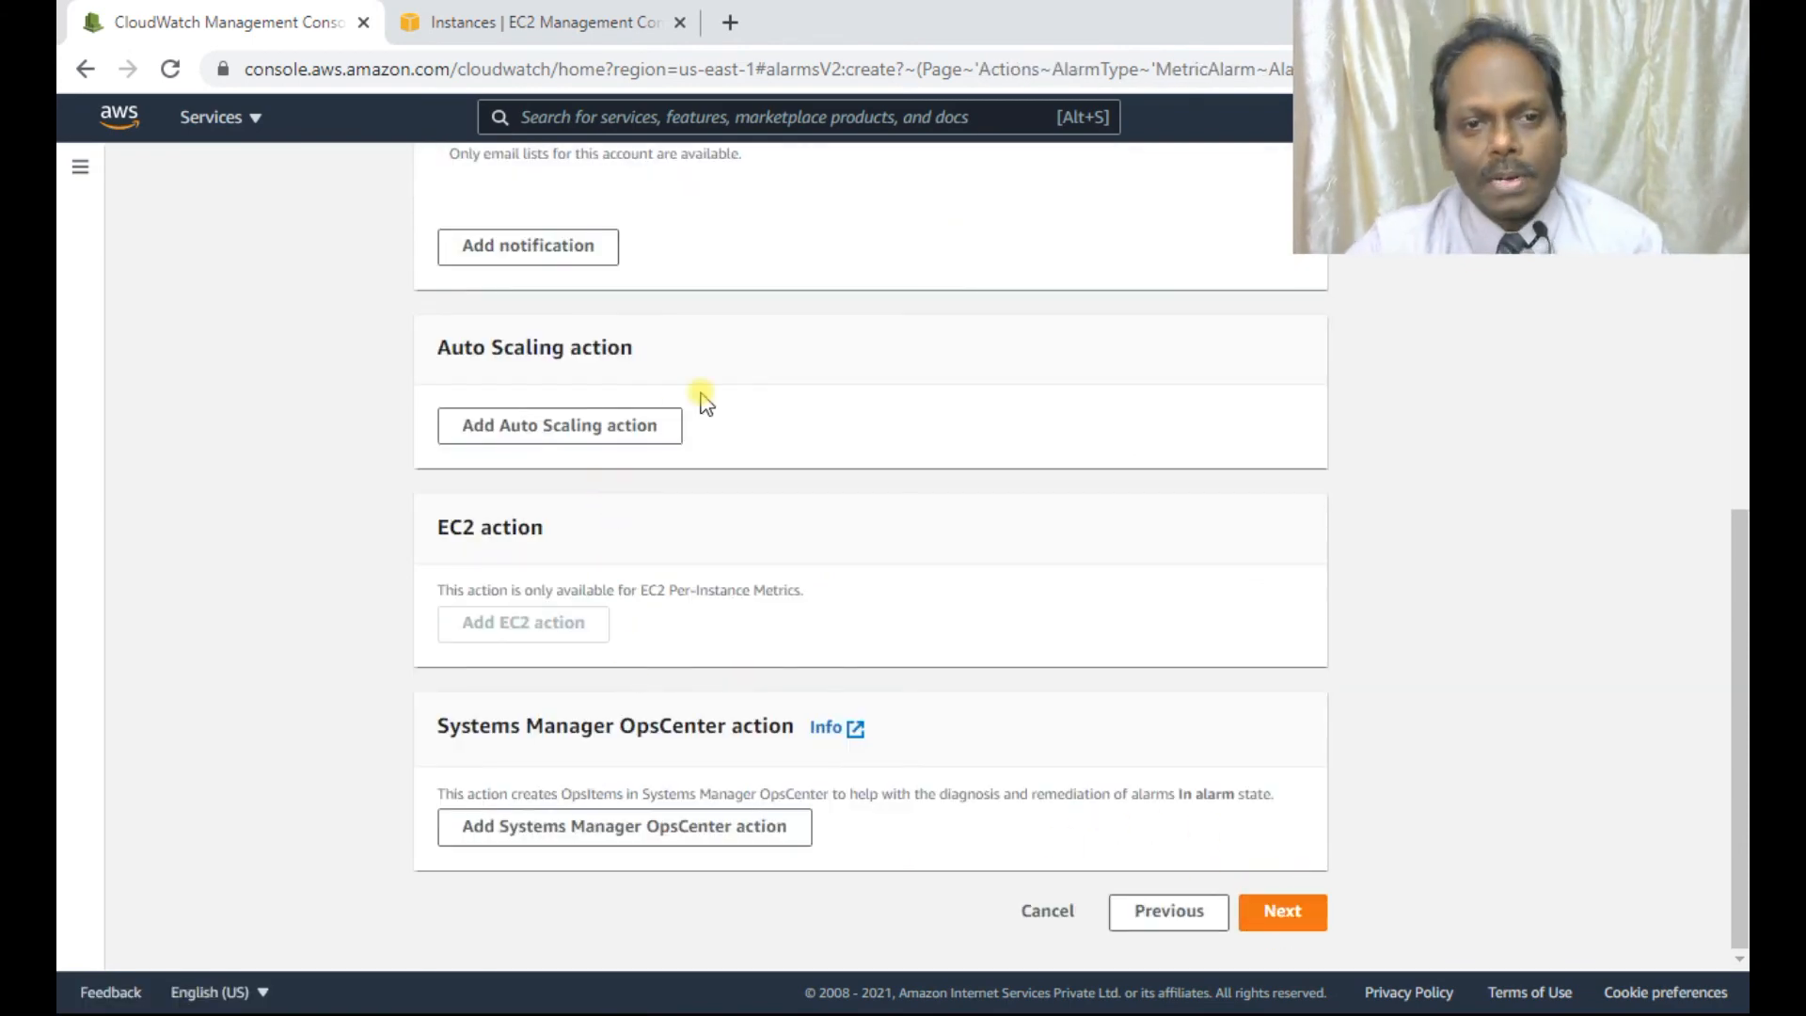
pyautogui.scroll(4, 701, 402)
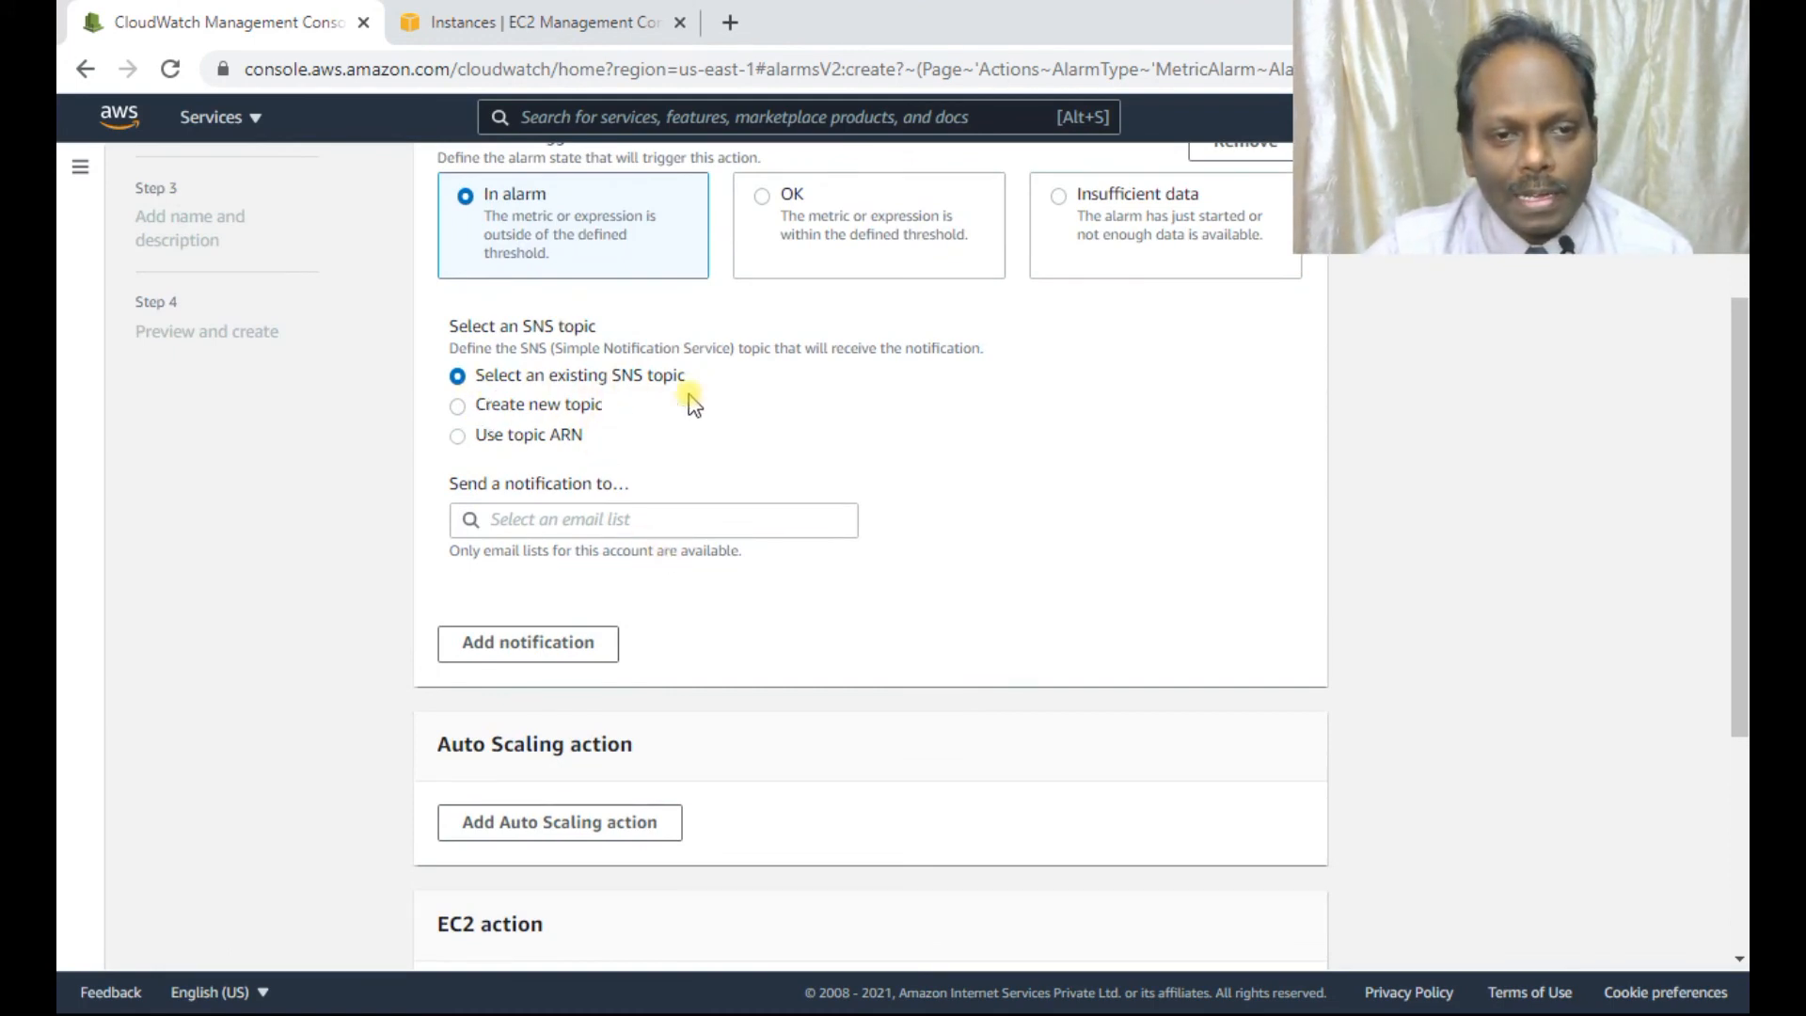
pyautogui.click(569, 406)
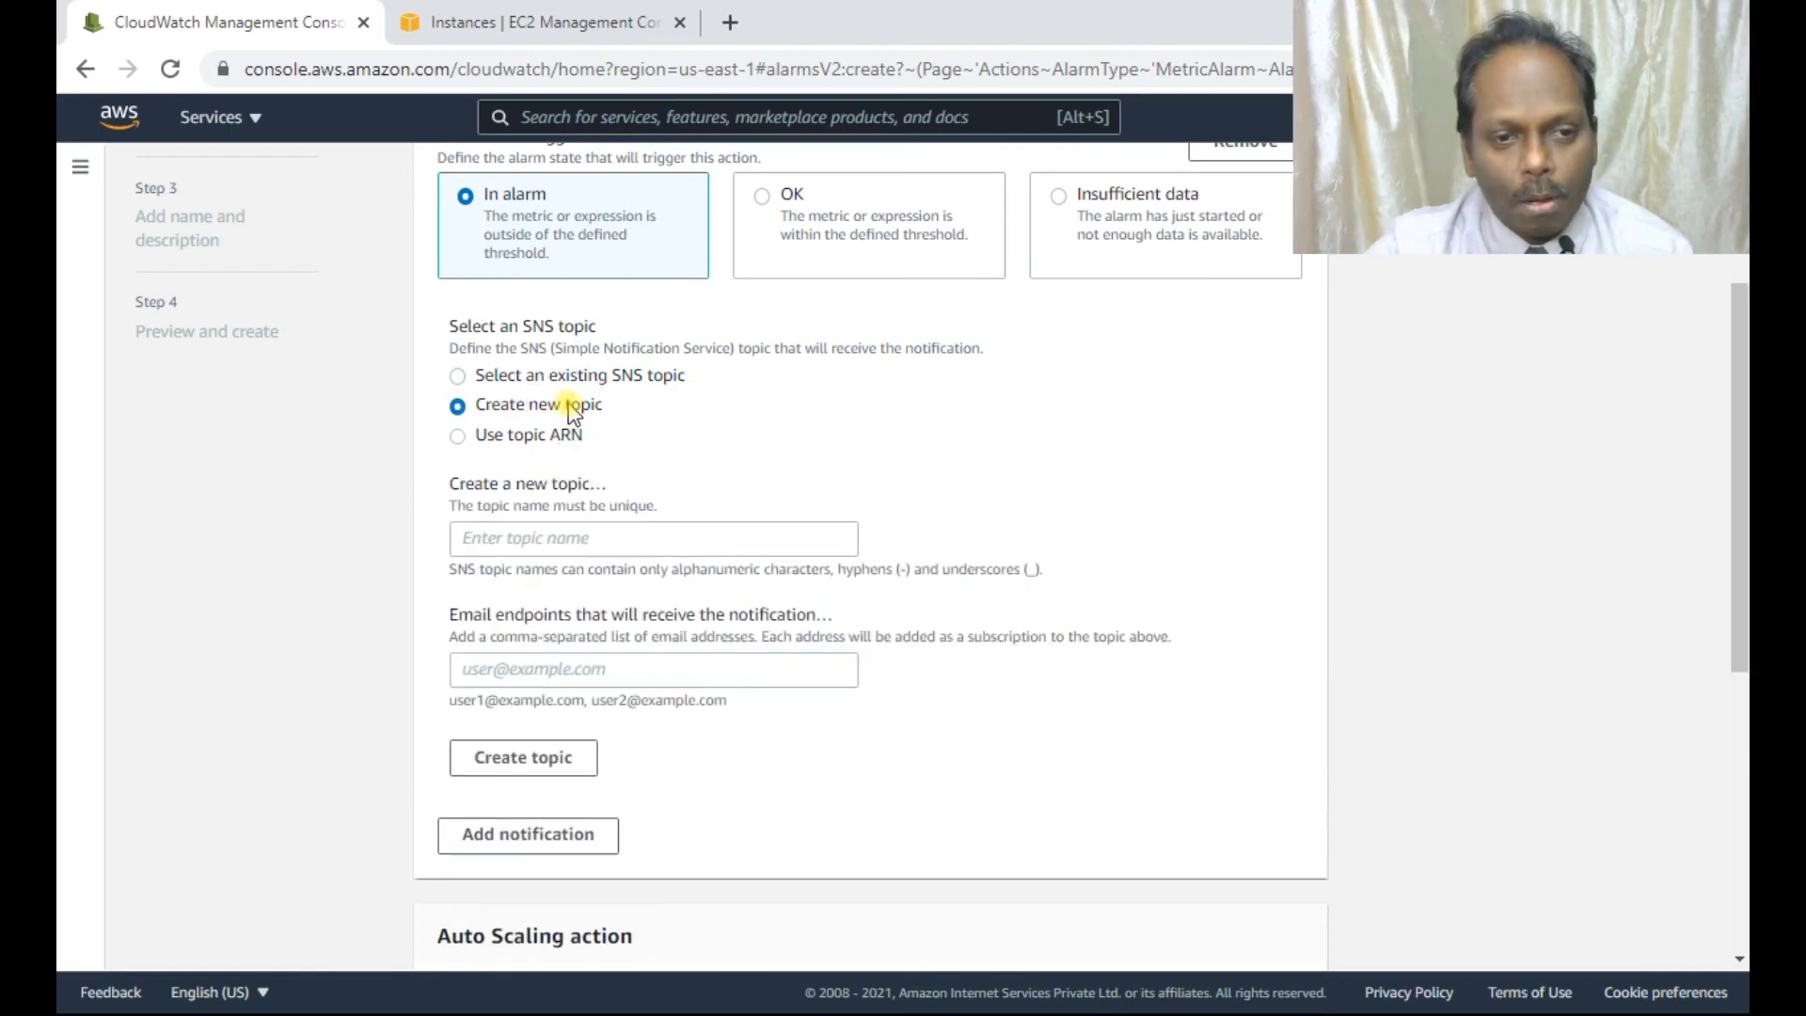
pyautogui.click(581, 542)
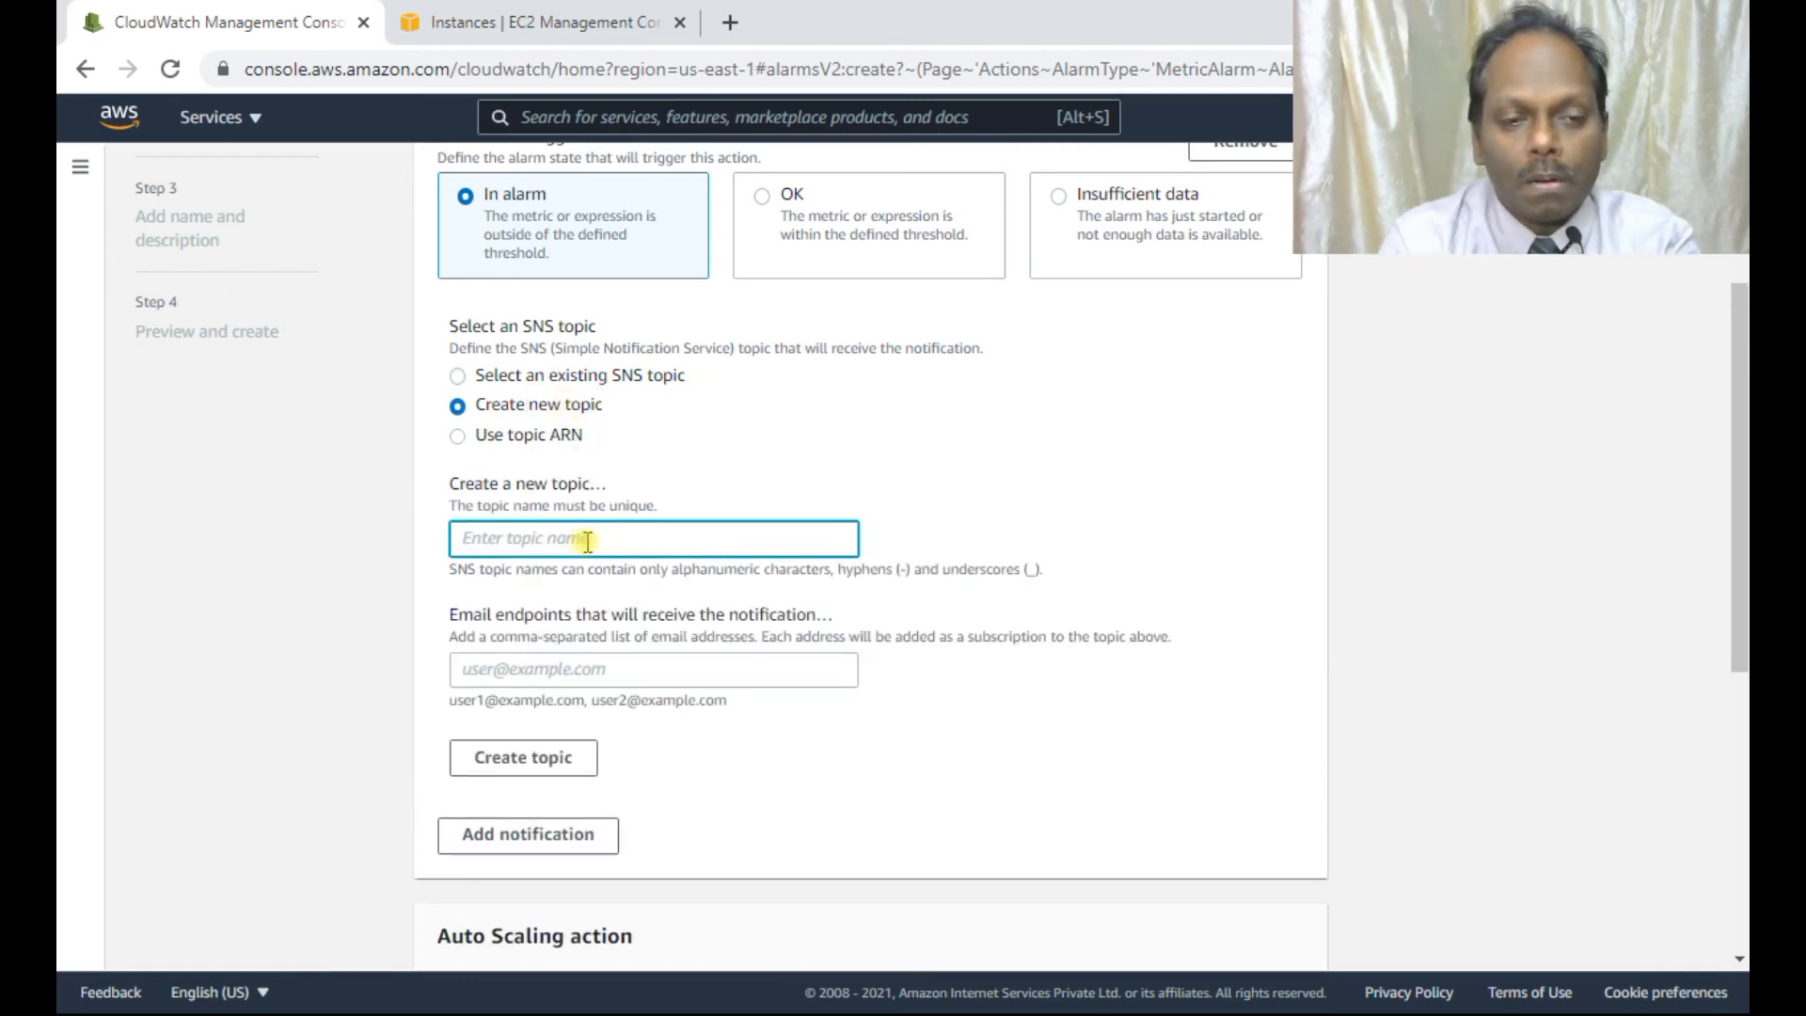
pyautogui.write('alarm')
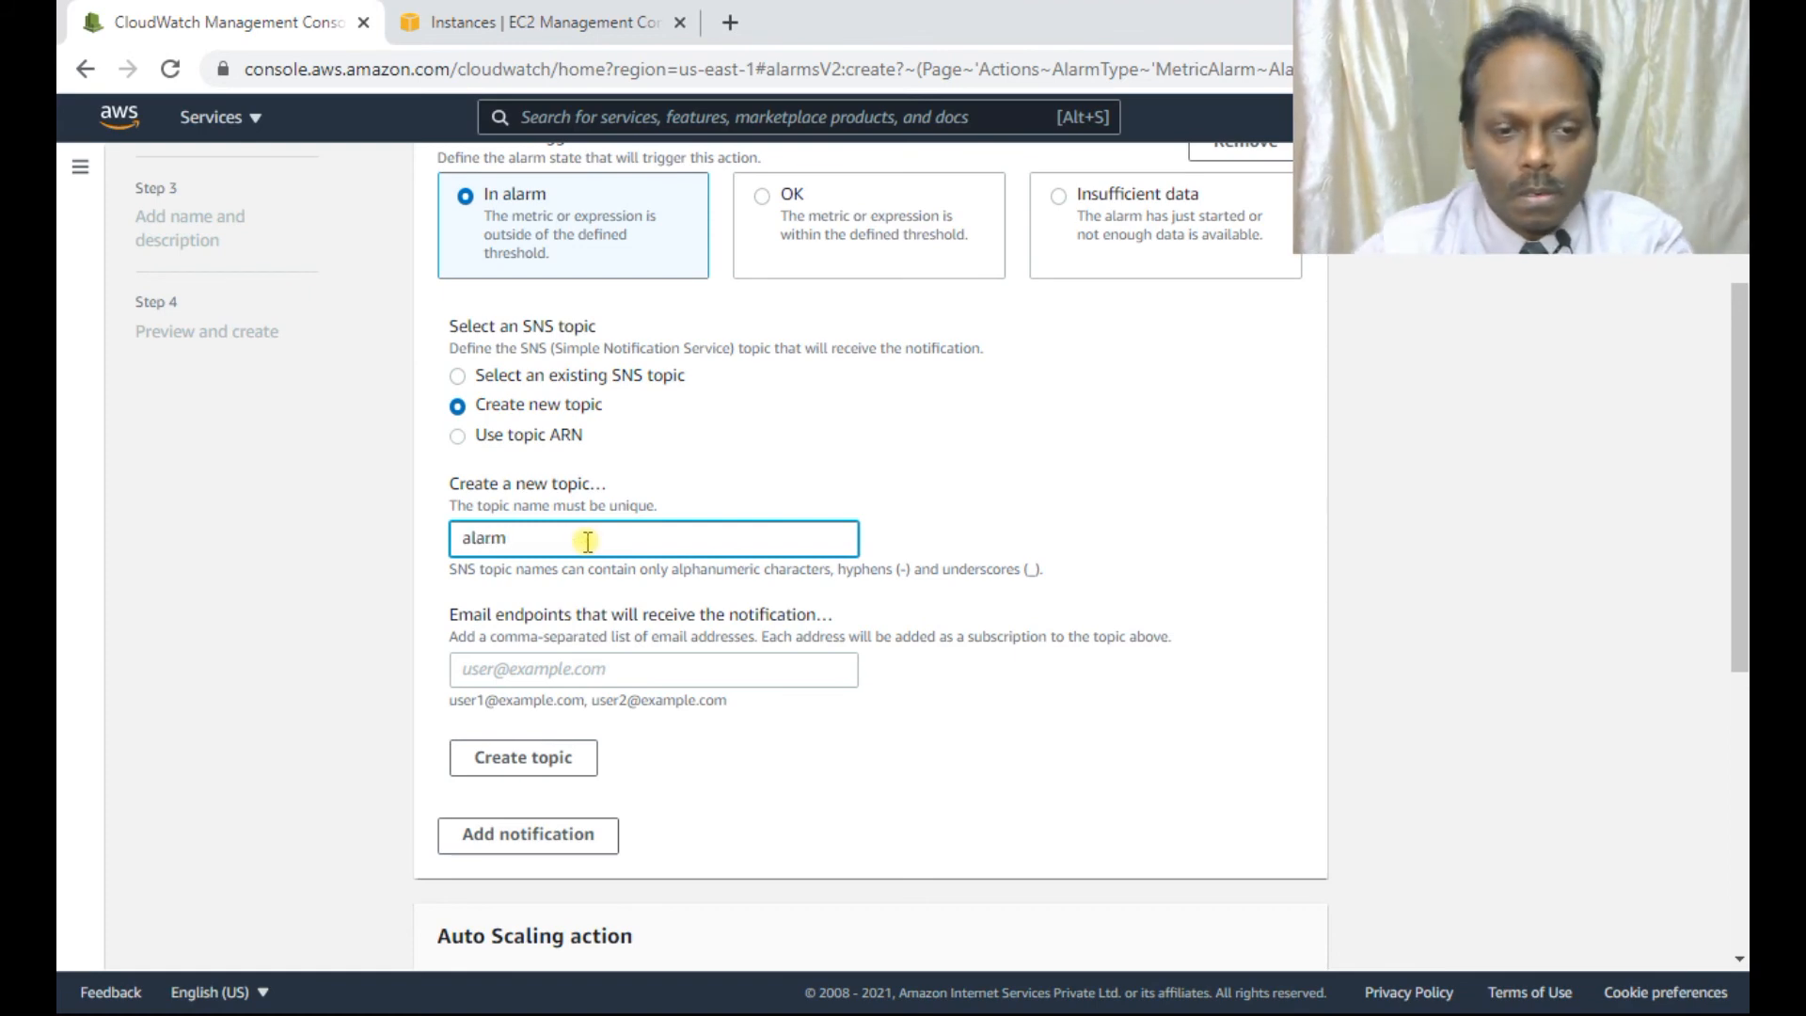
# Enter the notification email address, create the topic, and continue to naming the alarm.
pyautogui.click(615, 673)
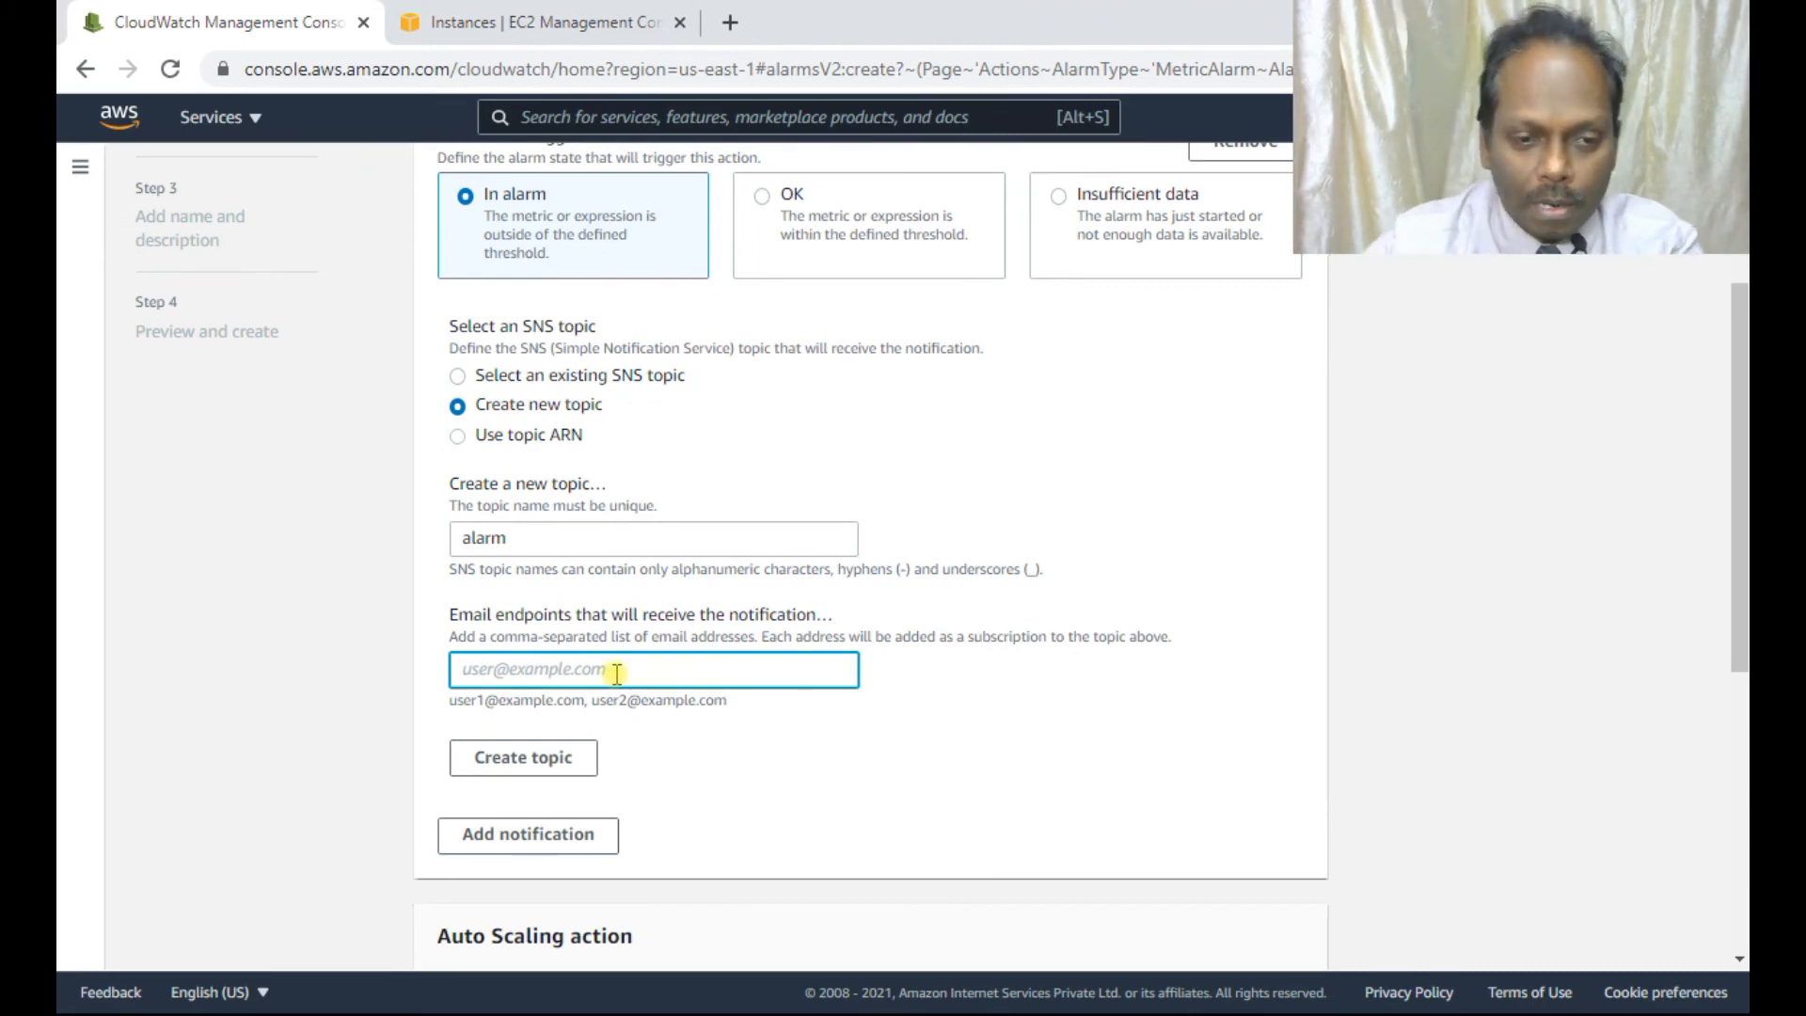
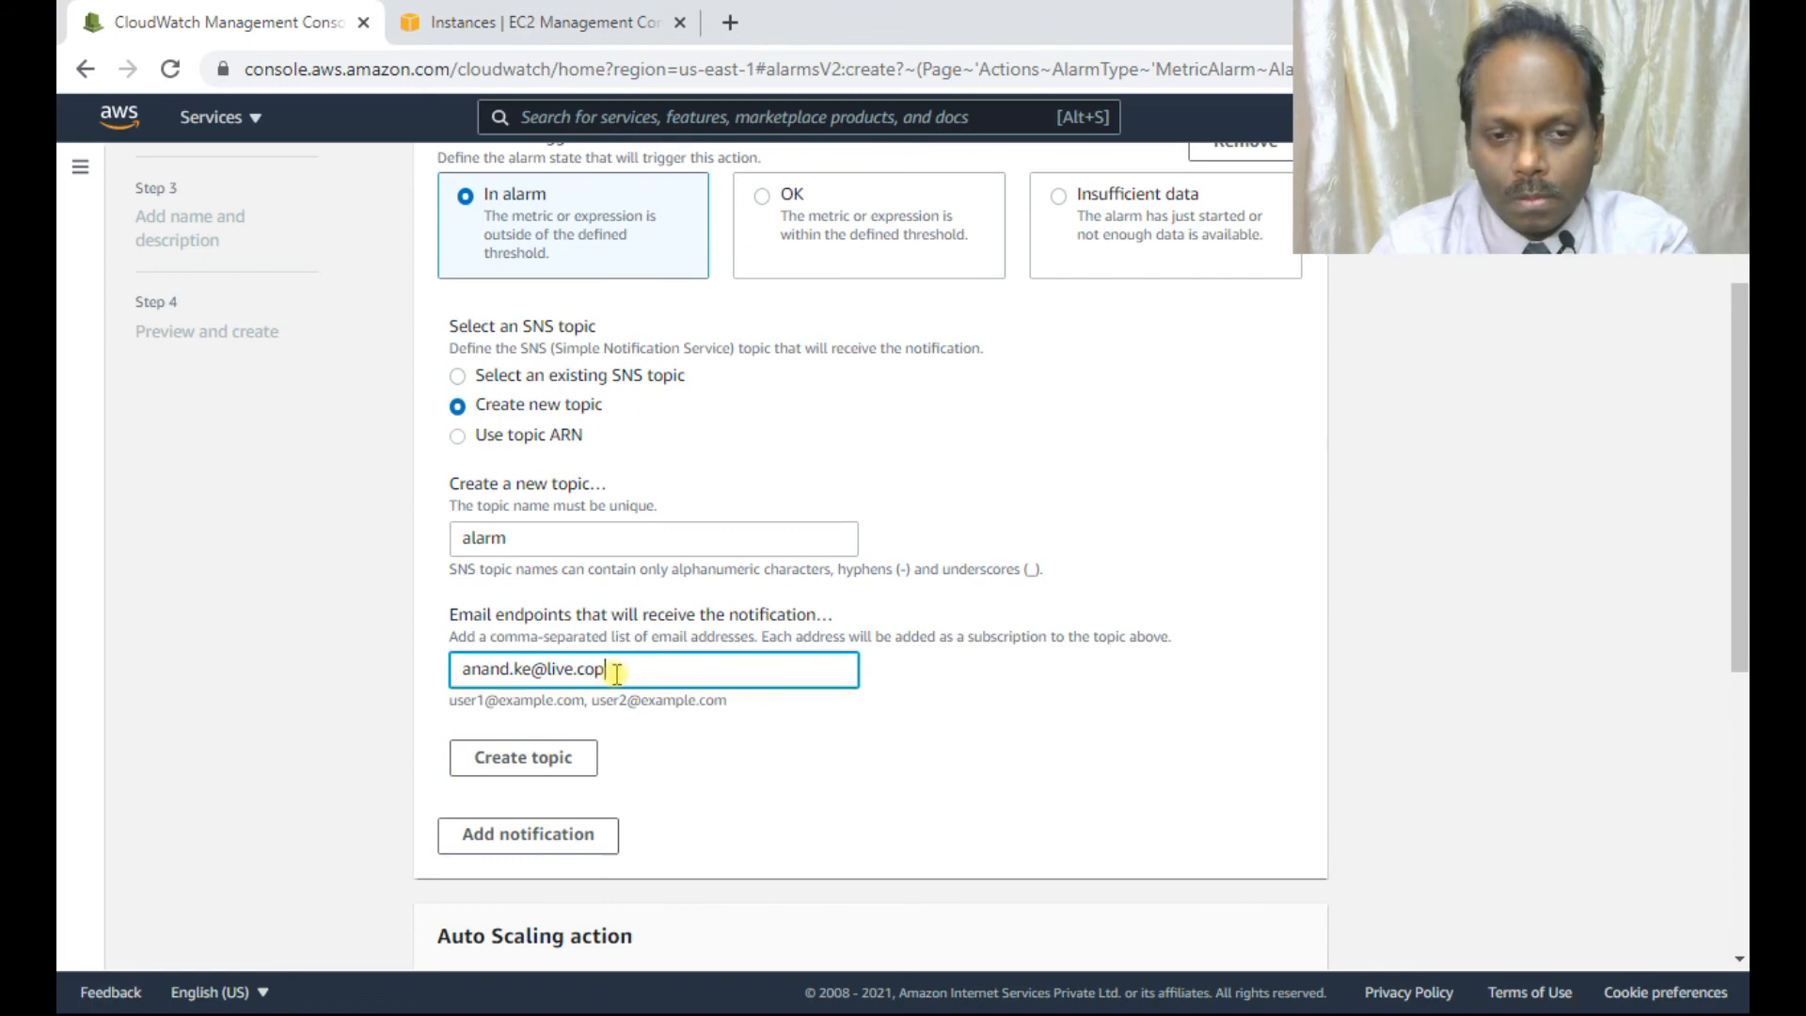
pyautogui.click(548, 760)
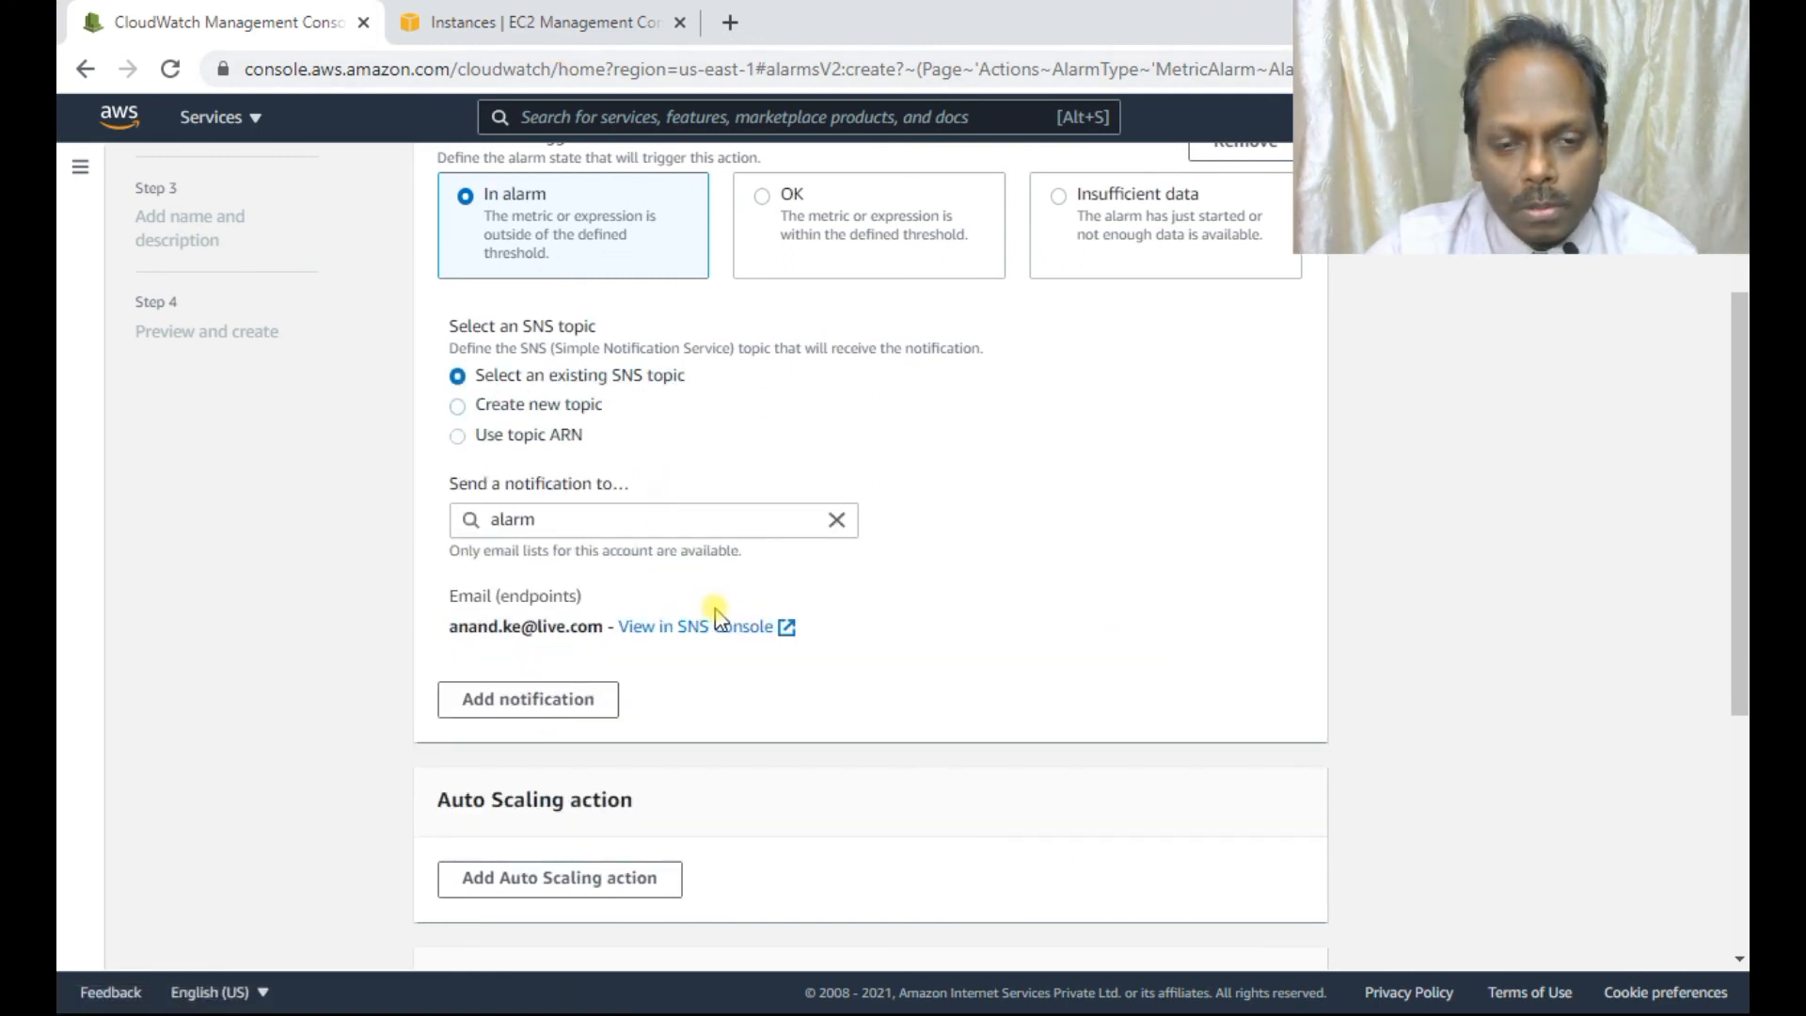
pyautogui.scroll(-3, 687, 640)
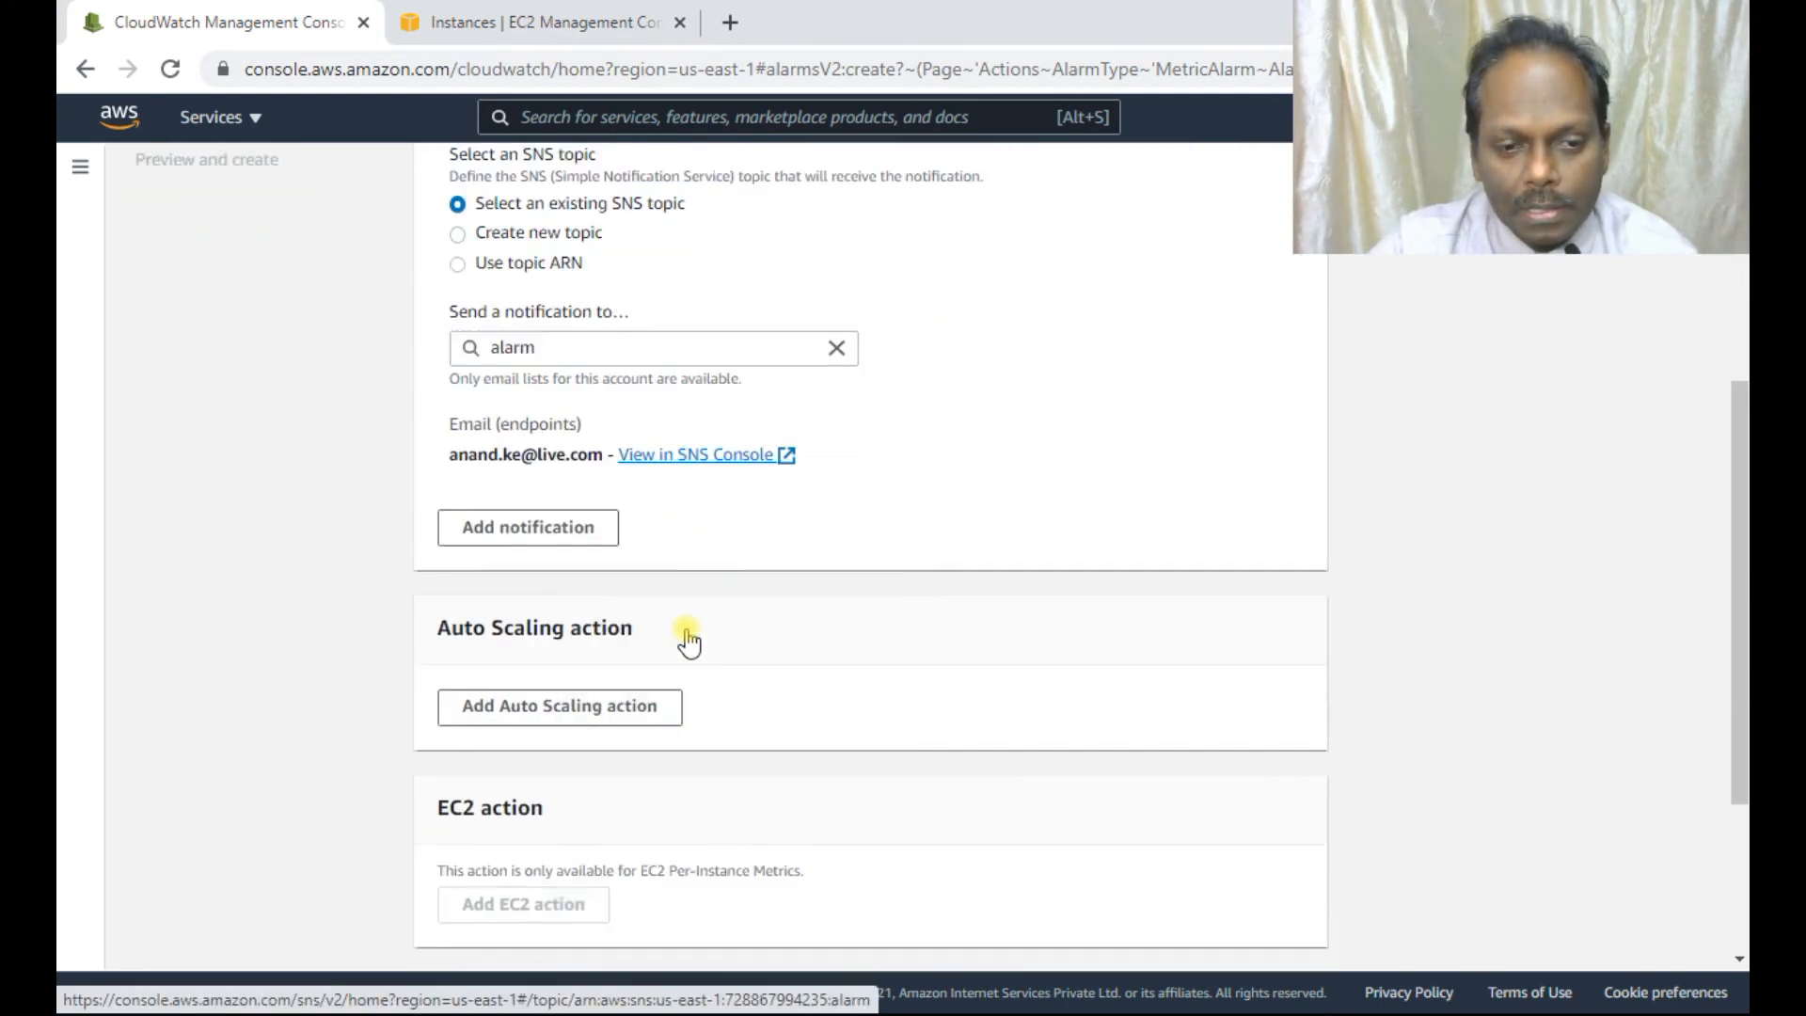
pyautogui.scroll(1, 686, 635)
pyautogui.scroll(-3, 780, 550)
pyautogui.scroll(-1, 780, 550)
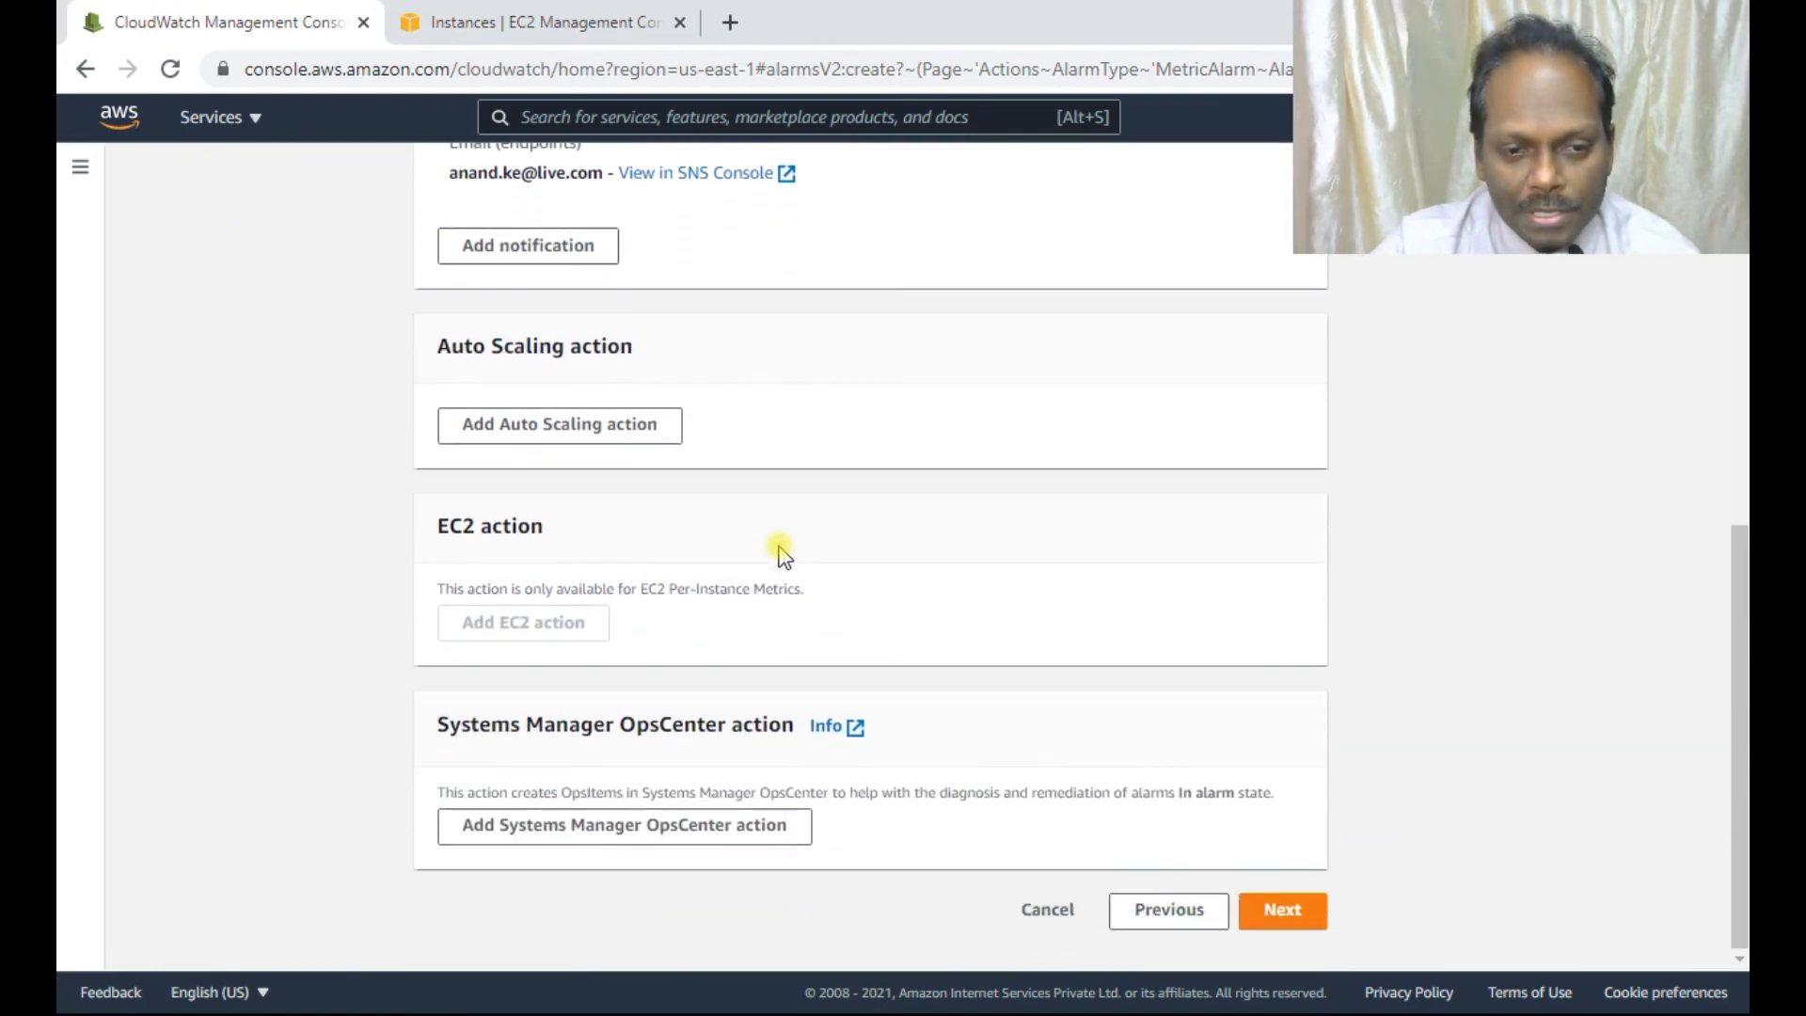
pyautogui.click(1282, 911)
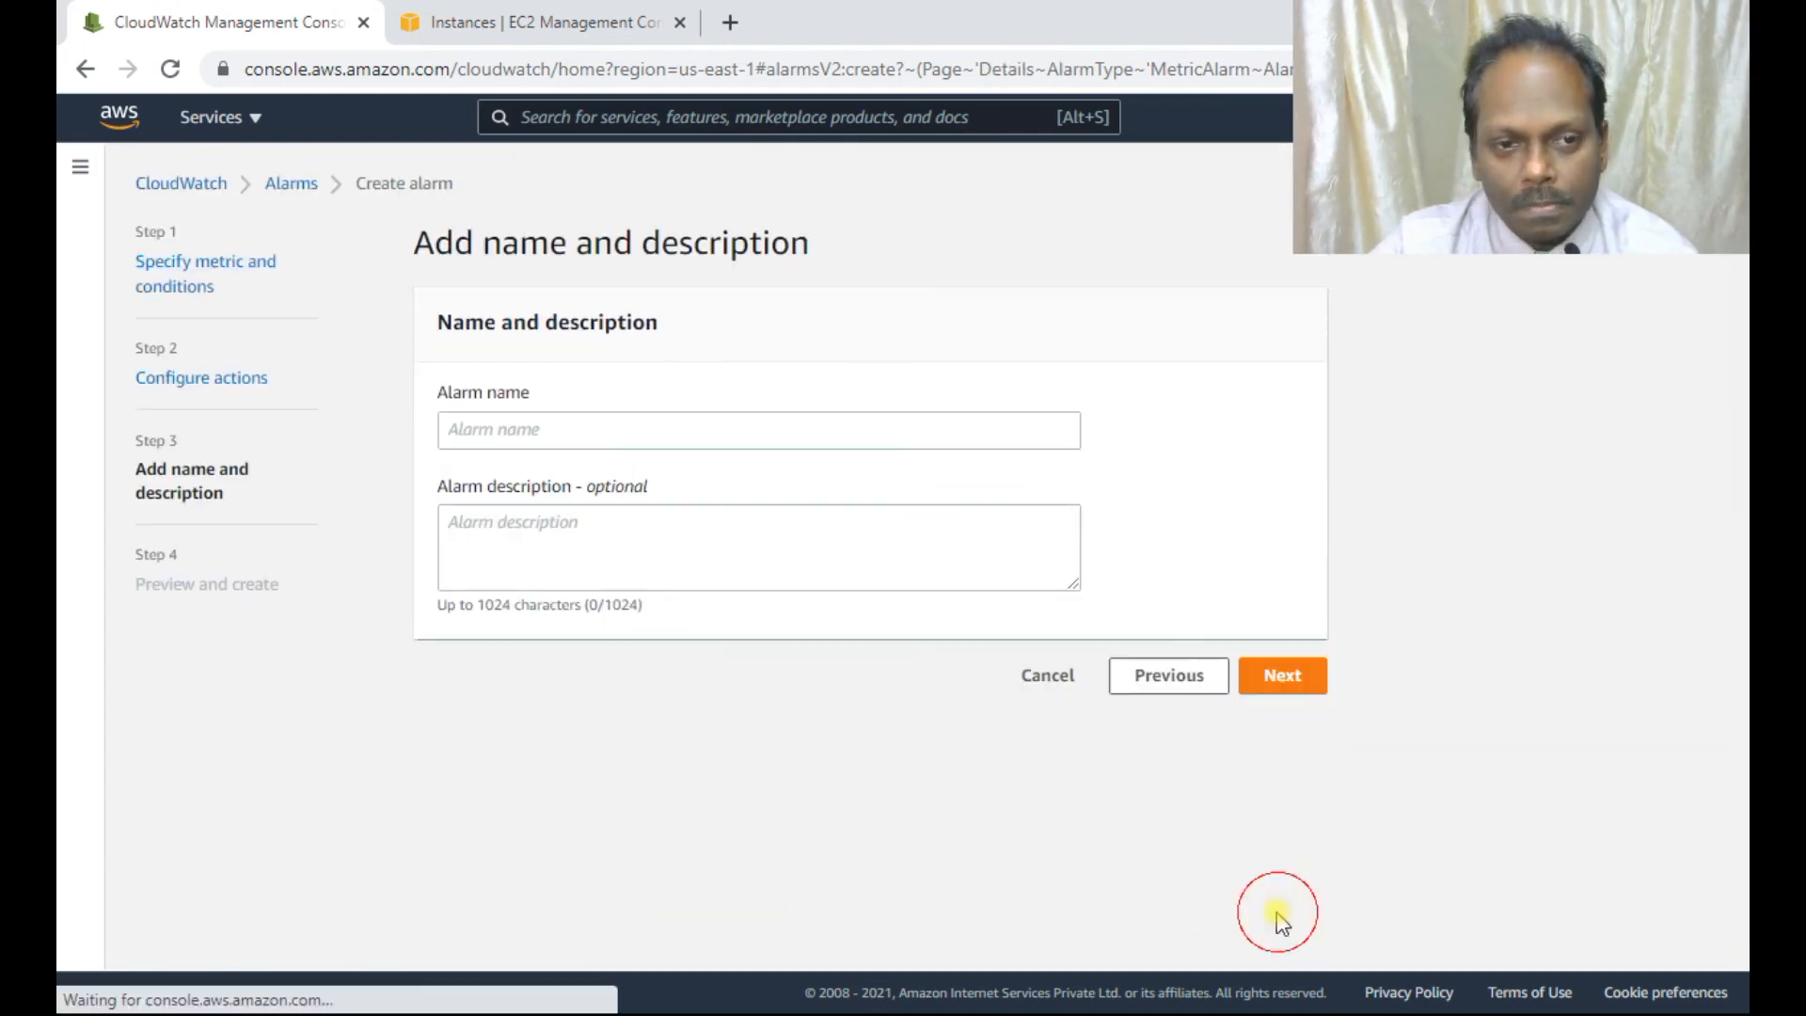
# Name the alarm unixalarm, review the preview, and create it.
pyautogui.click(490, 428)
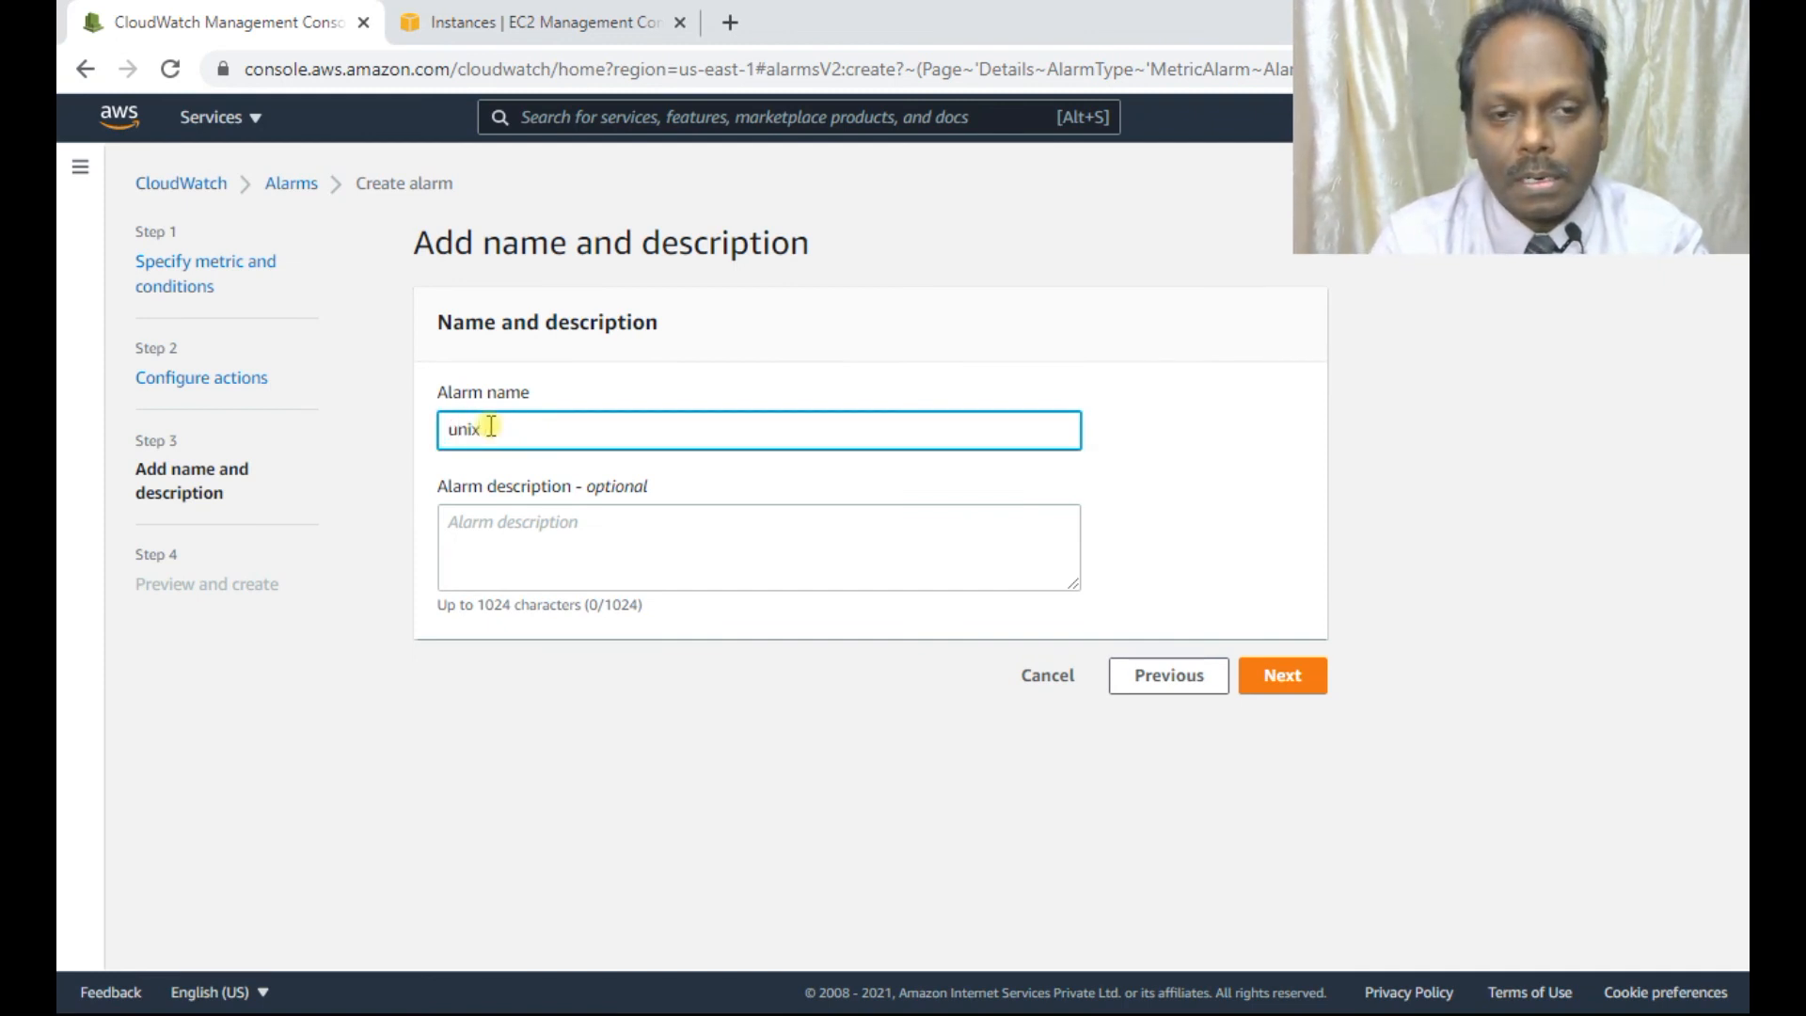
pyautogui.write('unixalrm')
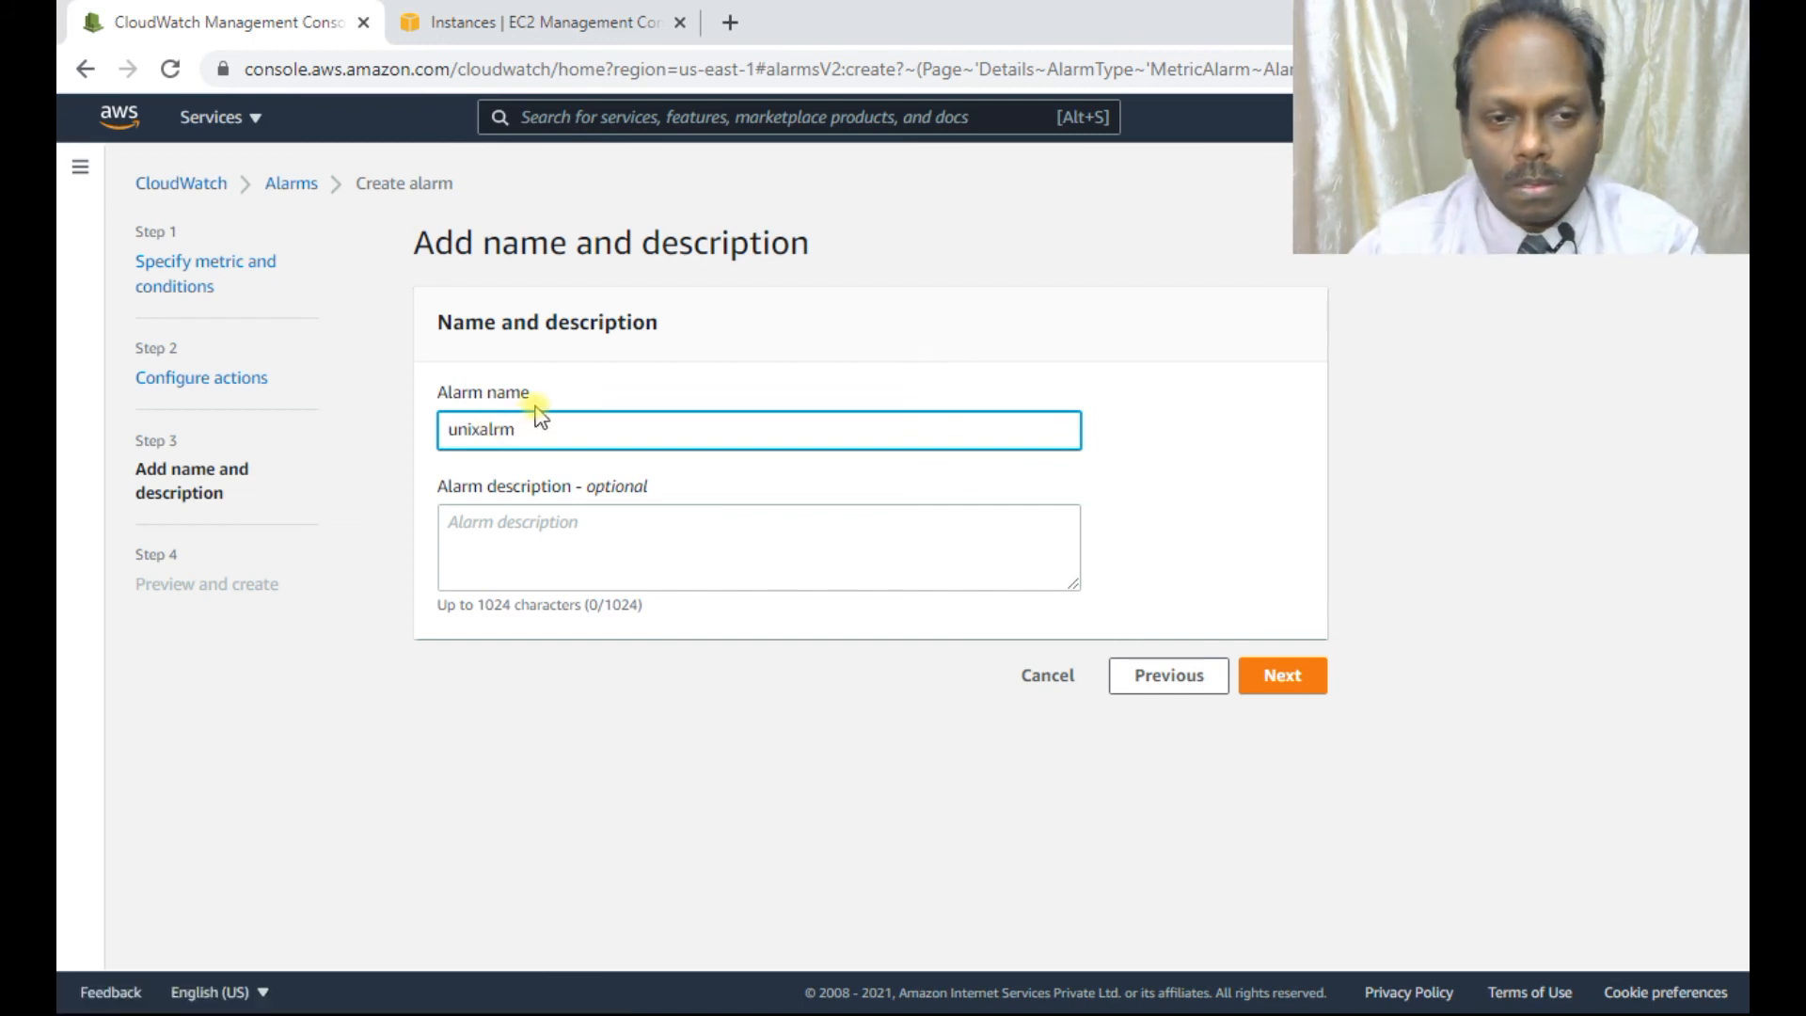
pyautogui.press('BackSpace')
pyautogui.press('BackSpace')
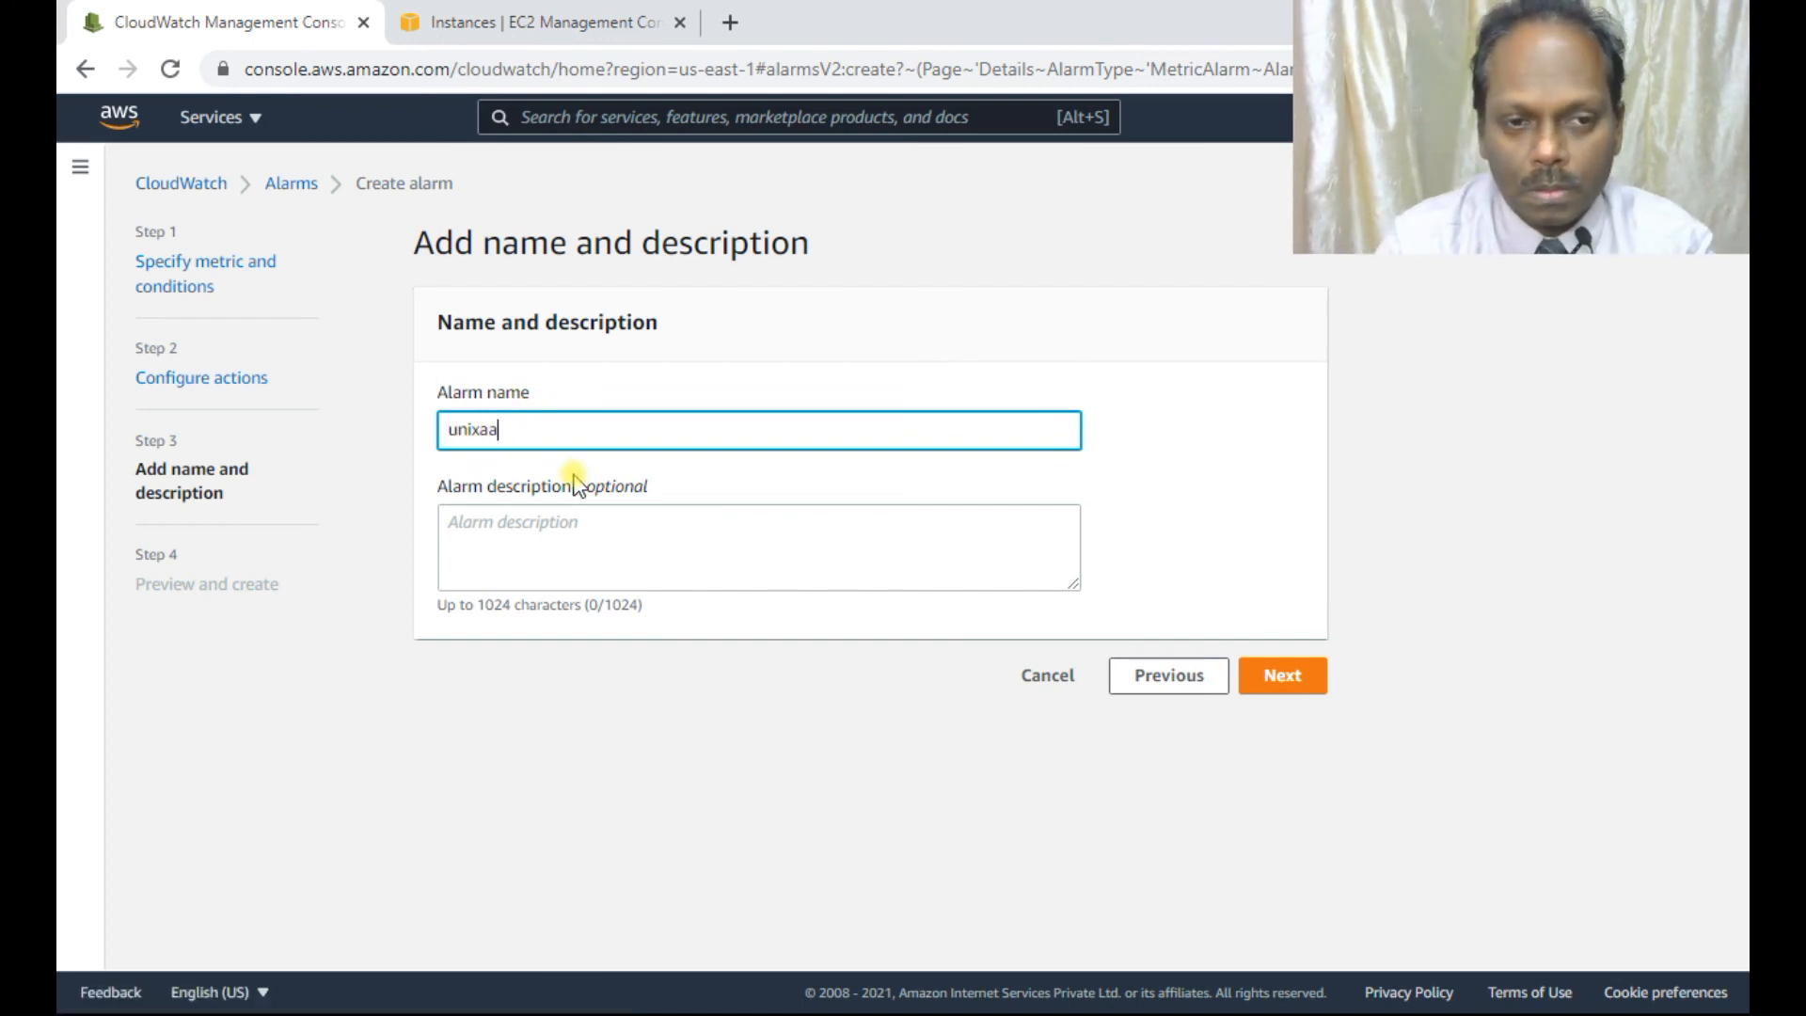
pyautogui.write('larm')
pyautogui.click(1260, 677)
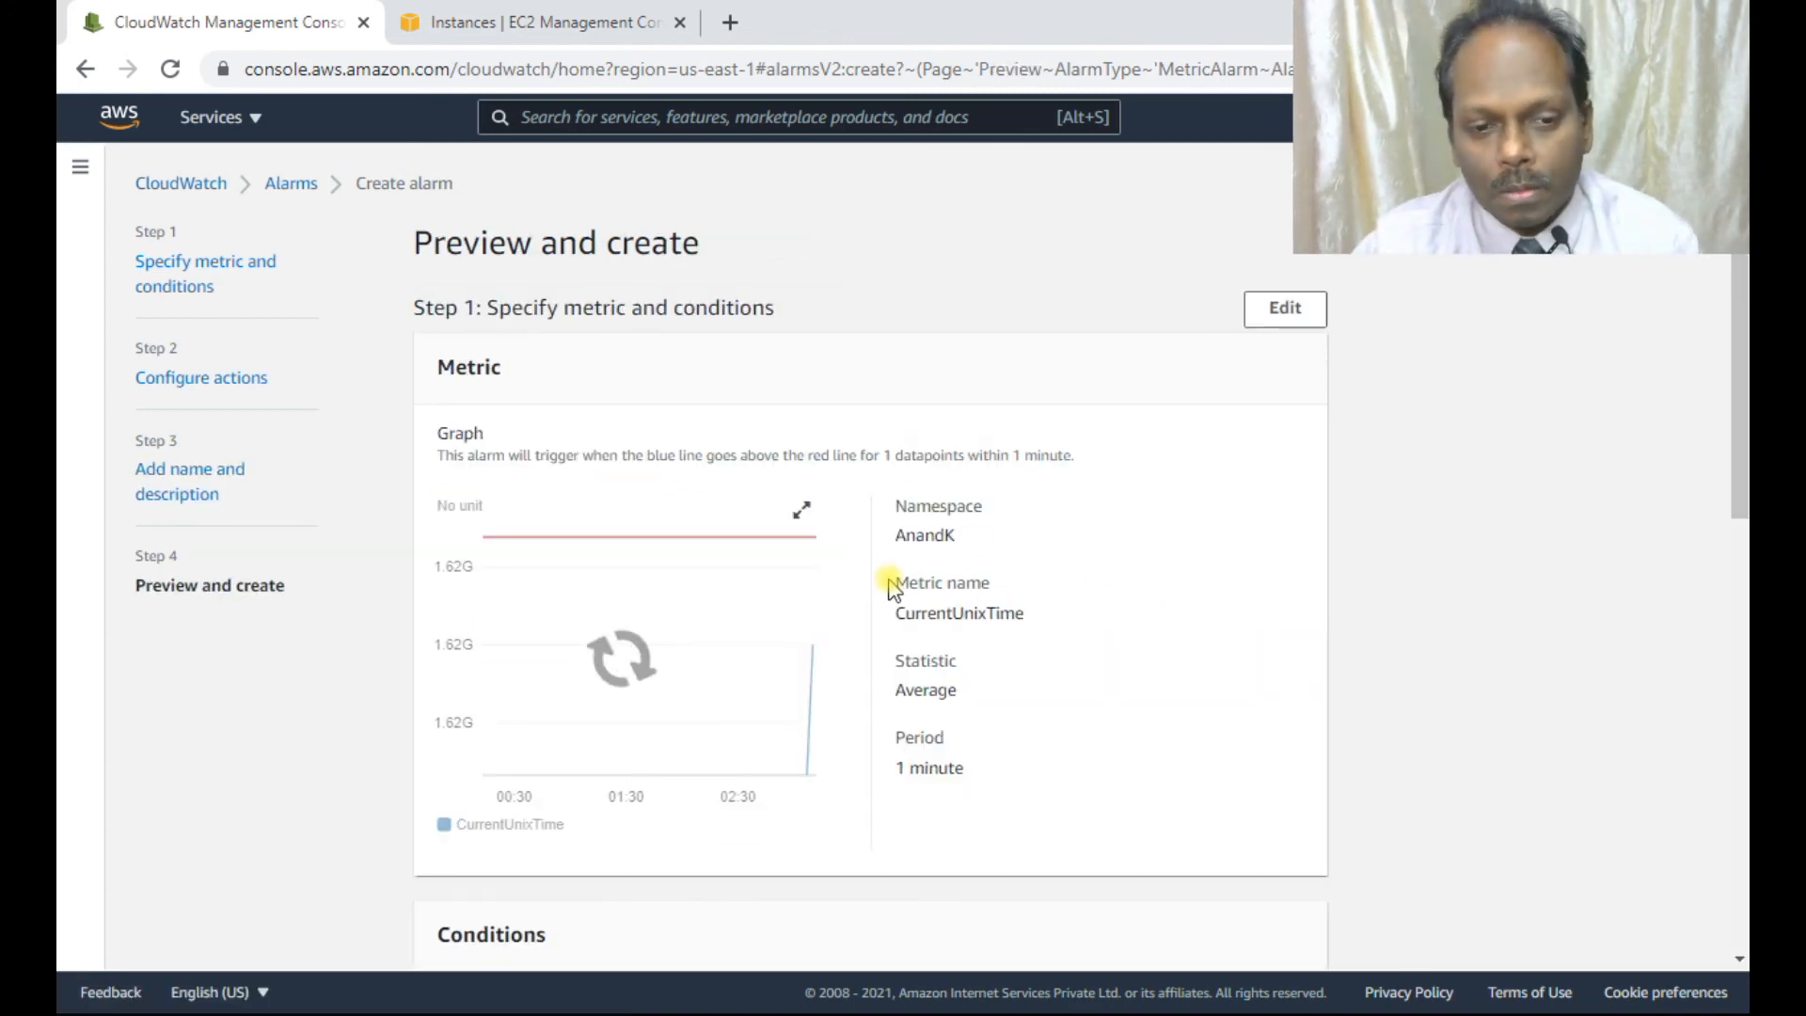
pyautogui.scroll(-6, 889, 578)
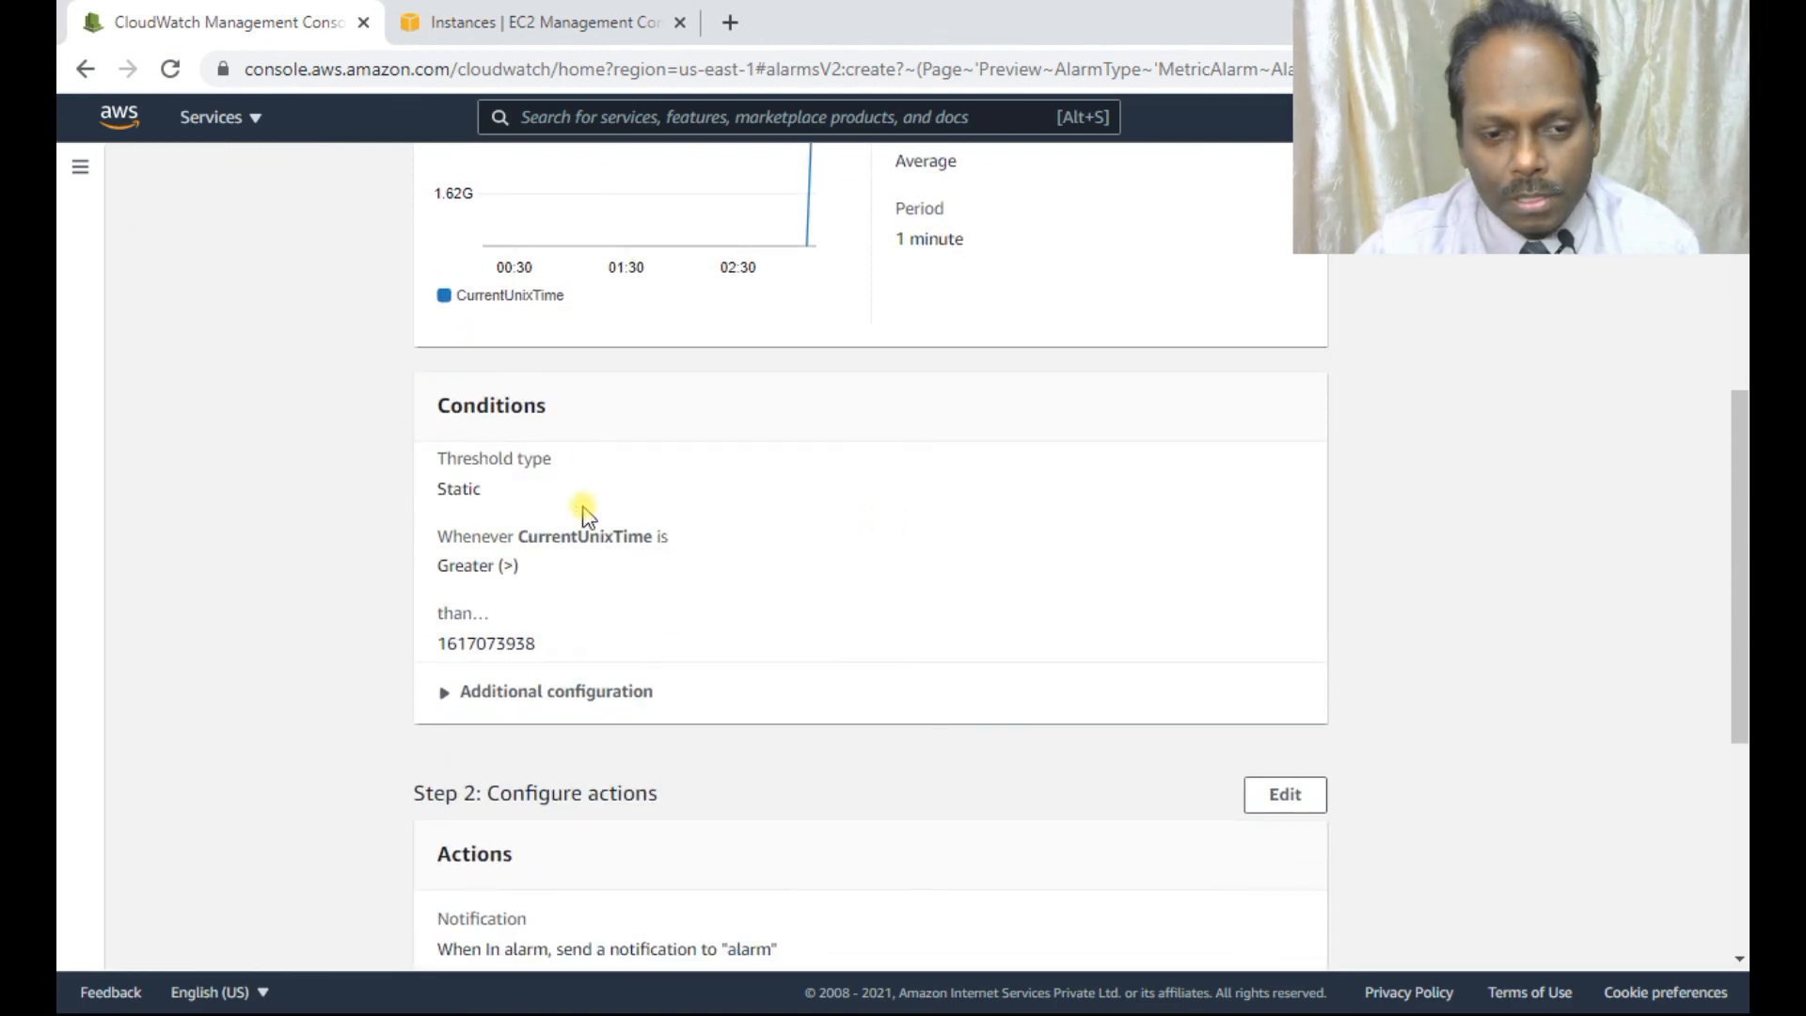
pyautogui.scroll(-5, 580, 513)
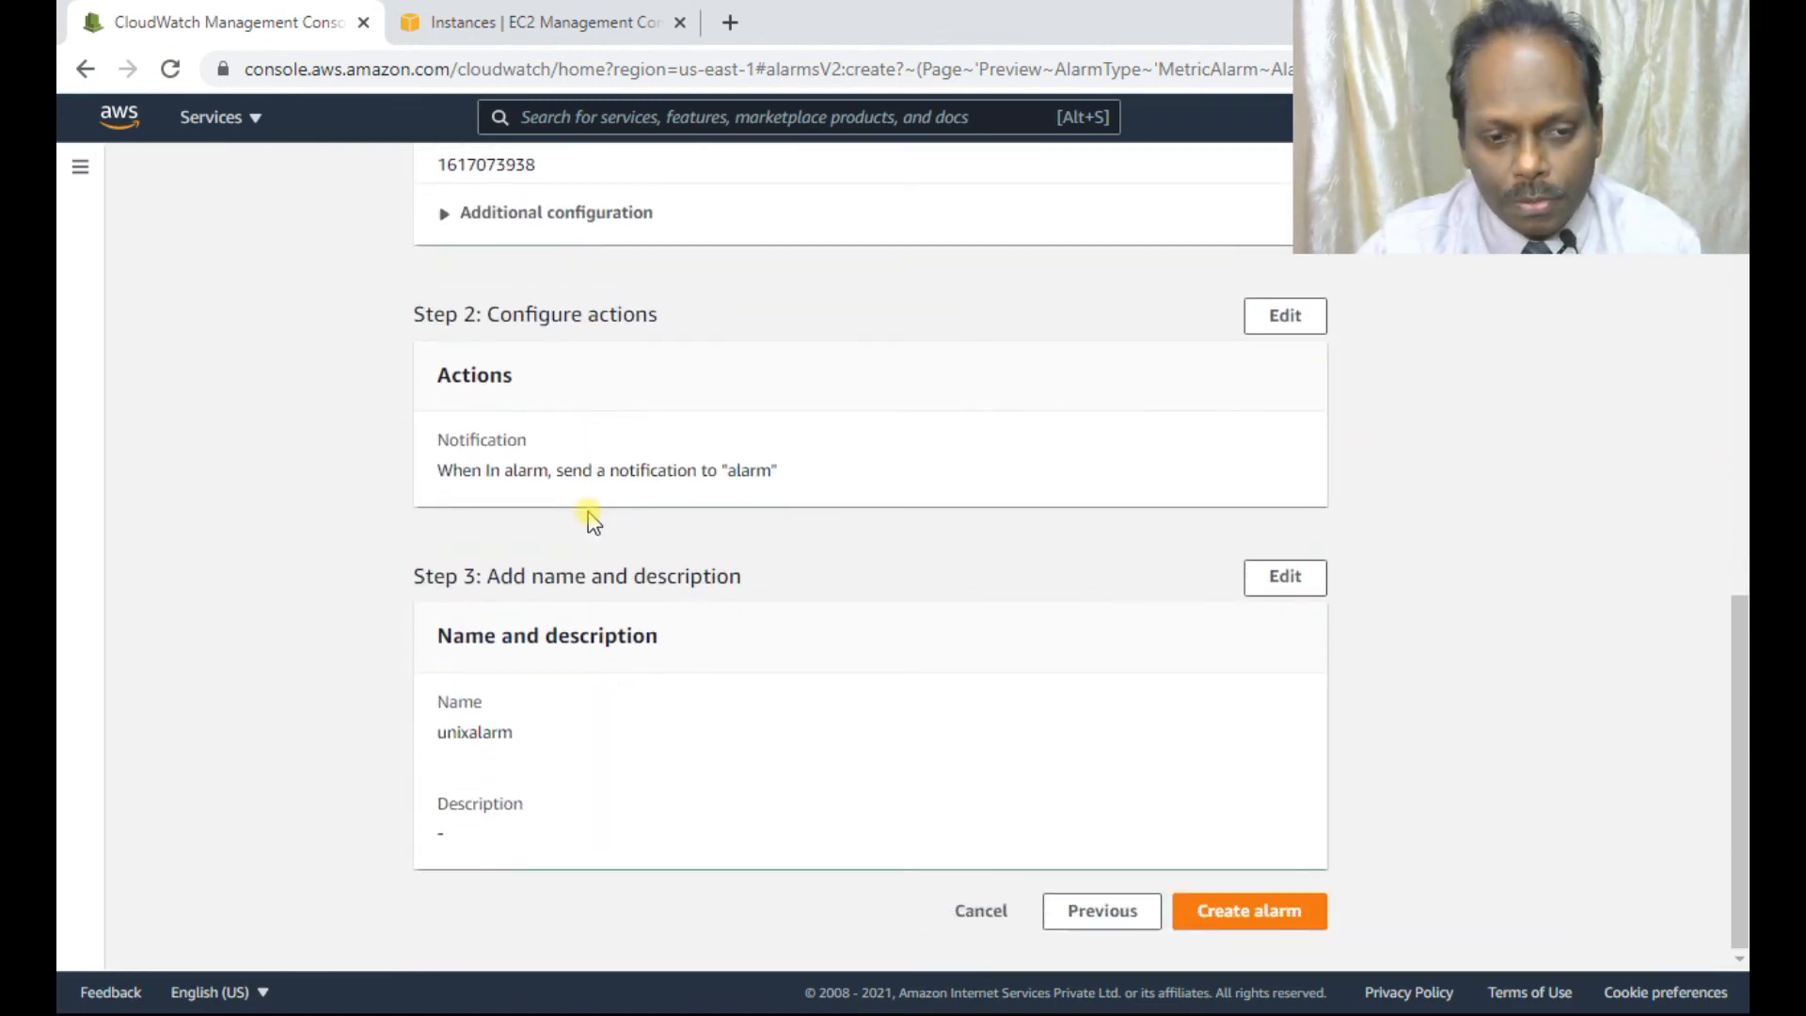
pyautogui.click(1222, 889)
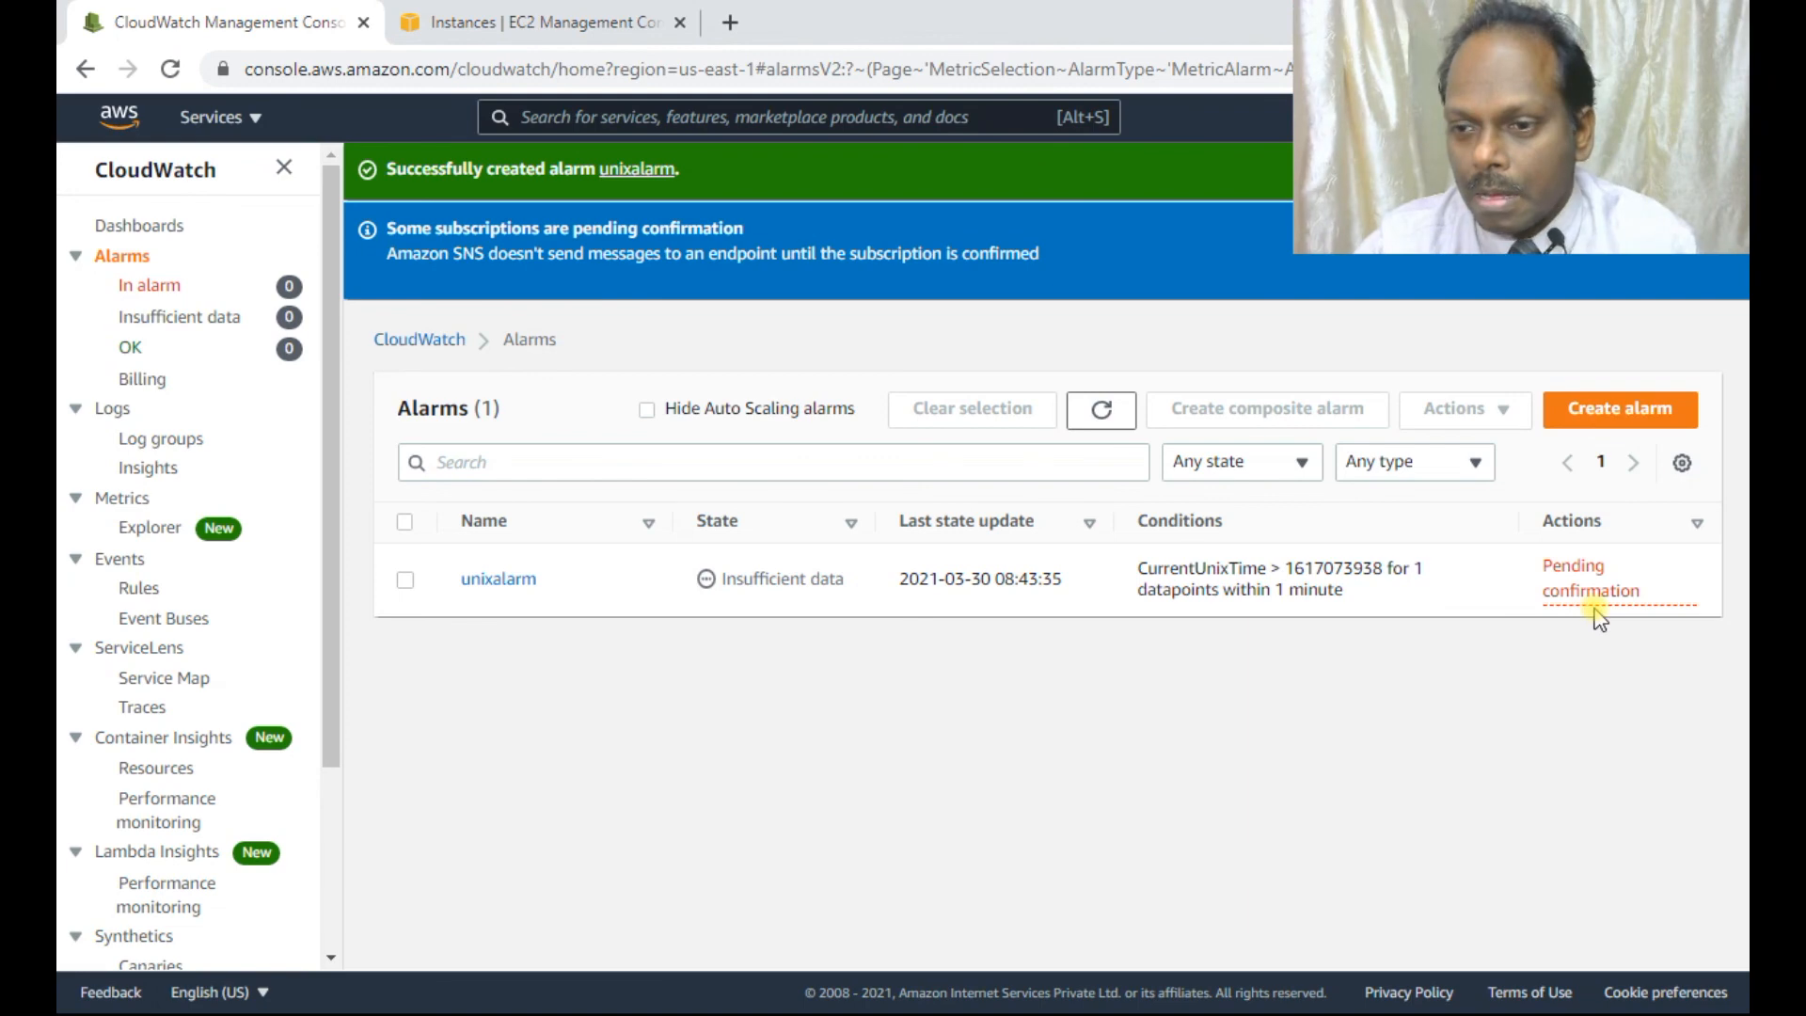
# Check the new alarm's Insufficient data state and open a new browser tab.
pyautogui.doubleClick(771, 576)
pyautogui.click(1604, 993)
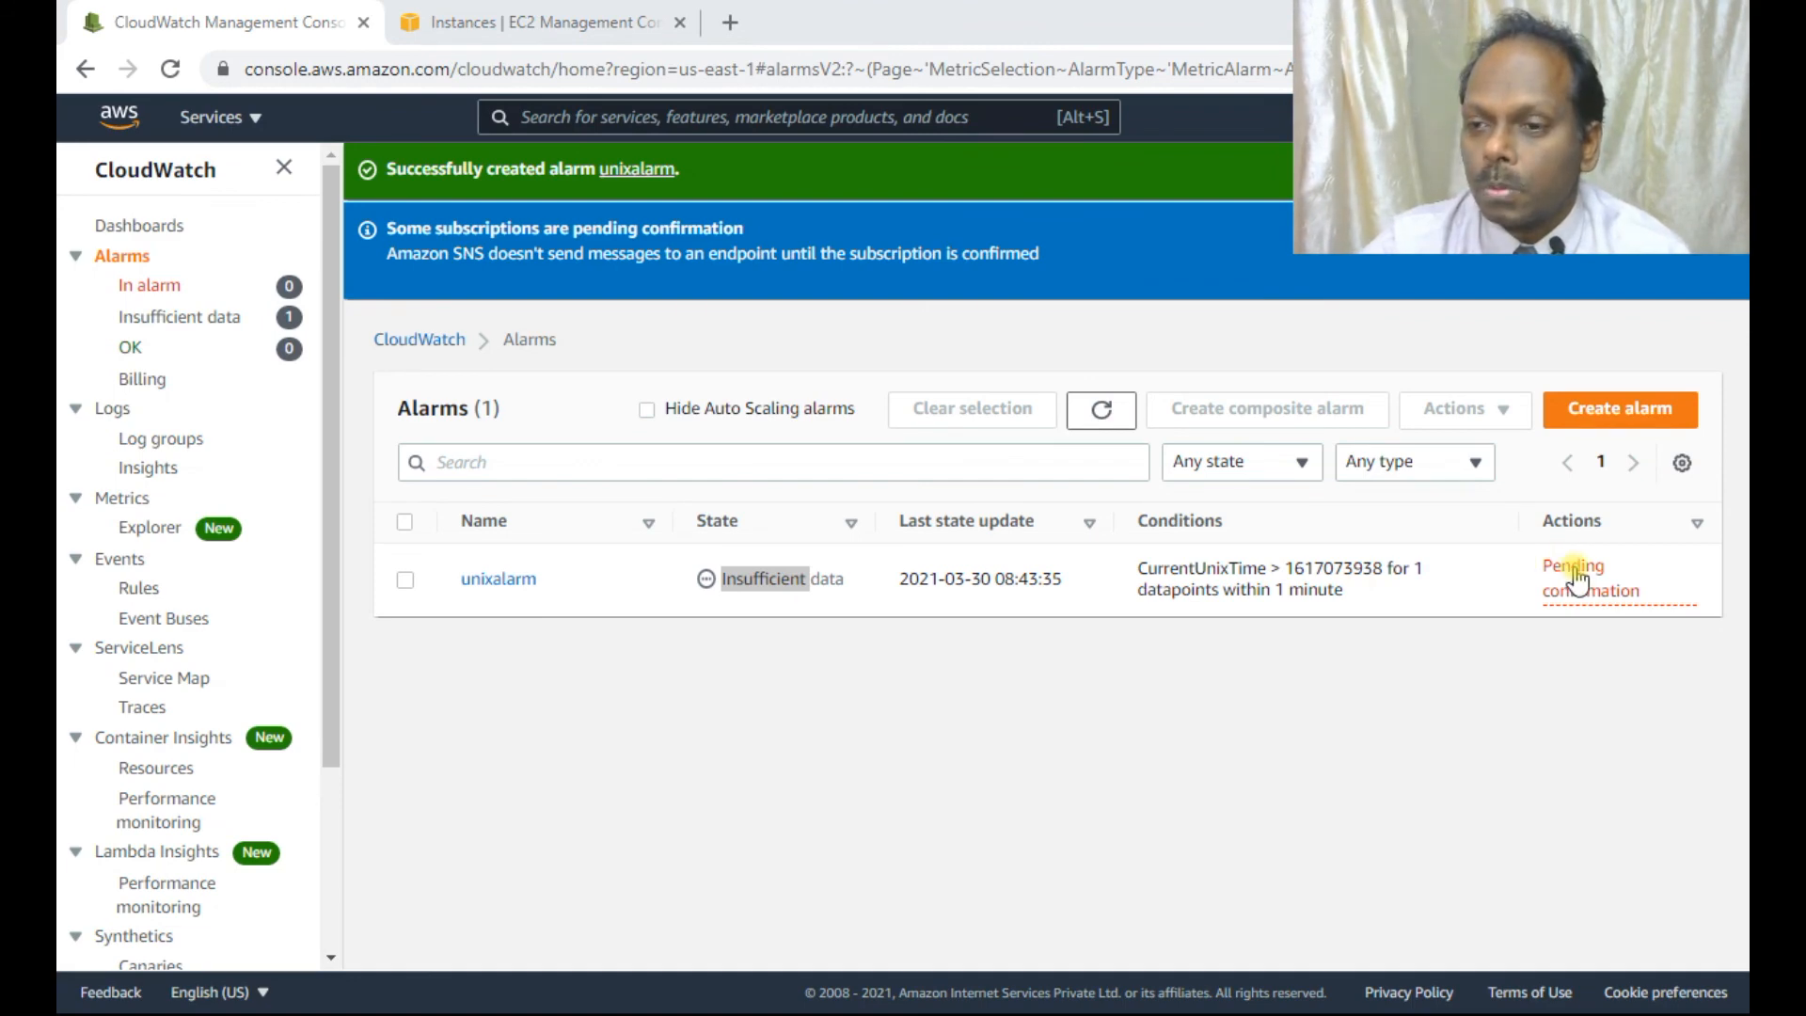
pyautogui.click(732, 21)
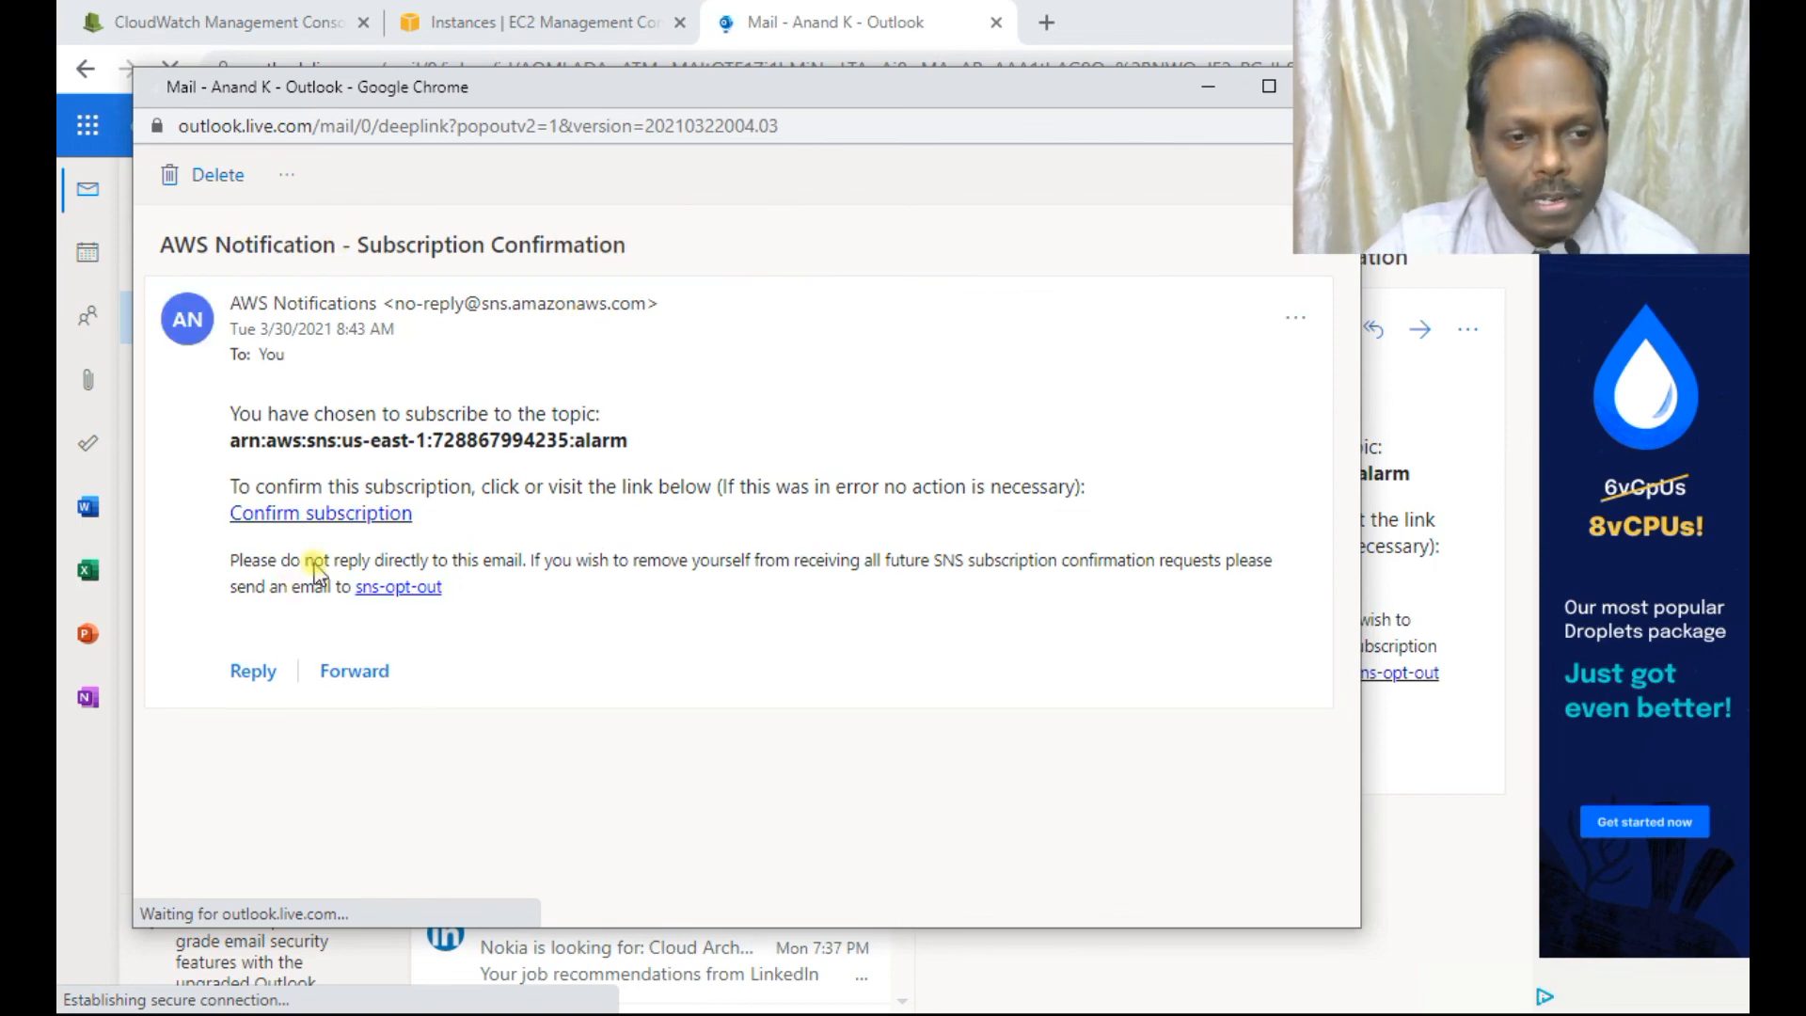
# Confirm the SNS subscription from the AWS email and go back to the CloudWatch alarms tab.
pyautogui.click(368, 516)
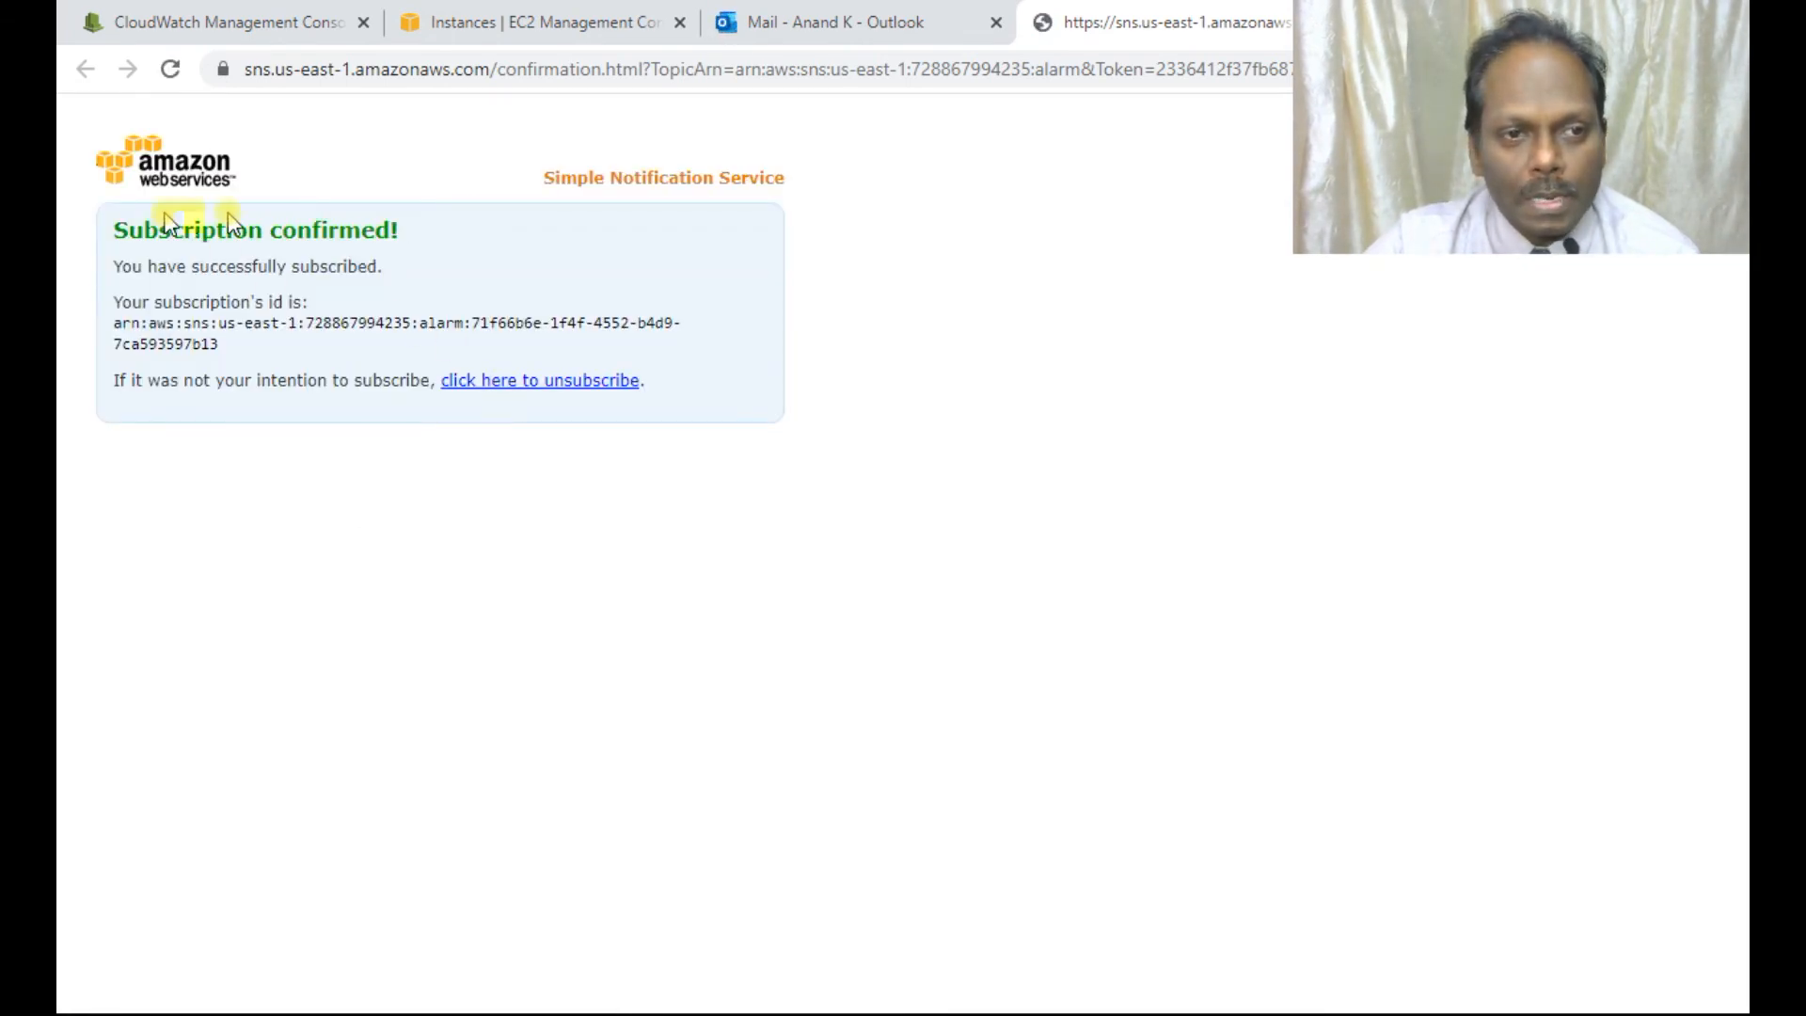
pyautogui.click(541, 22)
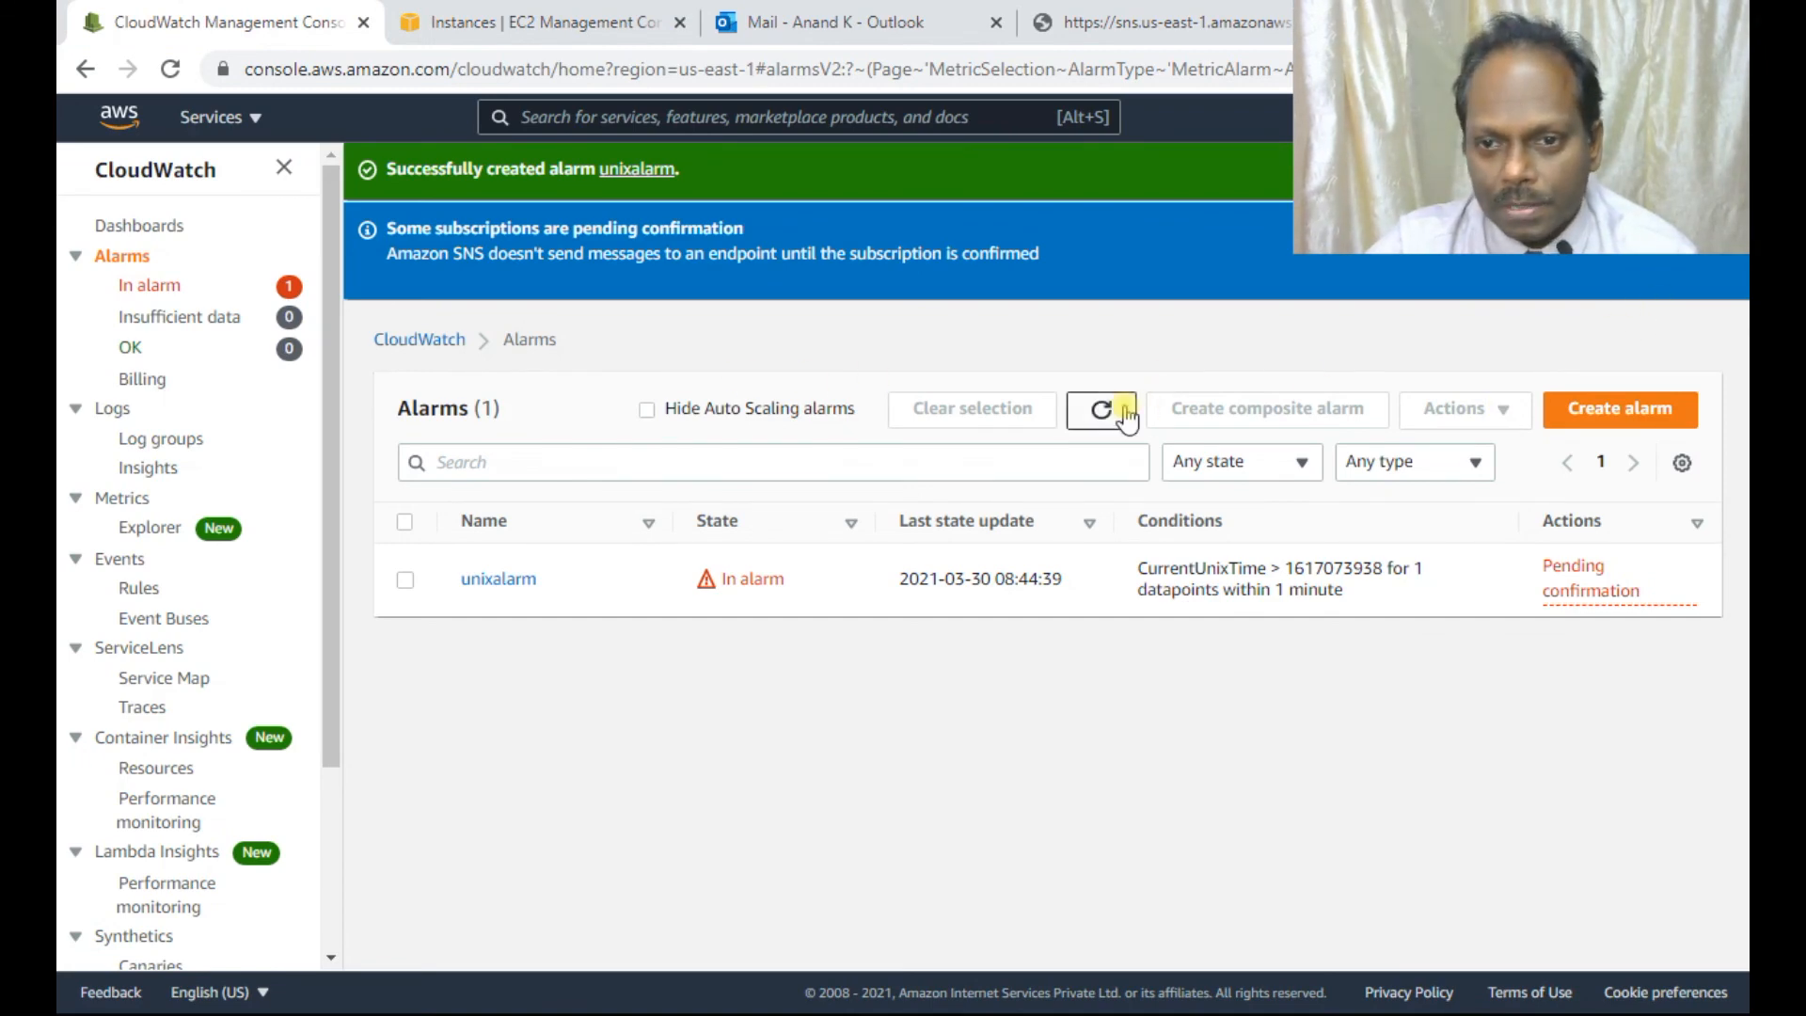
# Refresh the alarms list to show unixalarm's current In alarm state.
pyautogui.click(1100, 409)
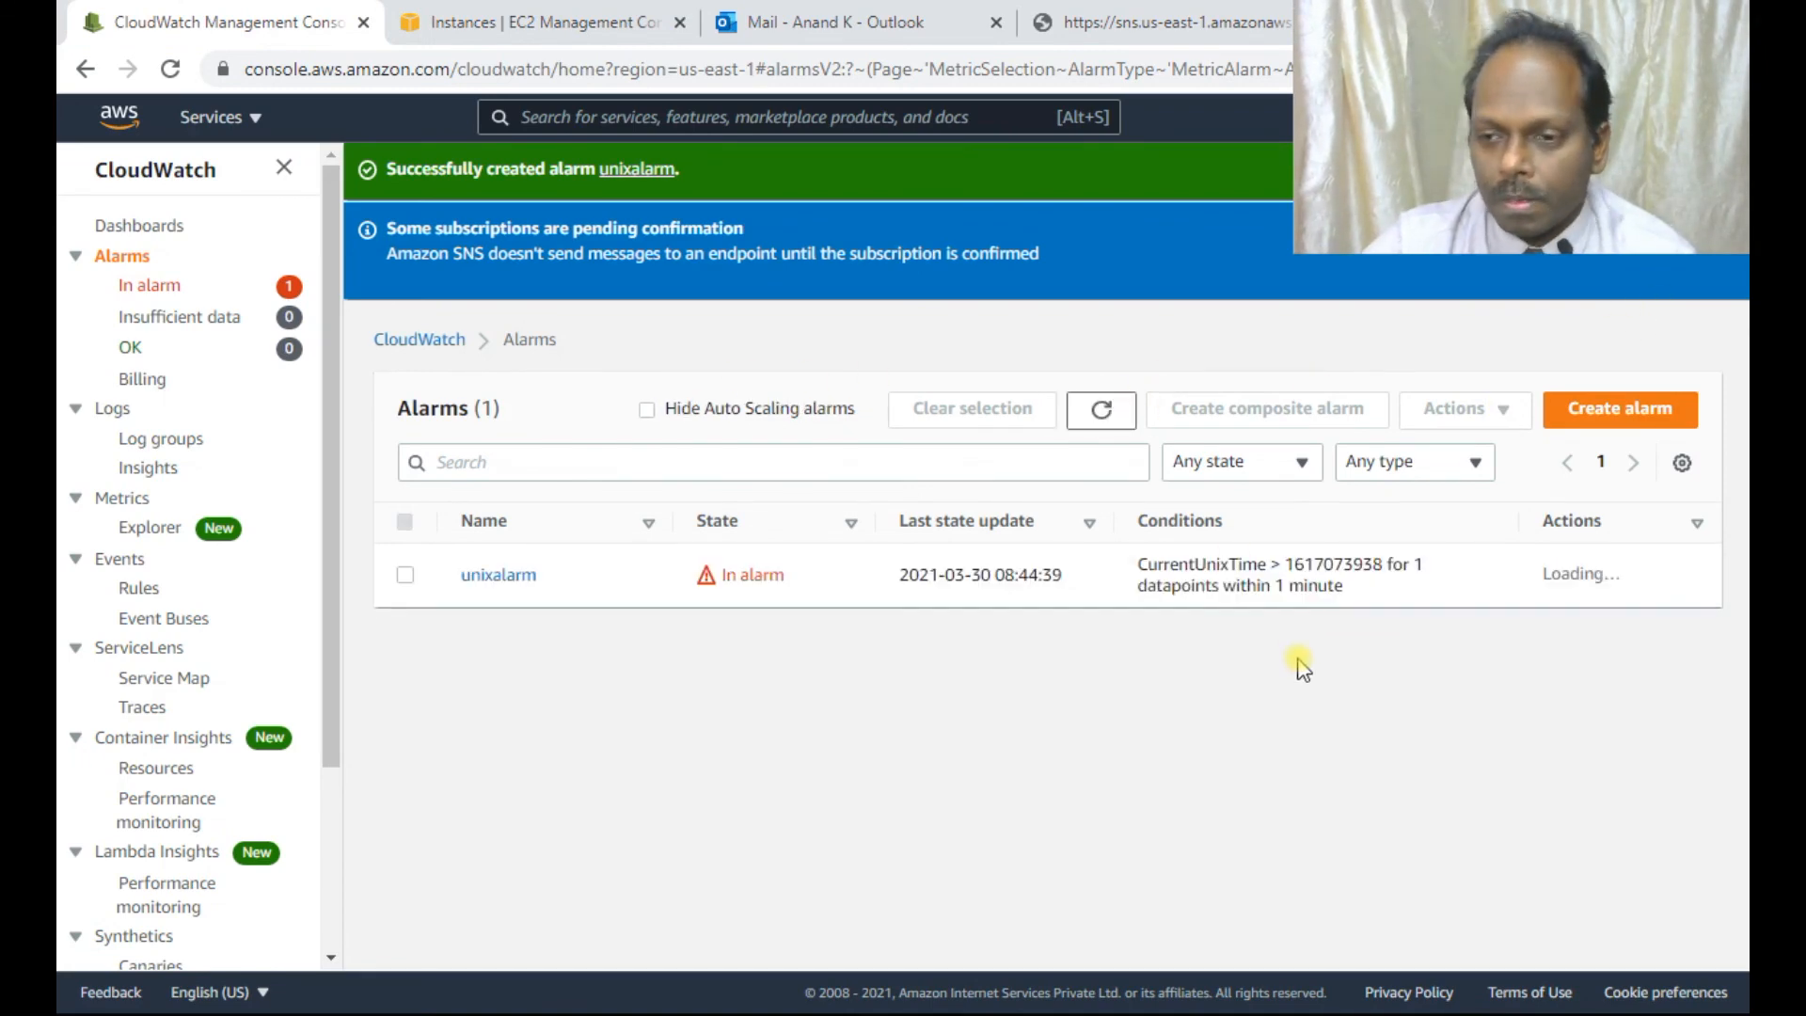